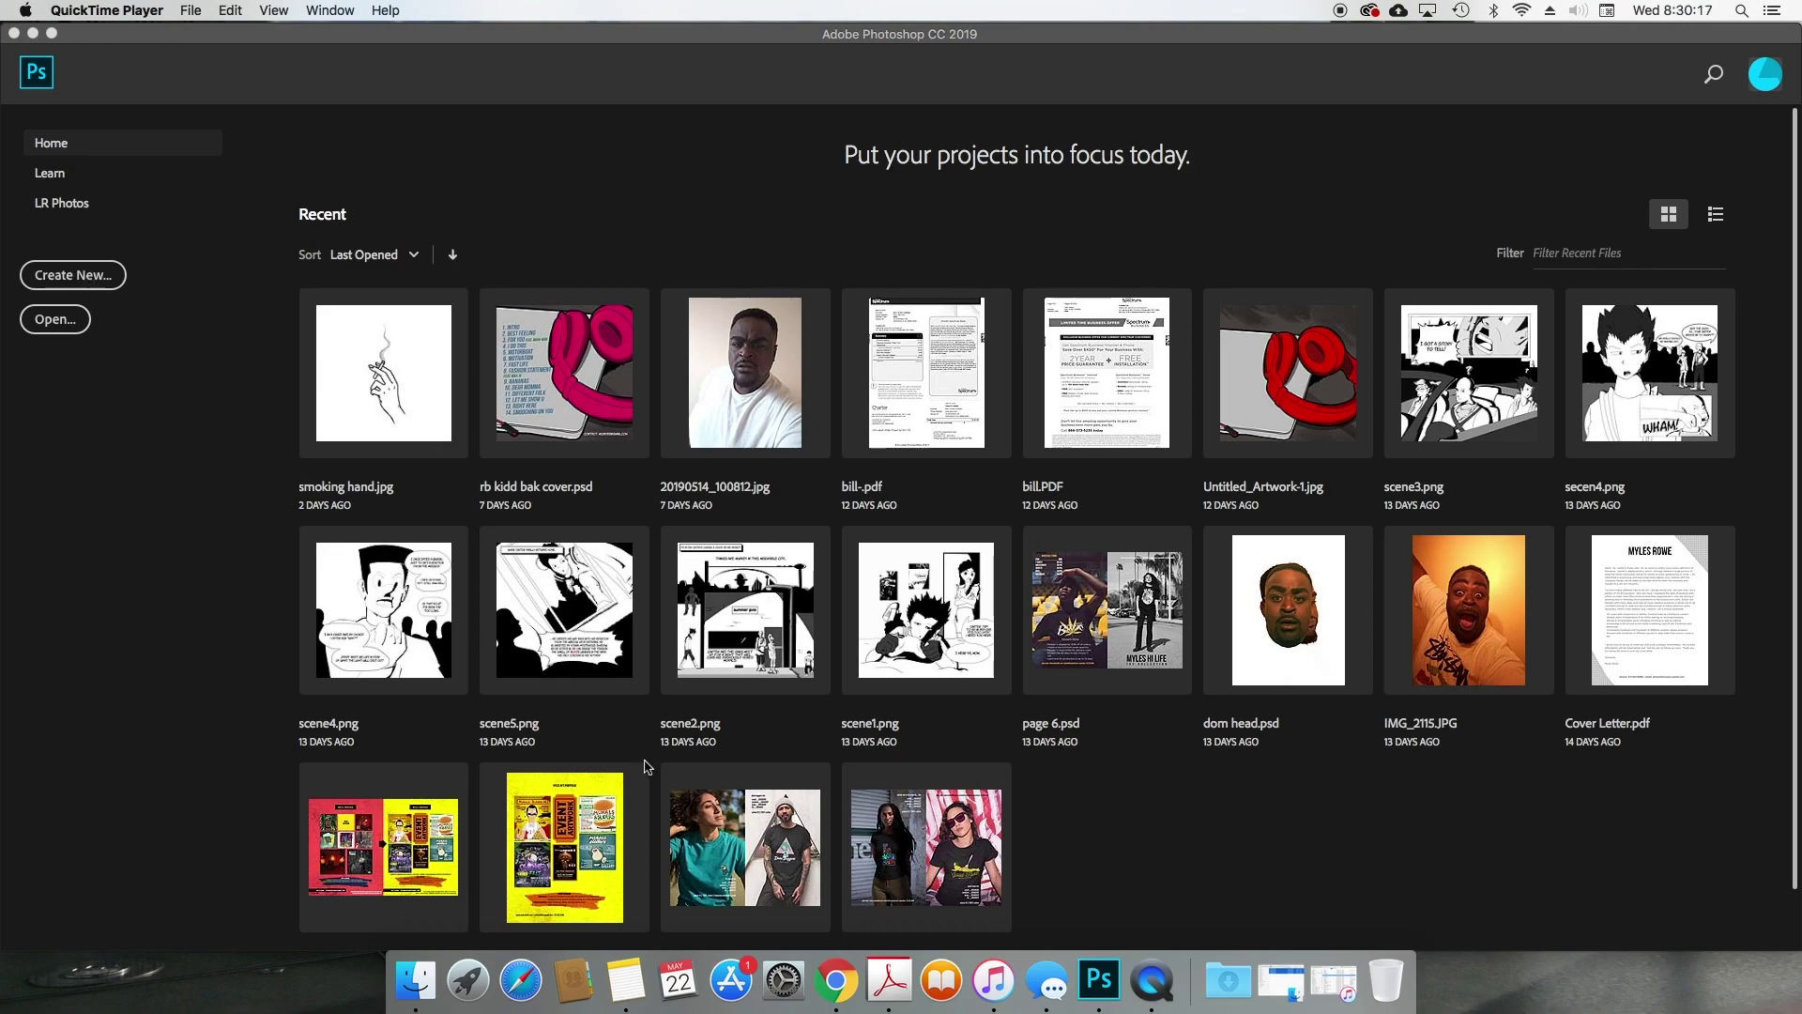
# Step: Activate Photoshop and choose Create New on the Home screen
pyautogui.click(96, 276)
pyautogui.click(97, 276)
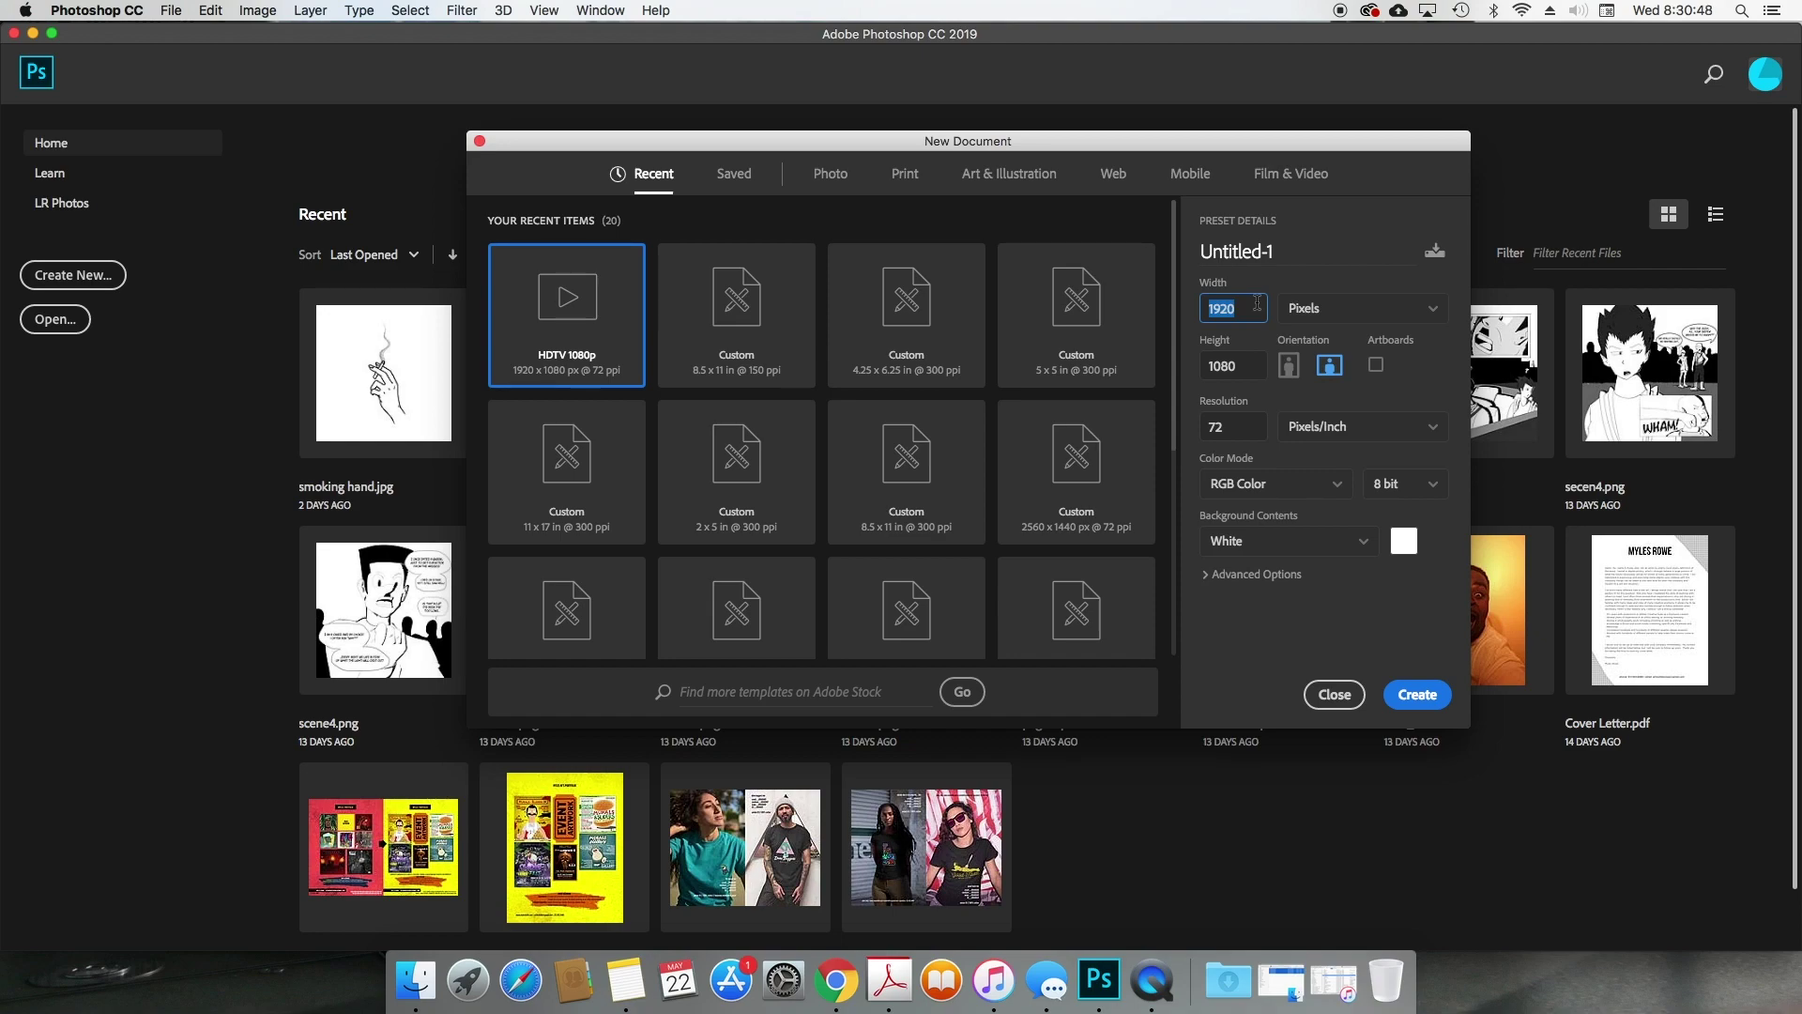
# Step: Switch units to Inches and enter 8.5 x 11 at 150 pixels/inch
pyautogui.click(1338, 309)
pyautogui.click(1338, 370)
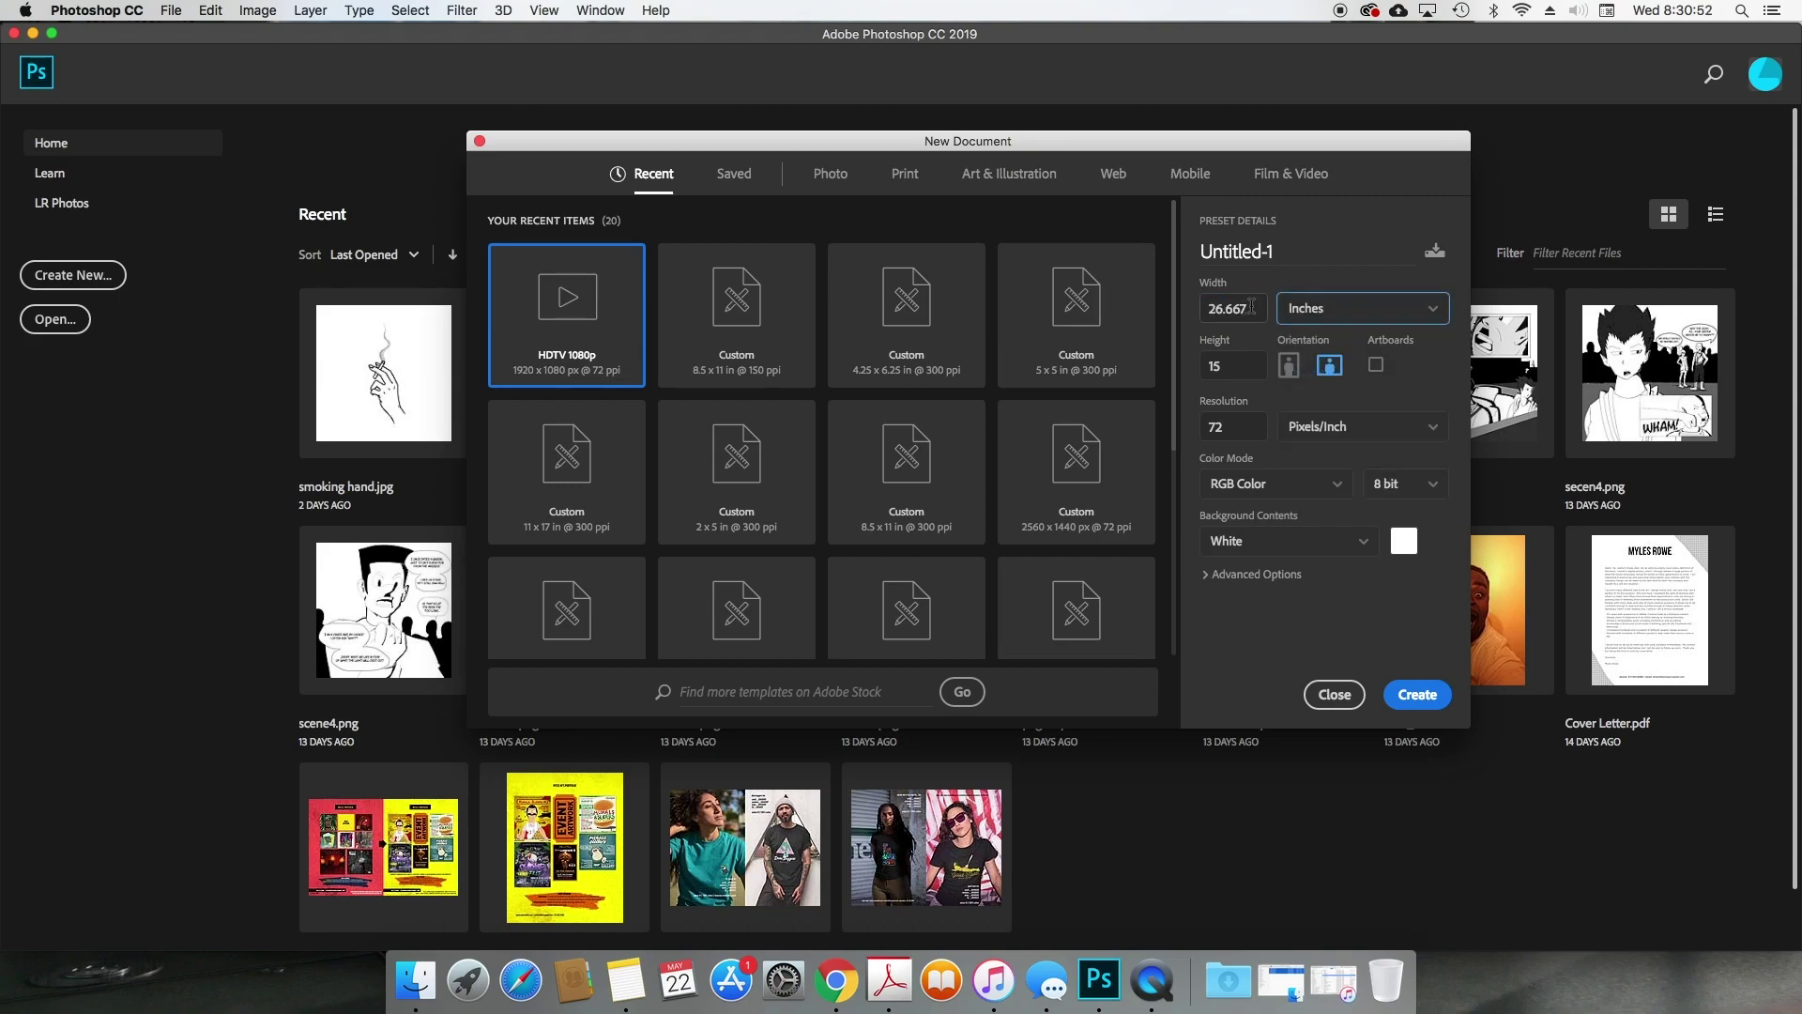
pyautogui.moveTo(1249, 307); pyautogui.dragTo(1164, 308)
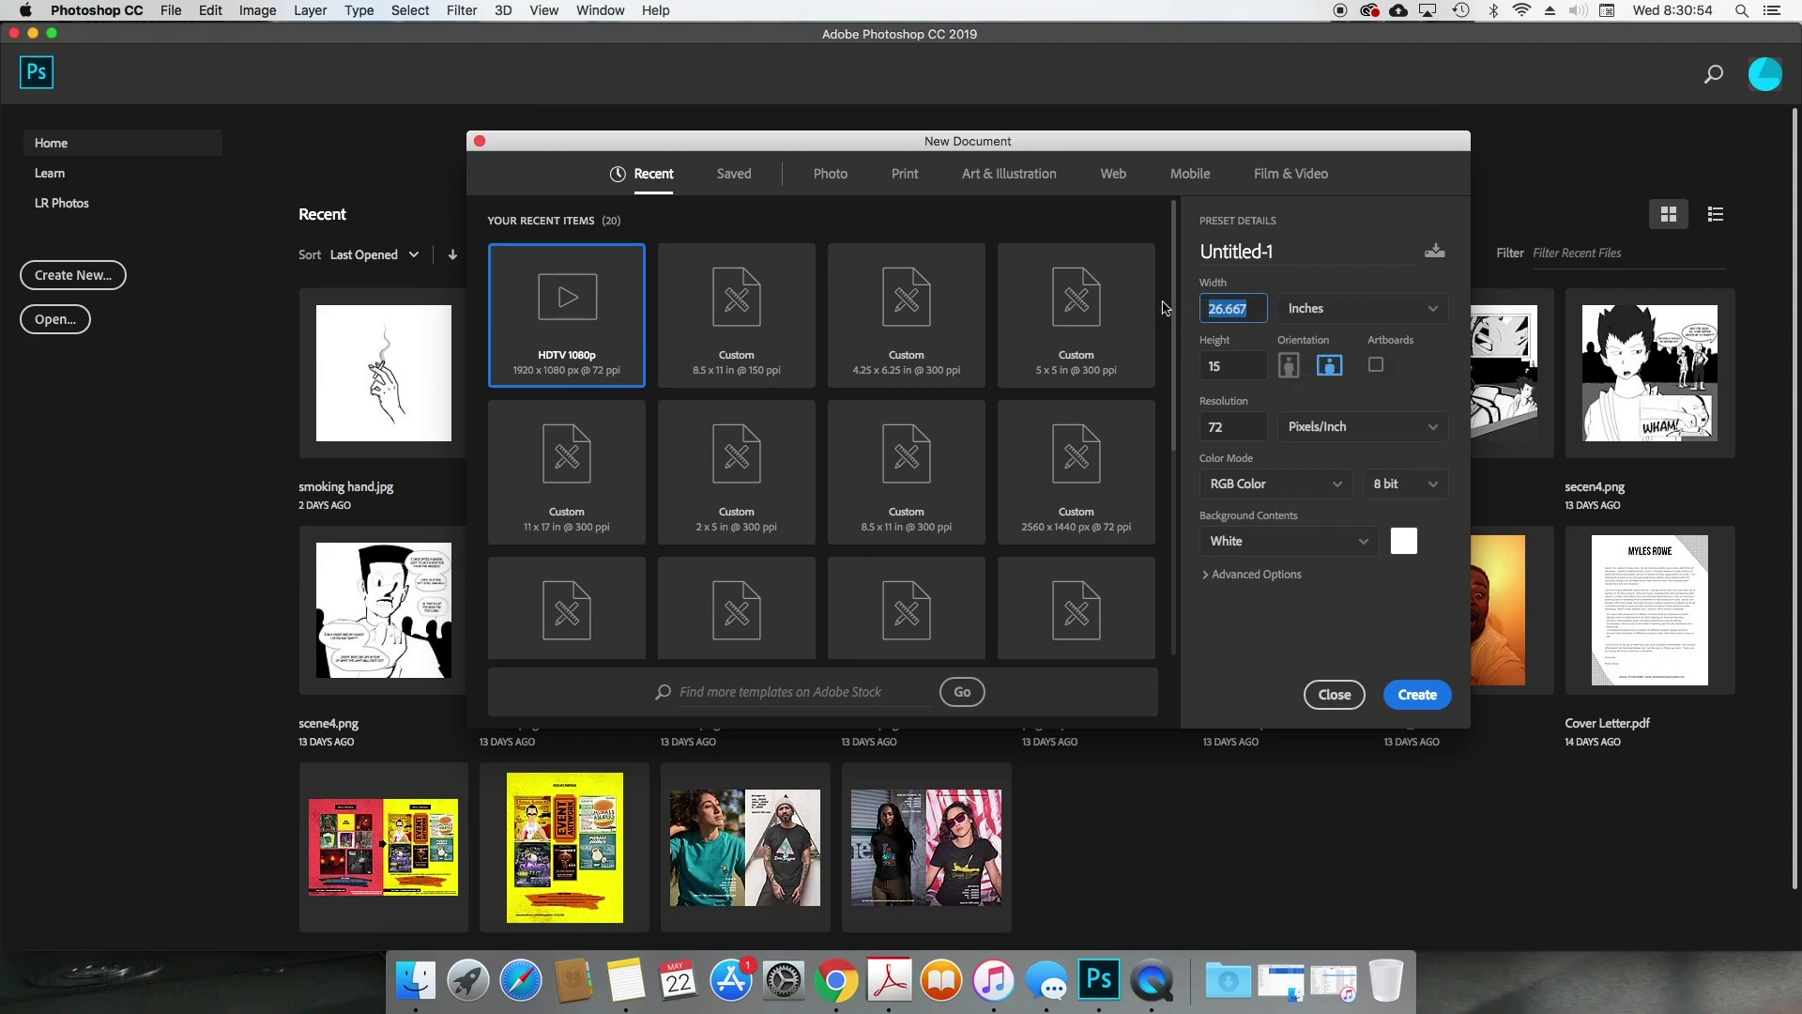
pyautogui.write('8.5')
pyautogui.press('Tab')
pyautogui.write('11')
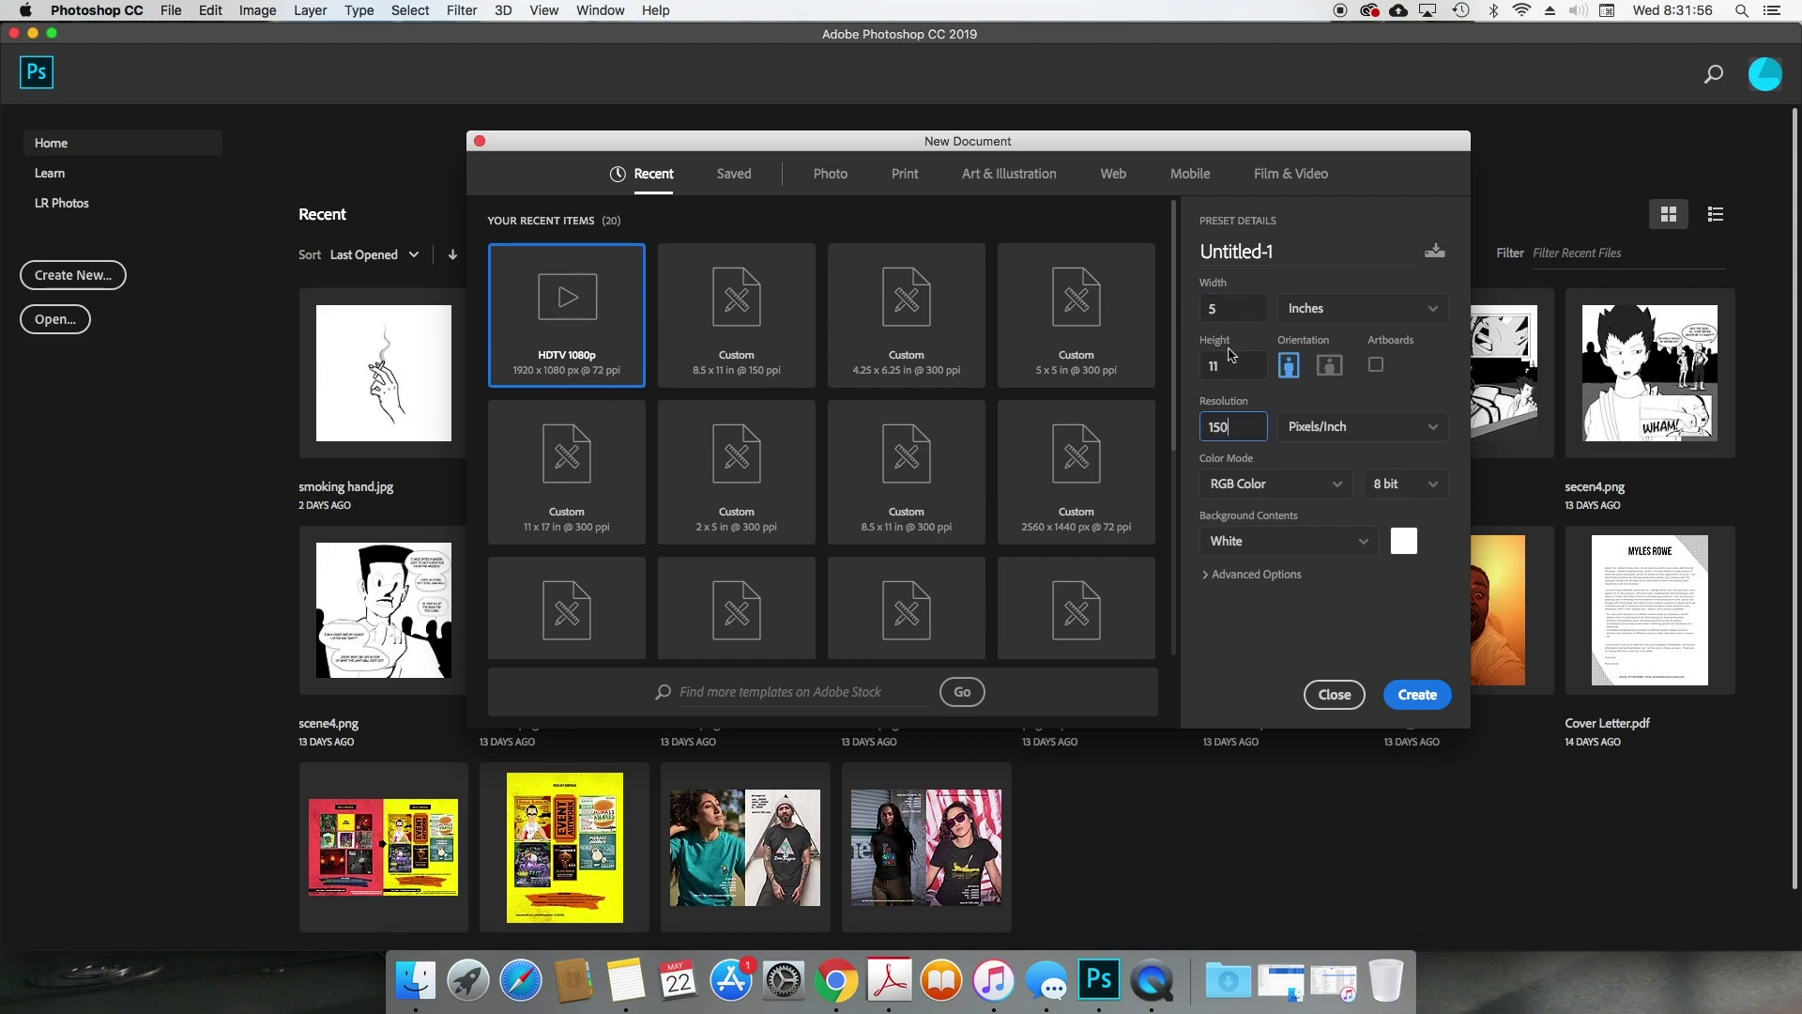
pyautogui.press('Tab')
pyautogui.write('150')
pyautogui.hotkey('shift', 'Tab')
# Step: Change the document size to 5.25 x 8.25 inches
pyautogui.write('8')
pyautogui.click(1236, 308)
pyautogui.press('BackSpace')
pyautogui.write('.25')
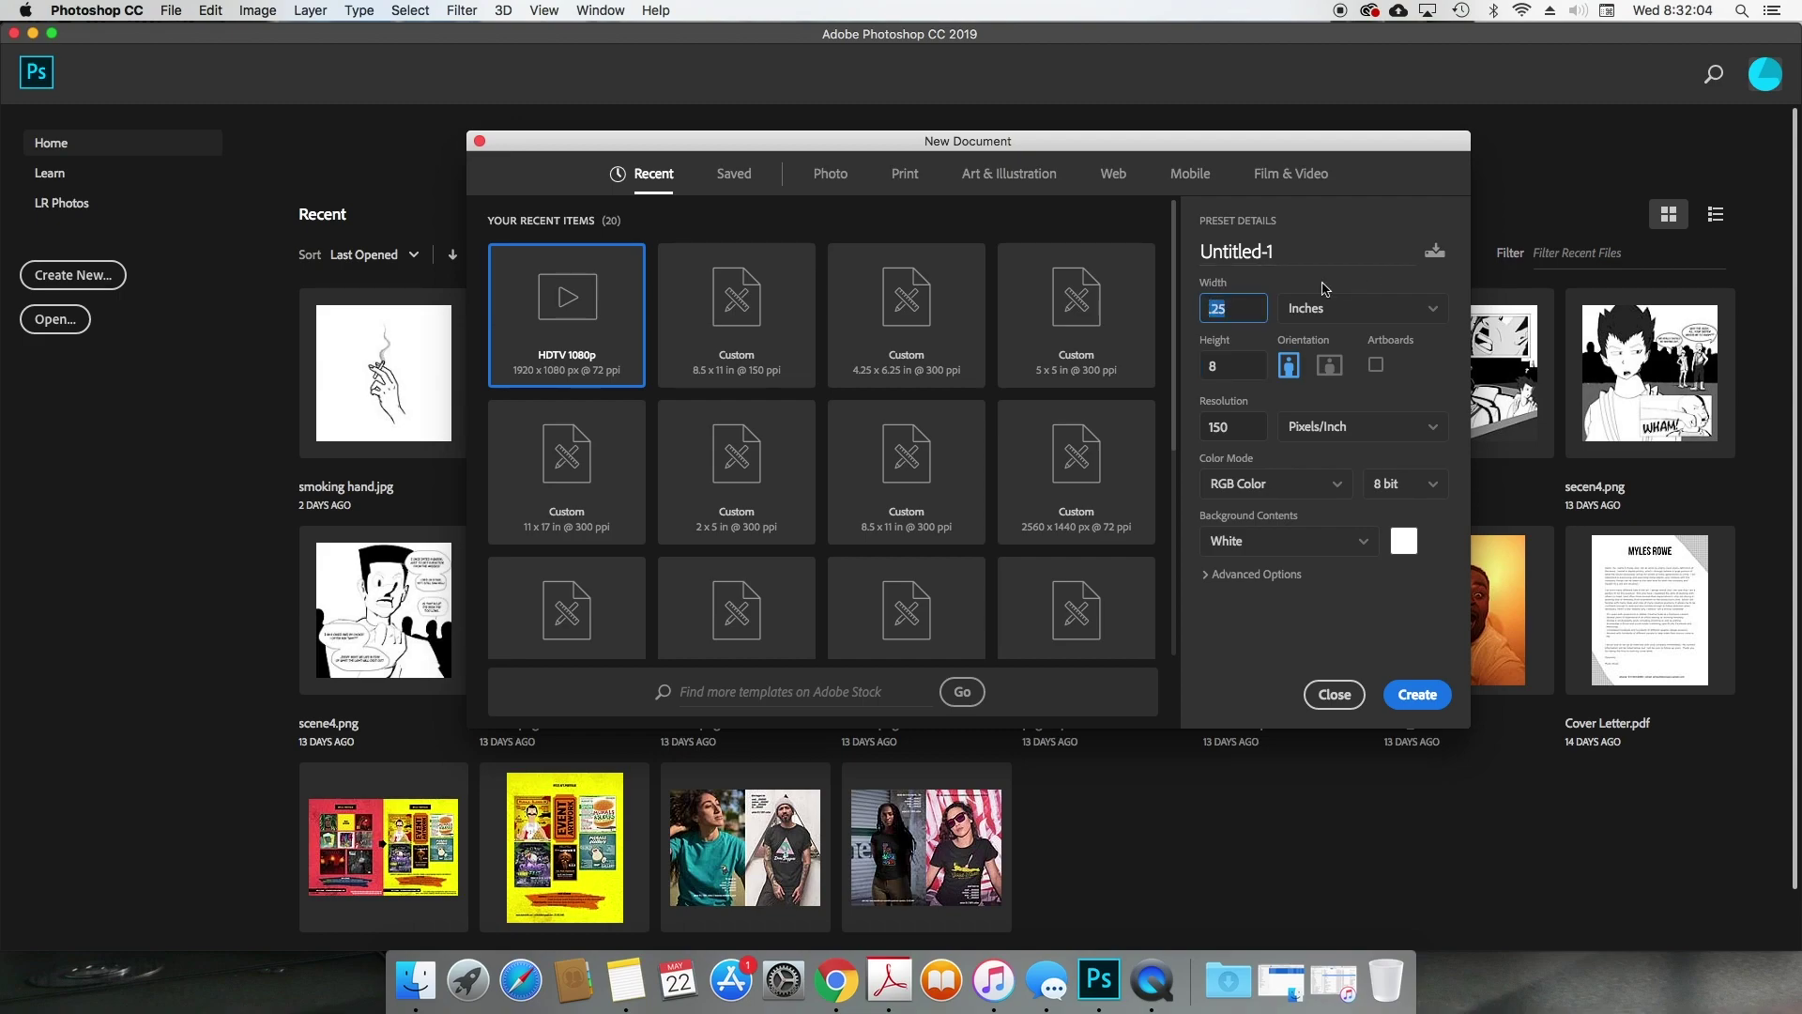
pyautogui.press('BackSpace')
pyautogui.press('BackSpace')
pyautogui.press('BackSpace')
pyautogui.write('5.25')
pyautogui.click(1230, 368)
pyautogui.write('8.25')
# Step: Create the 5.25 x 8.25 inch document and verify it in Image Size and Canvas Size
pyautogui.click(1415, 695)
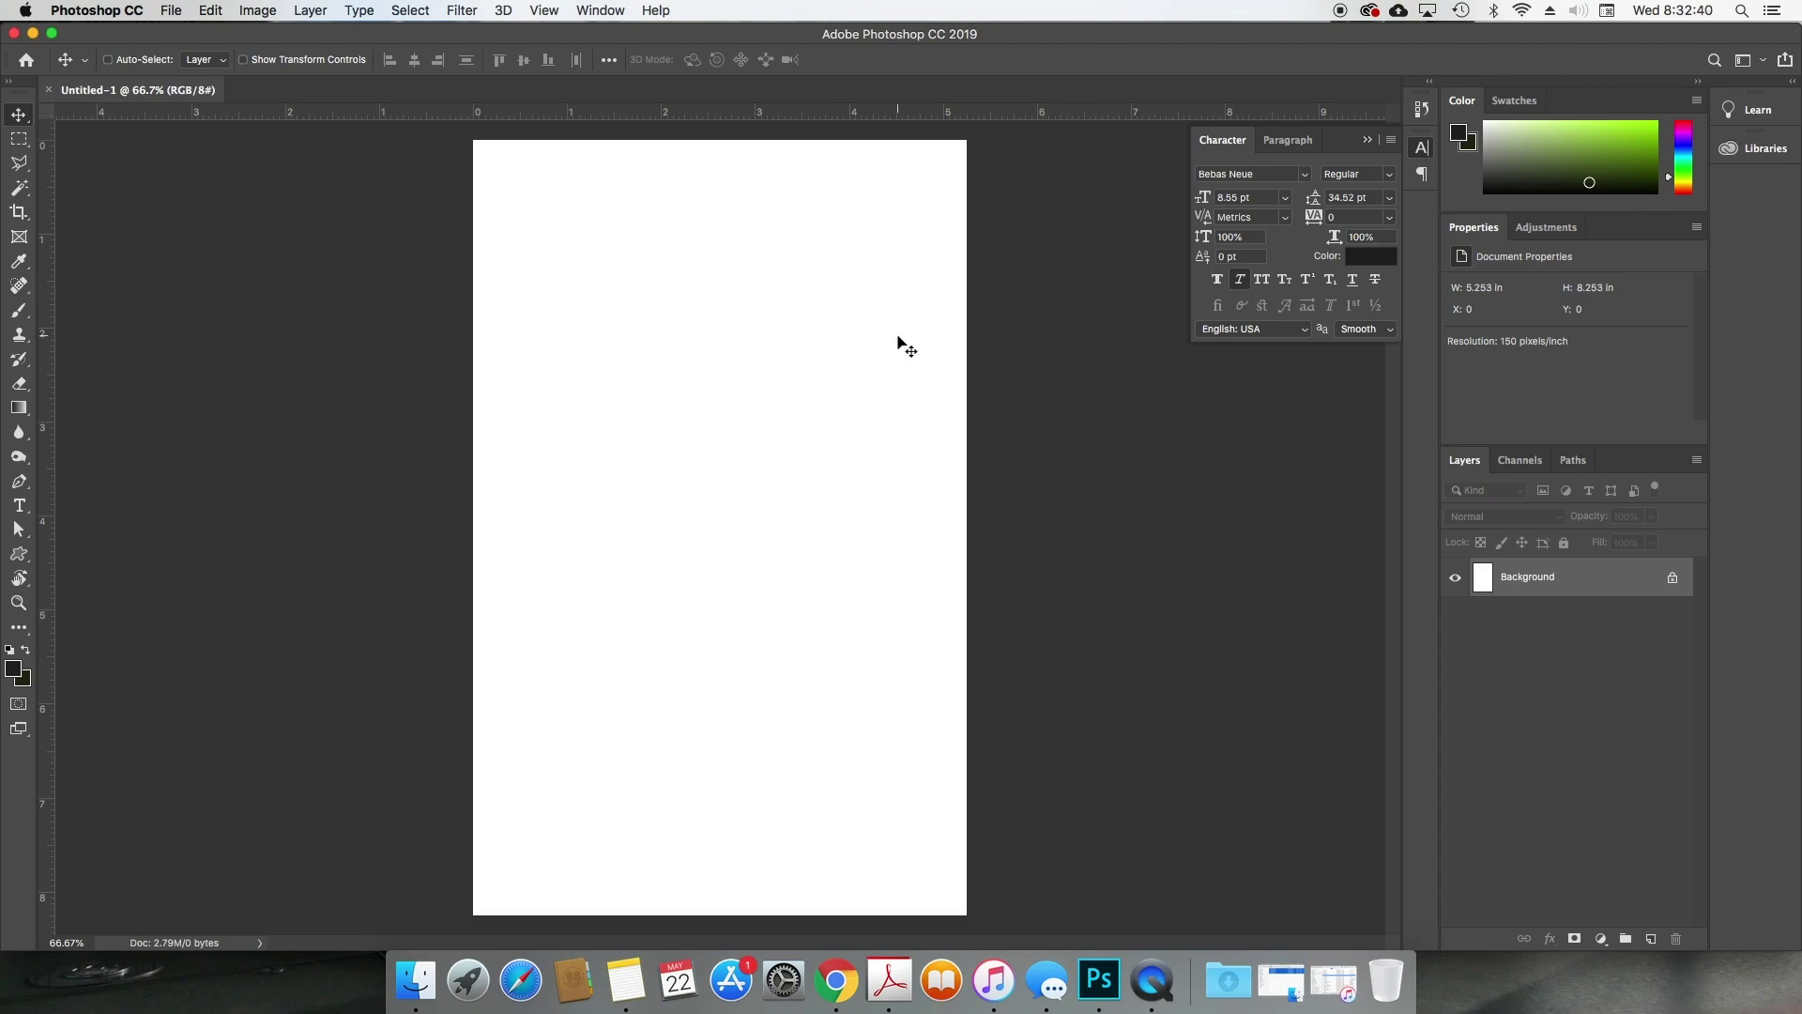
pyautogui.press('super+alt+i')
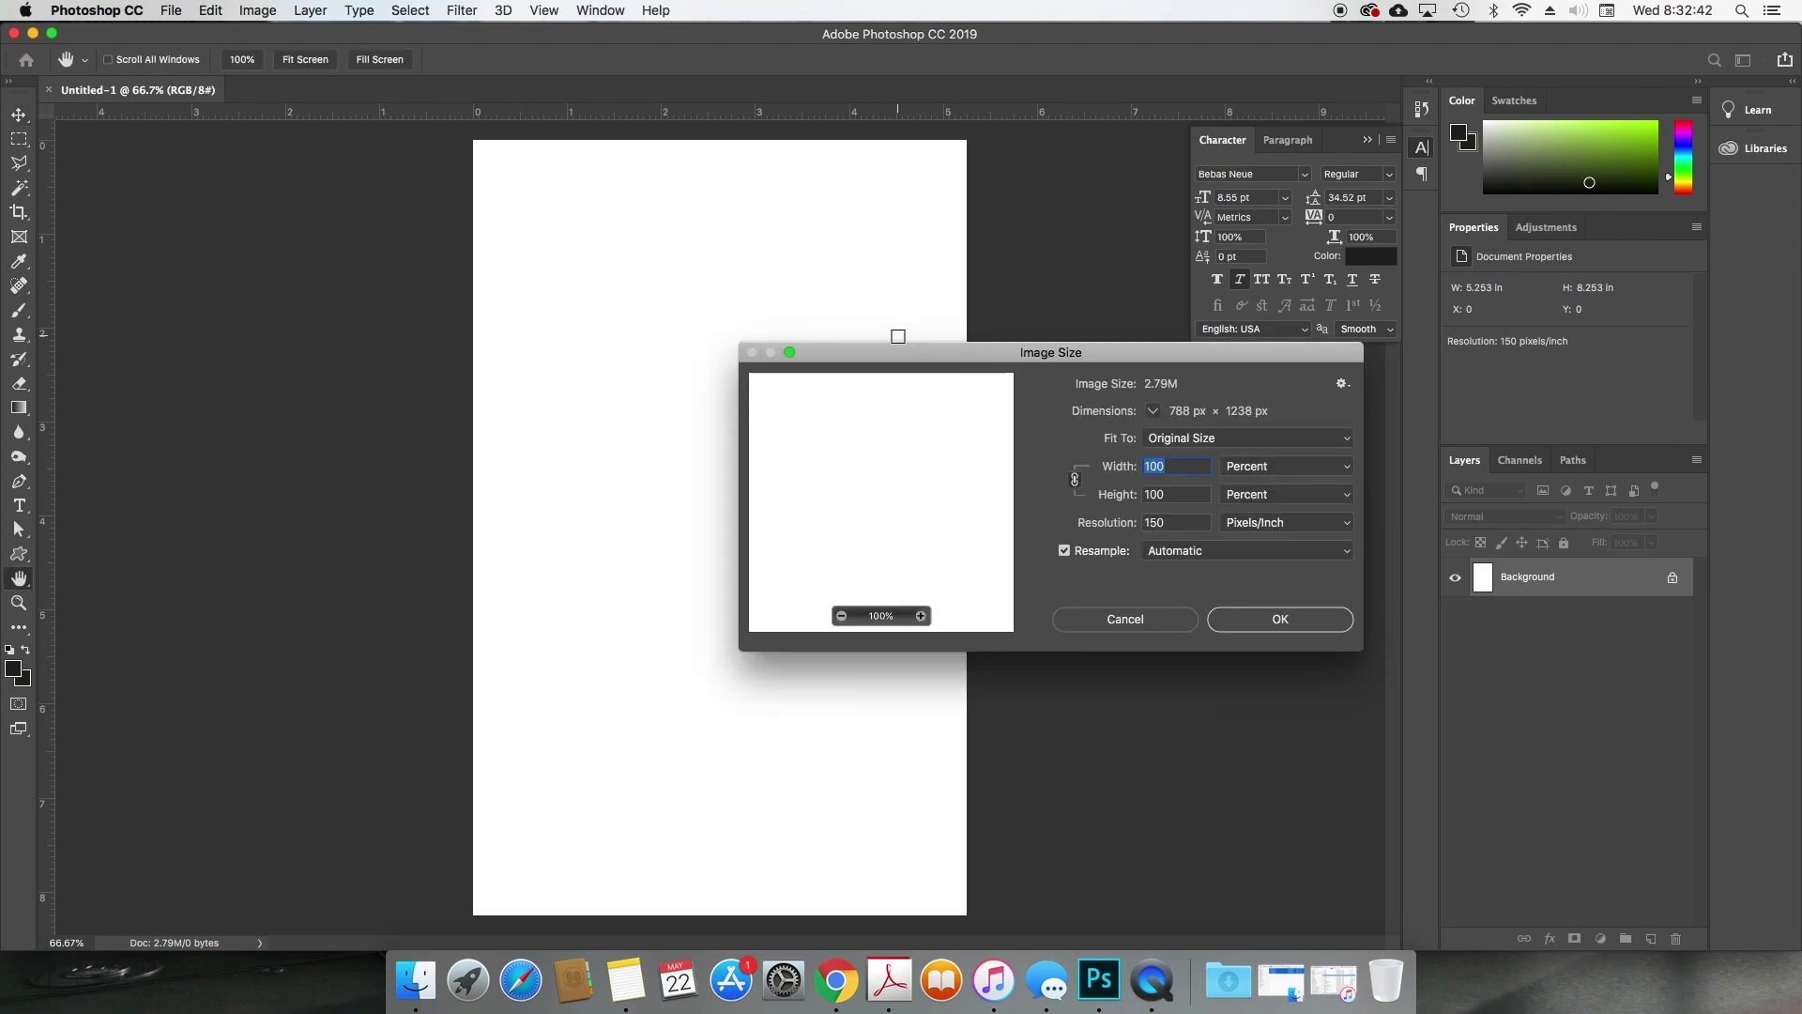
pyautogui.click(1125, 619)
pyautogui.press('super+alt+c')
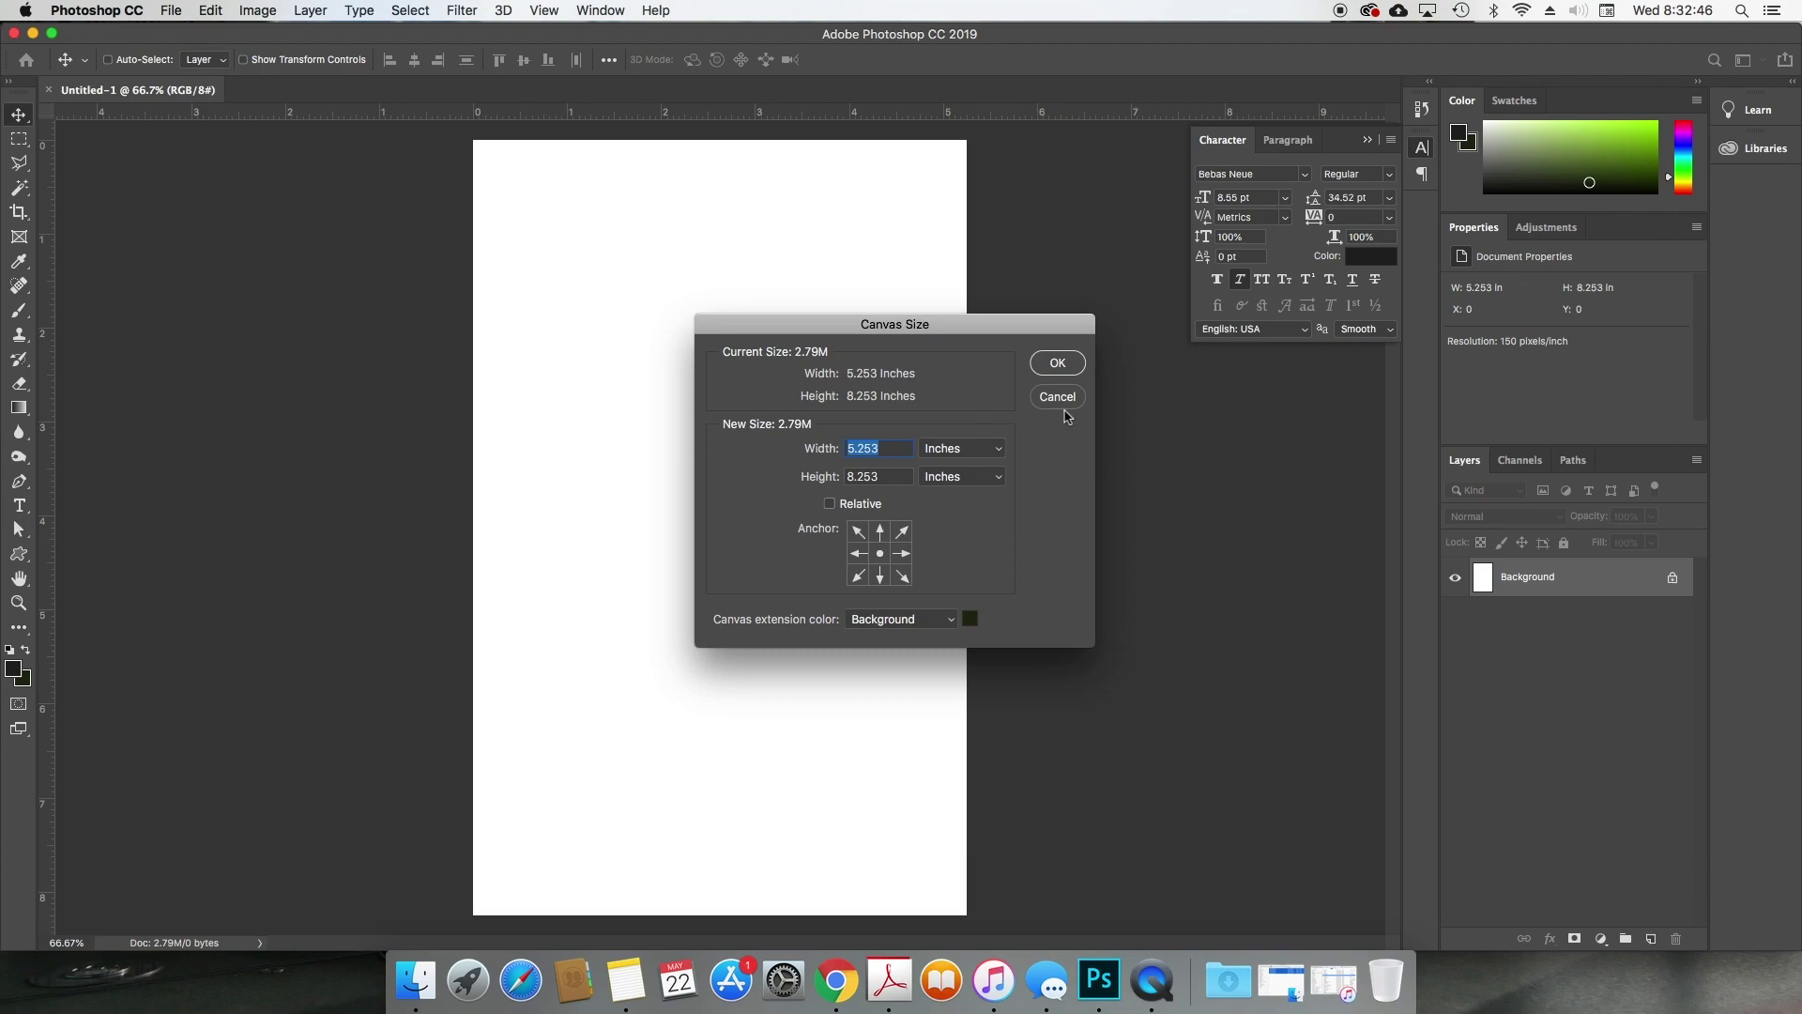
pyautogui.click(1057, 398)
pyautogui.press('super+minus')
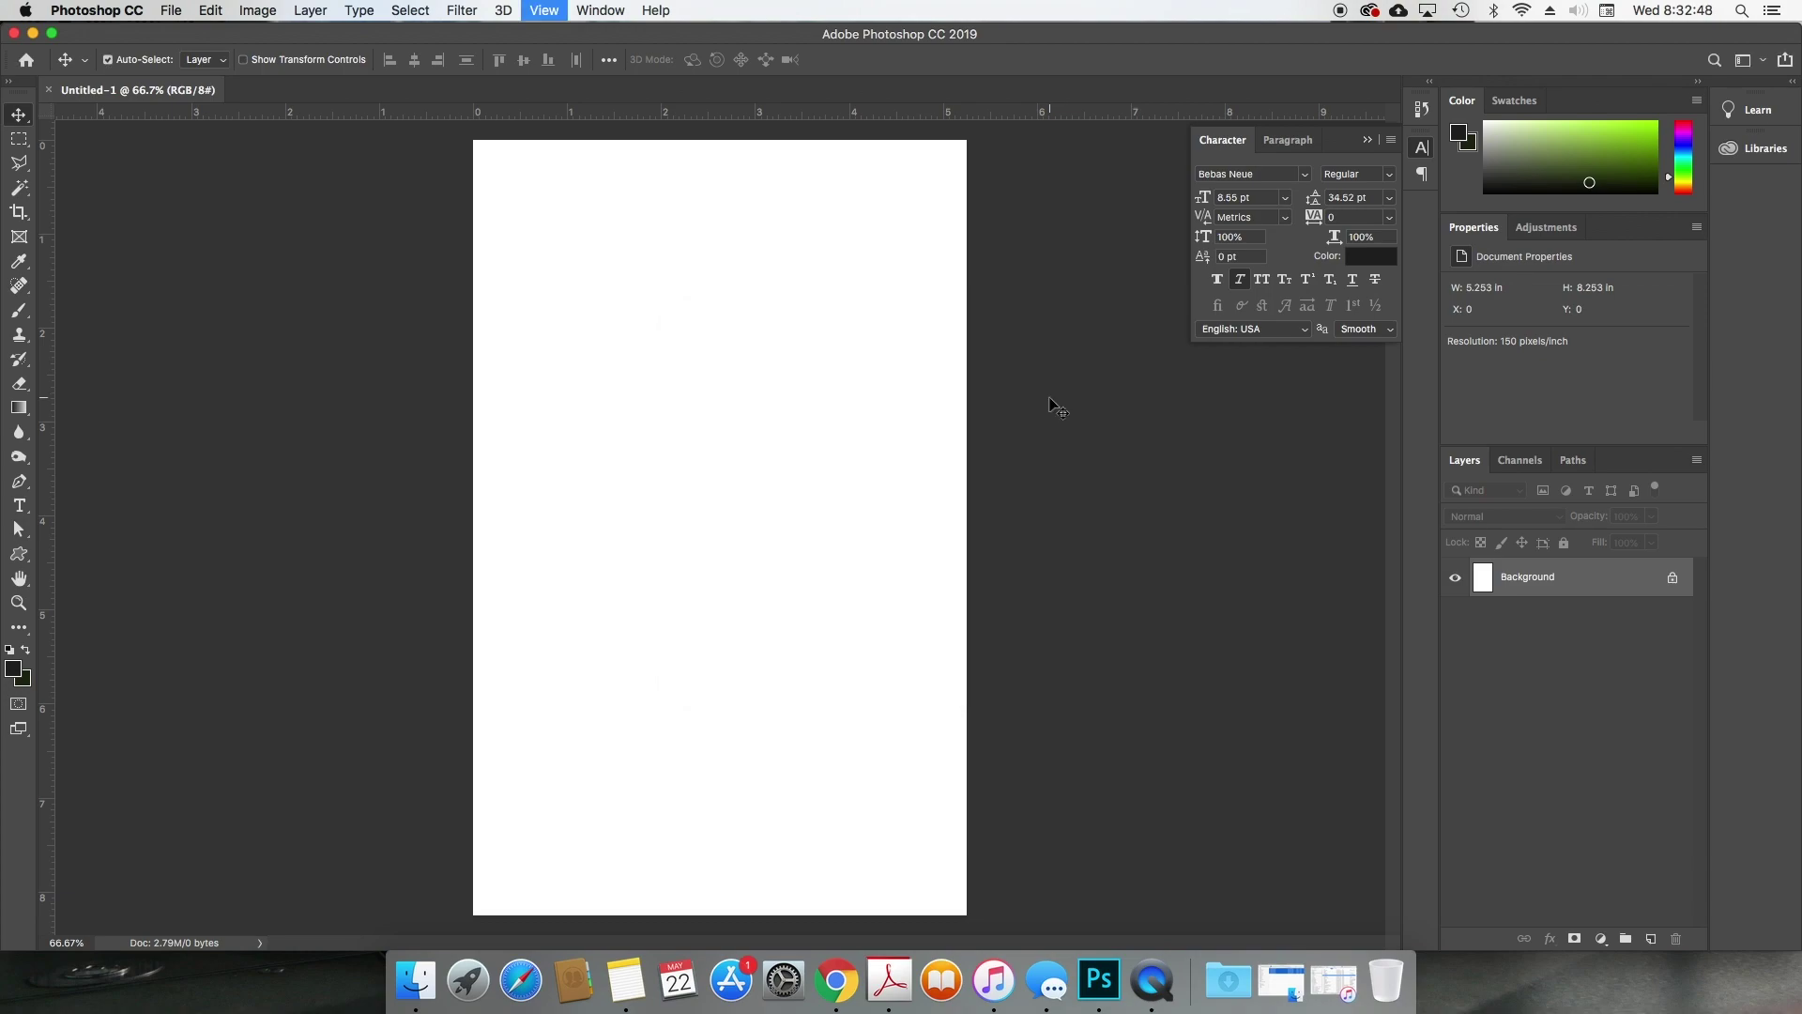
pyautogui.press('super+equal')
# Step: Paint Bucket-fill the Background layer with blue, then switch to Chrome
pyautogui.moveTo(1683, 131); pyautogui.dragTo(1621, 151)
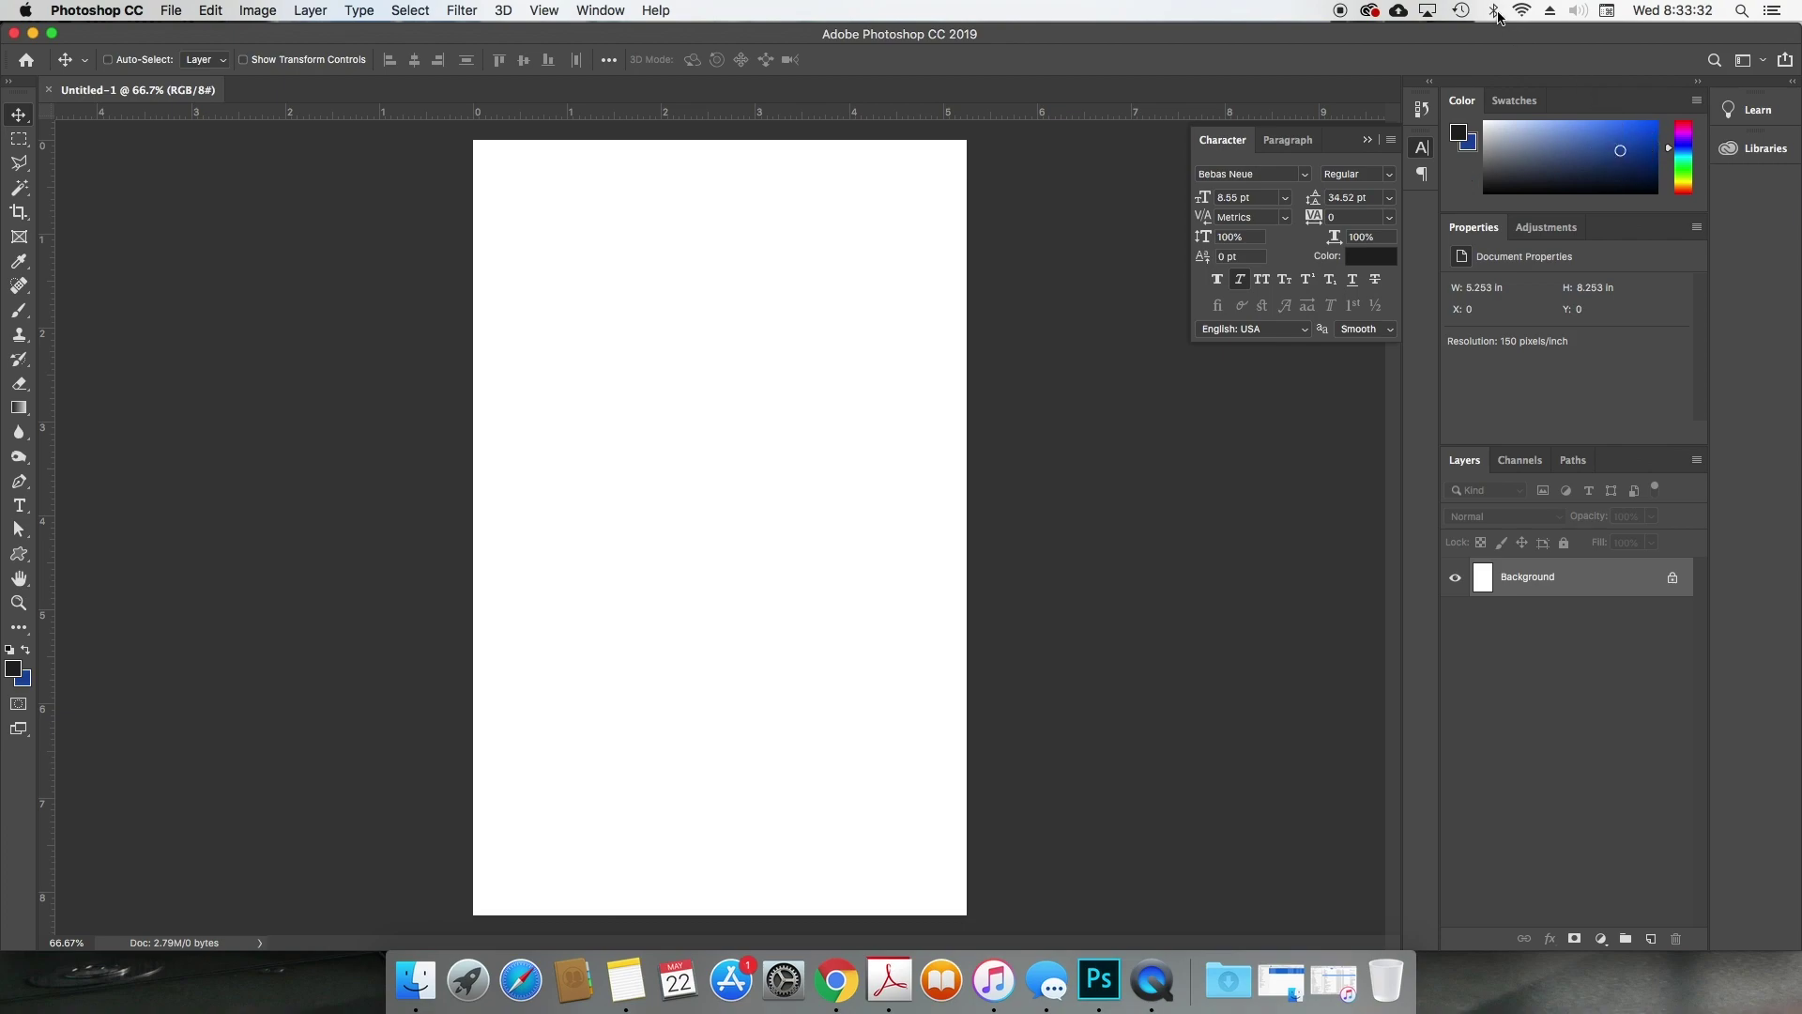
pyautogui.press('g')
pyautogui.moveTo(22, 407)
pyautogui.mouseDown()
pyautogui.moveTo(97, 402)
pyautogui.moveTo(94, 424)
pyautogui.mouseUp()
pyautogui.click(615, 340)
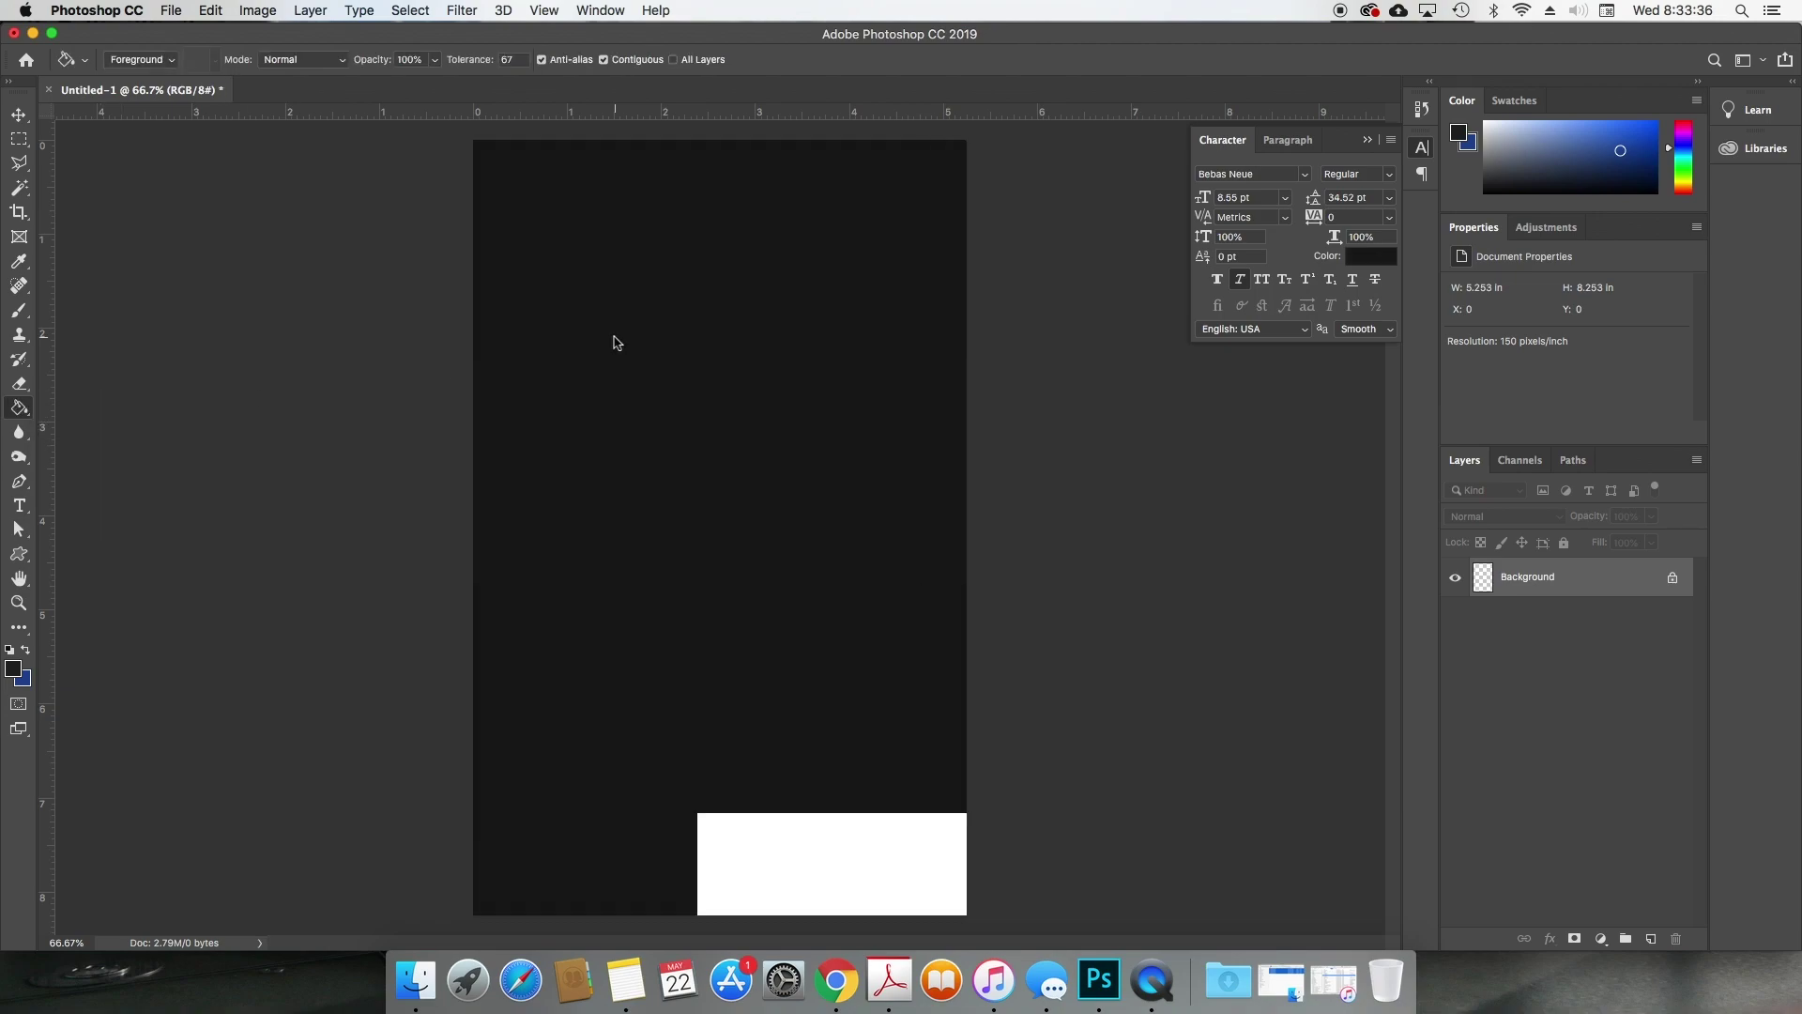
pyautogui.press('x')
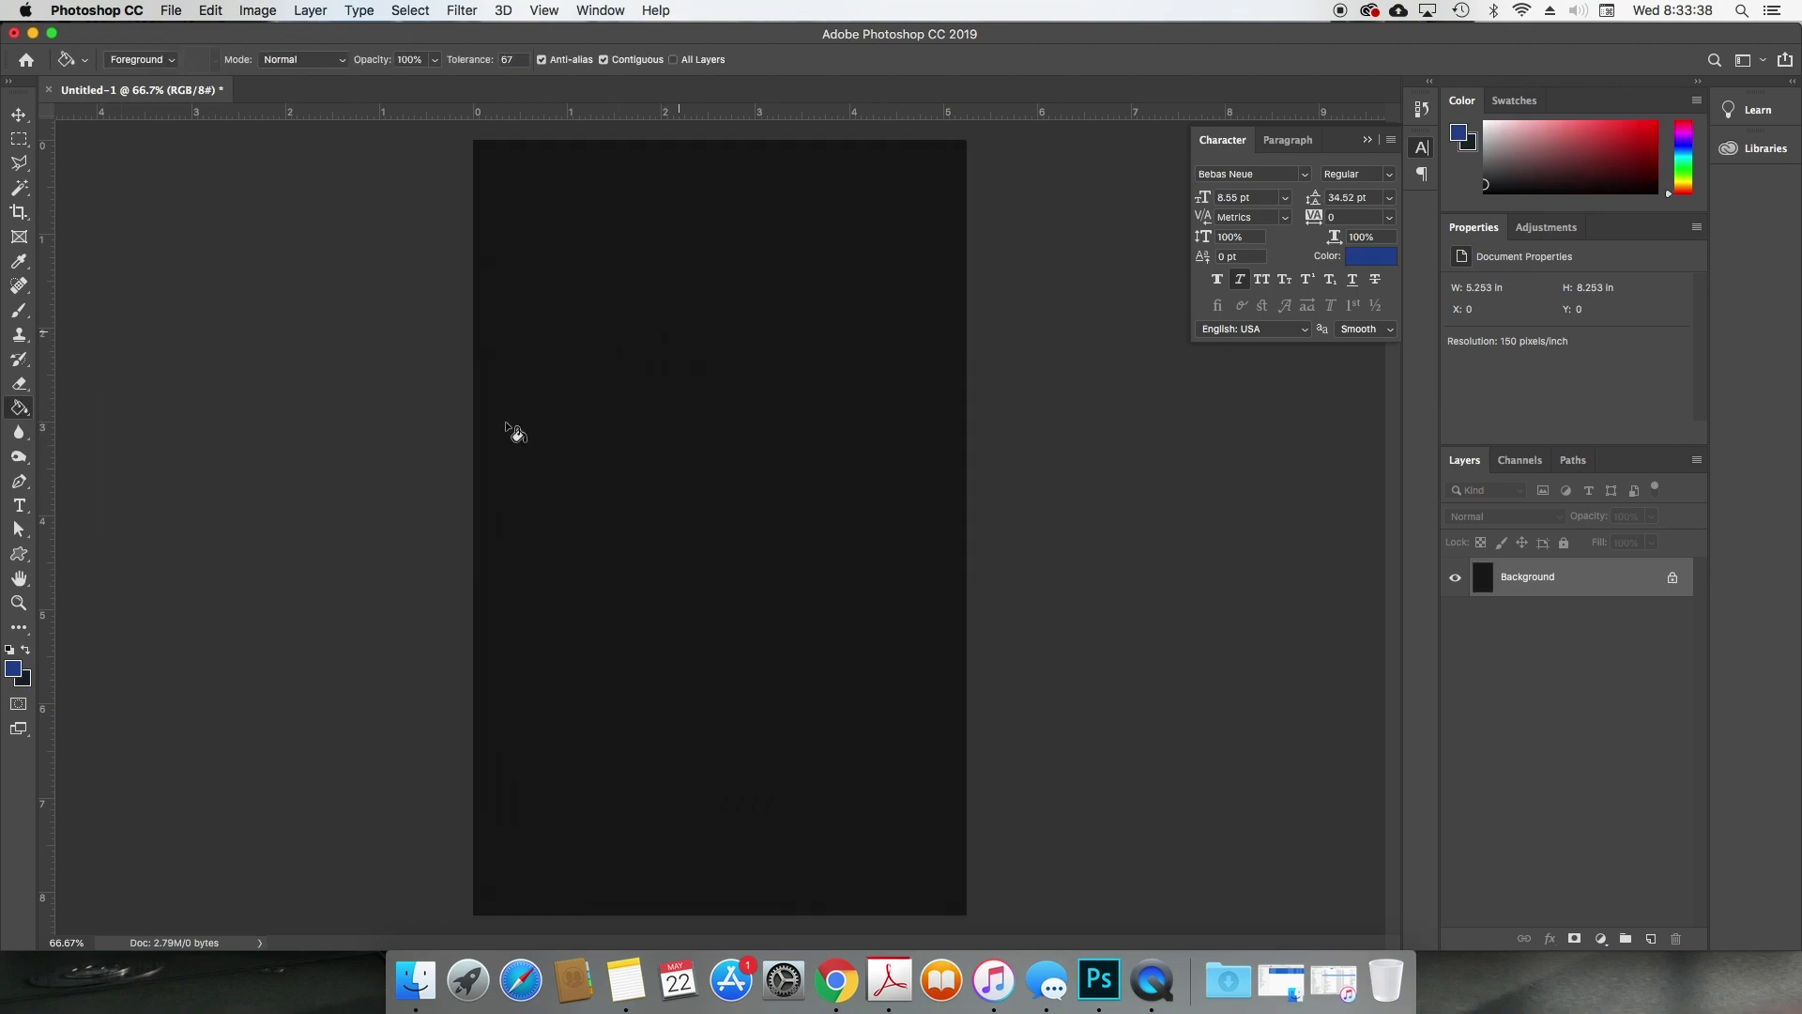
pyautogui.click(699, 548)
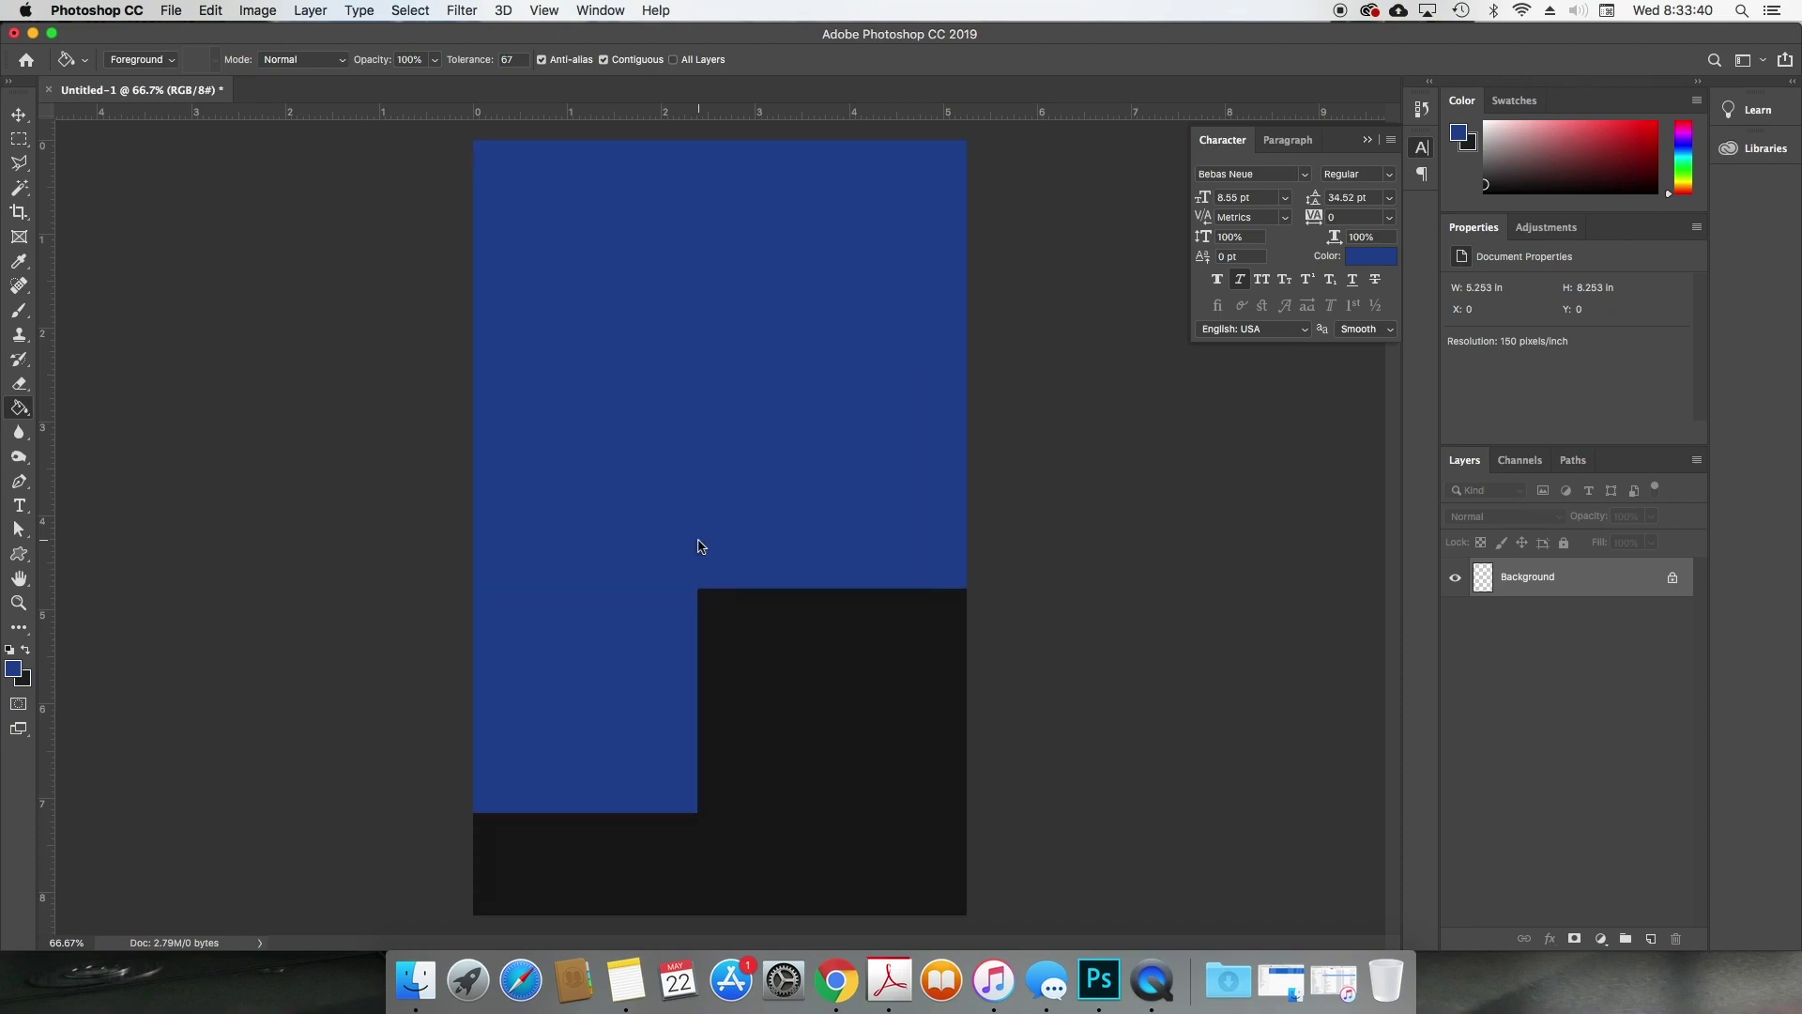
pyautogui.press('v')
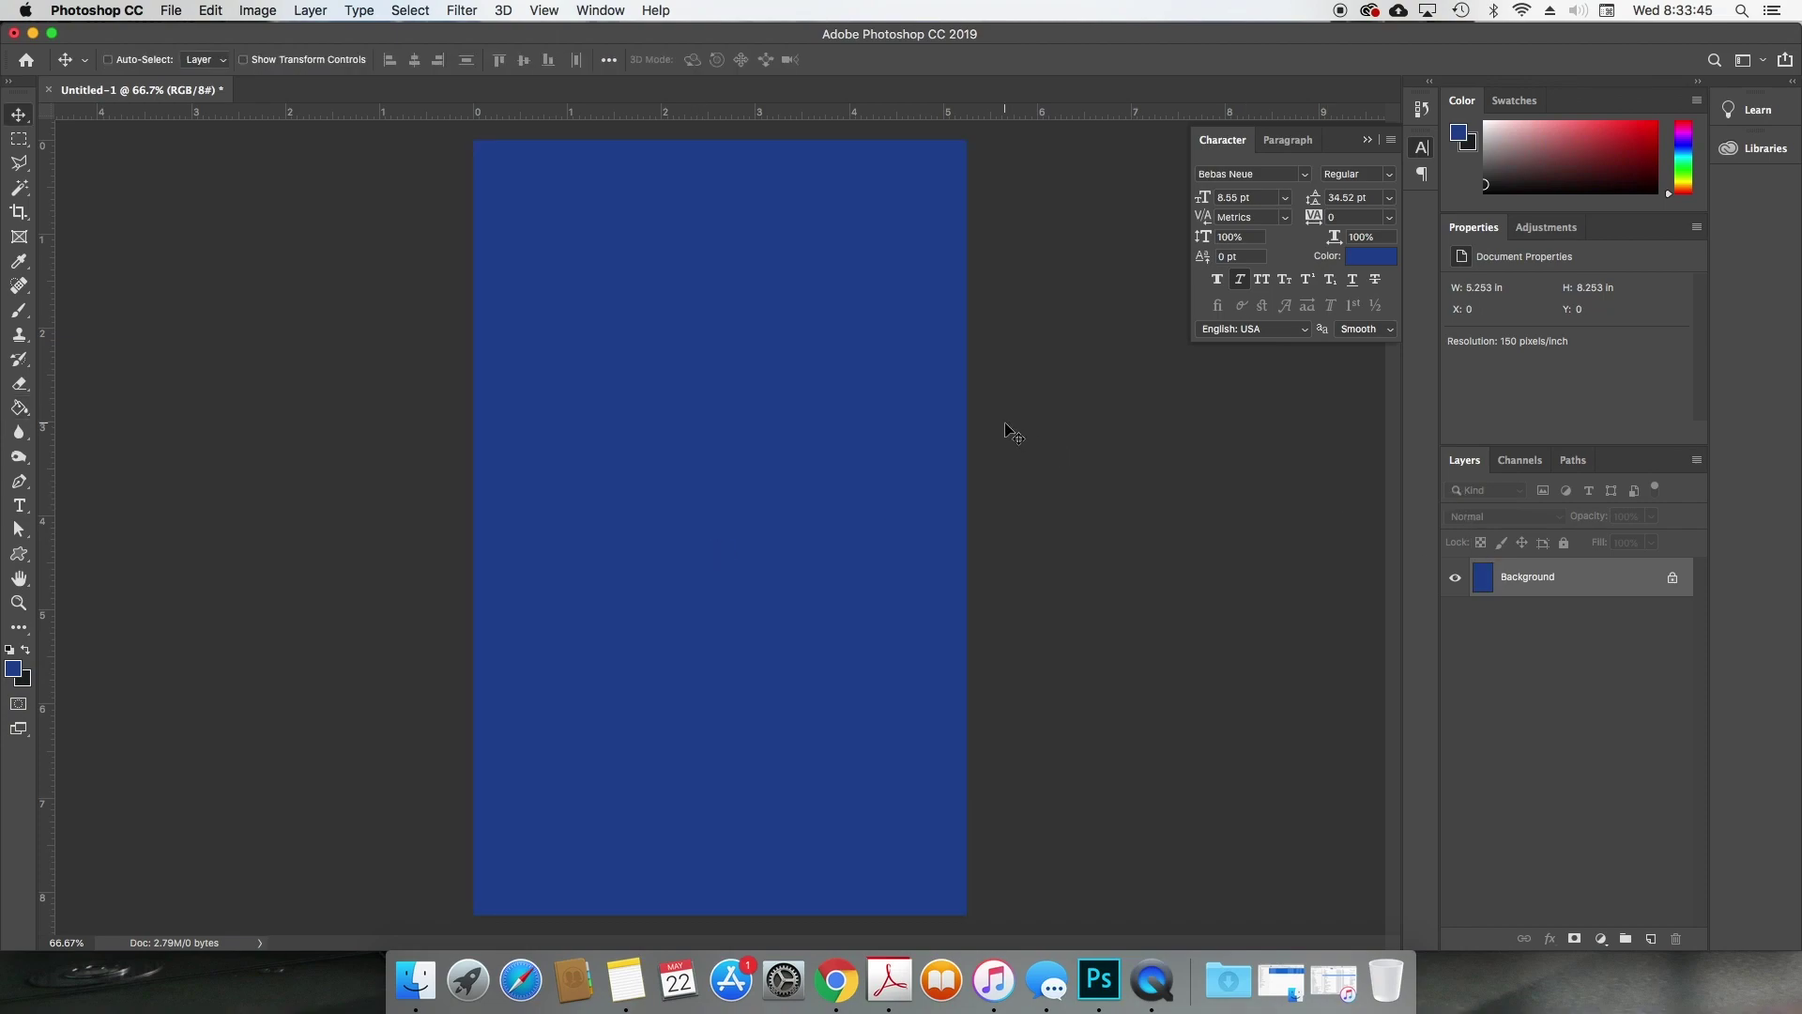
pyautogui.click(828, 973)
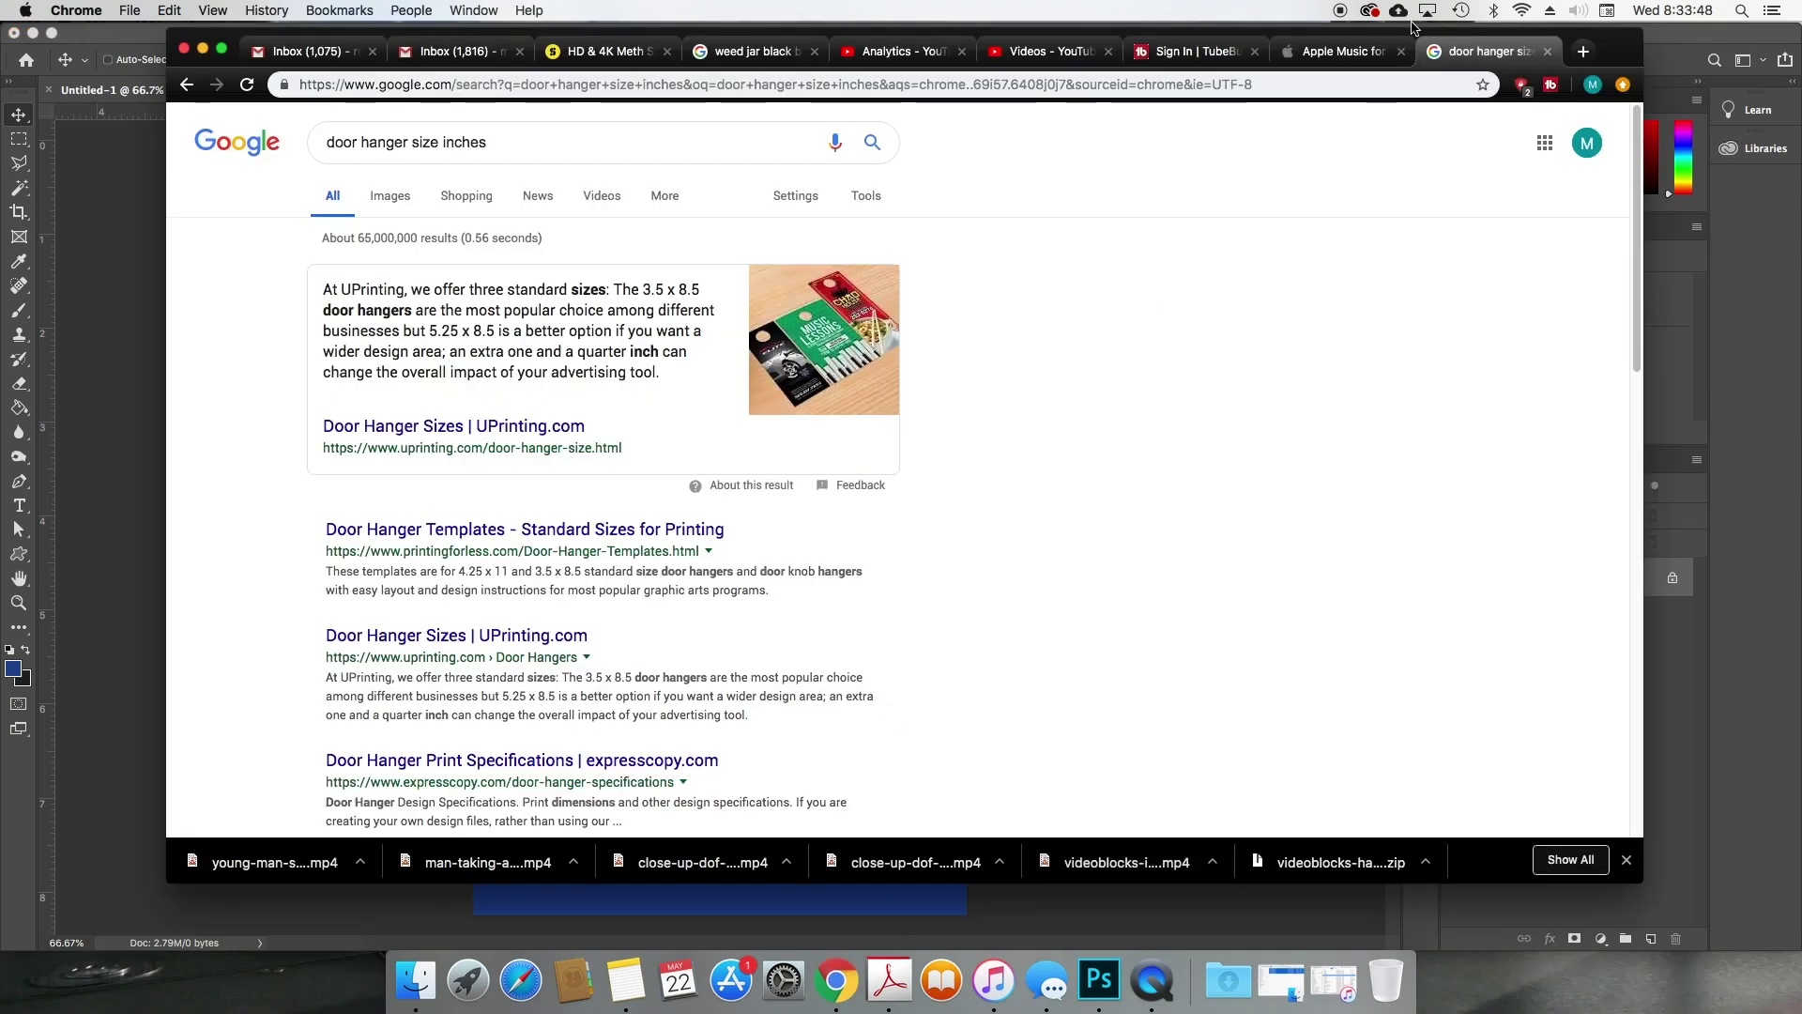
# Step: Search Google Images for 'business man png'
pyautogui.click(1396, 80)
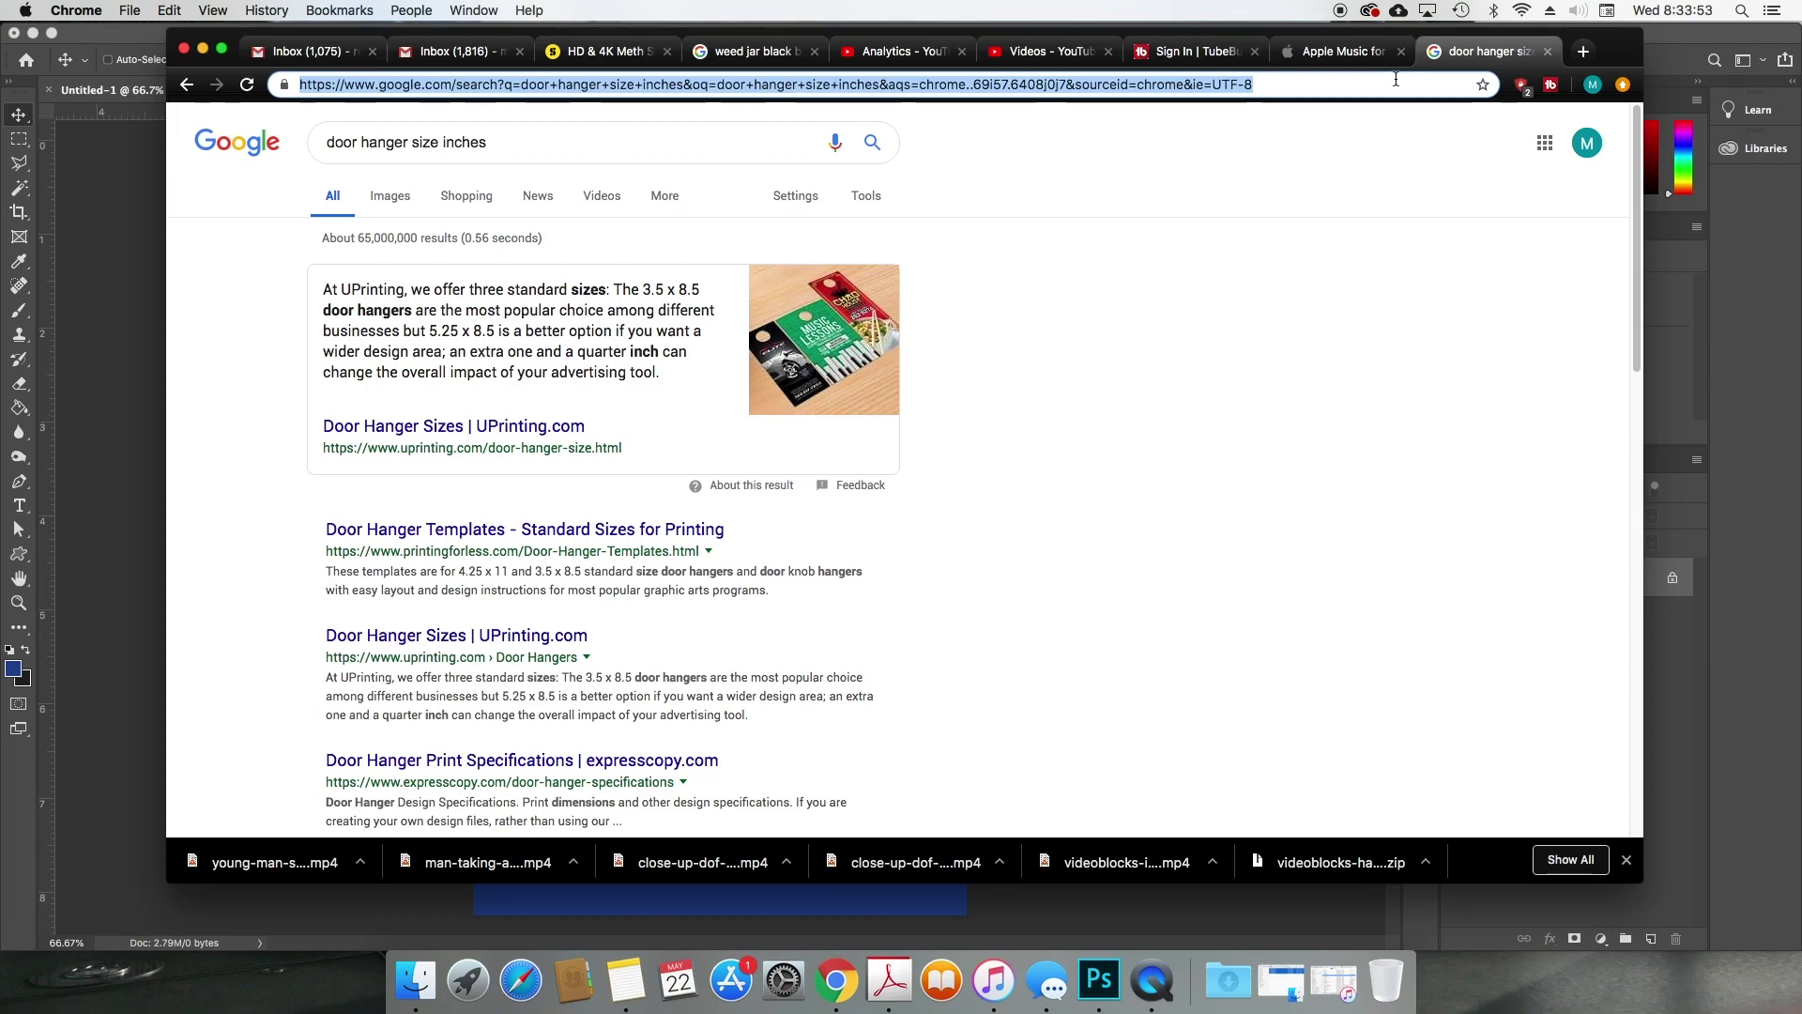
pyautogui.press('BackSpace')
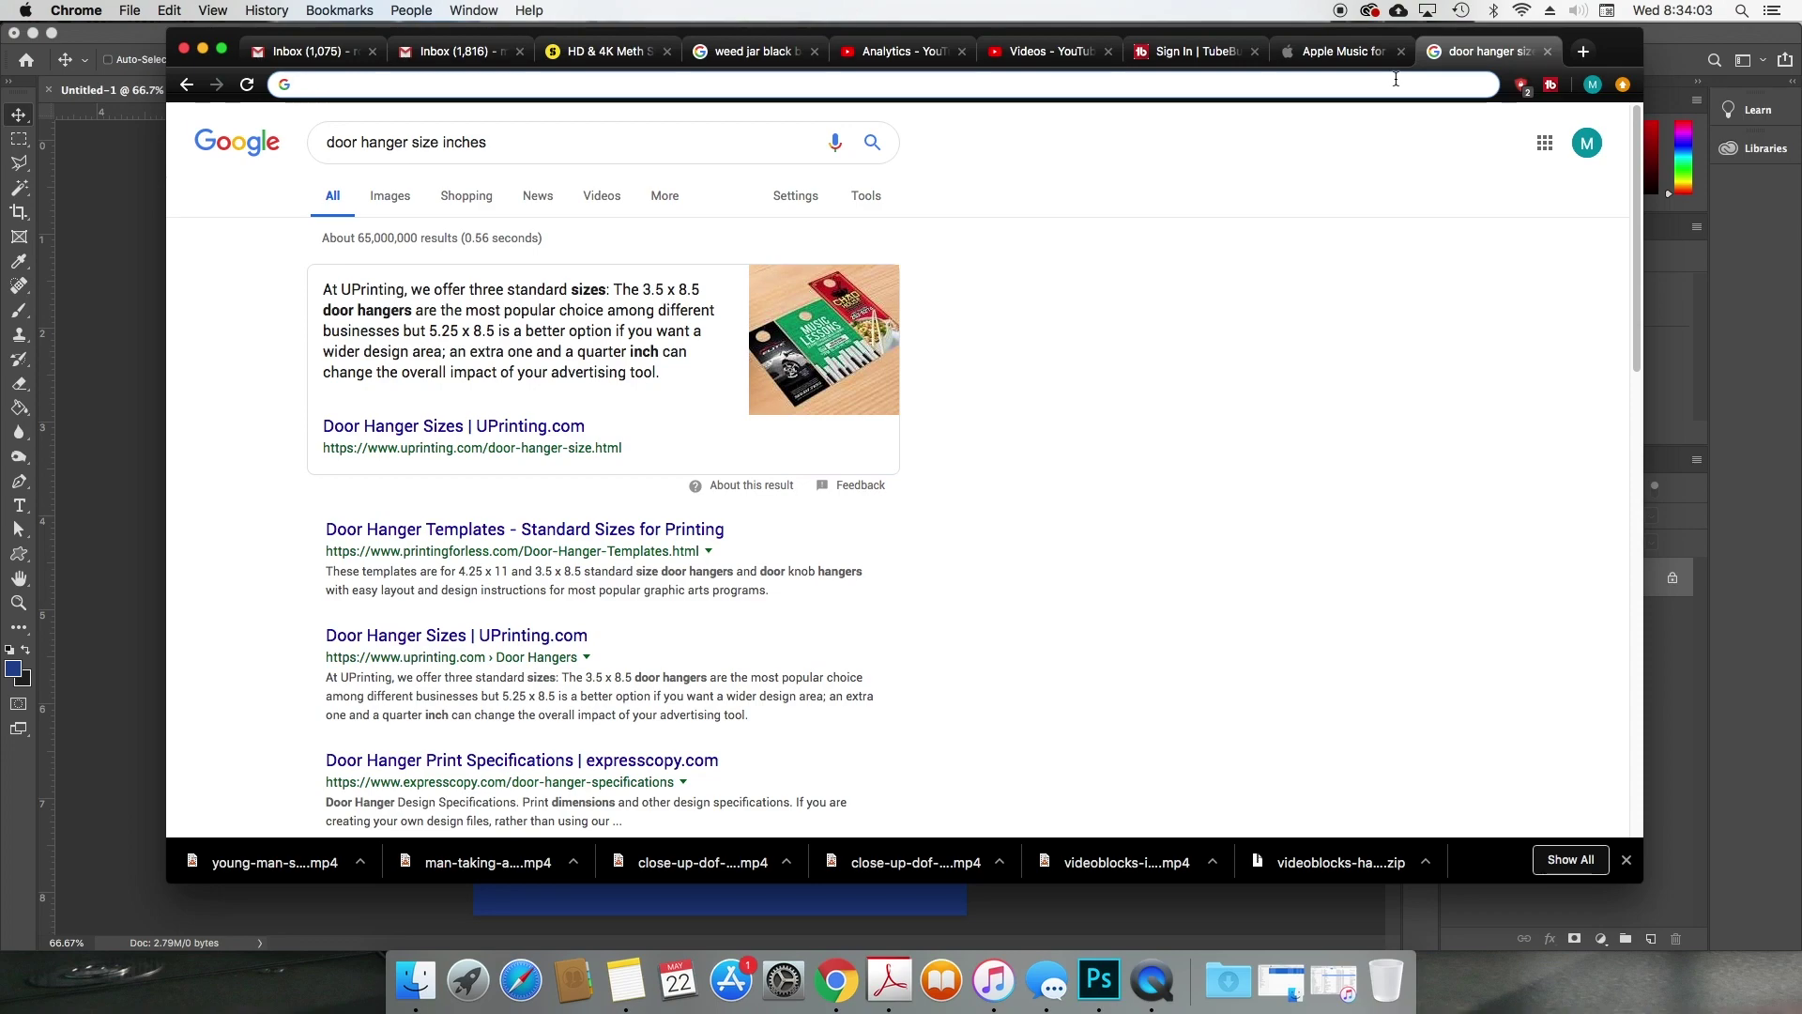
pyautogui.write('business')
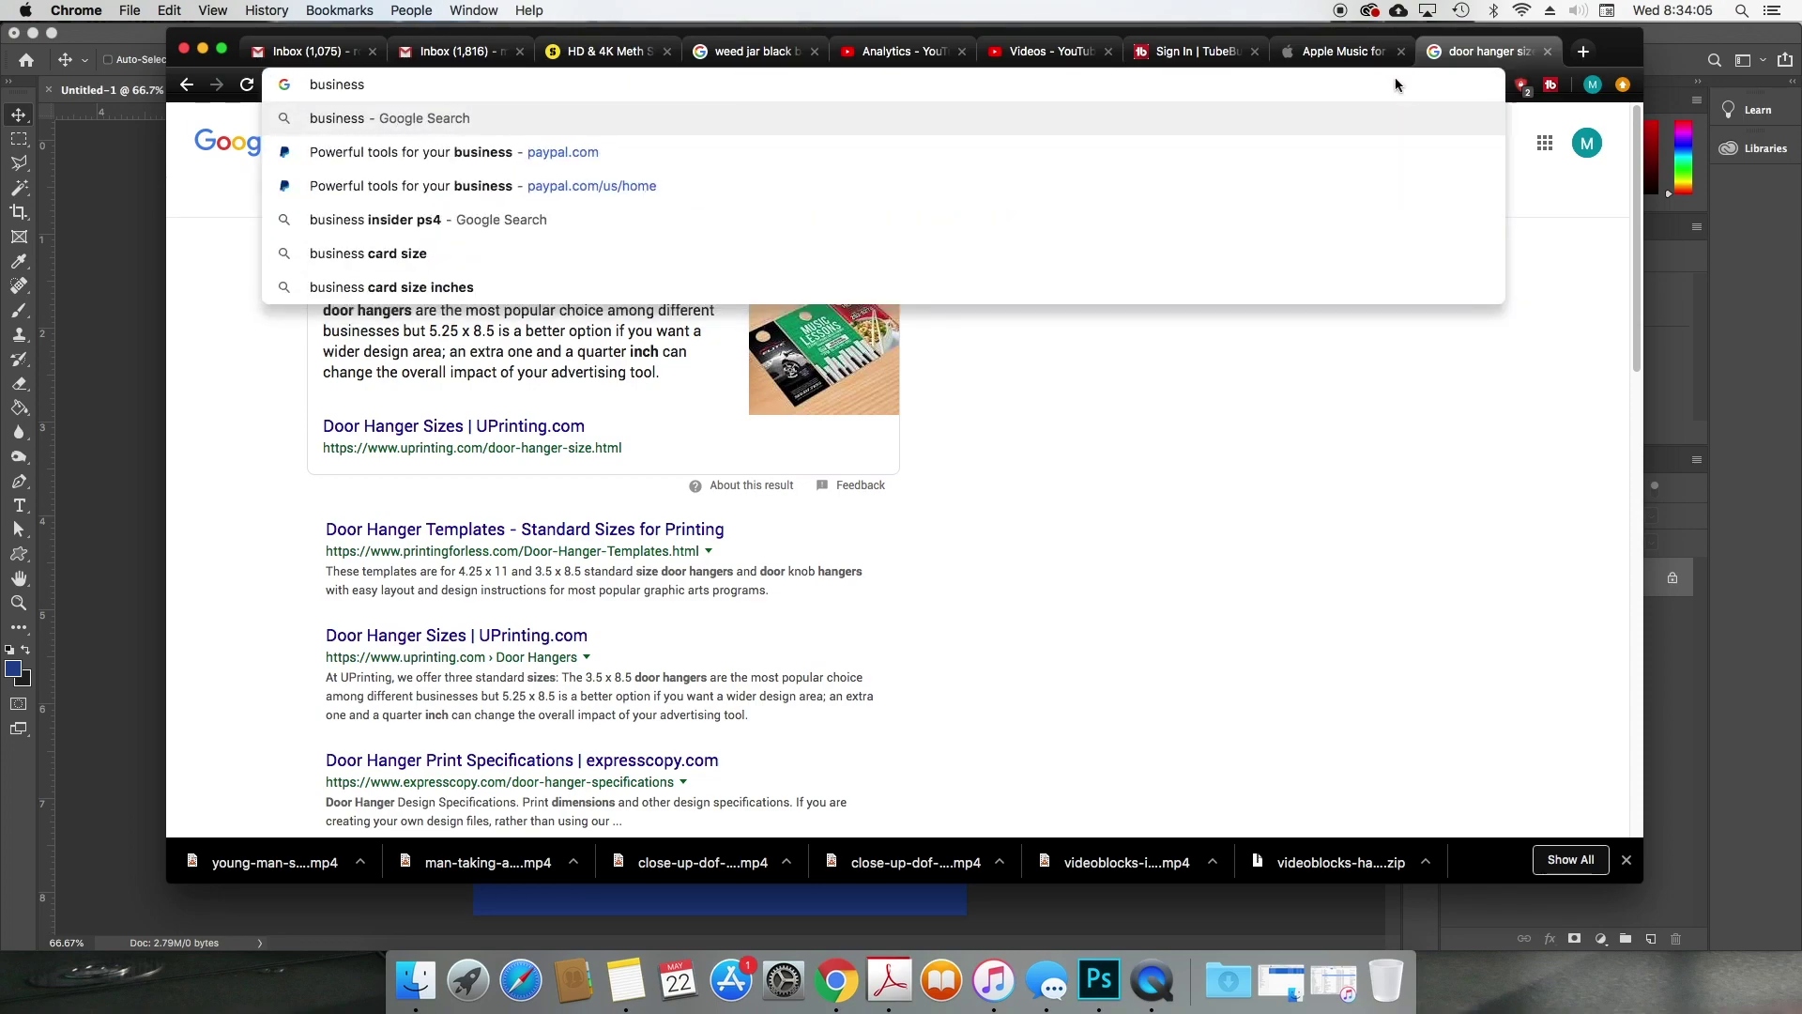
pyautogui.write(' man ')
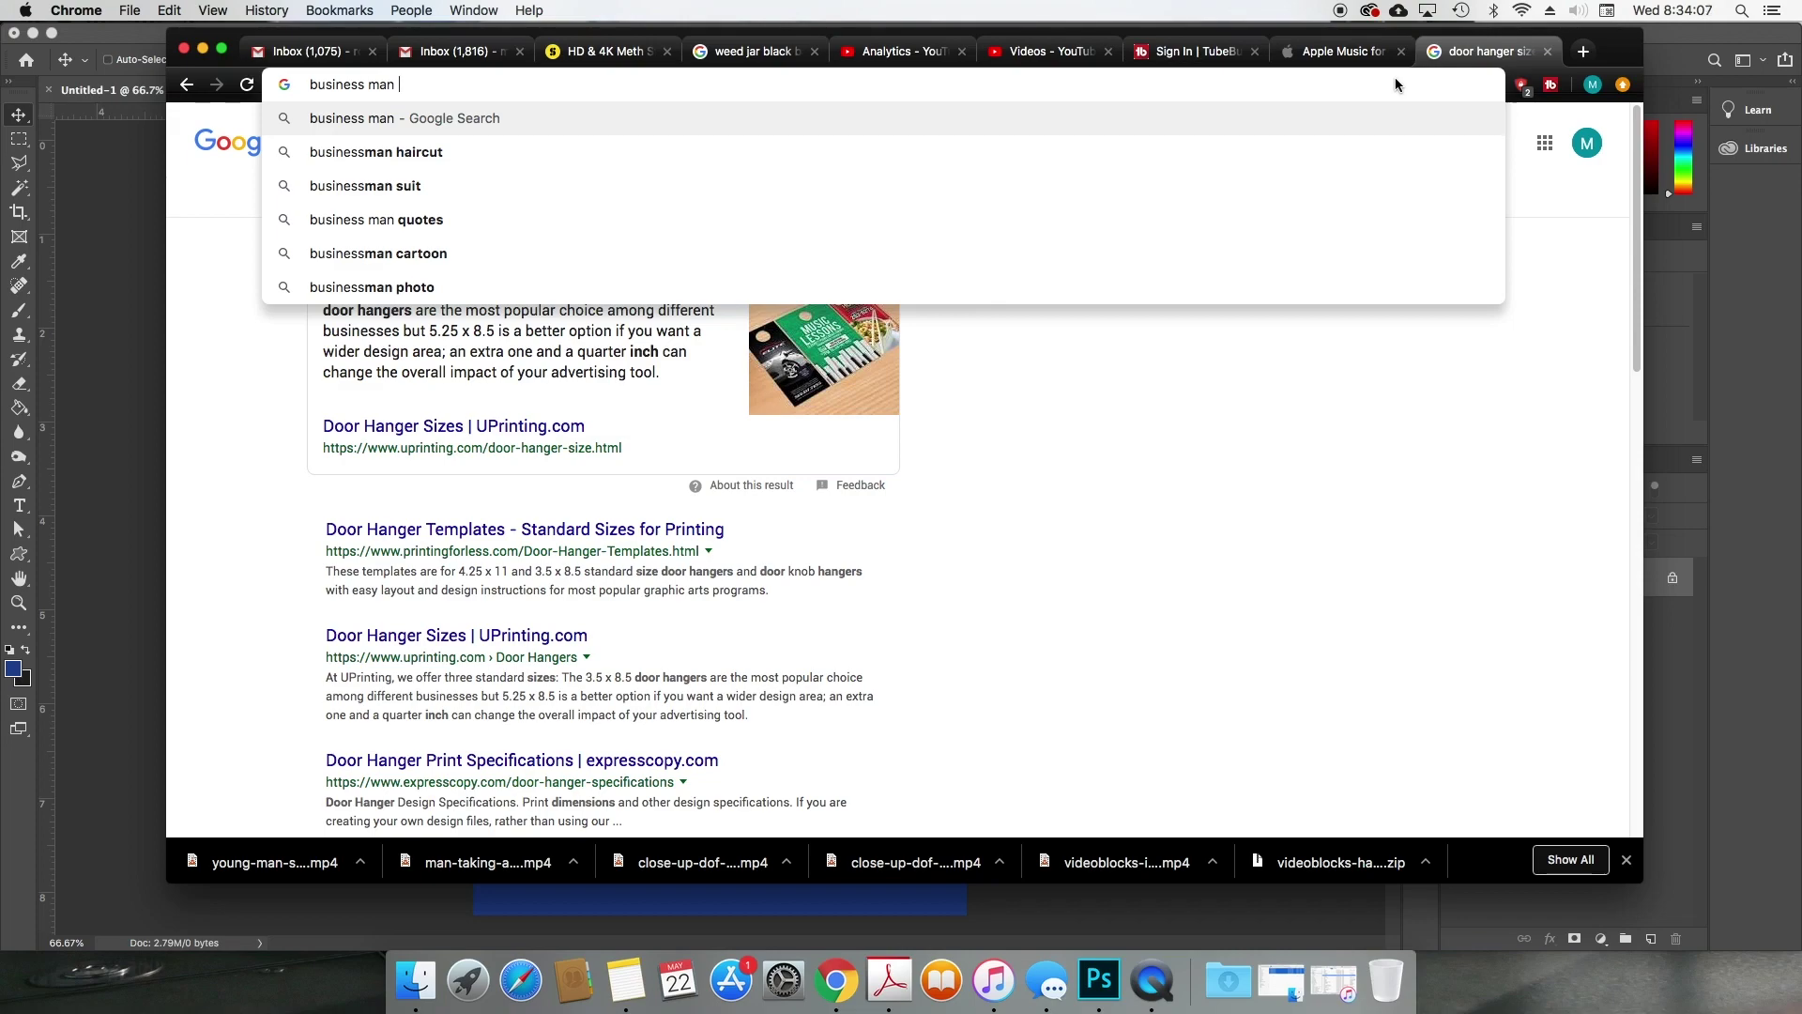
pyautogui.write('png')
pyautogui.press('Return')
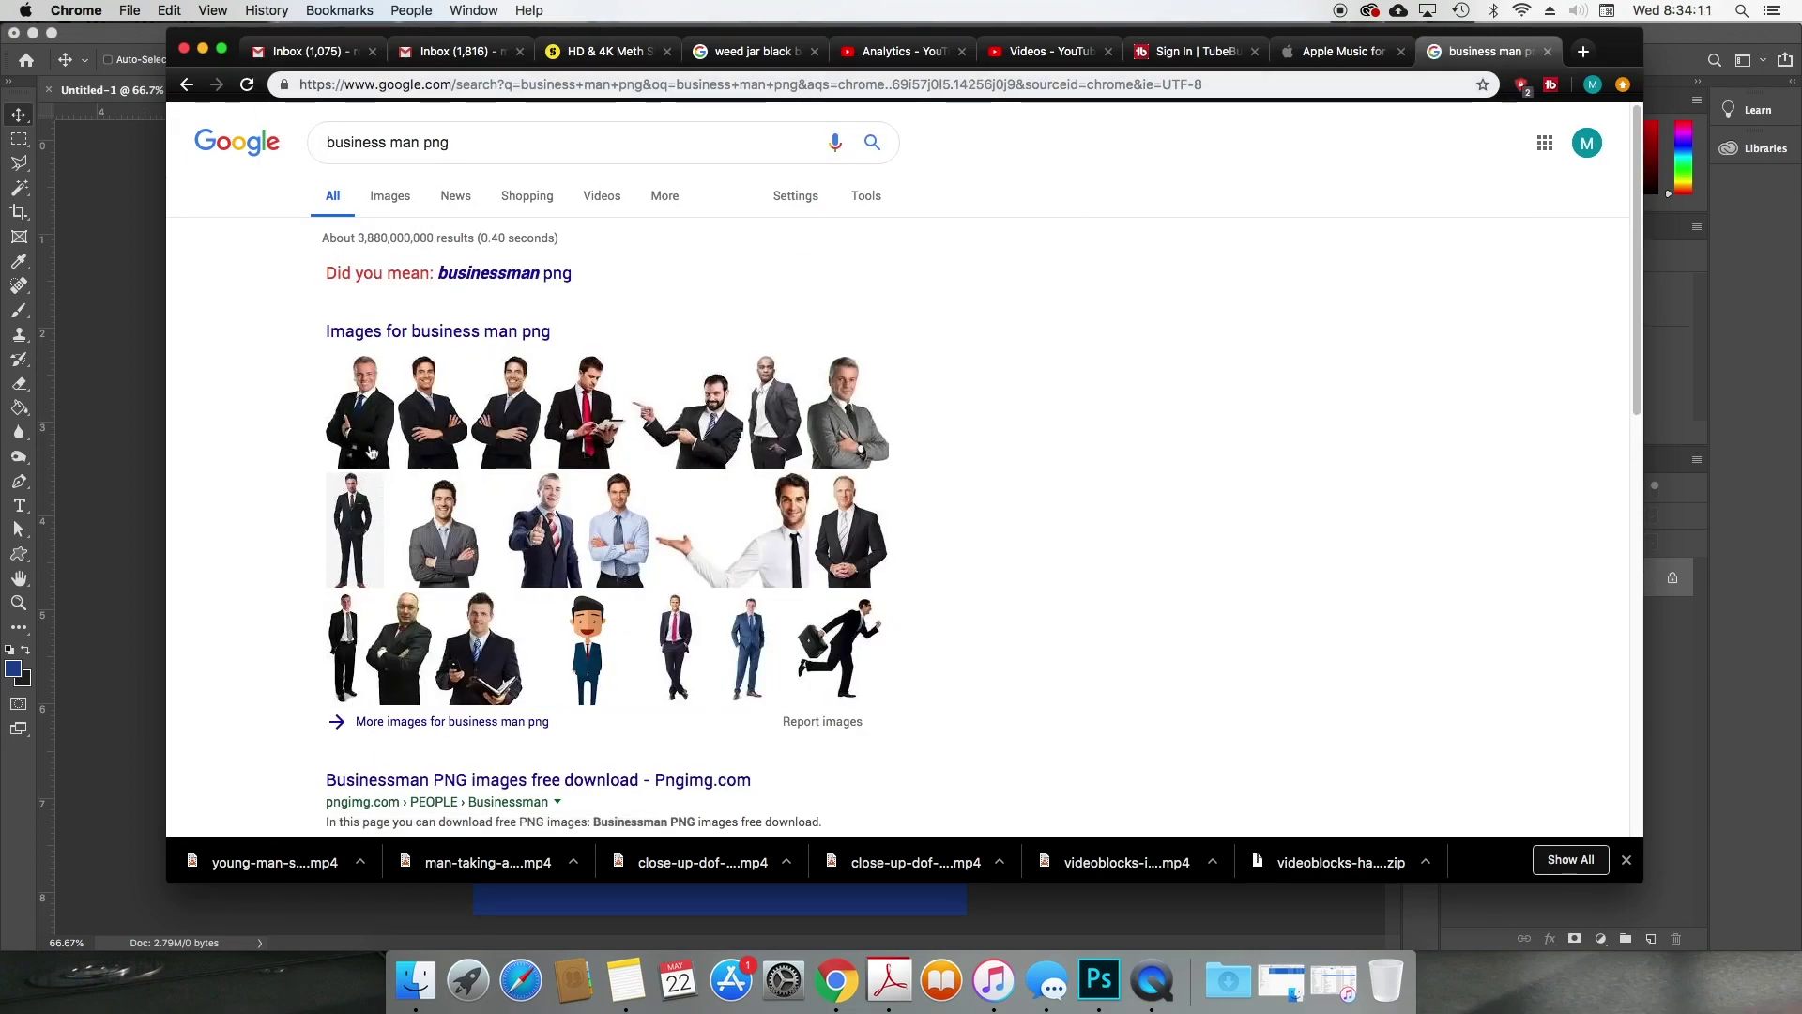
pyautogui.click(389, 195)
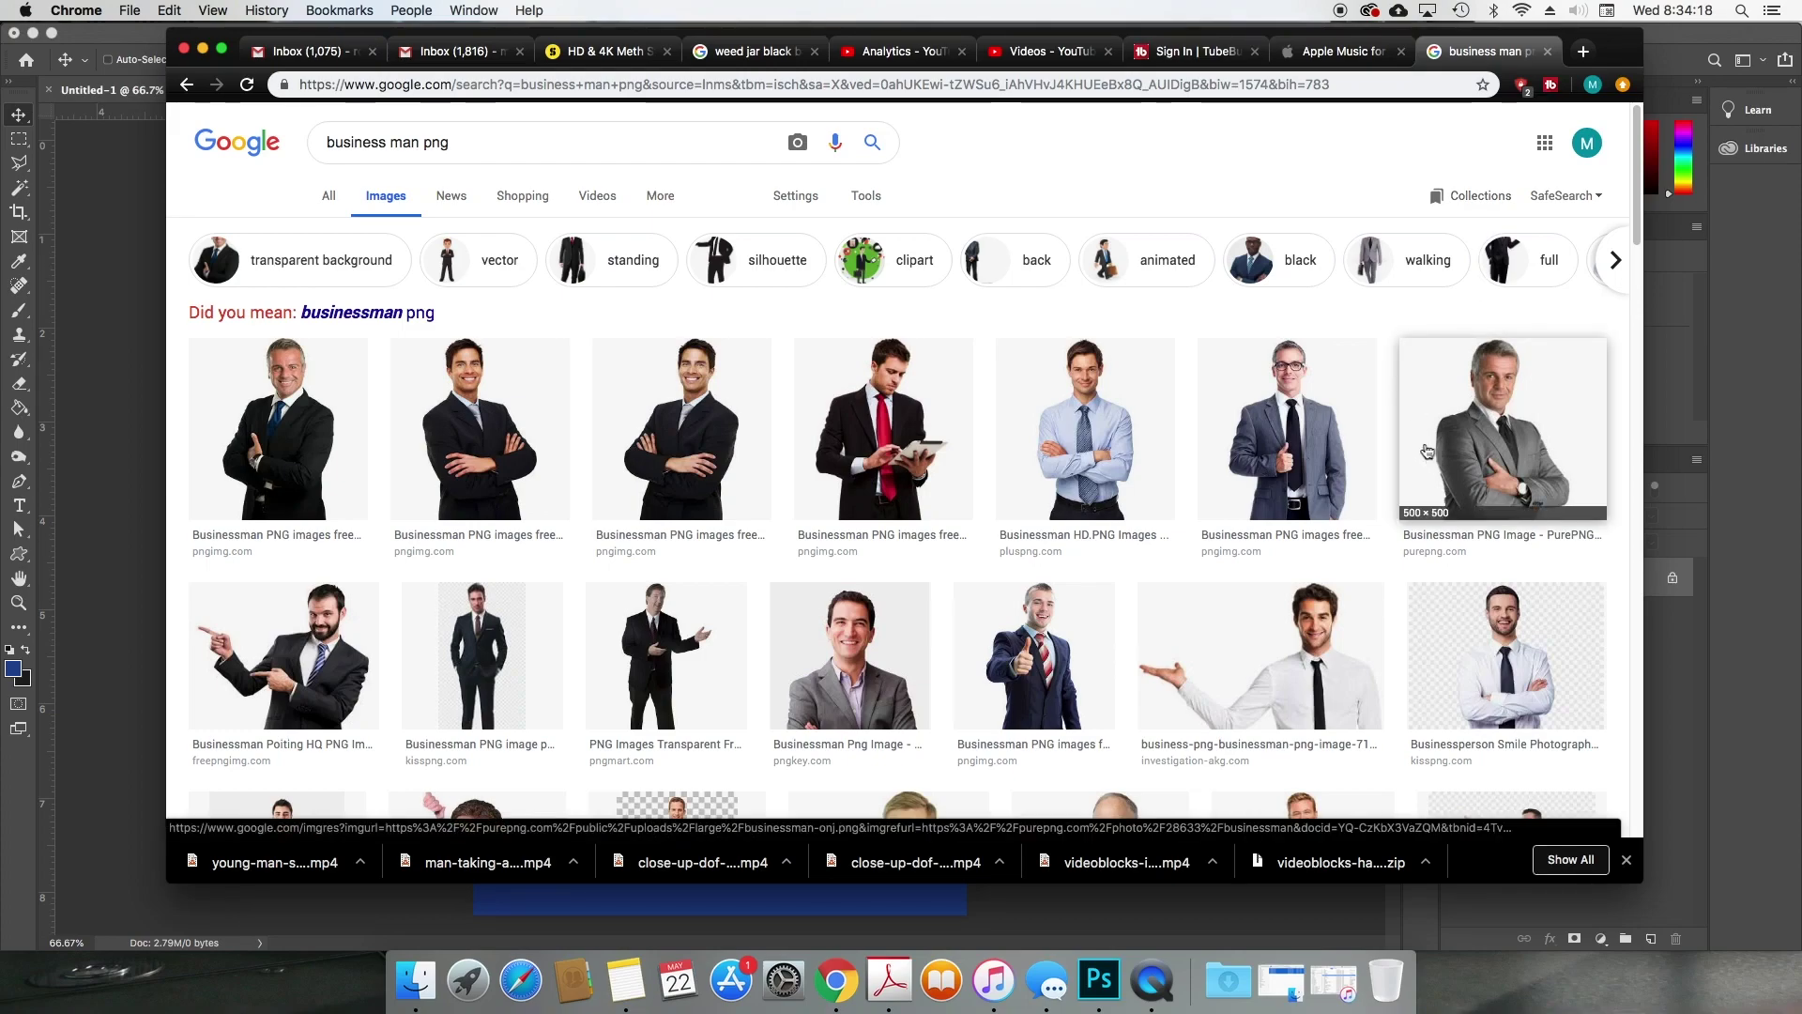
# Step: Browse the results and preview the smiling businessman in a dark suit
pyautogui.click(498, 149)
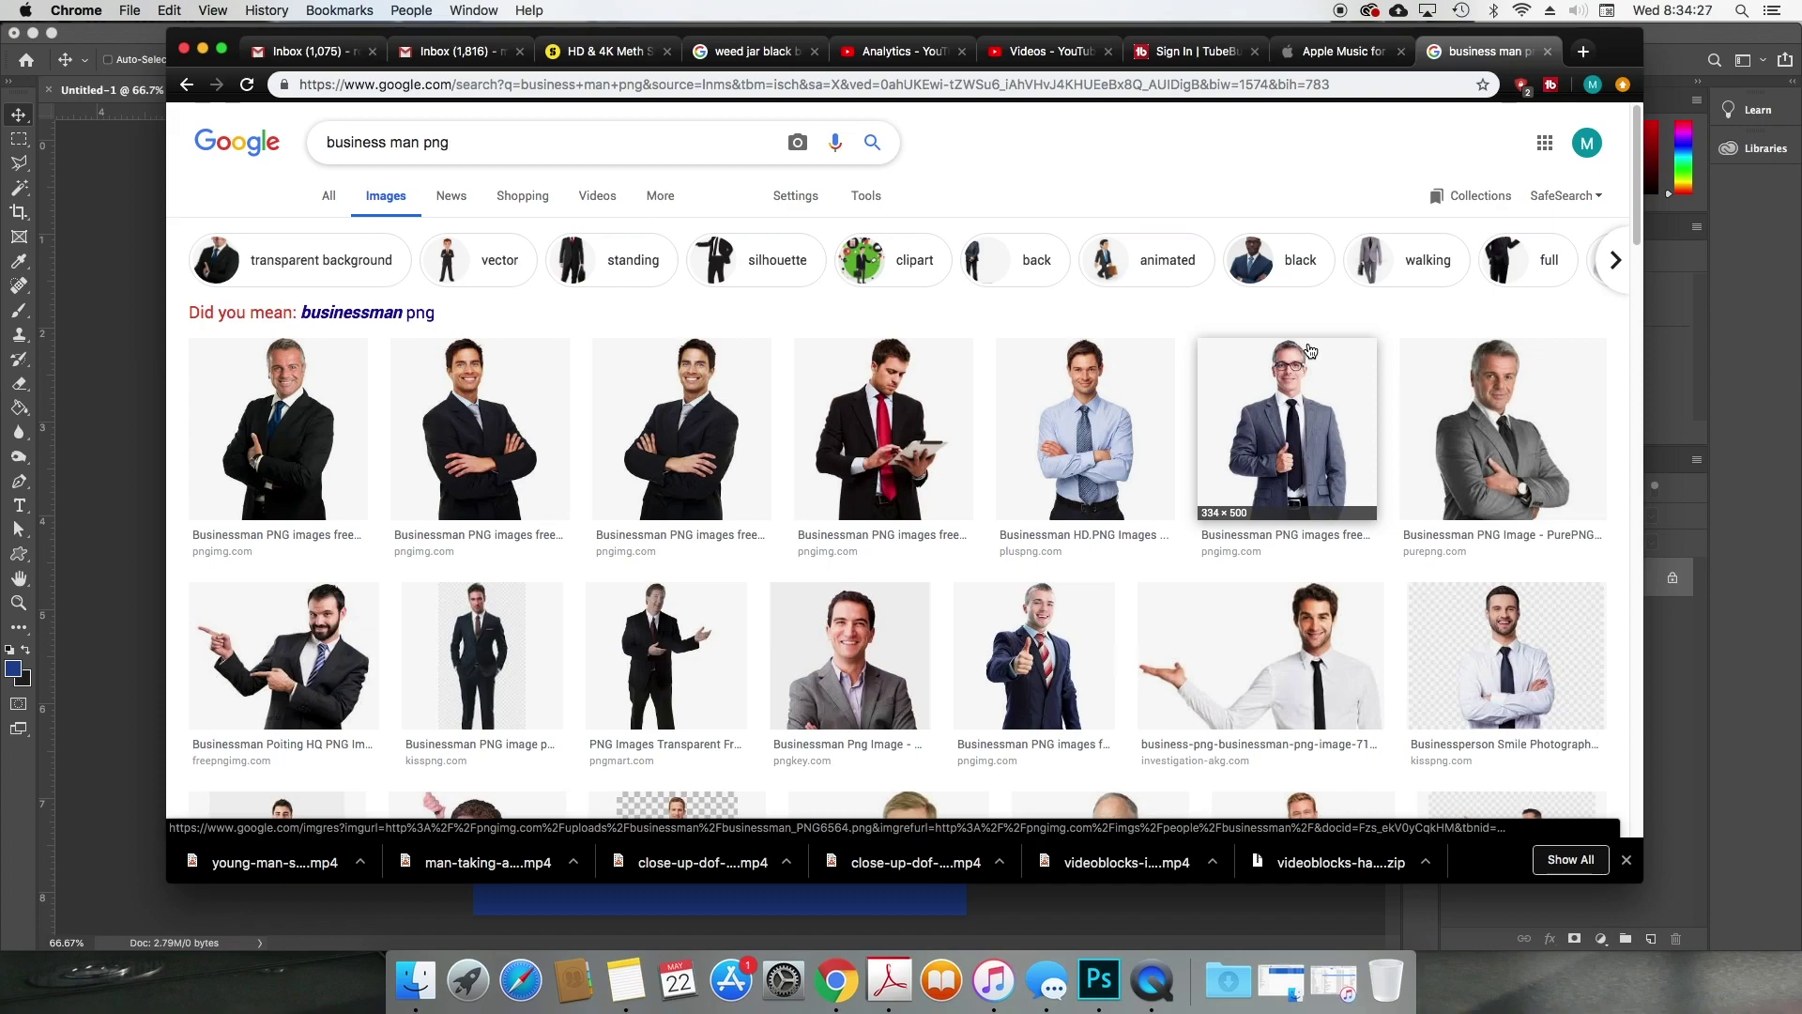
pyautogui.scroll(-3, 1346, 441)
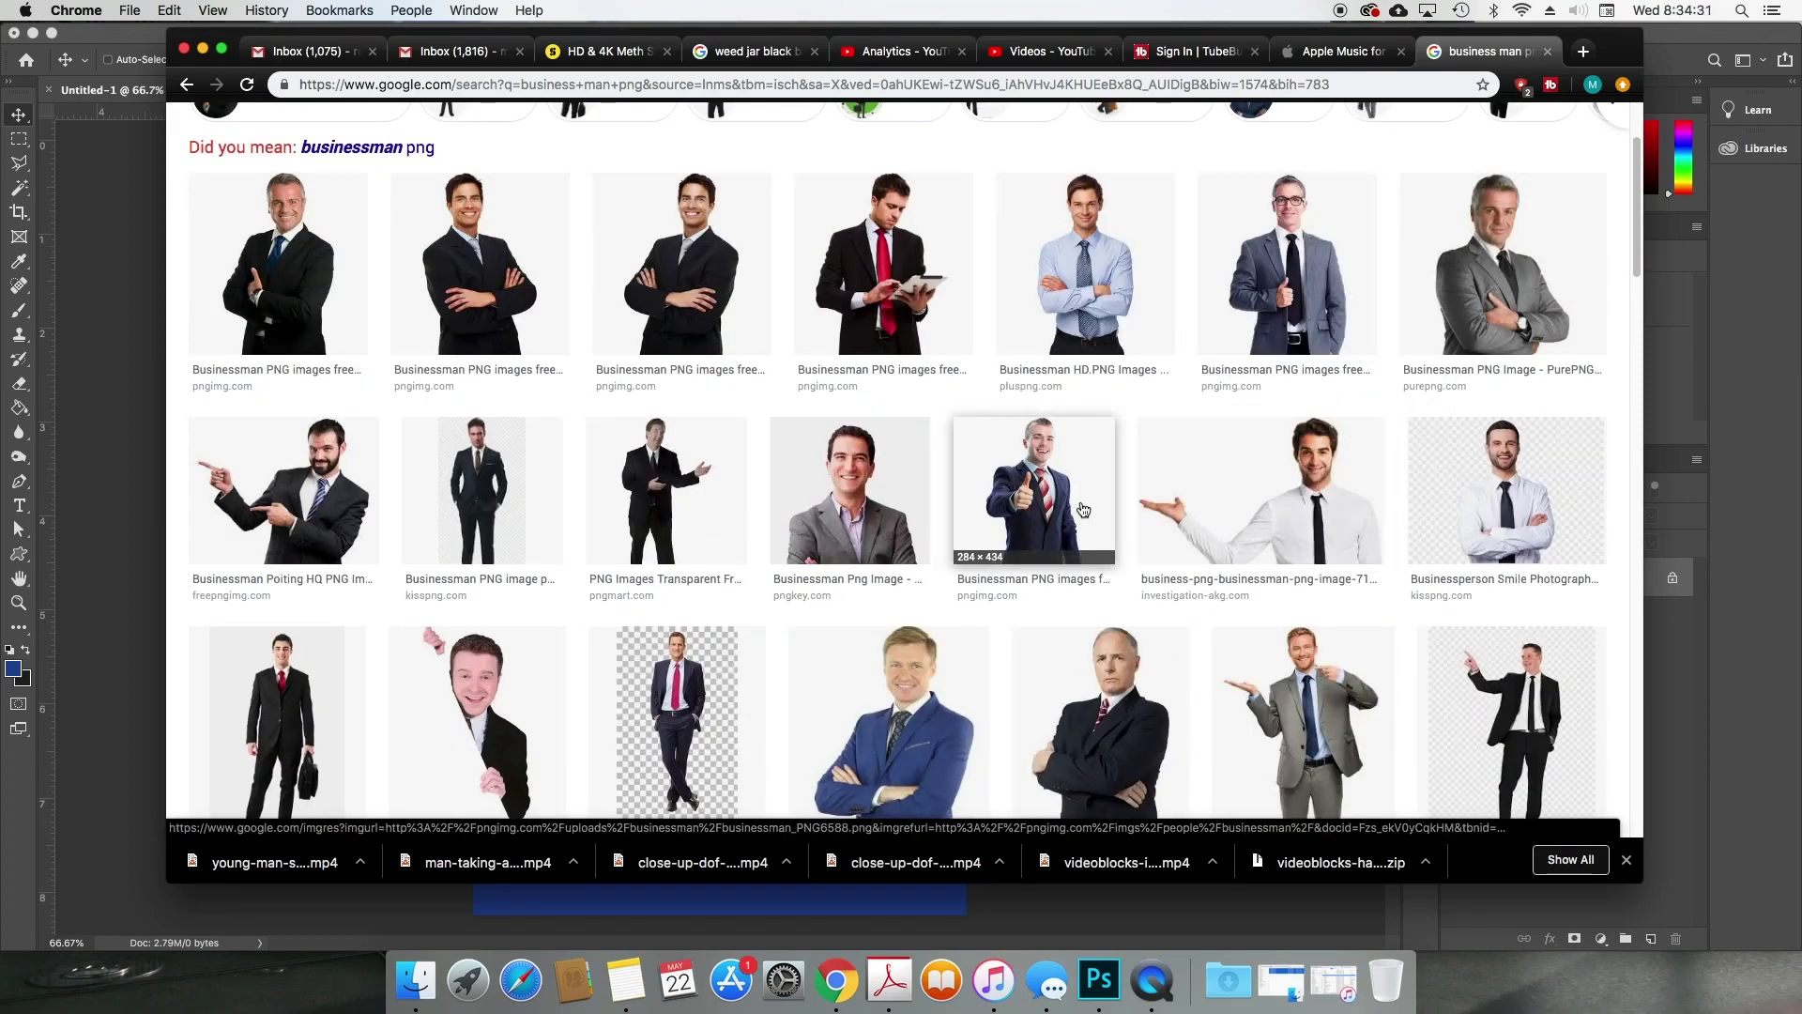
pyautogui.scroll(1, 1083, 510)
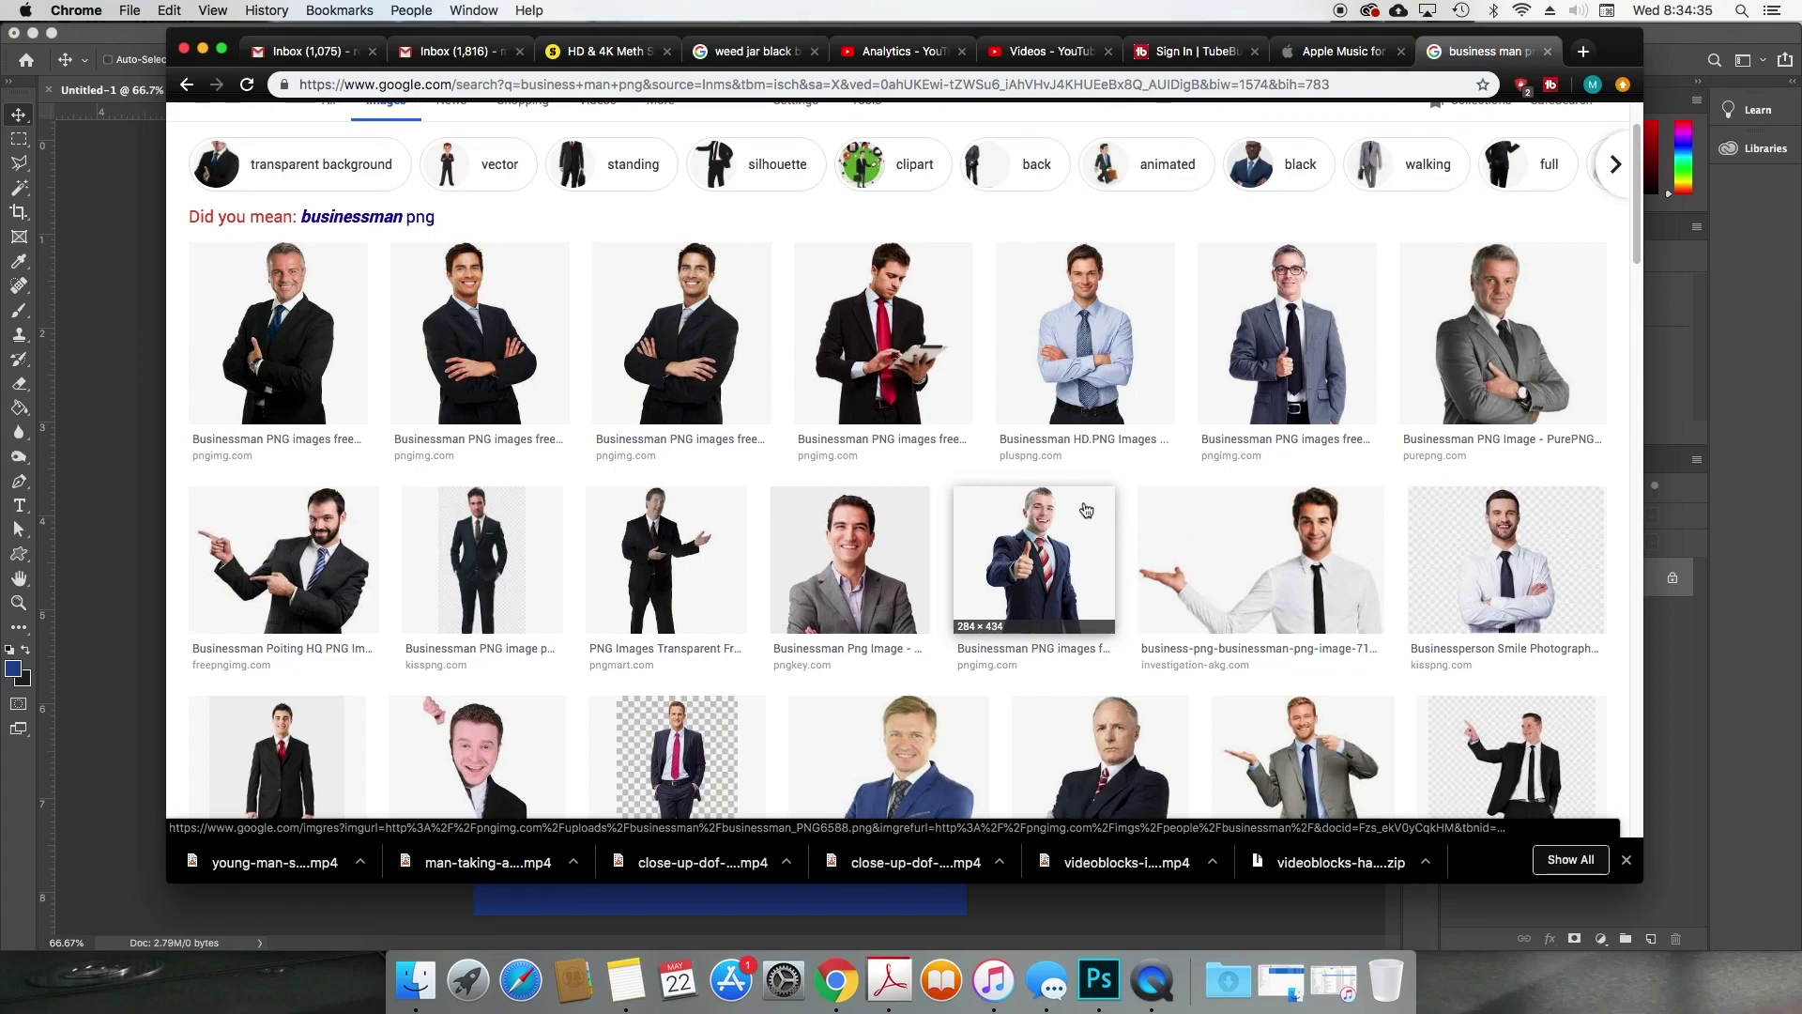
pyautogui.click(1261, 507)
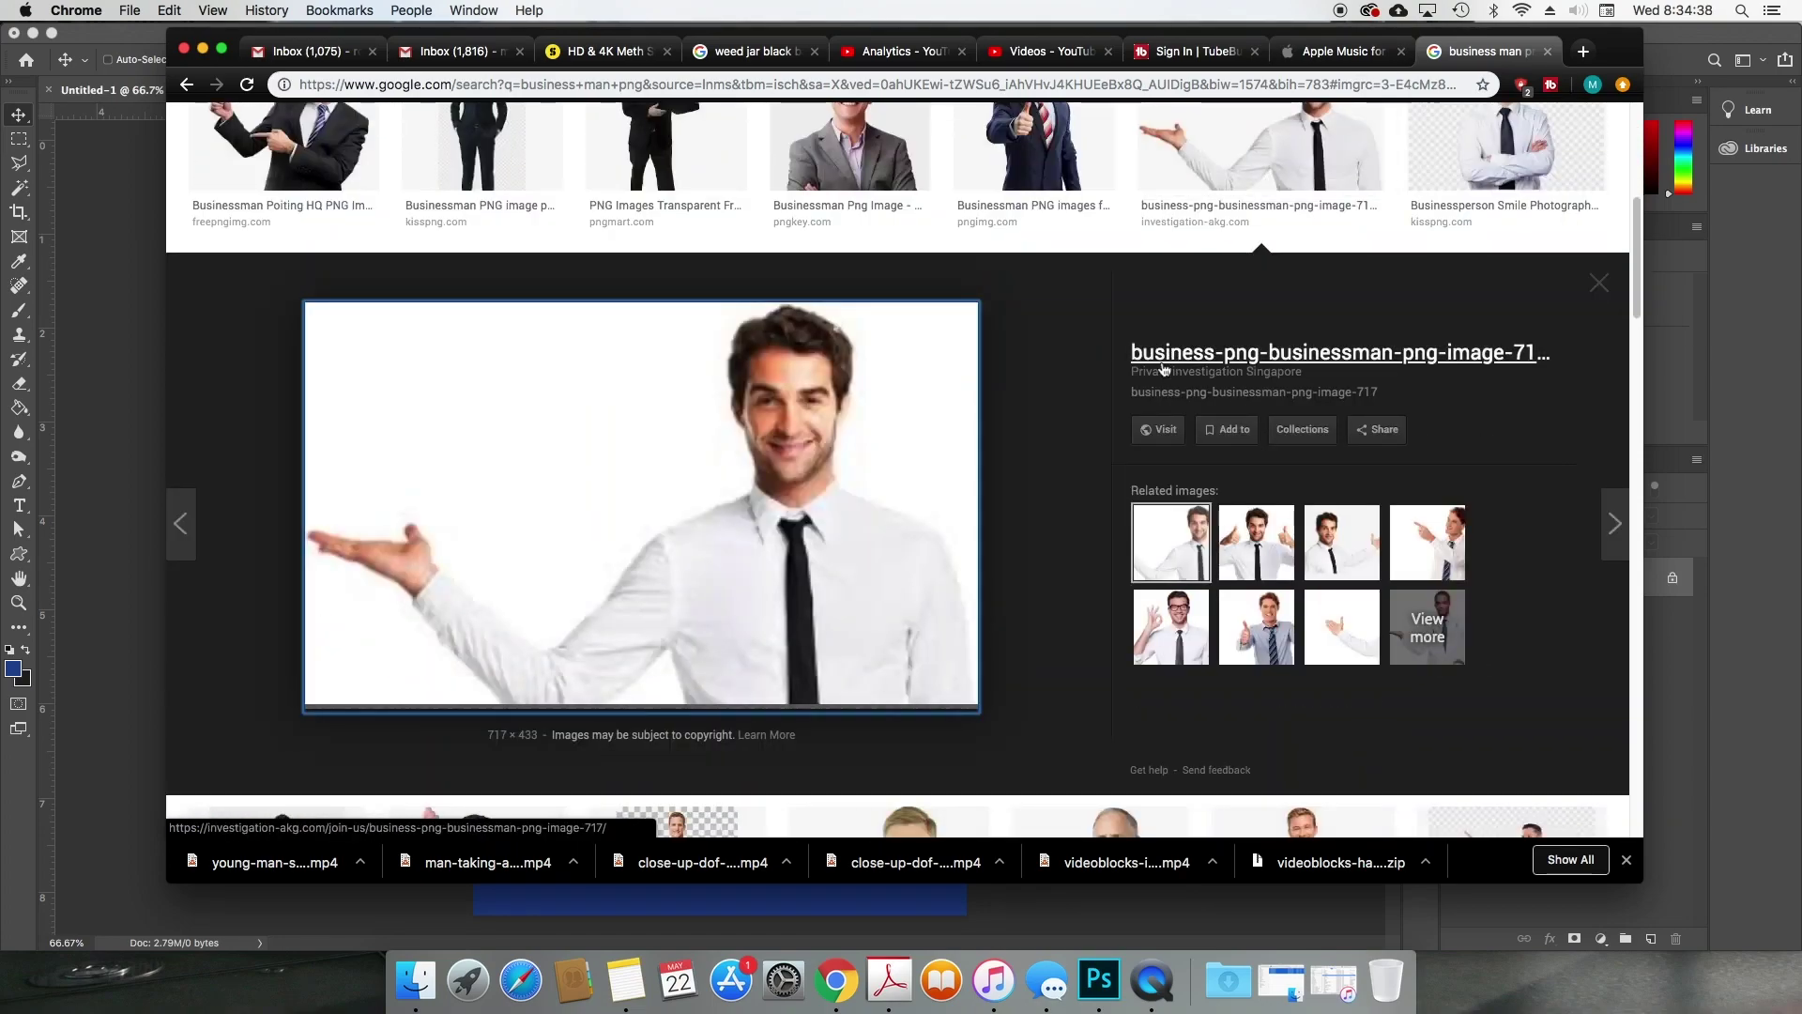
pyautogui.scroll(-3, 1159, 371)
pyautogui.scroll(-1, 1158, 375)
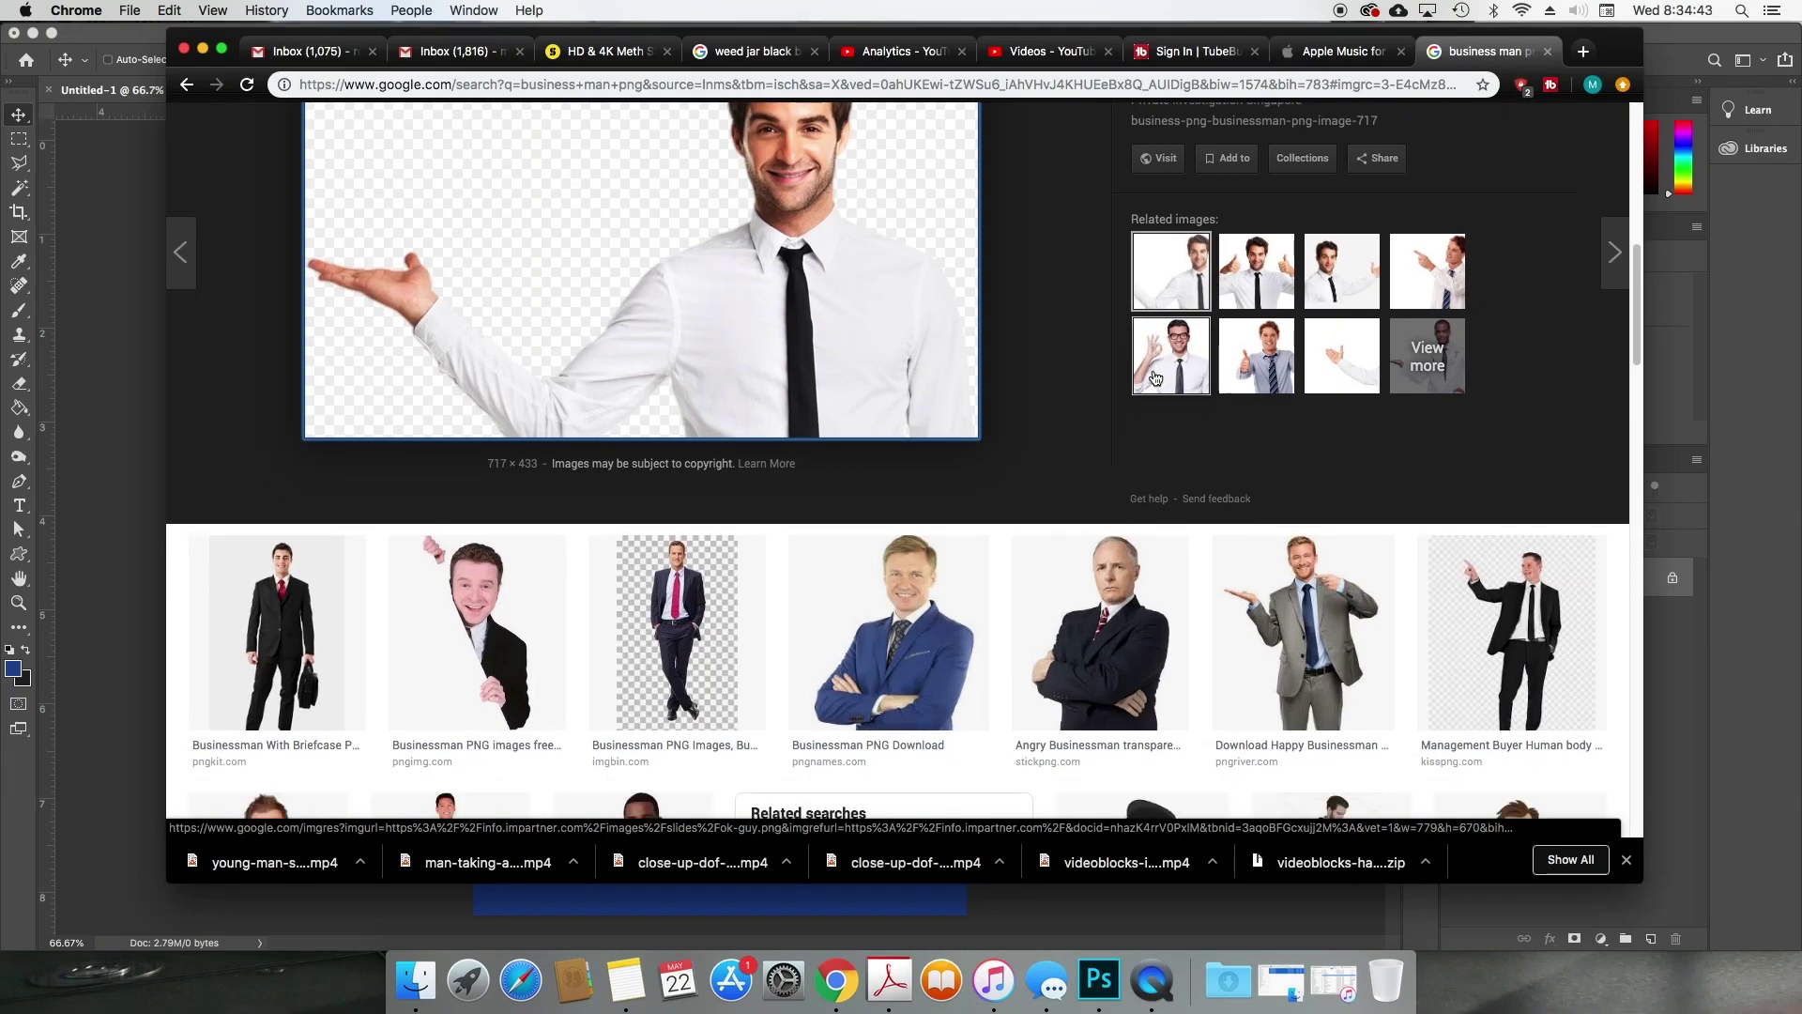
pyautogui.scroll(-4, 1156, 377)
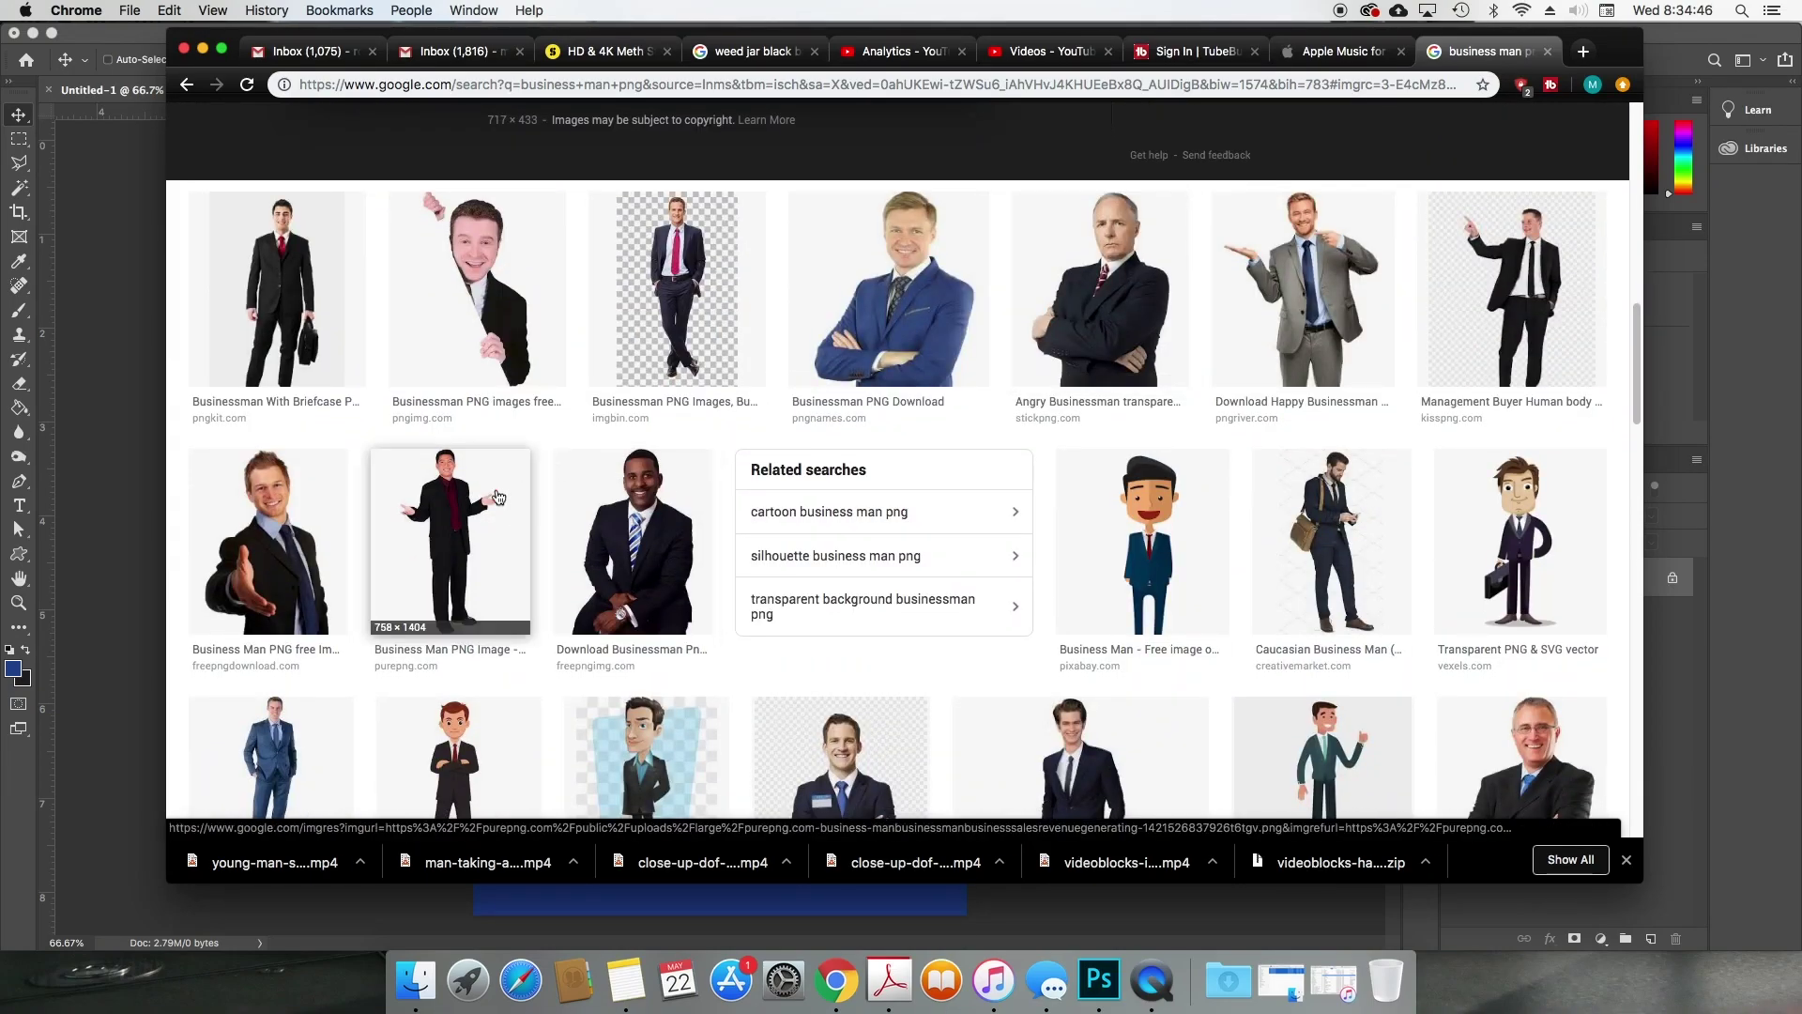
pyautogui.scroll(-3, 1228, 439)
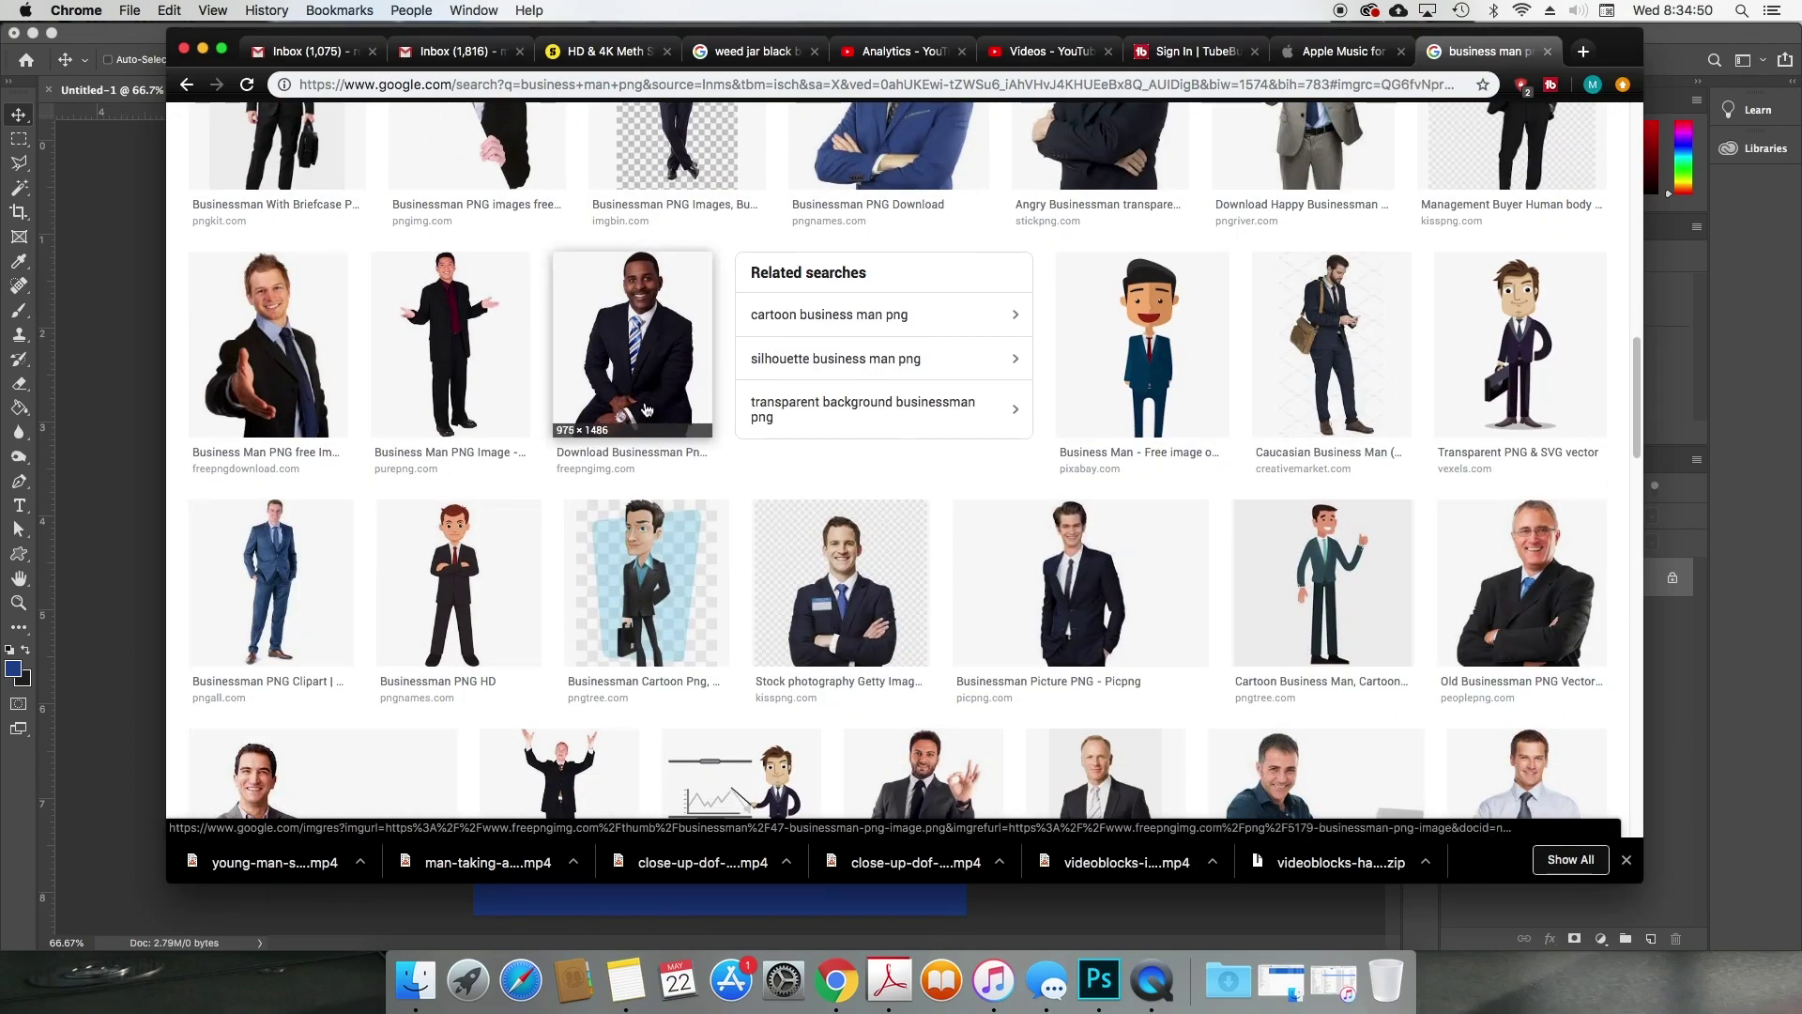
pyautogui.click(646, 405)
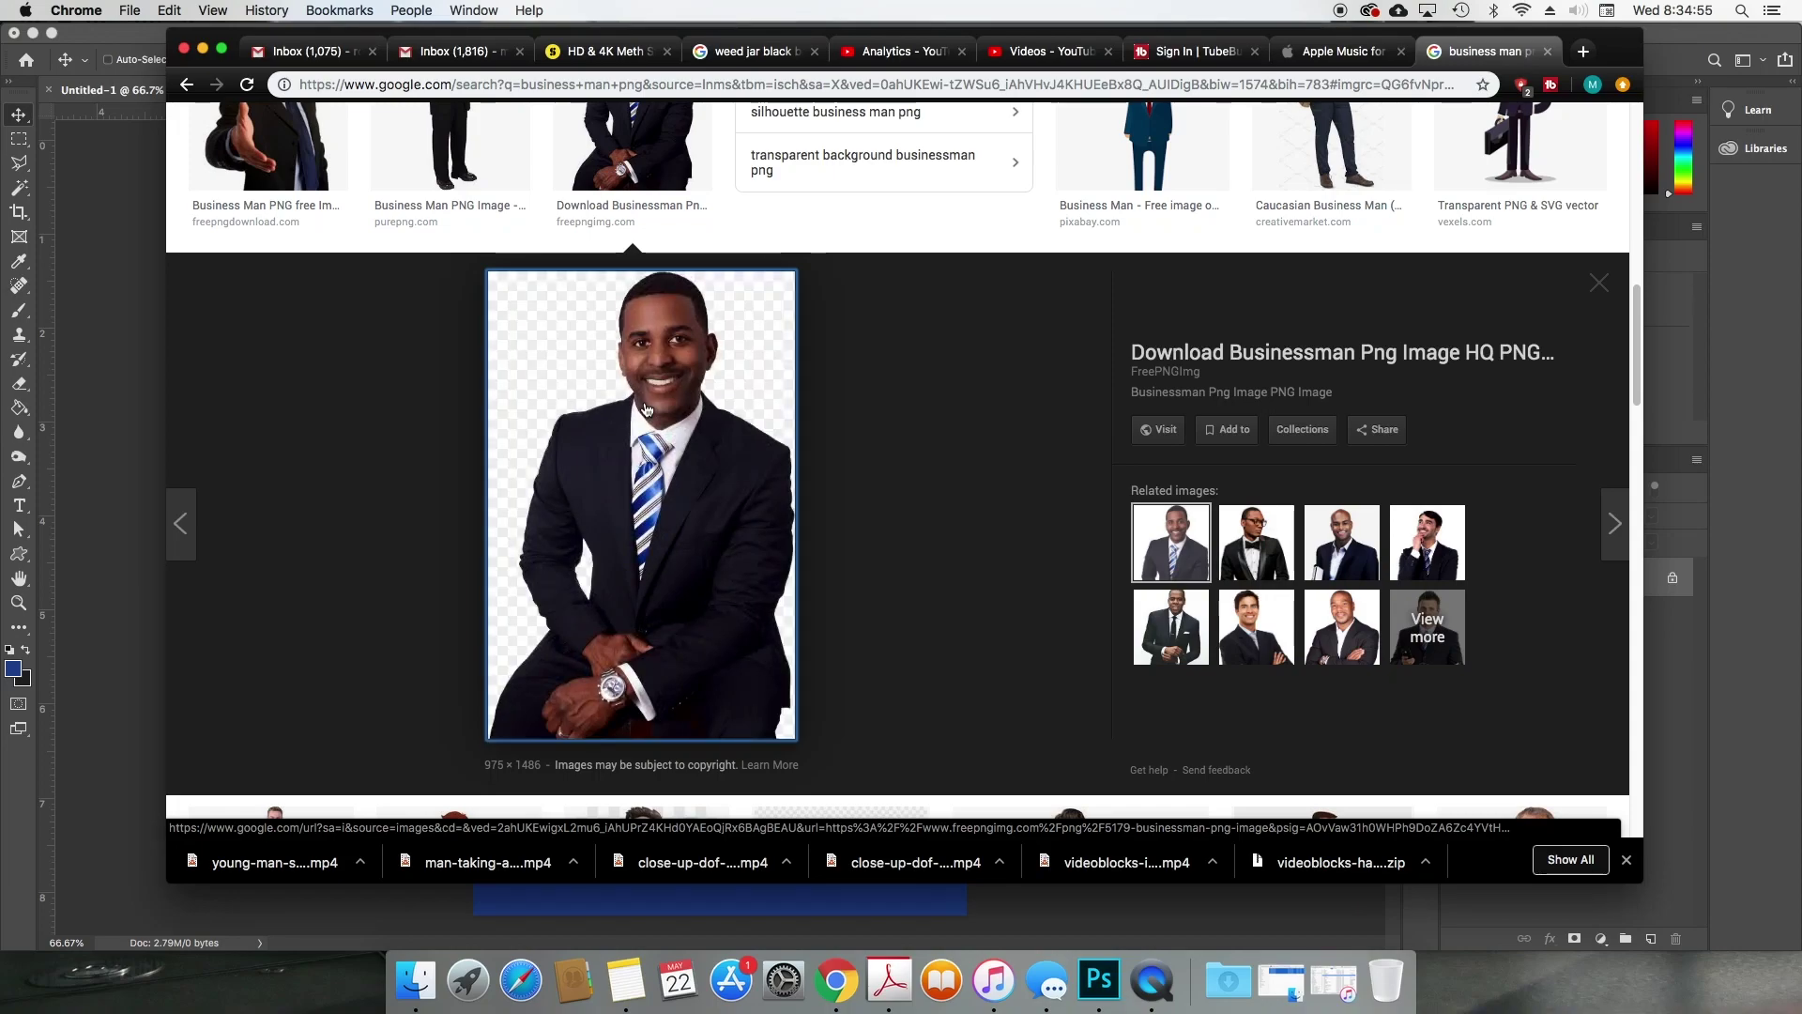
# Step: Copy the businessman preview image to the clipboard
pyautogui.rightClick(645, 409)
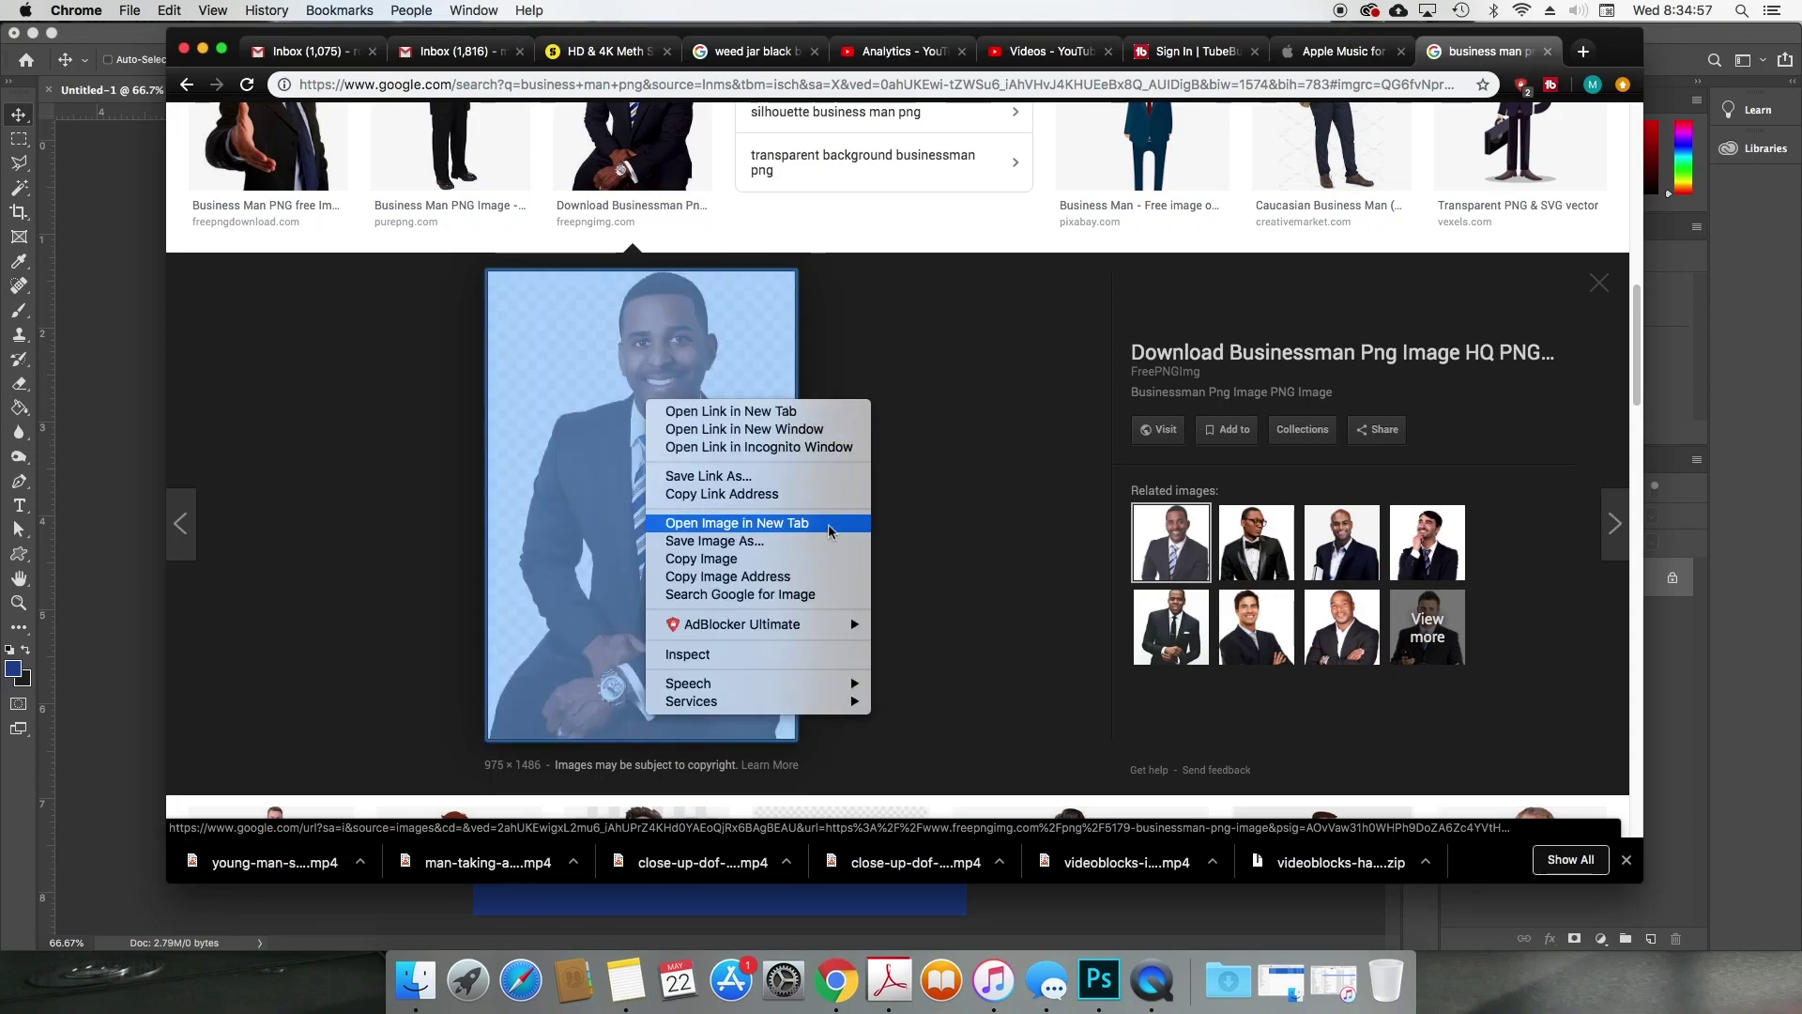
pyautogui.click(984, 483)
pyautogui.rightClick(698, 471)
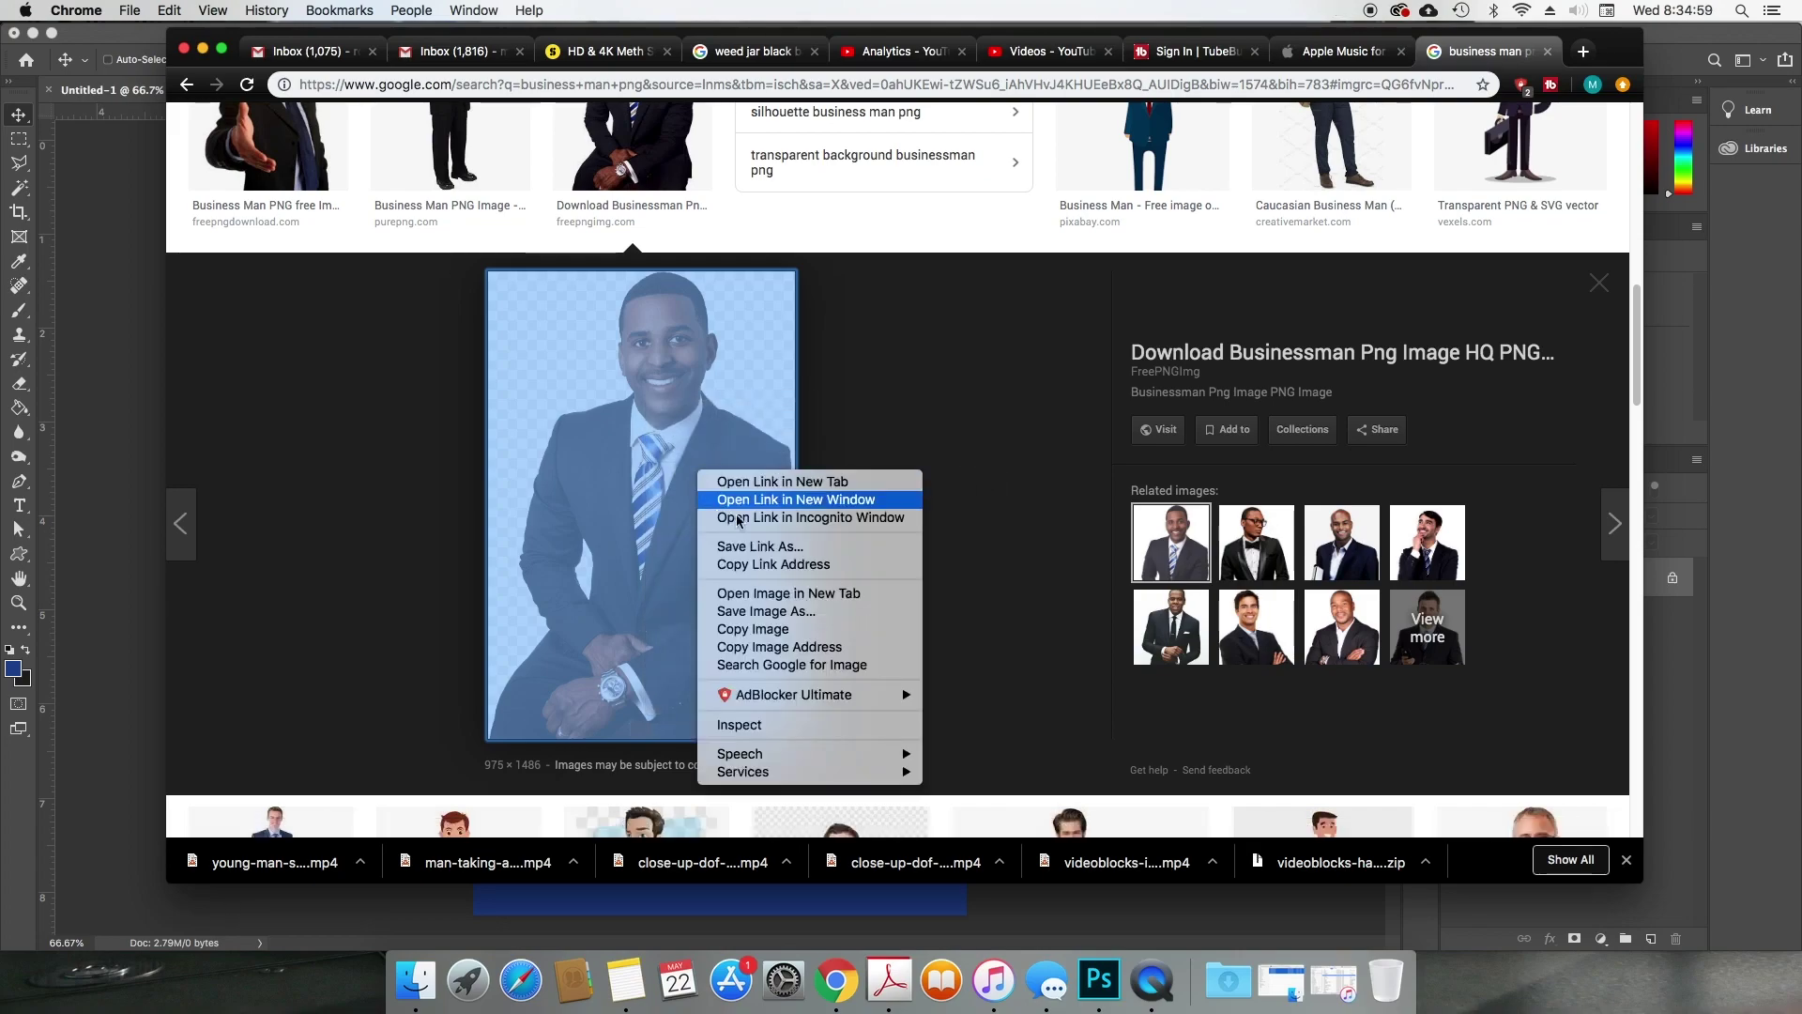
pyautogui.click(809, 630)
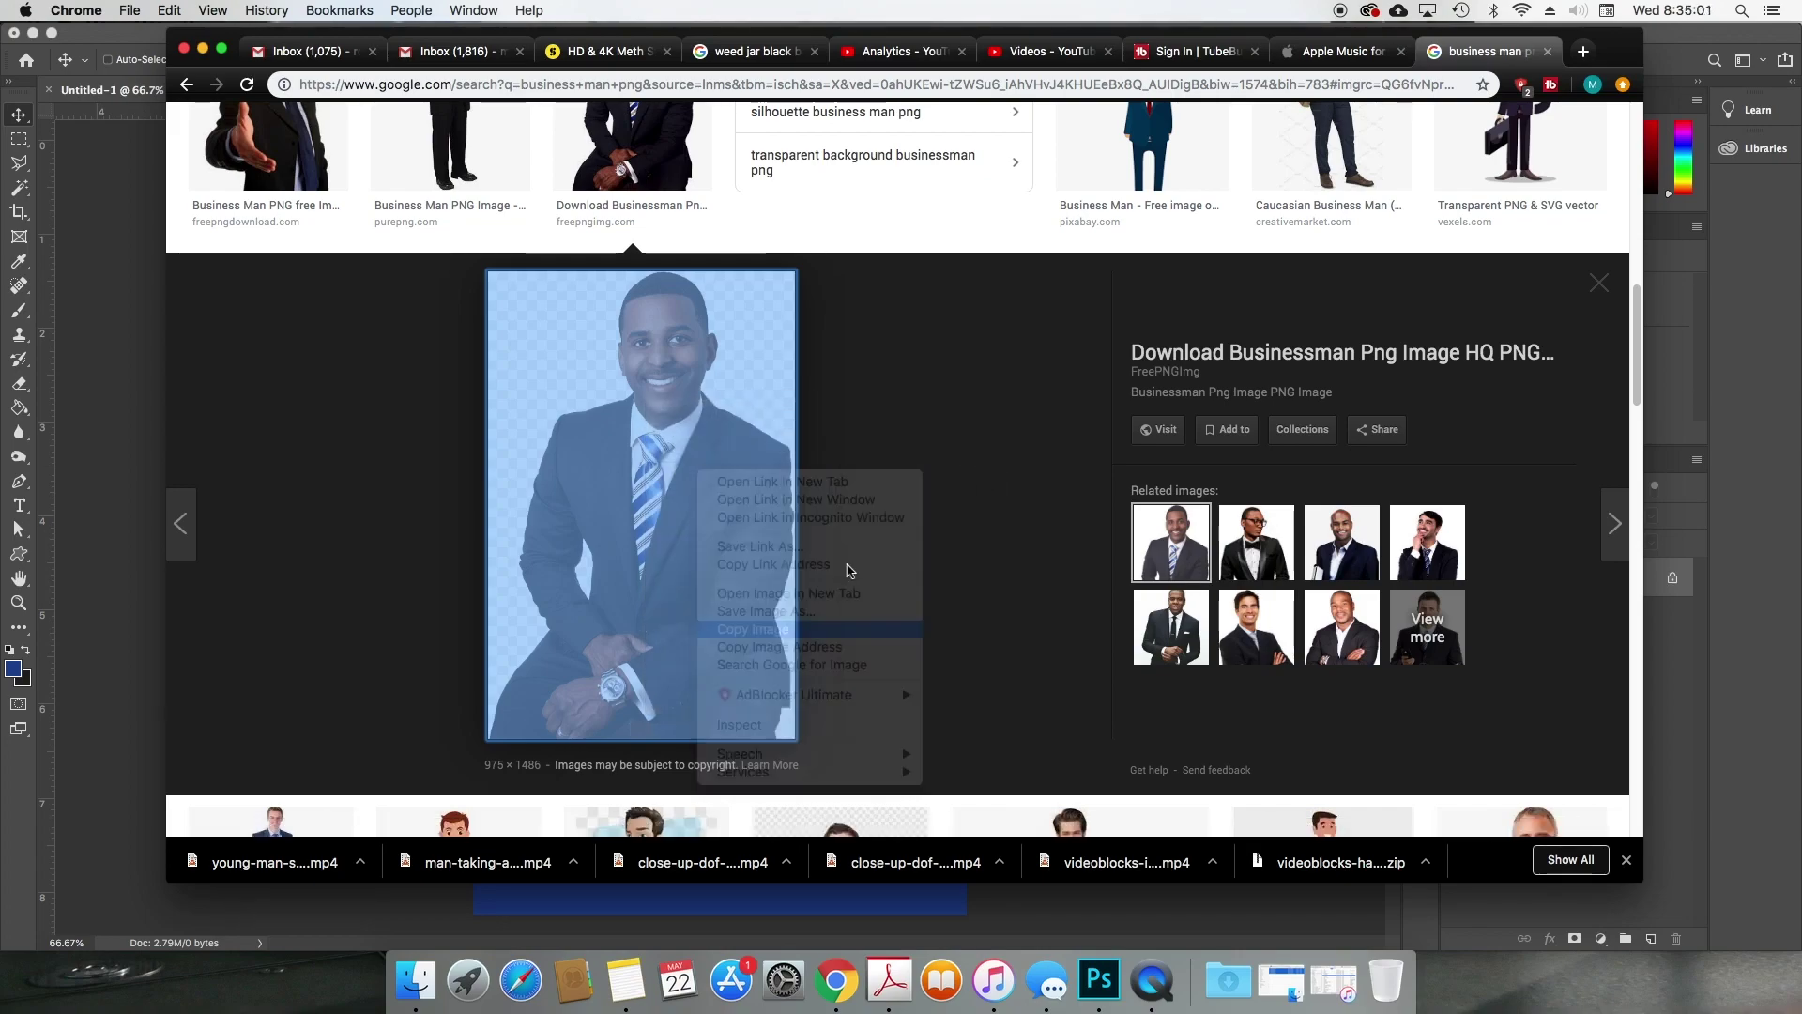
# Step: Paste the businessman into Photoshop, scale him to 63% and shift him up-left
pyautogui.click(960, 947)
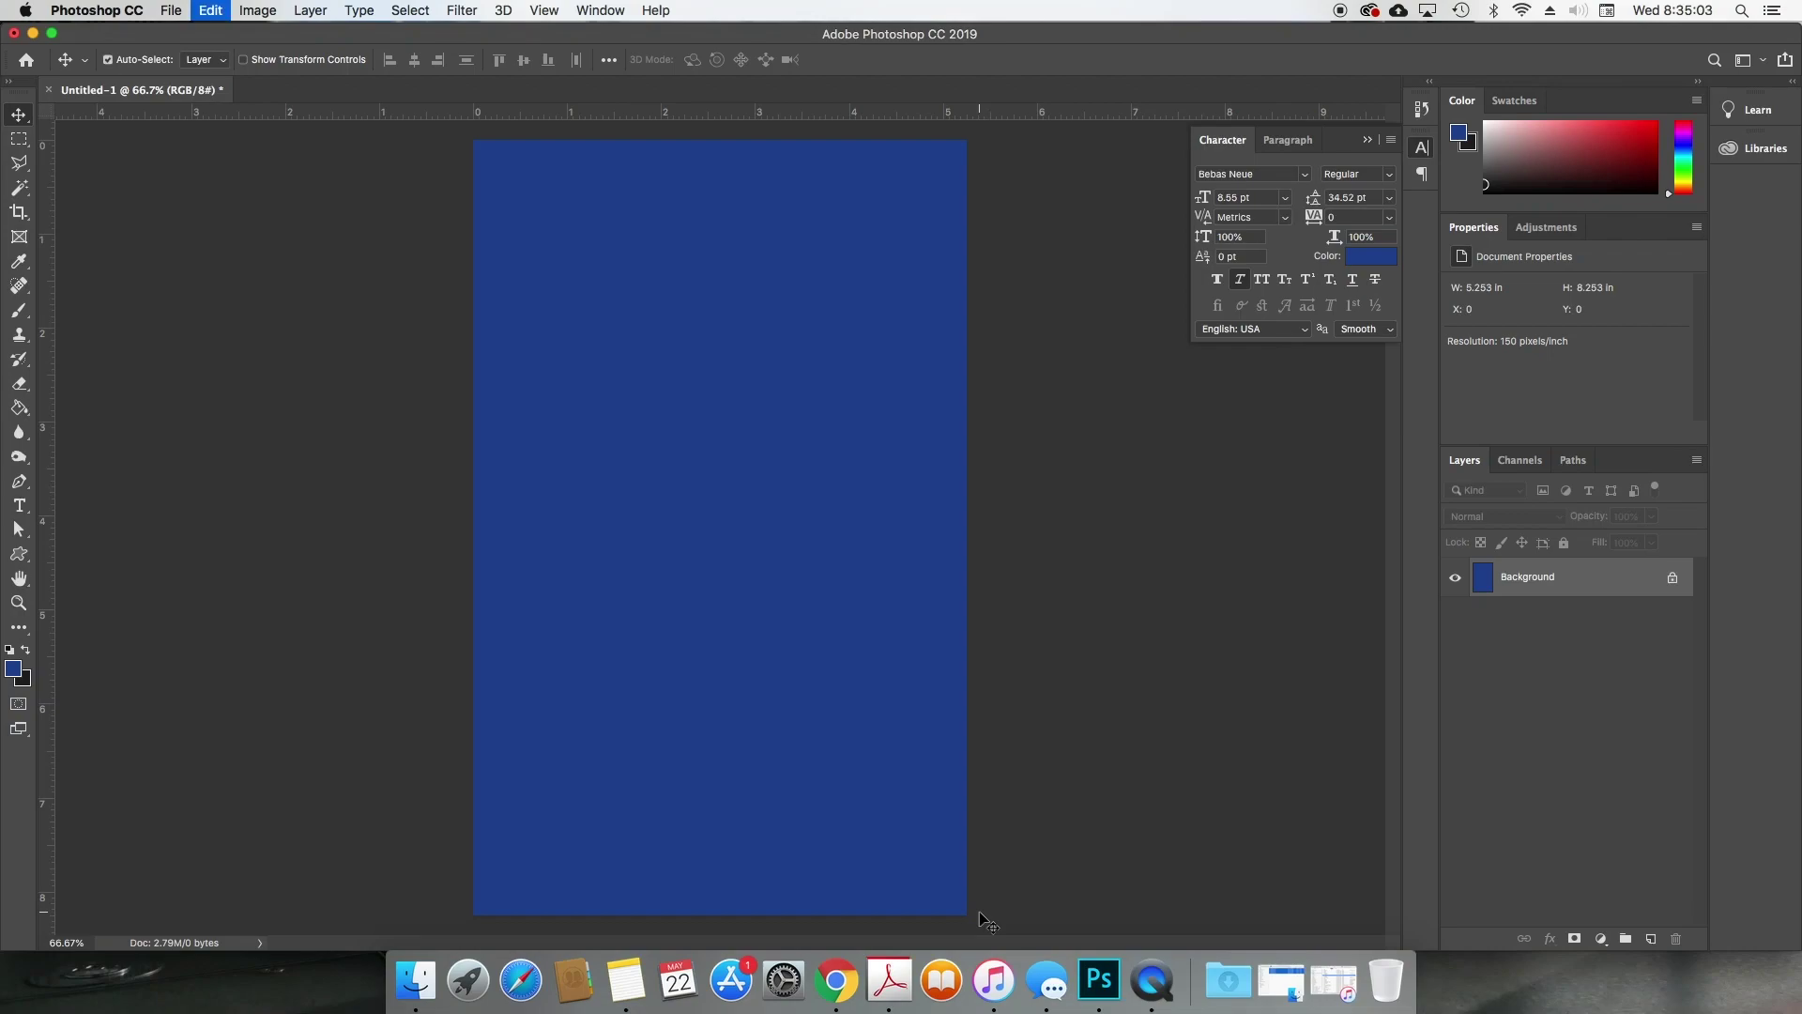
pyautogui.press('super+v')
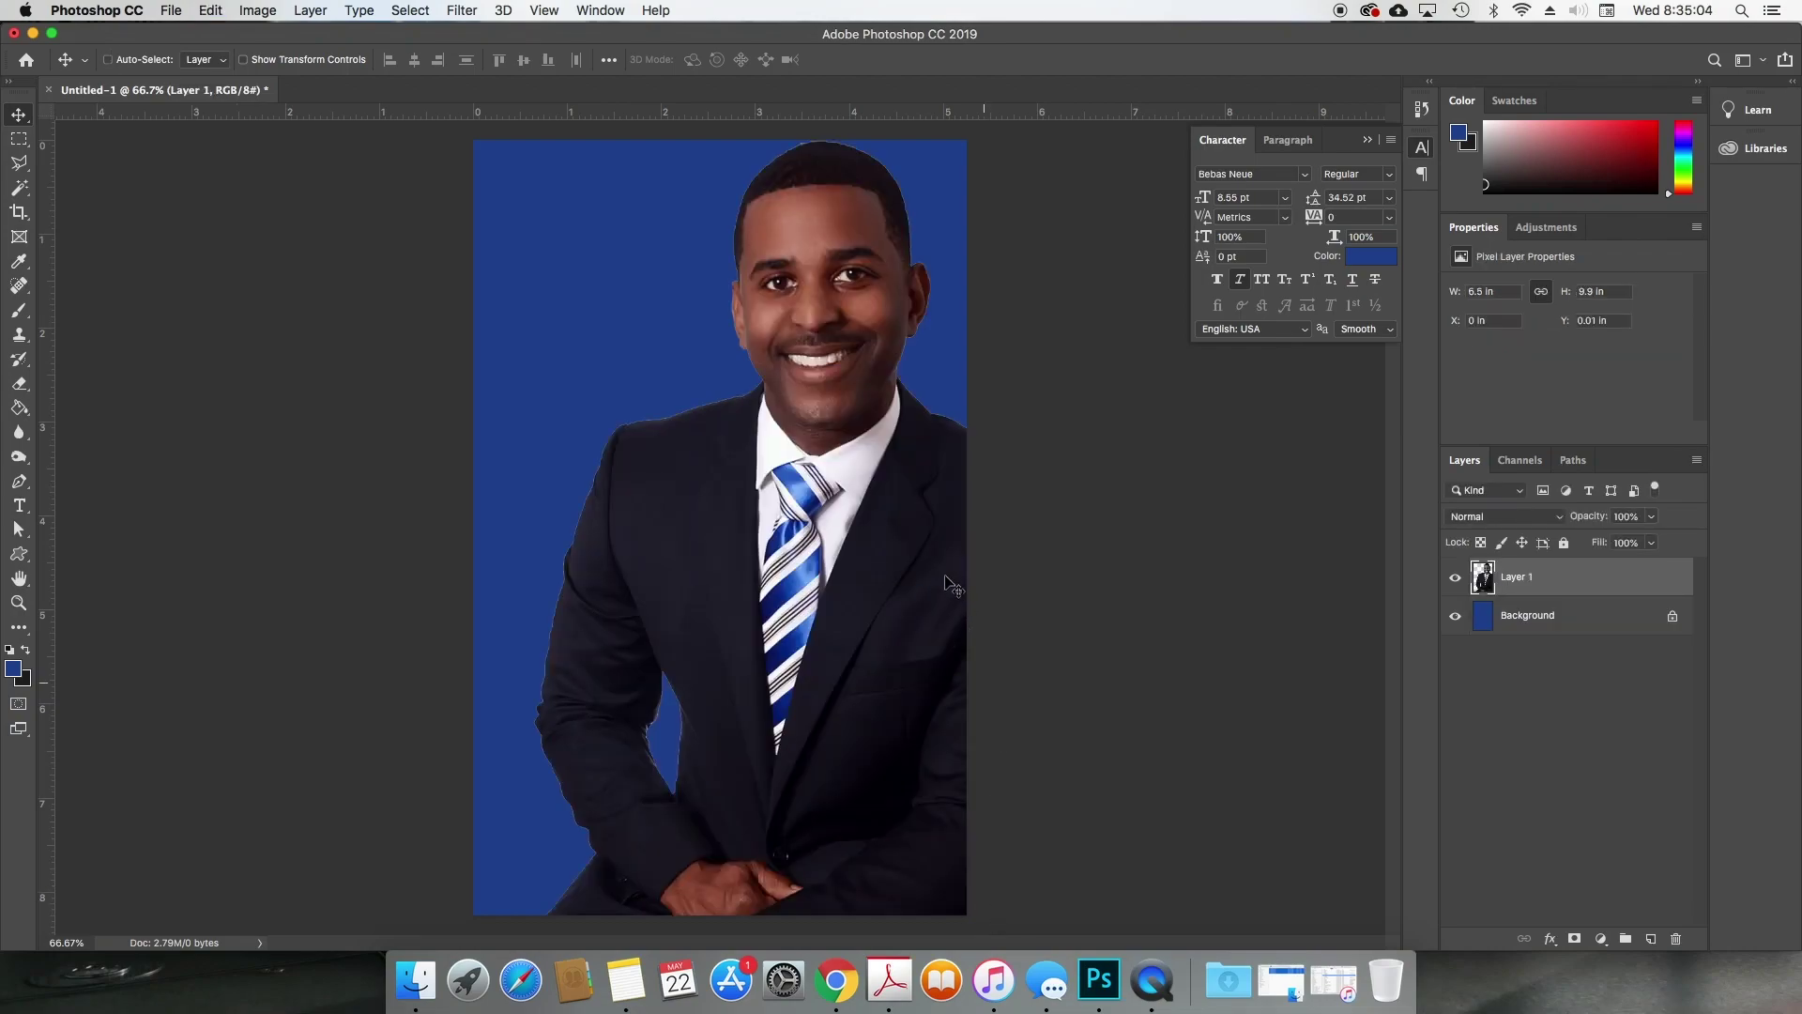
pyautogui.press('super+t')
pyautogui.moveTo(424, 63); pyautogui.dragTo(382, 65)
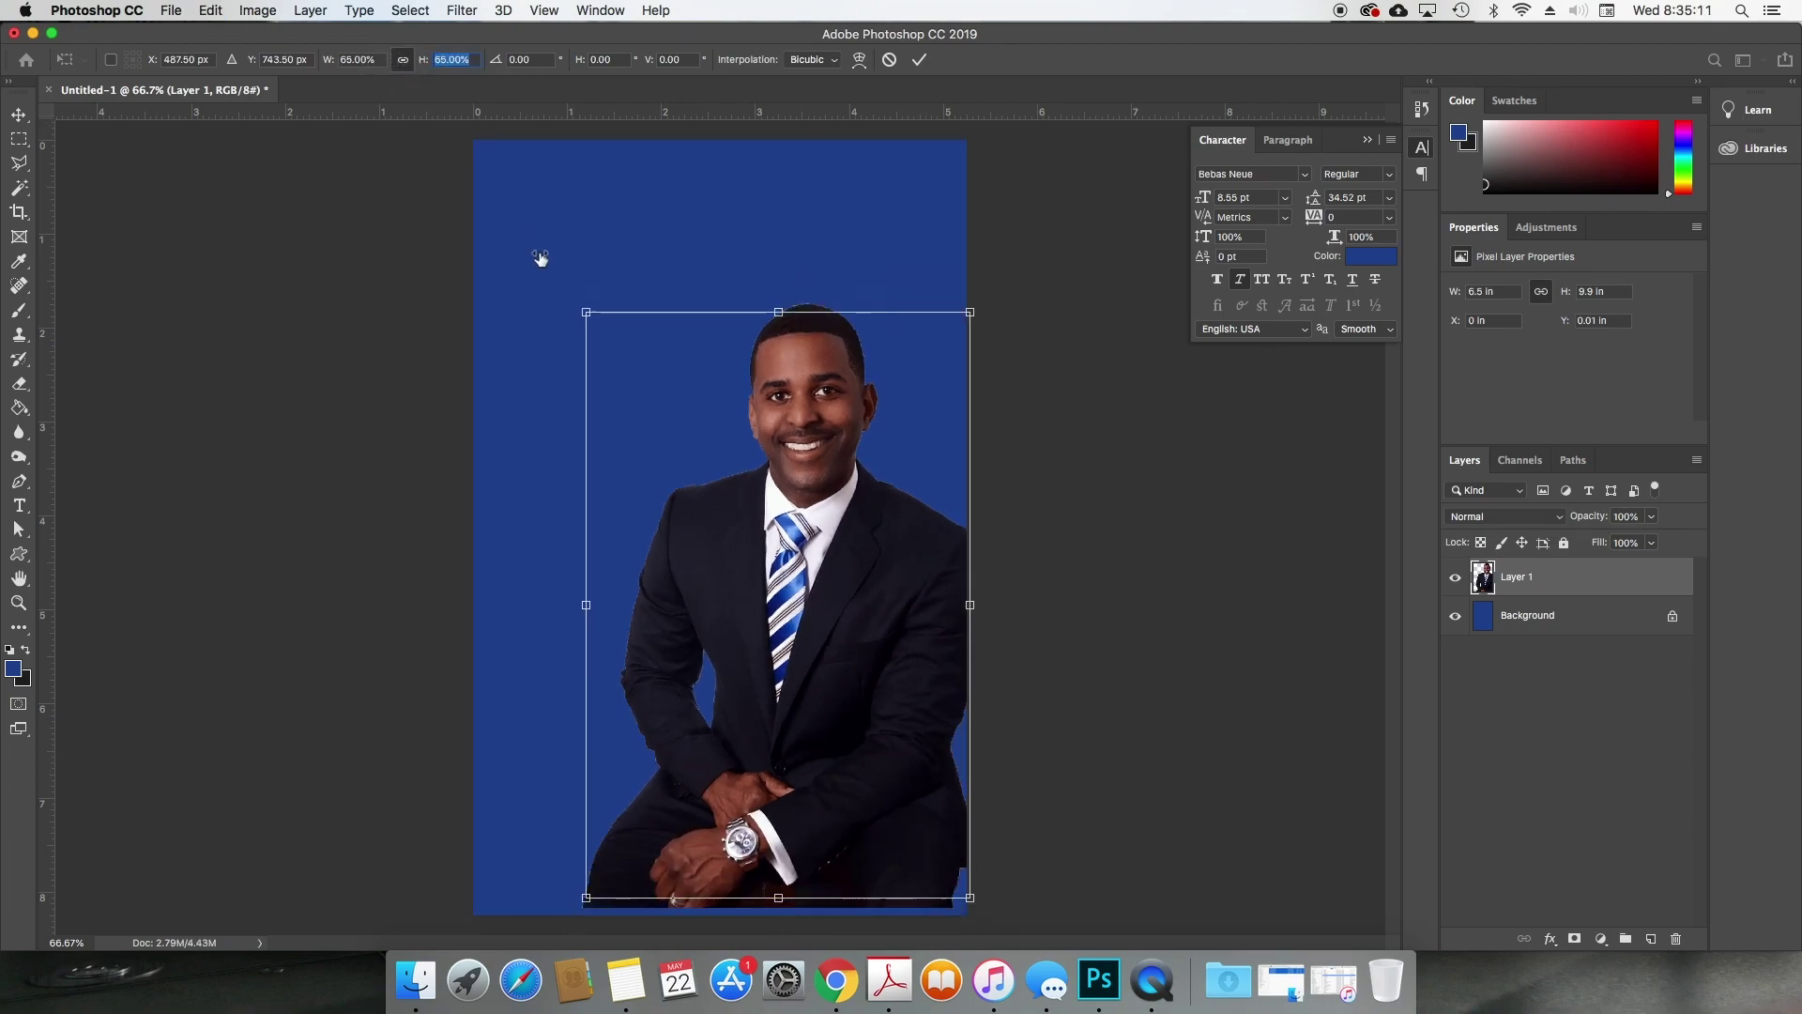
pyautogui.moveTo(746, 405); pyautogui.dragTo(717, 362)
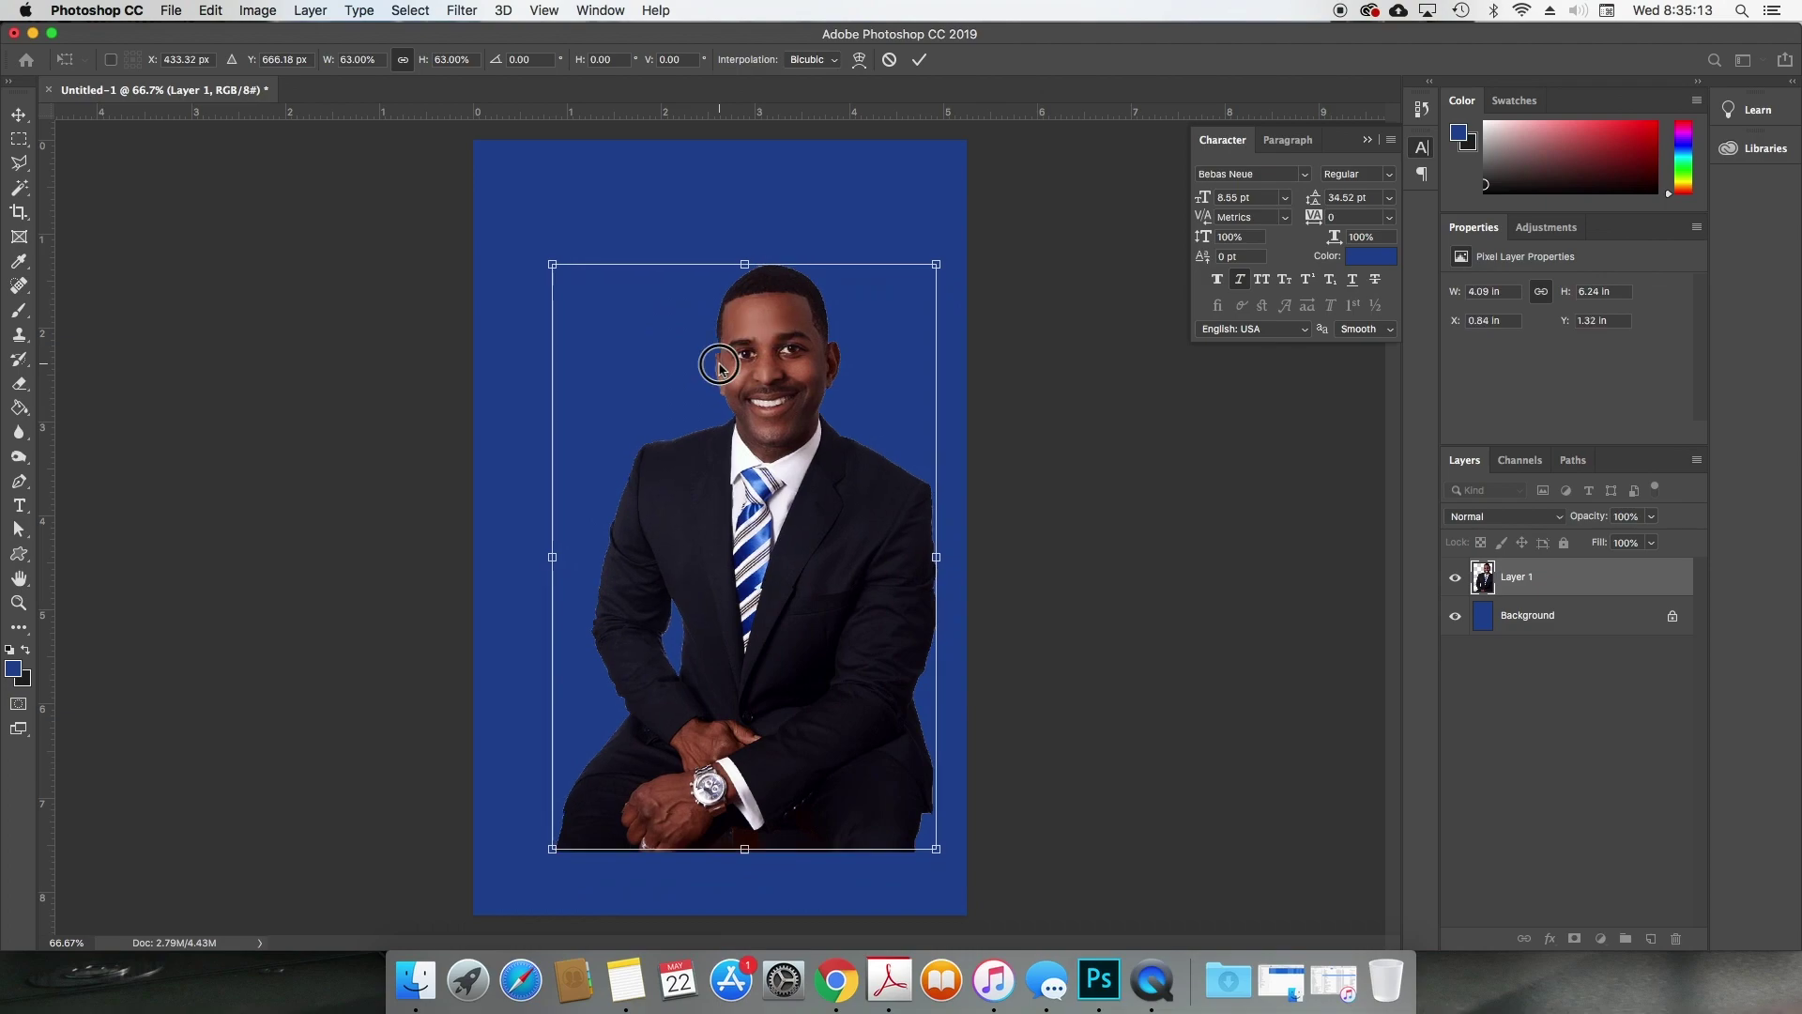
pyautogui.press('Return')
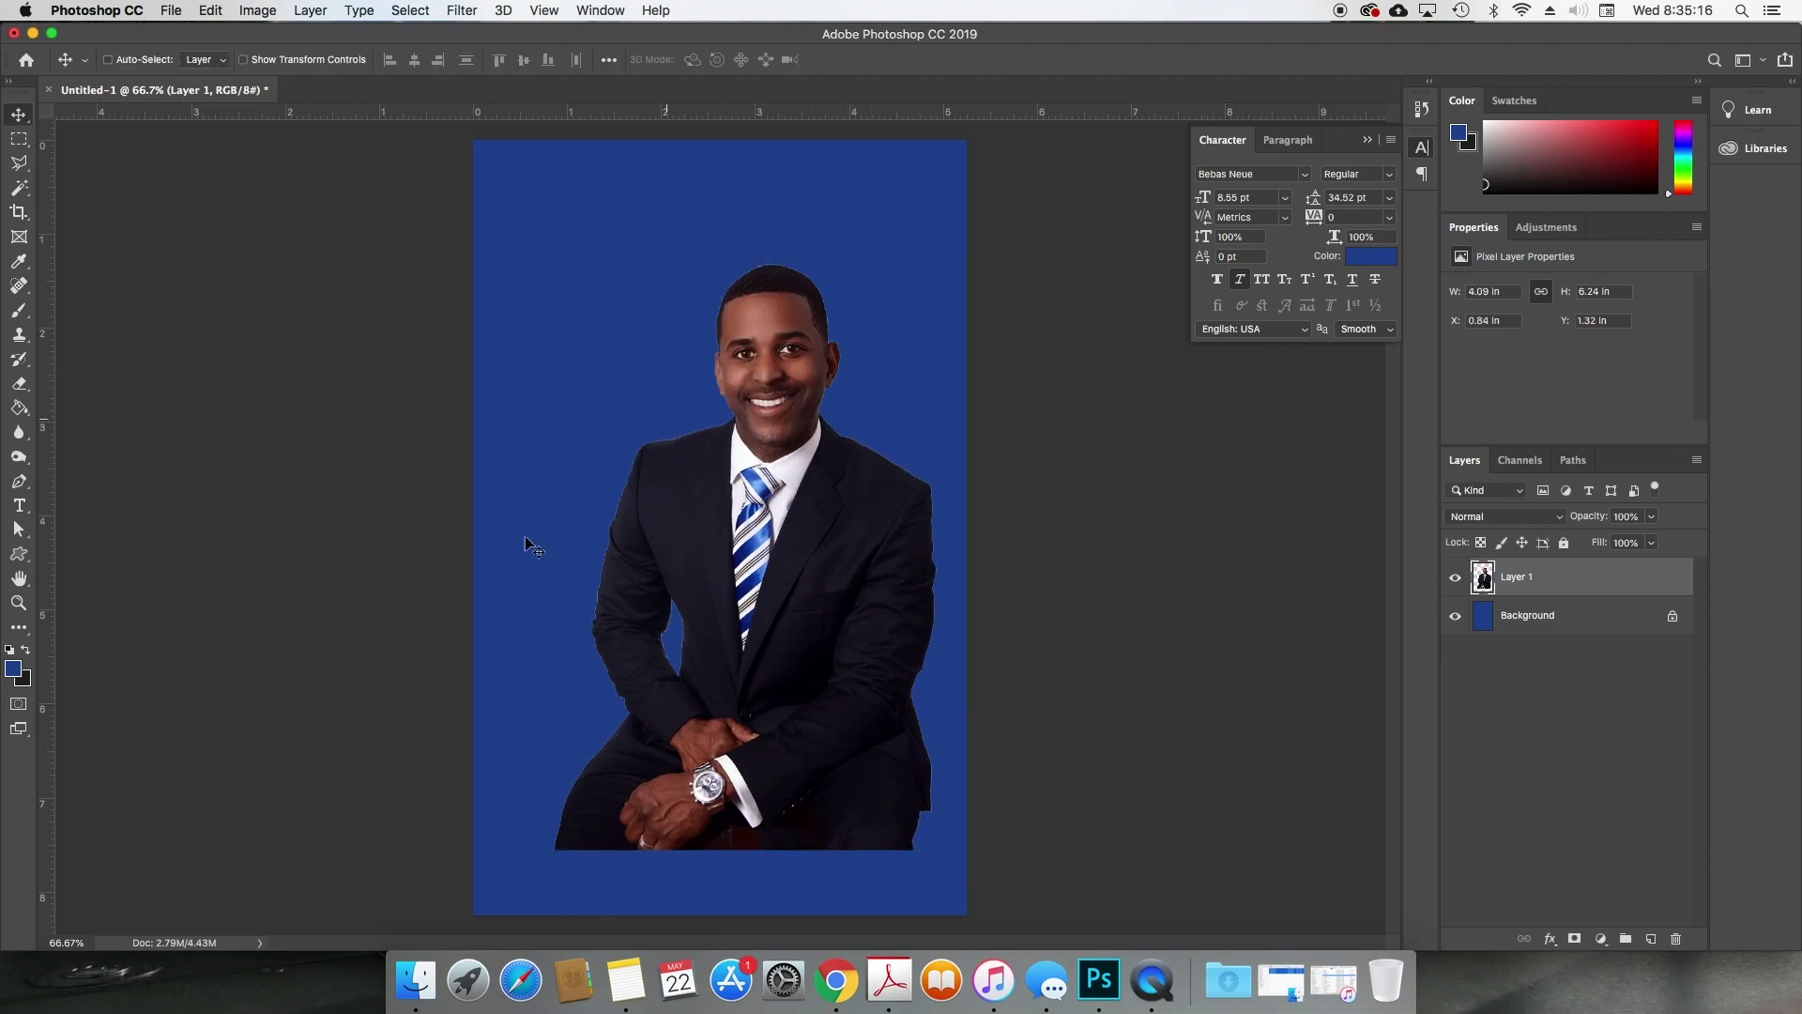
# Step: Add a new empty layer beneath the businessman and move him further up-left
pyautogui.click(15, 484)
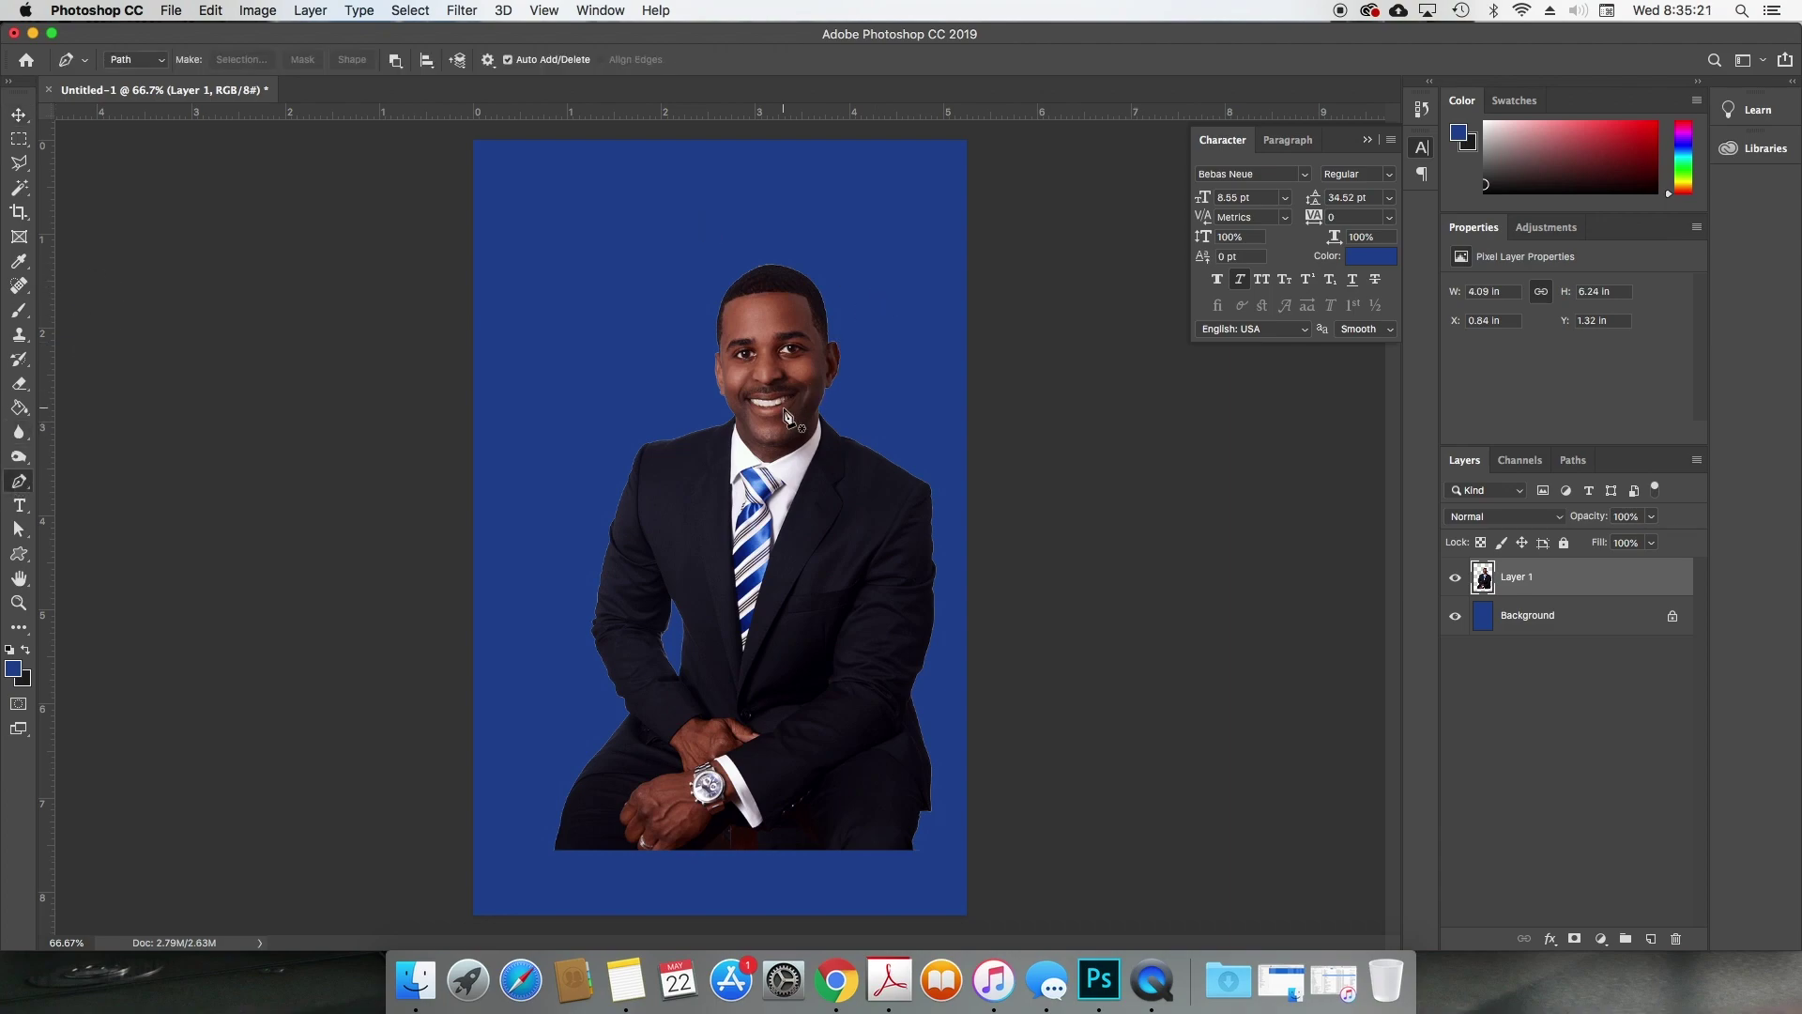
pyautogui.press('v')
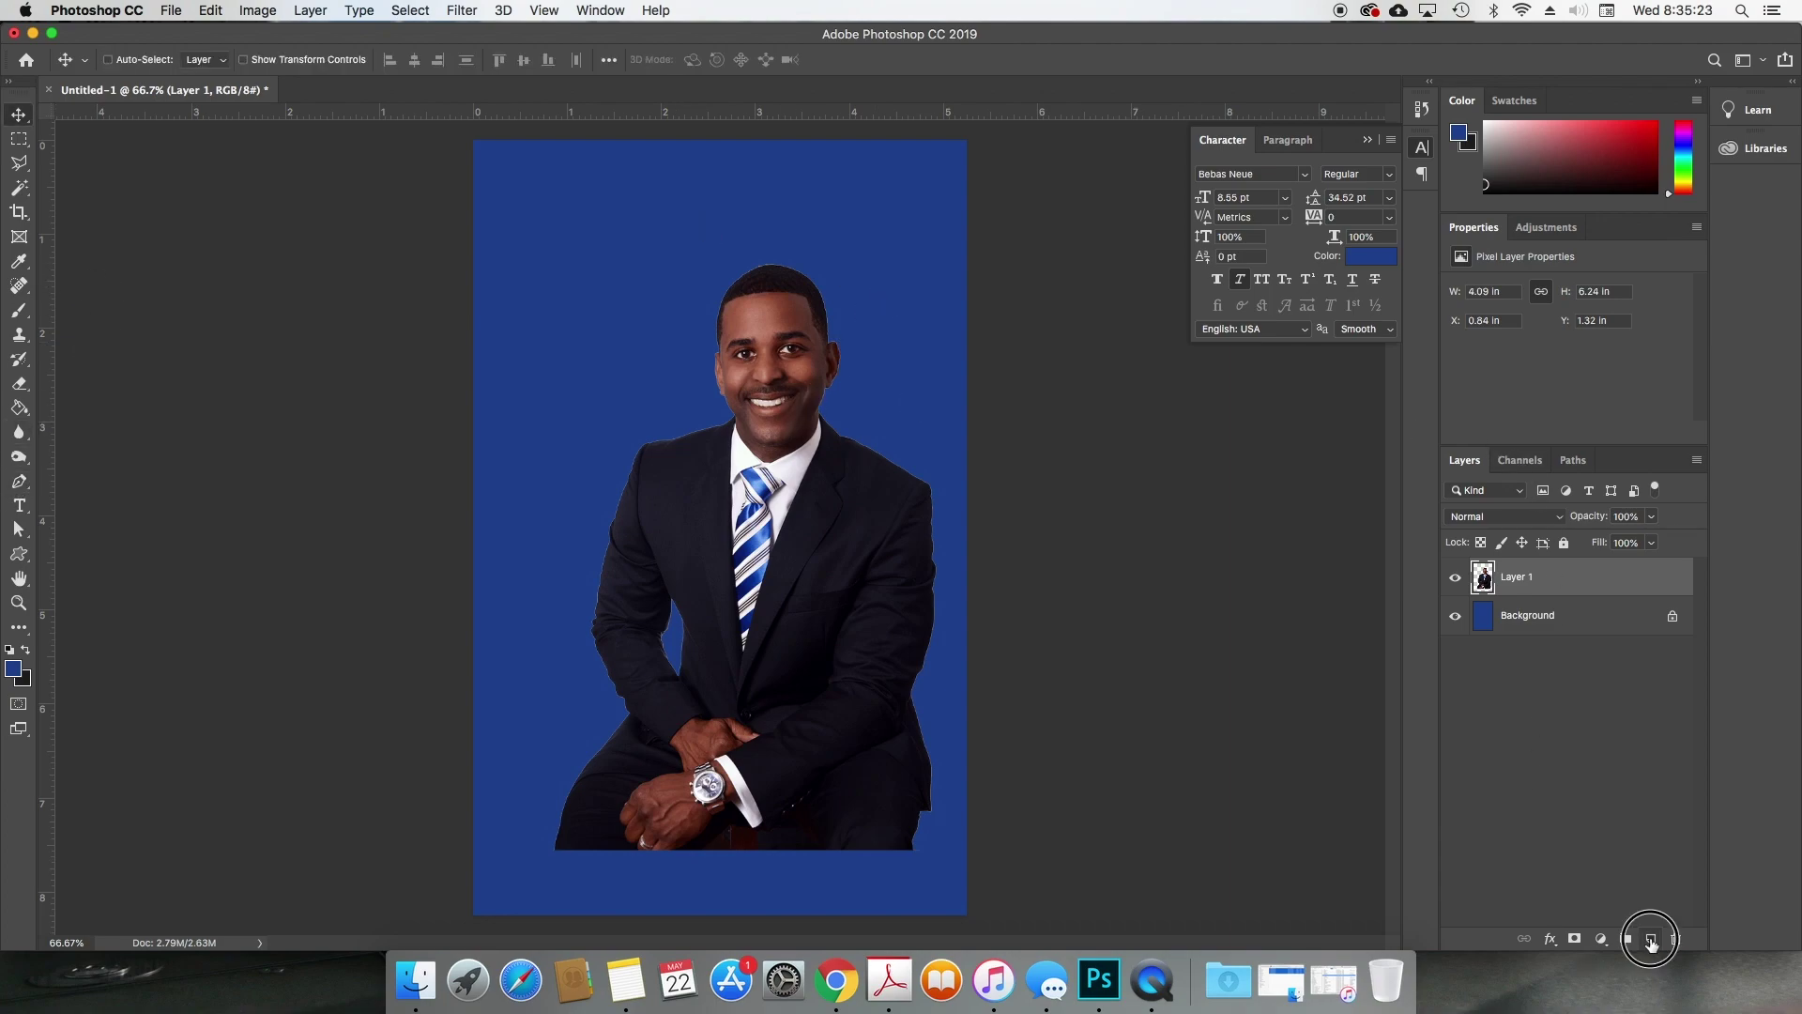
pyautogui.click(1651, 939)
pyautogui.moveTo(1594, 586); pyautogui.dragTo(1585, 631)
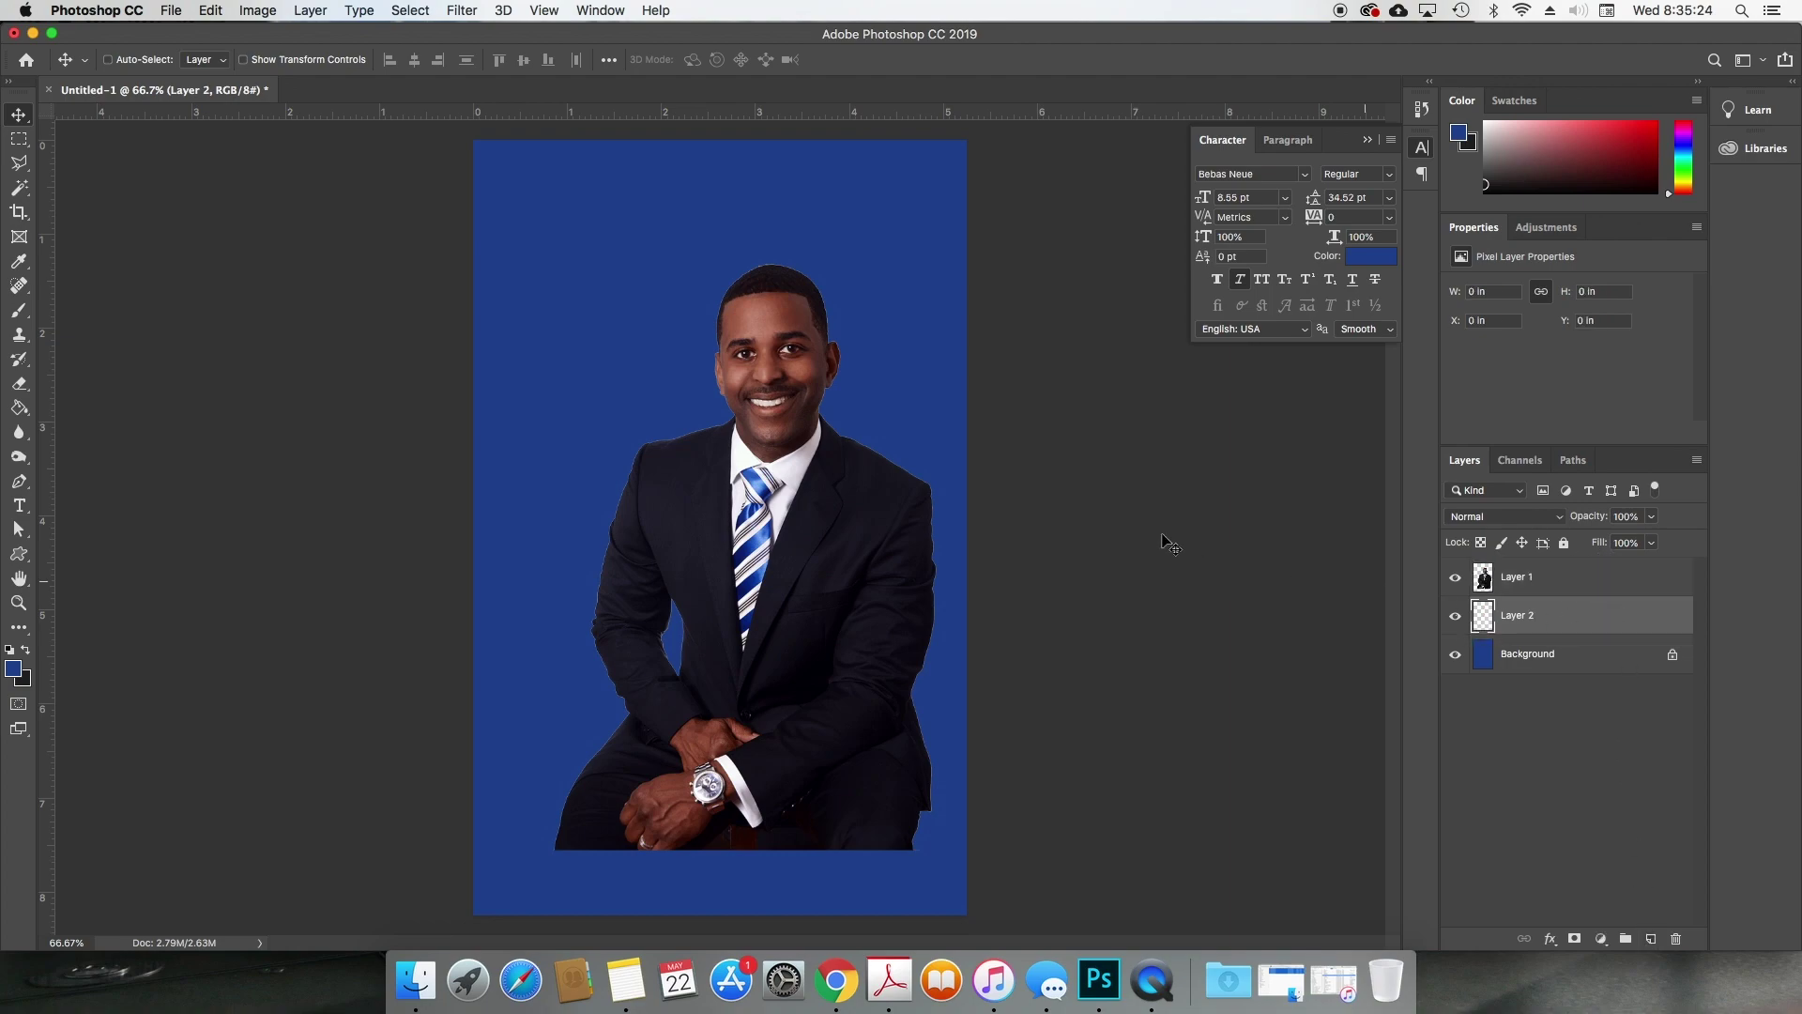
pyautogui.click(1546, 585)
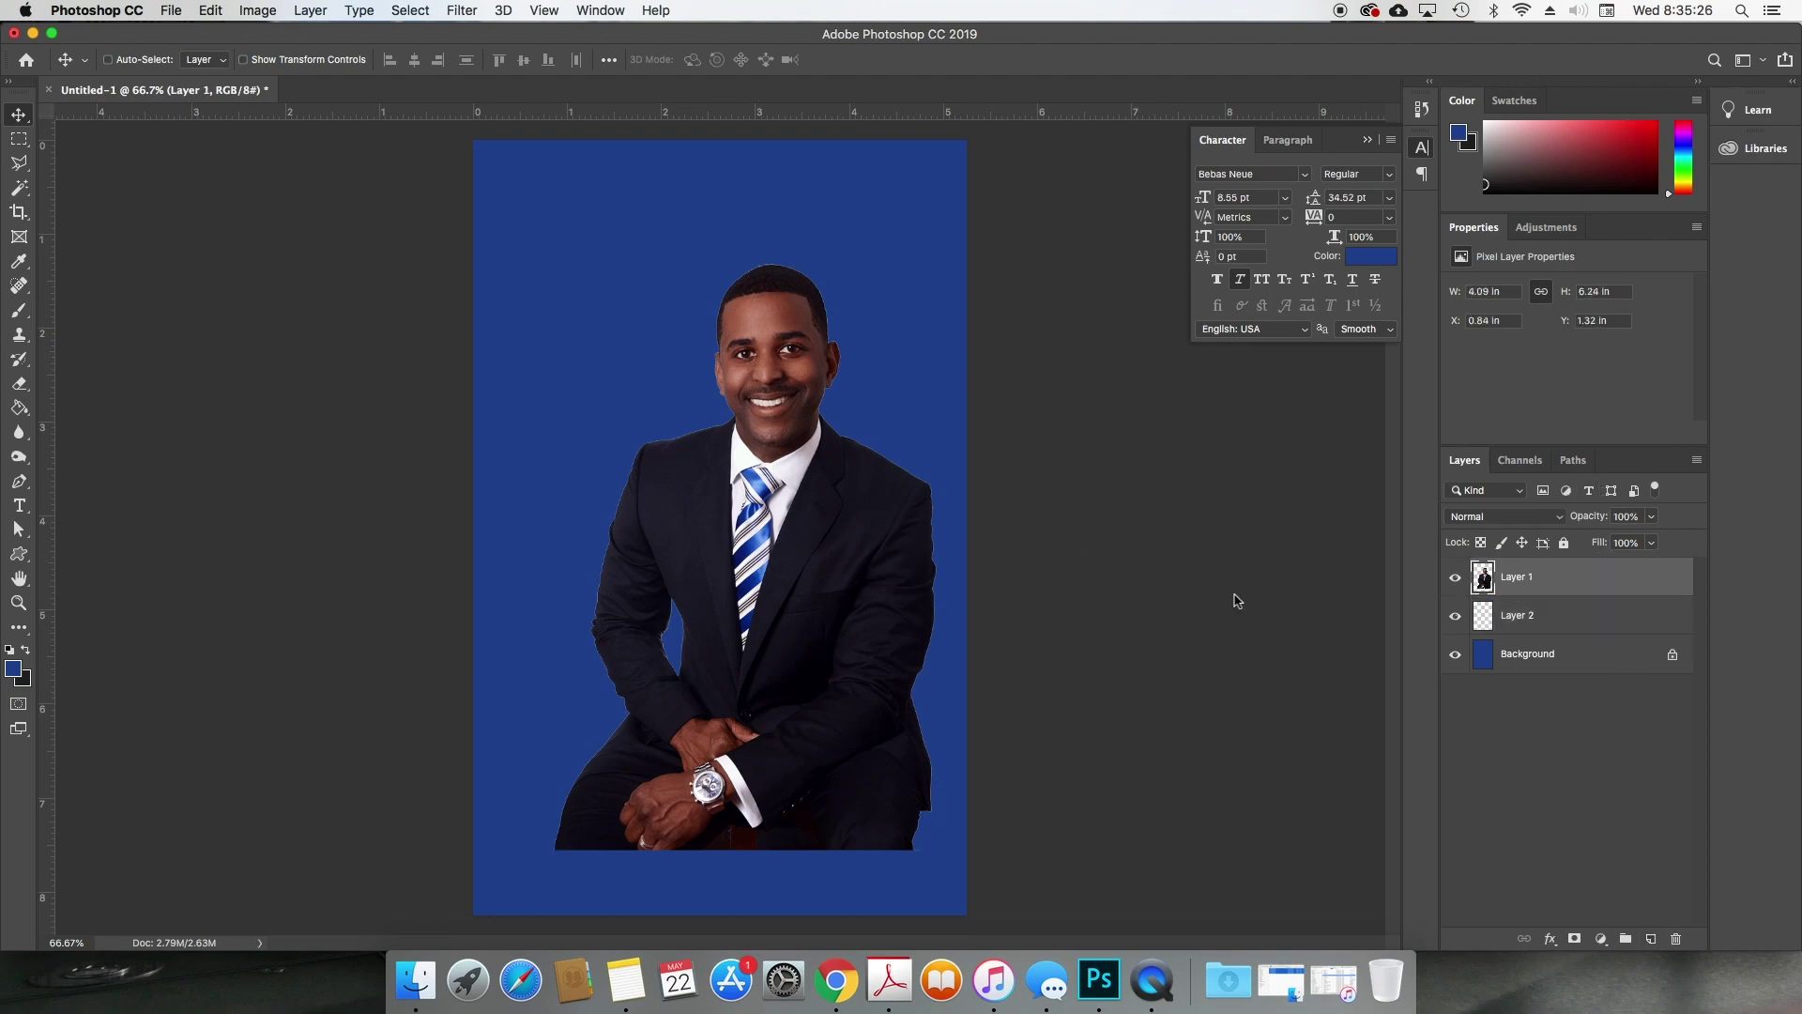
pyautogui.moveTo(831, 640); pyautogui.dragTo(791, 594)
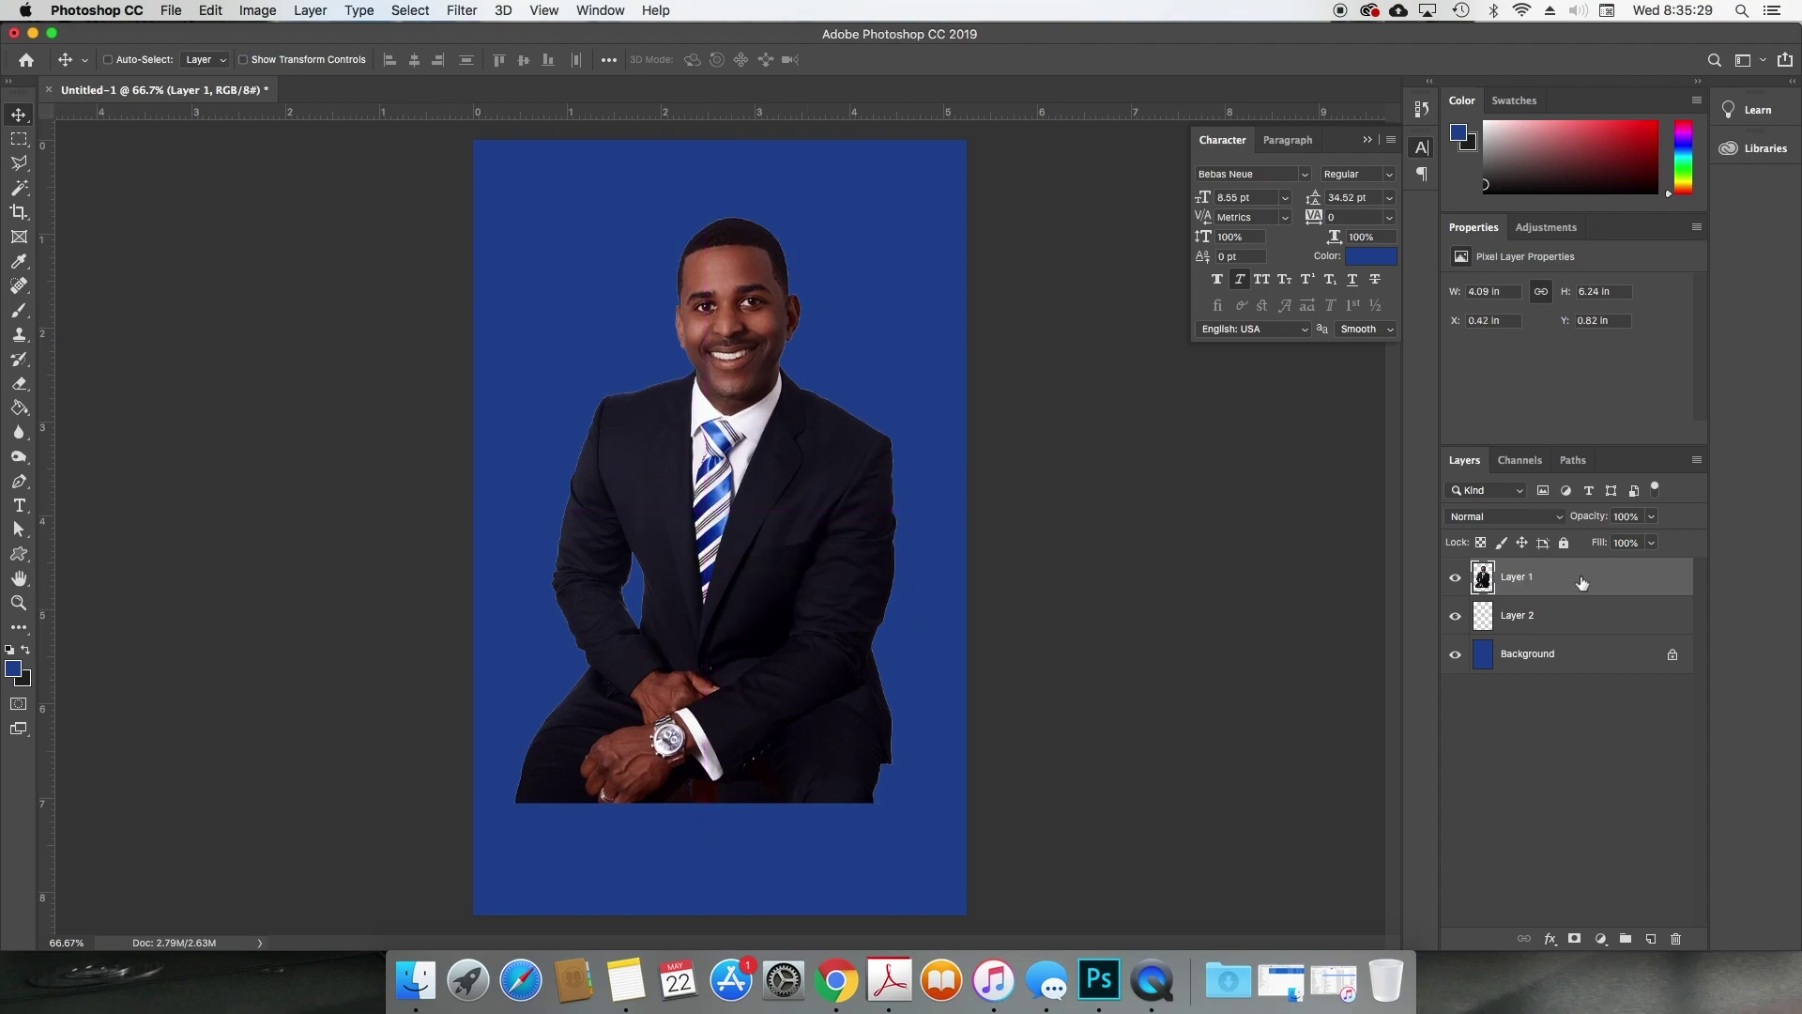
# Step: Fill Layer 2 with white and merge it down into Layer 1
pyautogui.click(1585, 613)
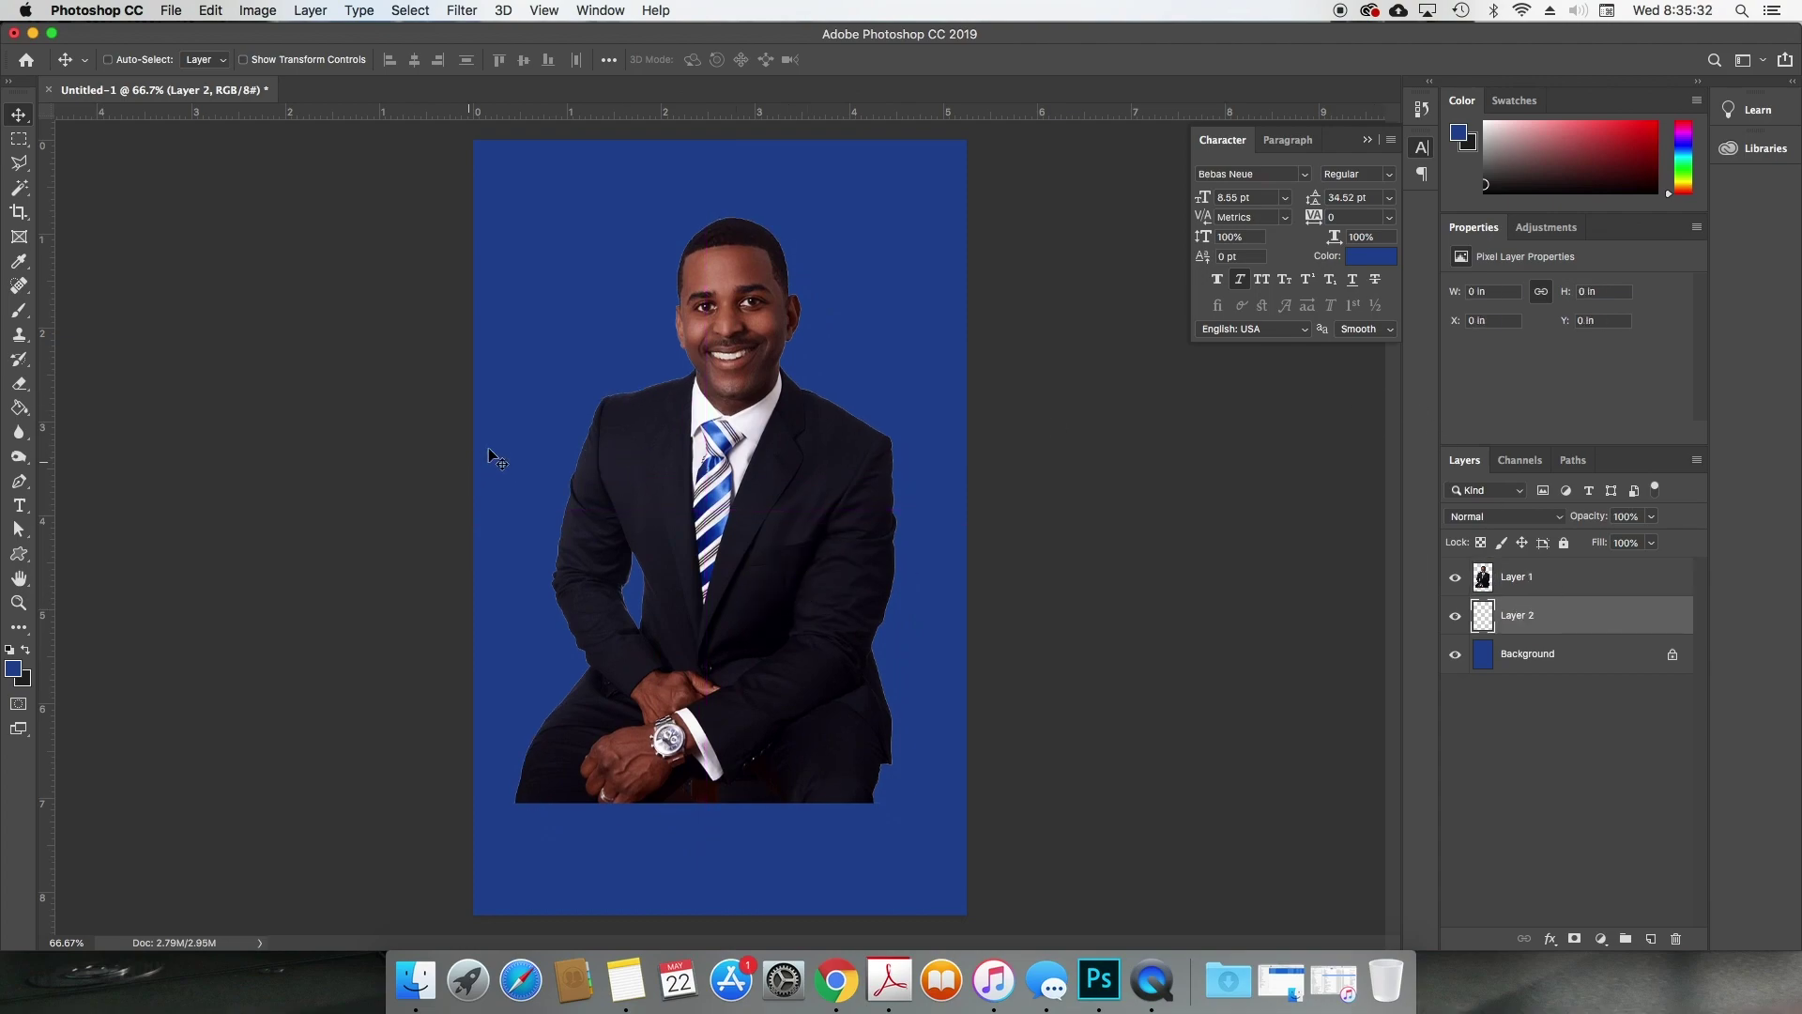
pyautogui.press('d')
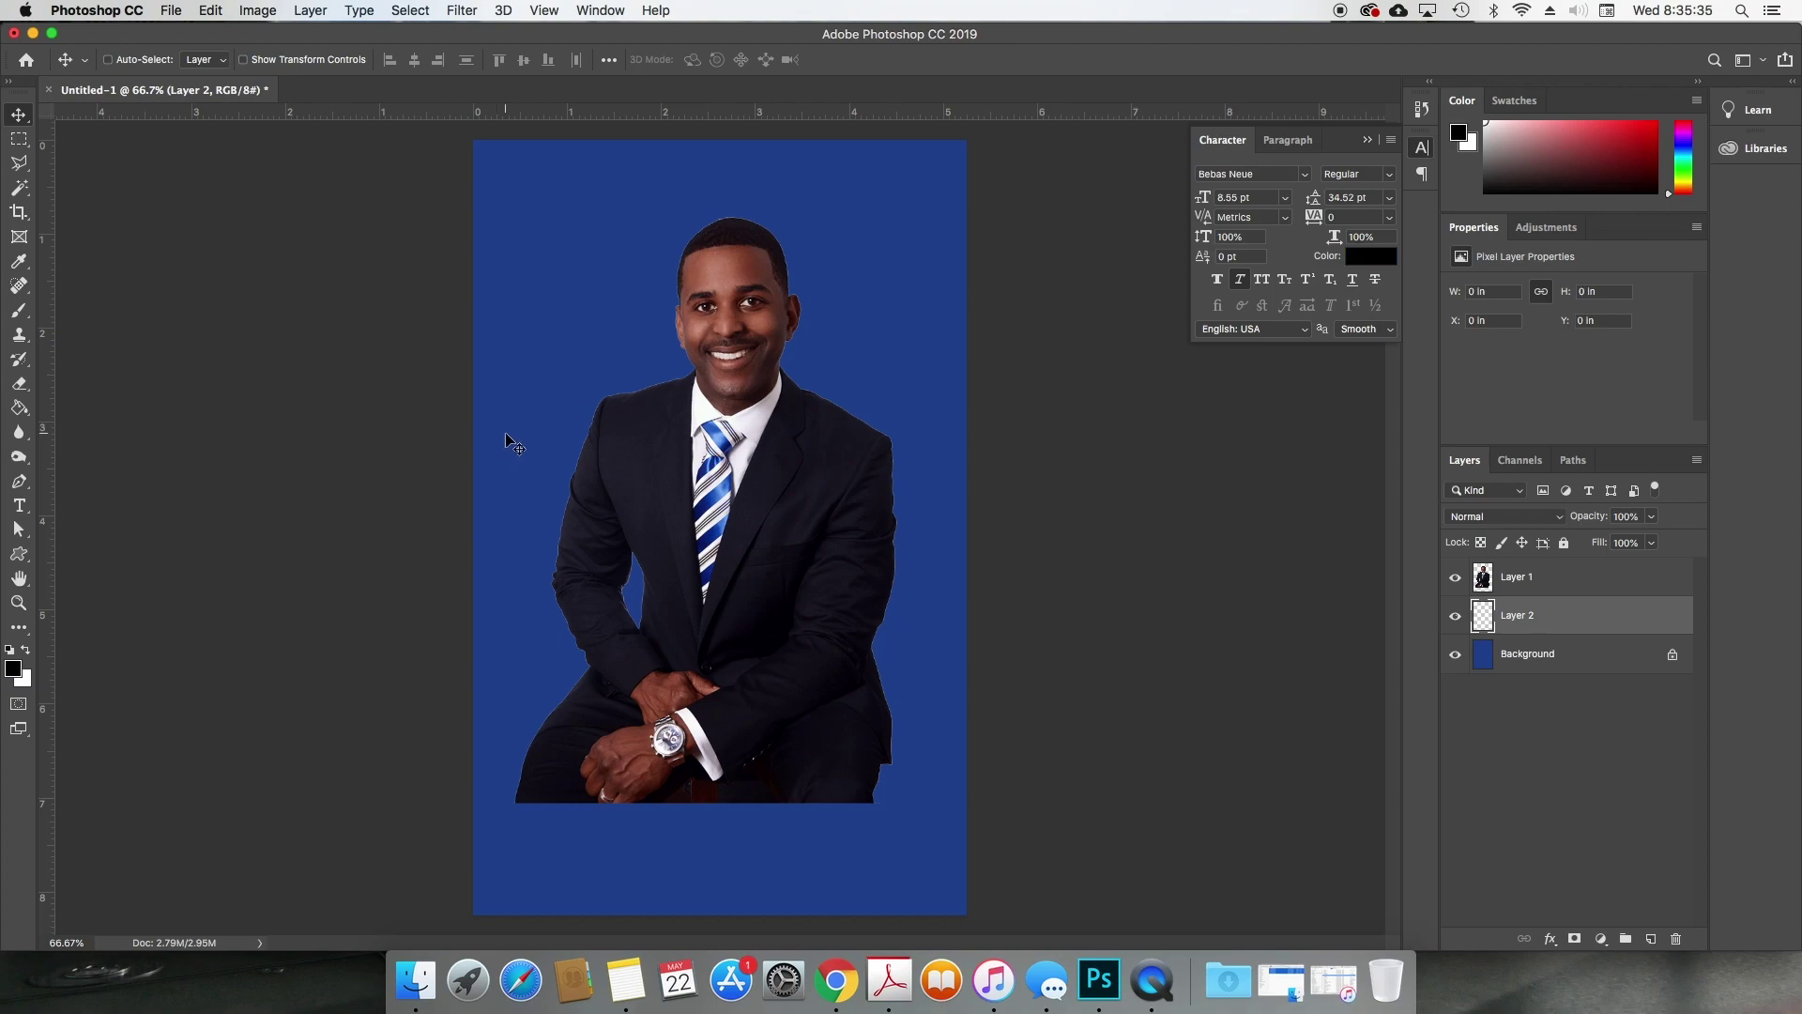
pyautogui.press('super+BackSpace')
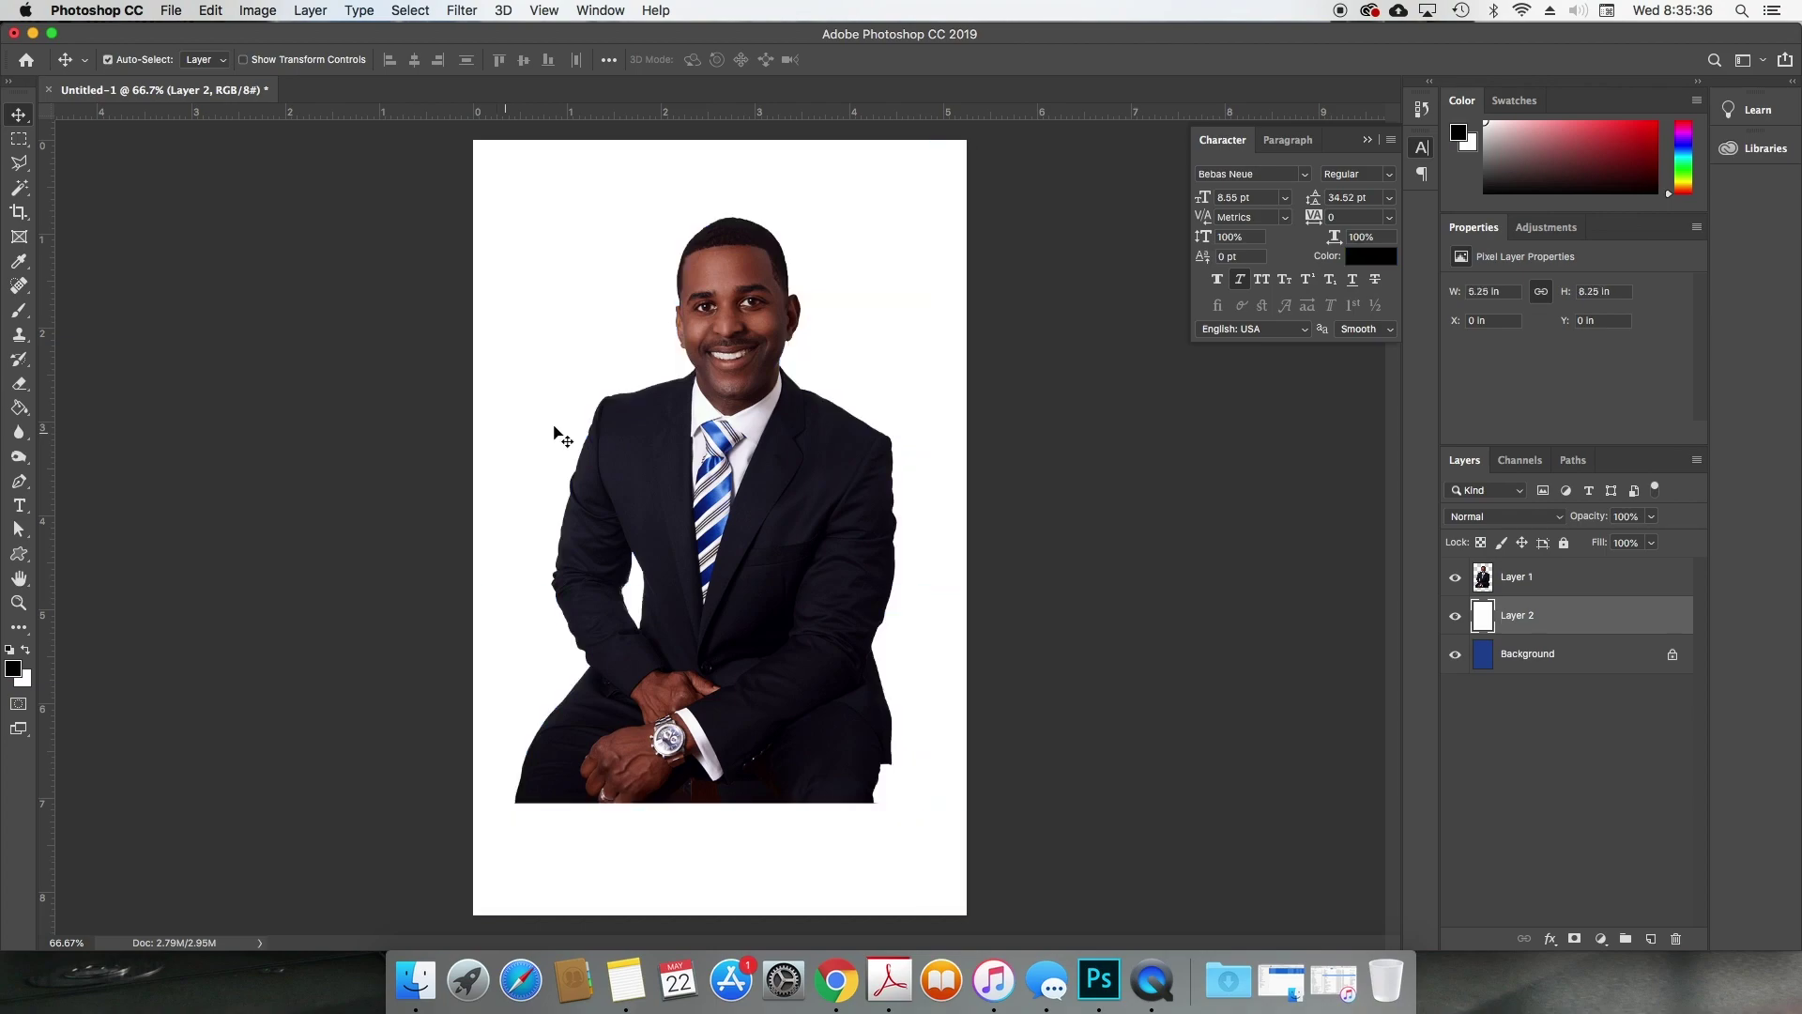
pyautogui.click(1549, 584)
pyautogui.press('super+e')
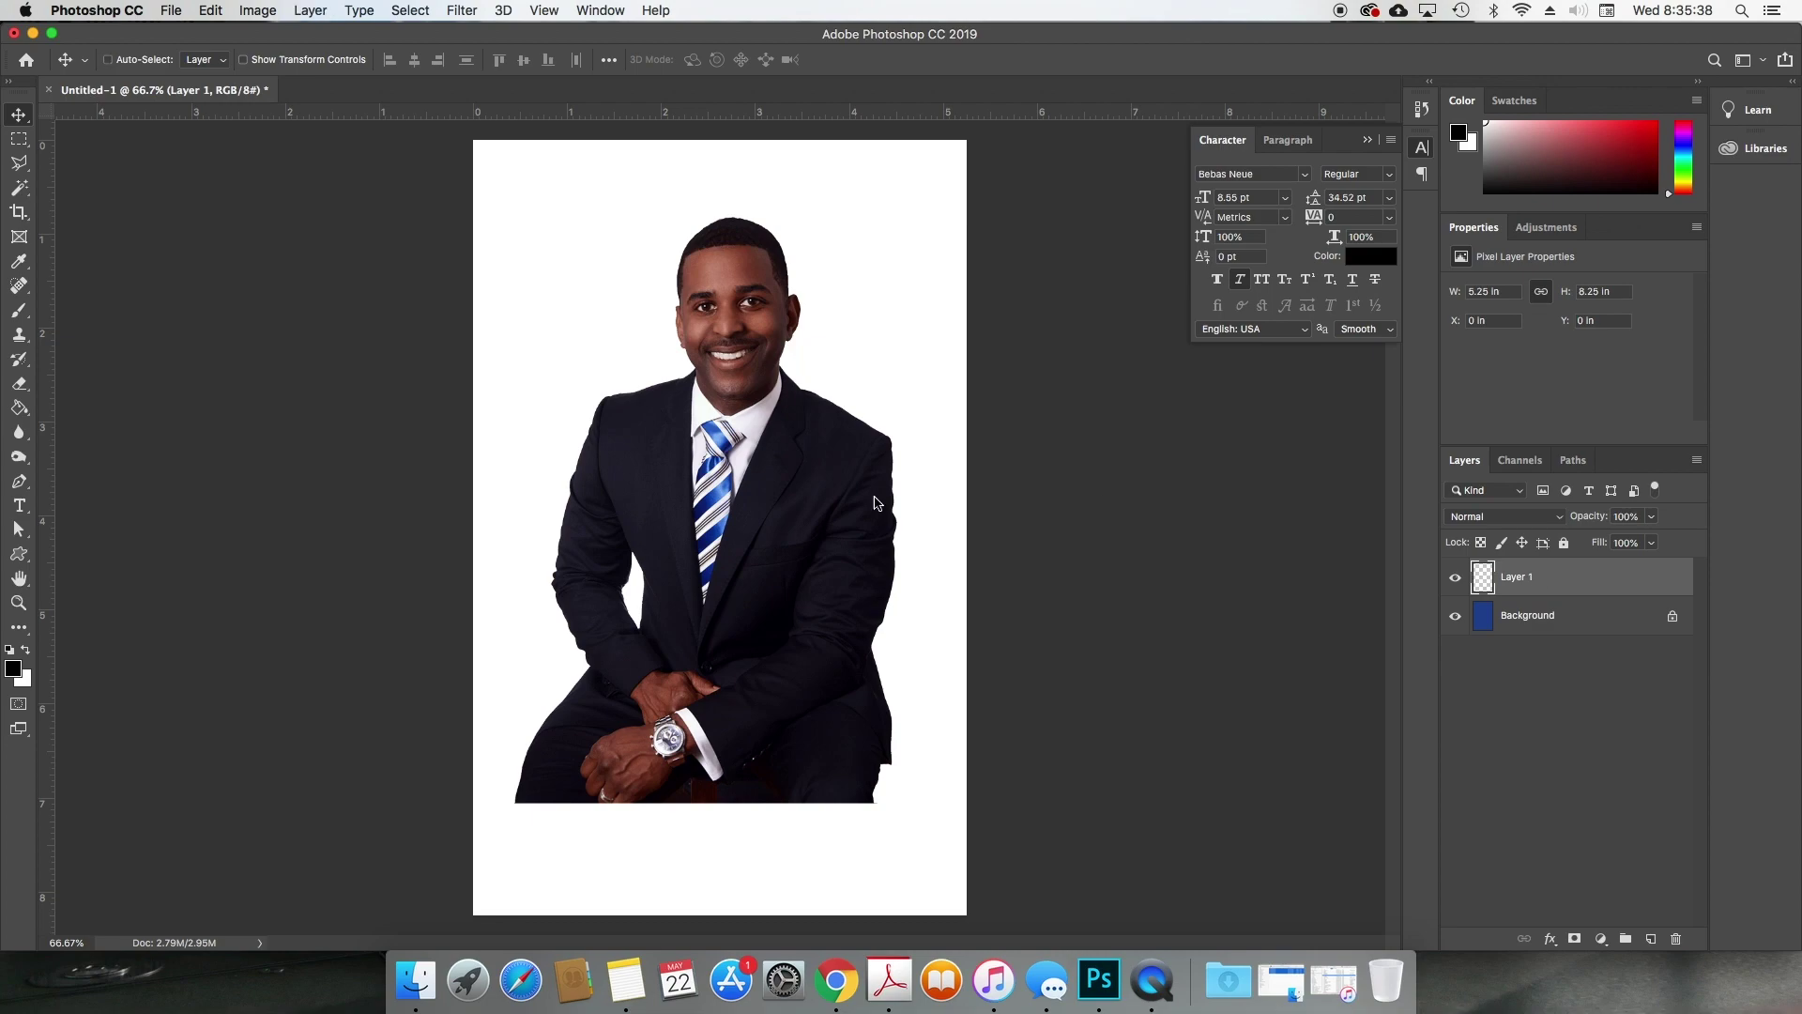
pyautogui.press('w')
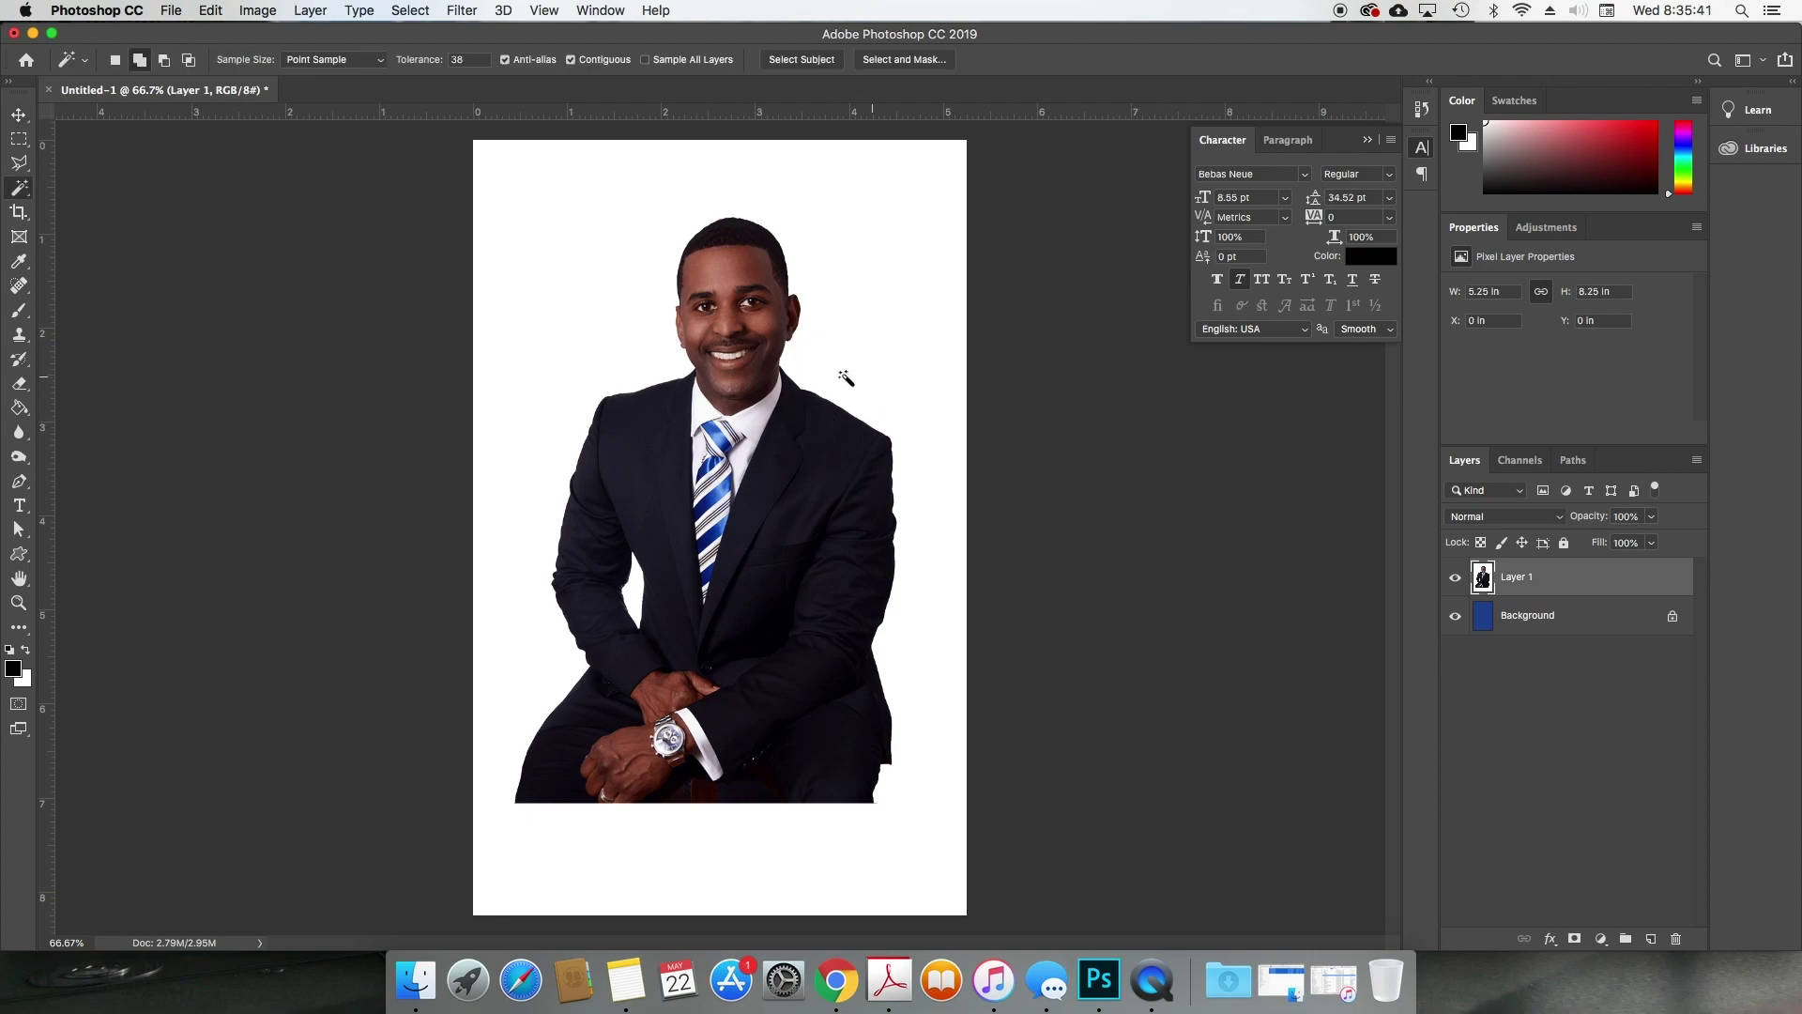
# Step: Try deleting the white backdrop with the Magic Wand, undo it, and zoom into the face
pyautogui.click(26, 190)
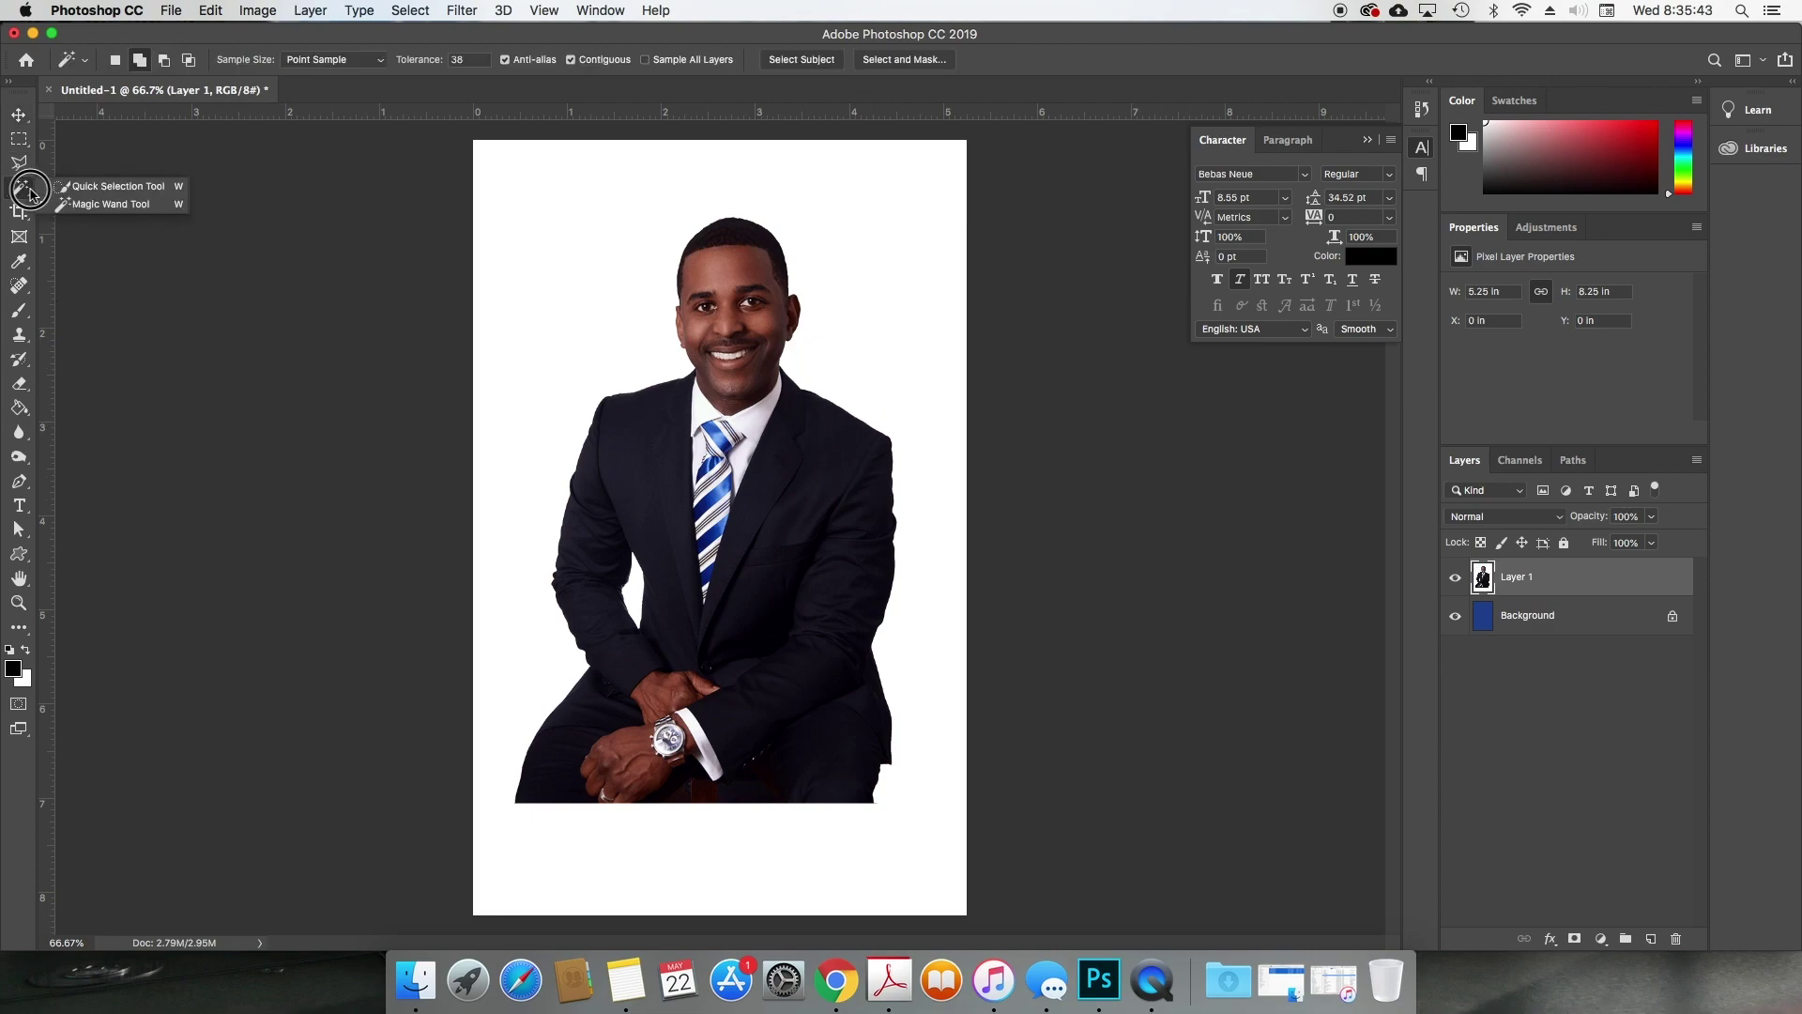
pyautogui.click(89, 202)
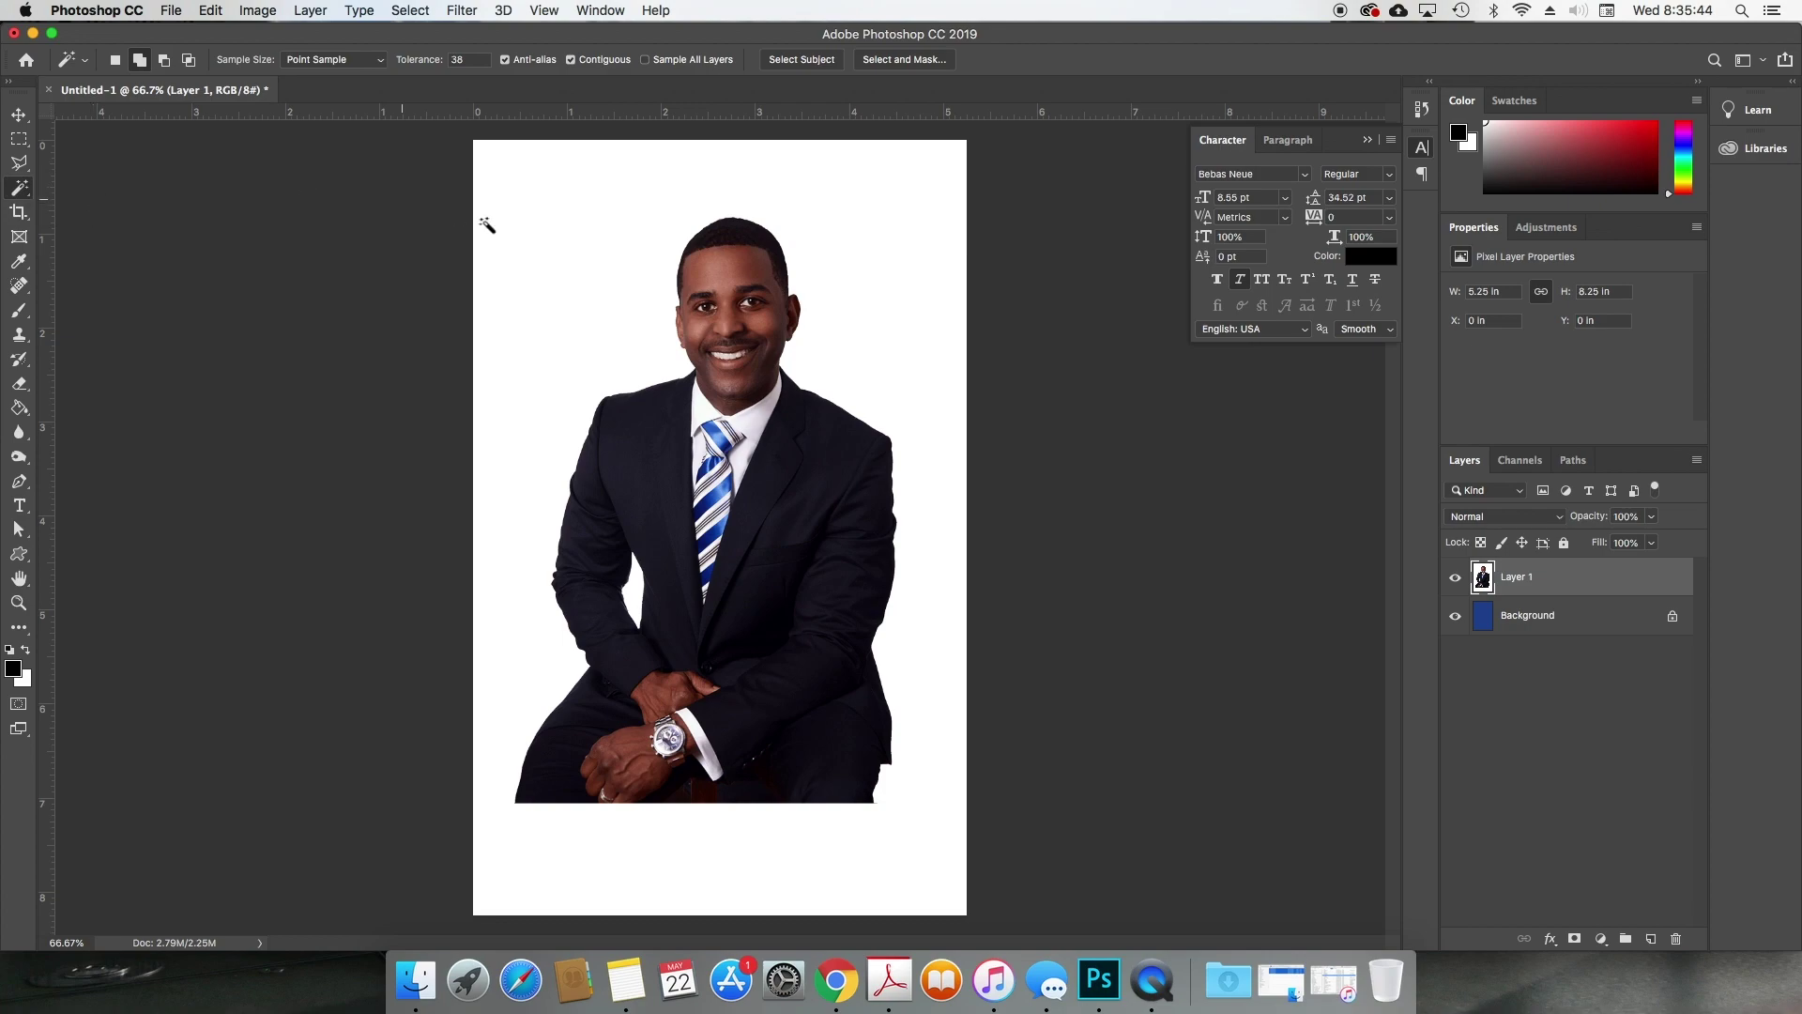
pyautogui.click(632, 247)
pyautogui.press('Delete')
pyautogui.press('super+d')
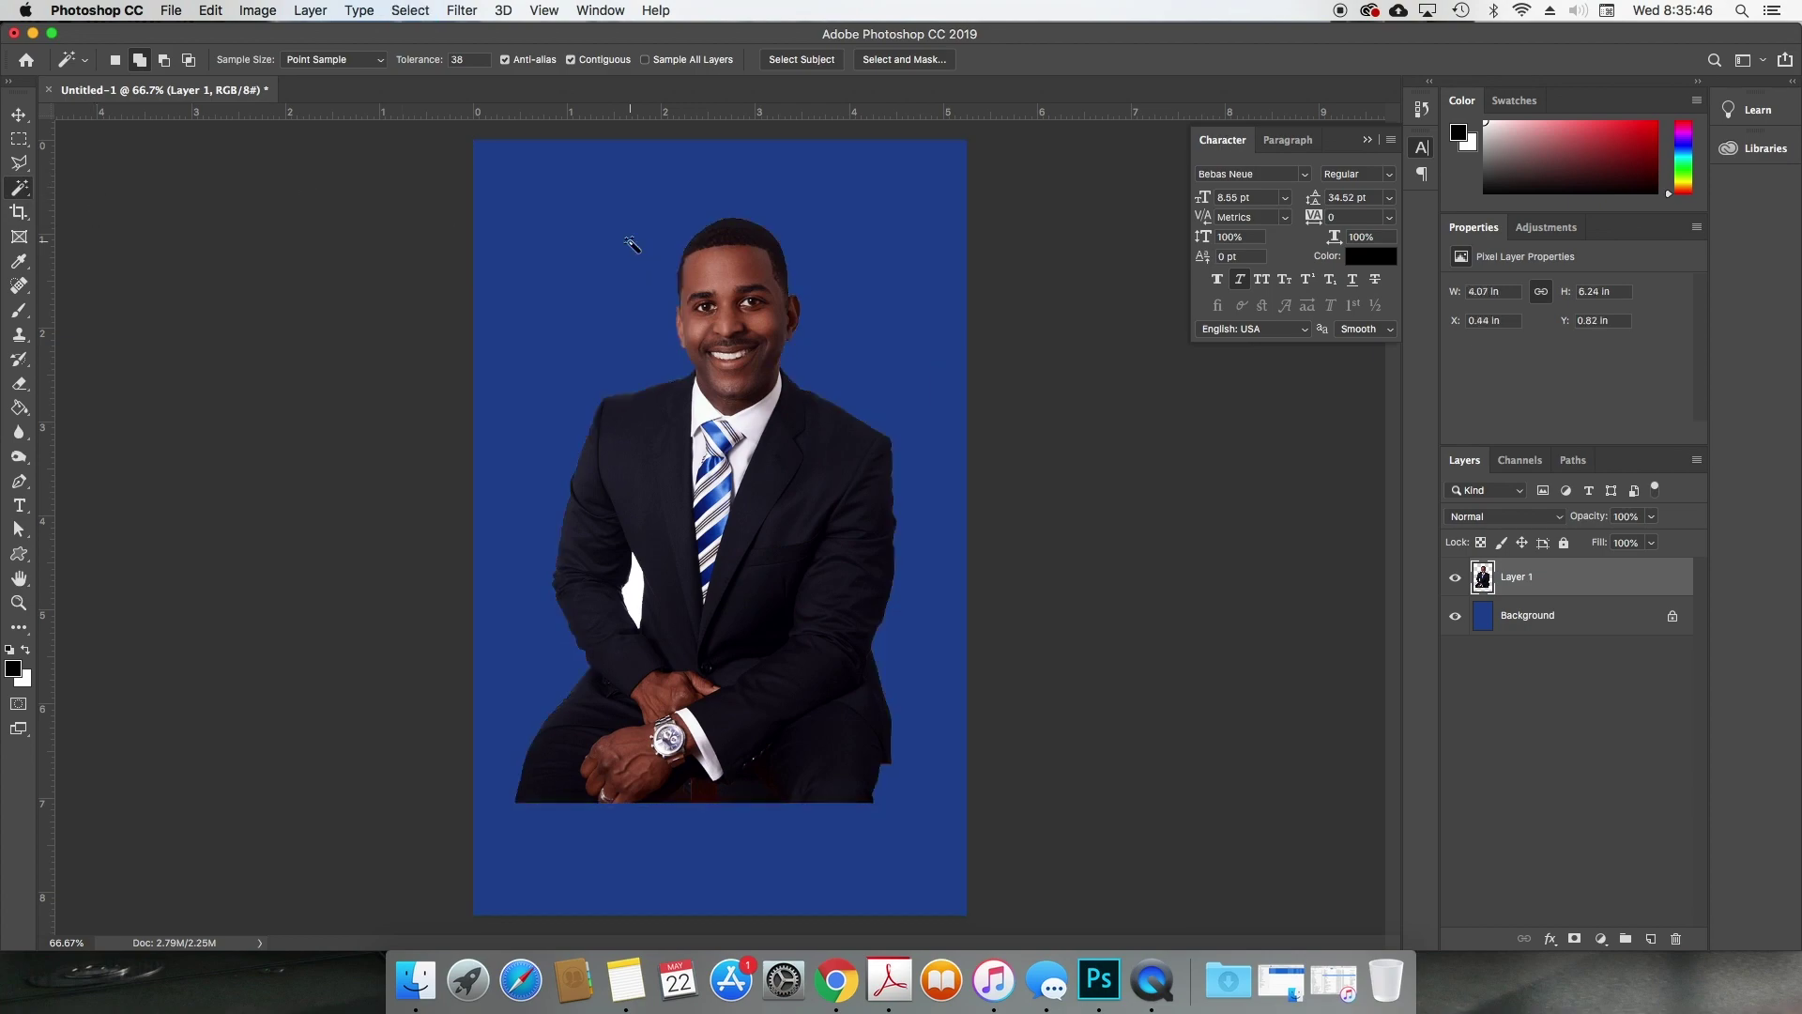
pyautogui.press('v')
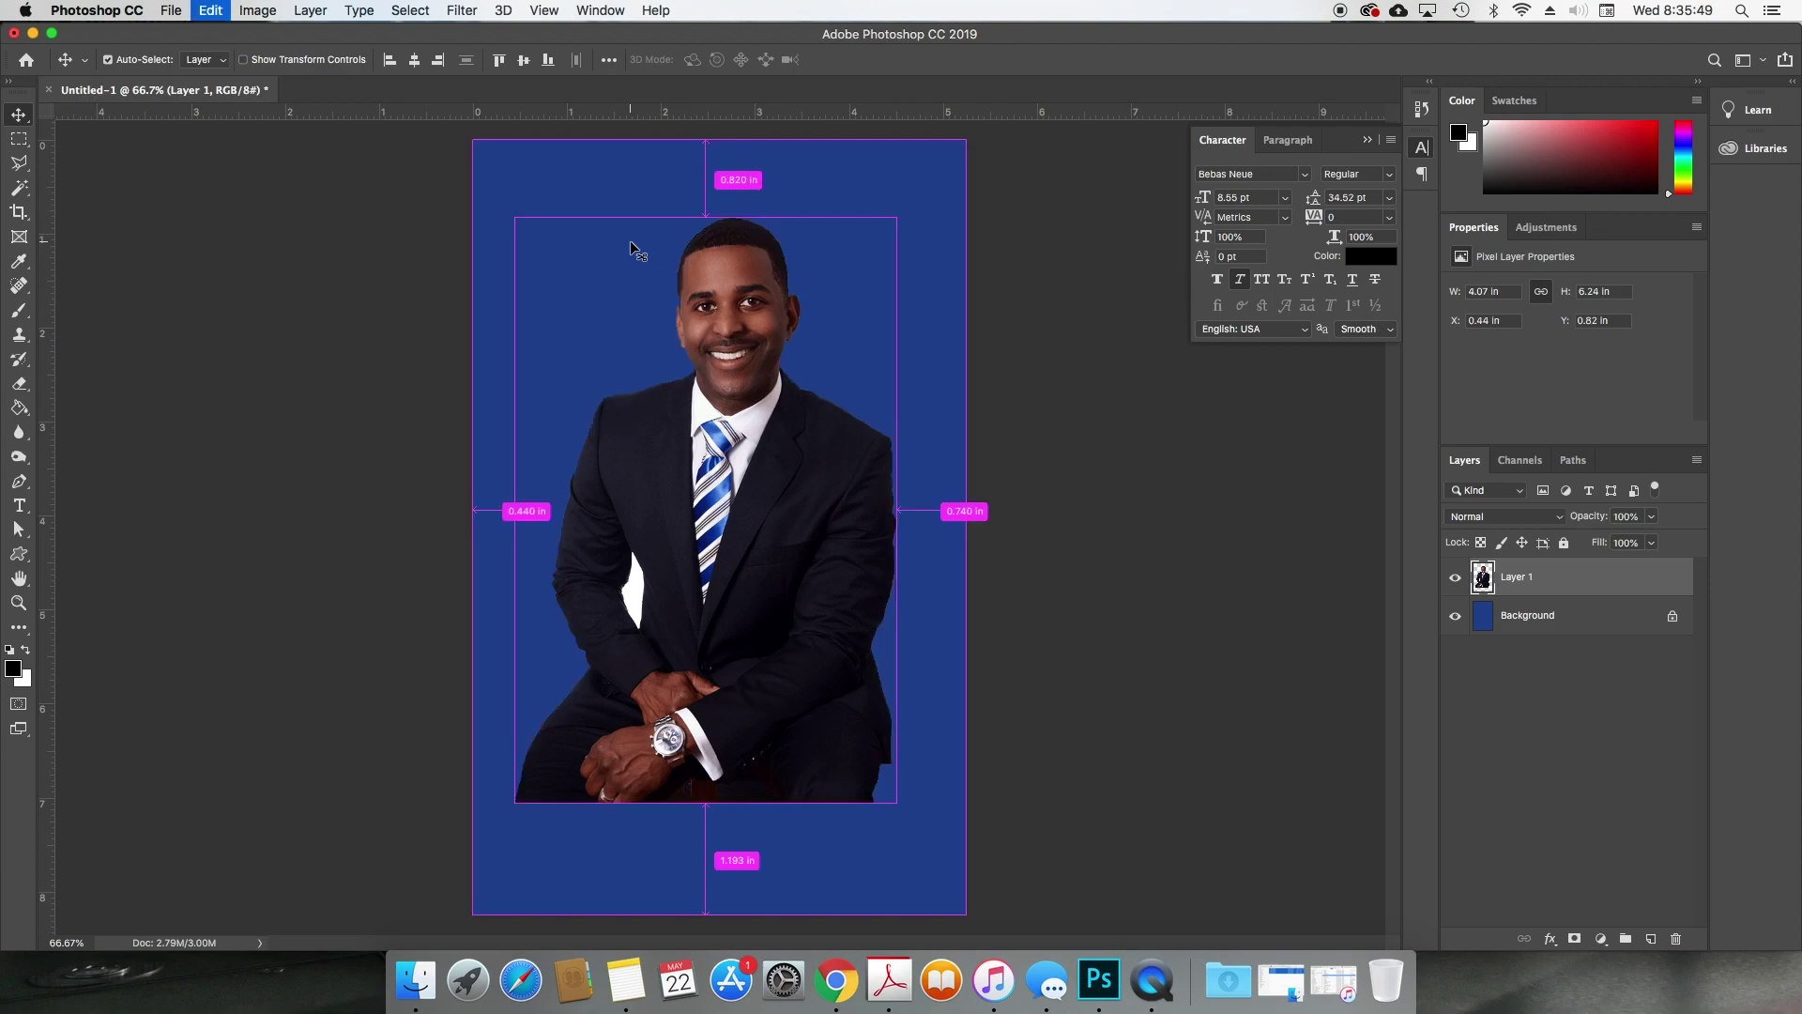
pyautogui.press('super+z')
pyautogui.press('z')
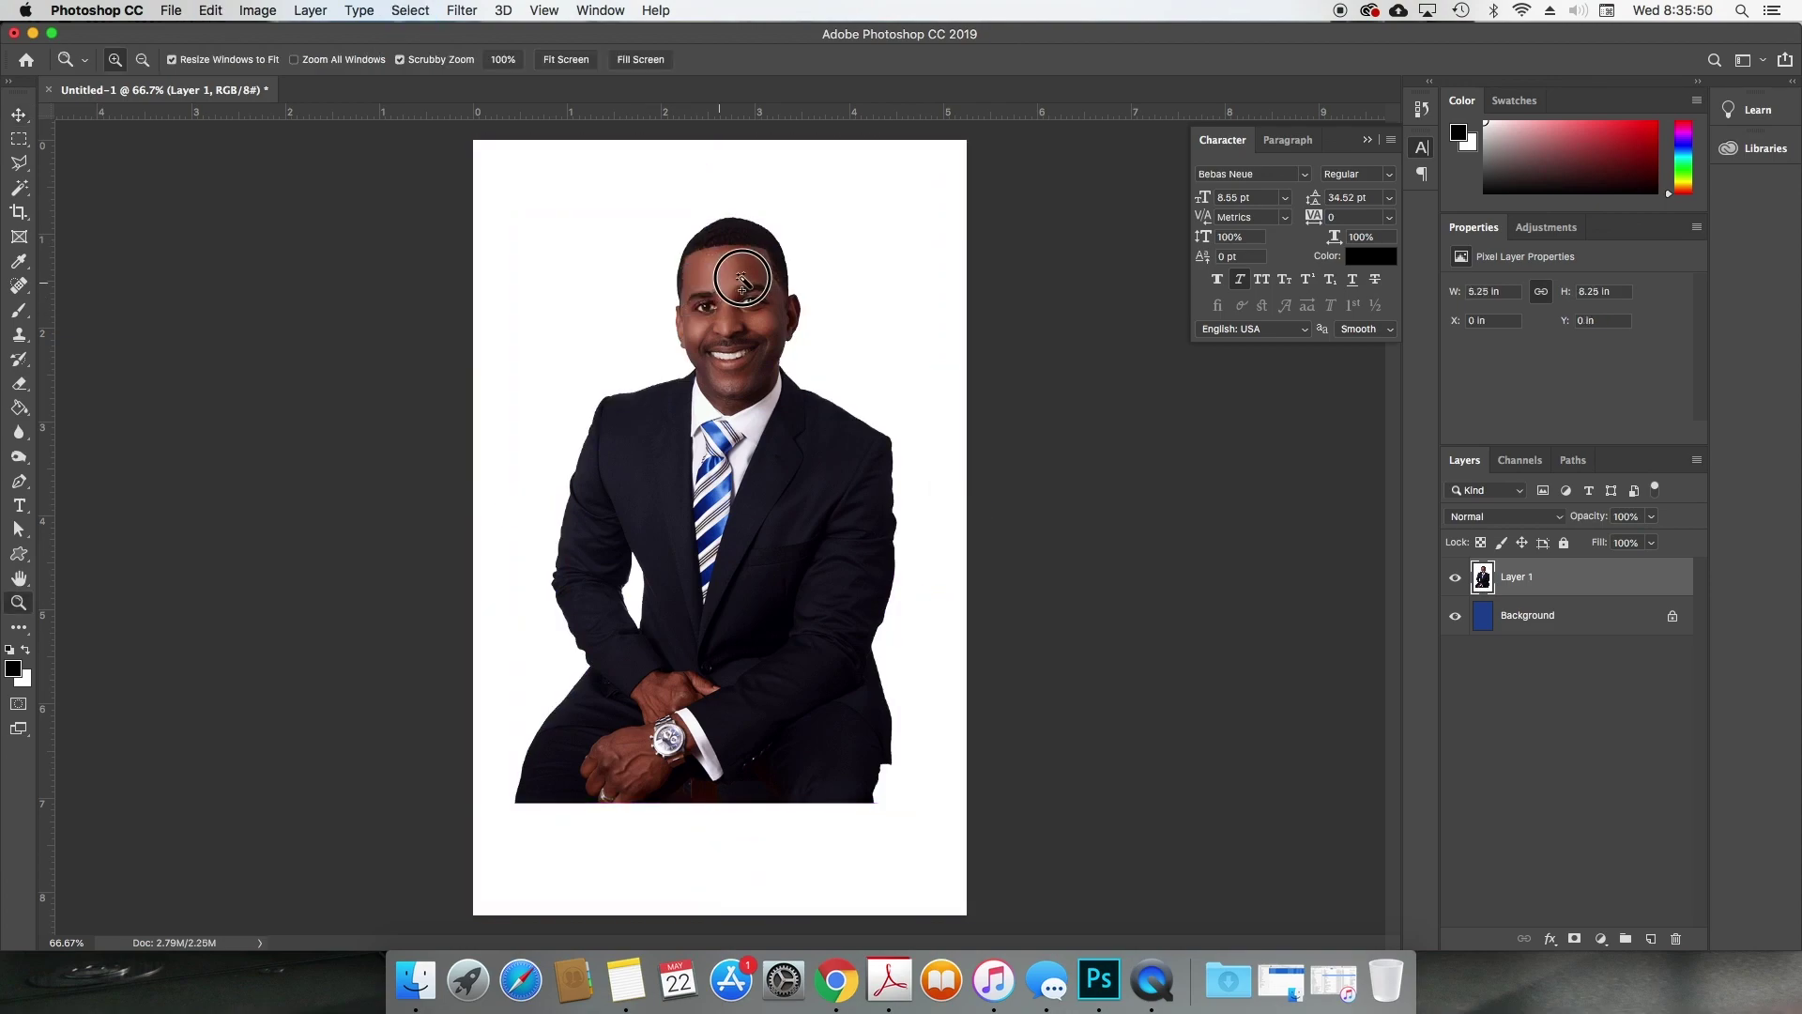
pyautogui.moveTo(716, 290); pyautogui.dragTo(847, 254)
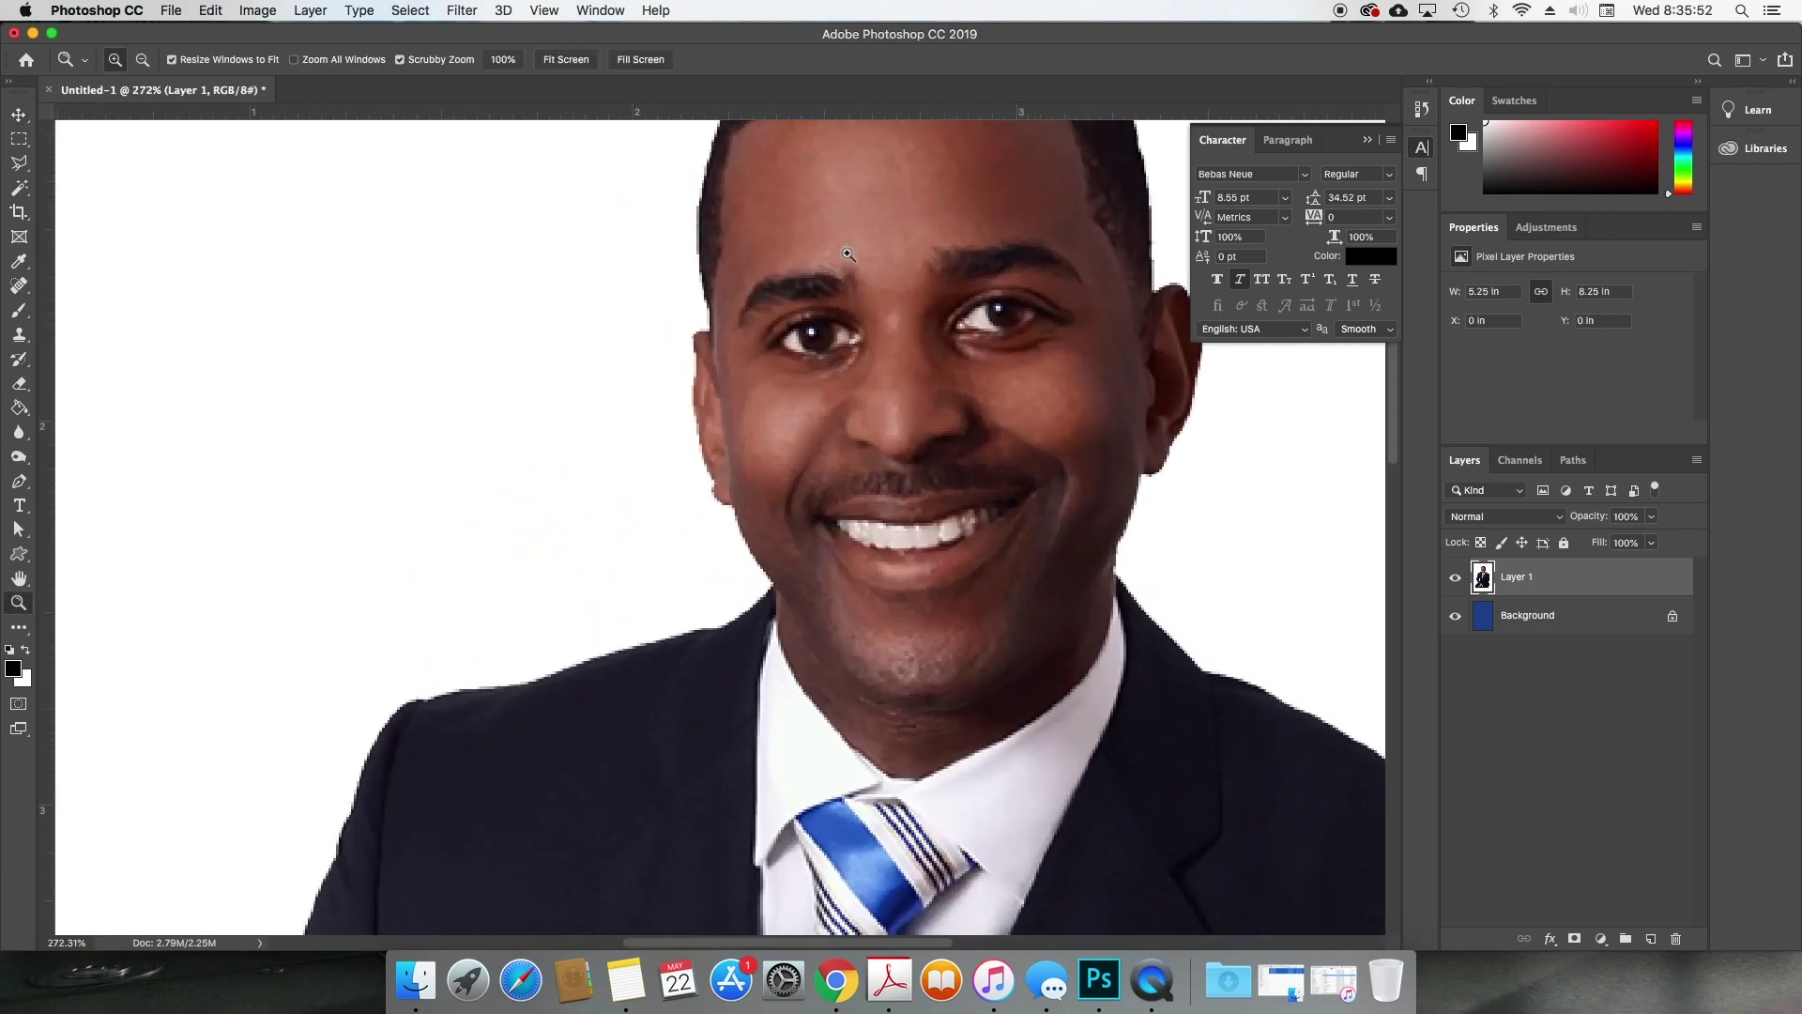
# Step: Trace a pen path from the hairline down the side of the face to the jawline
pyautogui.click(19, 483)
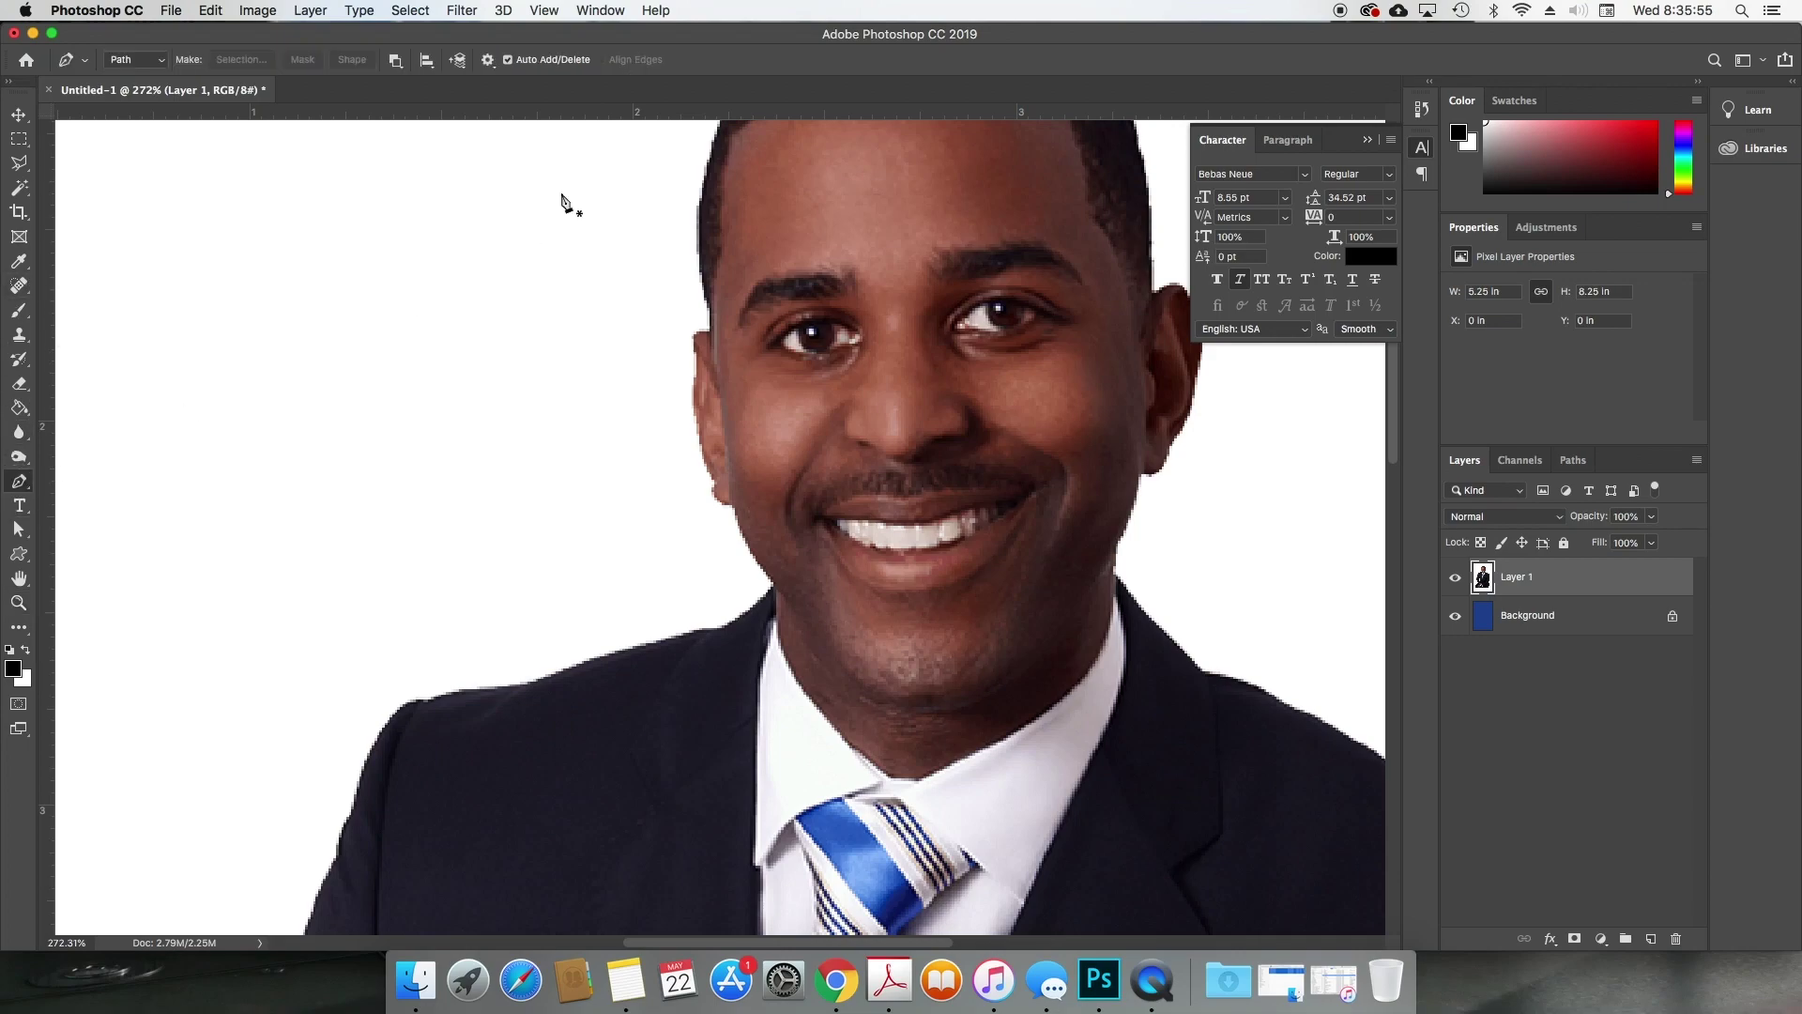
pyautogui.click(701, 196)
pyautogui.moveTo(701, 265); pyautogui.dragTo(706, 297)
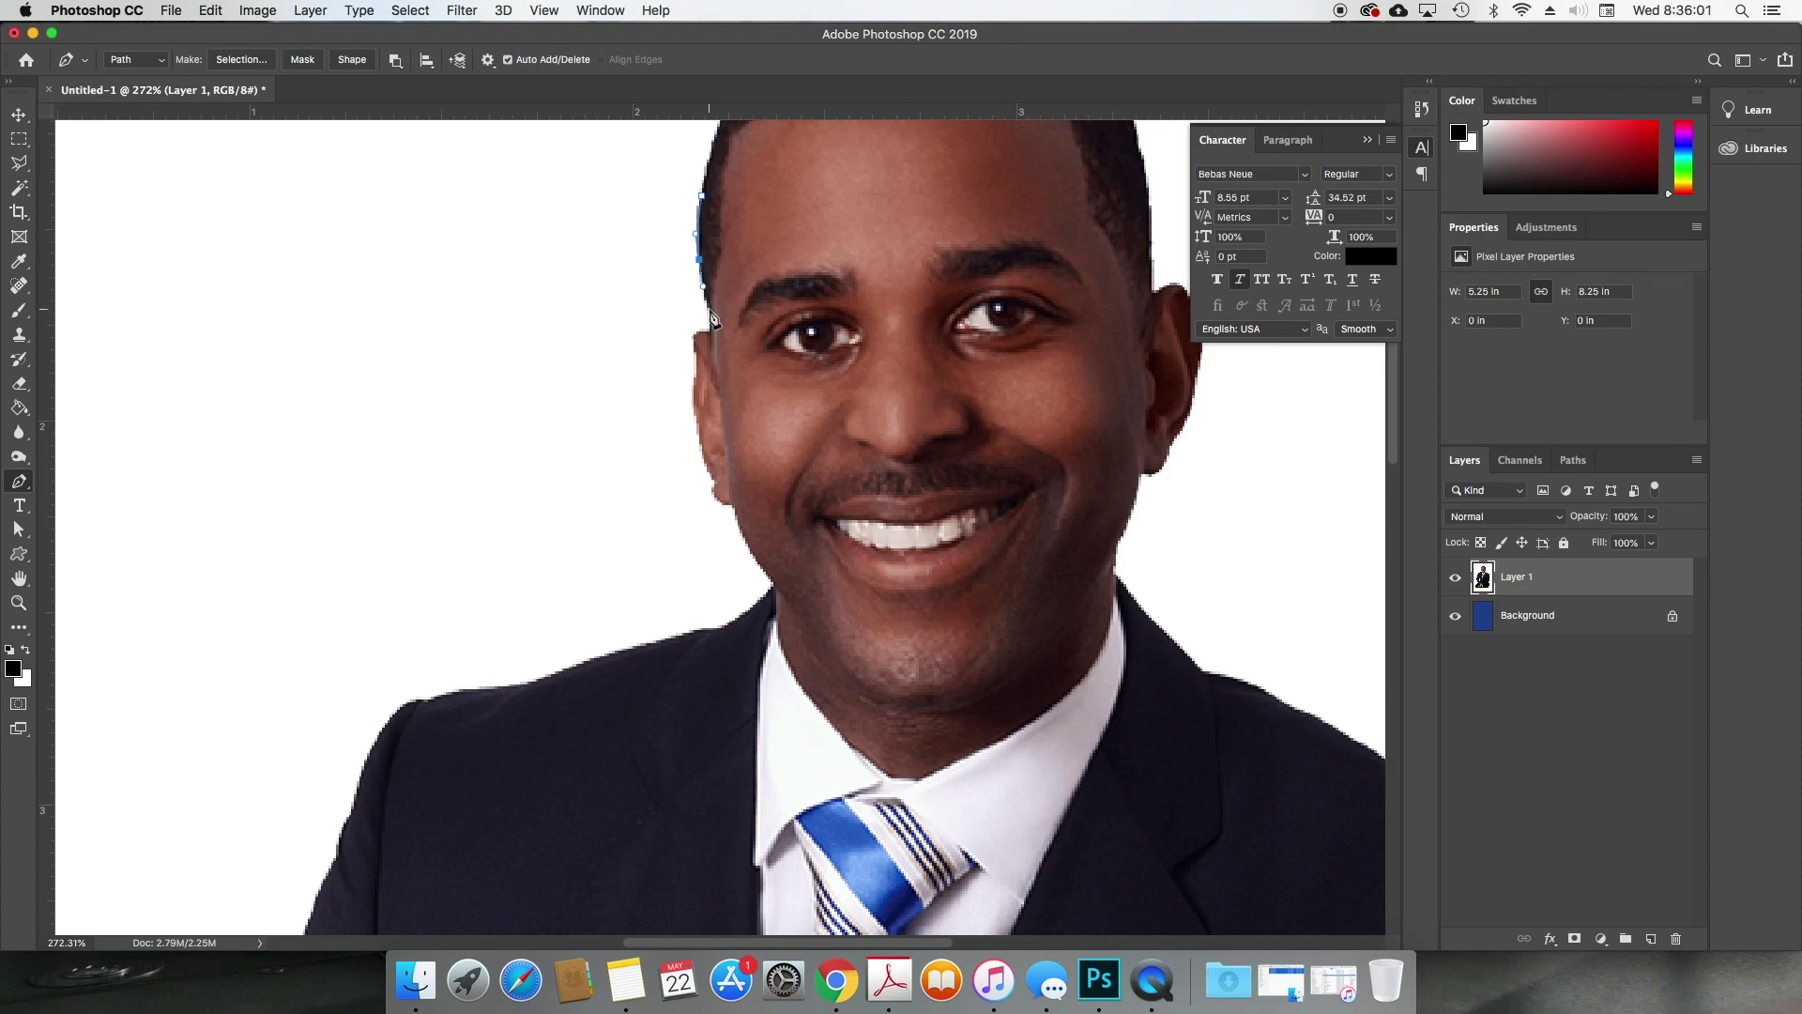
pyautogui.click(710, 318)
pyautogui.moveTo(694, 338); pyautogui.dragTo(694, 420)
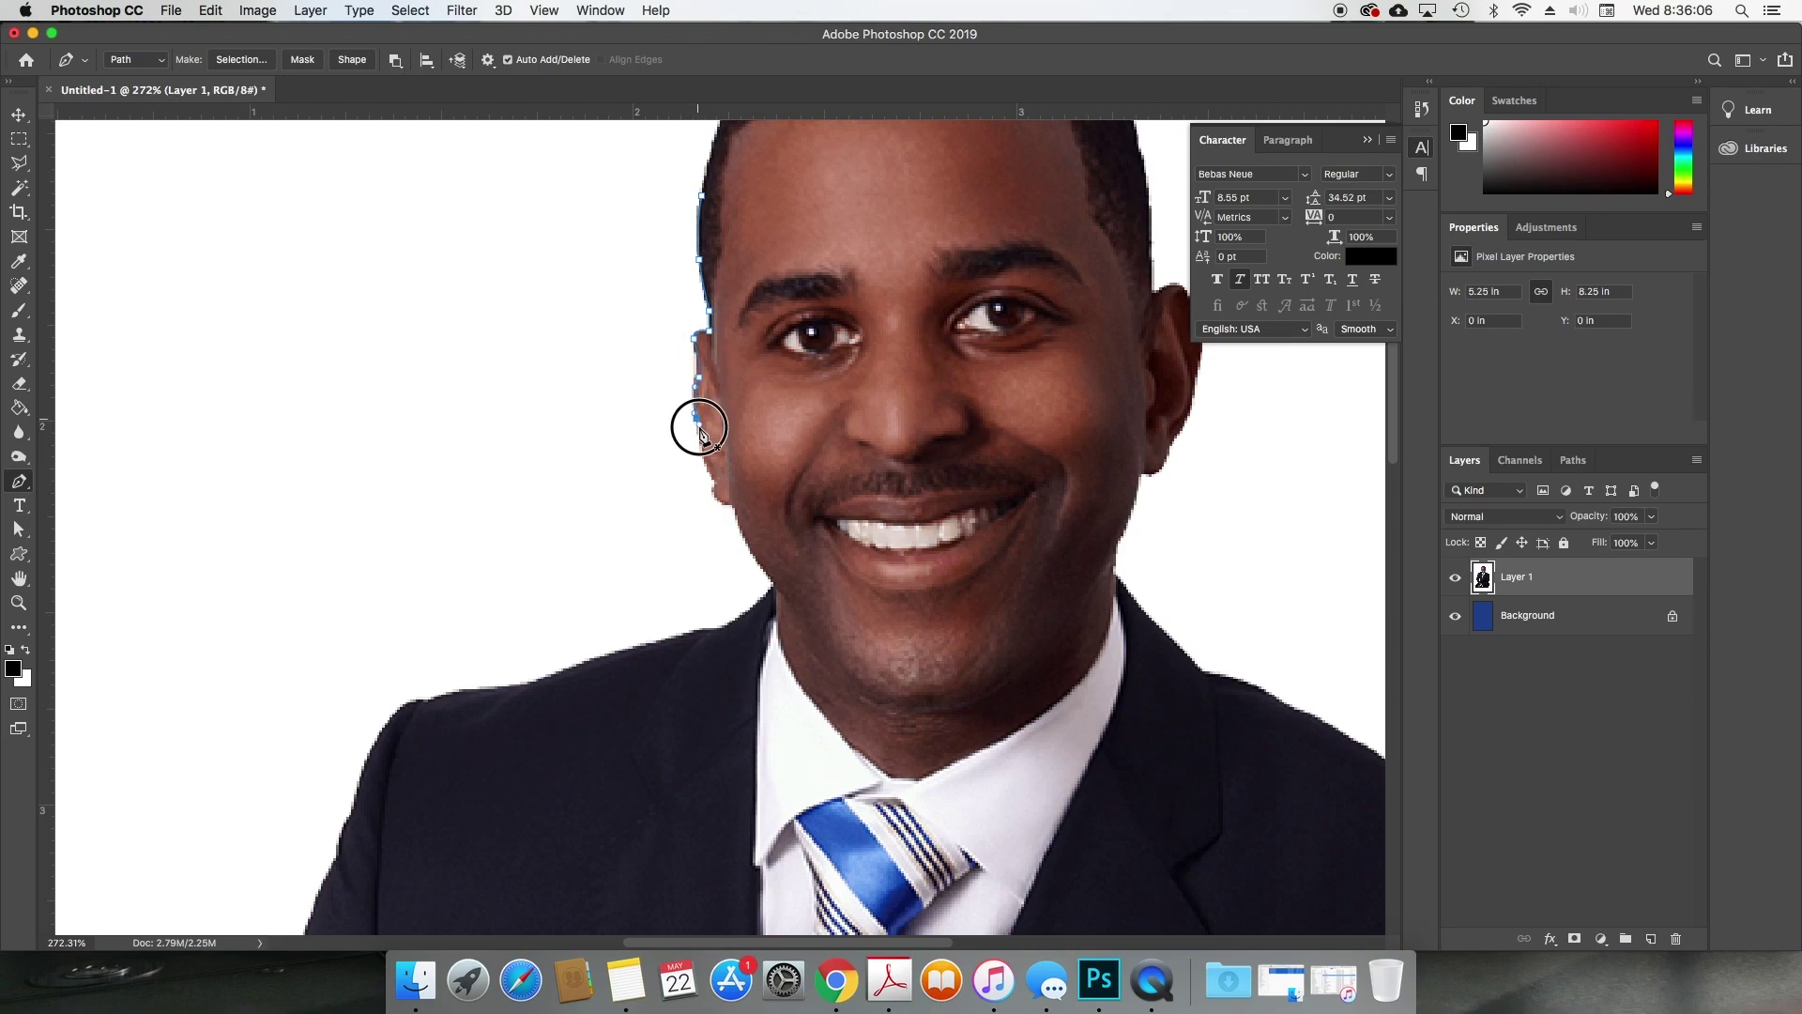
pyautogui.click(715, 482)
pyautogui.moveTo(719, 500); pyautogui.dragTo(728, 504)
pyautogui.moveTo(756, 575); pyautogui.dragTo(718, 646)
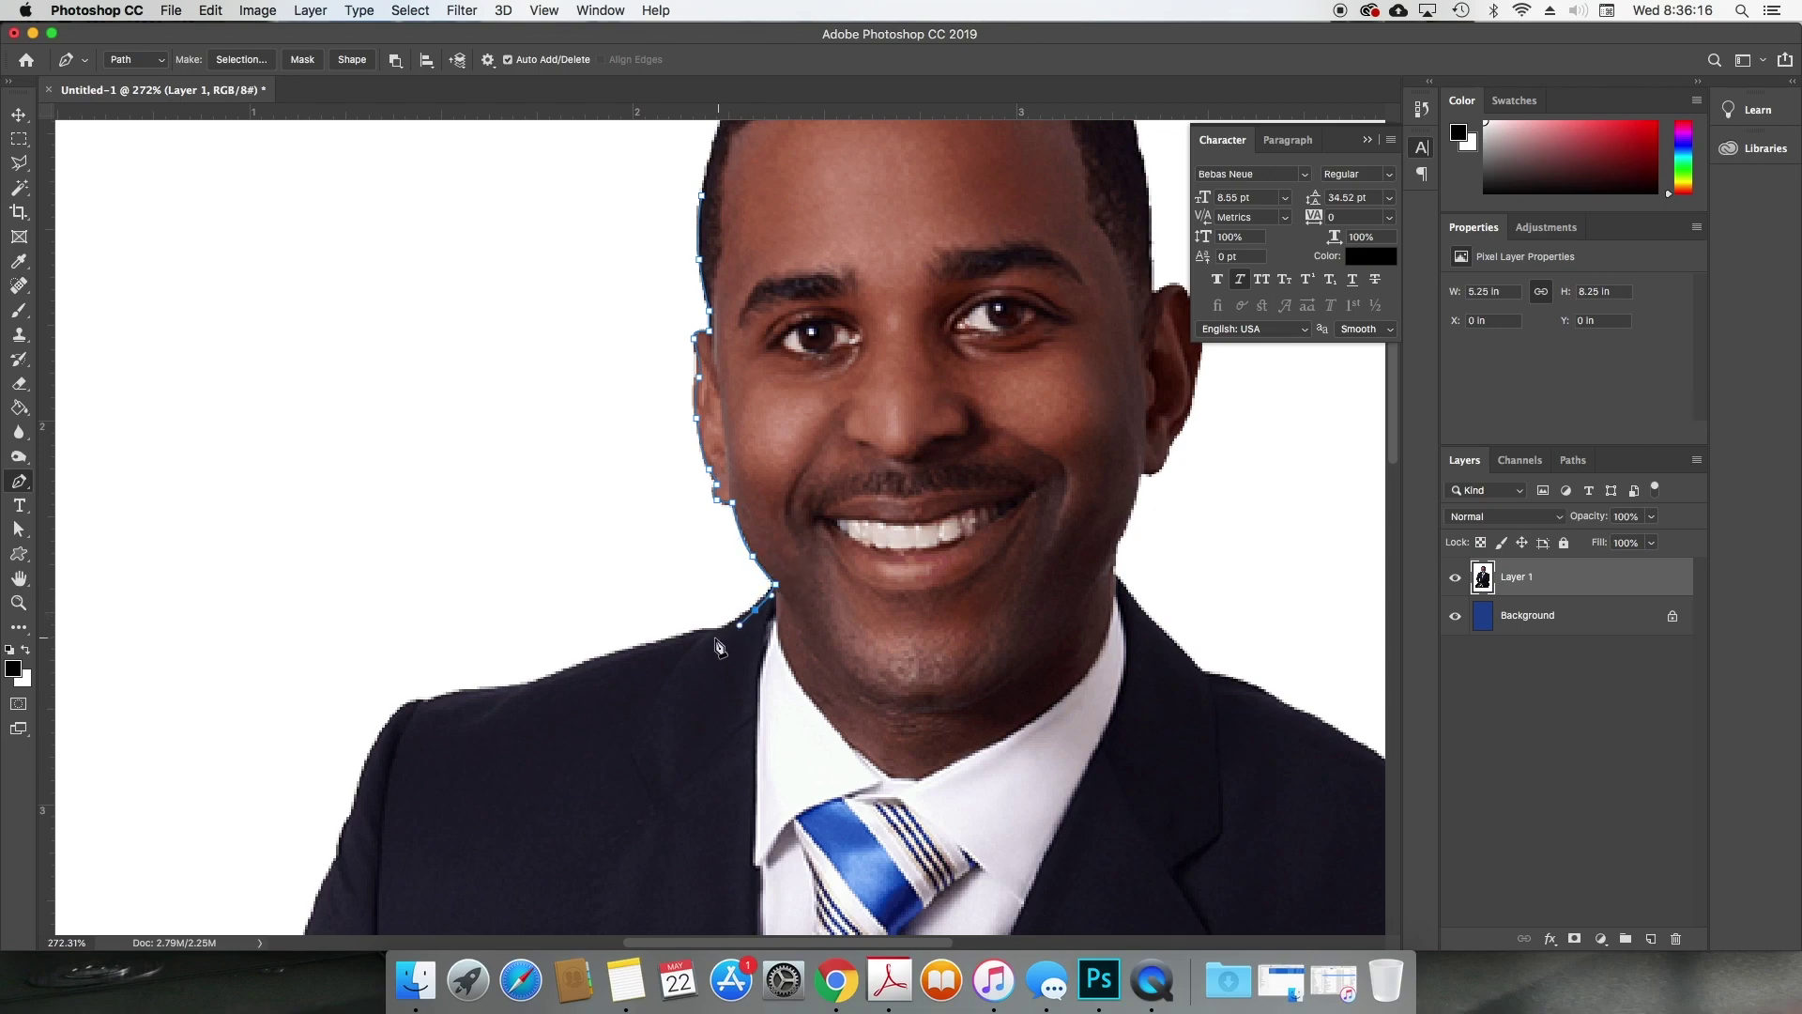
pyautogui.press('super+equal')
pyautogui.press('super+equal')
pyautogui.press('super+equal')
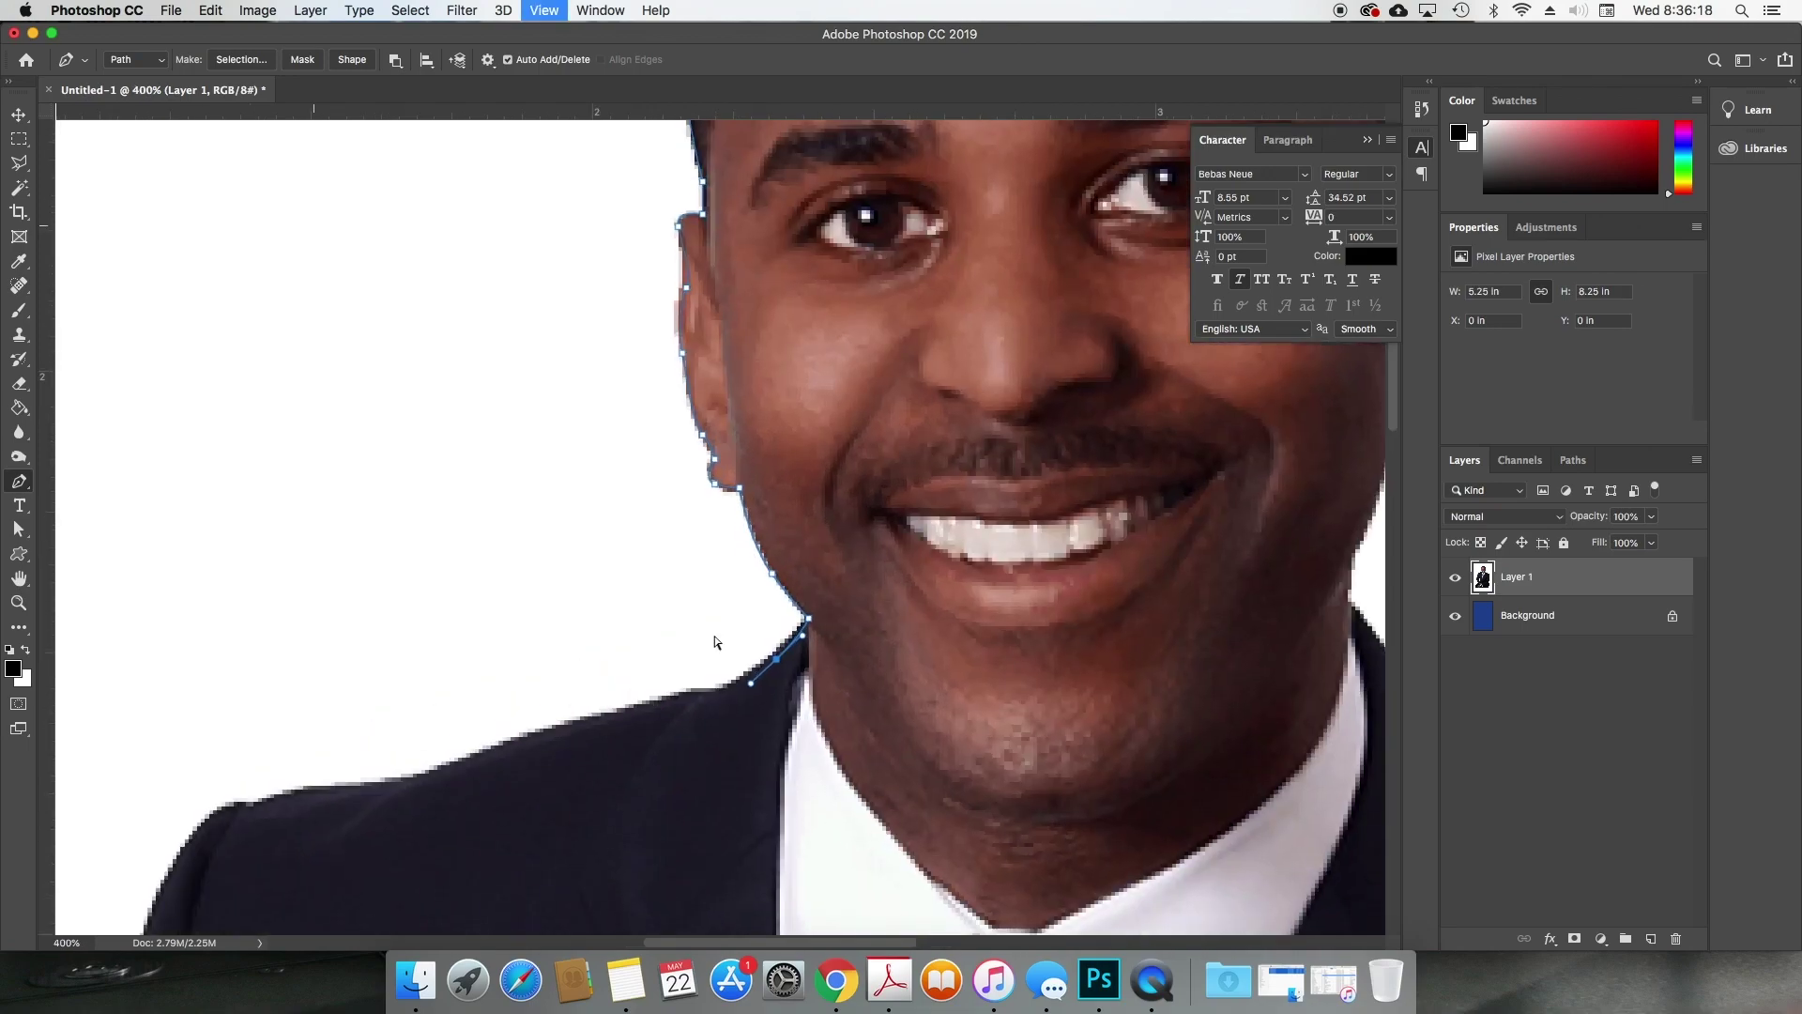
pyautogui.moveTo(772, 668); pyautogui.dragTo(928, 517)
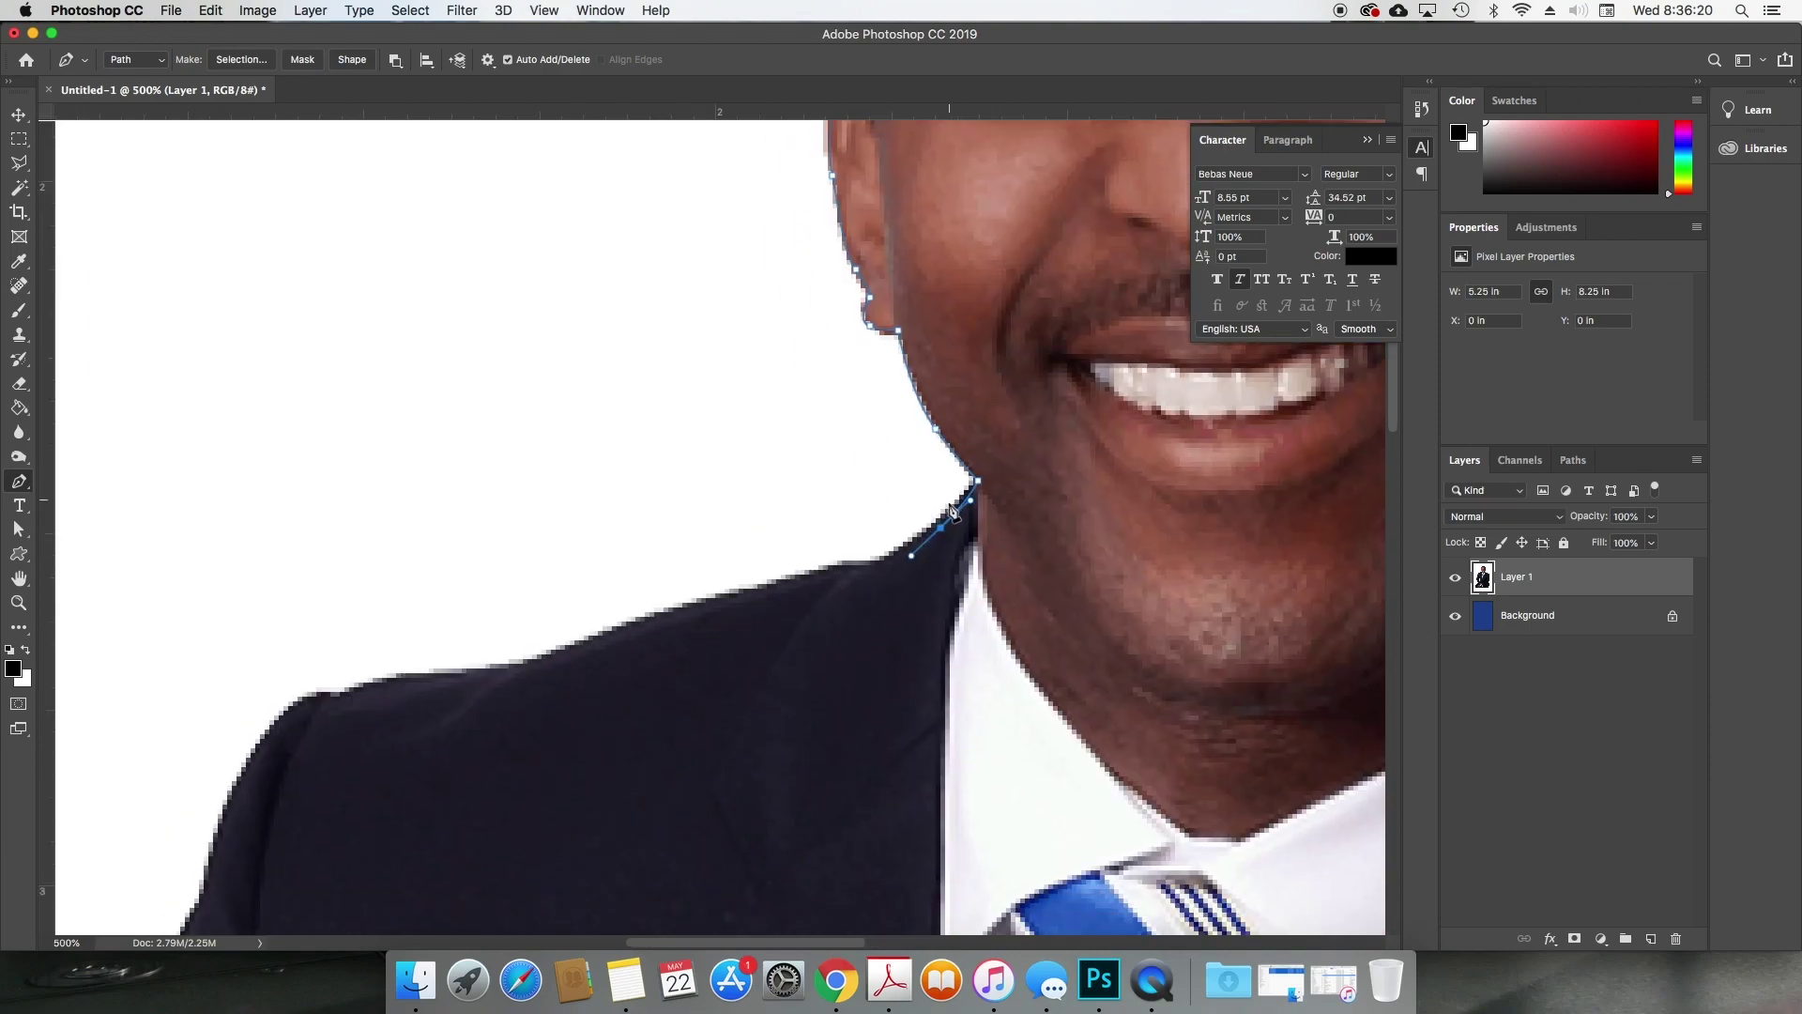
# Step: Adjust the jaw anchor and continue the path below the jaw along the shoulder
pyautogui.press('a')
pyautogui.click(940, 432)
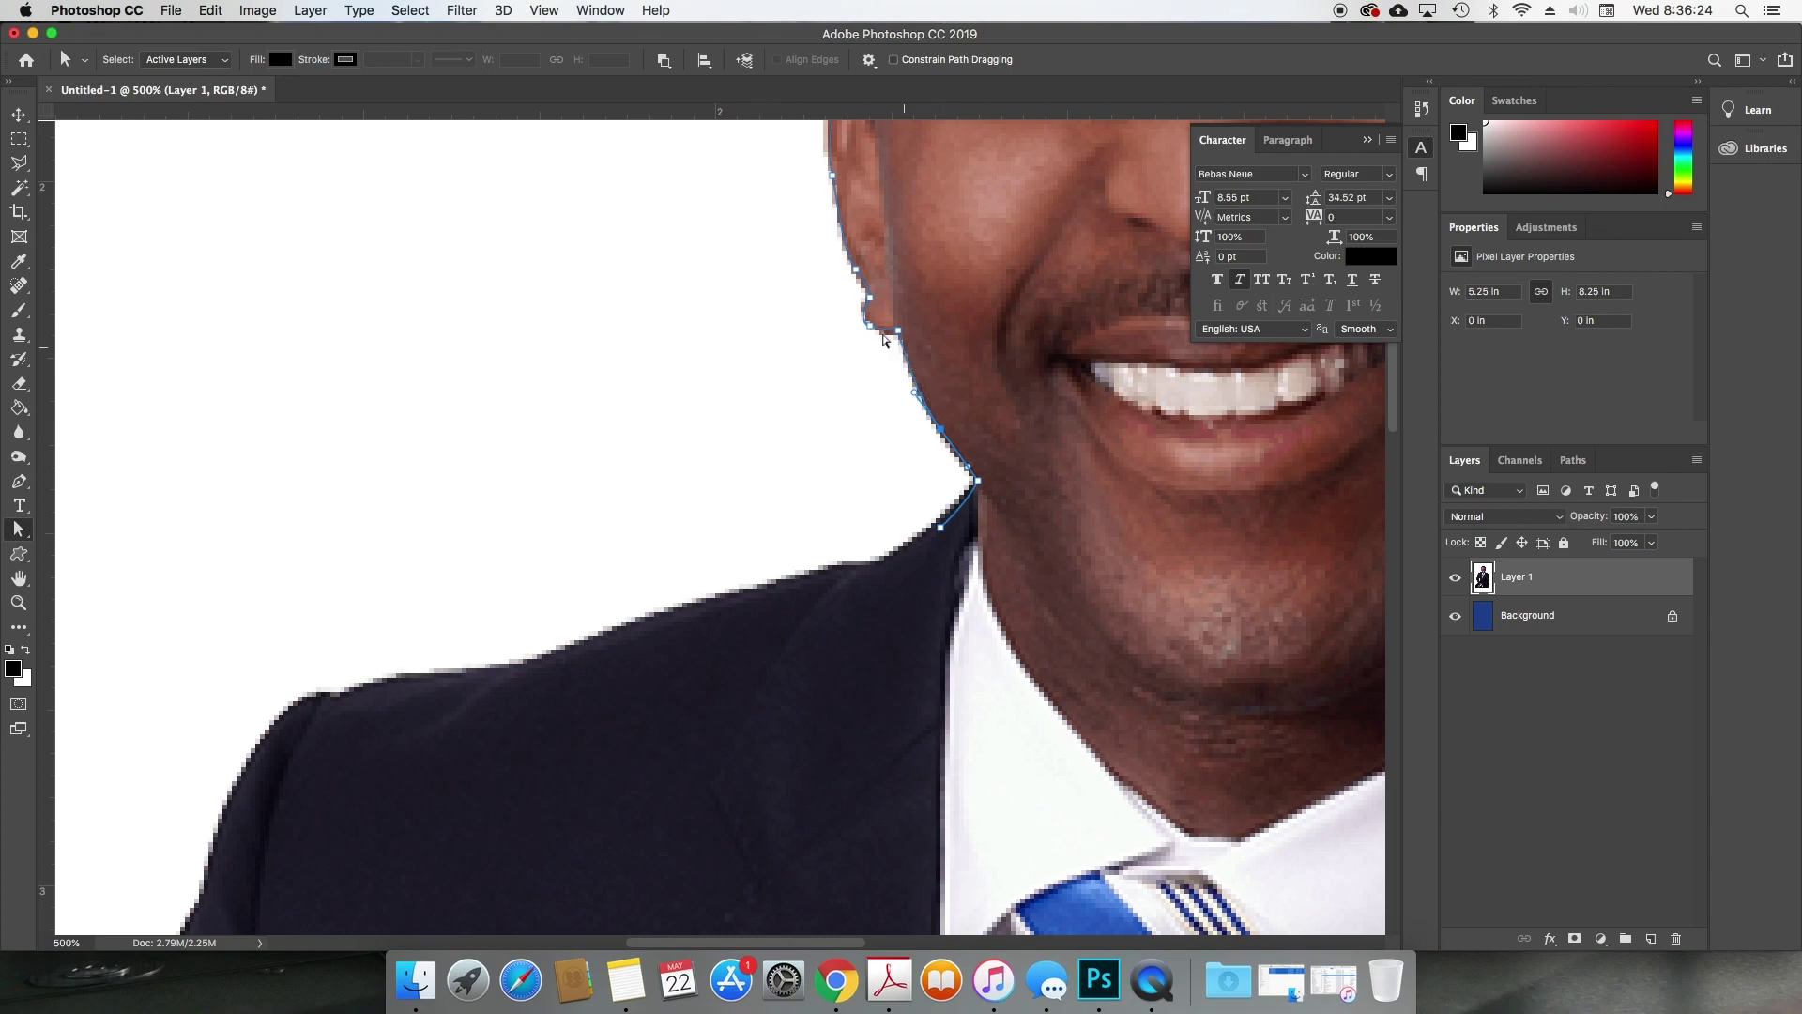
pyautogui.click(871, 323)
pyautogui.click(940, 528)
pyautogui.press('p')
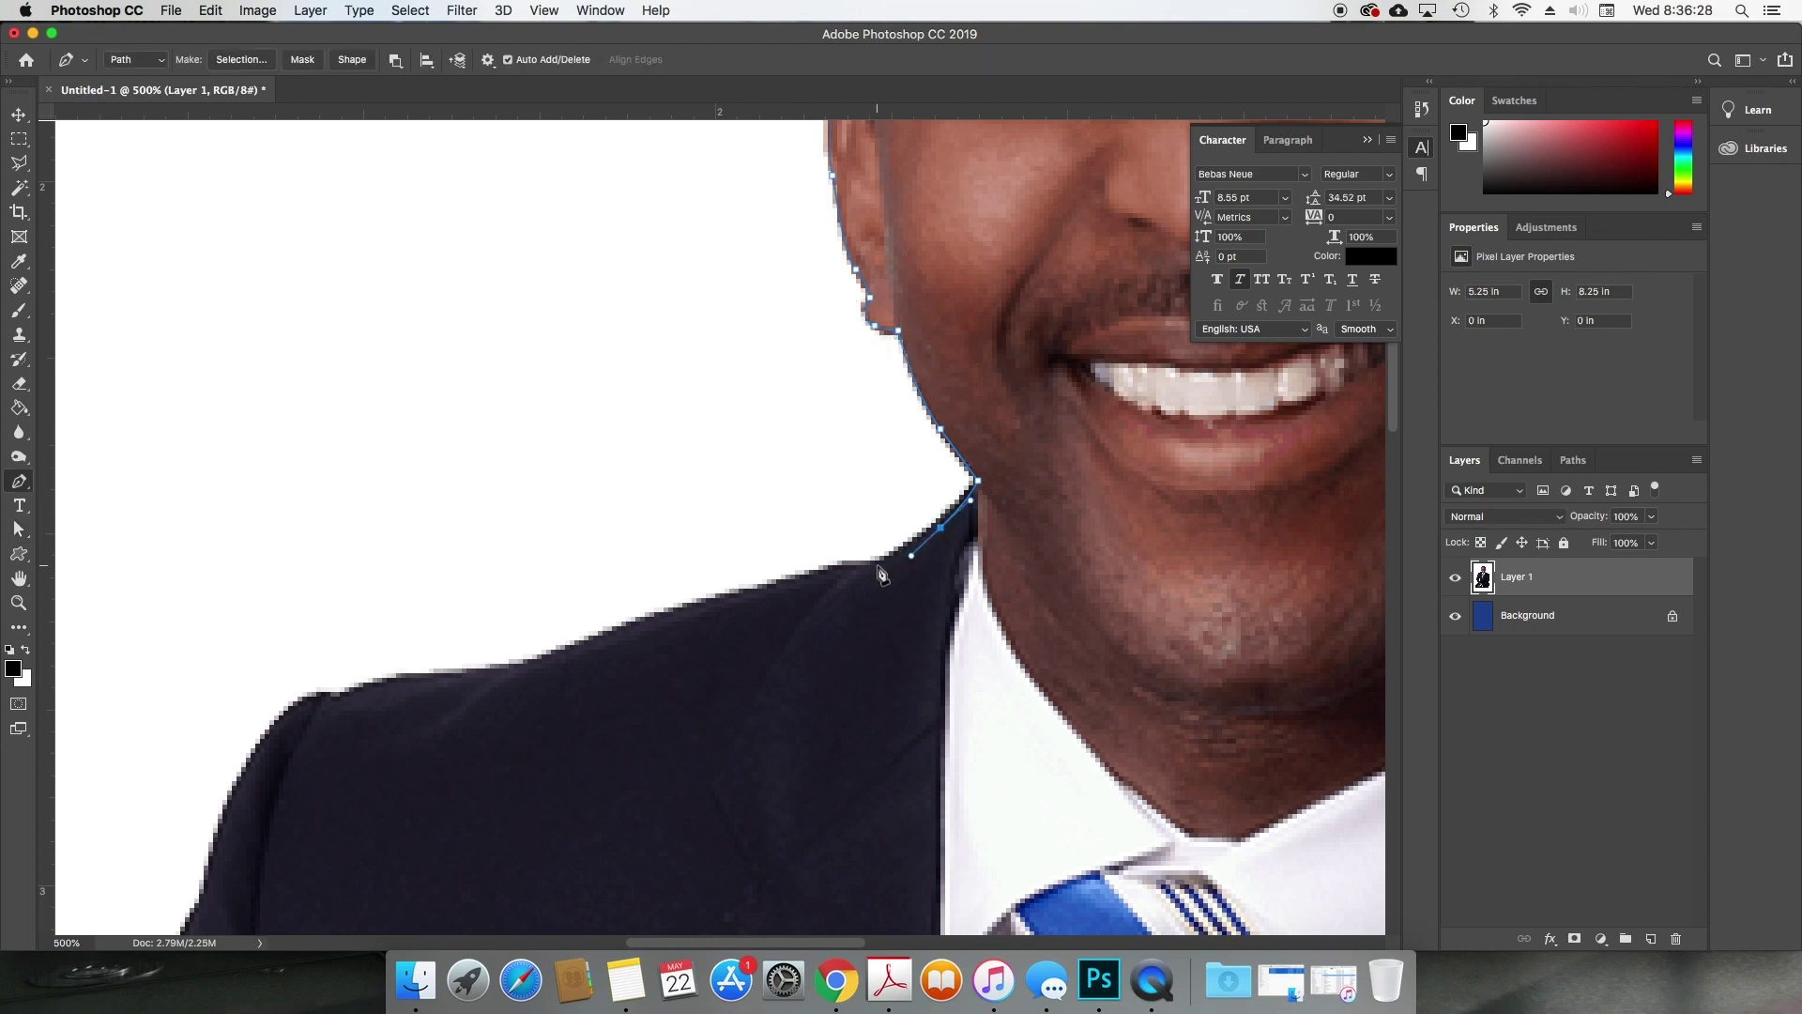
pyautogui.click(880, 565)
pyautogui.moveTo(833, 570); pyautogui.dragTo(816, 573)
pyautogui.moveTo(609, 641); pyautogui.dragTo(1046, 477)
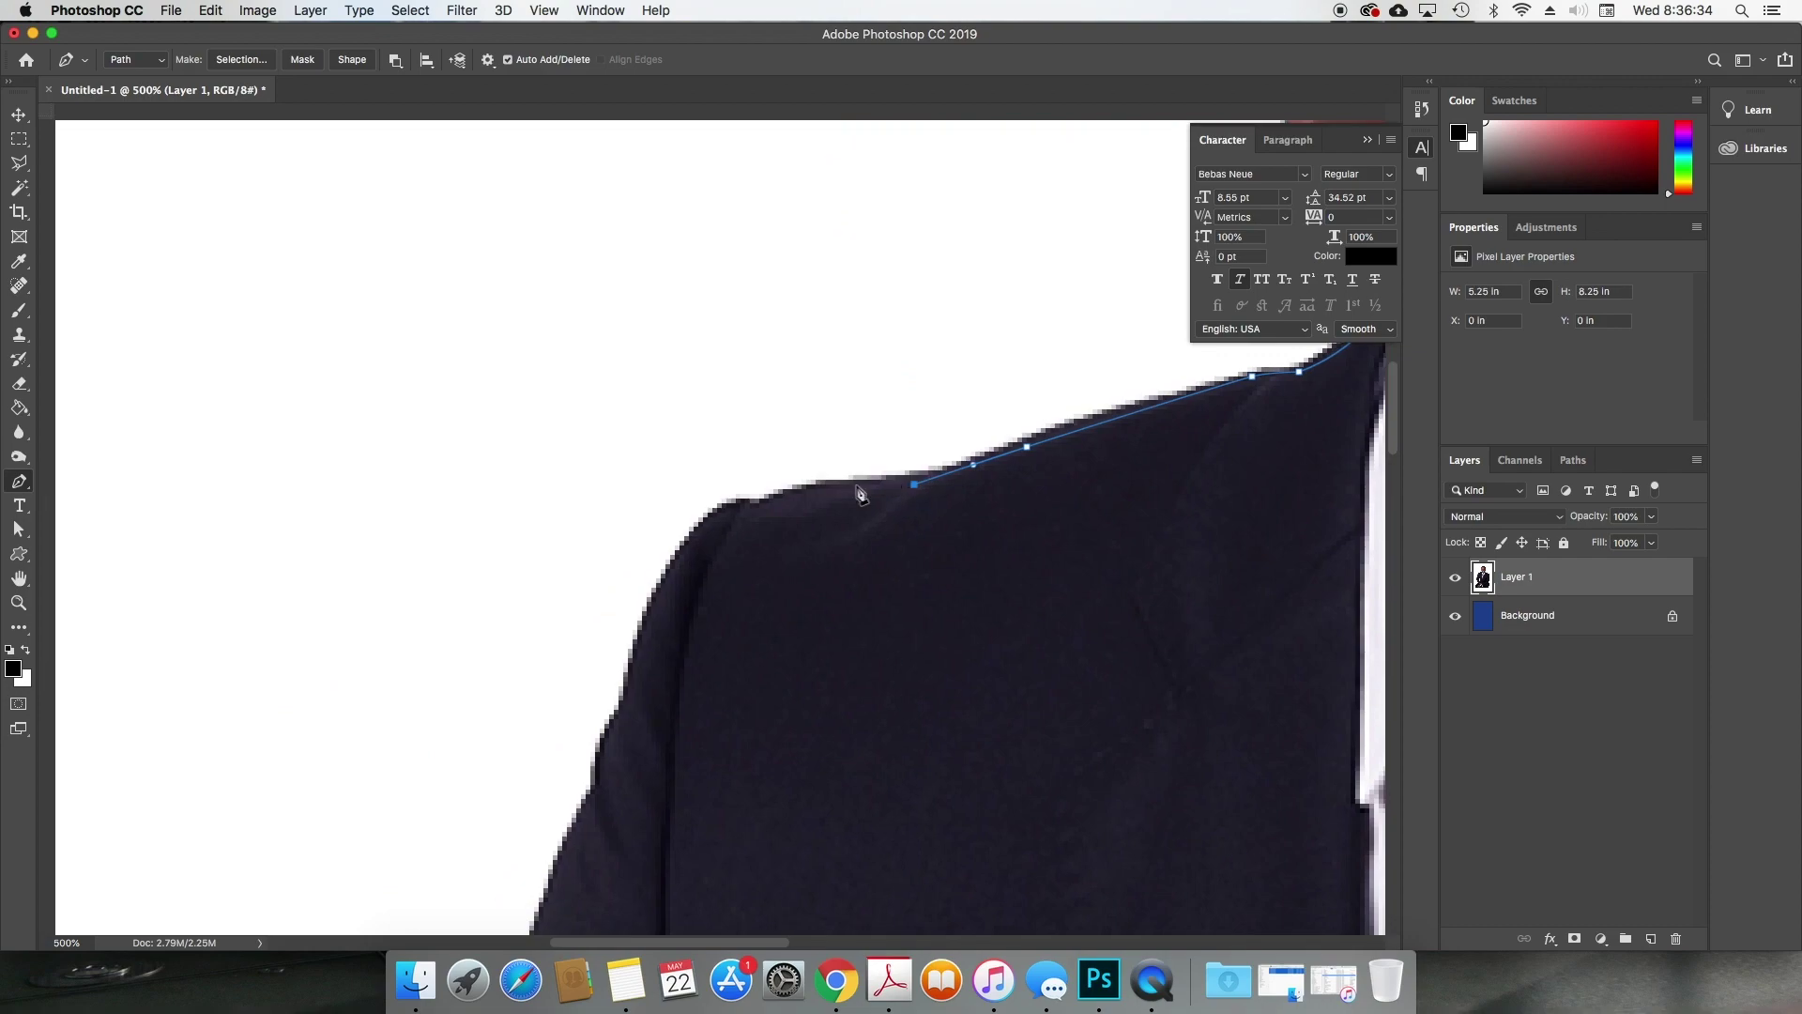
pyautogui.moveTo(789, 494); pyautogui.dragTo(700, 527)
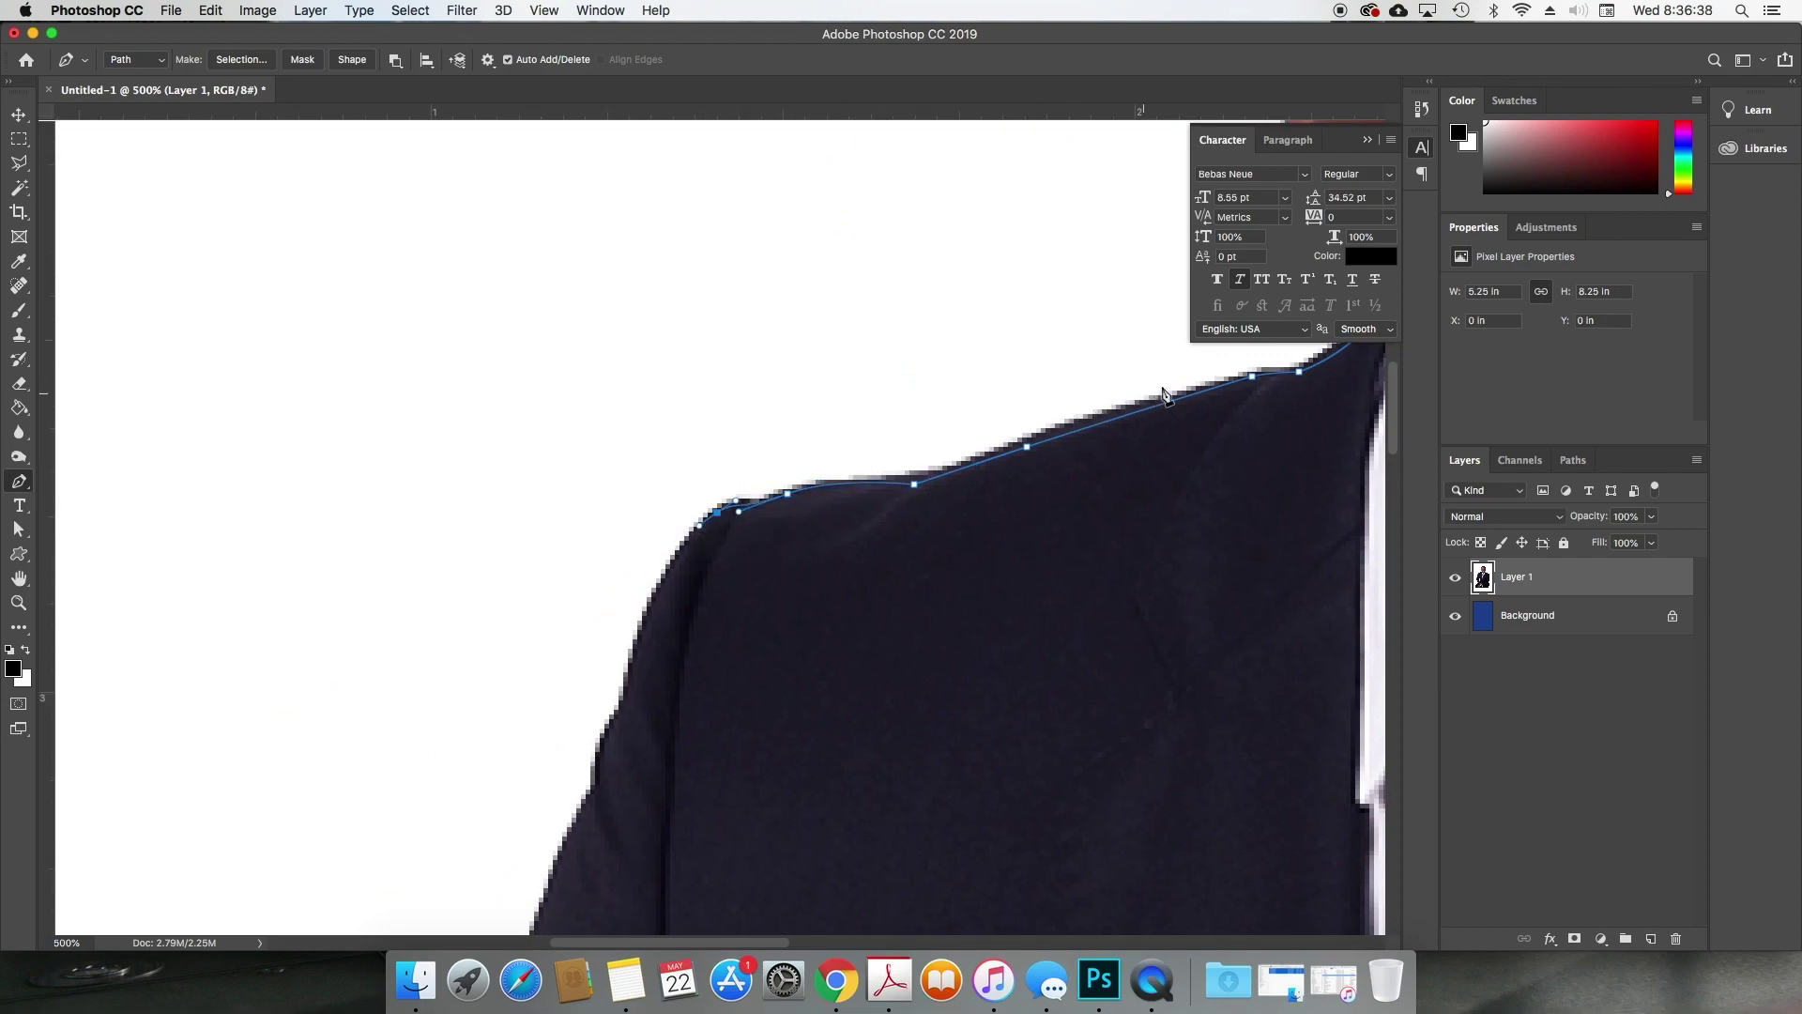
# Step: Extend the path over the shoulder and down the outer edge of the arm
pyautogui.moveTo(680, 668); pyautogui.dragTo(729, 464)
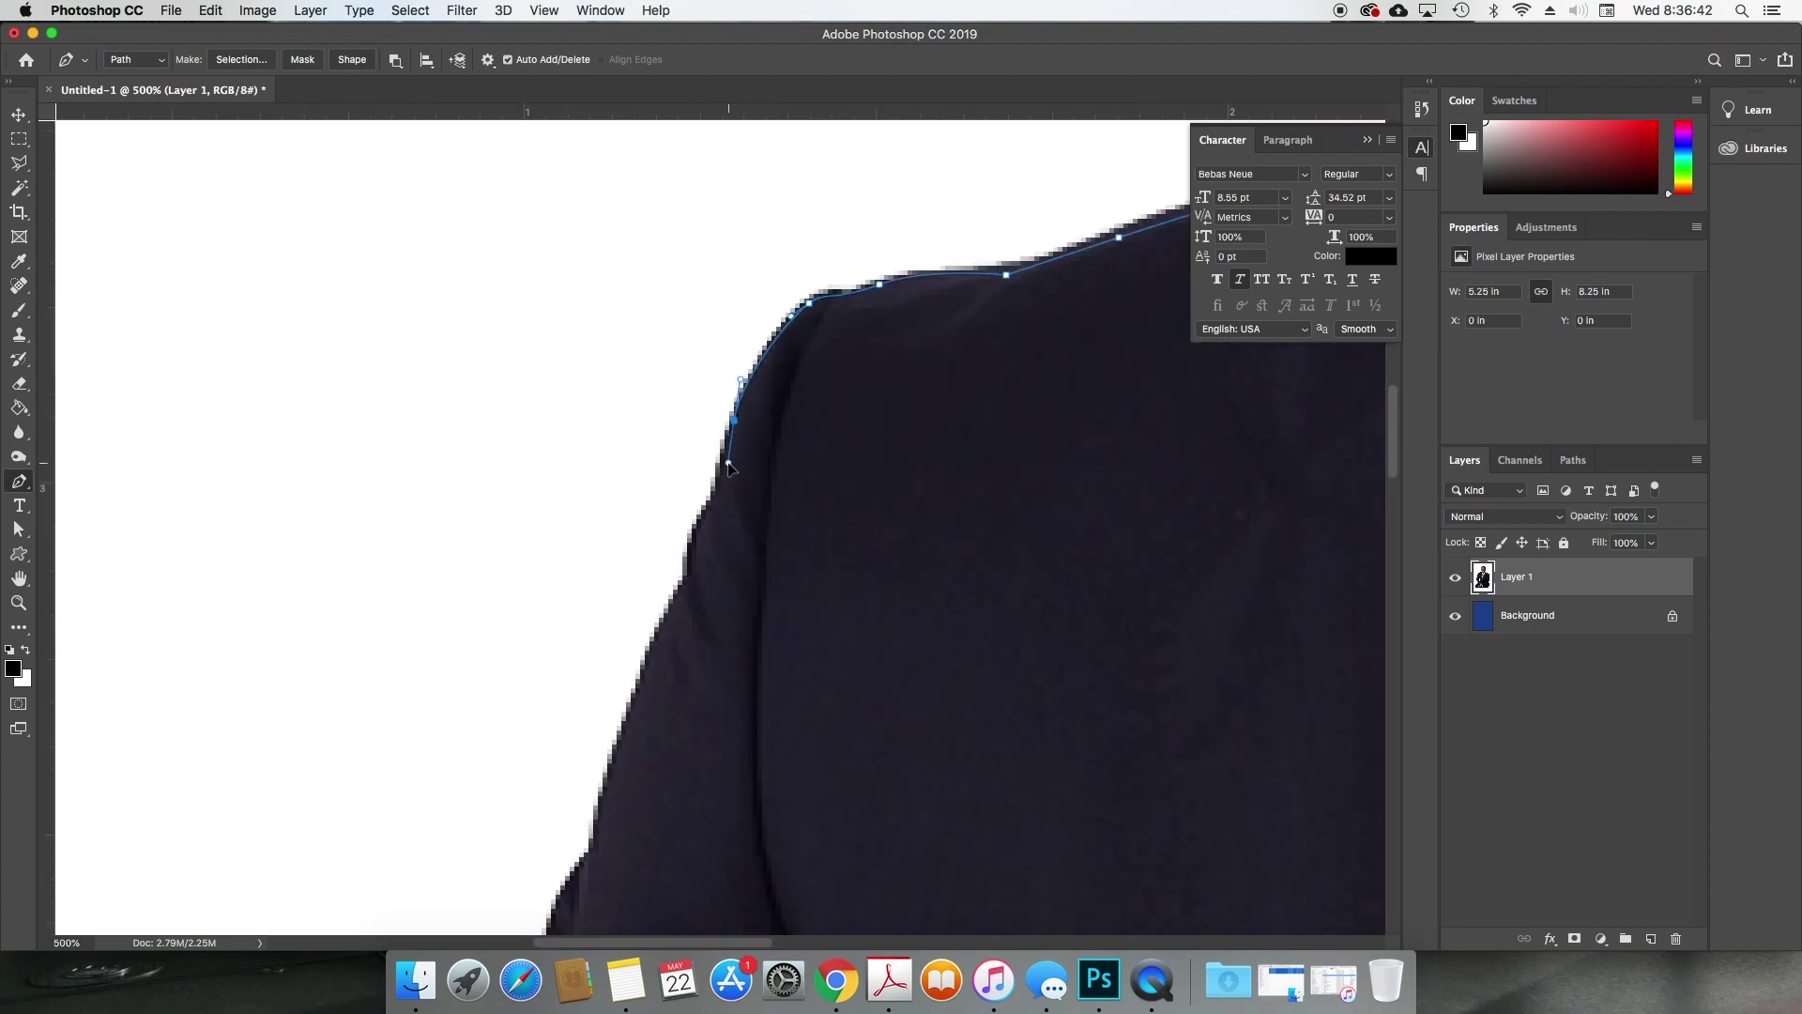
pyautogui.moveTo(697, 547); pyautogui.dragTo(639, 650)
pyautogui.moveTo(622, 740); pyautogui.dragTo(611, 778)
pyautogui.scroll(-5, 783, 567)
pyautogui.hscroll(-3, 784, 567)
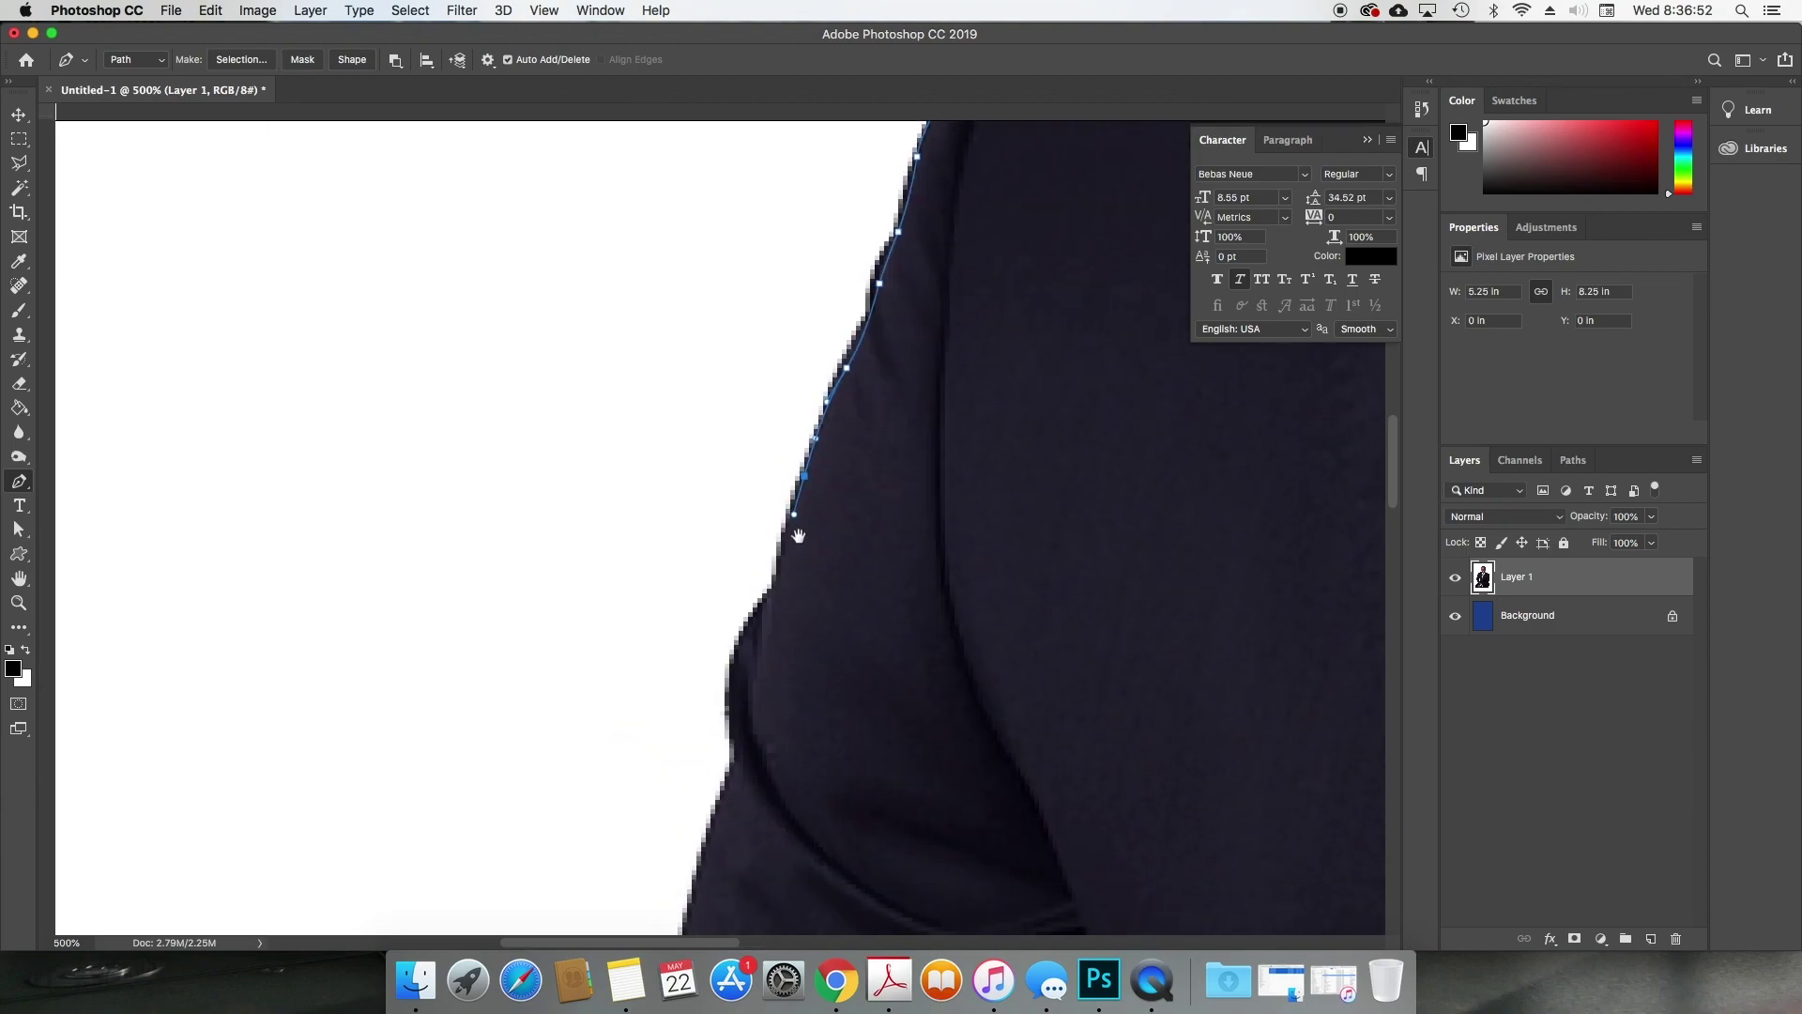
pyautogui.moveTo(772, 593); pyautogui.dragTo(770, 613)
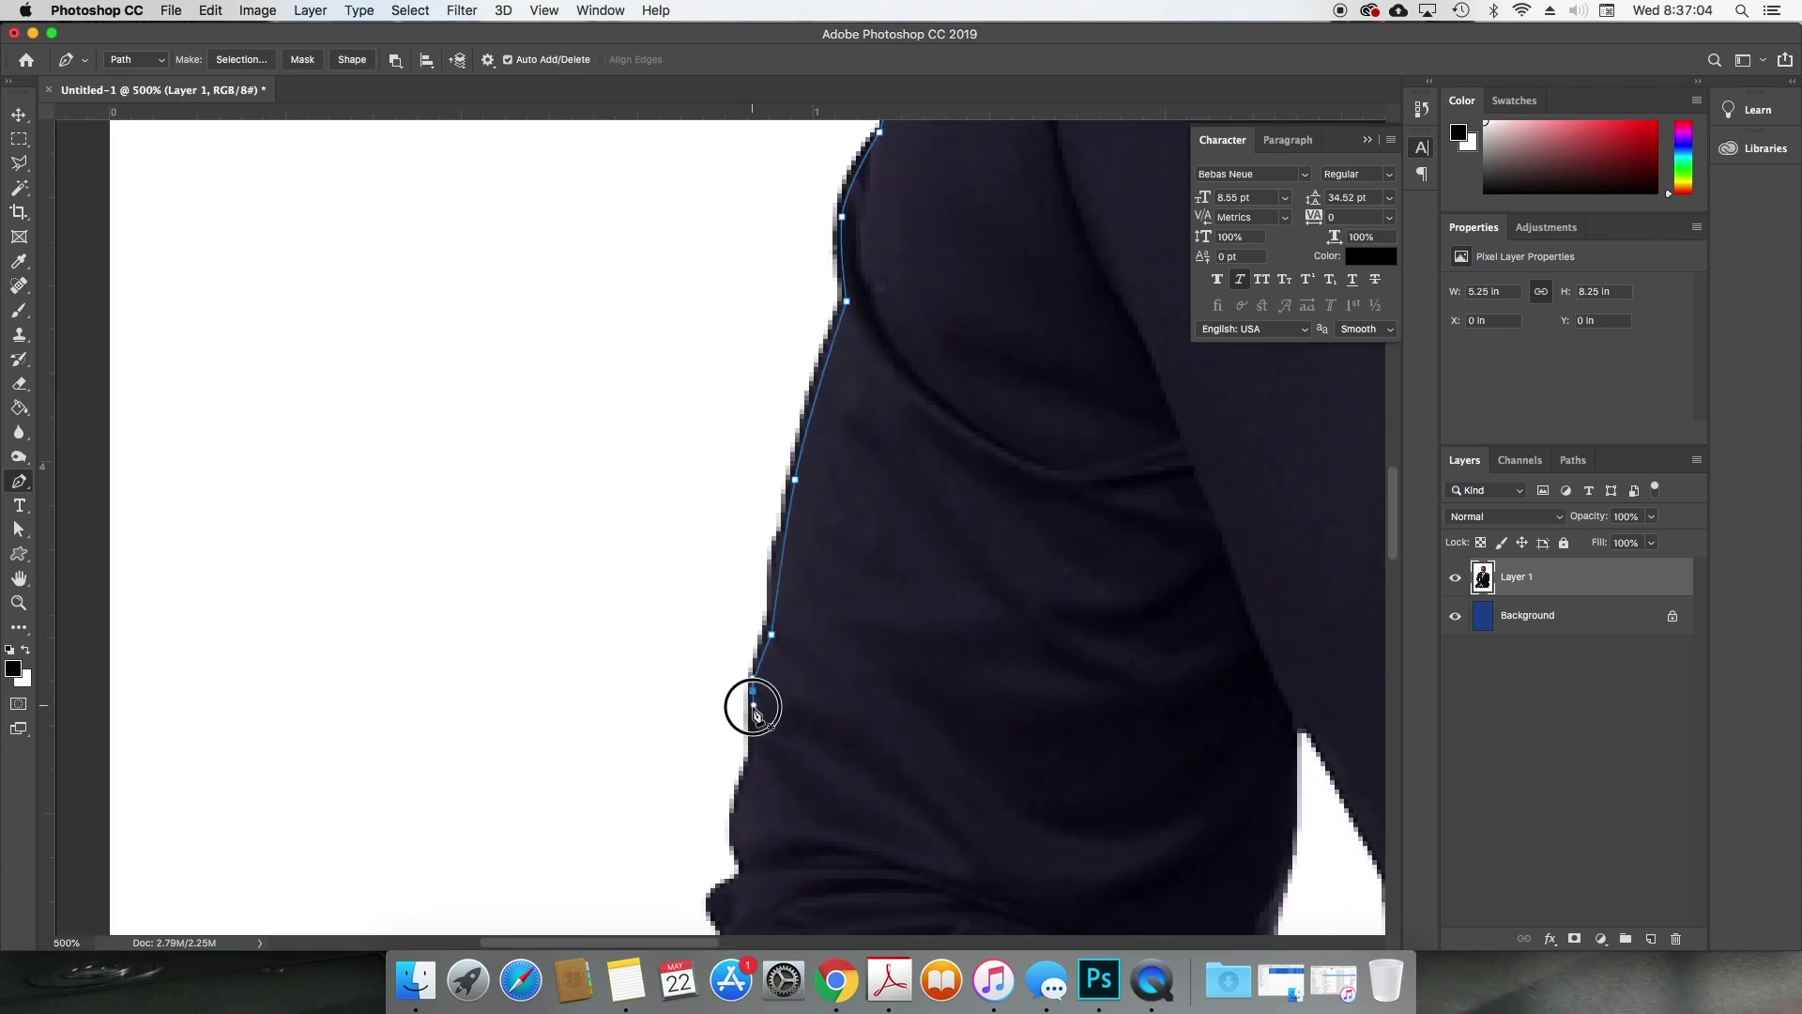
# Step: Trace Pen anchors down the sleeve, past the cuff and along the photo's bottom edge
pyautogui.scroll(-2, 748, 704)
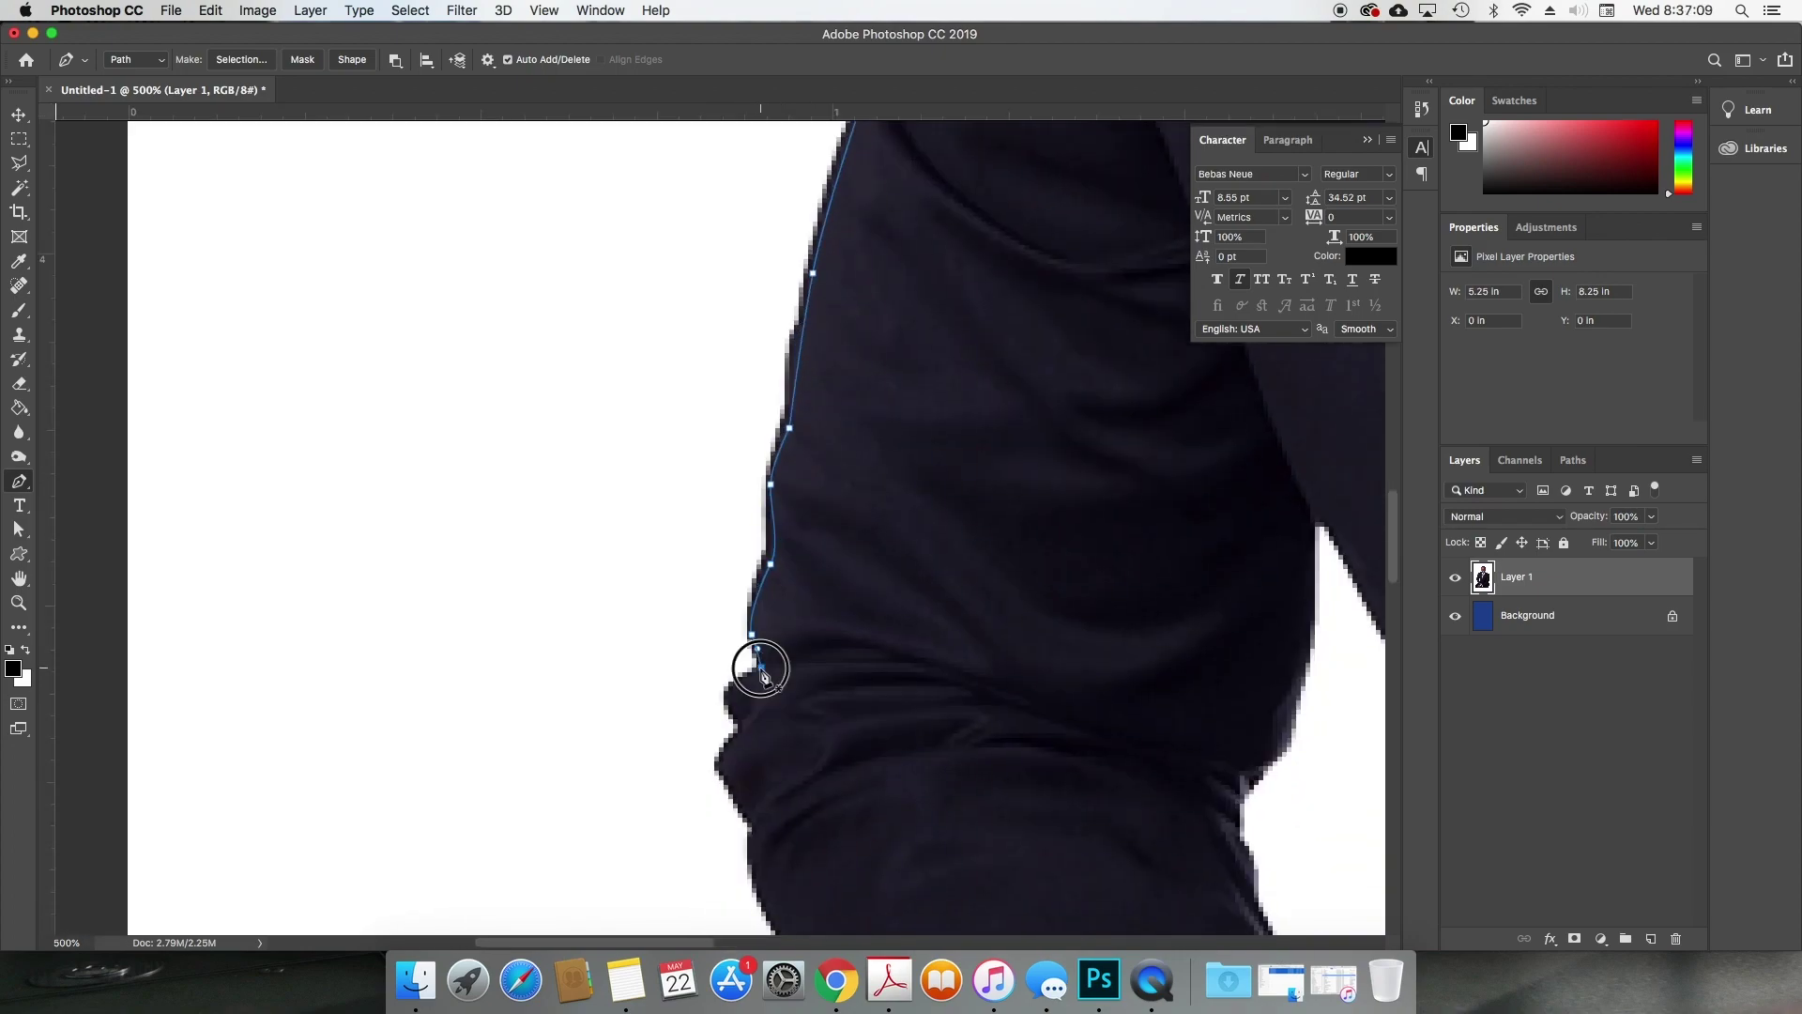
pyautogui.moveTo(730, 701); pyautogui.dragTo(730, 781)
pyautogui.click(757, 828)
pyautogui.scroll(-5, 765, 835)
pyautogui.moveTo(774, 700); pyautogui.dragTo(850, 808)
pyautogui.click(780, 658)
pyautogui.click(855, 820)
pyautogui.scroll(-3, 875, 832)
pyautogui.moveTo(939, 766)
pyautogui.mouseDown()
pyautogui.moveTo(956, 790)
pyautogui.moveTo(938, 758)
pyautogui.mouseUp()
pyautogui.scroll(-2, 956, 790)
pyautogui.scroll(-8, 959, 763)
pyautogui.click(1026, 435)
pyautogui.moveTo(928, 552); pyautogui.dragTo(883, 593)
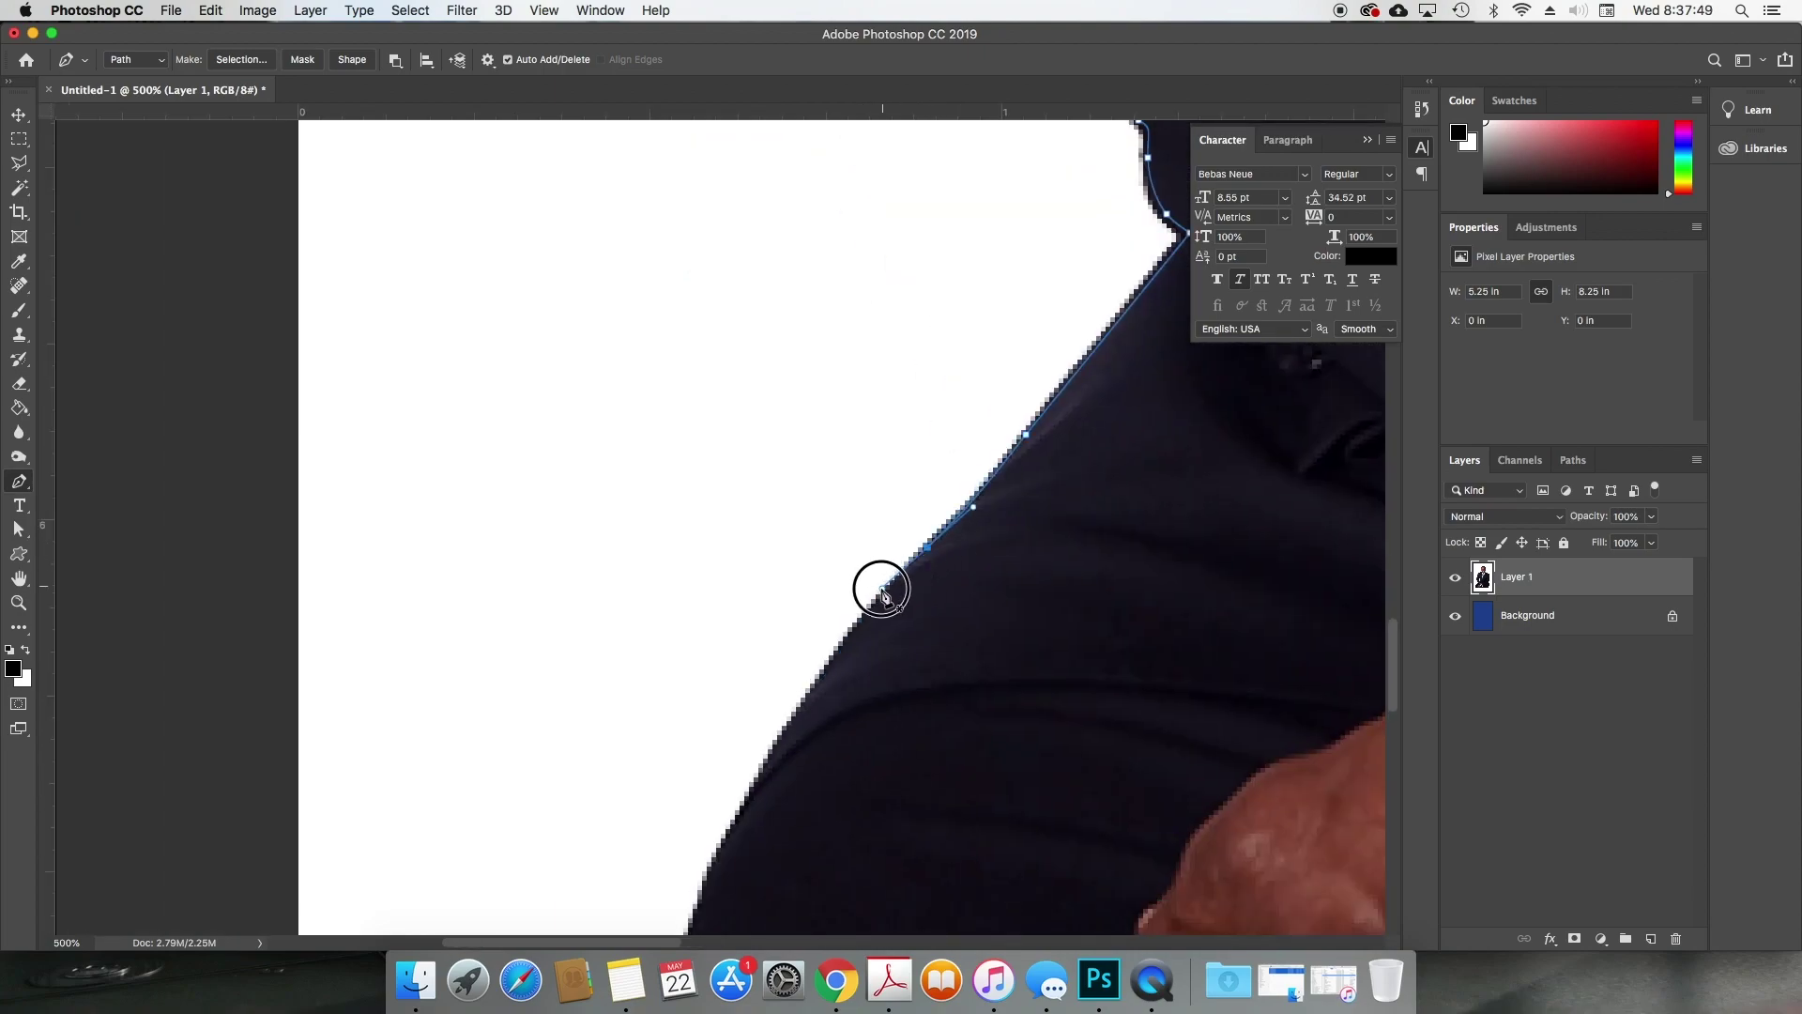
pyautogui.moveTo(805, 702); pyautogui.dragTo(769, 768)
pyautogui.scroll(-8, 781, 787)
pyautogui.moveTo(756, 477); pyautogui.dragTo(748, 541)
pyautogui.moveTo(696, 692); pyautogui.dragTo(688, 741)
pyautogui.click(677, 803)
# Step: Continue the outline to the right corner and up the right side of the jacket
pyautogui.hscroll(20, 684, 808)
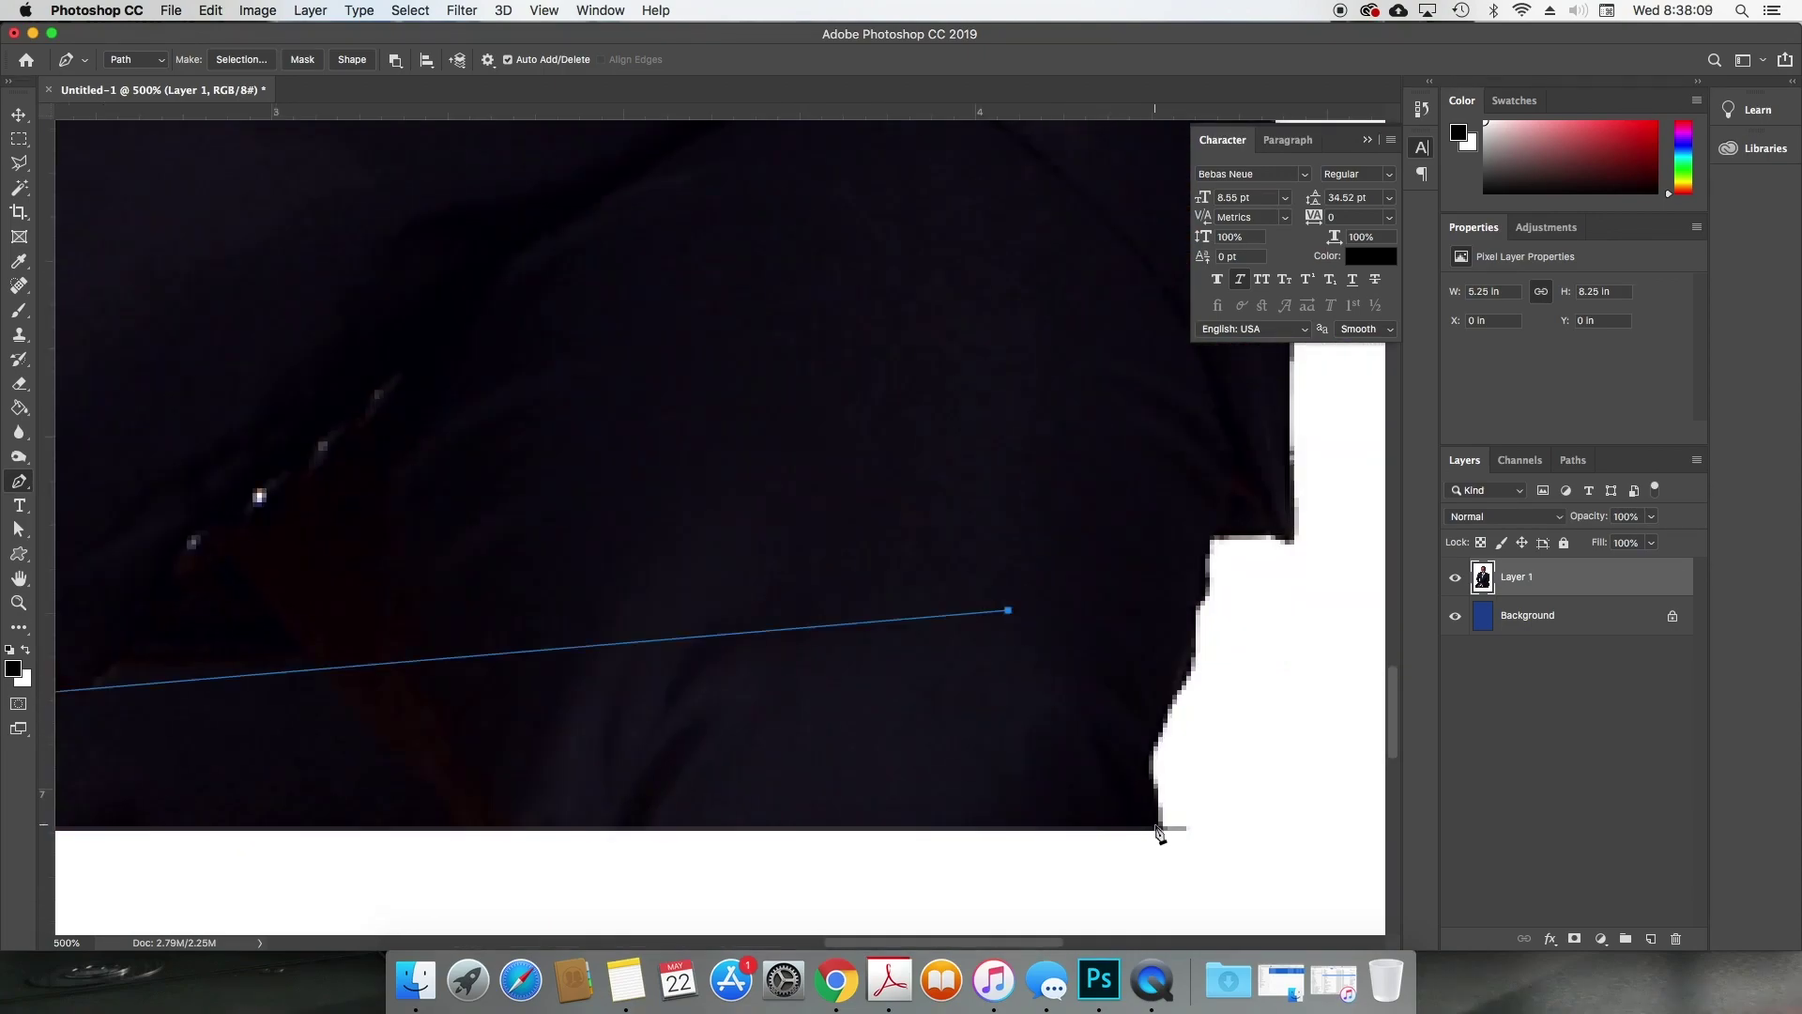
pyautogui.click(1154, 827)
pyautogui.moveTo(1153, 779); pyautogui.dragTo(1145, 747)
pyautogui.moveTo(1173, 699); pyautogui.dragTo(1197, 591)
pyautogui.moveTo(1205, 575); pyautogui.dragTo(1199, 536)
pyautogui.click(1211, 520)
pyautogui.click(1289, 532)
pyautogui.scroll(4, 1291, 372)
pyautogui.moveTo(1261, 459); pyautogui.dragTo(1260, 406)
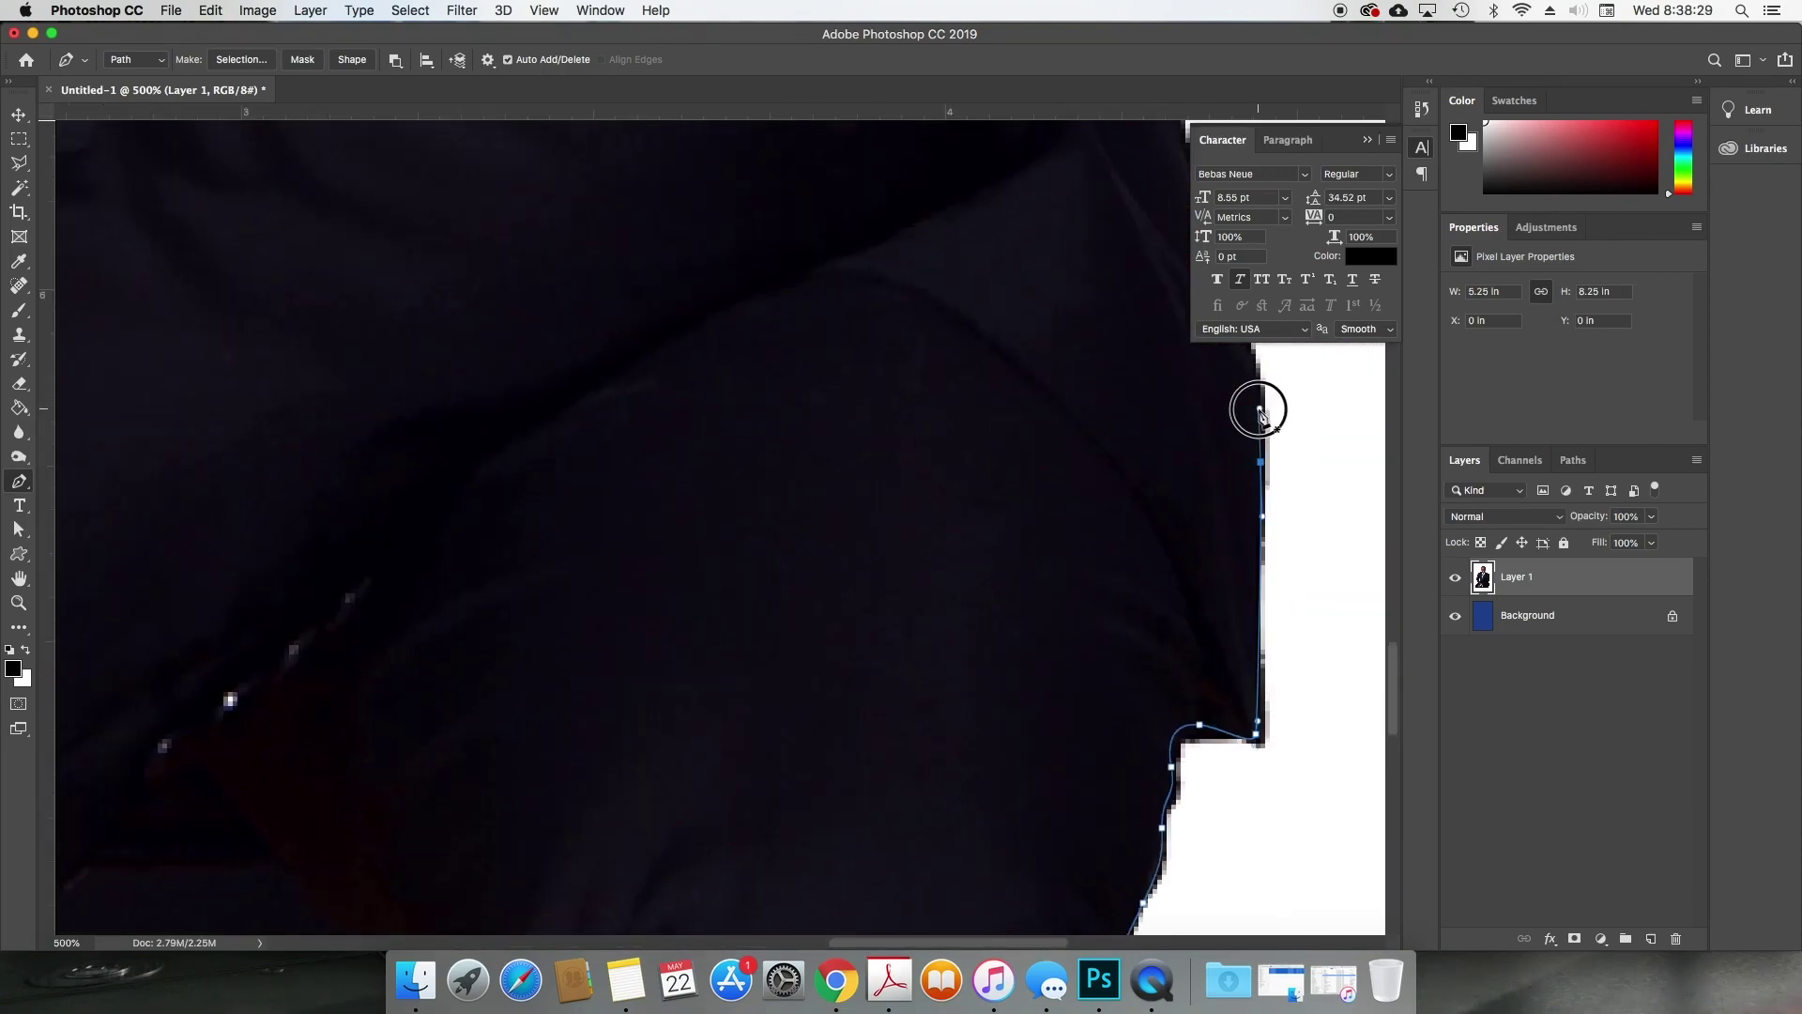
pyautogui.scroll(6, 1260, 406)
pyautogui.moveTo(1297, 662); pyautogui.dragTo(1280, 625)
pyautogui.moveTo(1246, 472); pyautogui.dragTo(1225, 391)
pyautogui.scroll(4, 1228, 392)
pyautogui.moveTo(1284, 473); pyautogui.dragTo(1280, 419)
pyautogui.scroll(4, 1280, 419)
pyautogui.scroll(5, 1247, 422)
pyautogui.moveTo(1157, 594)
pyautogui.mouseDown()
pyautogui.moveTo(1174, 539)
pyautogui.moveTo(1148, 510)
pyautogui.mouseUp()
pyautogui.scroll(6, 1174, 539)
pyautogui.moveTo(1133, 411); pyautogui.dragTo(1131, 362)
pyautogui.moveTo(1162, 280); pyautogui.dragTo(1162, 264)
pyautogui.moveTo(1129, 222); pyautogui.dragTo(1130, 165)
pyautogui.scroll(7, 1130, 165)
pyautogui.moveTo(1103, 318); pyautogui.dragTo(1113, 290)
pyautogui.scroll(5, 1112, 290)
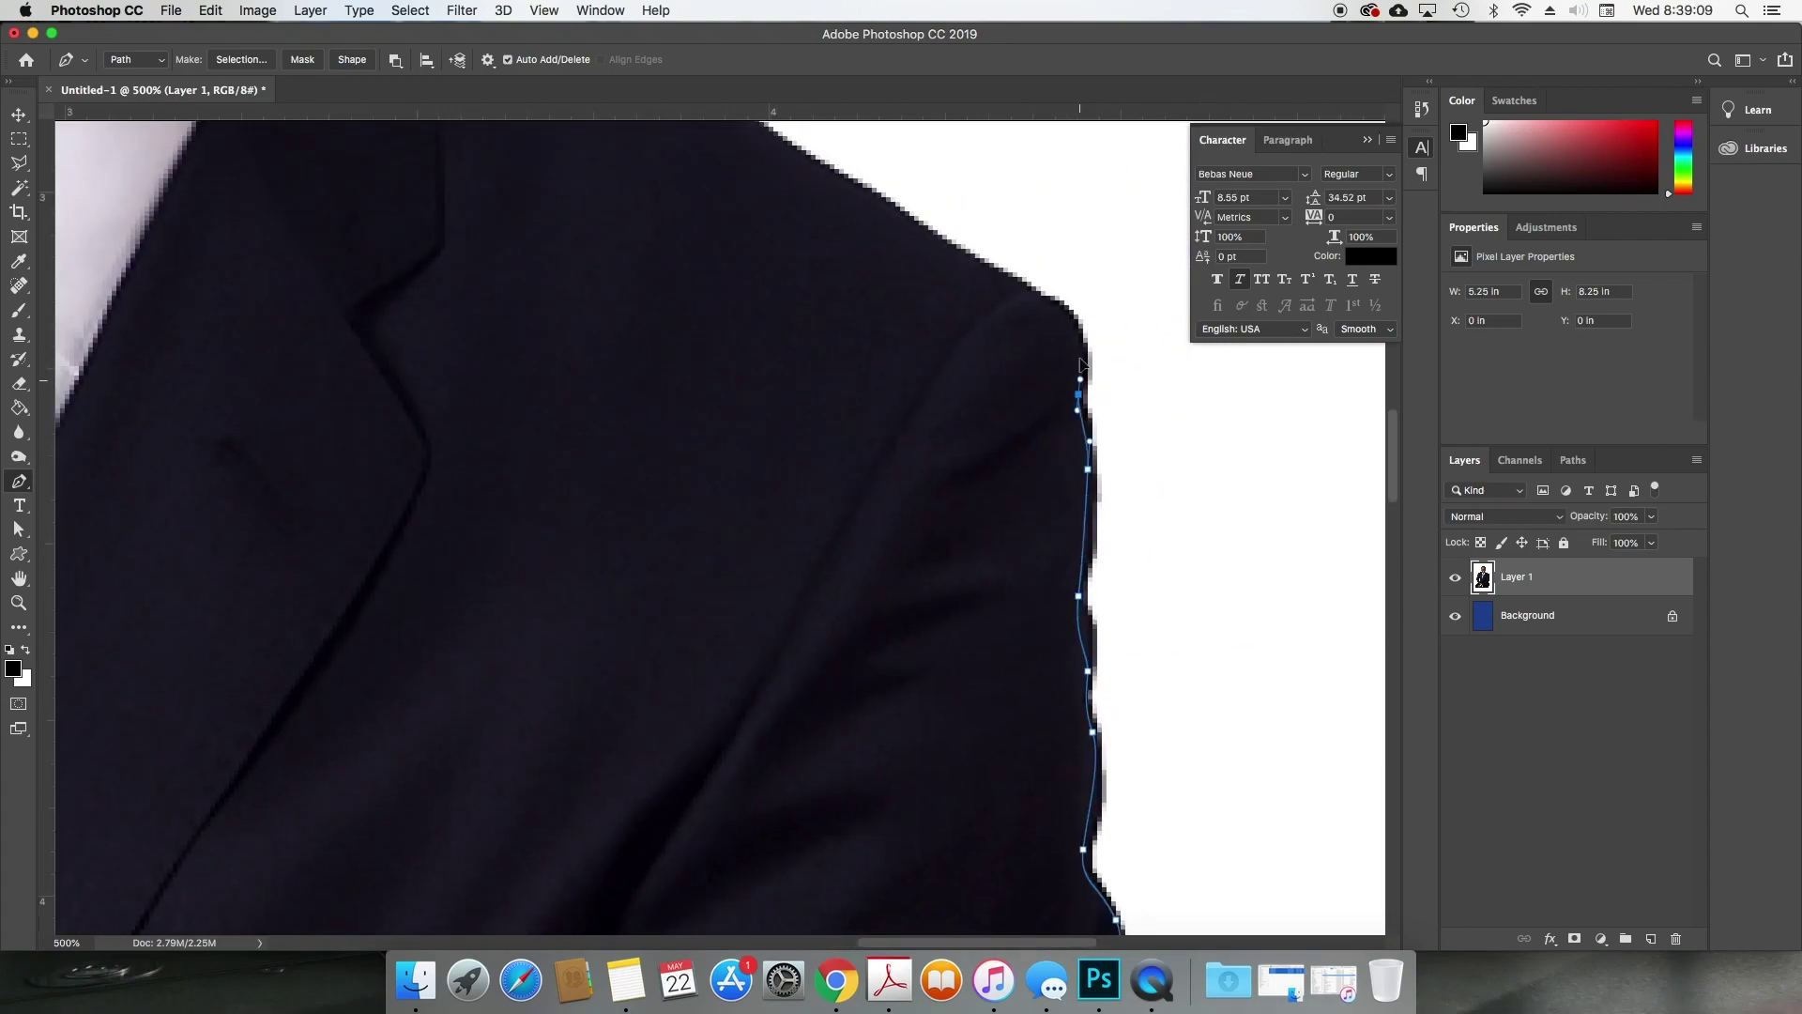
pyautogui.scroll(3, 1080, 376)
pyautogui.moveTo(891, 299); pyautogui.dragTo(852, 266)
pyautogui.moveTo(741, 205); pyautogui.dragTo(711, 185)
pyautogui.scroll(5, 710, 185)
pyautogui.moveTo(941, 402); pyautogui.dragTo(911, 399)
# Step: Trace the outline along the collar up to the neck
pyautogui.click(824, 370)
pyautogui.scroll(6, 824, 370)
pyautogui.moveTo(947, 586); pyautogui.dragTo(922, 546)
pyautogui.click(909, 530)
pyautogui.click(910, 483)
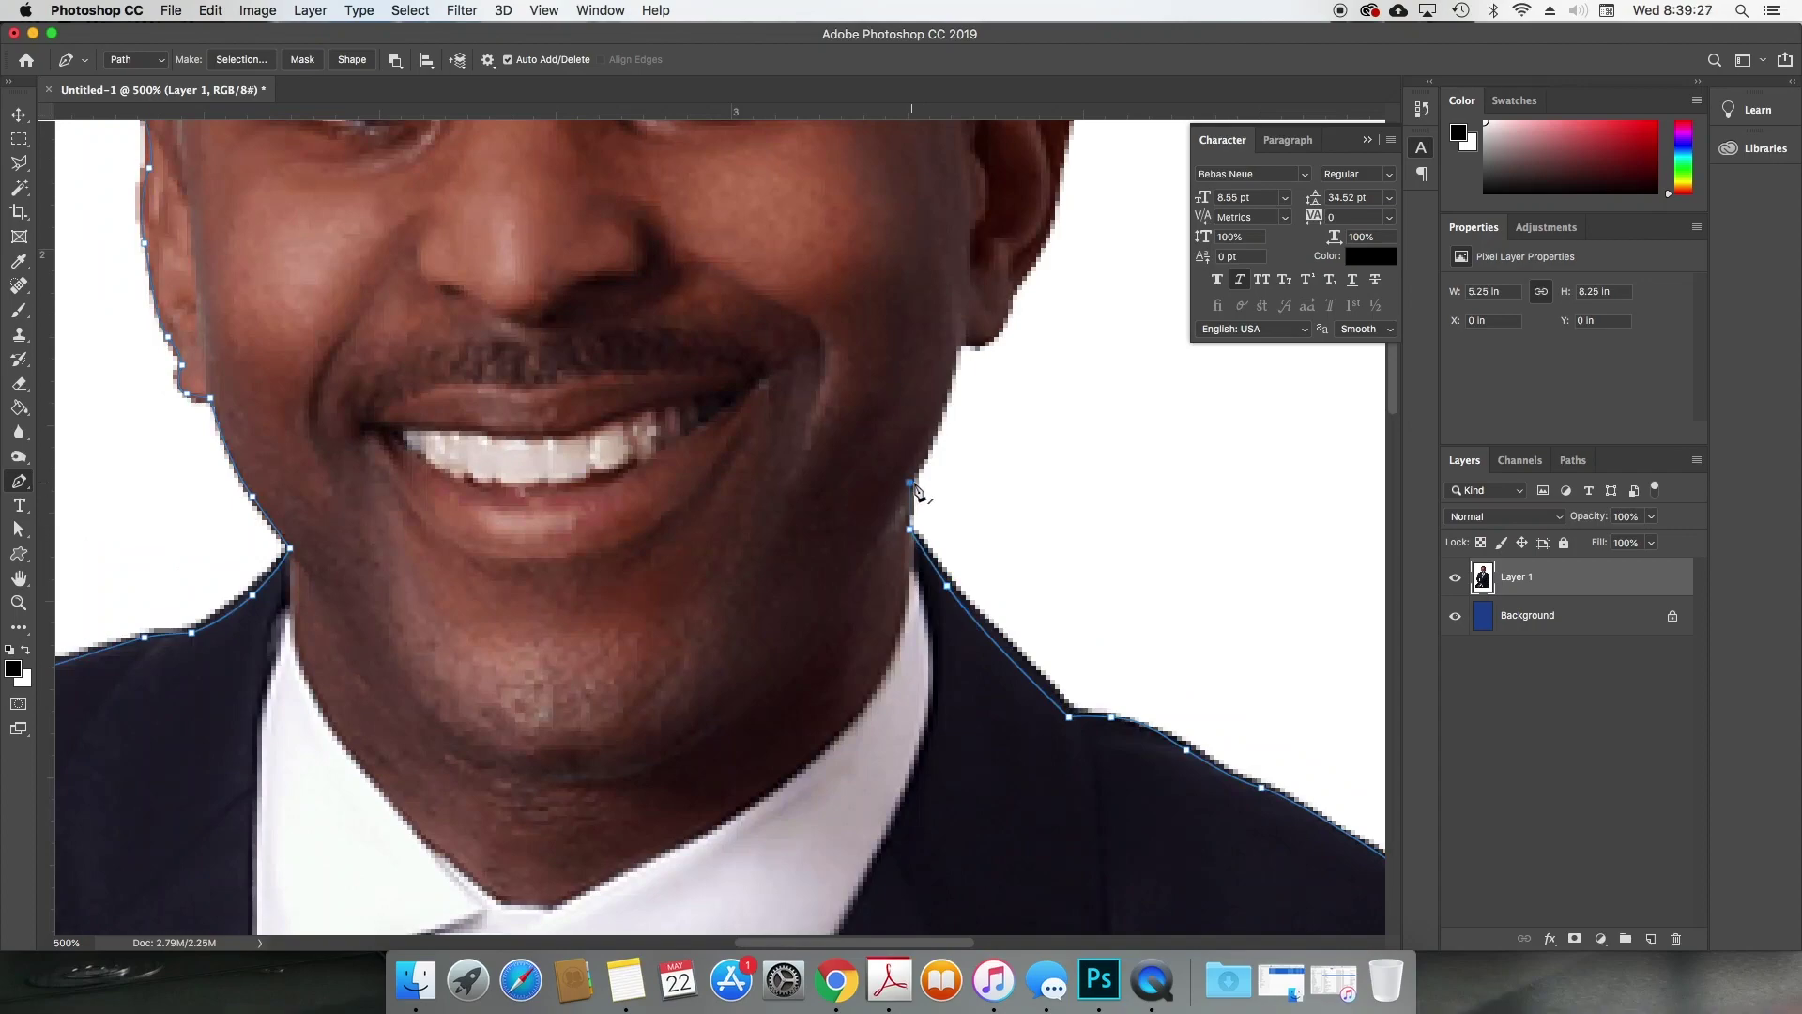
# Step: Curve the outline up the jaw, redoing the misplaced curve, and zoomed in to add the jaw's top point
pyautogui.moveTo(944, 384); pyautogui.dragTo(956, 346)
pyautogui.press('super+z')
pyautogui.moveTo(928, 443); pyautogui.dragTo(939, 415)
pyautogui.press('super+equal')
pyautogui.press('super+equal')
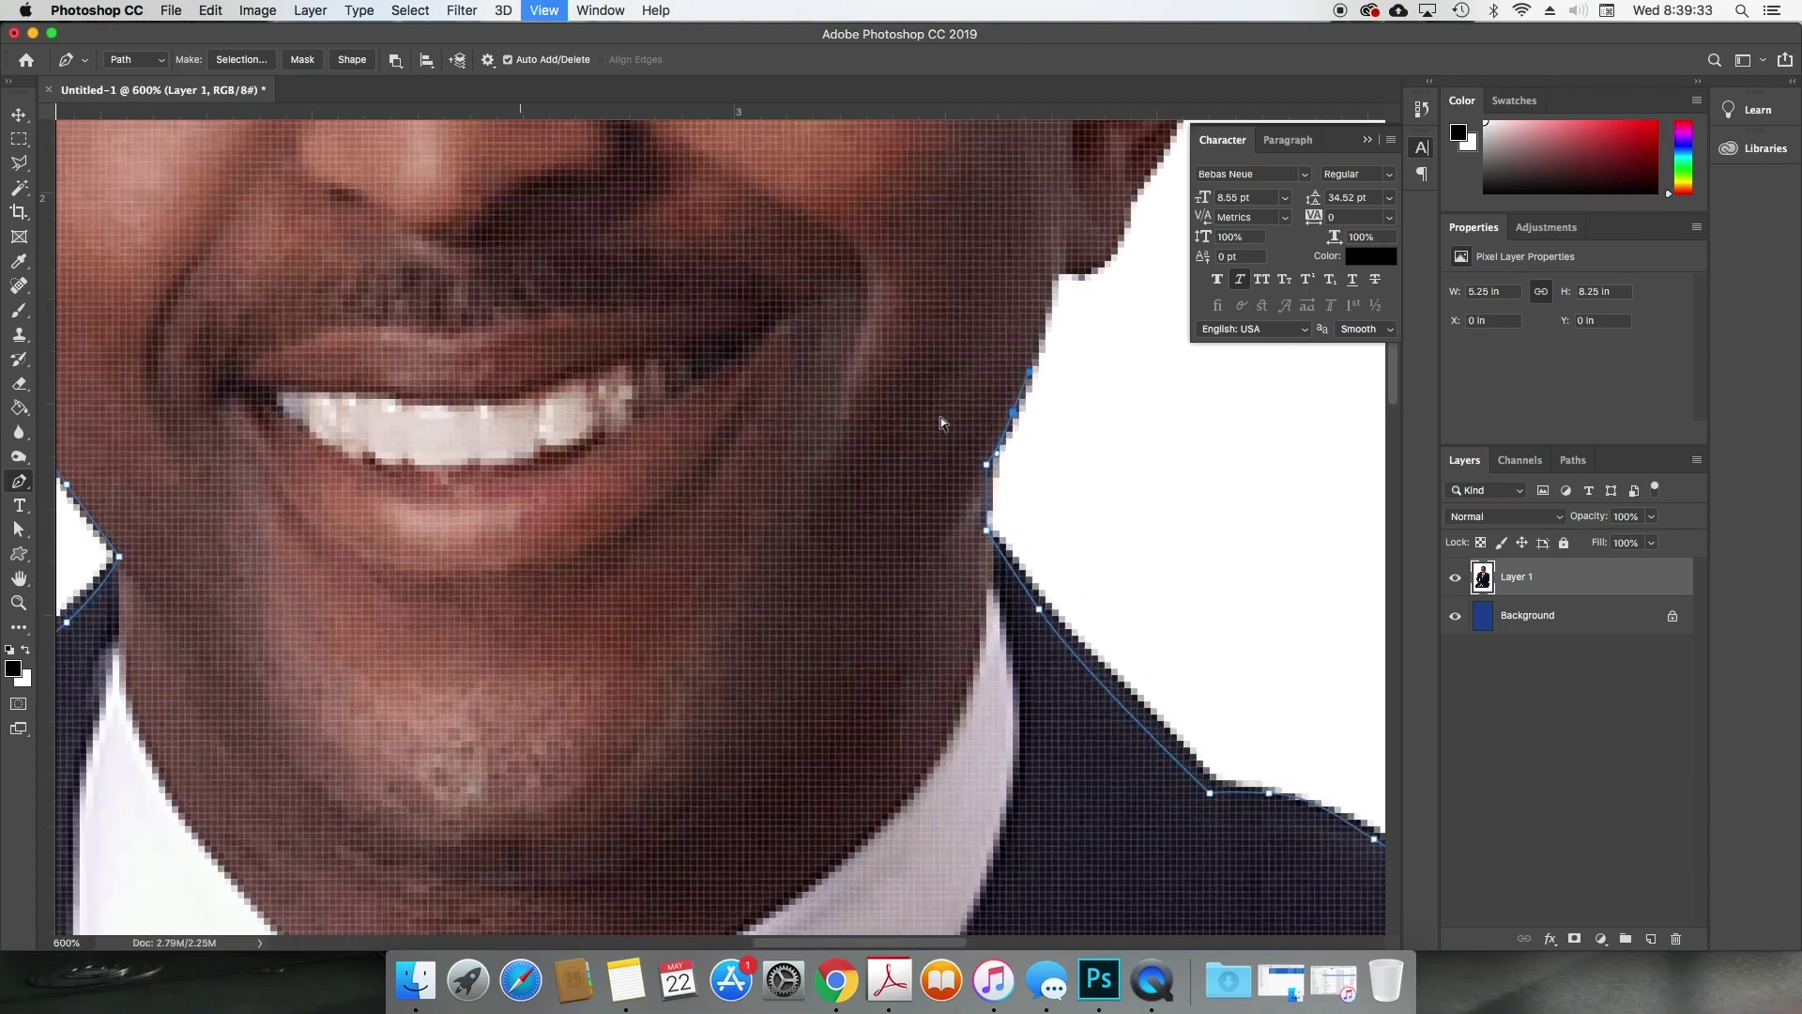
pyautogui.moveTo(1045, 301); pyautogui.dragTo(1123, 227)
pyautogui.click(1052, 267)
# Step: Add curved anchors below, up and over the edge of the ear
pyautogui.scroll(5, 957, 435)
pyautogui.hscroll(4, 958, 435)
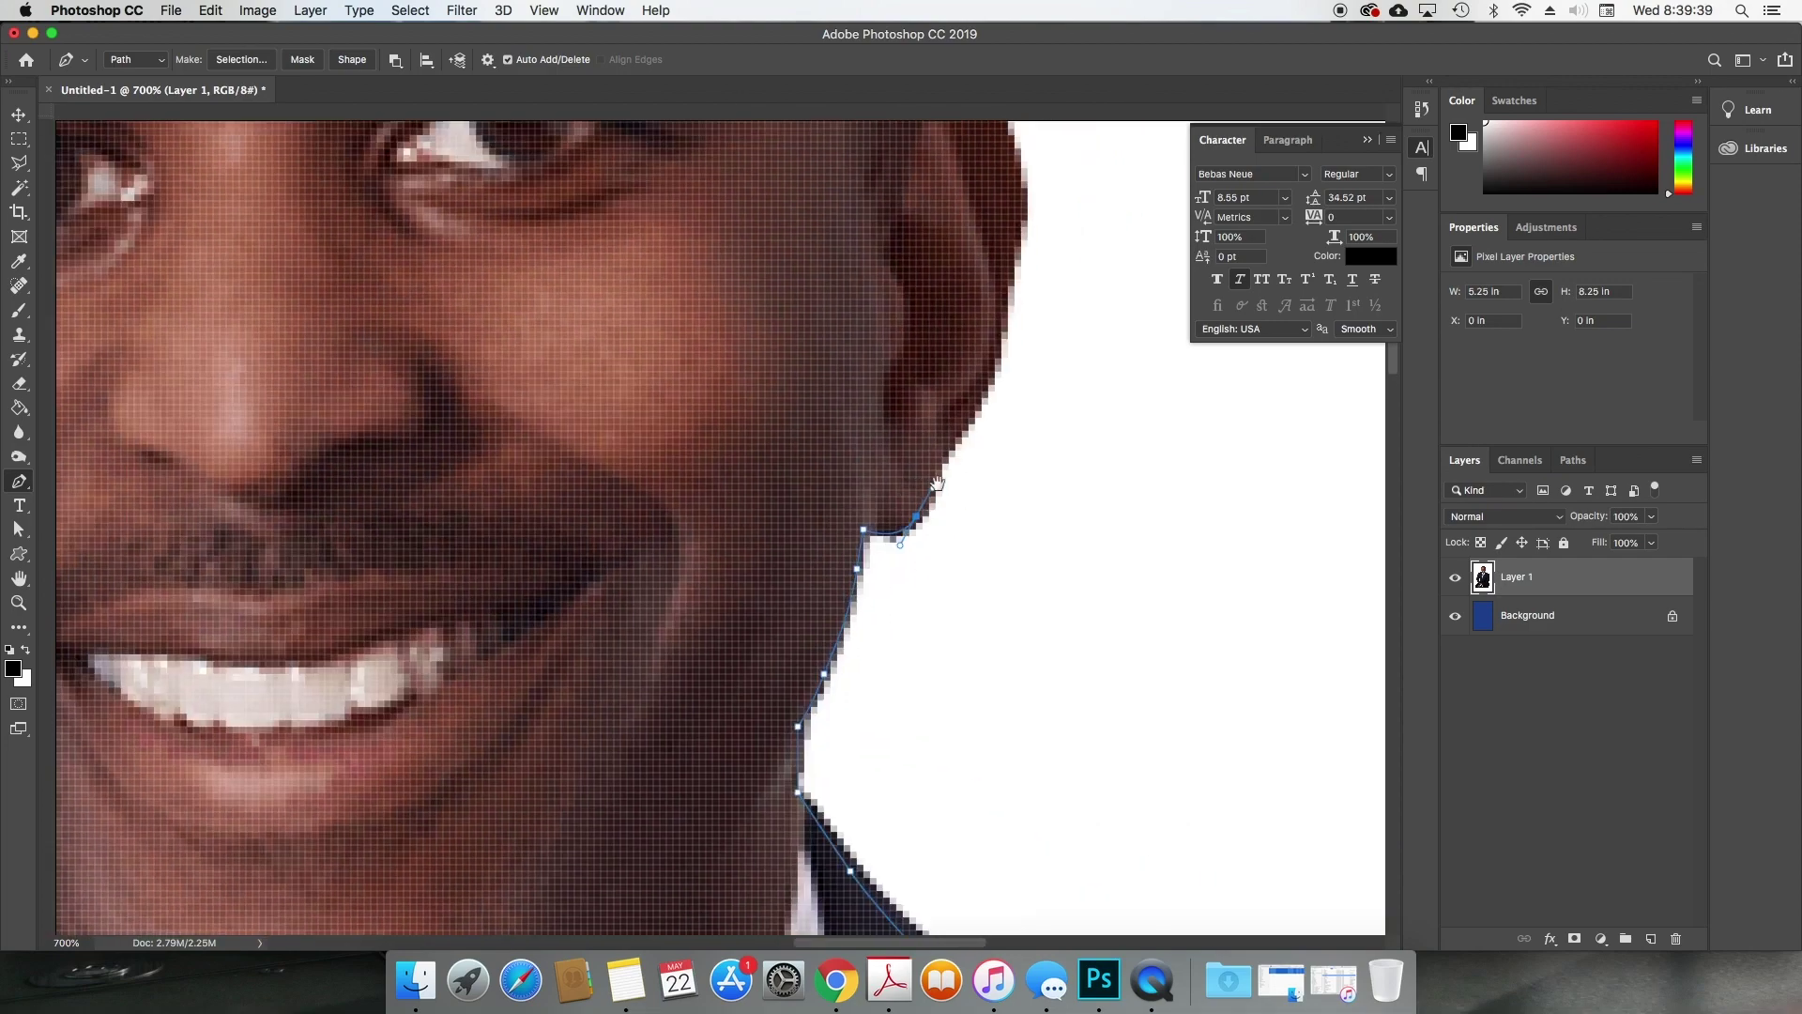
pyautogui.moveTo(943, 456); pyautogui.dragTo(961, 433)
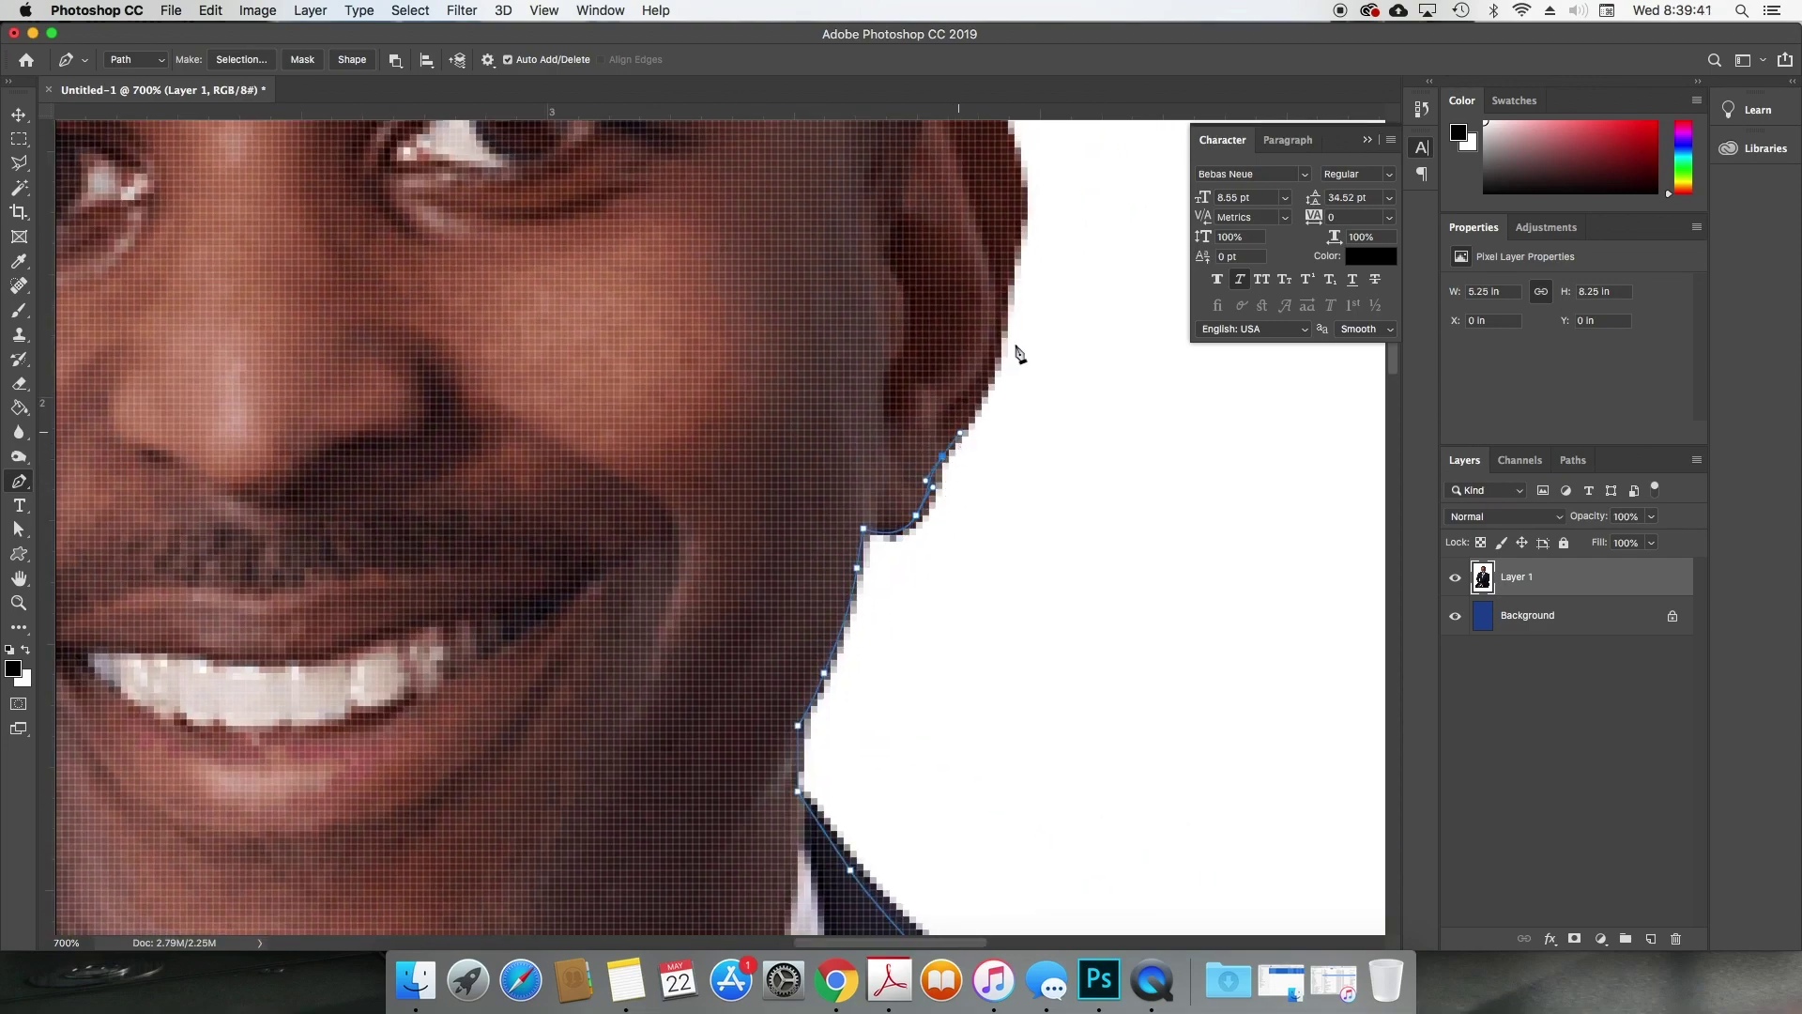
pyautogui.moveTo(1001, 340); pyautogui.dragTo(1012, 290)
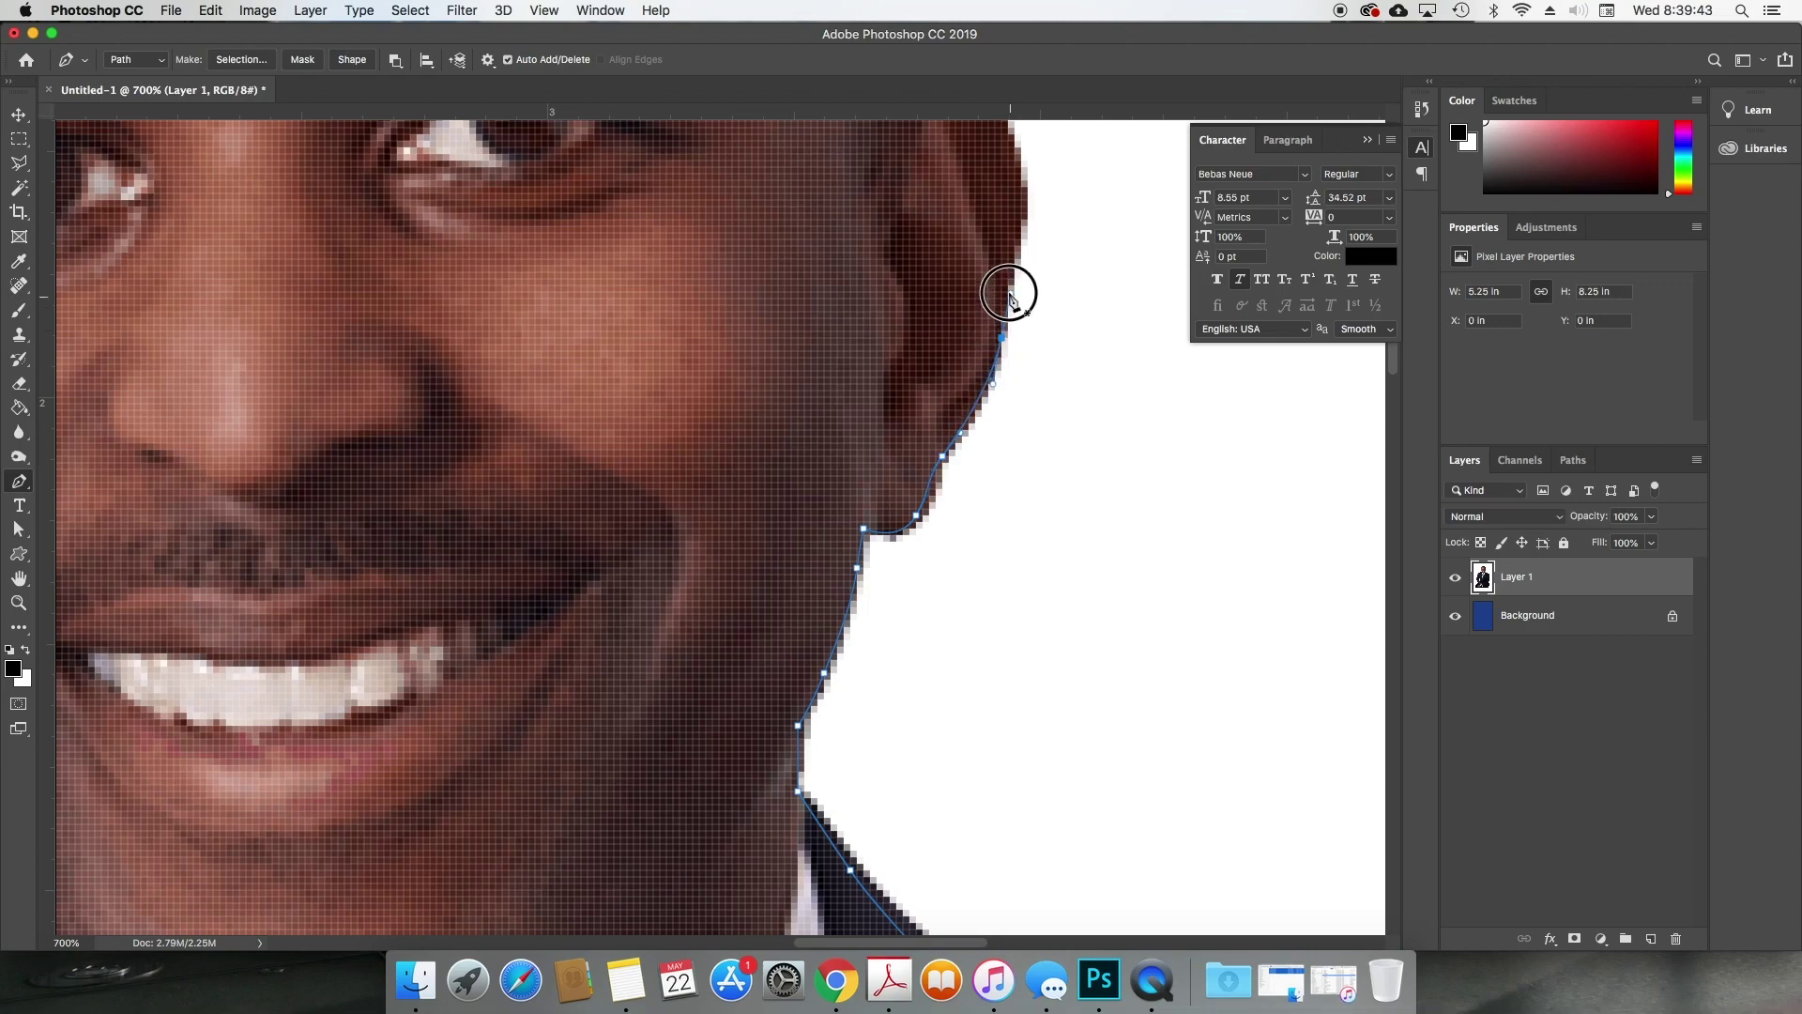
pyautogui.scroll(4, 1014, 313)
pyautogui.hscroll(-1, 1014, 313)
pyautogui.scroll(1, 1035, 504)
pyautogui.moveTo(1036, 536); pyautogui.dragTo(1050, 457)
pyautogui.moveTo(1028, 367); pyautogui.dragTo(967, 292)
pyautogui.click(929, 317)
# Step: Trace over the top of the head, close the path at its start, and zoom to fit
pyautogui.scroll(8, 929, 324)
pyautogui.moveTo(857, 454); pyautogui.dragTo(841, 362)
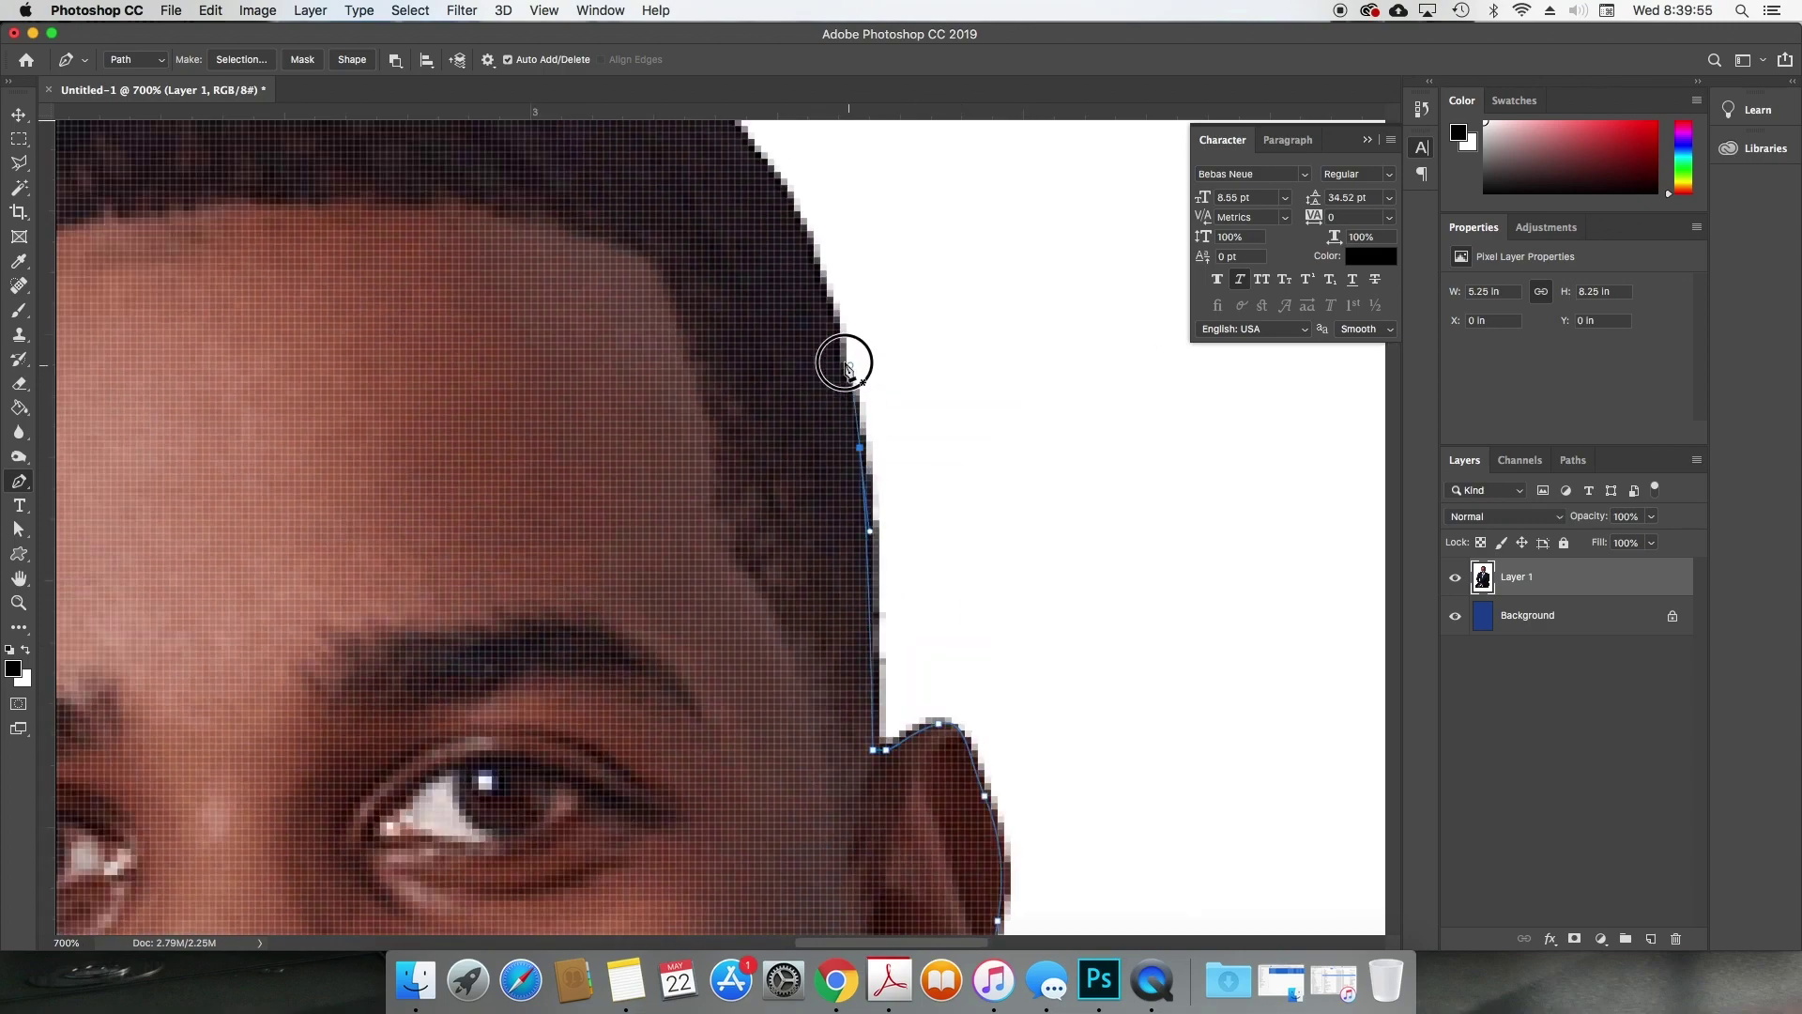
pyautogui.scroll(5, 841, 362)
pyautogui.moveTo(1021, 443); pyautogui.dragTo(991, 387)
pyautogui.moveTo(883, 292); pyautogui.dragTo(831, 253)
pyautogui.moveTo(620, 187); pyautogui.dragTo(545, 171)
pyautogui.moveTo(405, 194); pyautogui.dragTo(363, 216)
pyautogui.hscroll(-8, 362, 219)
pyautogui.scroll(-3, 362, 218)
pyautogui.moveTo(452, 290); pyautogui.dragTo(378, 378)
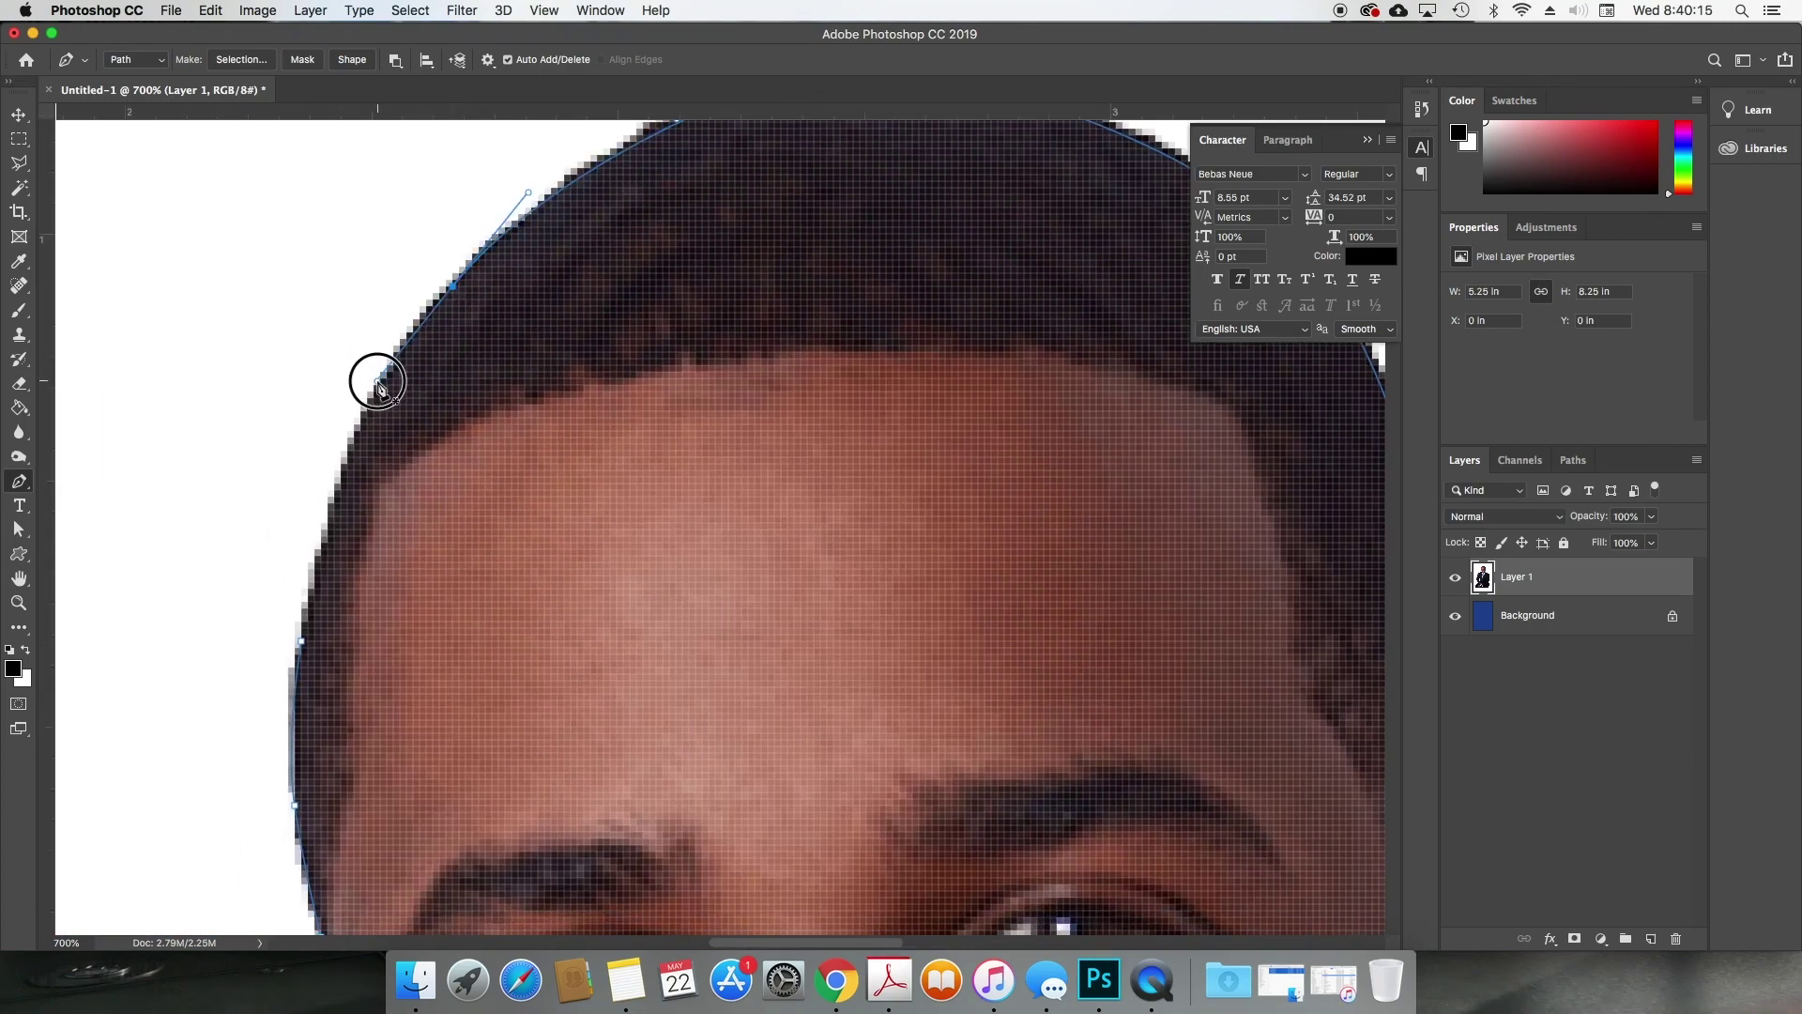
pyautogui.moveTo(309, 646); pyautogui.dragTo(286, 751)
pyautogui.press('super+0')
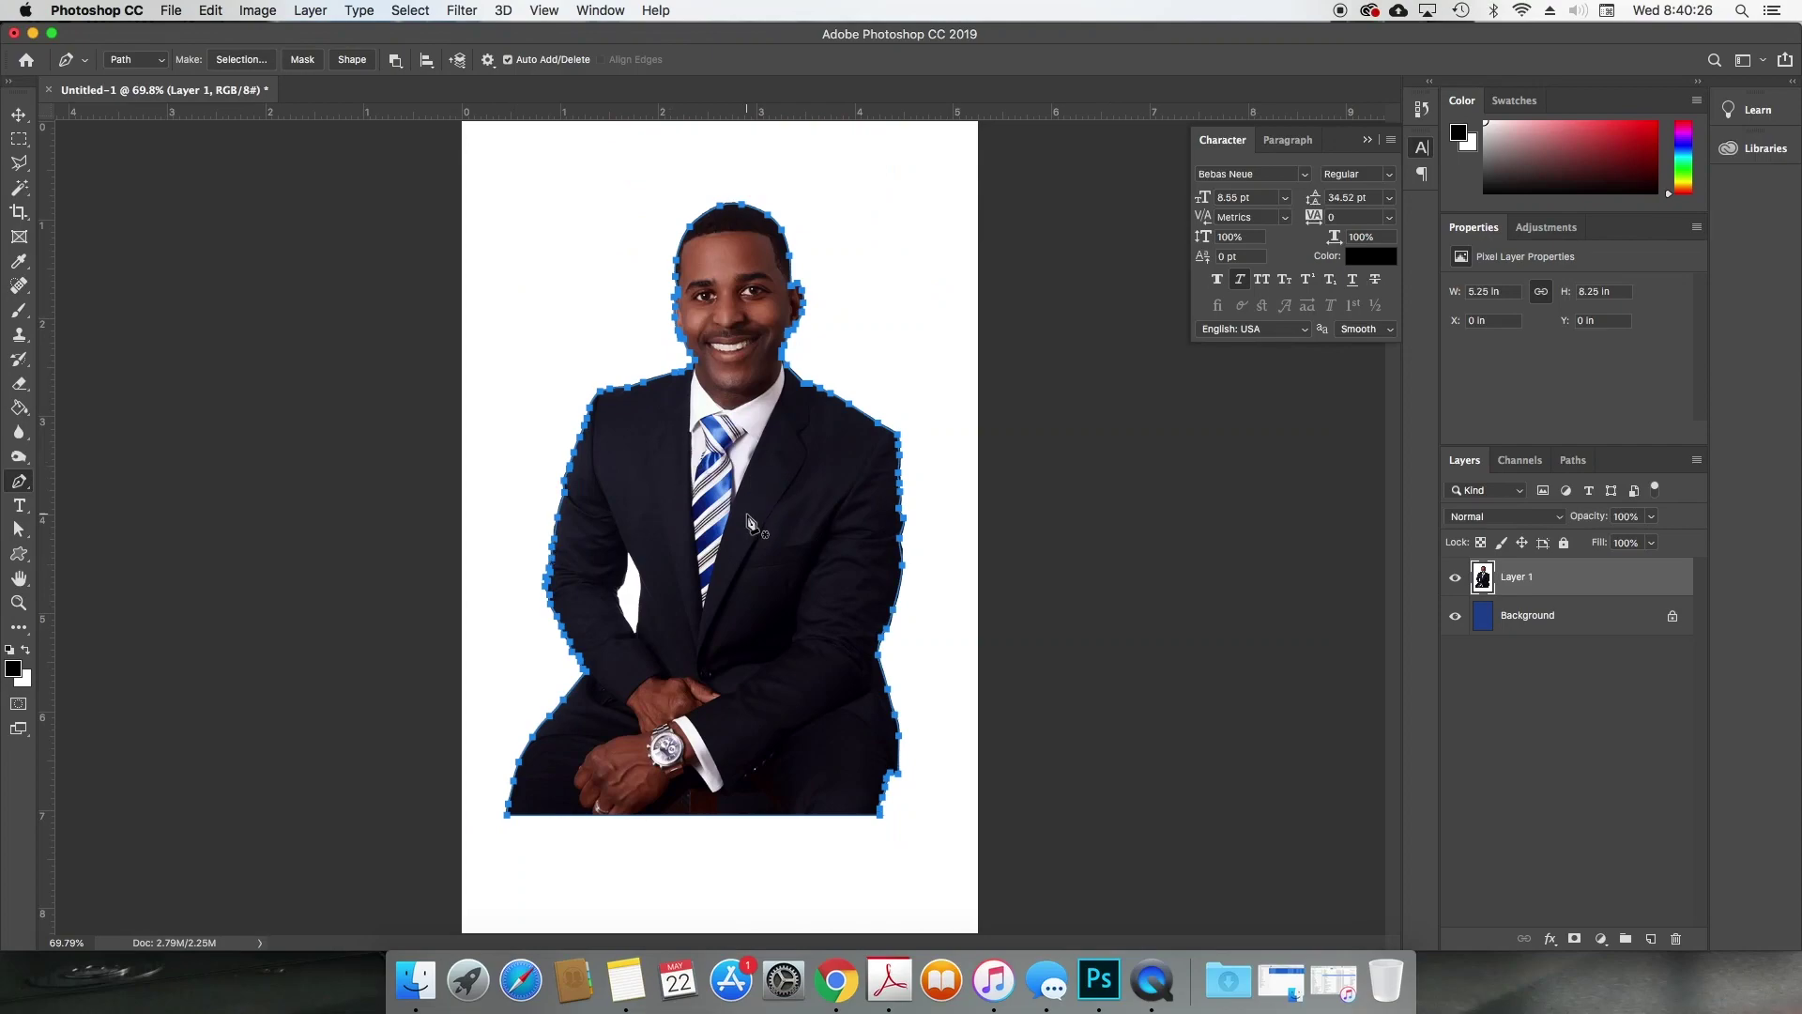
# Step: Turn the path into a selection with no feathering, delete the surrounding white, and deselect
pyautogui.rightClick(748, 515)
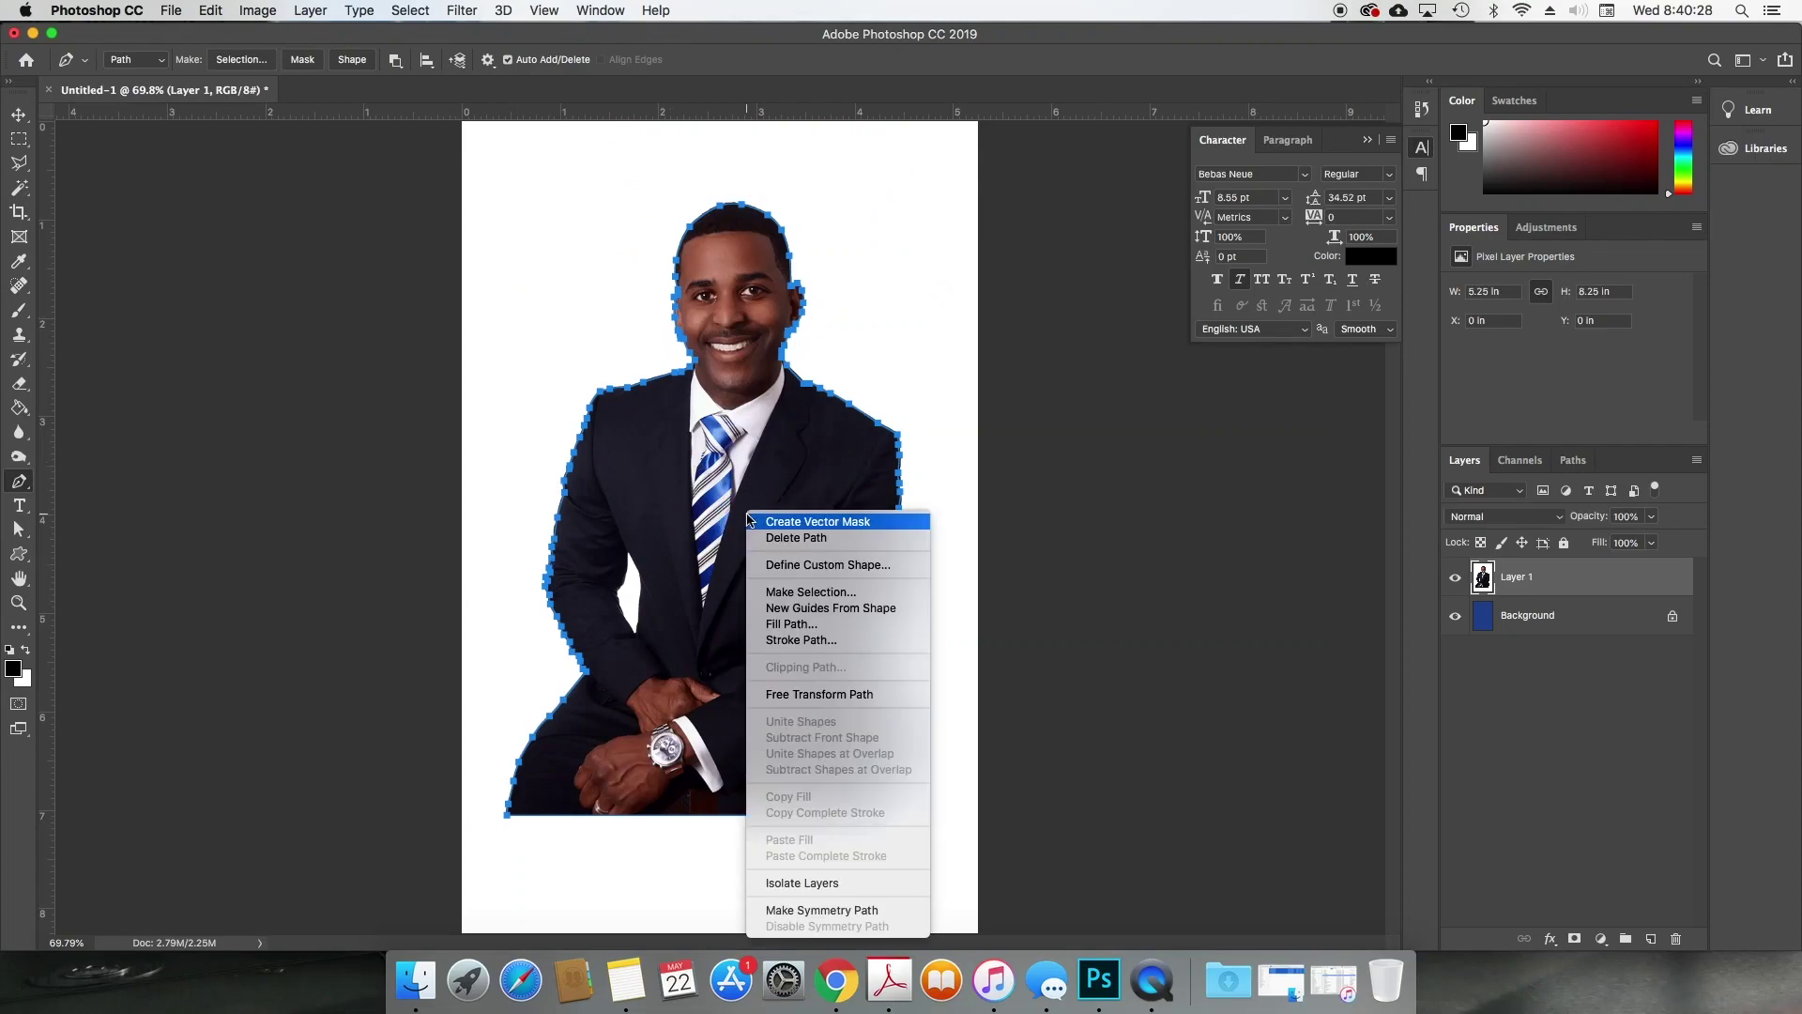
pyautogui.click(780, 593)
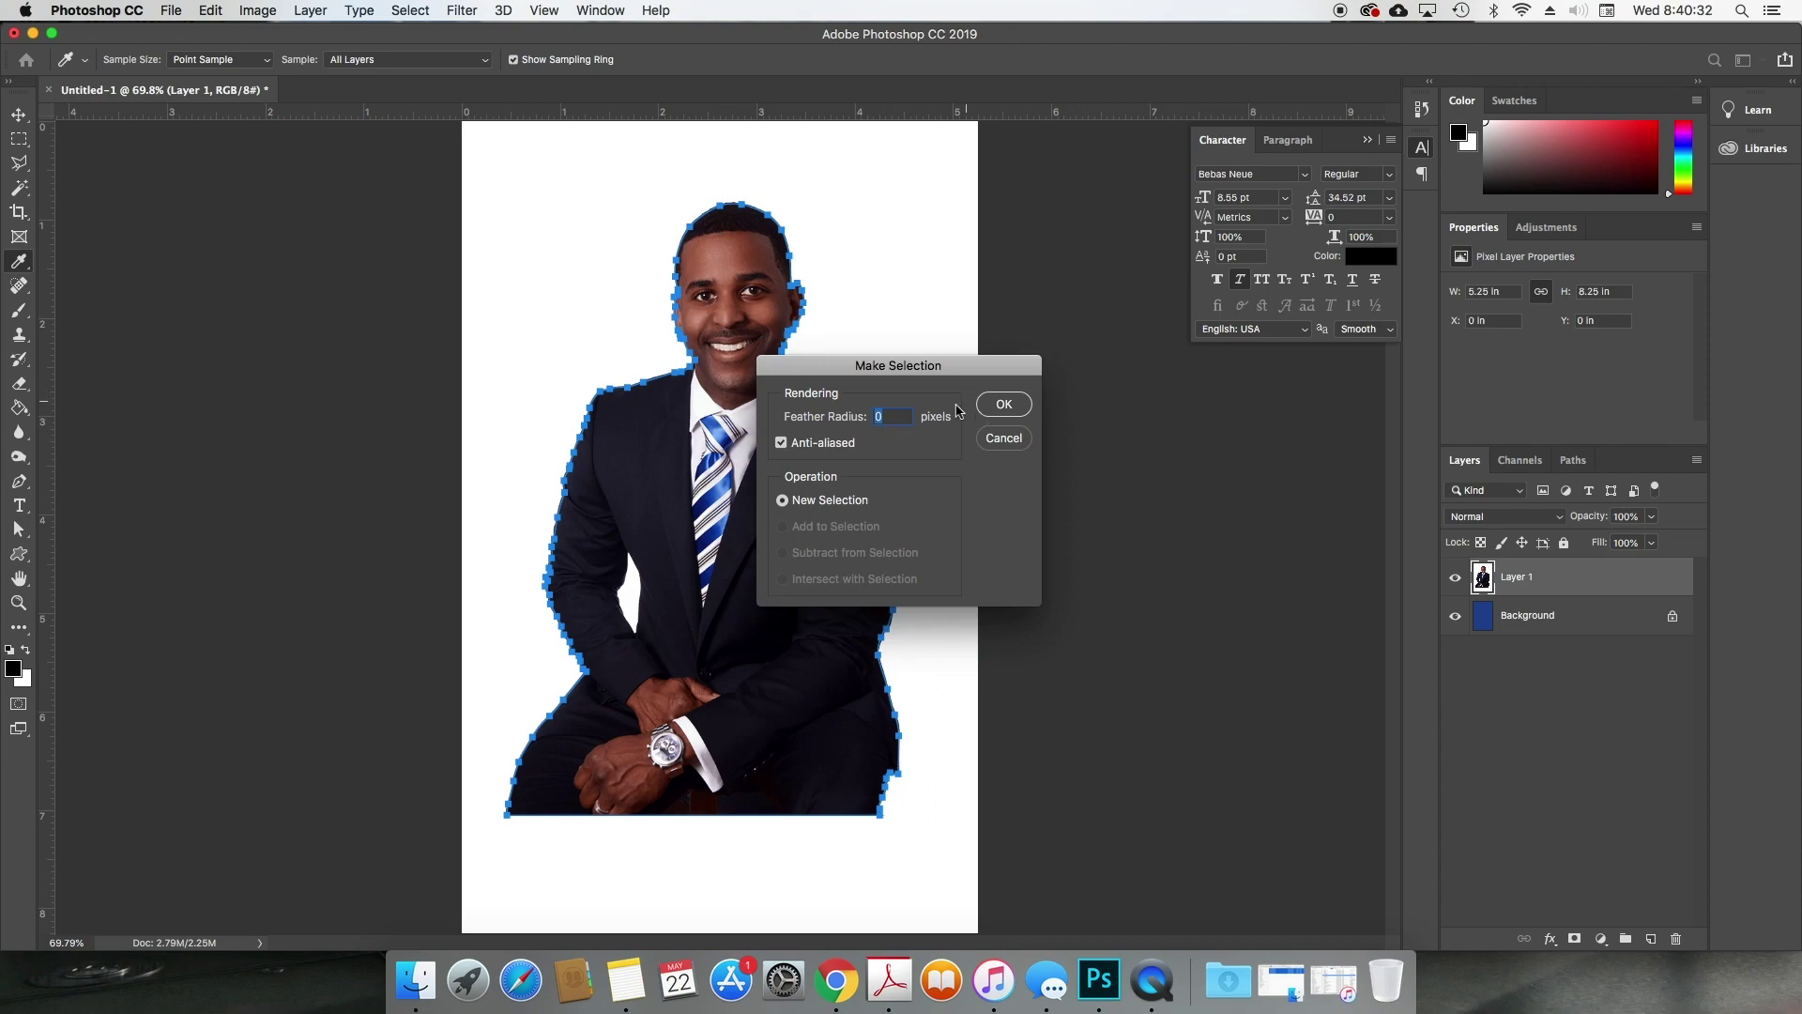
pyautogui.click(1013, 405)
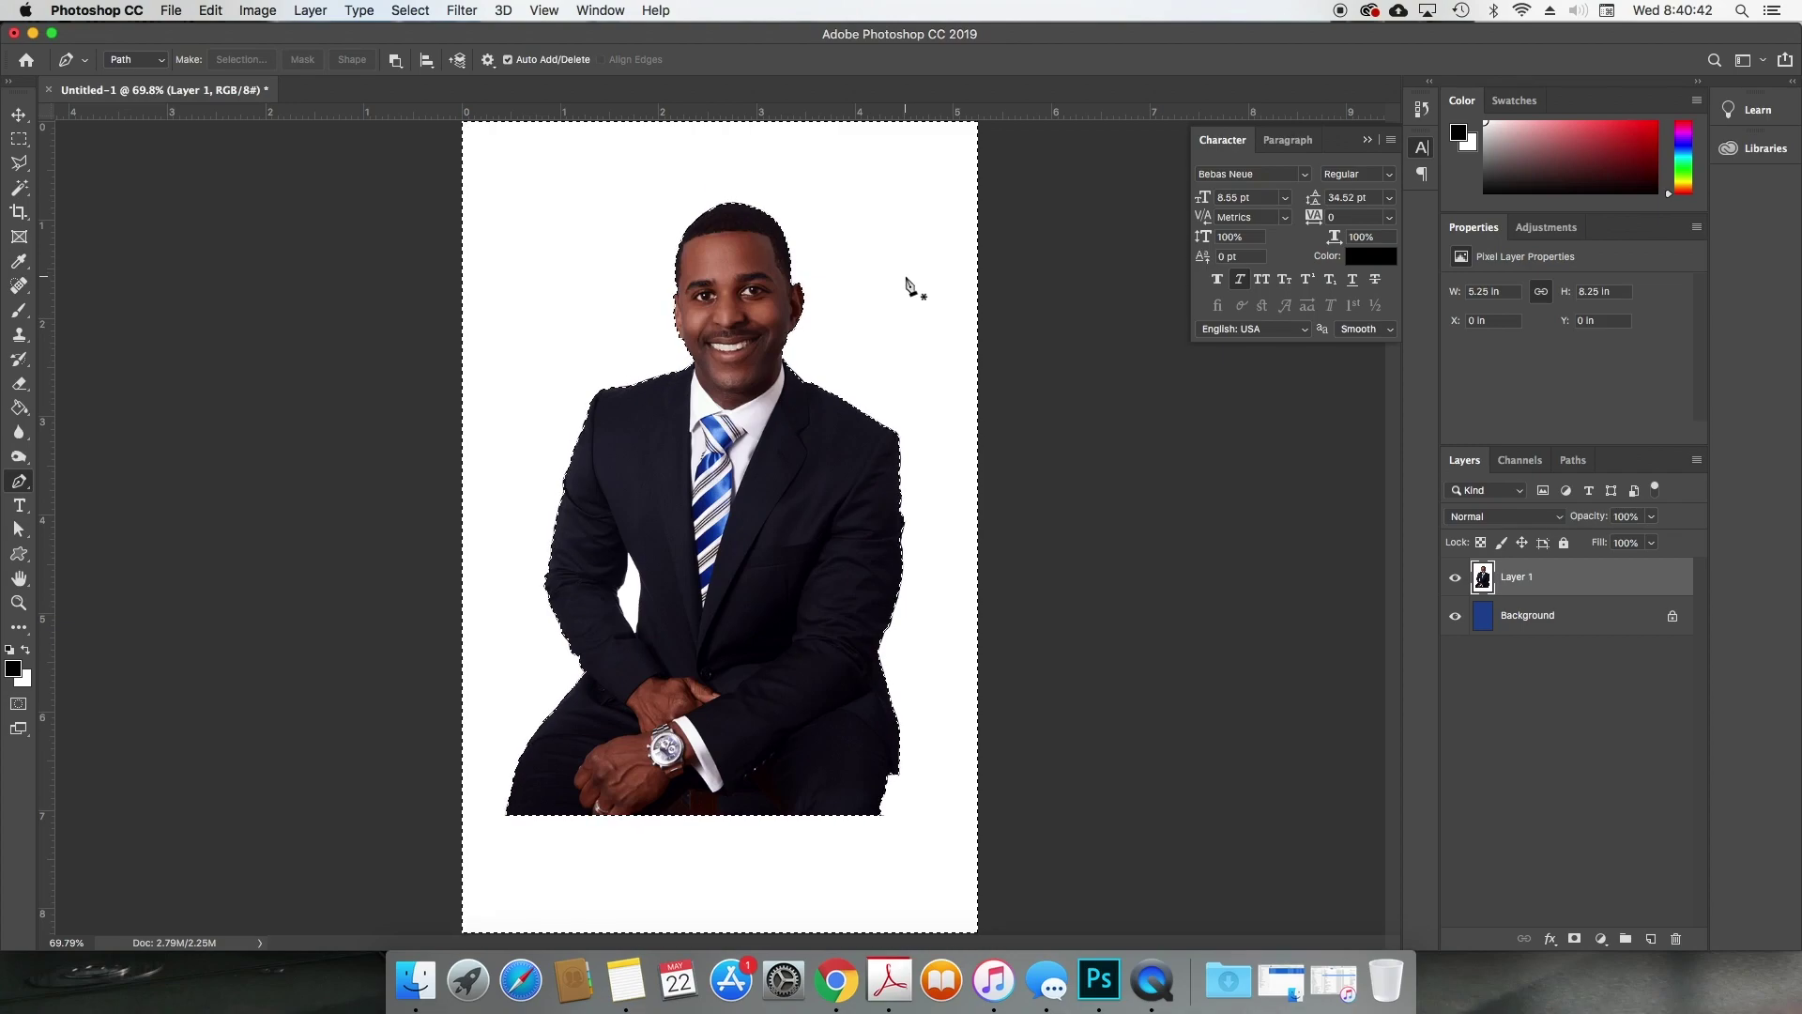
pyautogui.press('Delete')
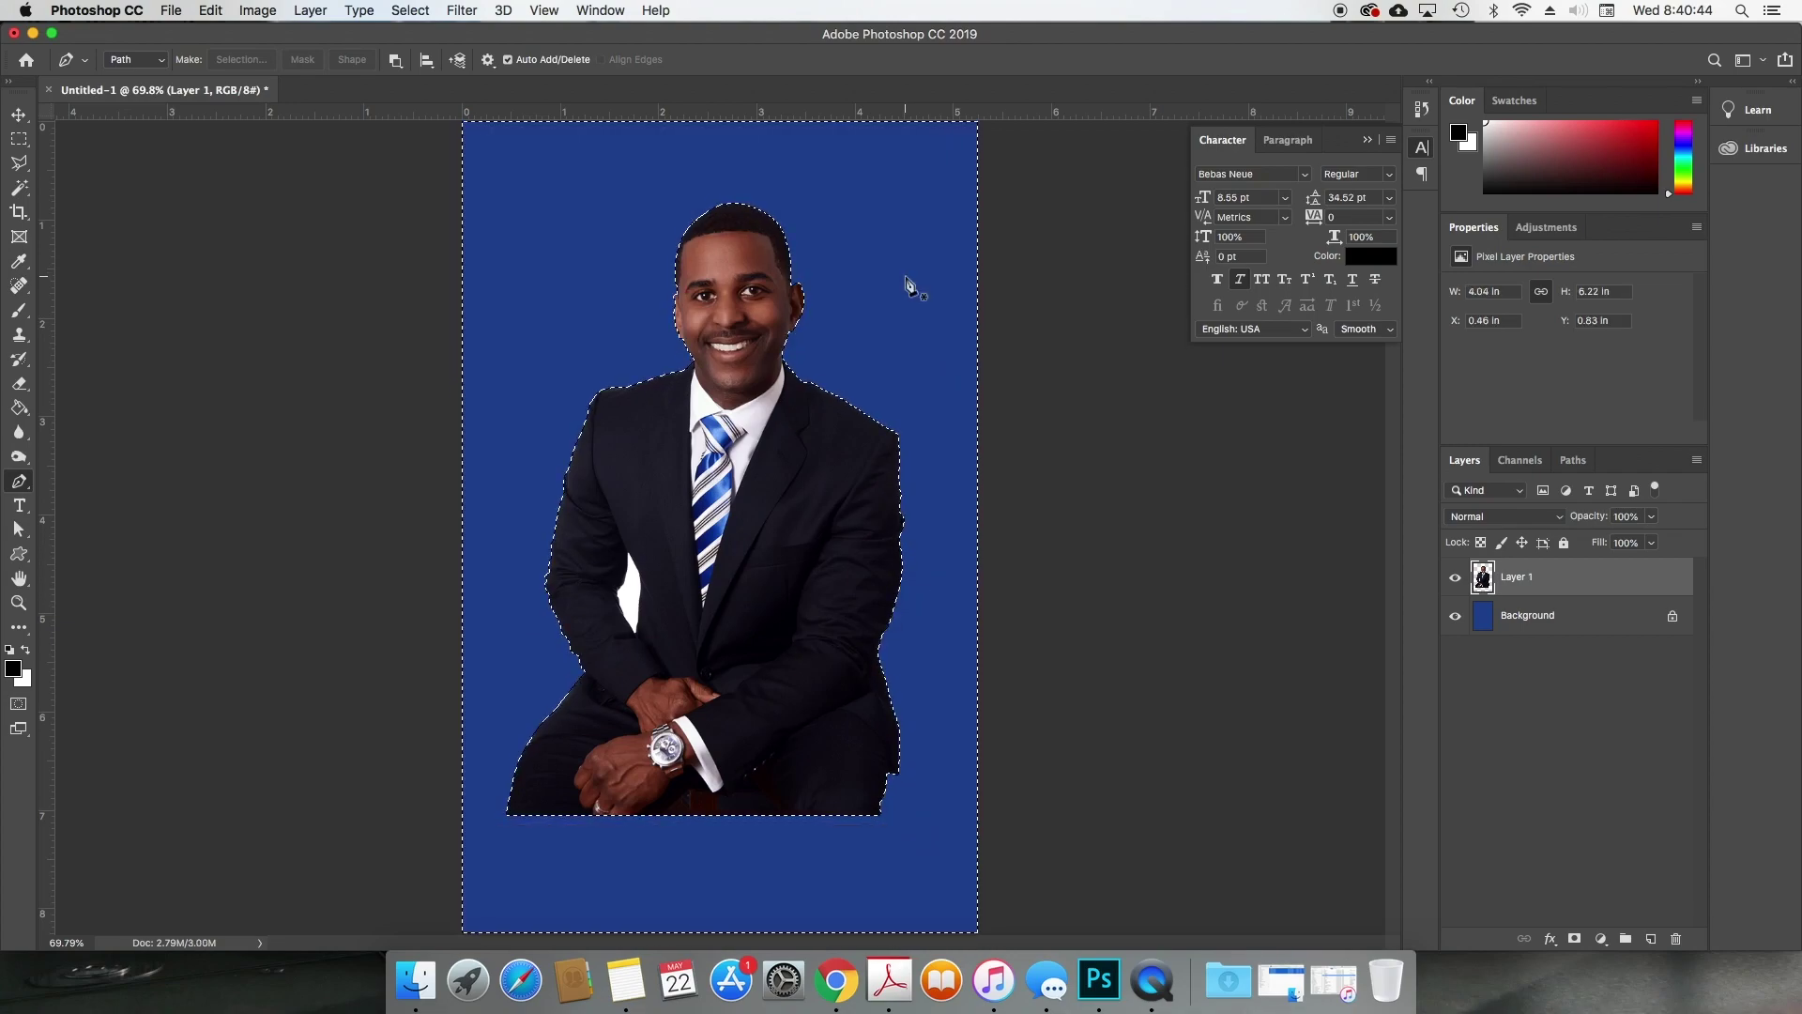
pyautogui.press('super+d')
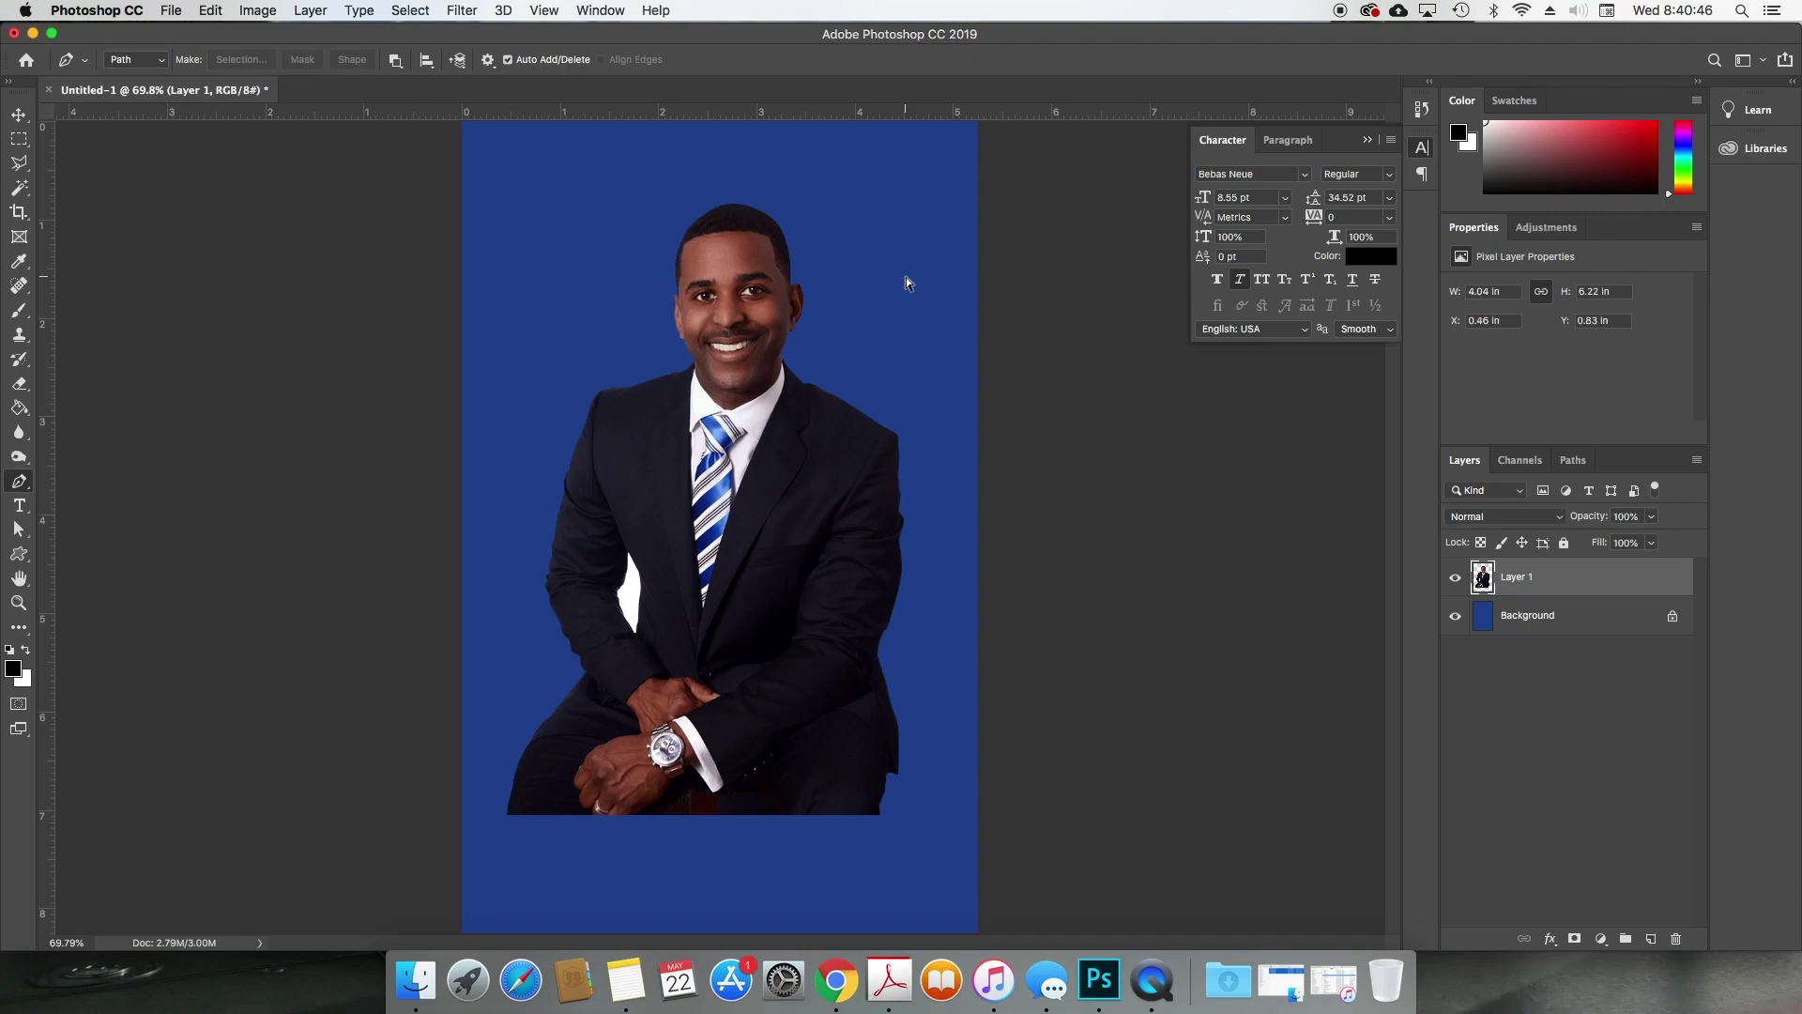
# Step: Undo the deletion, mask Layer 1 with the outline selection, and invert the mask to show the man
pyautogui.press('super+z')
pyautogui.press('super+z')
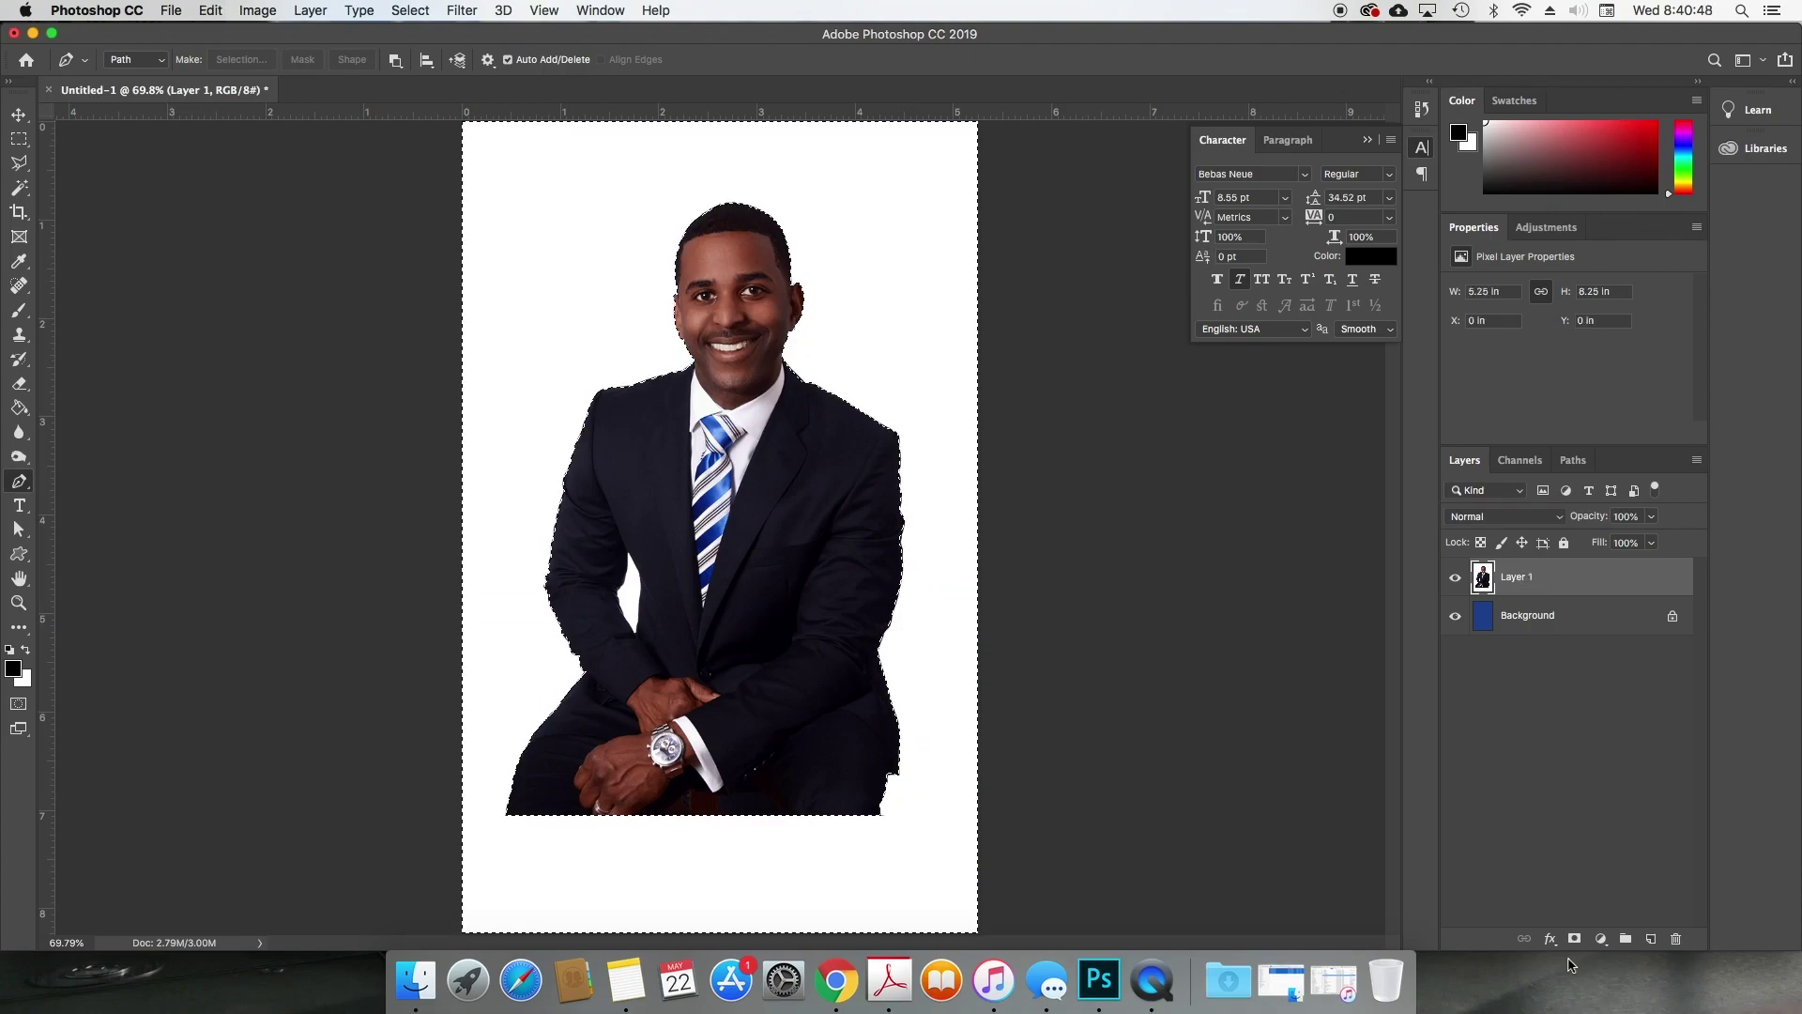
pyautogui.click(1576, 939)
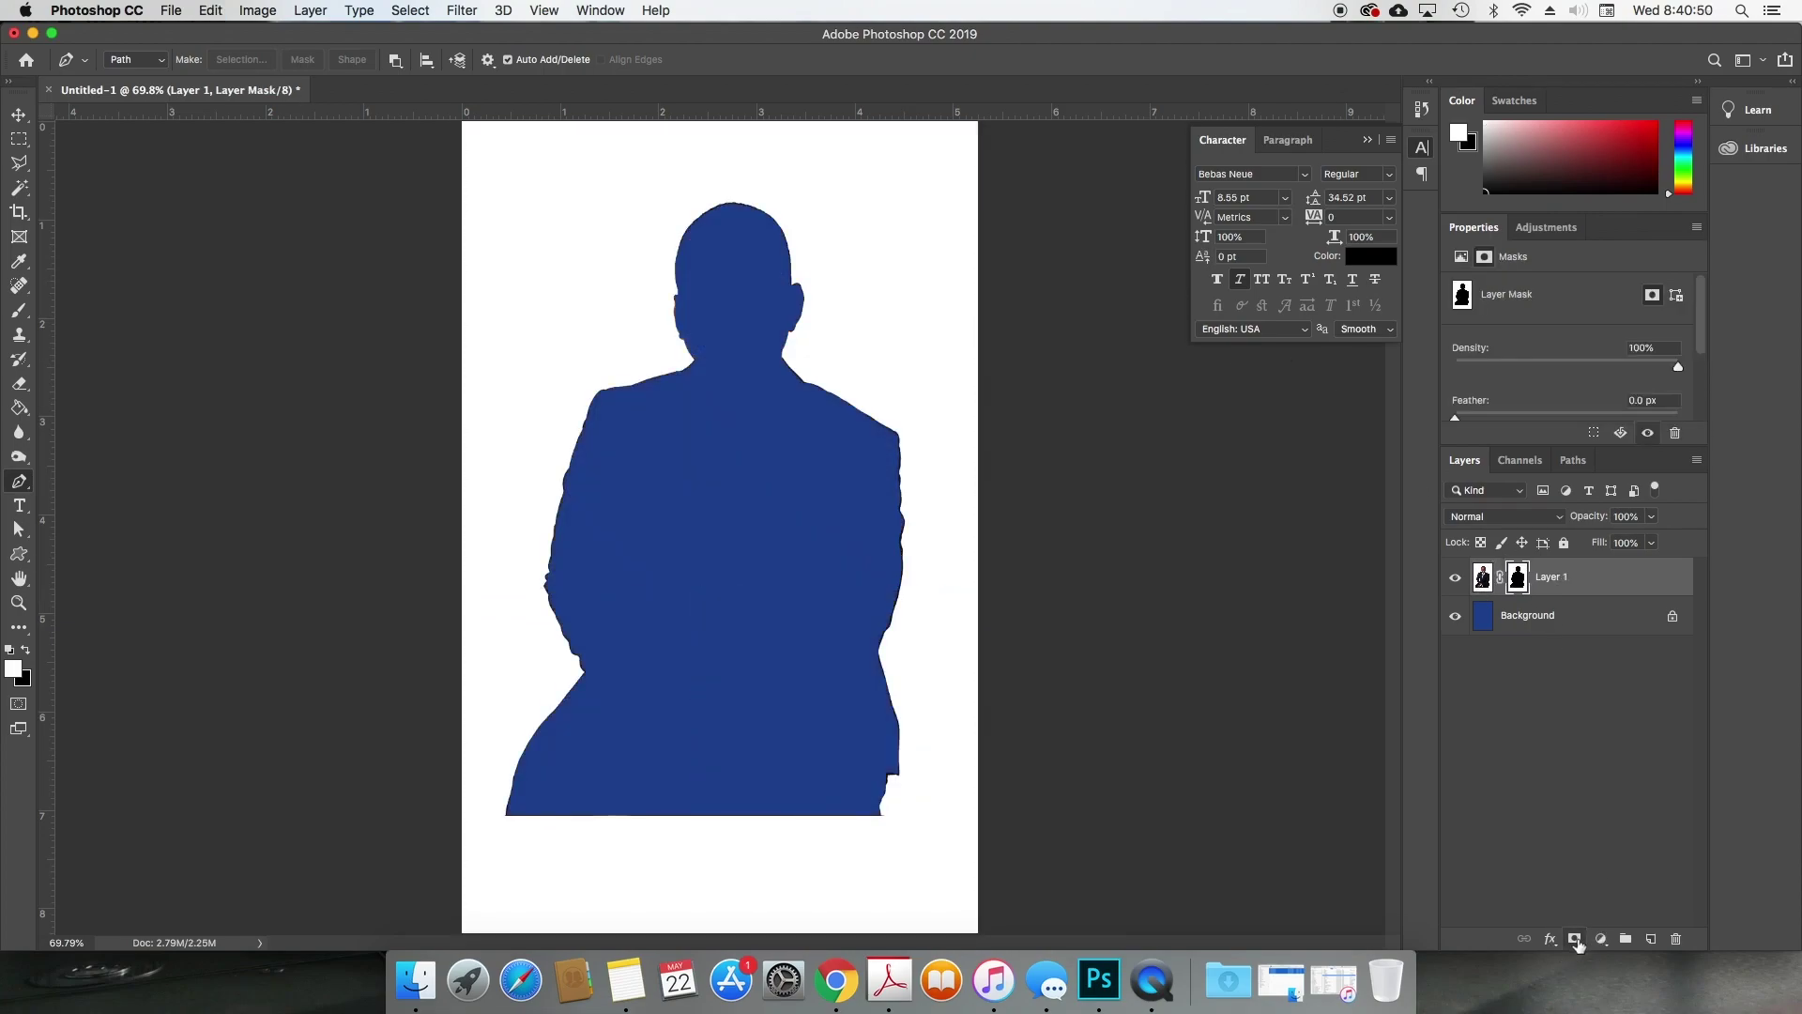
pyautogui.click(1520, 579)
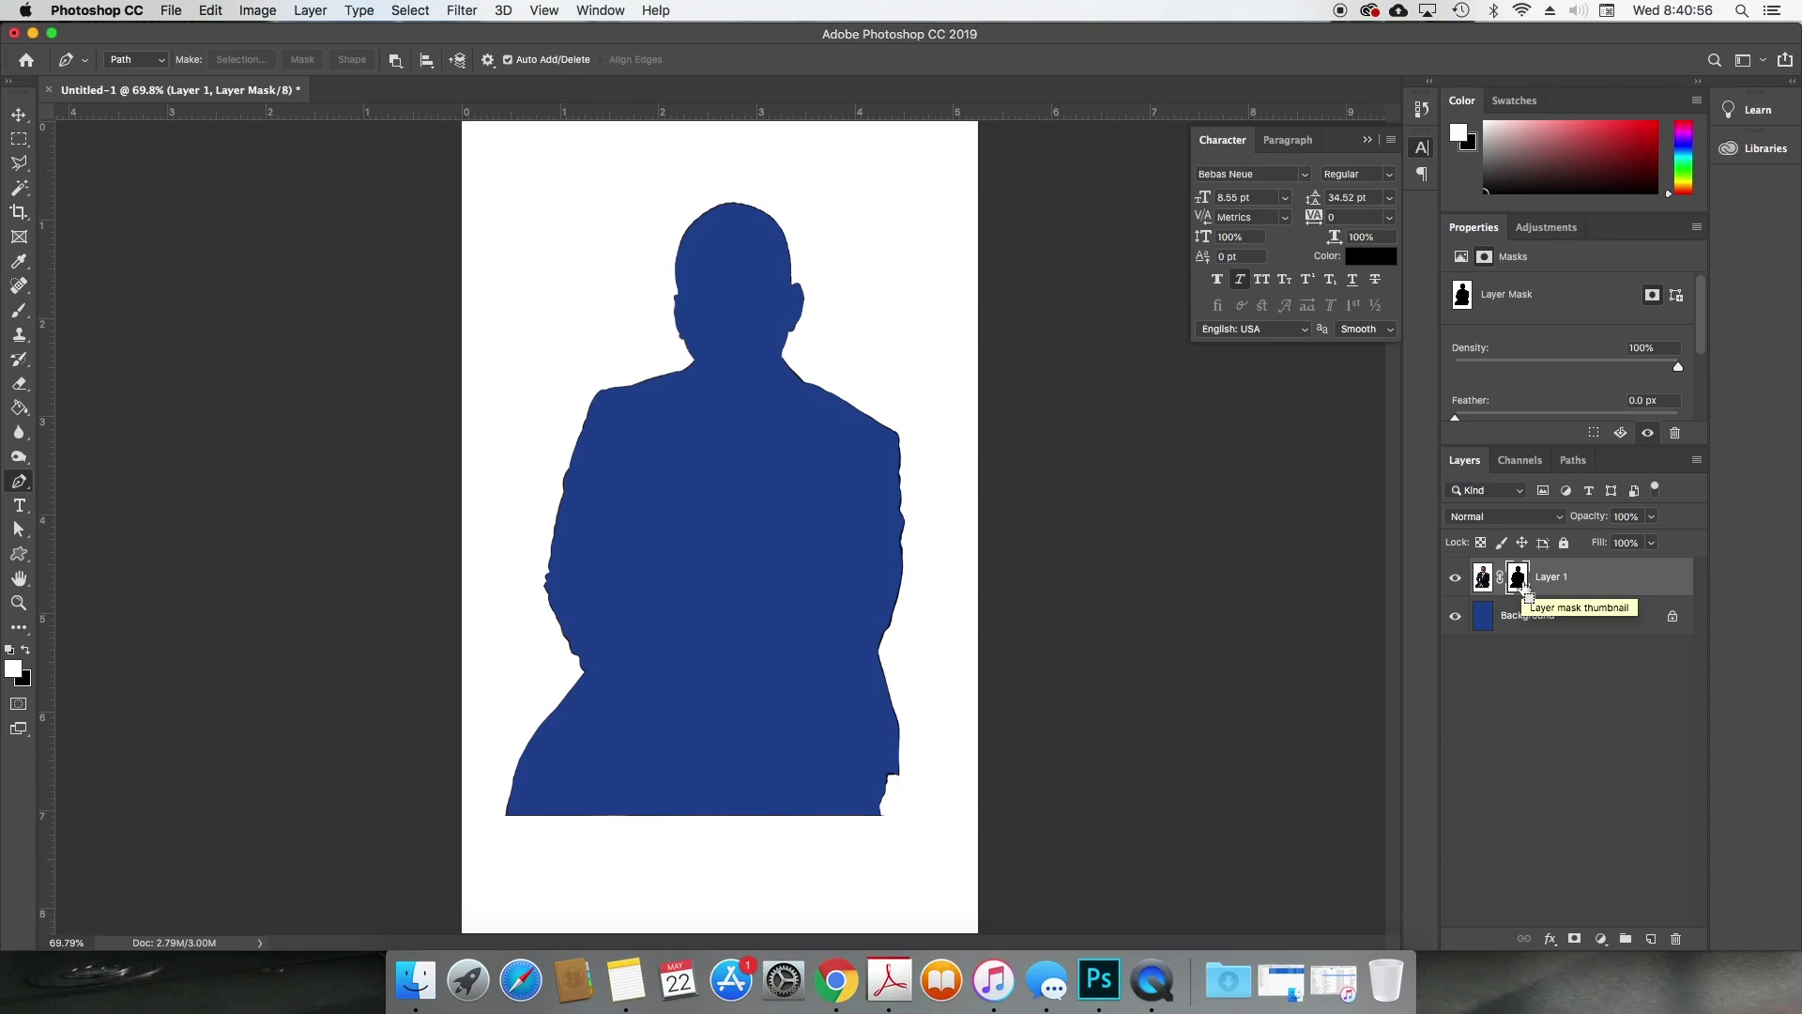
pyautogui.press('super+i')
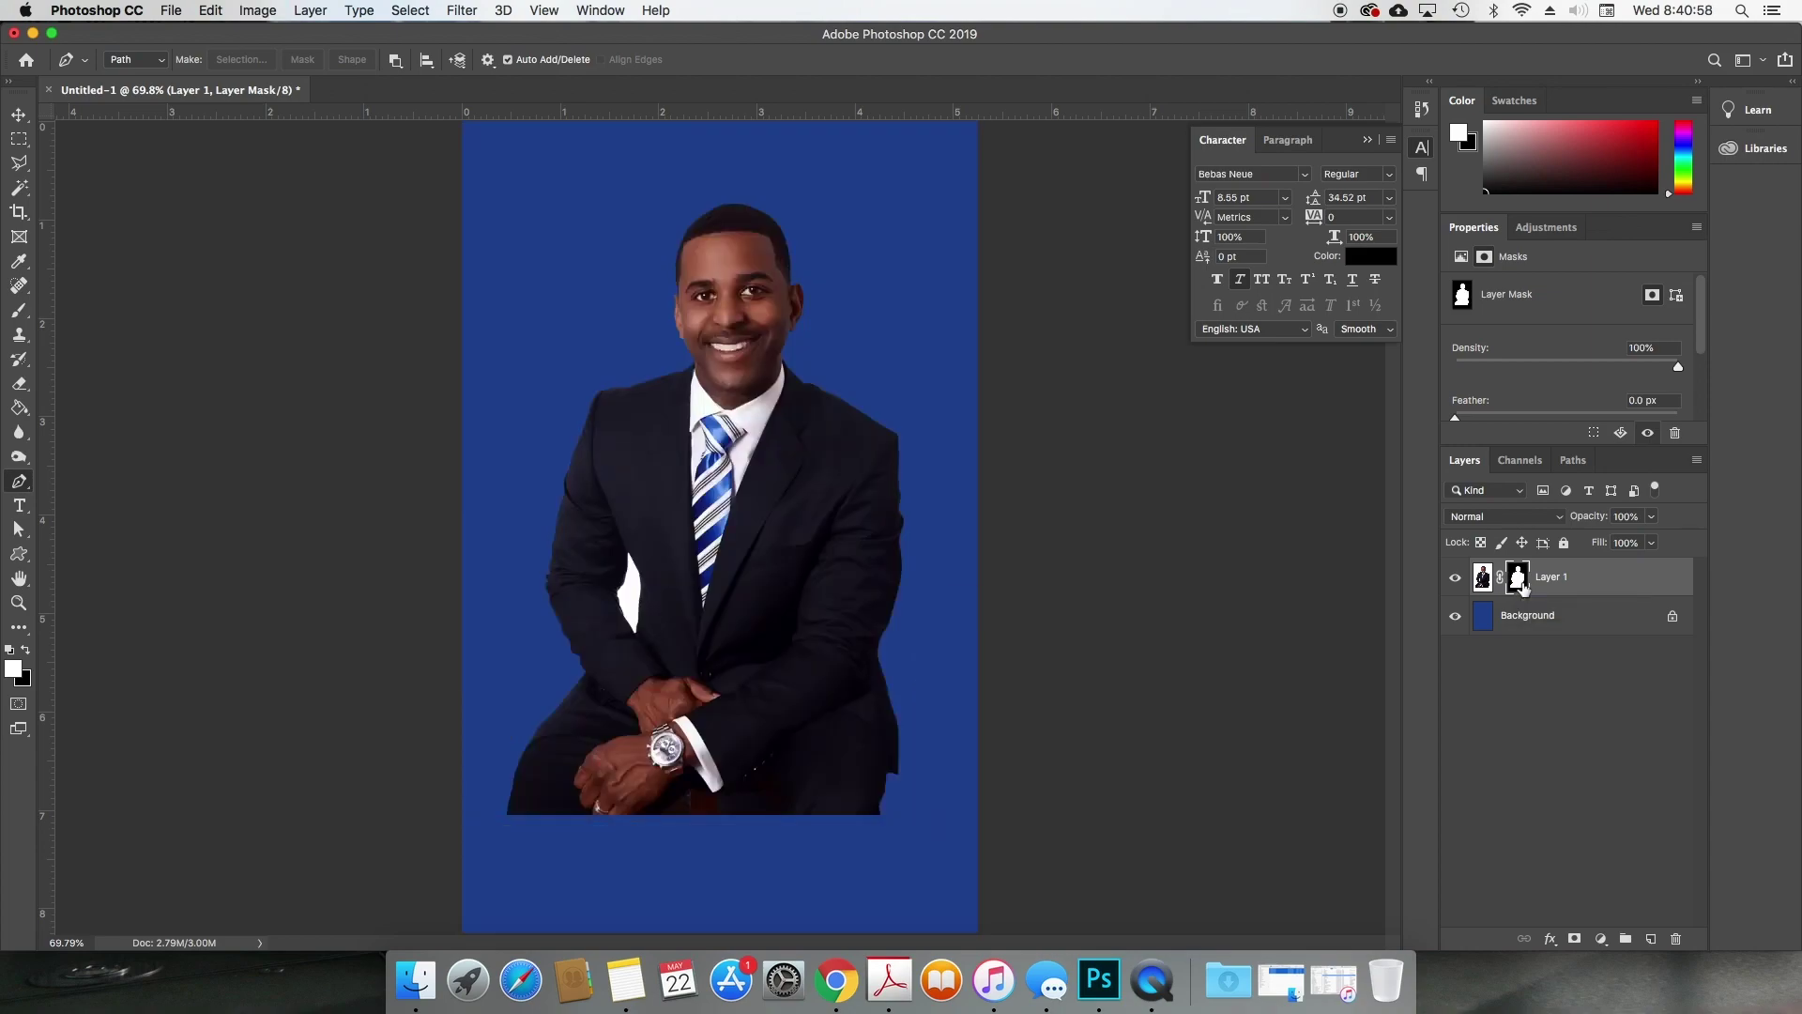
pyautogui.press('v')
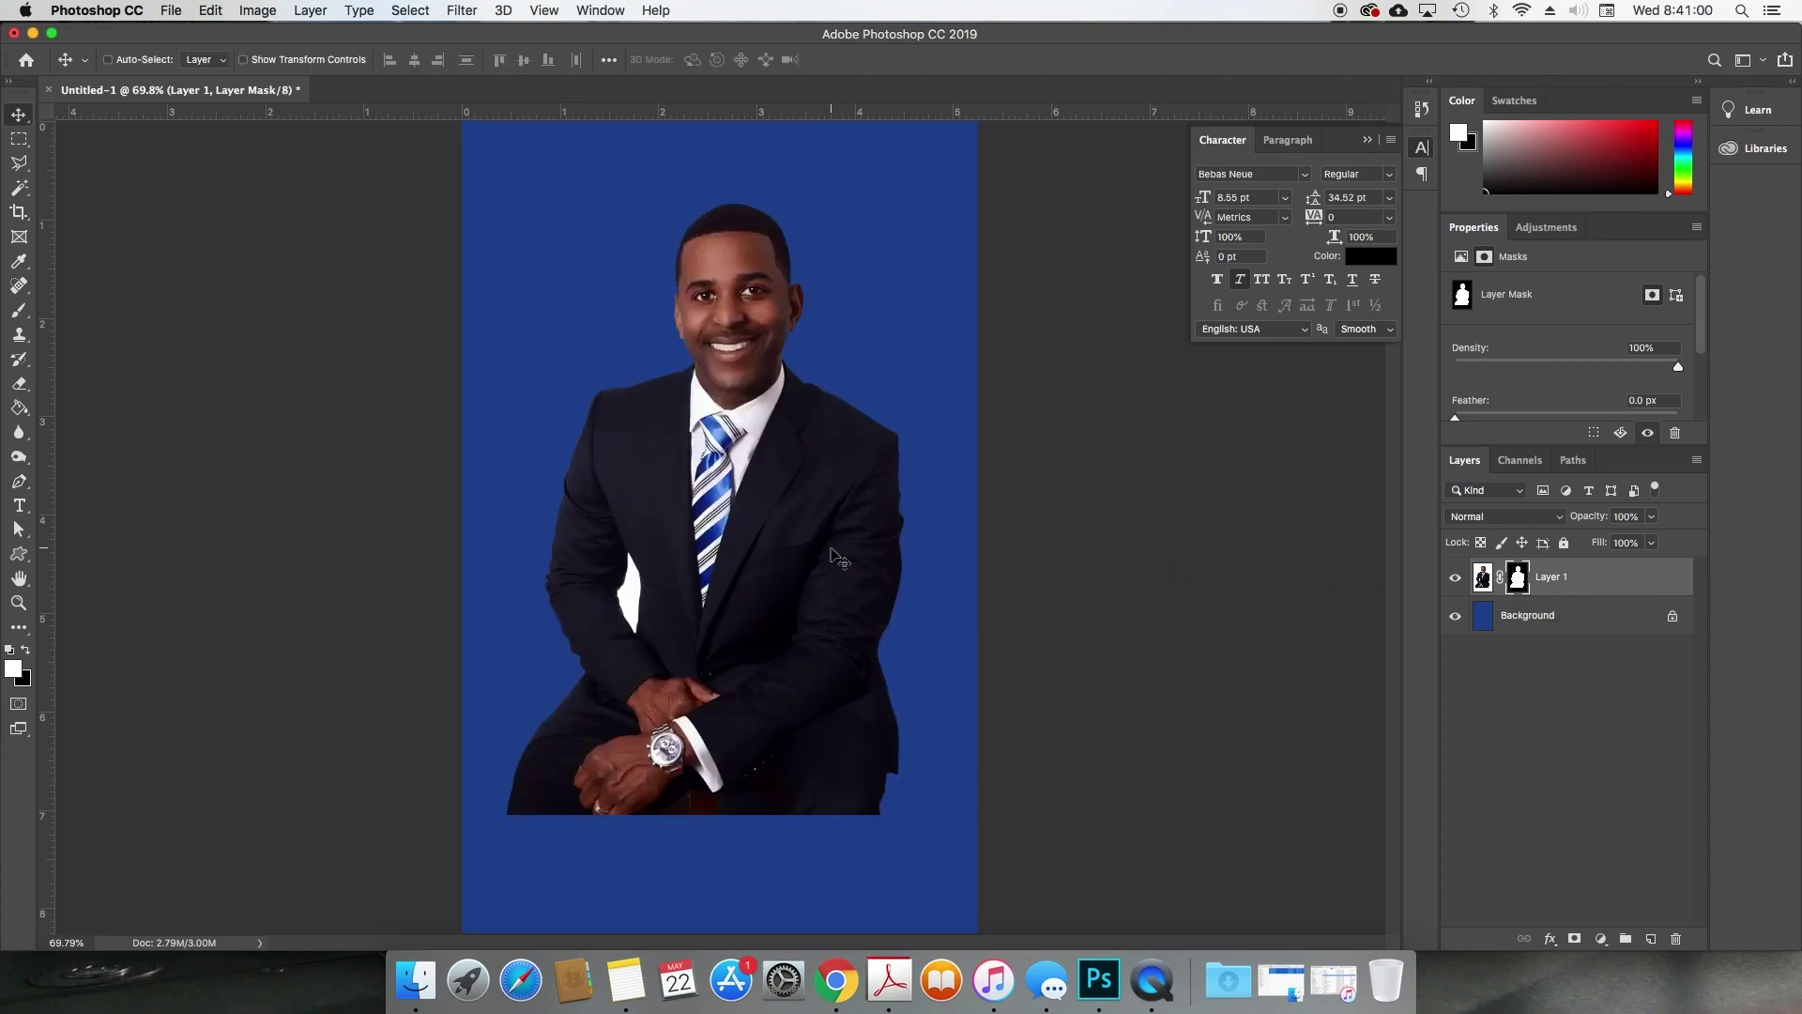
pyautogui.press('w')
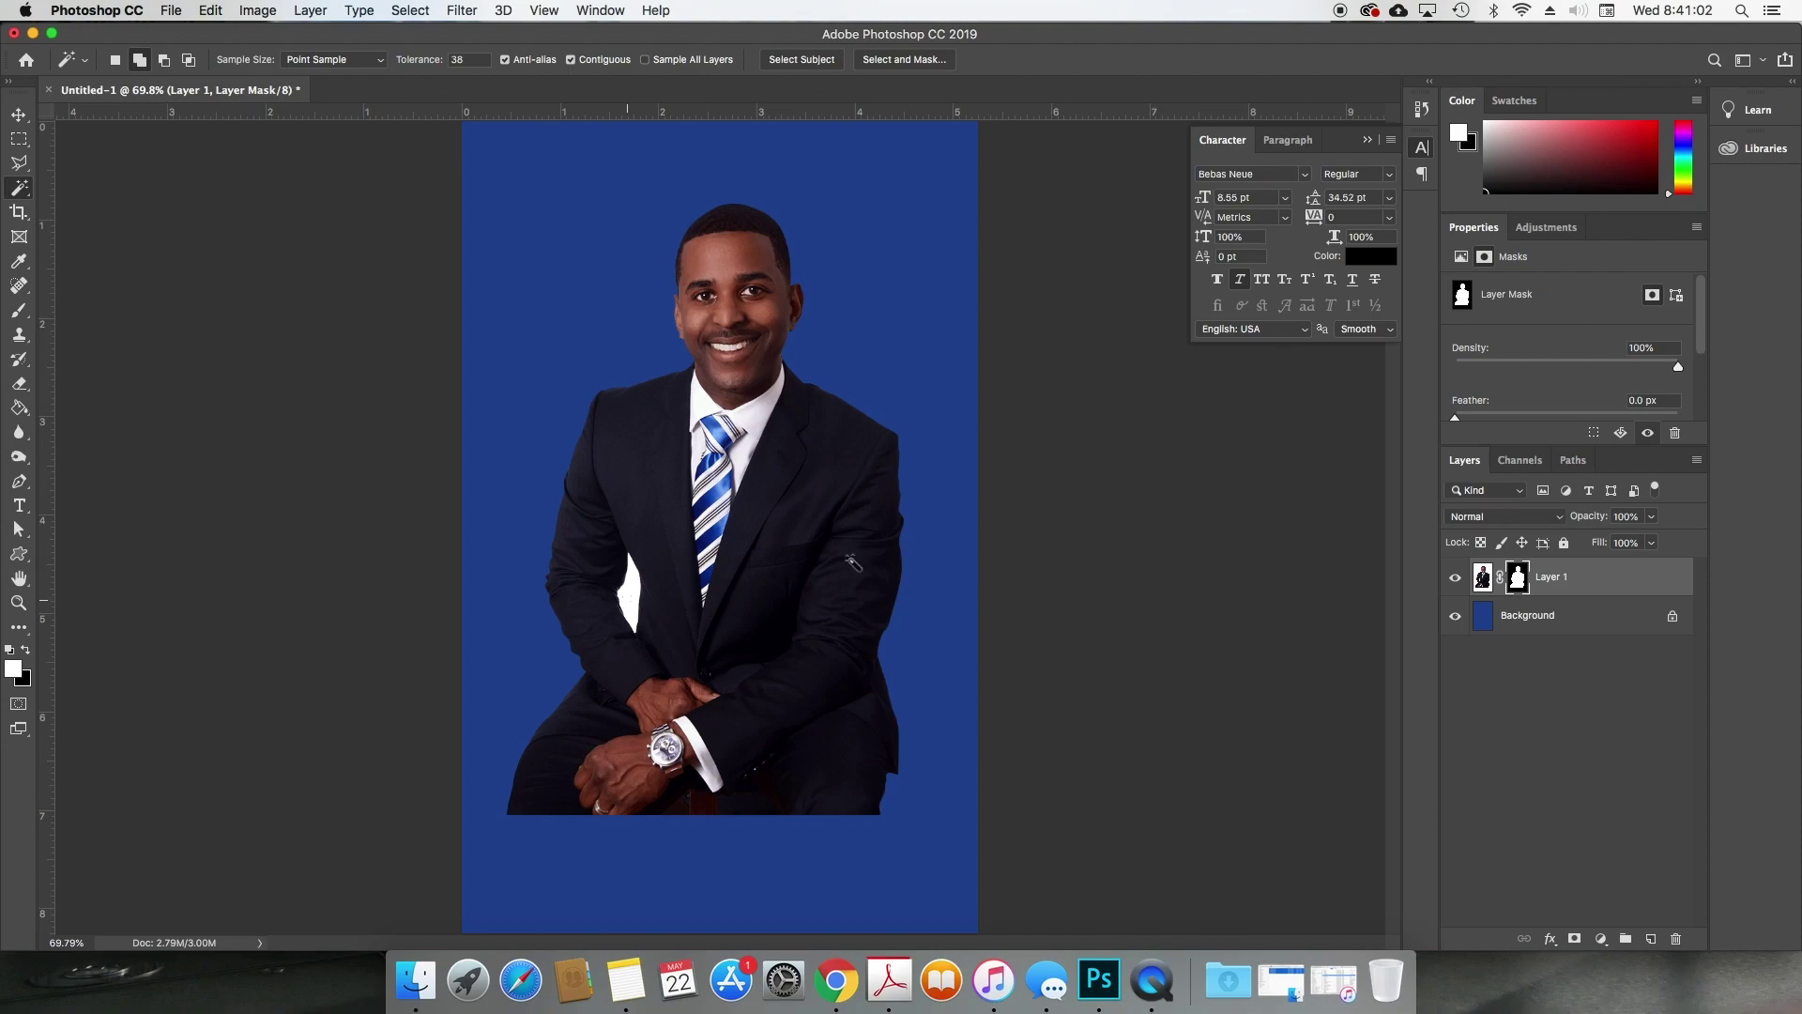
# Step: Fill the white gap beside the arm on the pixels, toggle the mask, then apply it permanently
pyautogui.click(1482, 578)
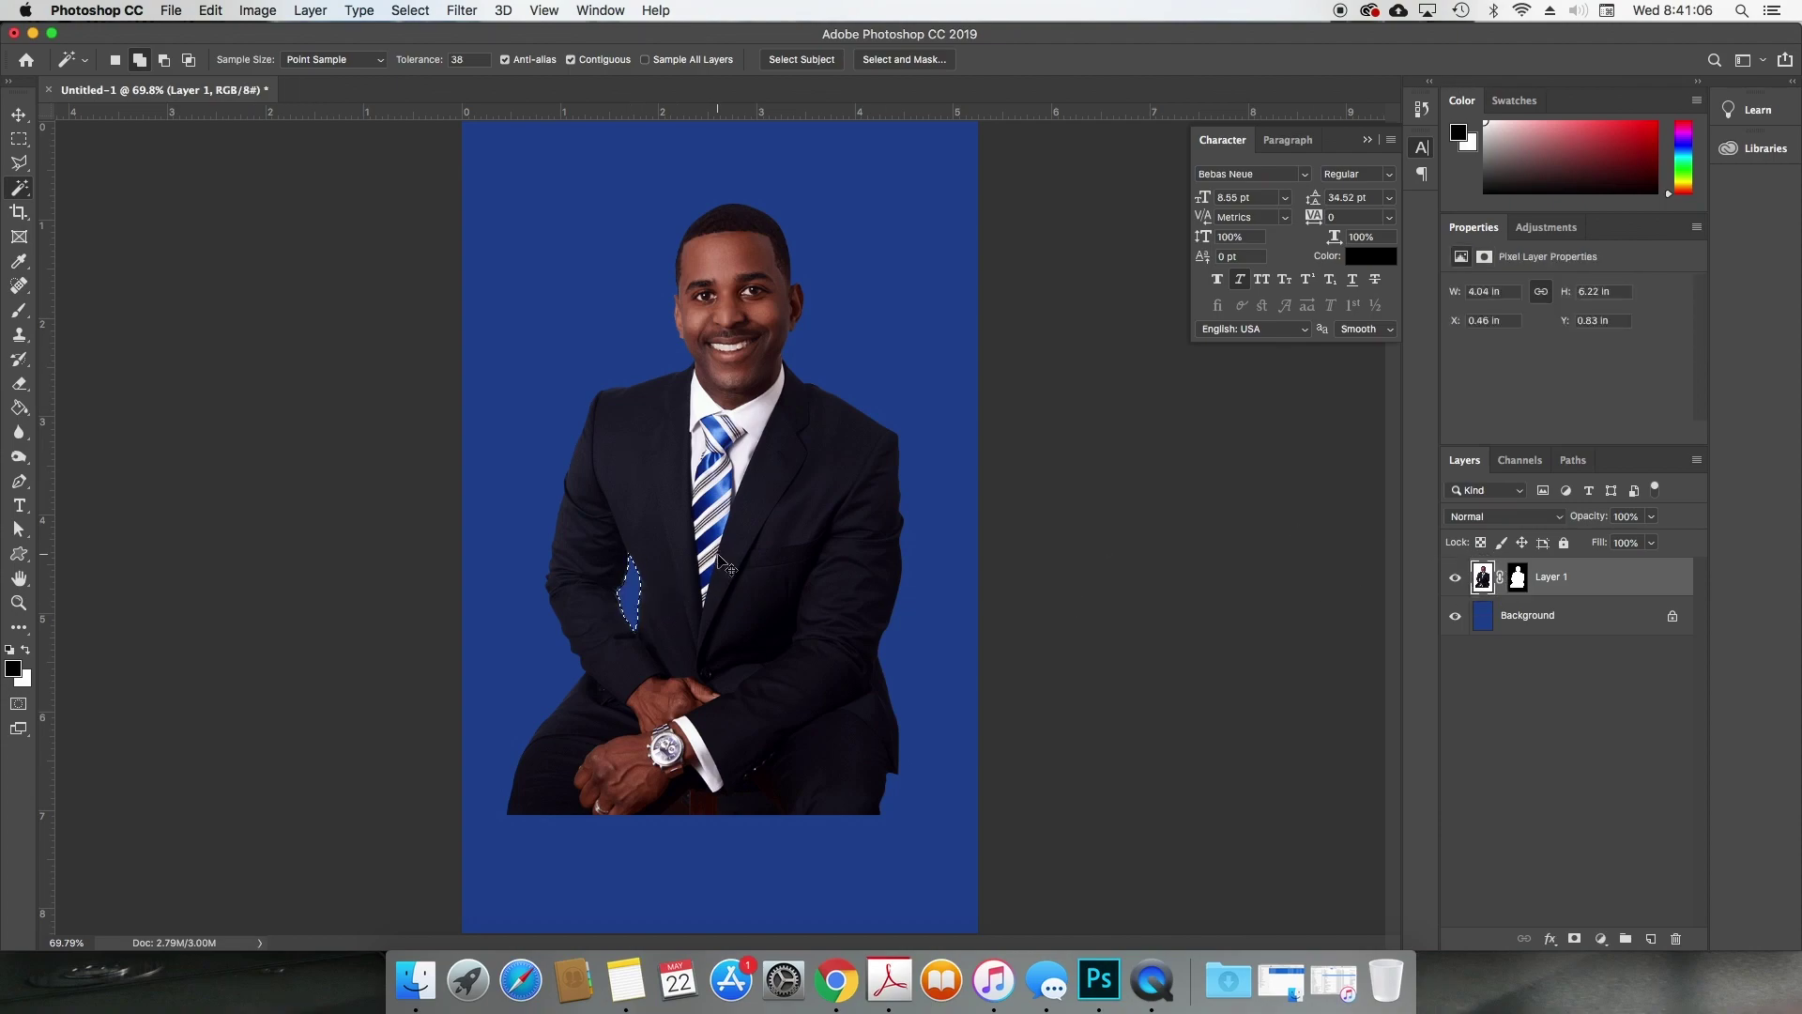
pyautogui.press('v')
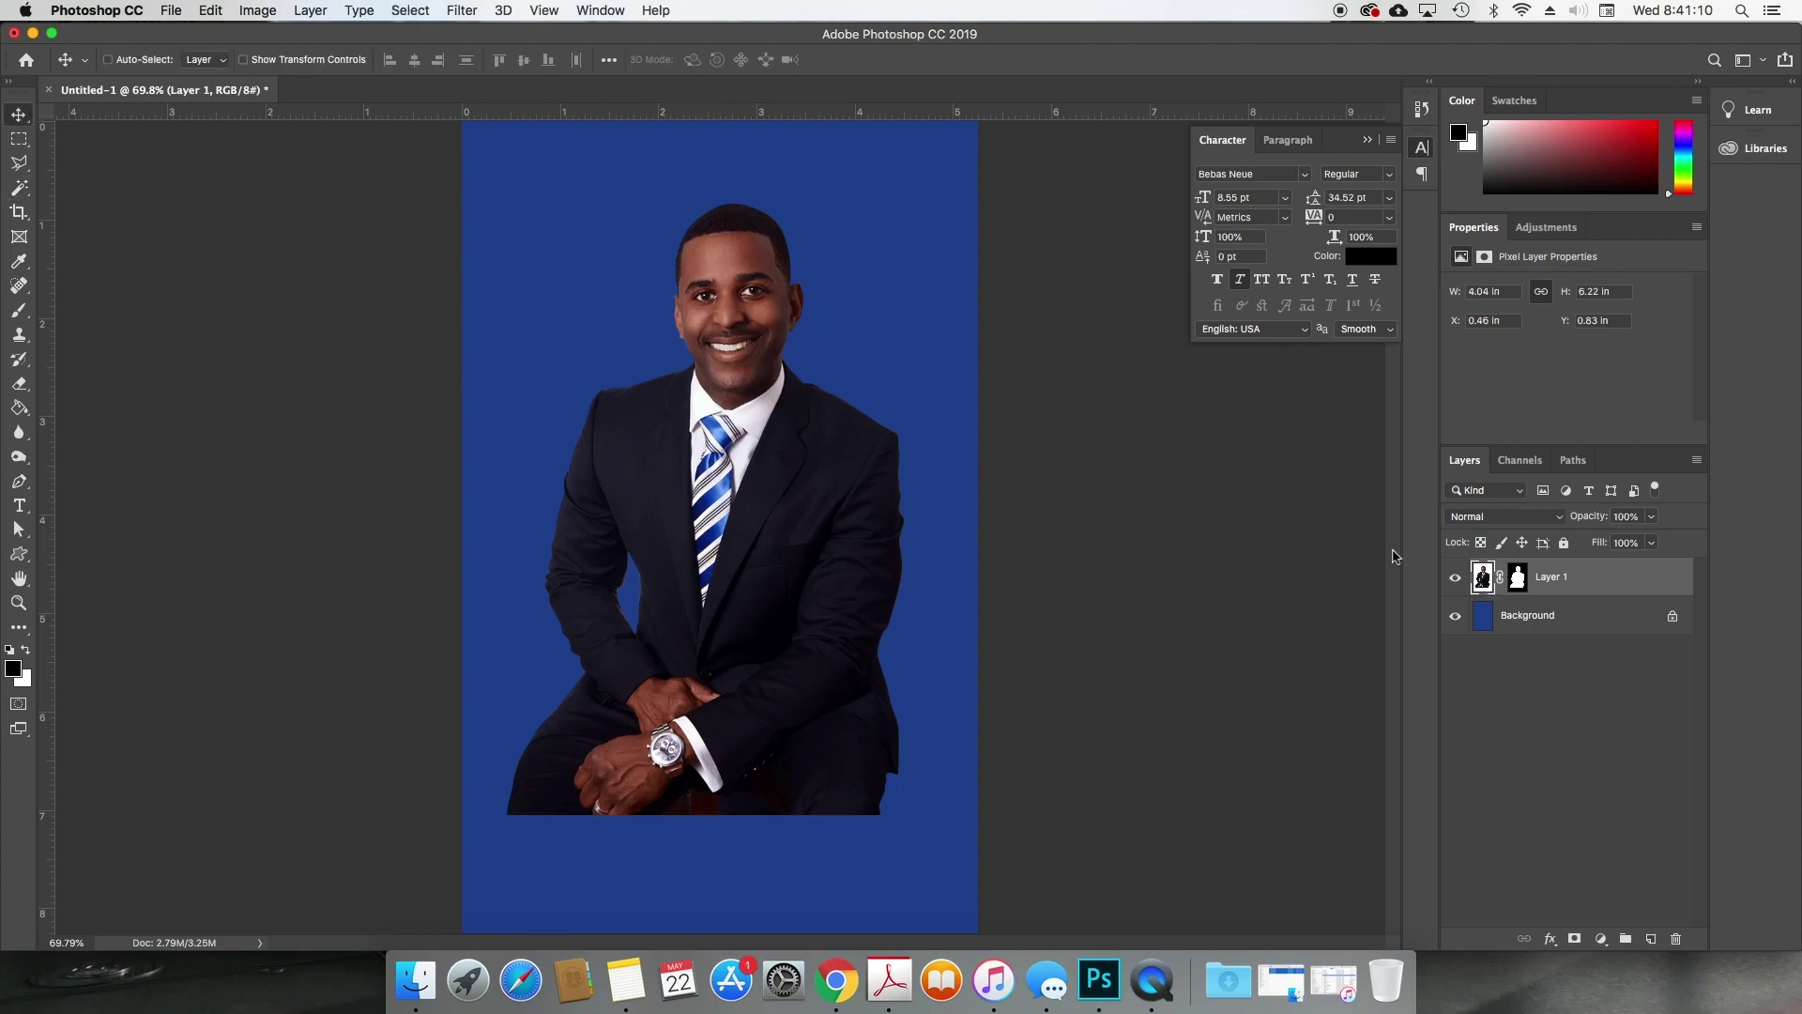
pyautogui.rightClick(1517, 579)
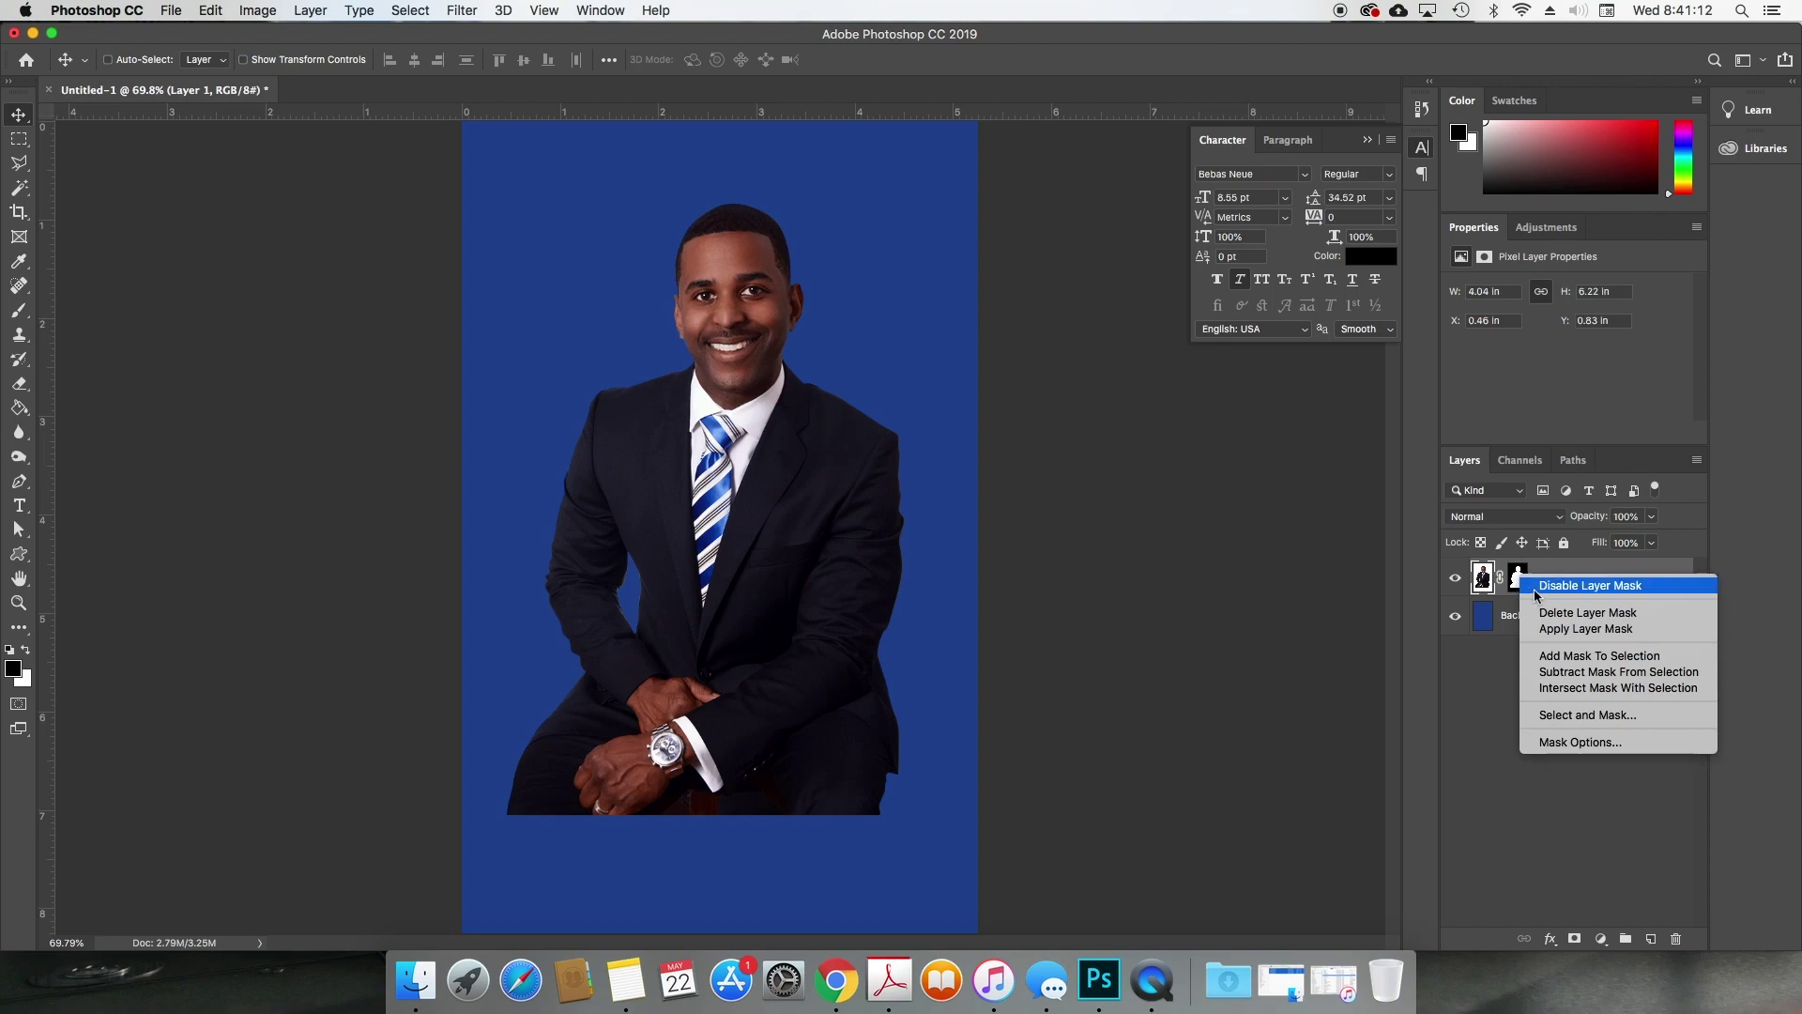
pyautogui.click(1538, 591)
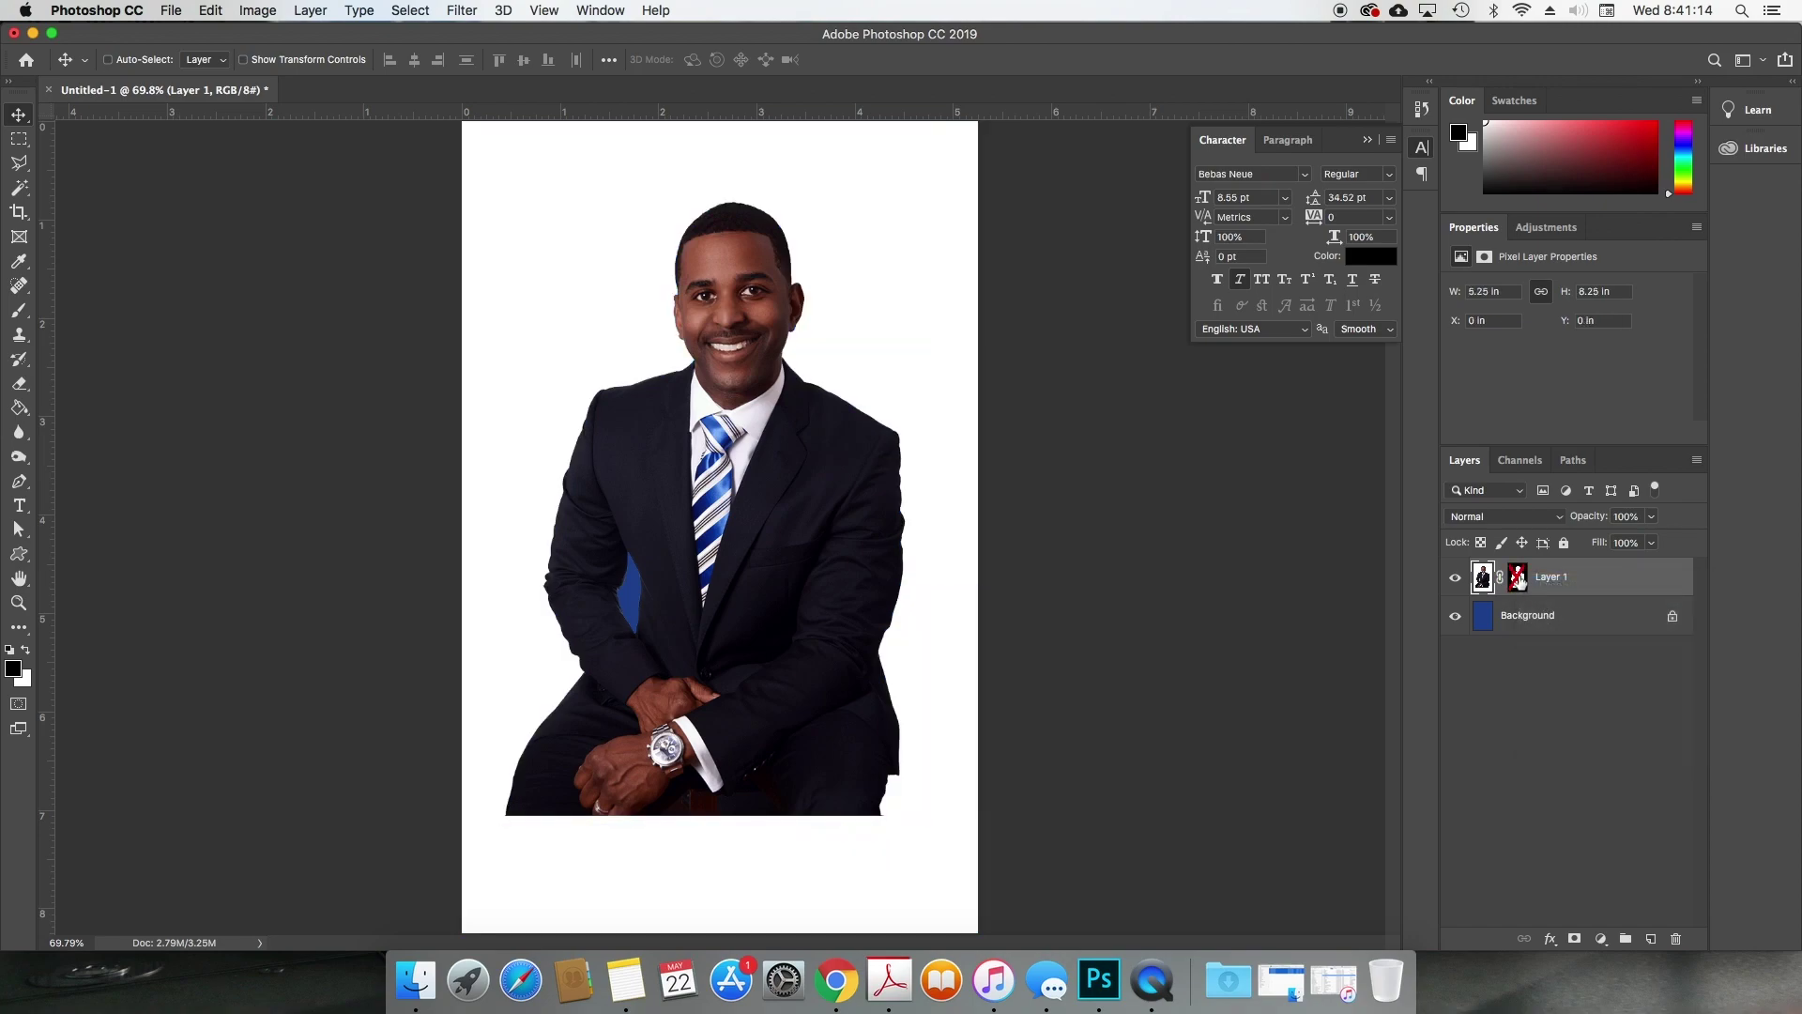
pyautogui.click(1518, 578)
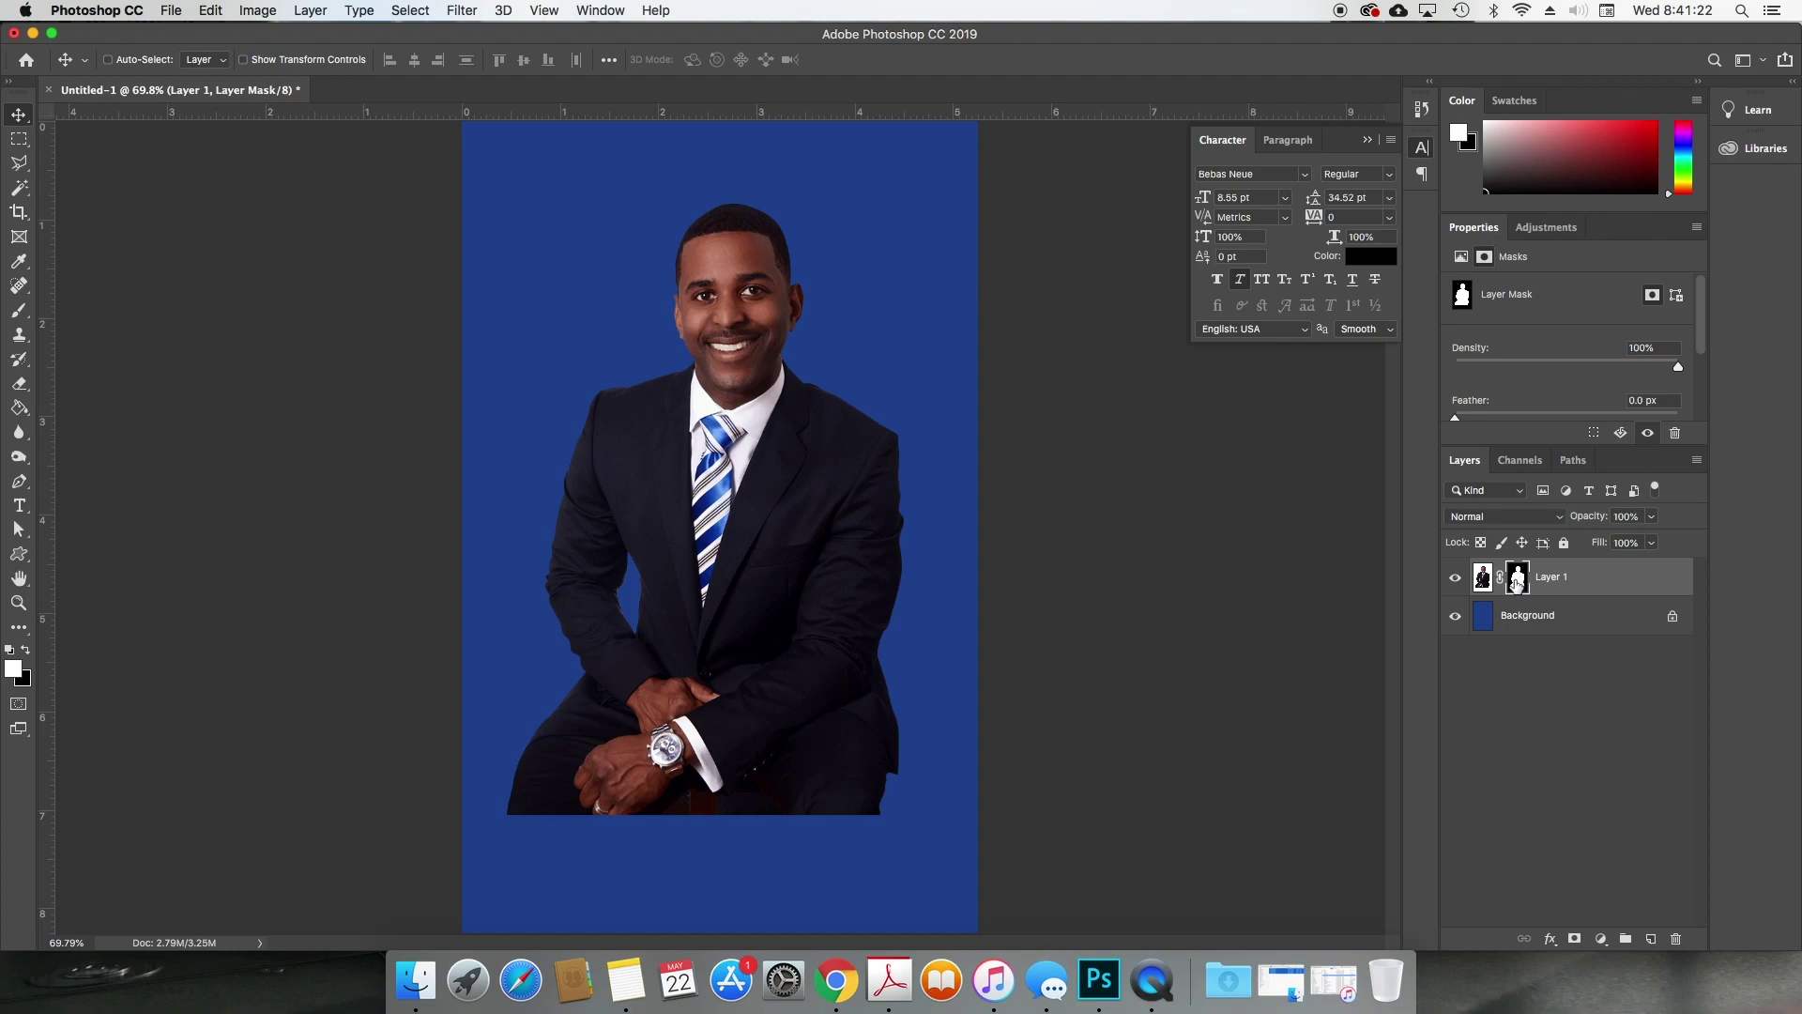
pyautogui.moveTo(1518, 578); pyautogui.dragTo(1680, 942)
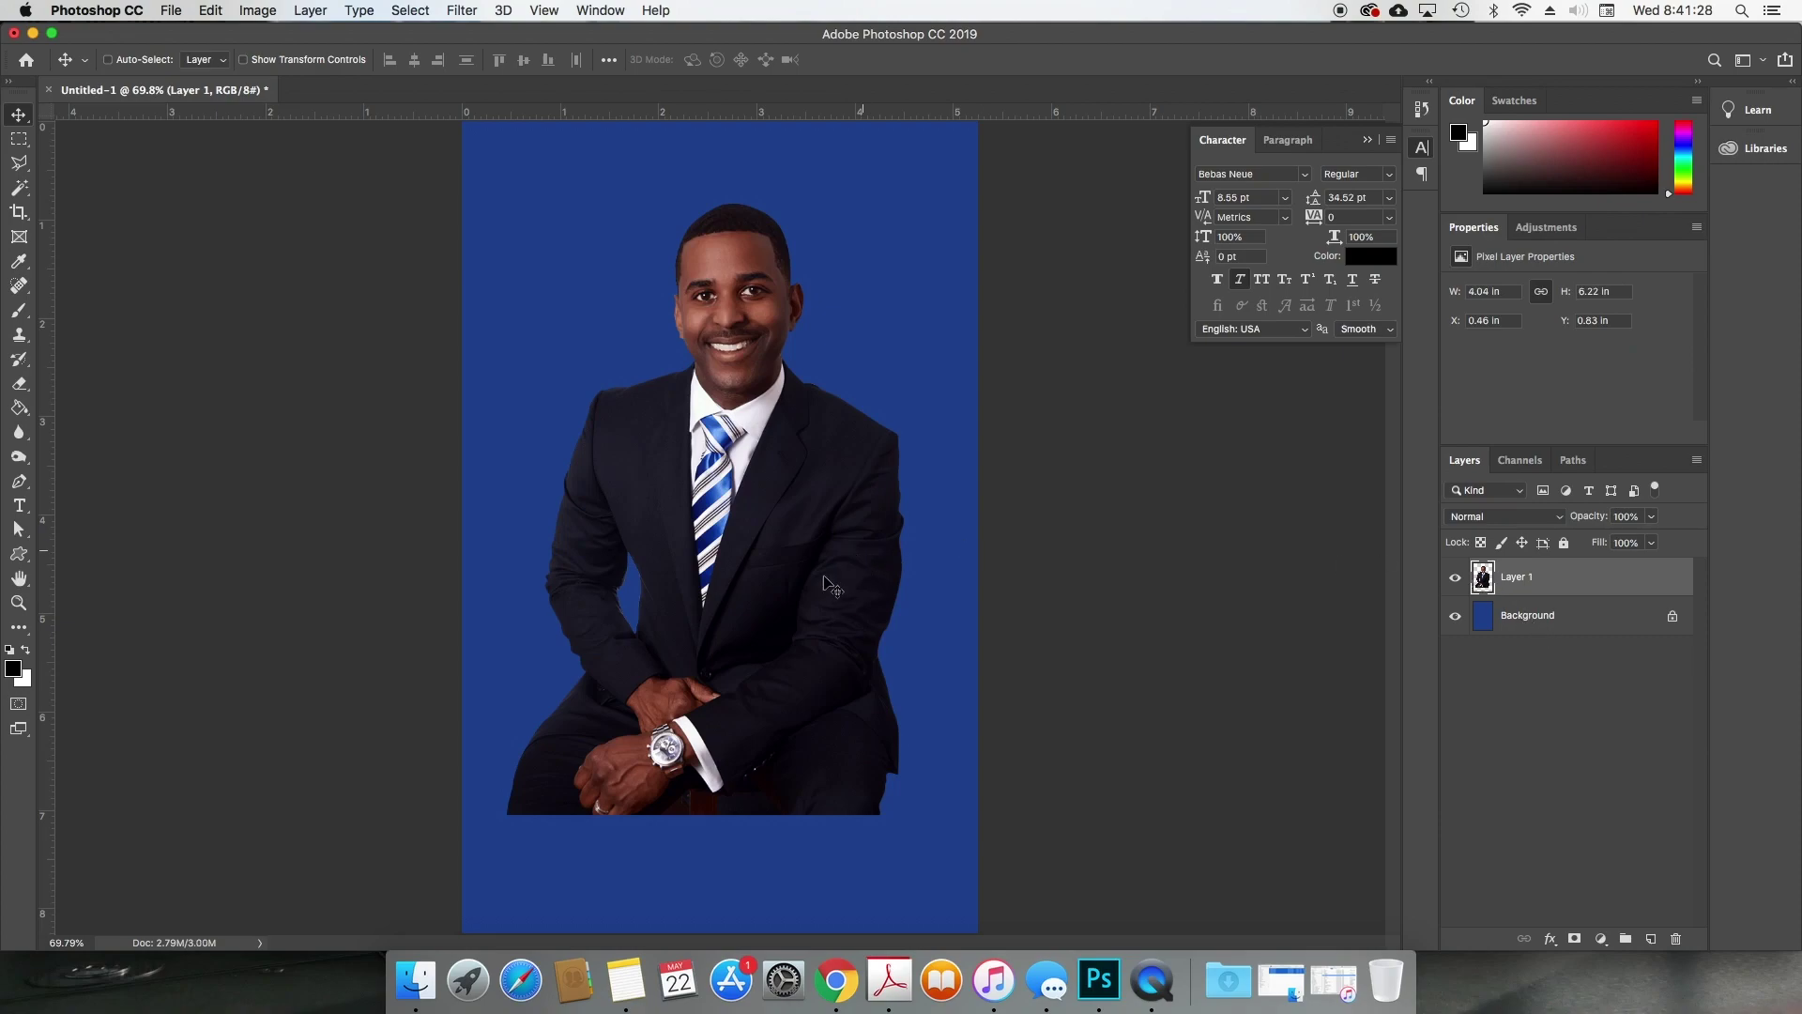
# Step: Shift the man's photo and zoom in closely on the suit's edge
pyautogui.moveTo(841, 552); pyautogui.dragTo(803, 577)
pyautogui.moveTo(789, 346); pyautogui.dragTo(813, 407)
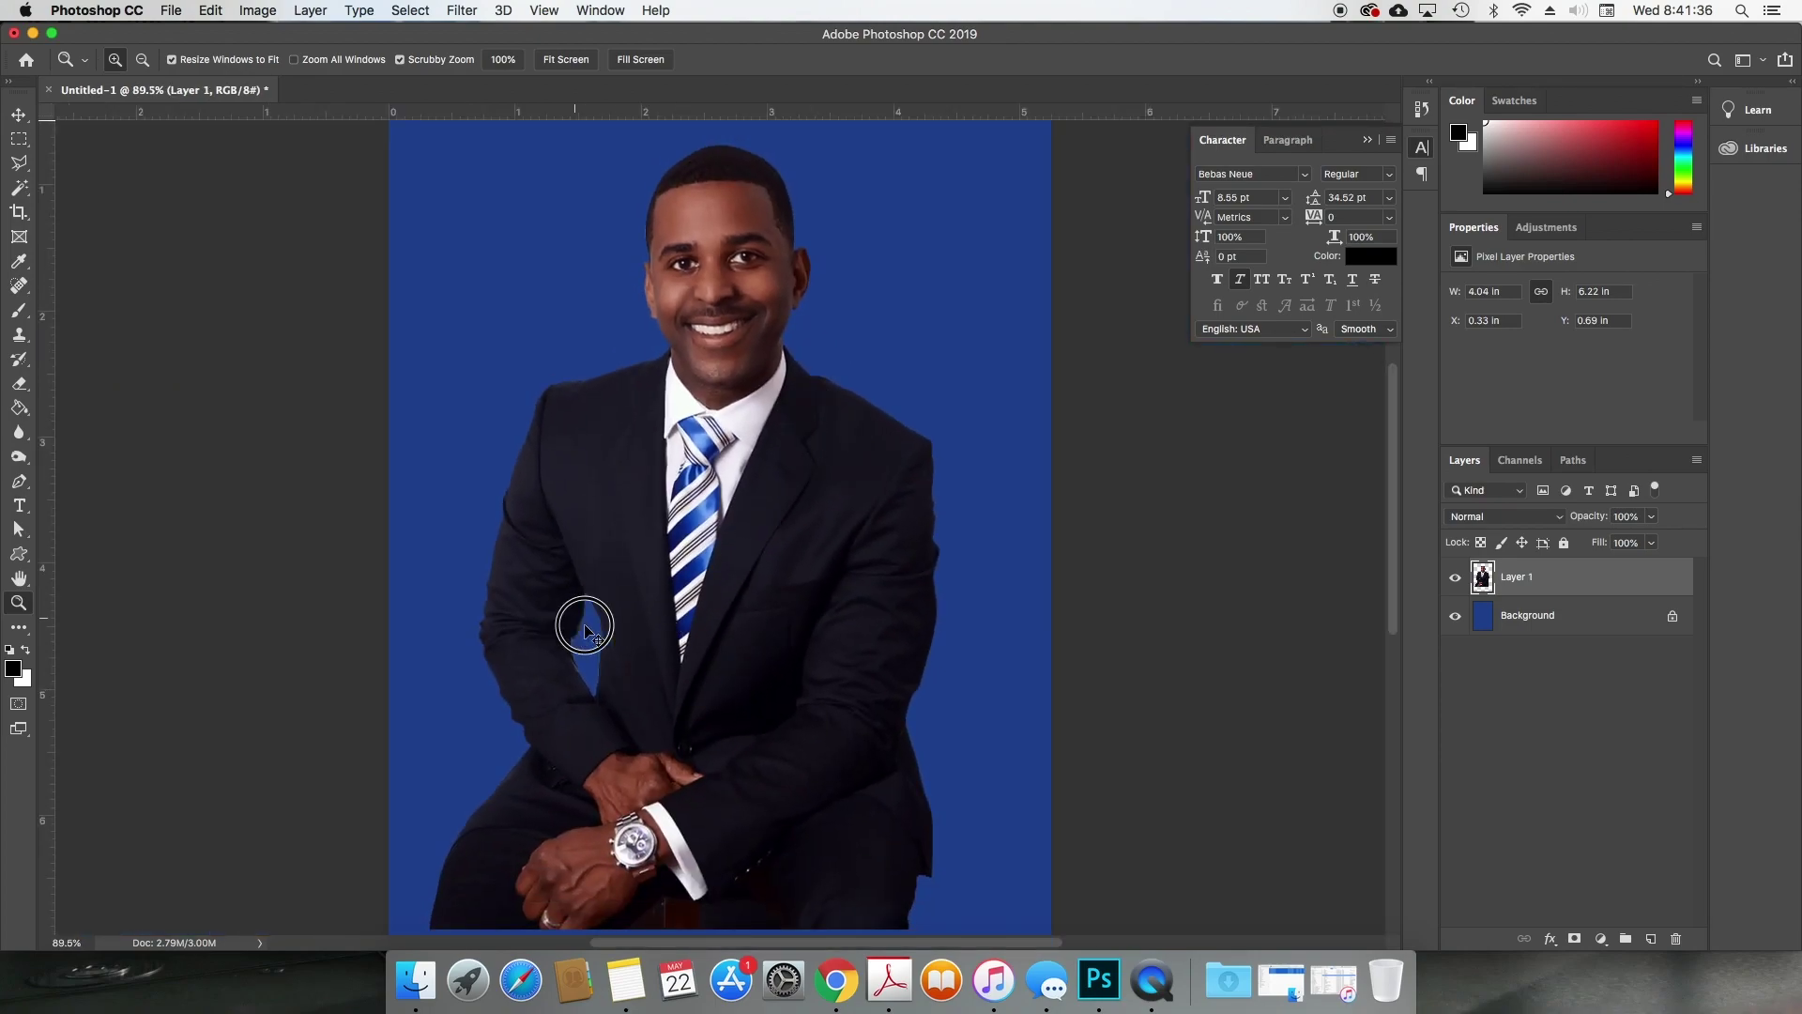
pyautogui.moveTo(583, 631); pyautogui.dragTo(719, 702)
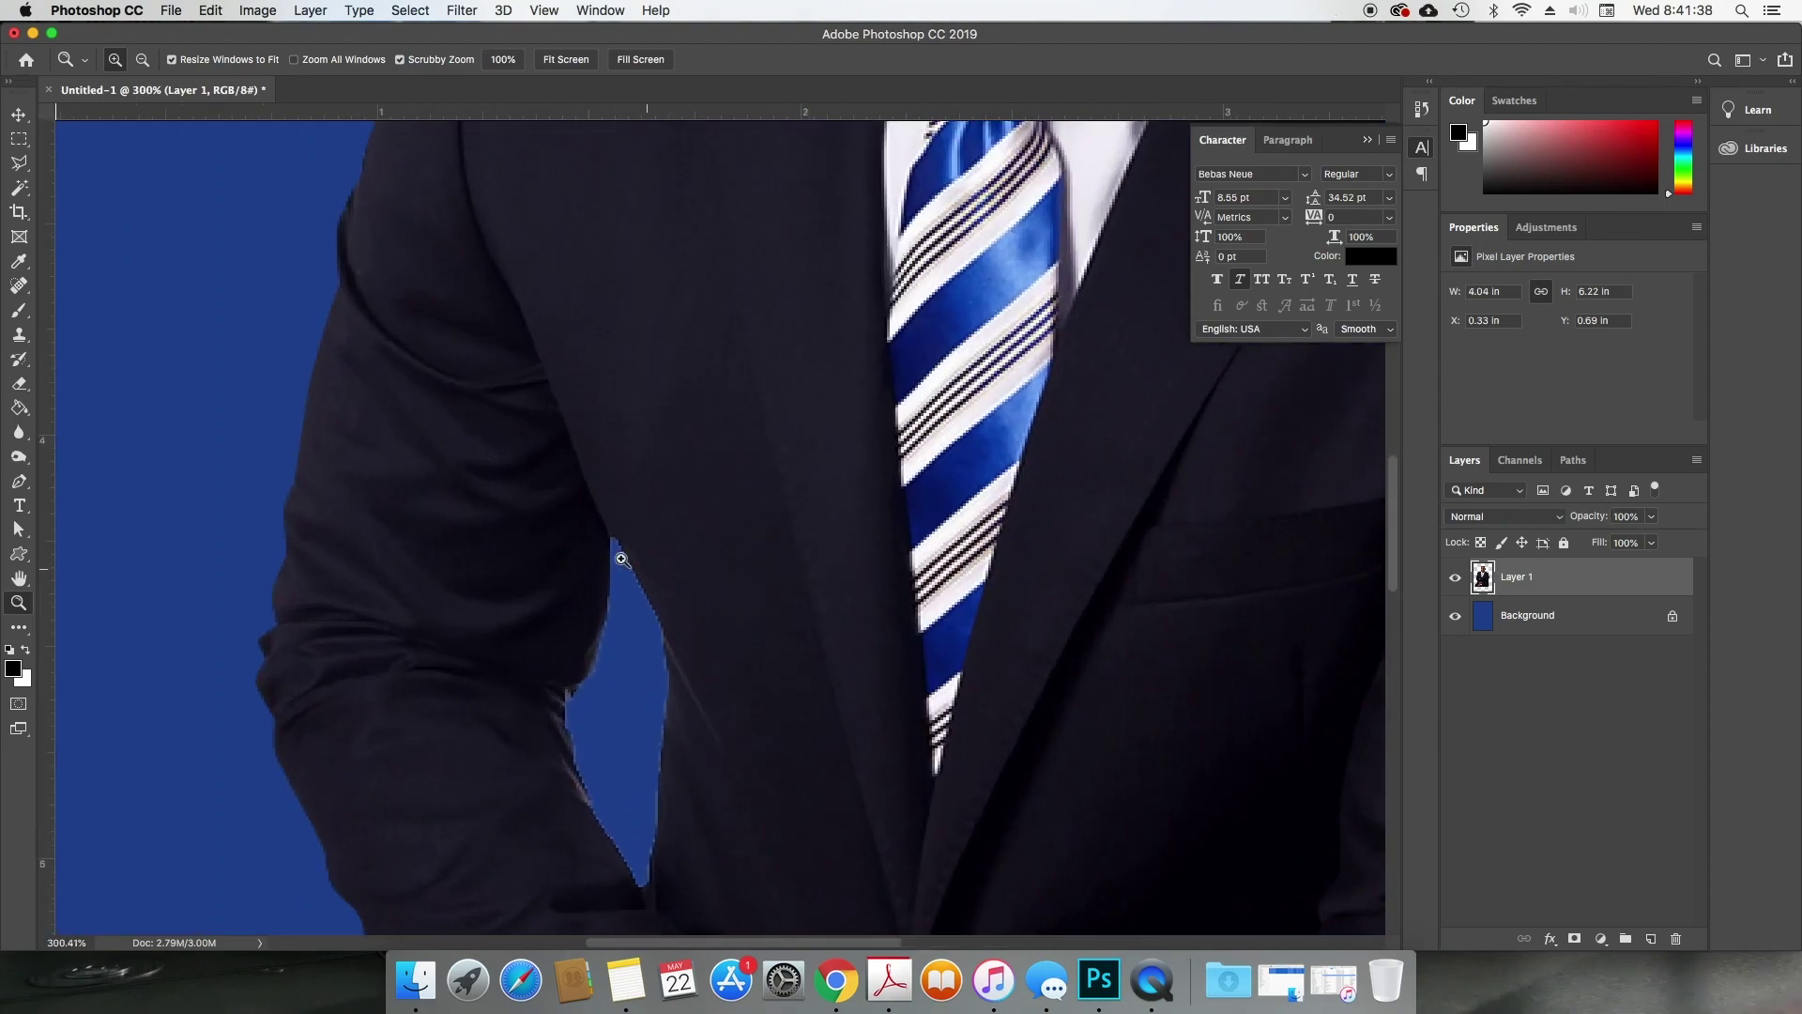
pyautogui.press('v')
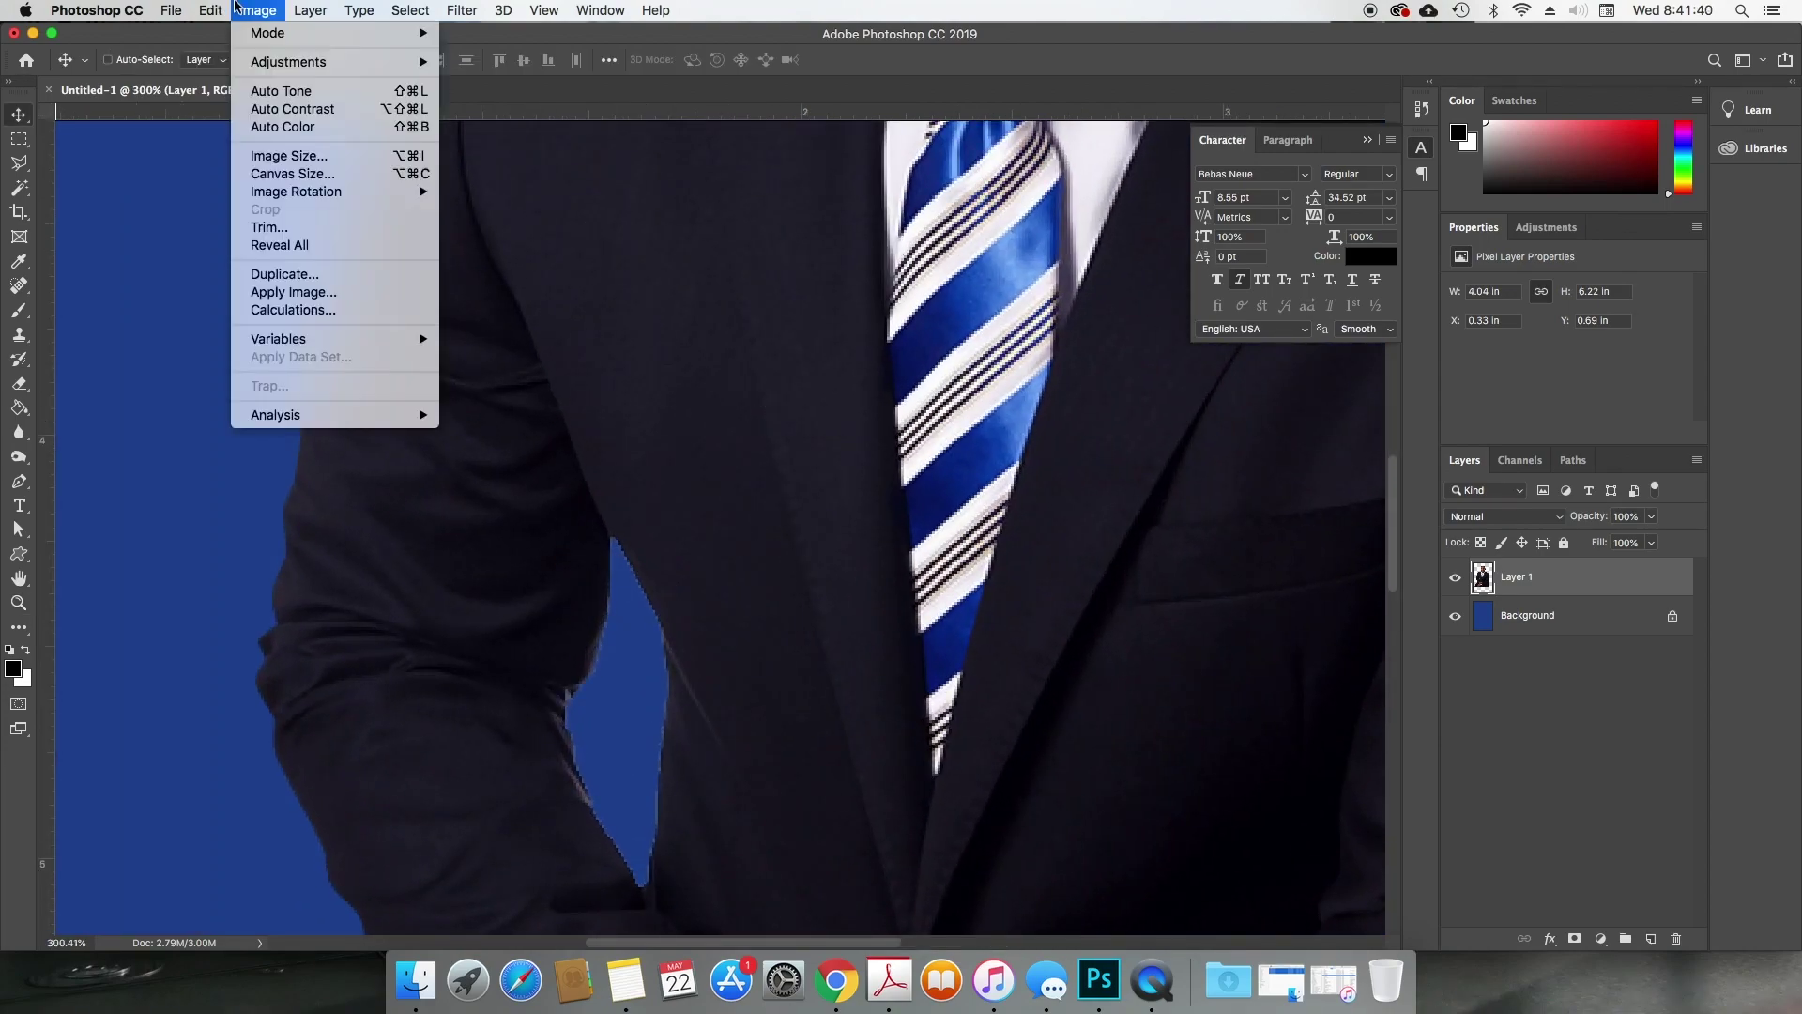
# Step: Apply Layer > Matting > Defringe at 2 pixels, then zoom out to 50% and reposition the photo
pyautogui.click(267, 12)
pyautogui.moveTo(199, 12)
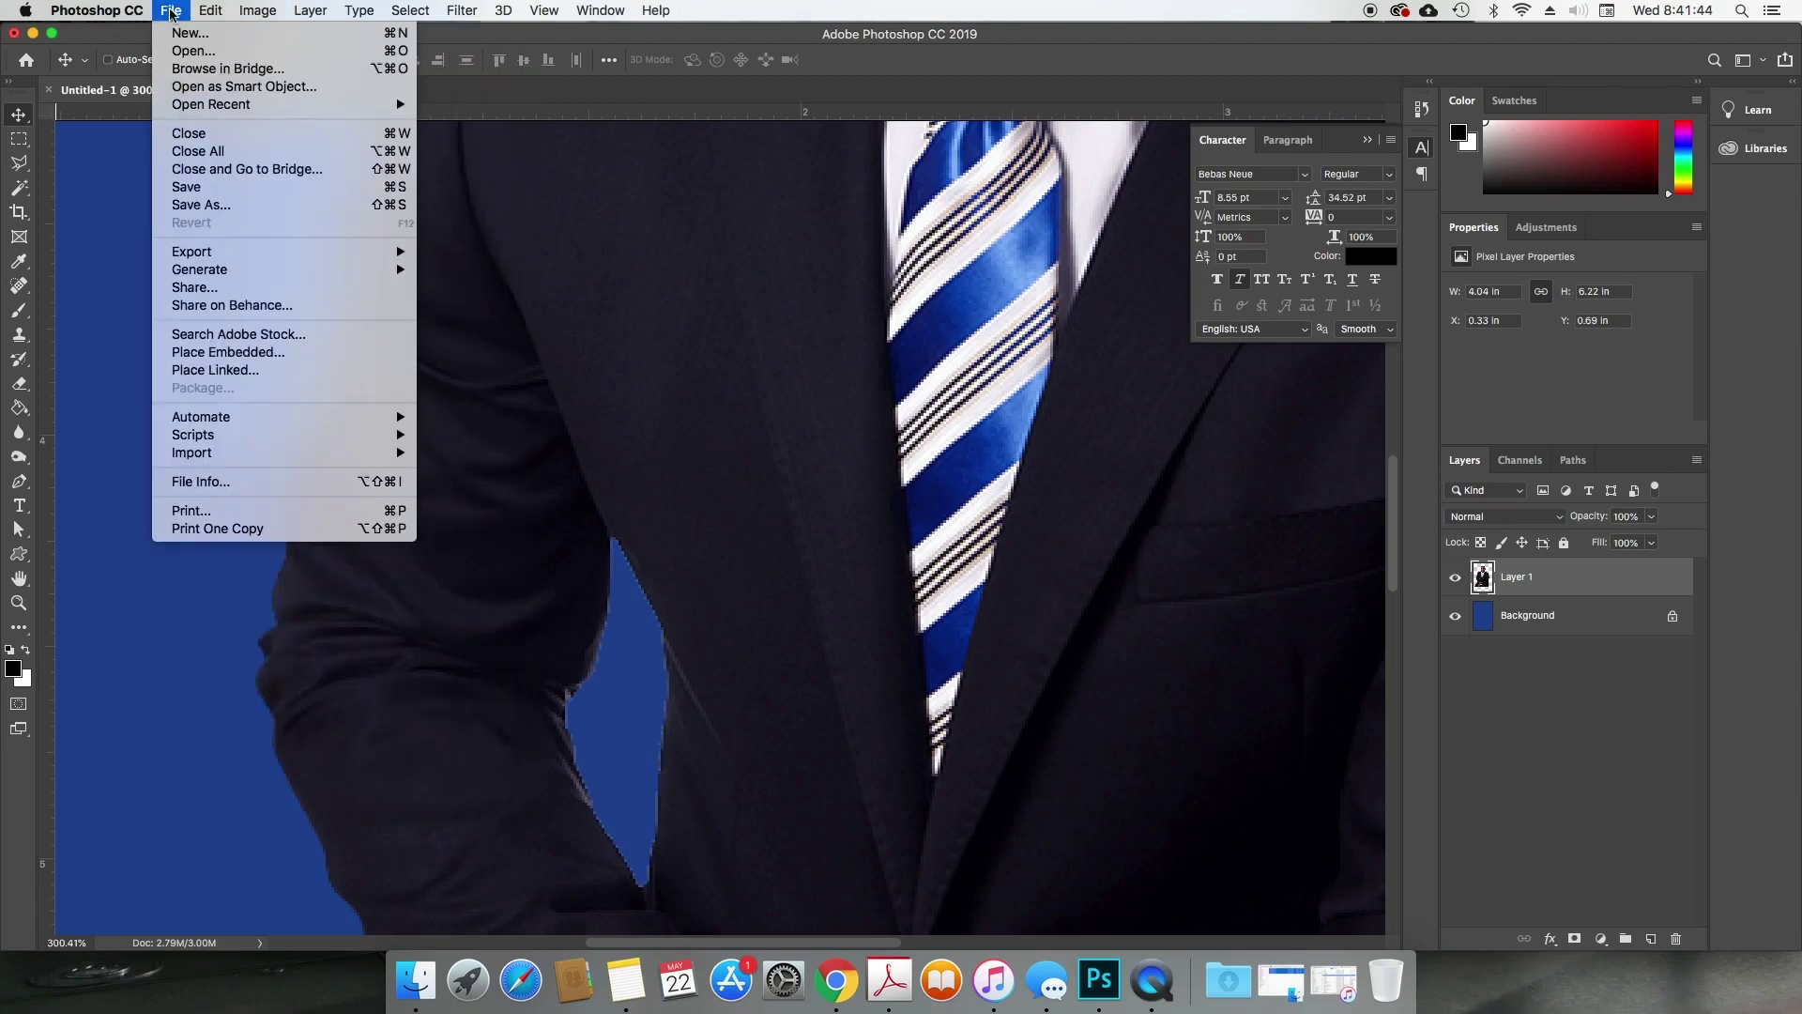
pyautogui.moveTo(310, 10)
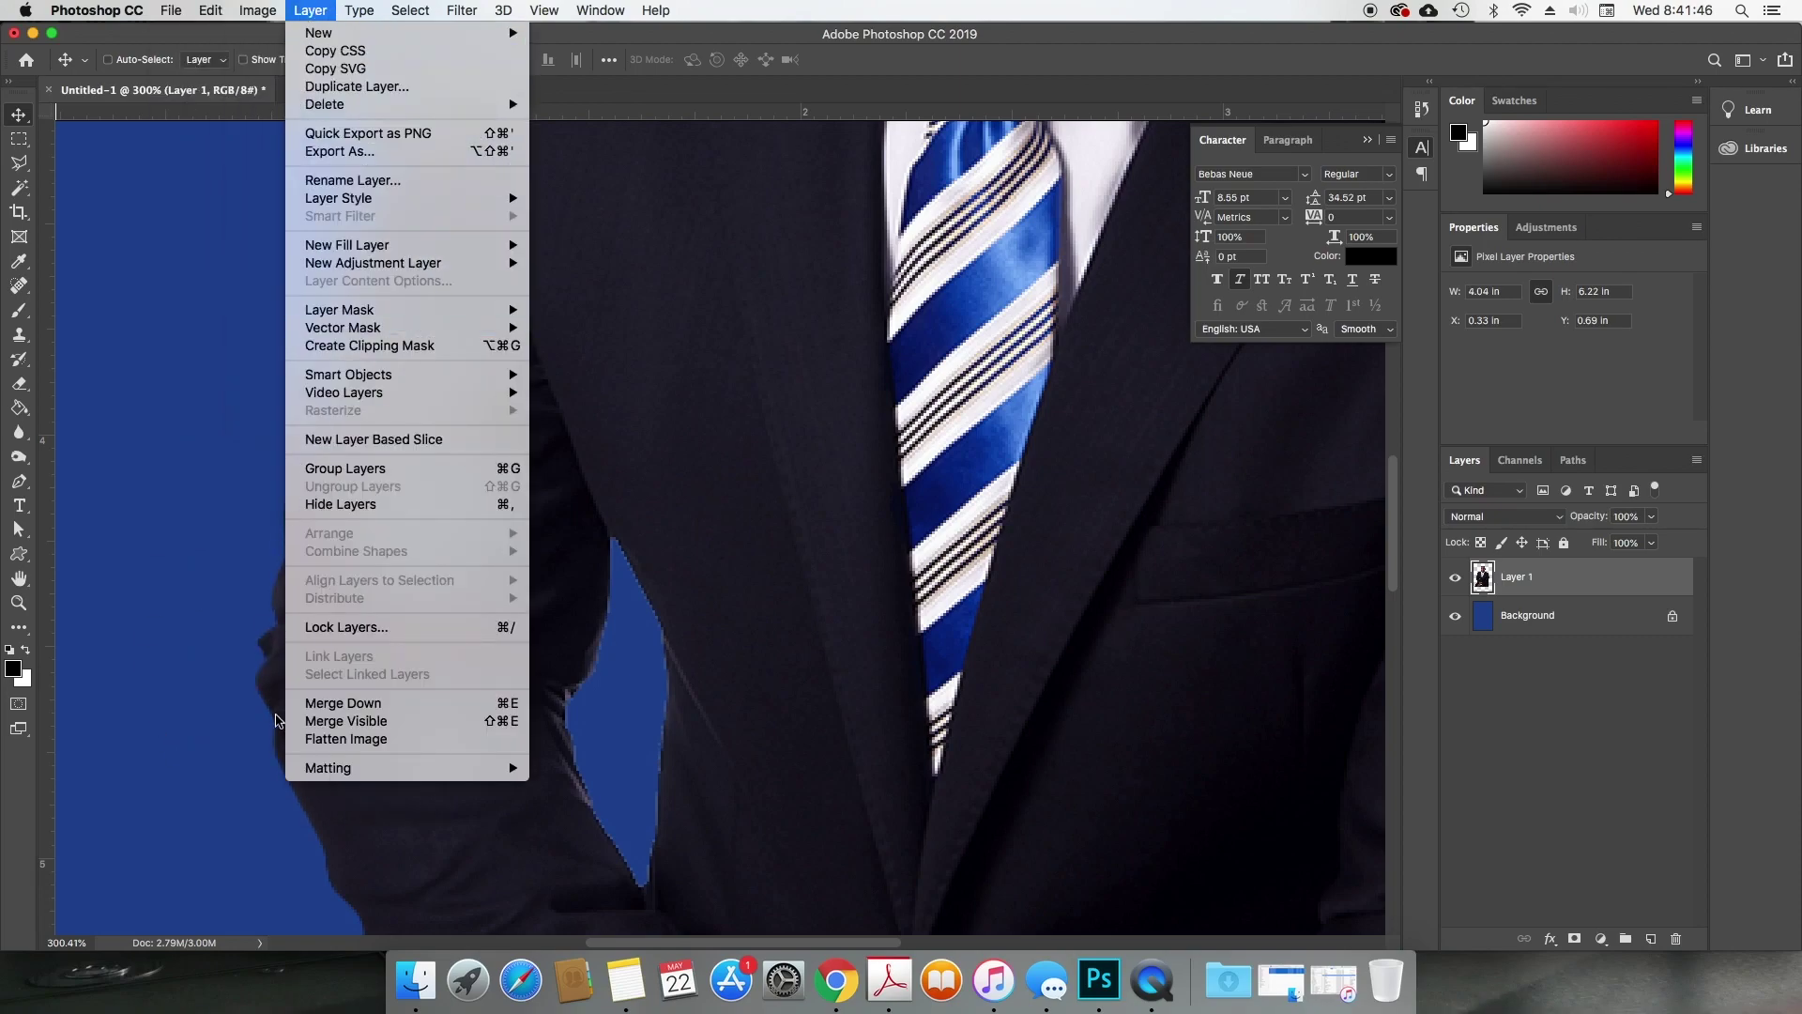
pyautogui.moveTo(406, 768)
pyautogui.click(580, 784)
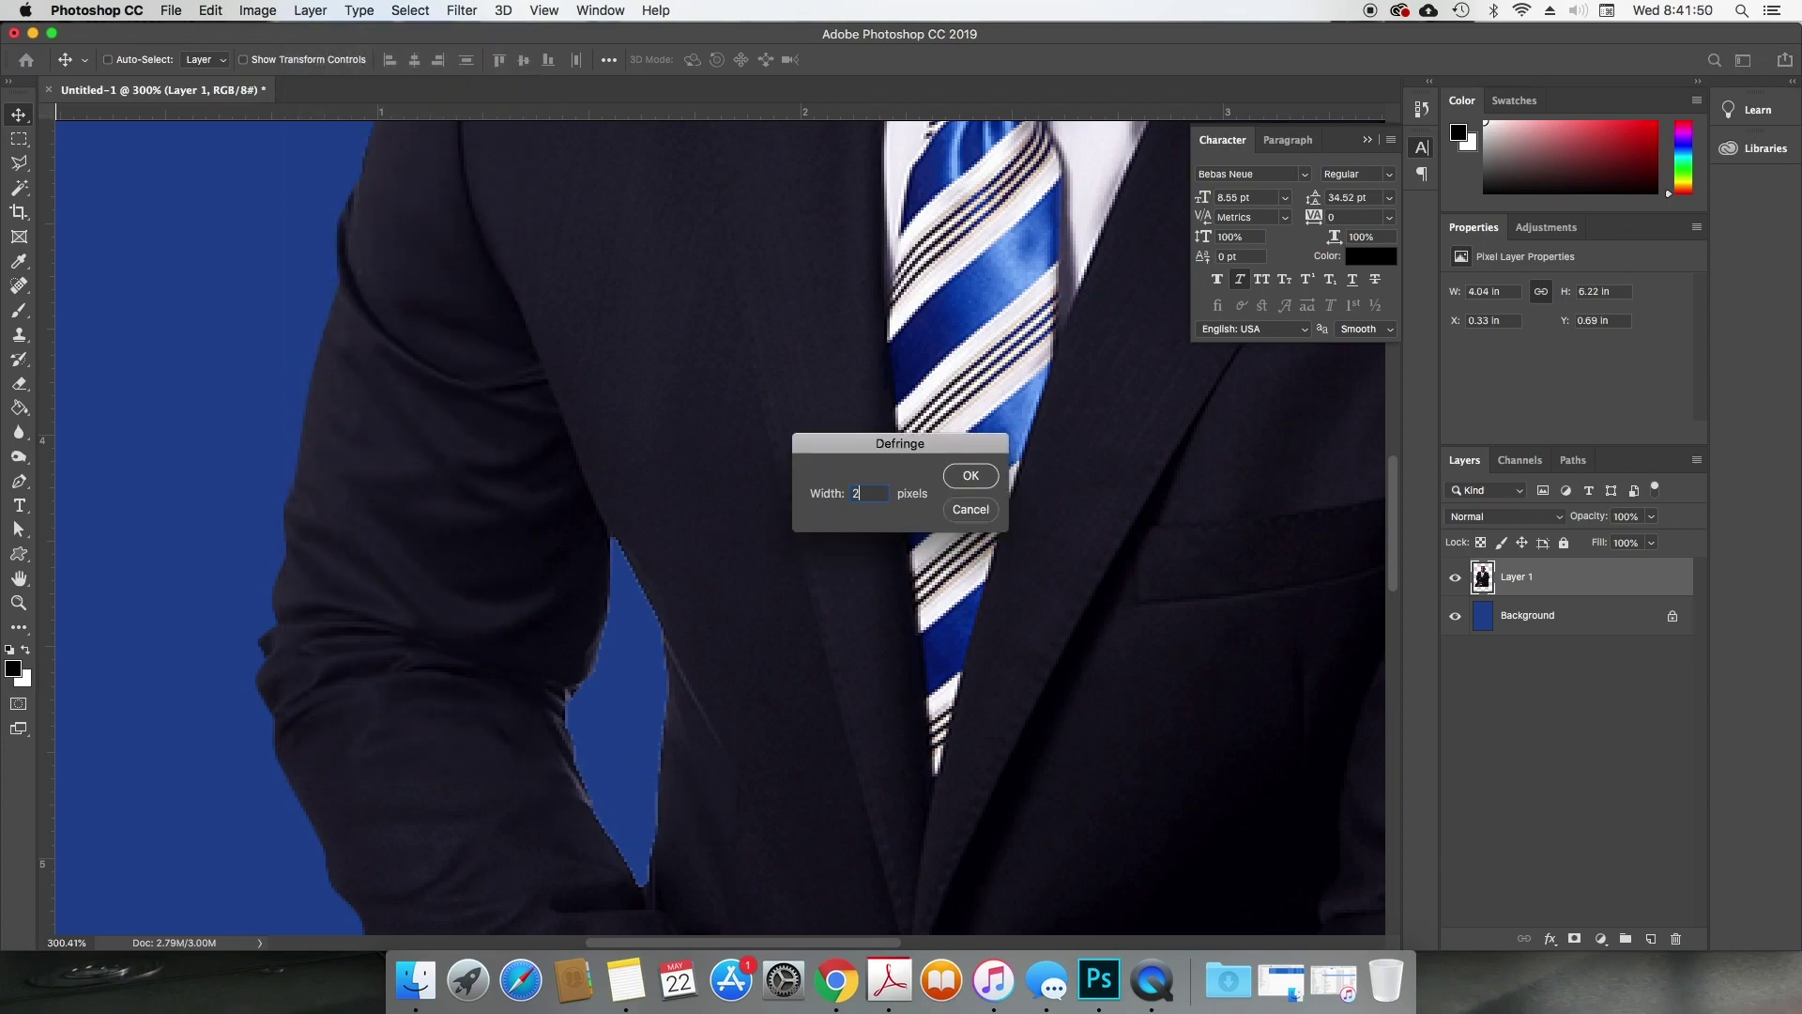
pyautogui.press('Return')
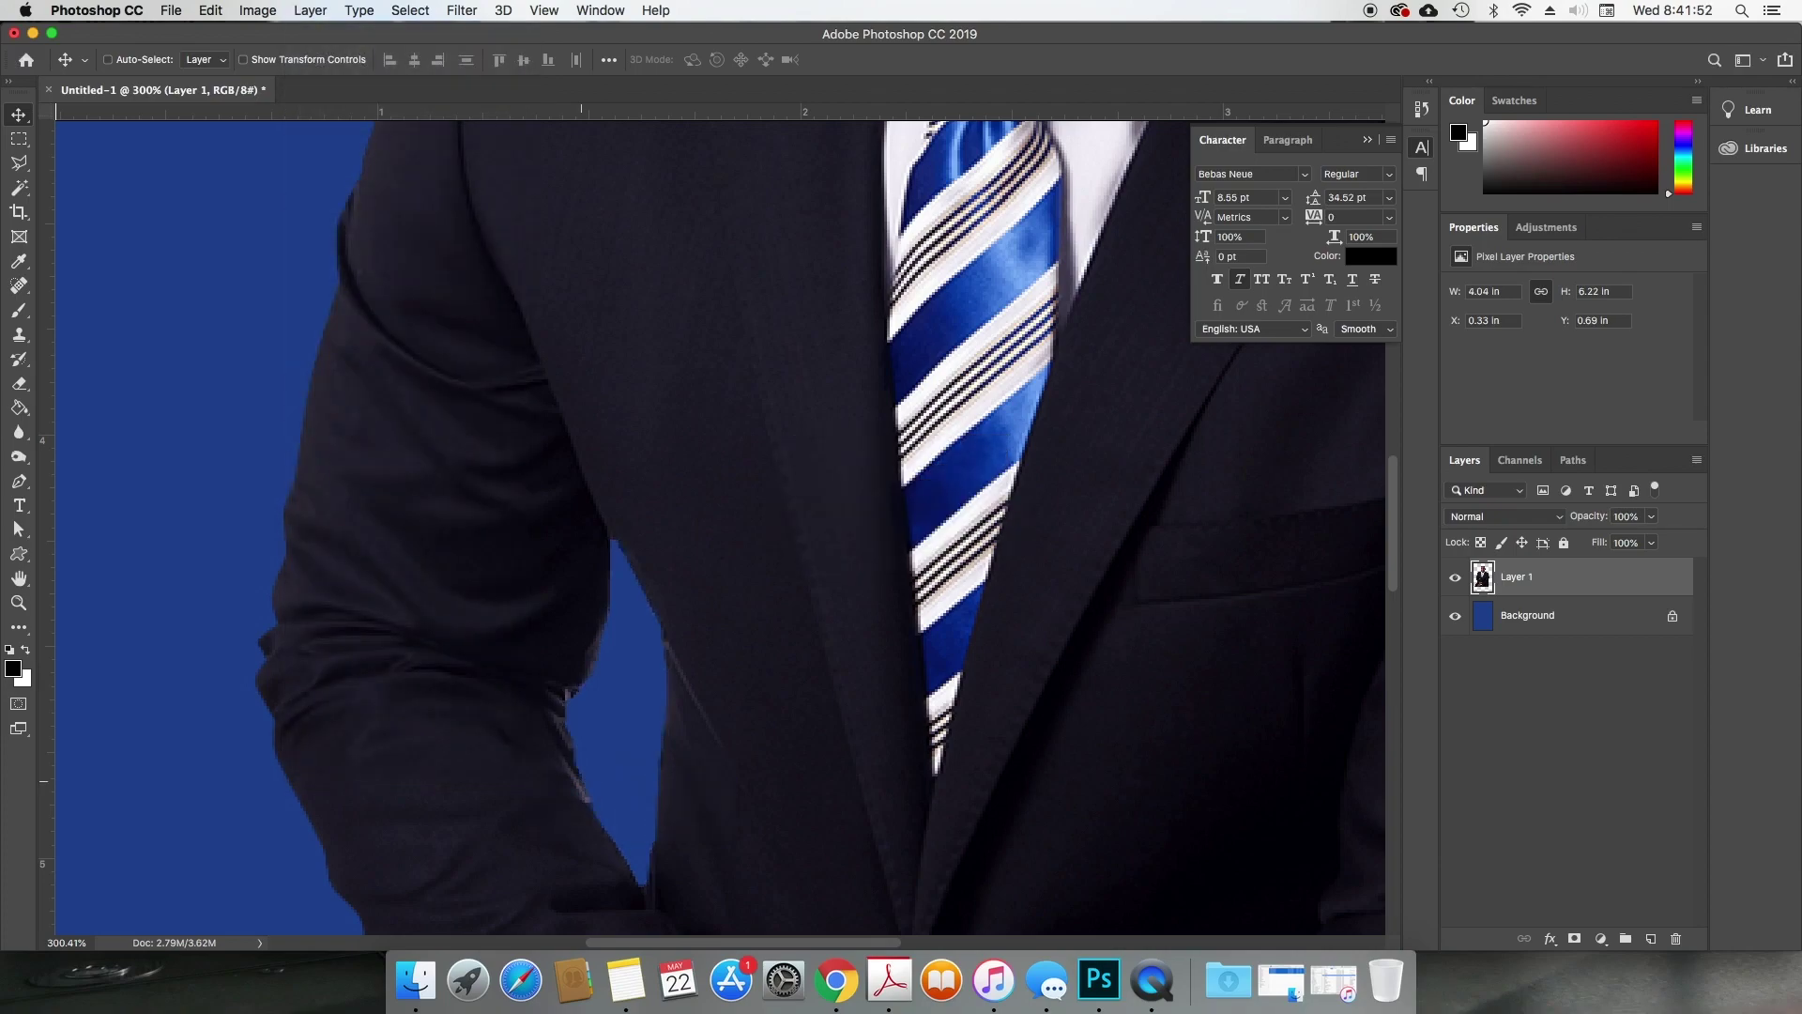
pyautogui.press('super+0')
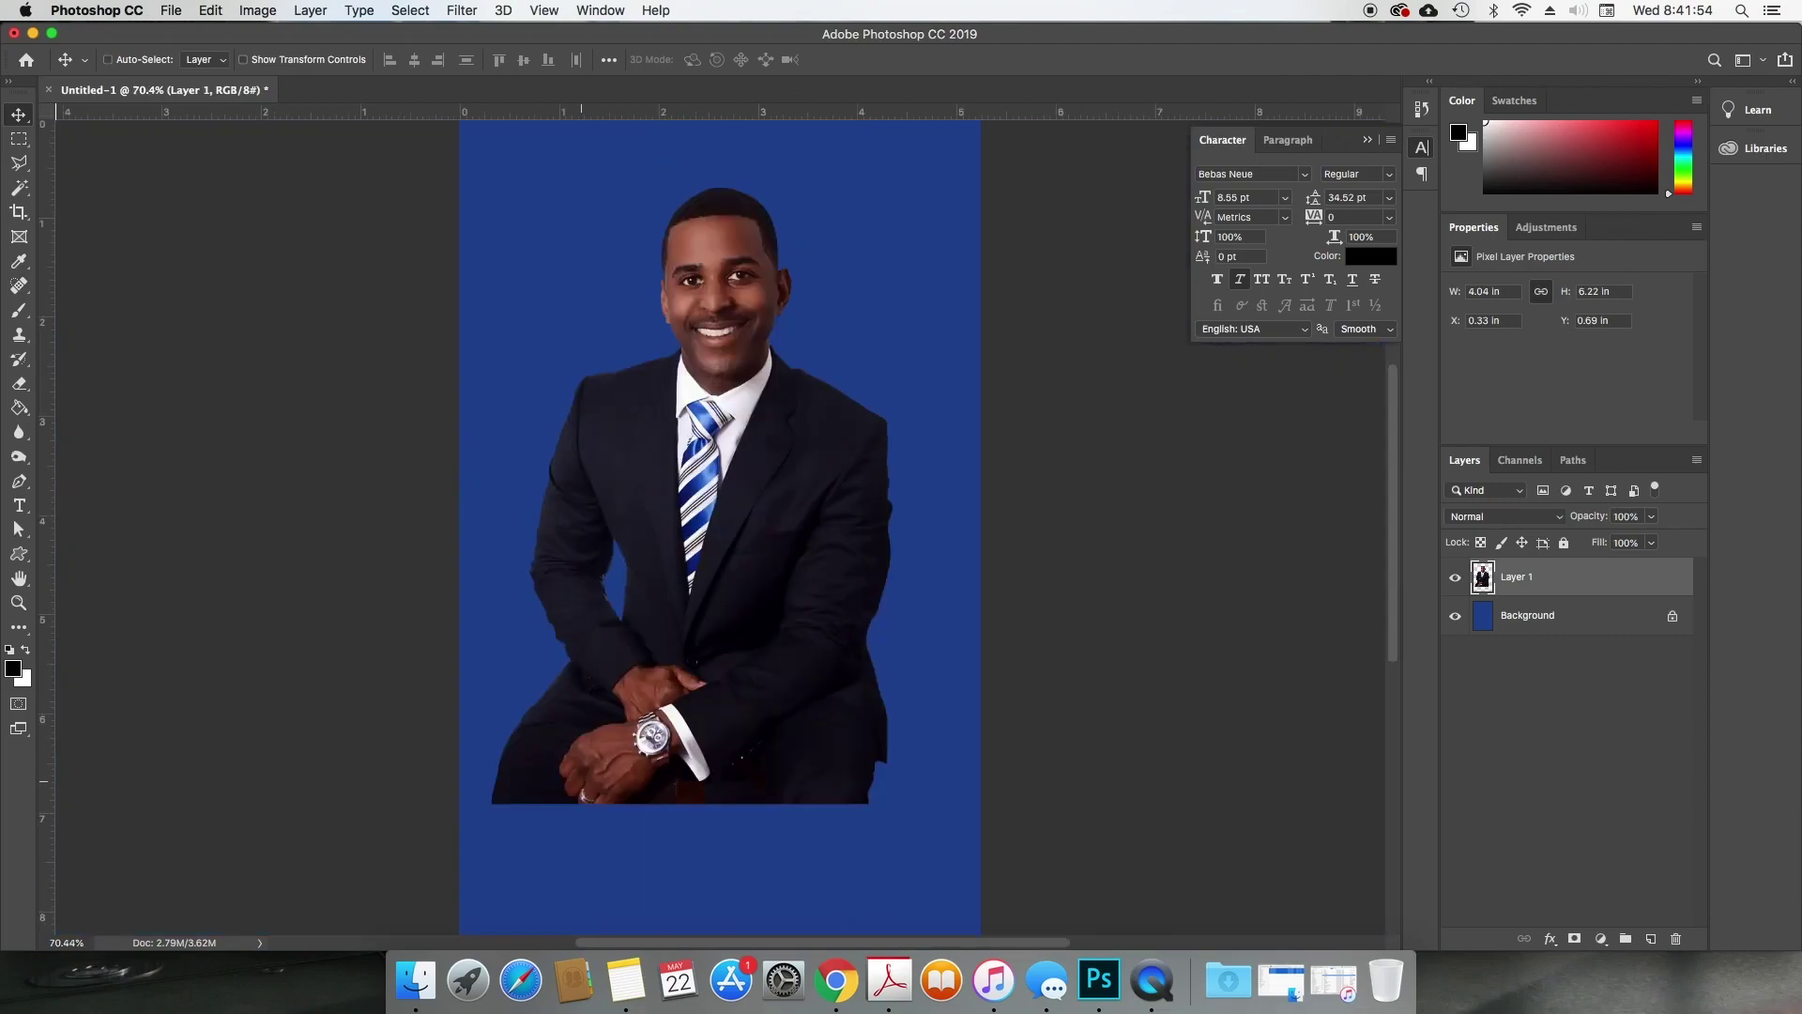
pyautogui.press('super+minus')
pyautogui.press('super+minus')
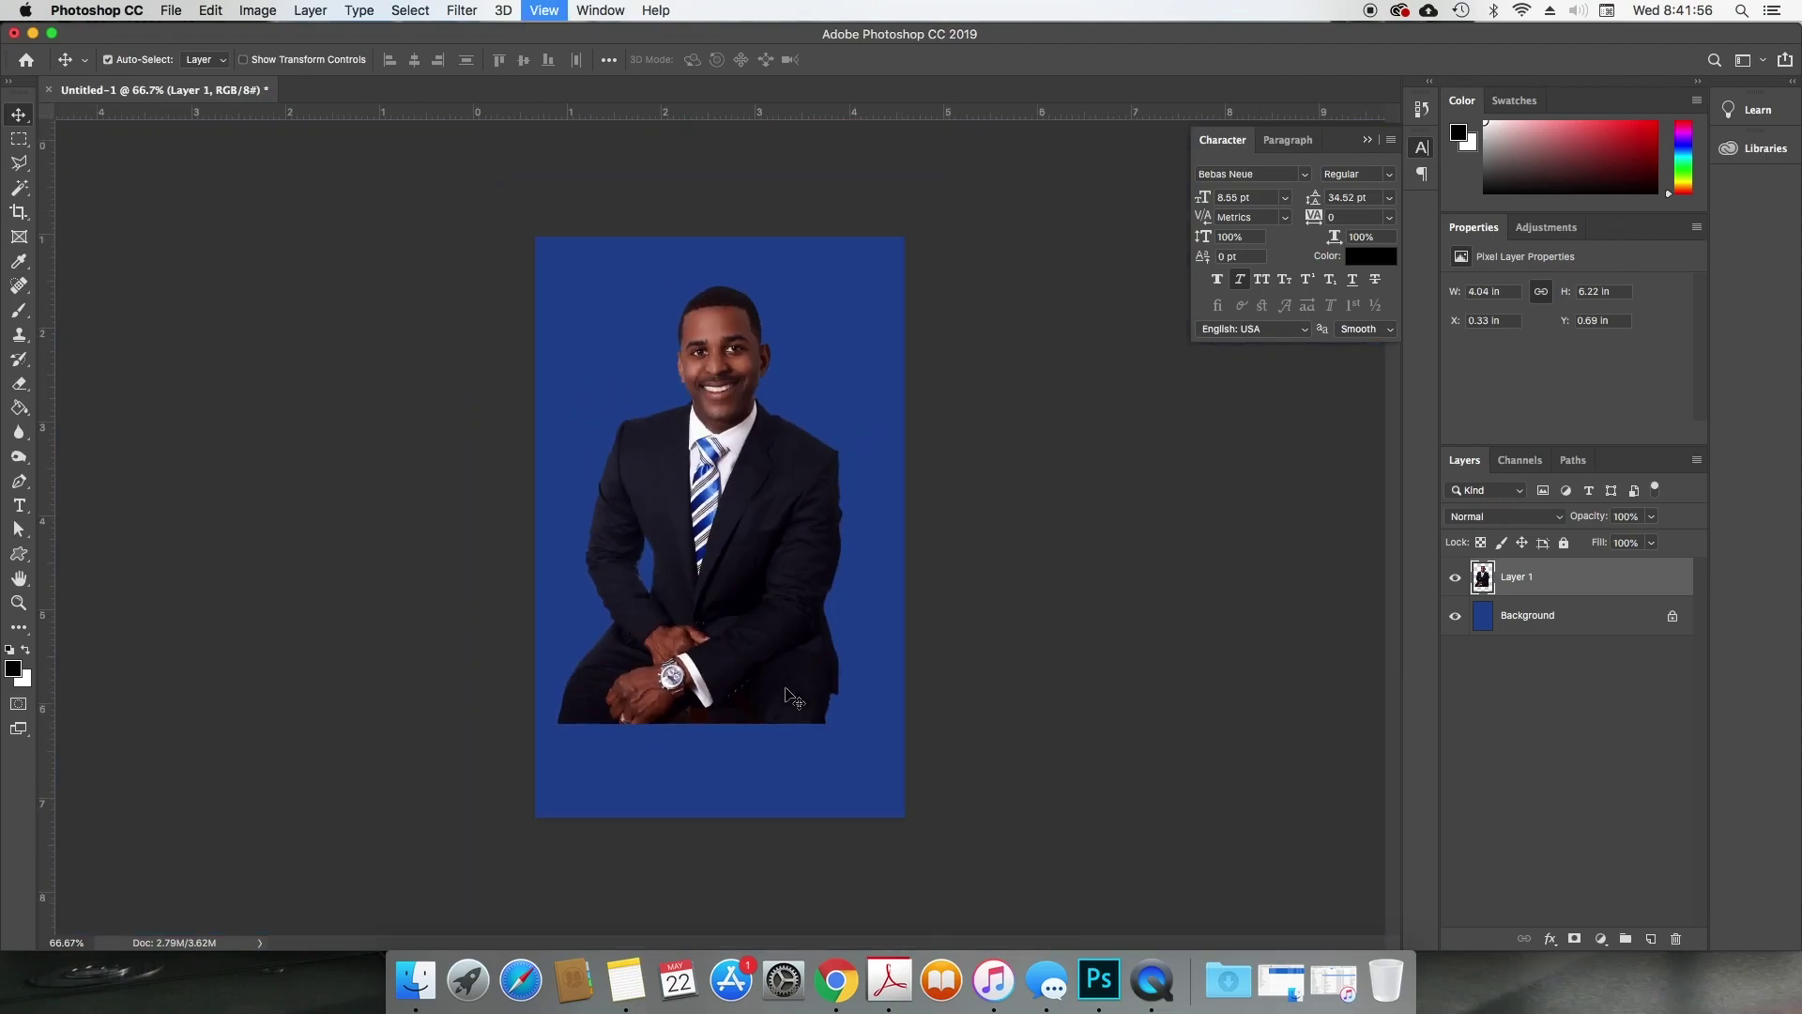
pyautogui.moveTo(813, 624); pyautogui.dragTo(778, 695)
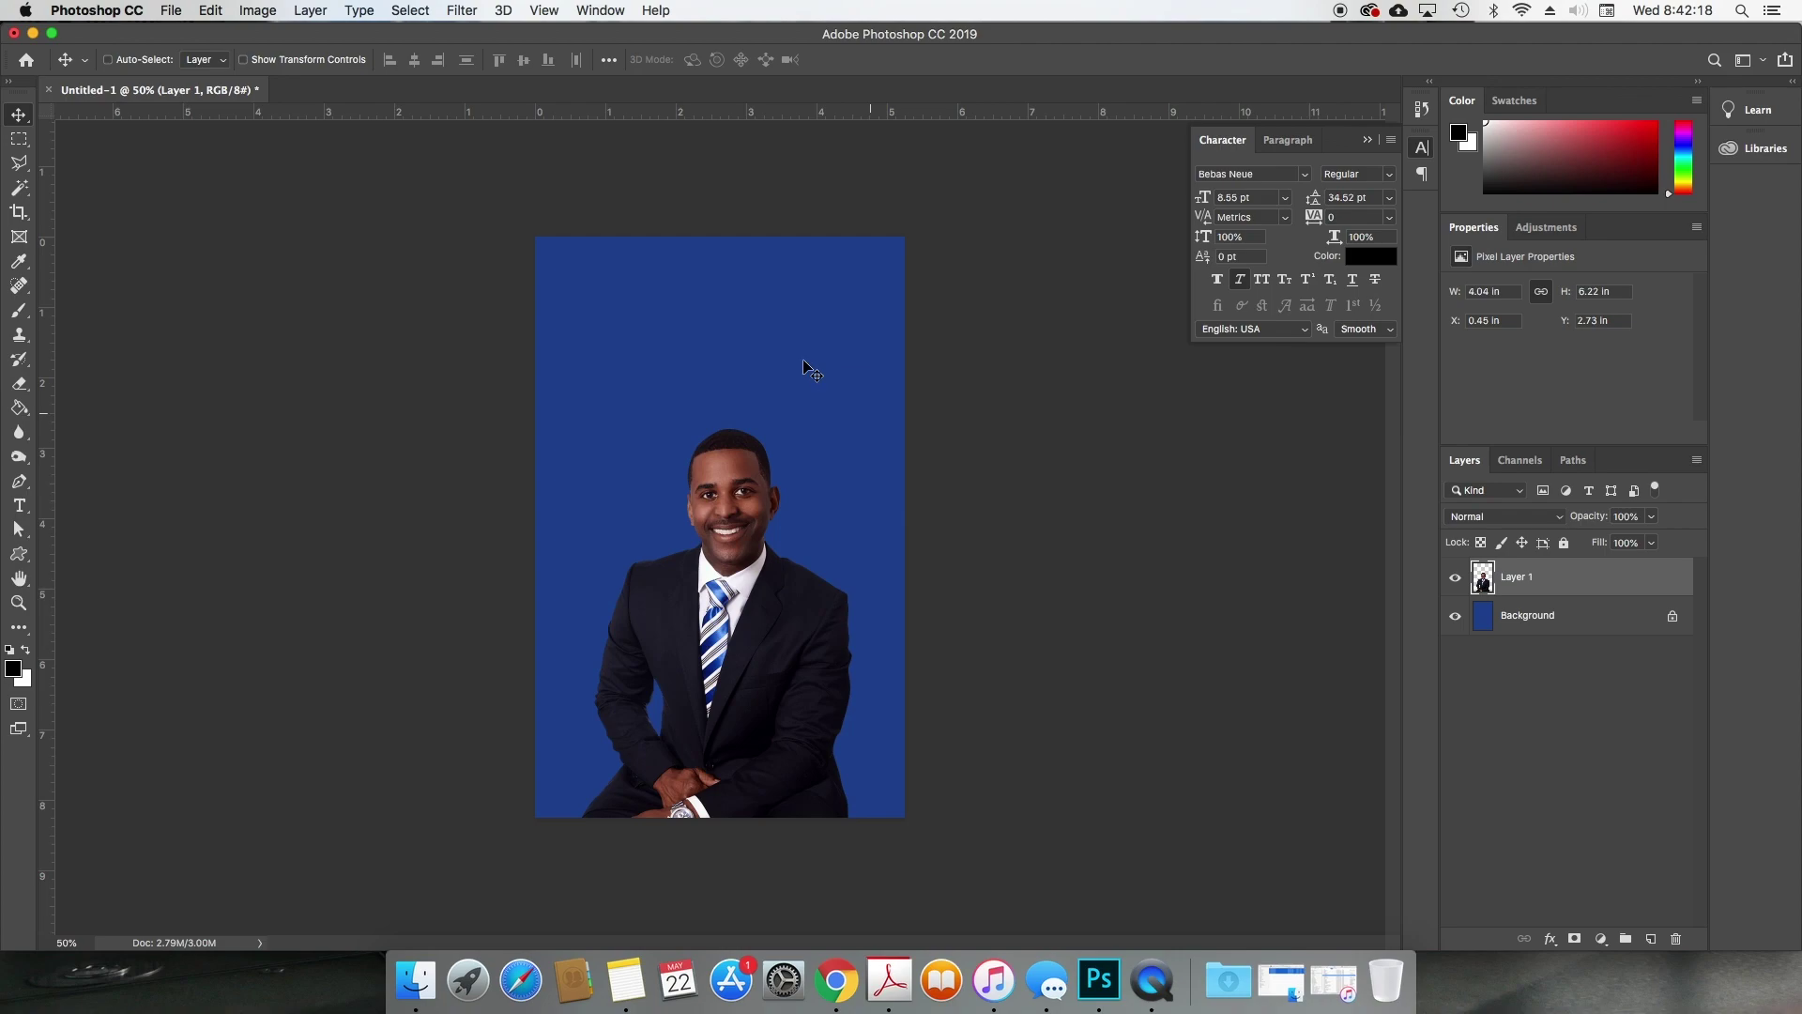
# Step: Move Layer 1 up so the man's head meets the canvas top, at X 0.45 in, Y 0 in
pyautogui.moveTo(735, 627); pyautogui.dragTo(733, 474)
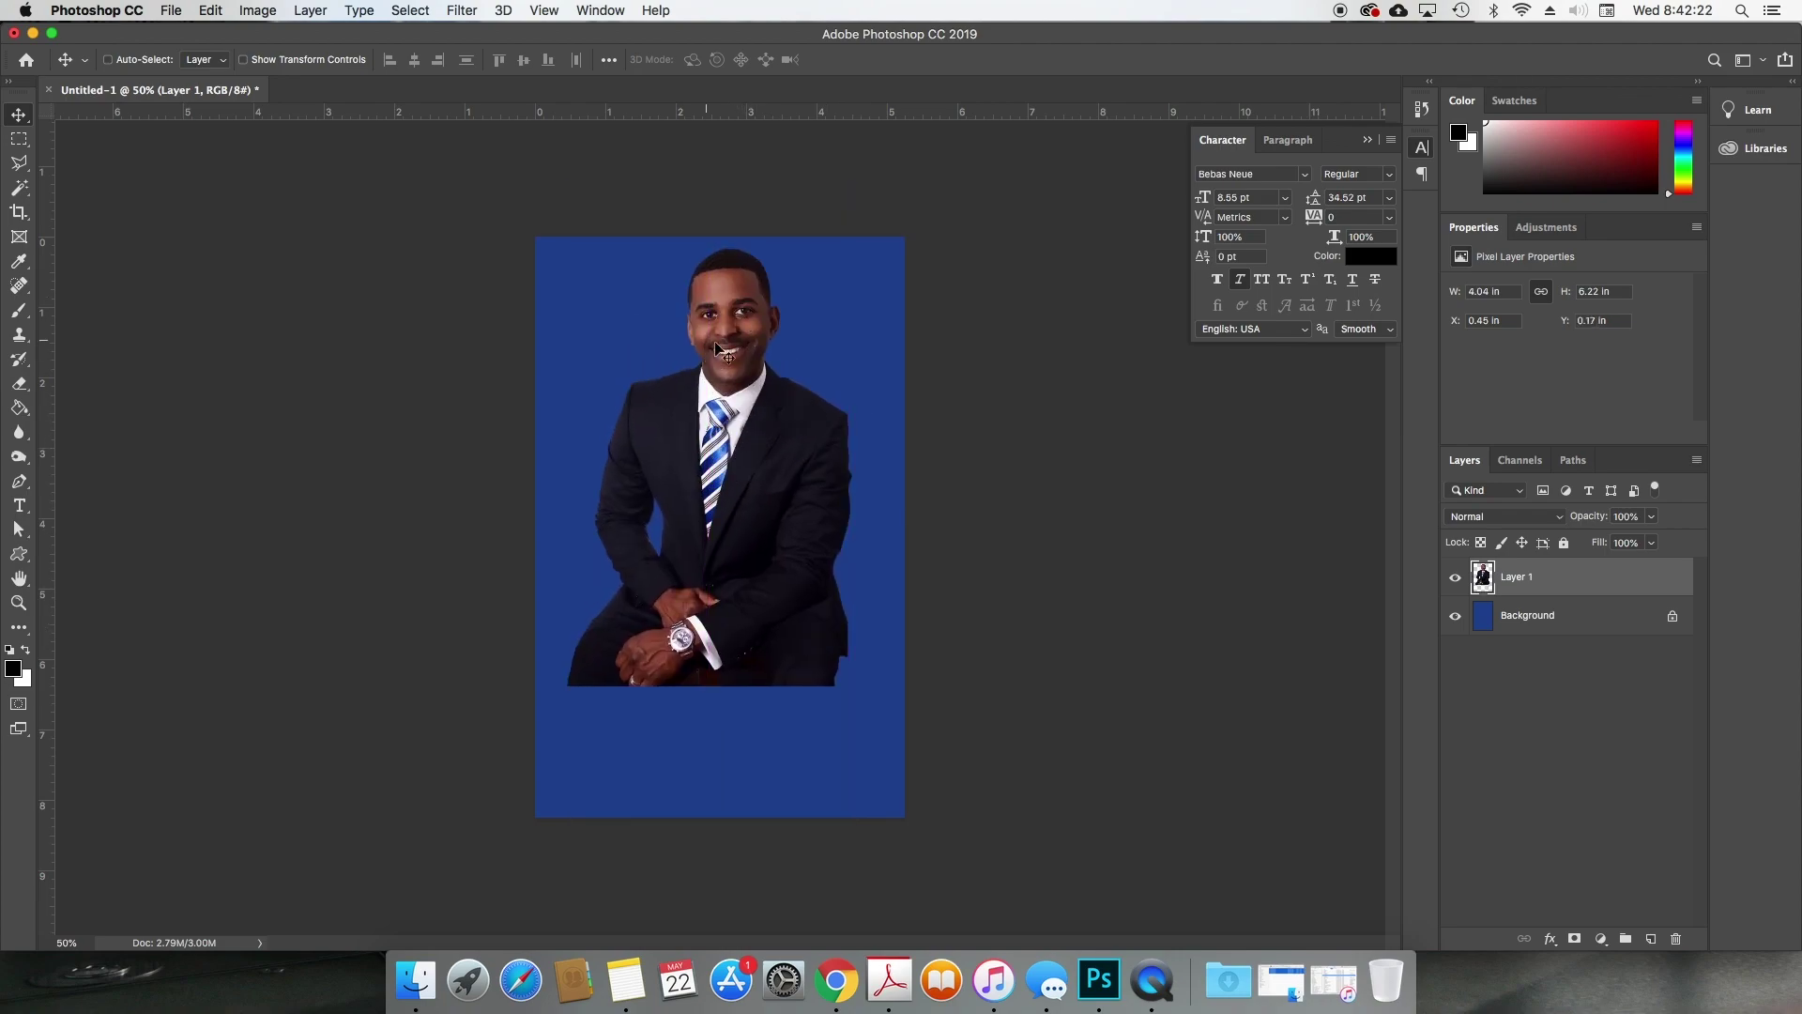
pyautogui.moveTo(788, 354); pyautogui.dragTo(778, 486)
pyautogui.moveTo(756, 111); pyautogui.dragTo(747, 364)
pyautogui.moveTo(47, 338); pyautogui.dragTo(730, 324)
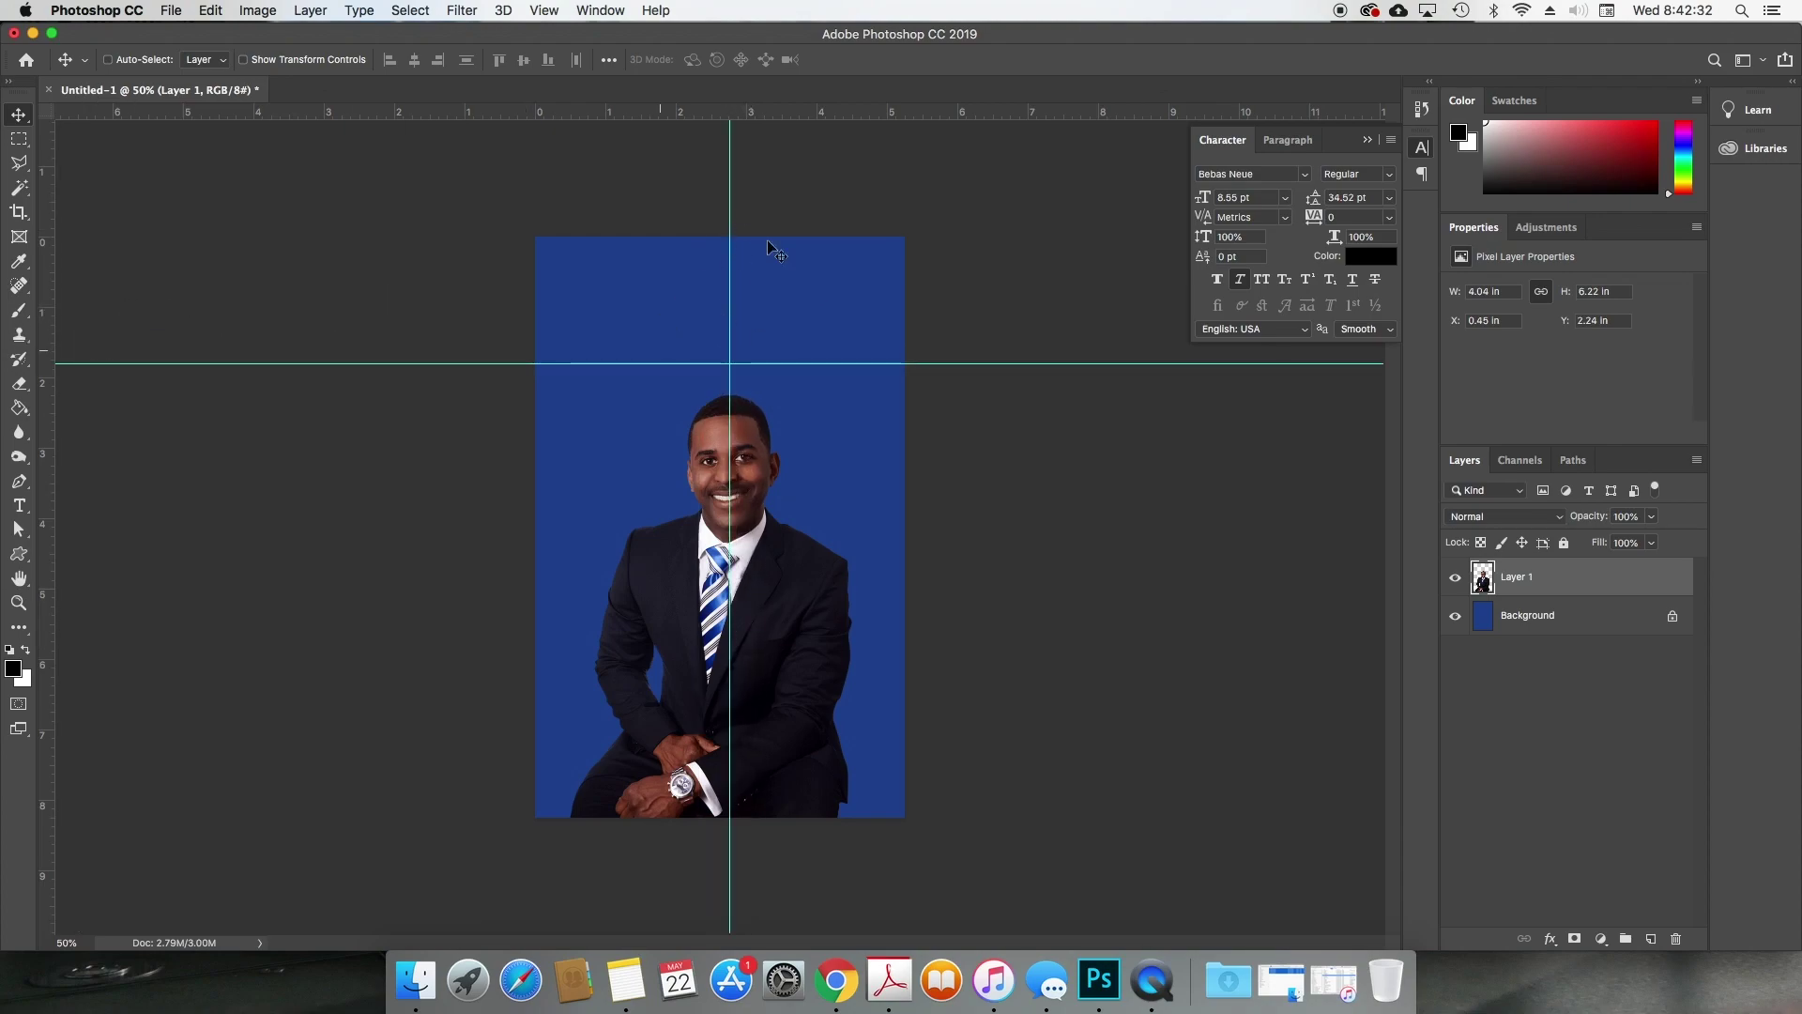
pyautogui.press('super+z')
pyautogui.press('super+z')
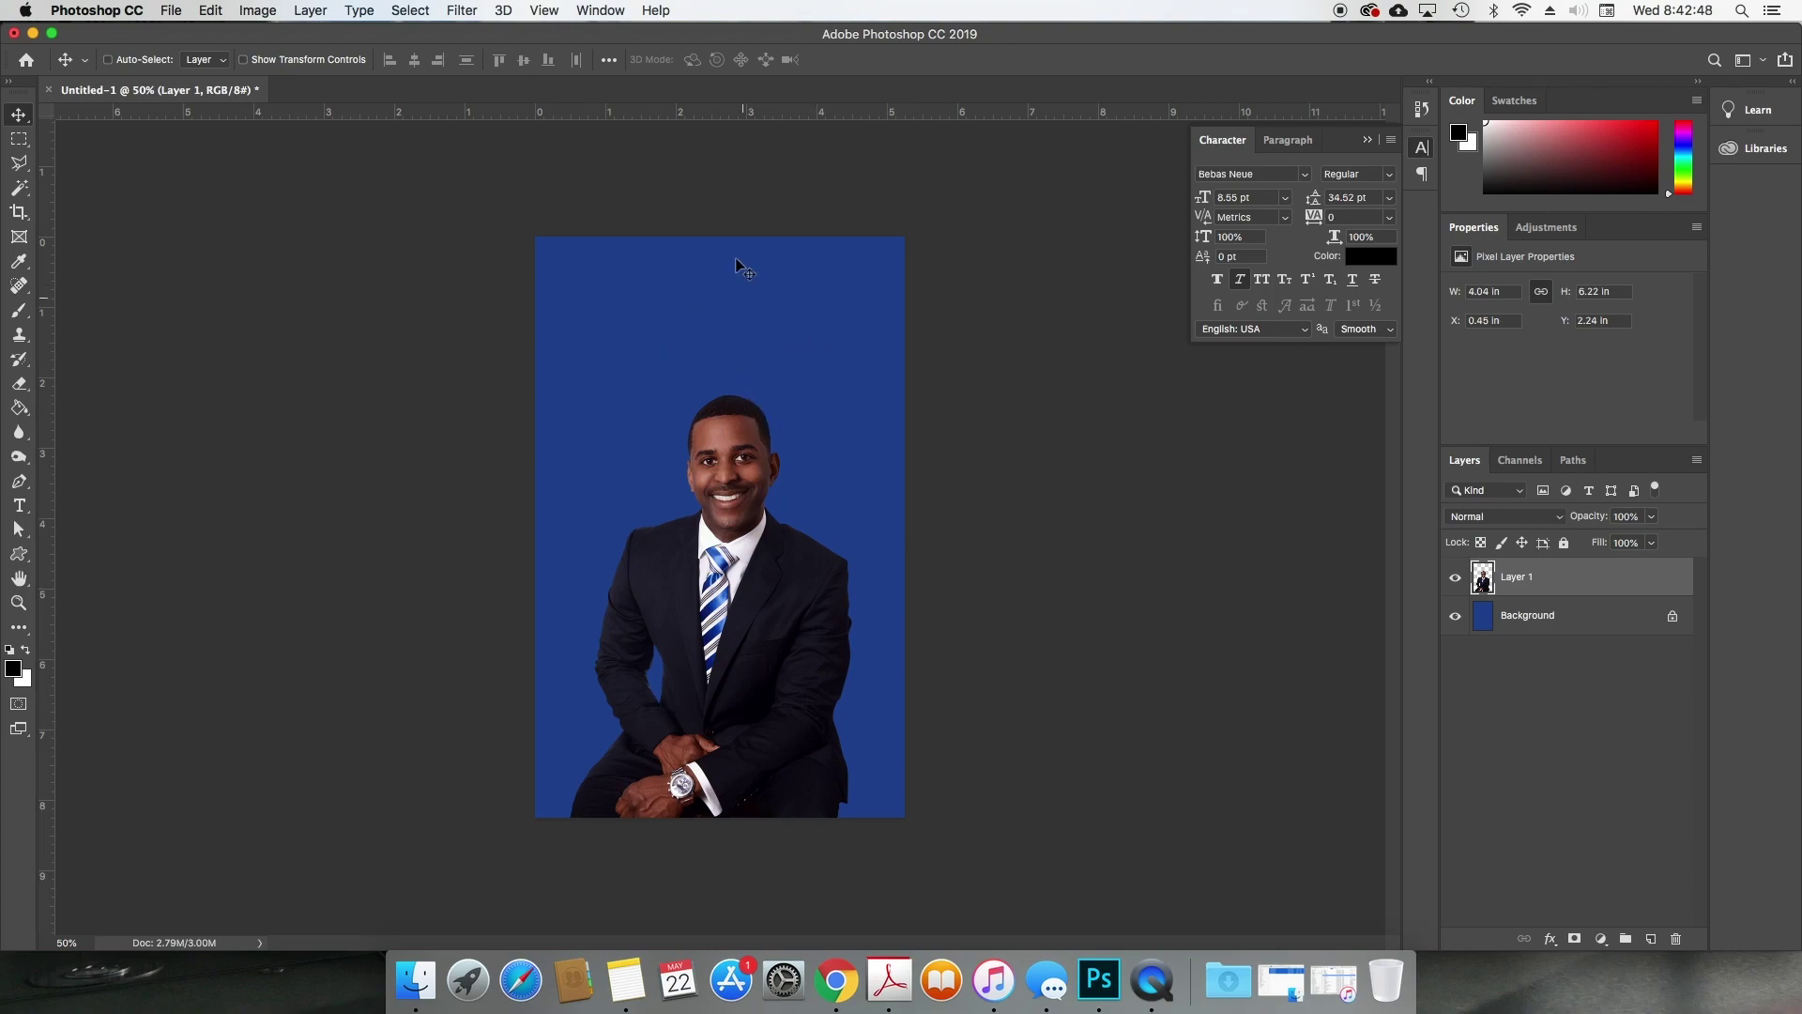
pyautogui.moveTo(734, 596); pyautogui.dragTo(725, 424)
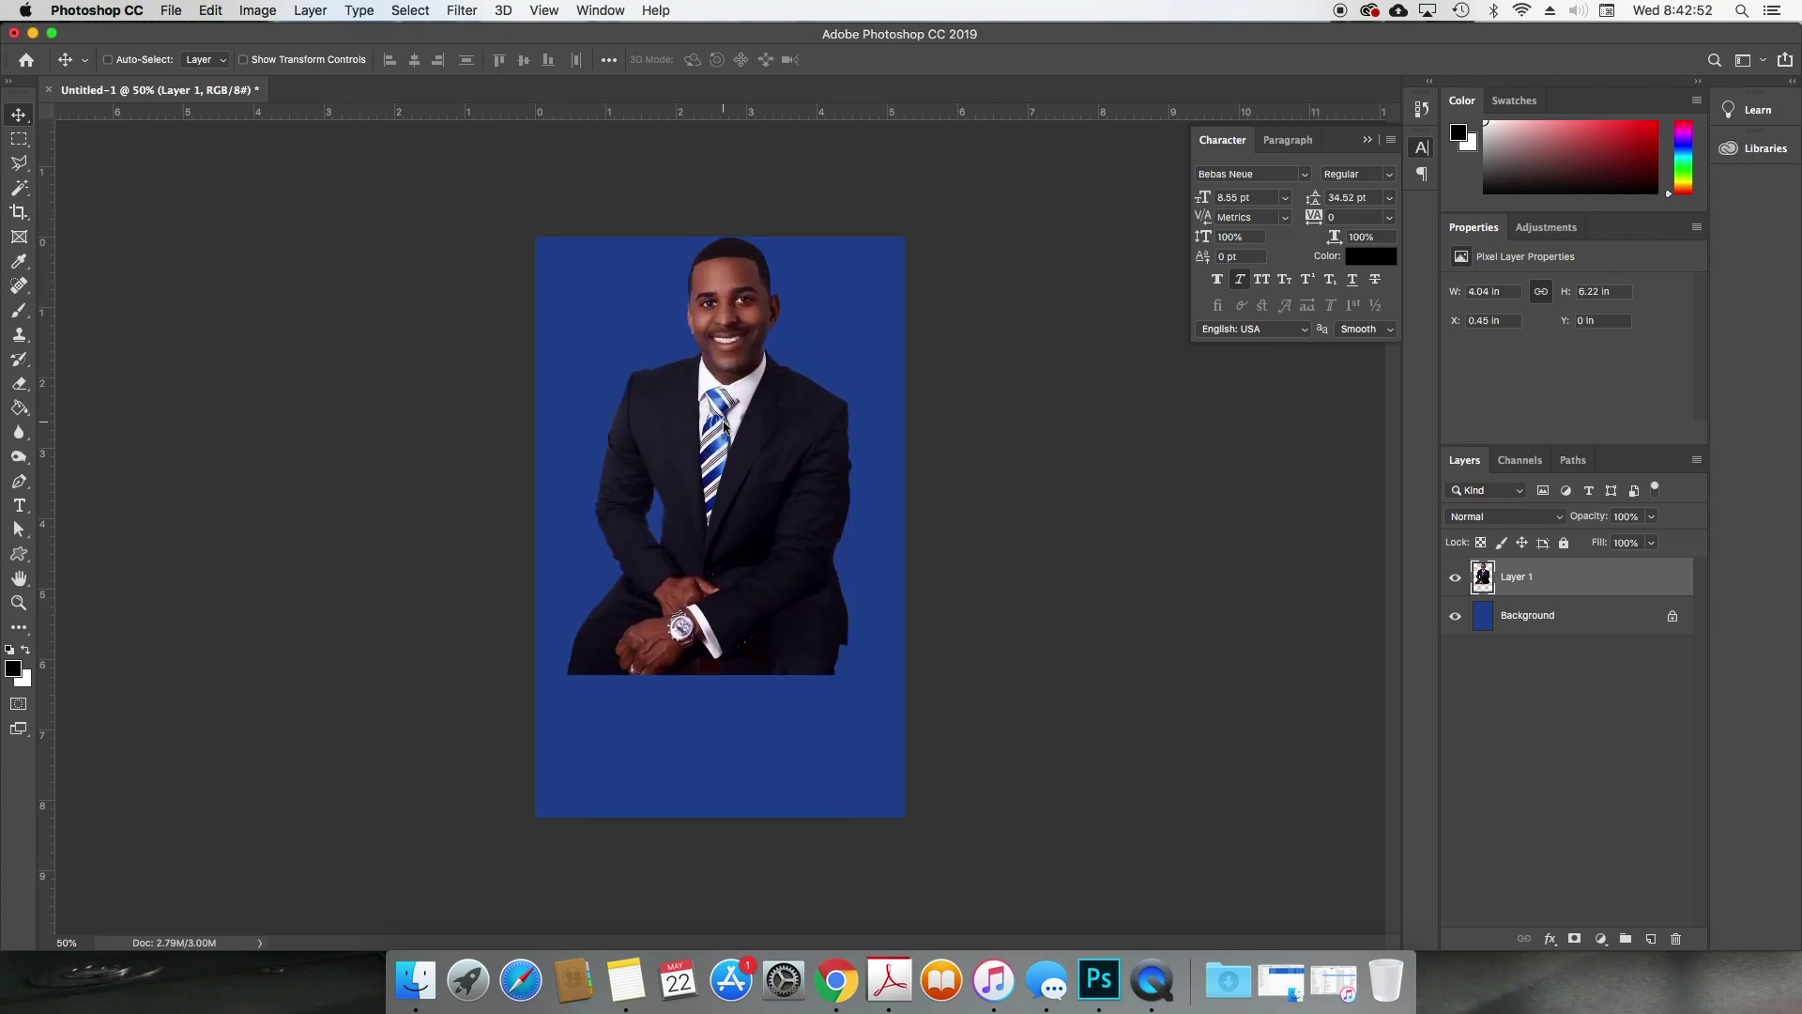
# Step: Draw a black circle, Ellipse 1, over the man's head with the Ellipse tool
pyautogui.press('m')
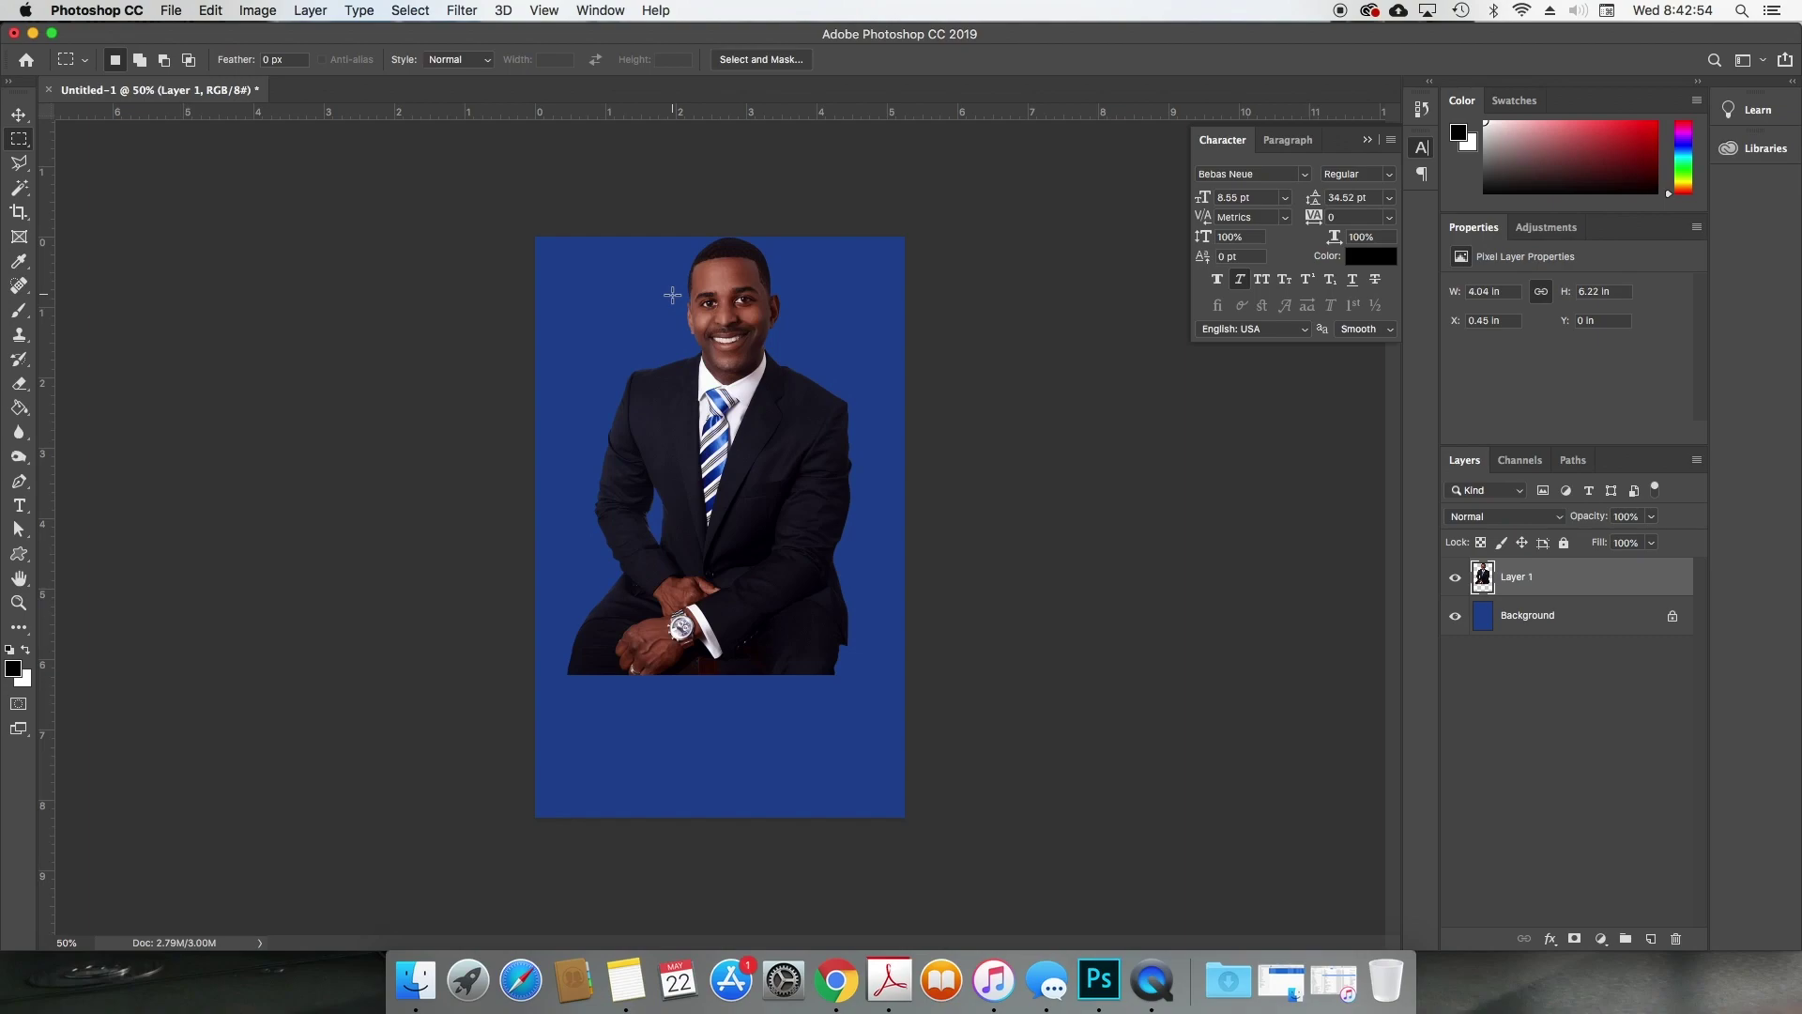
pyautogui.hotkey('shift', 'm')
pyautogui.moveTo(653, 250); pyautogui.dragTo(805, 389)
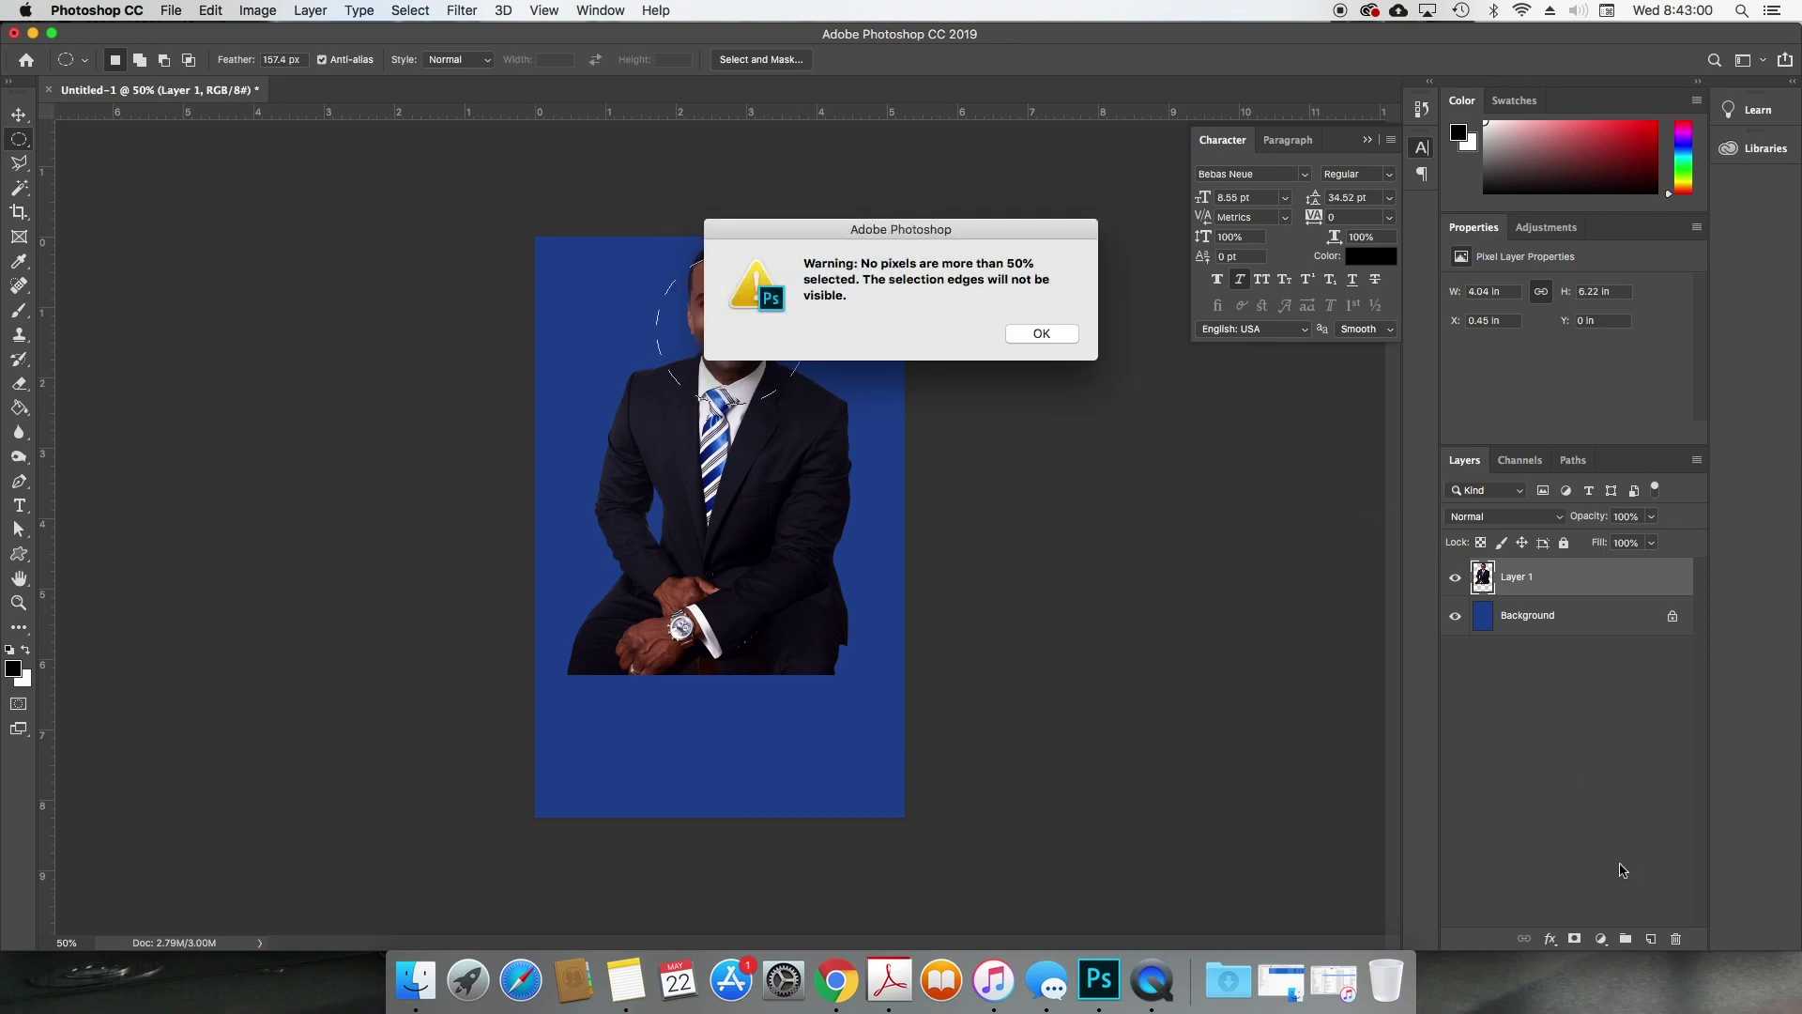
pyautogui.click(1067, 339)
pyautogui.press('u')
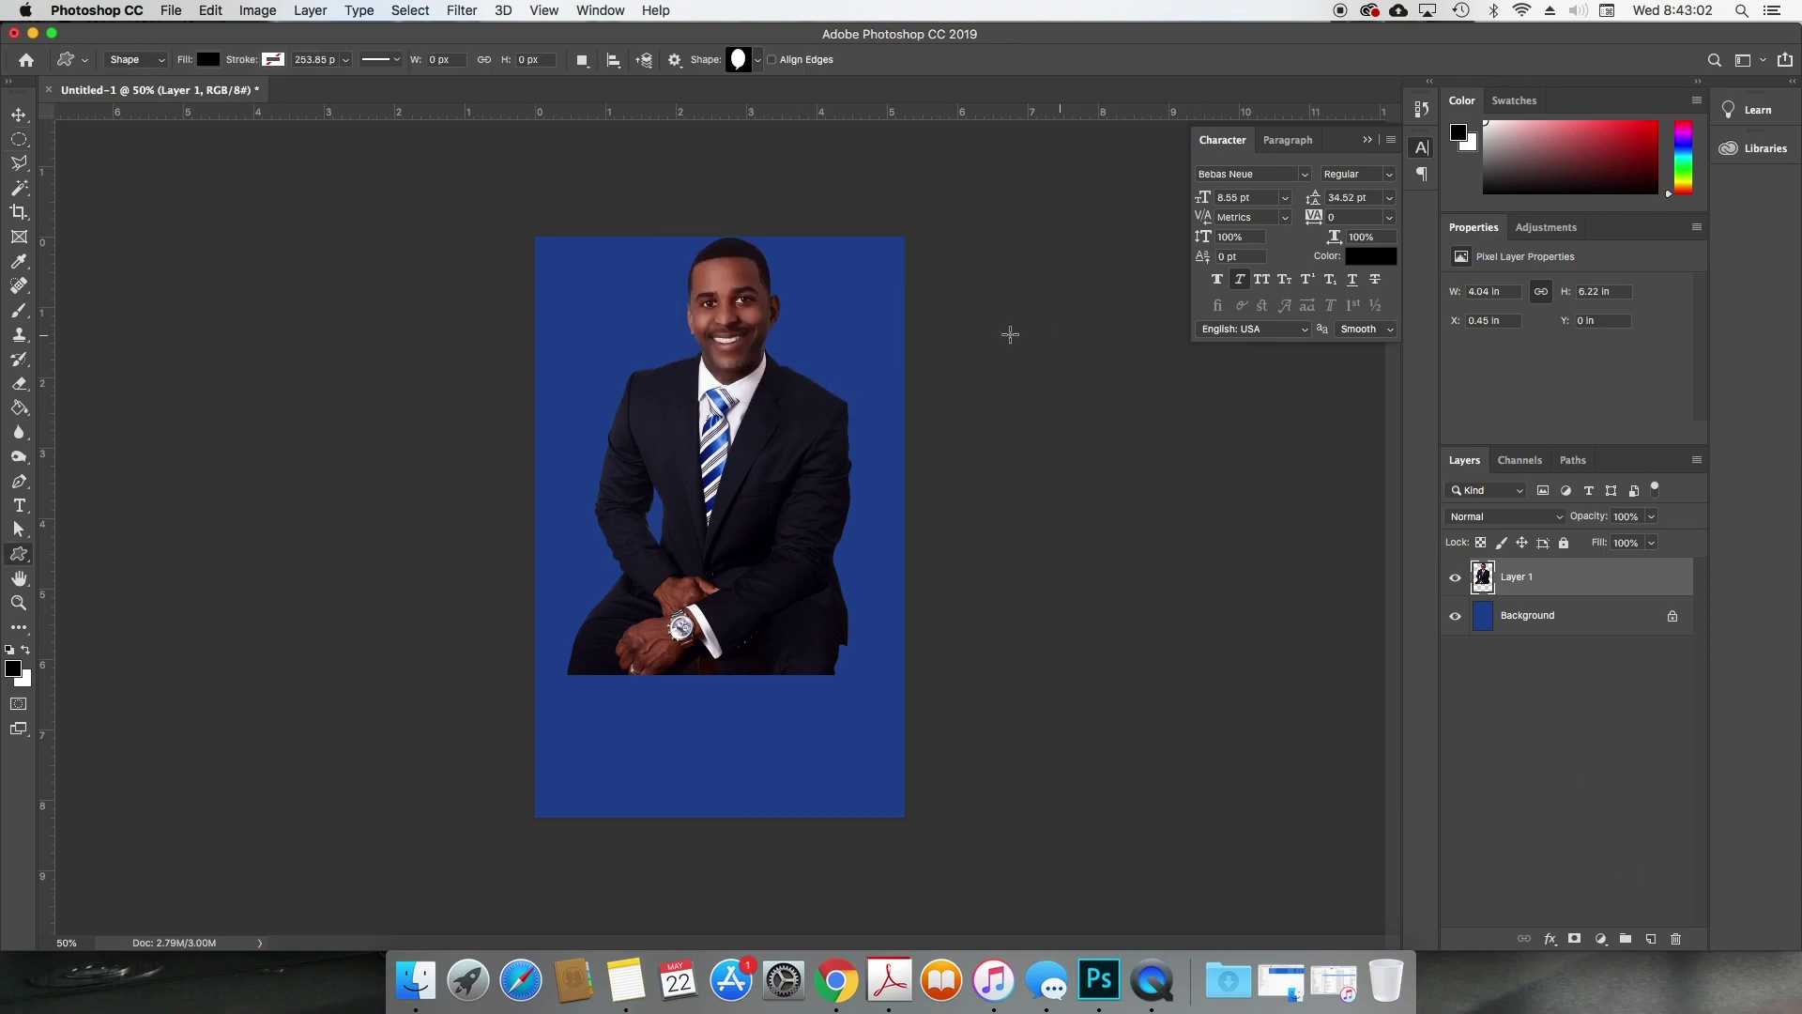
pyautogui.hotkey('shift', 'u')
pyautogui.hotkey('shift', 'u')
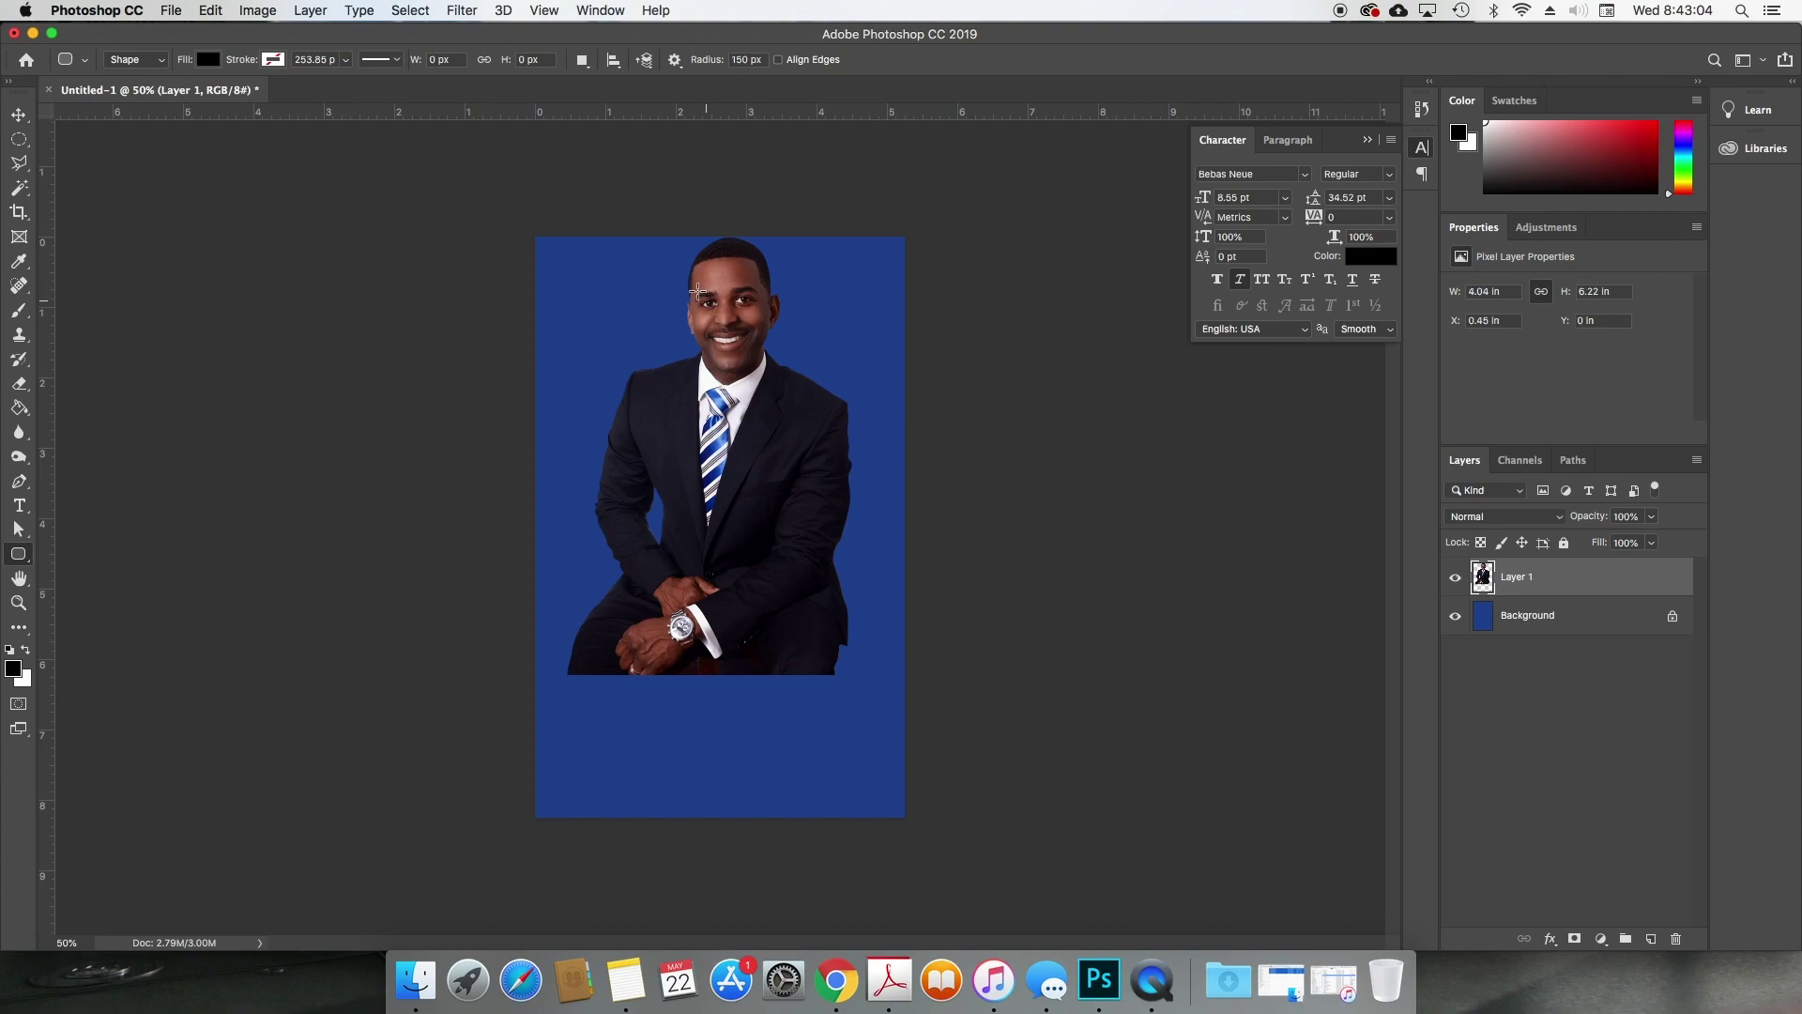
pyautogui.hotkey('shift', 'u')
pyautogui.moveTo(673, 261); pyautogui.dragTo(809, 392)
pyautogui.press('v')
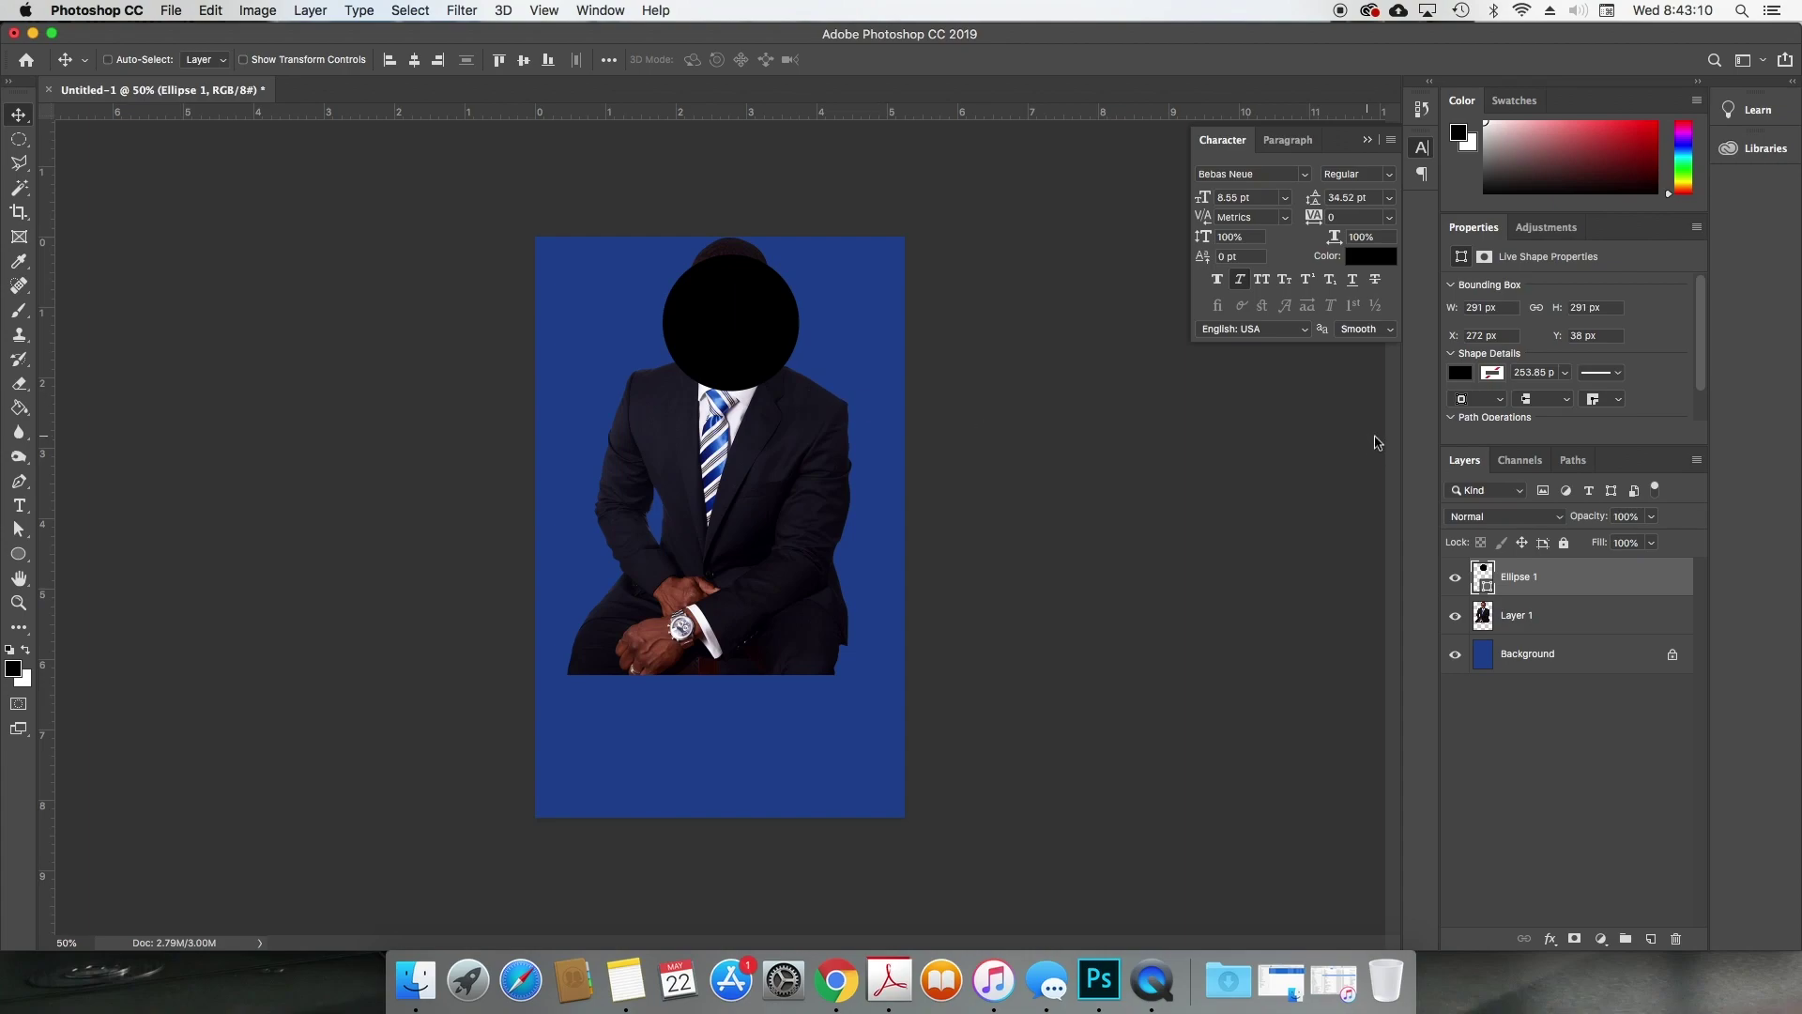
# Step: Move Layer 1 down below the circle and add a guide at the circle's top edge
pyautogui.click(1509, 615)
pyautogui.moveTo(729, 479); pyautogui.dragTo(728, 655)
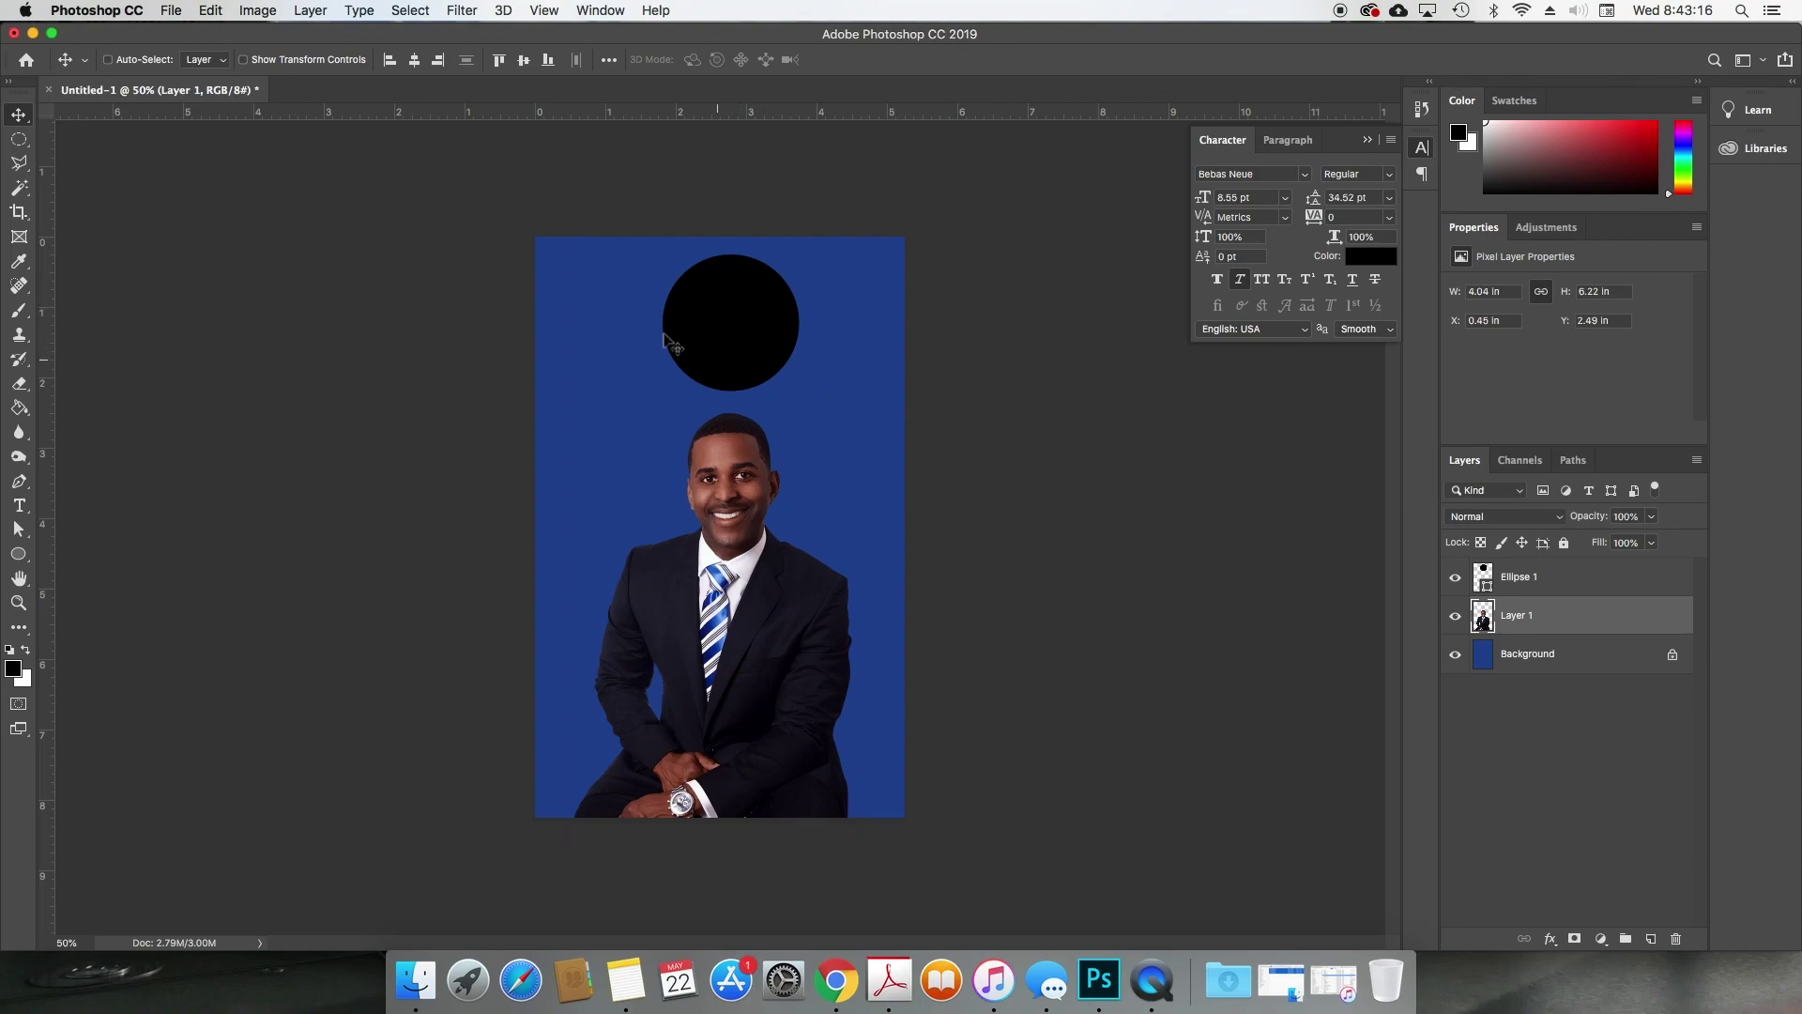
pyautogui.moveTo(761, 115); pyautogui.dragTo(748, 12)
# Step: Nudge Layer 1, scale it to 118% with Free Transform, and shift it slightly left
pyautogui.moveTo(751, 523); pyautogui.dragTo(749, 567)
pyautogui.press('super+t')
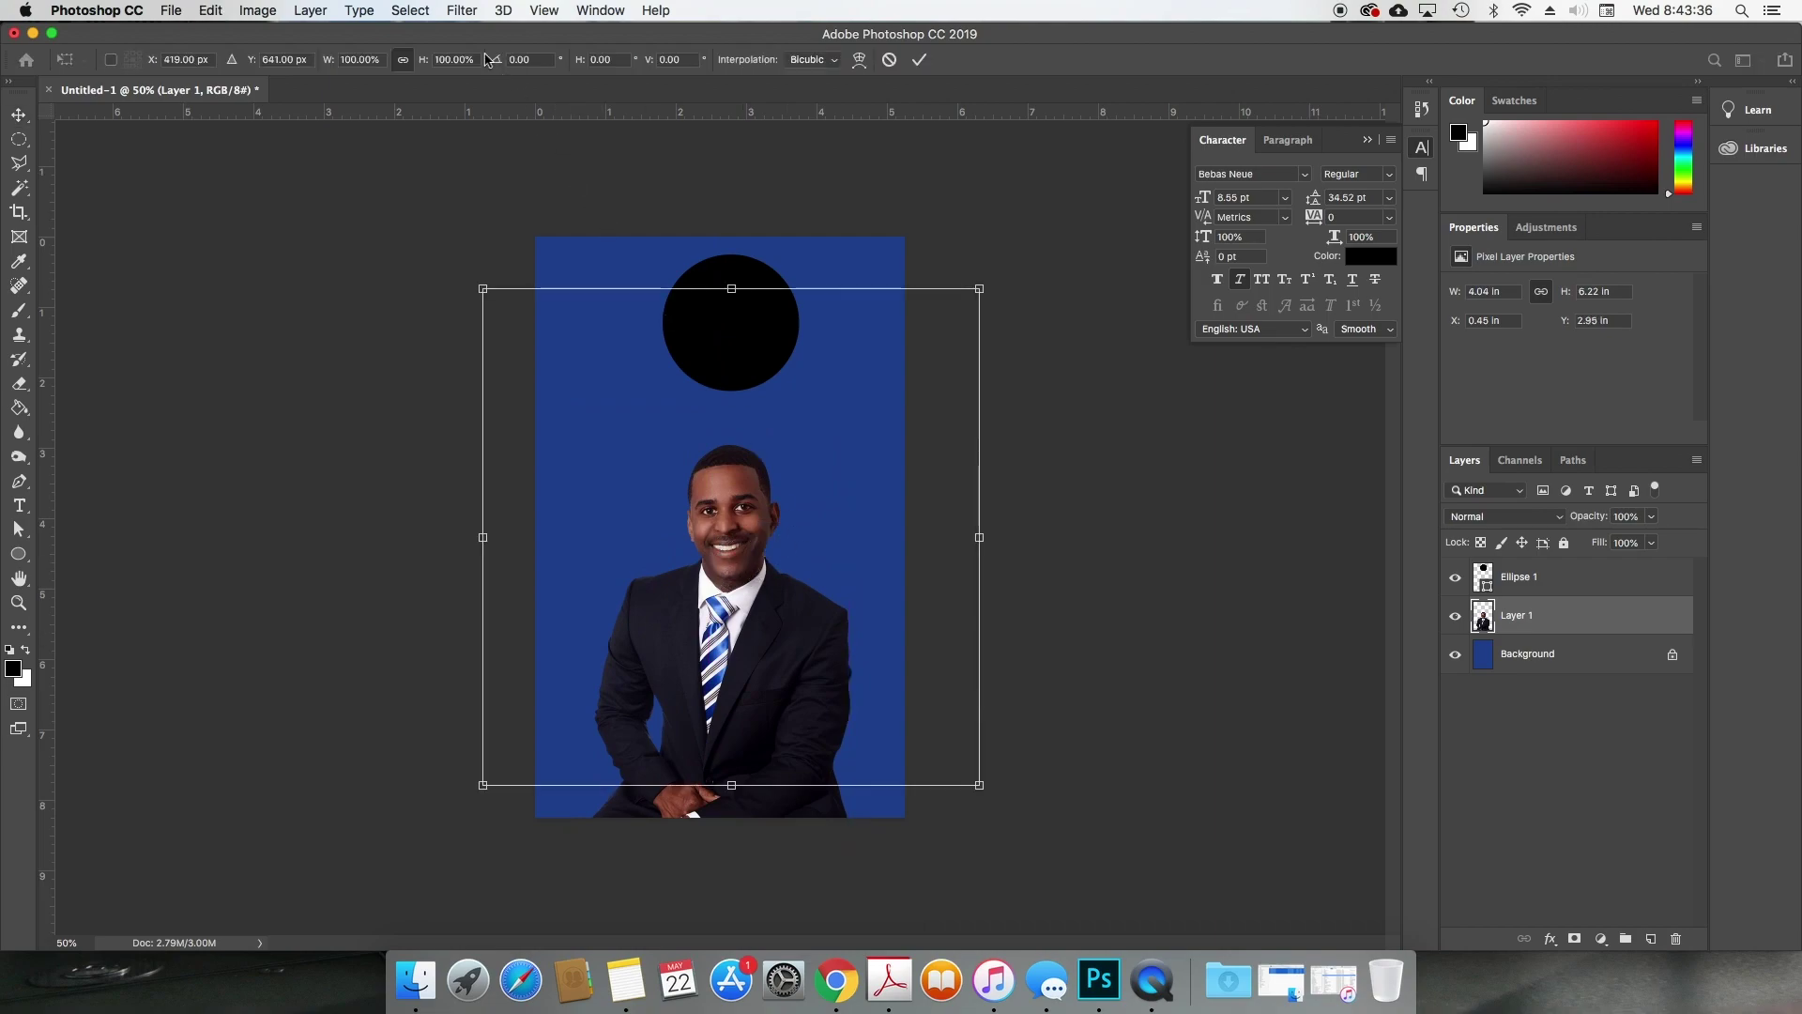
pyautogui.moveTo(426, 59); pyautogui.dragTo(444, 59)
pyautogui.press('Return')
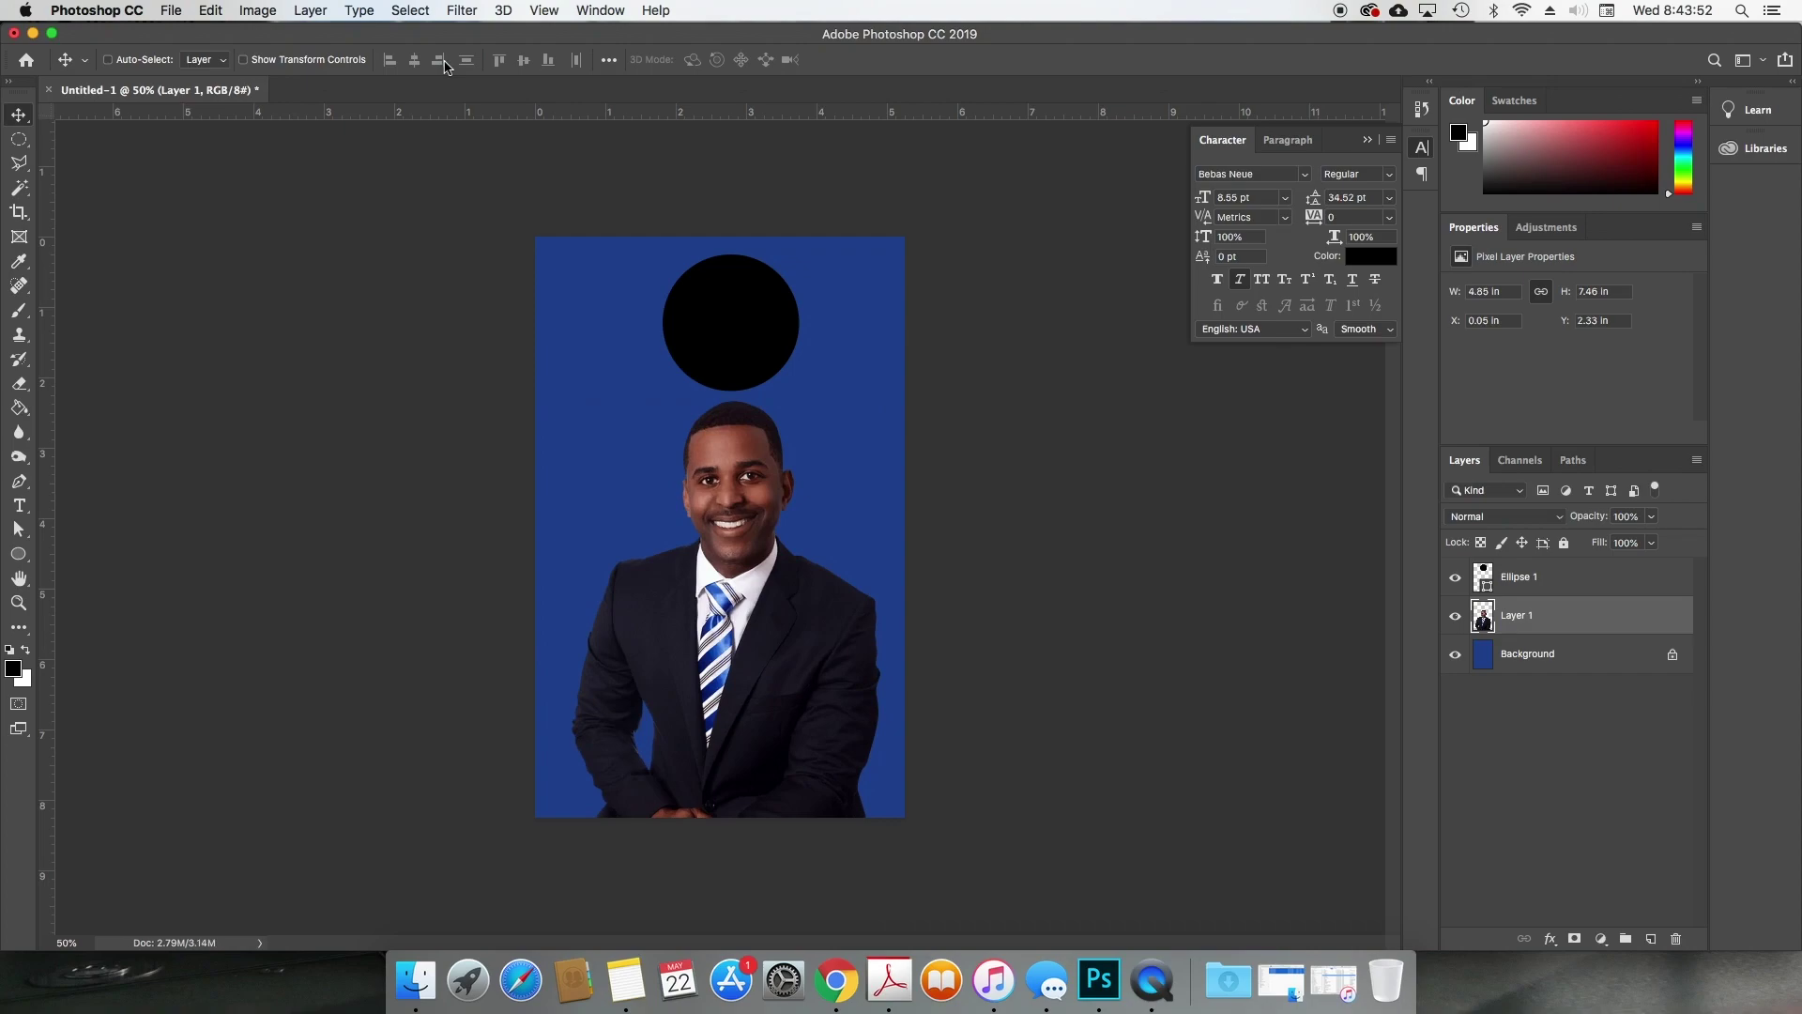
pyautogui.moveTo(668, 335); pyautogui.dragTo(763, 419)
# Step: In Chrome, search Google Images for 'chicago skyline' and copy the cloudy skyline-over-the-lake photo
pyautogui.click(836, 981)
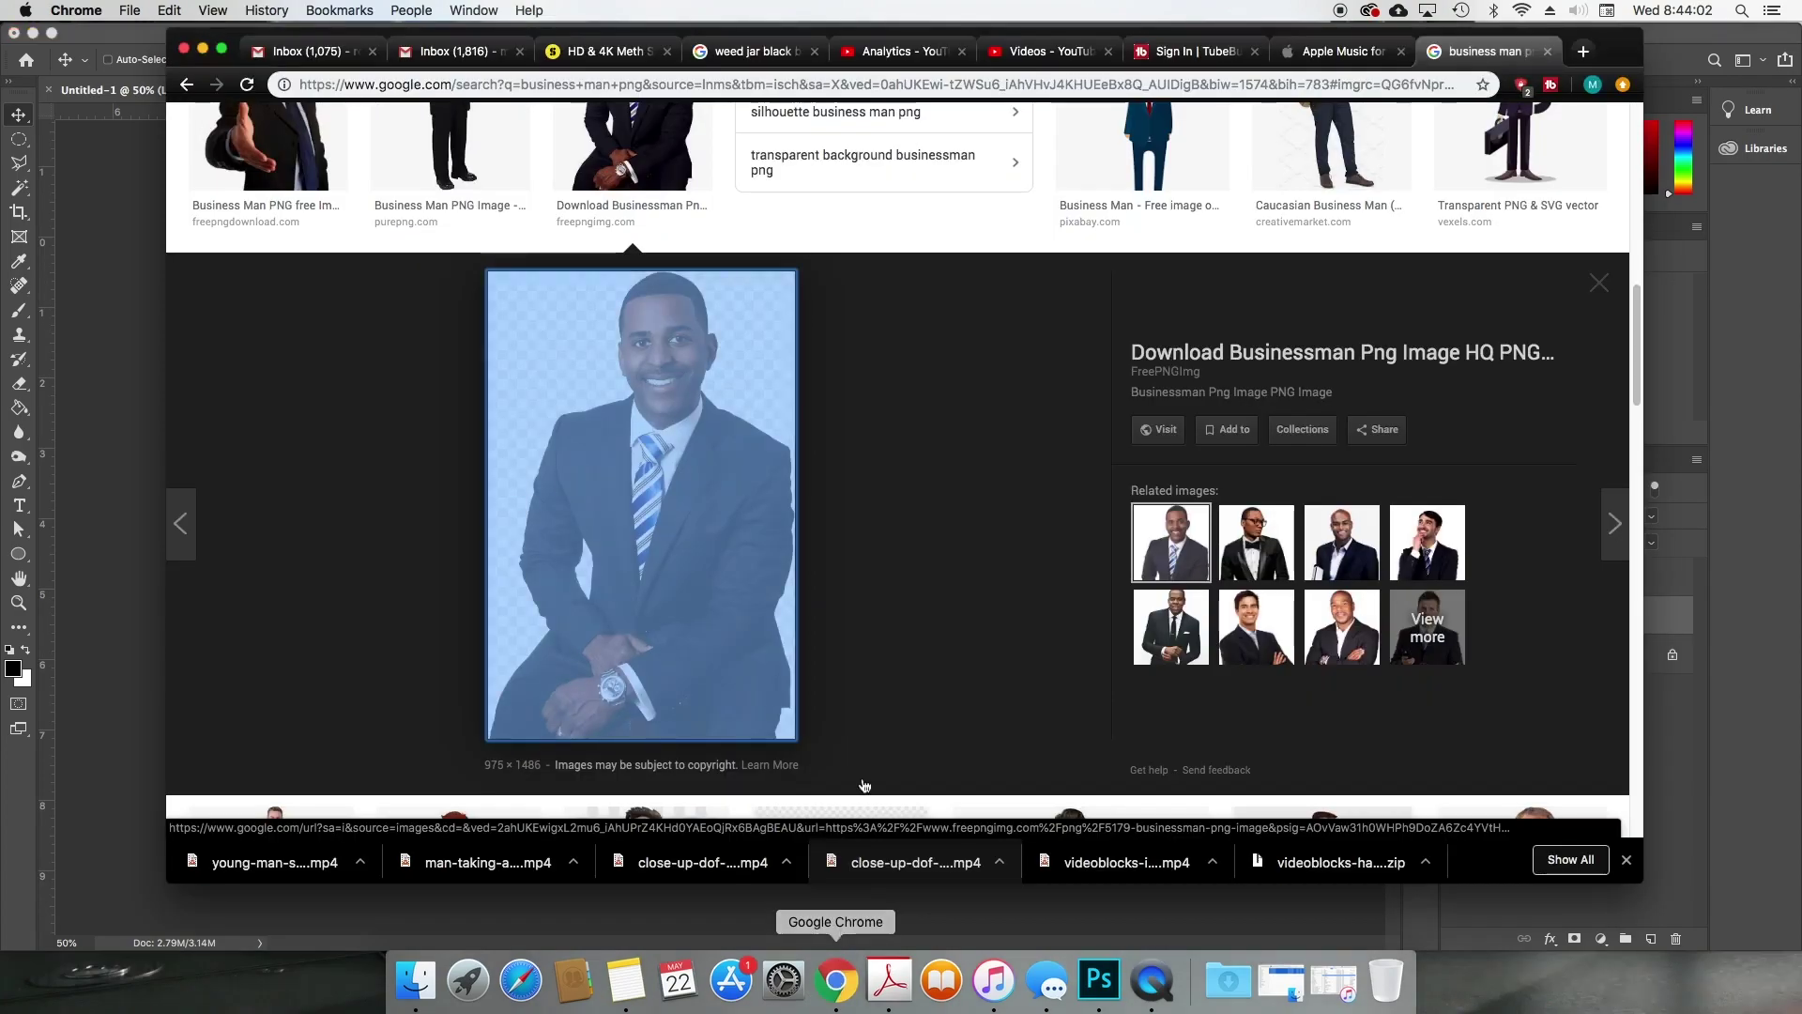
pyautogui.scroll(15, 1129, 113)
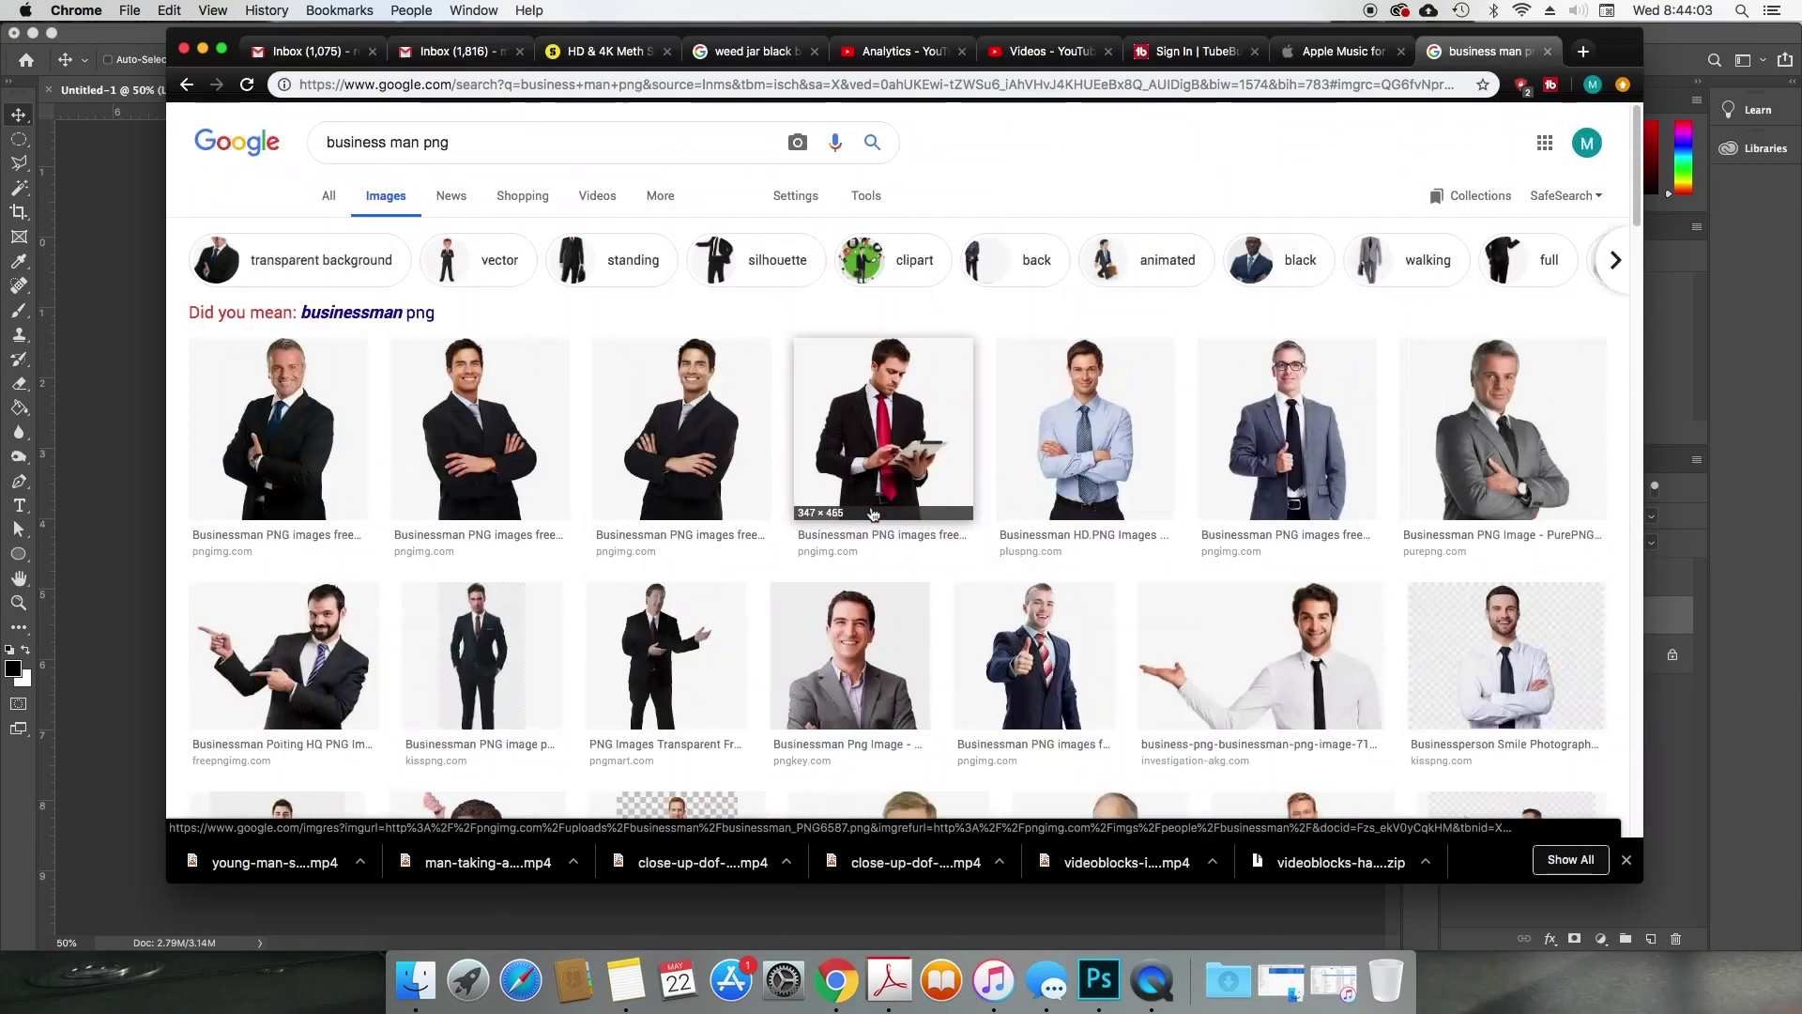
pyautogui.tripleClick(644, 156)
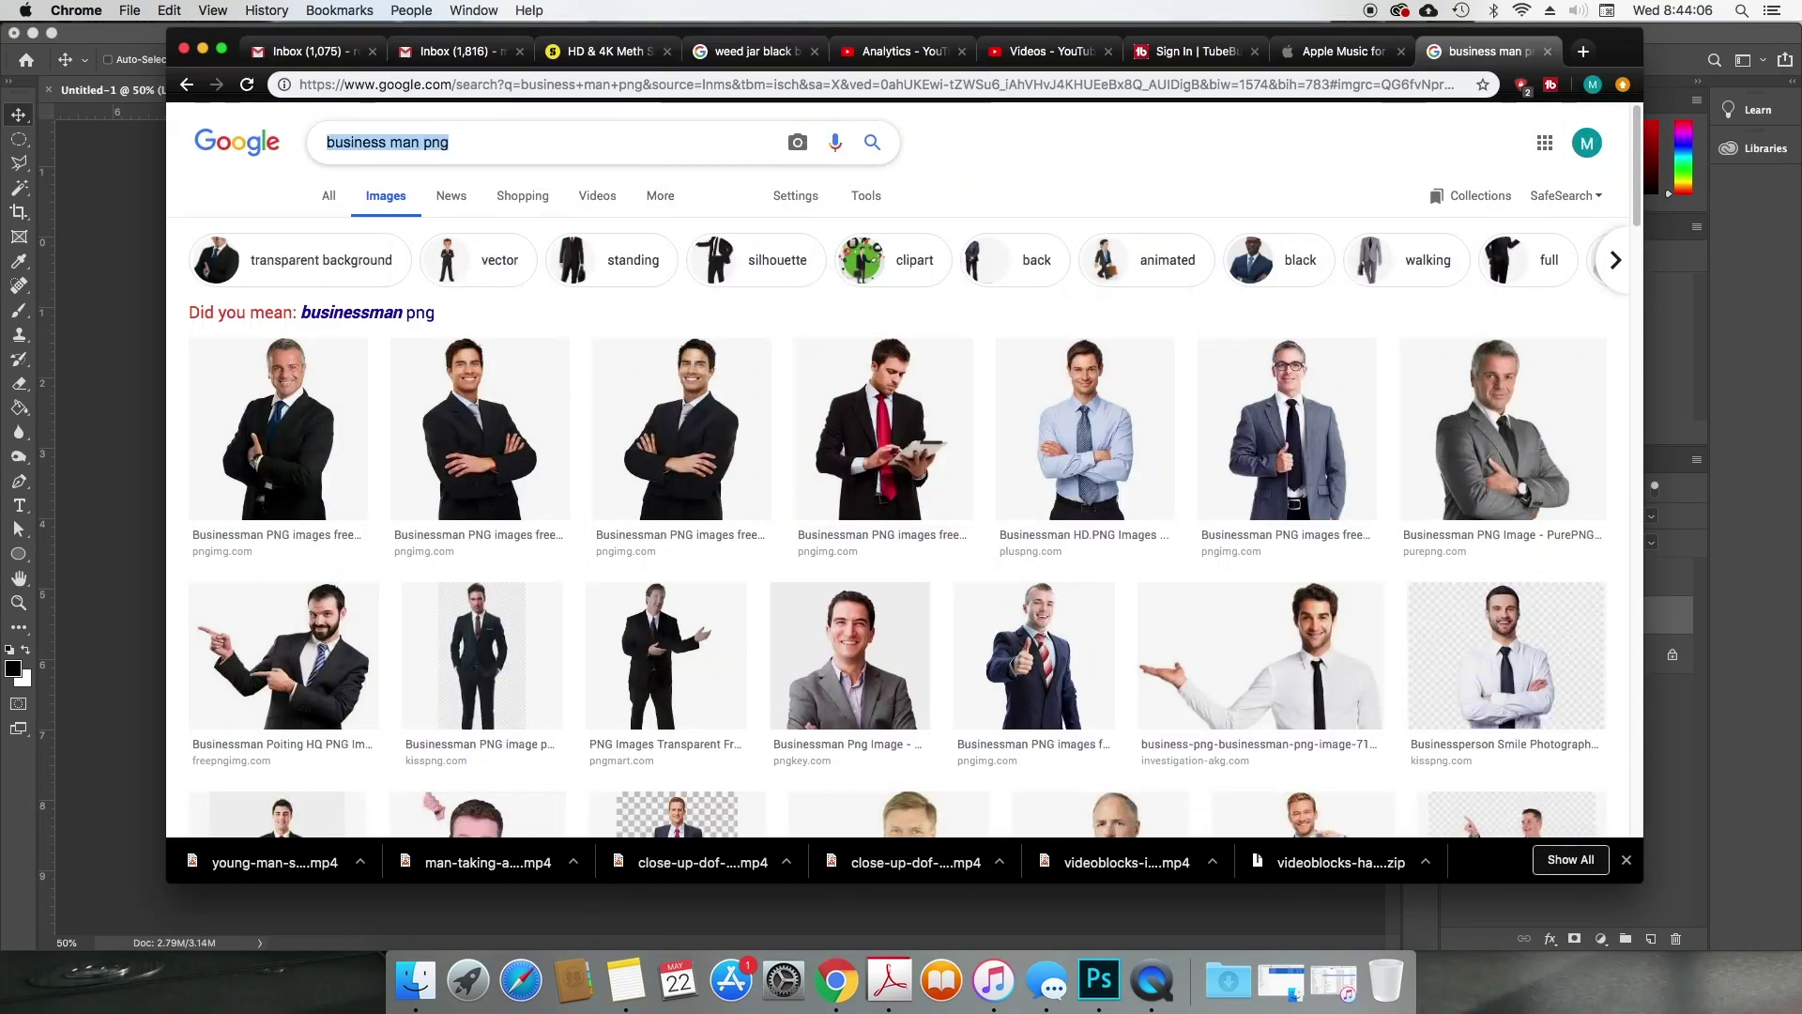
pyautogui.write('chicago skyline')
pyautogui.press('Return')
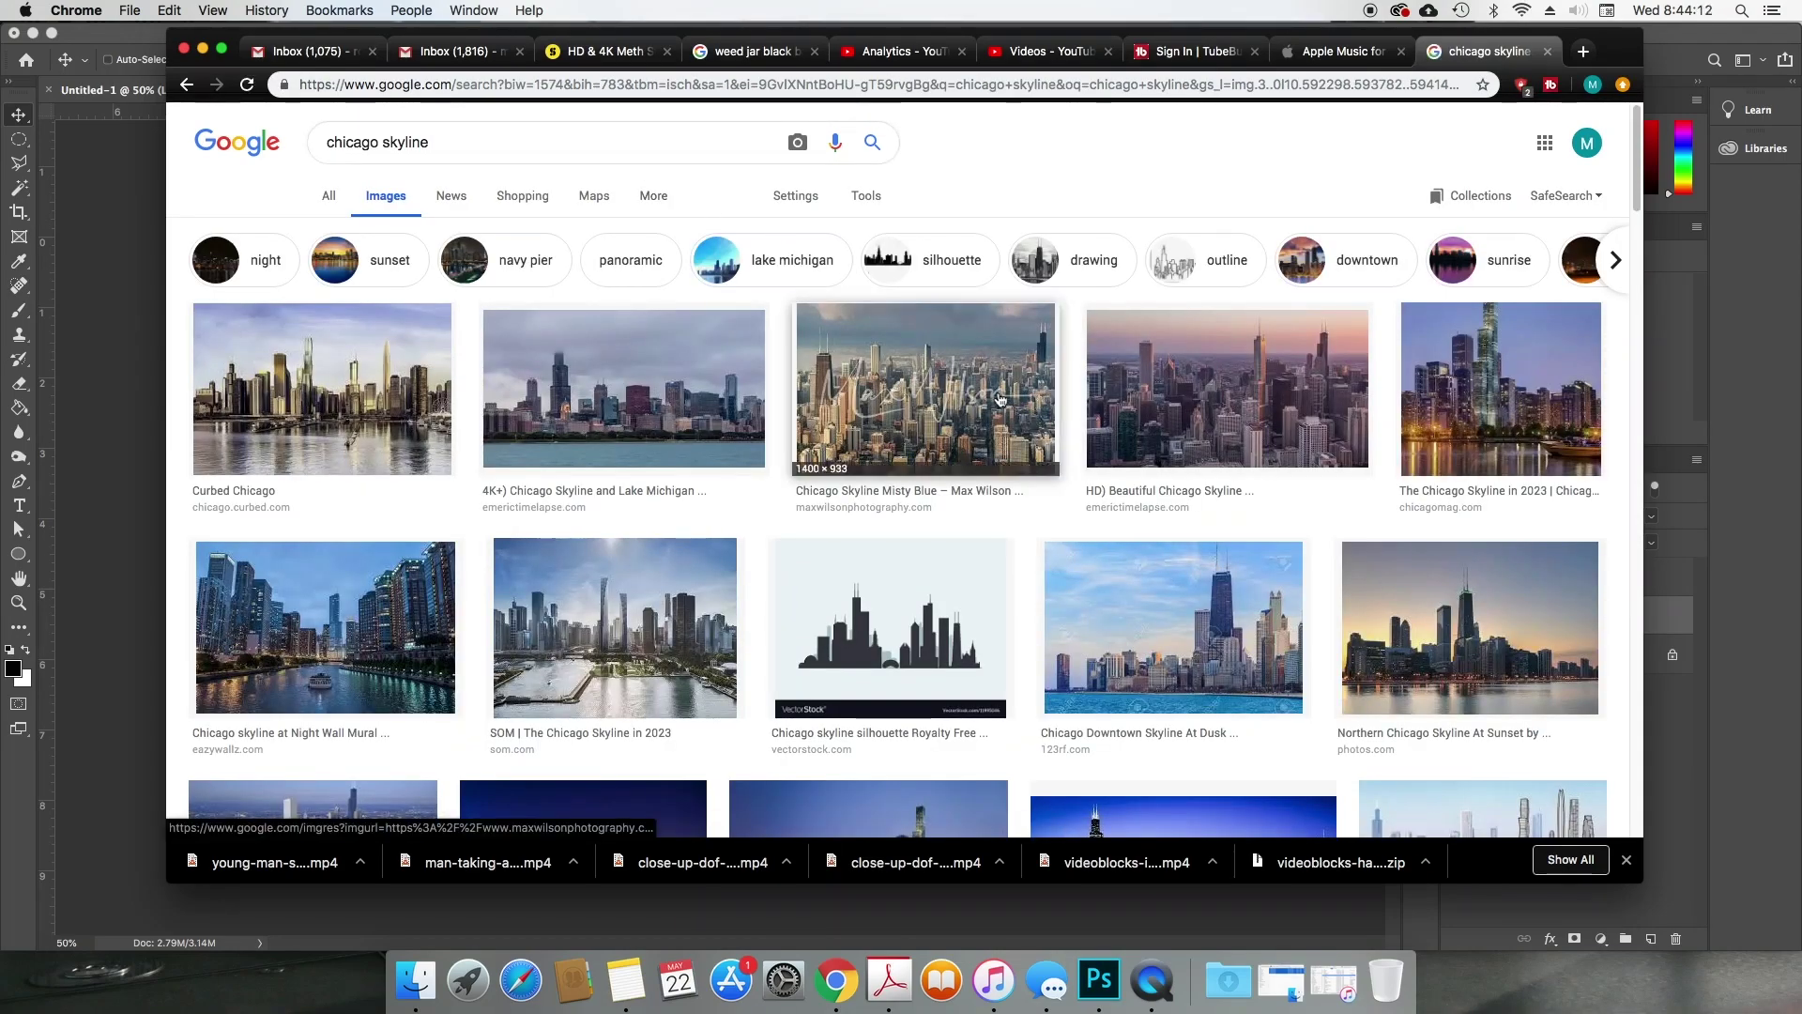
pyautogui.scroll(-4, 1394, 598)
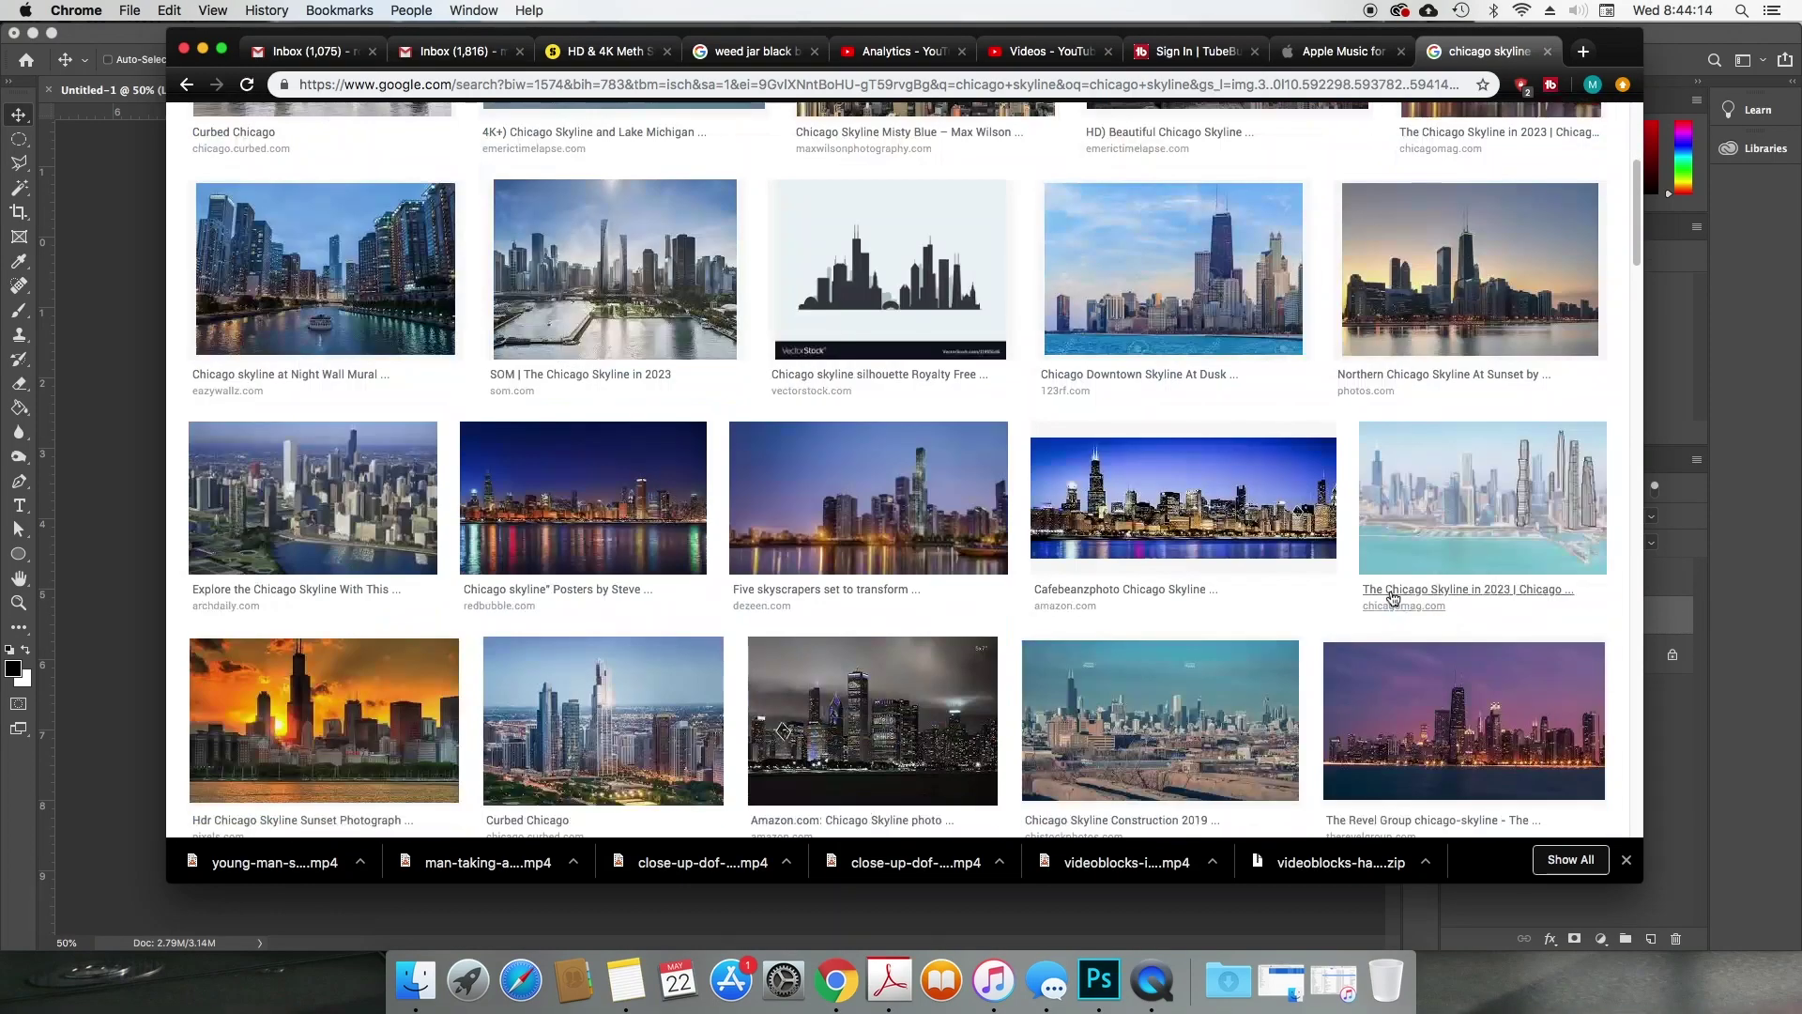
pyautogui.scroll(4, 1393, 598)
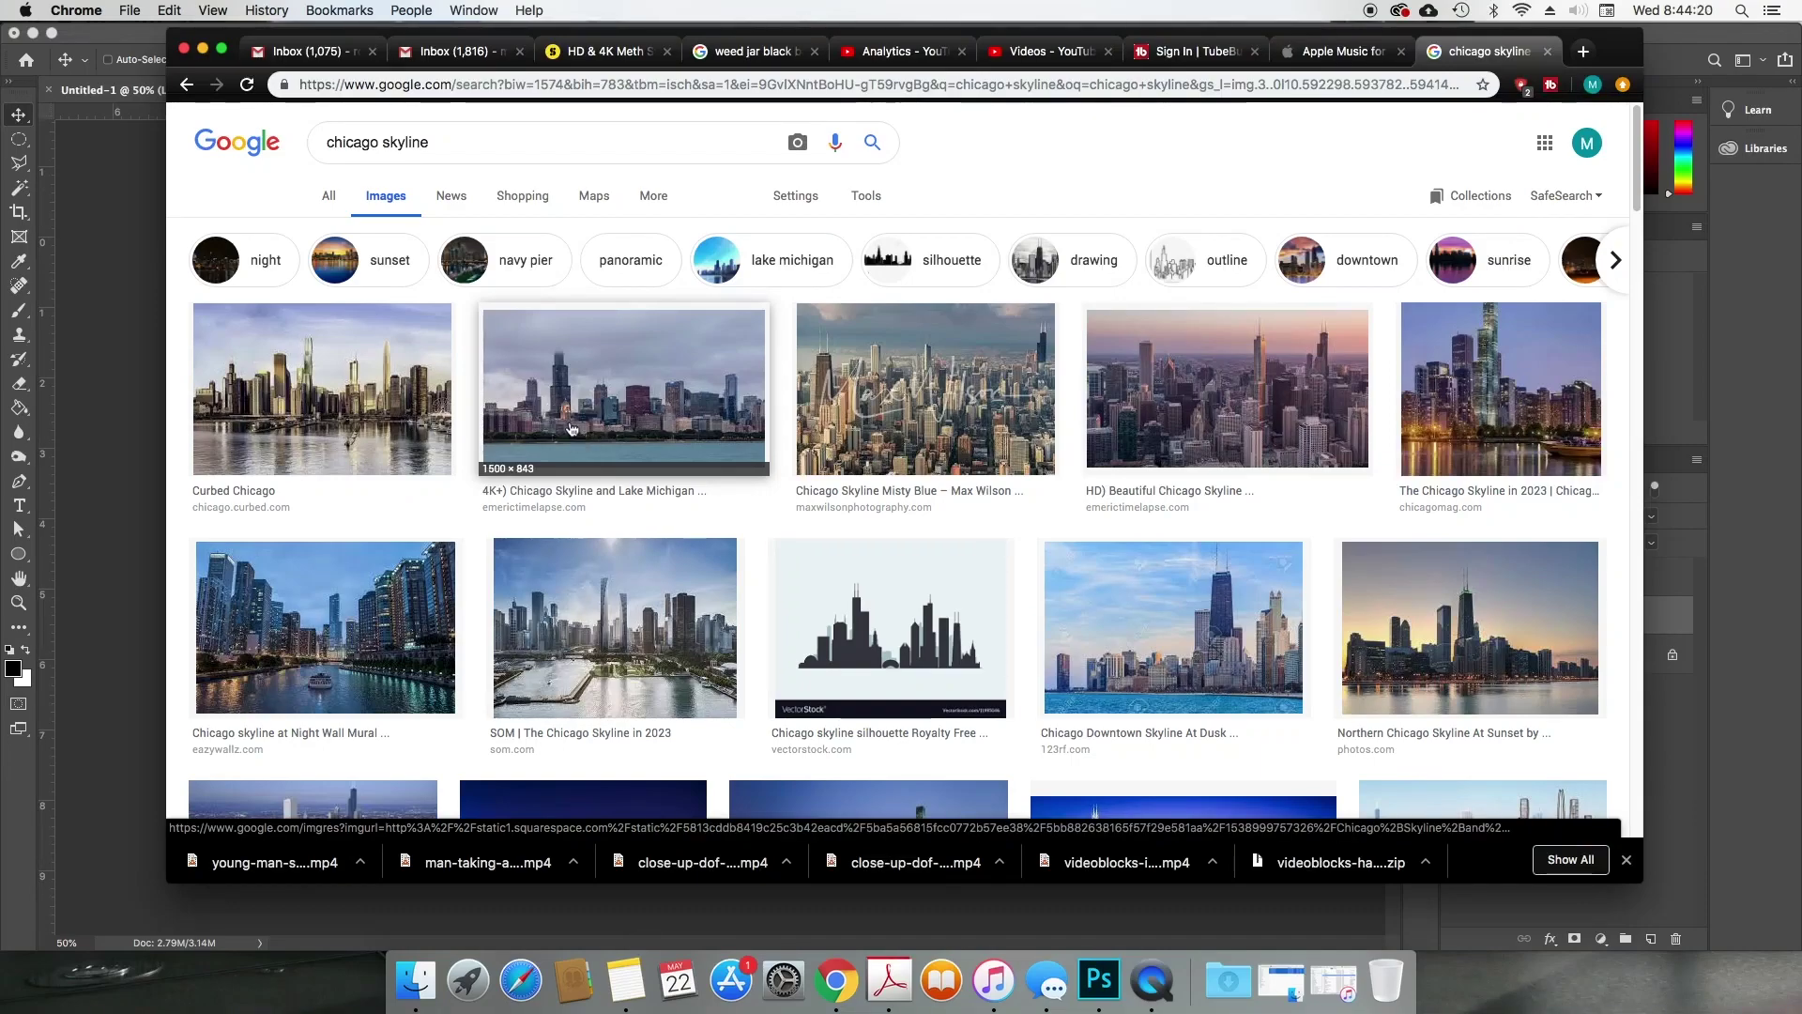
pyautogui.click(606, 423)
pyautogui.rightClick(878, 434)
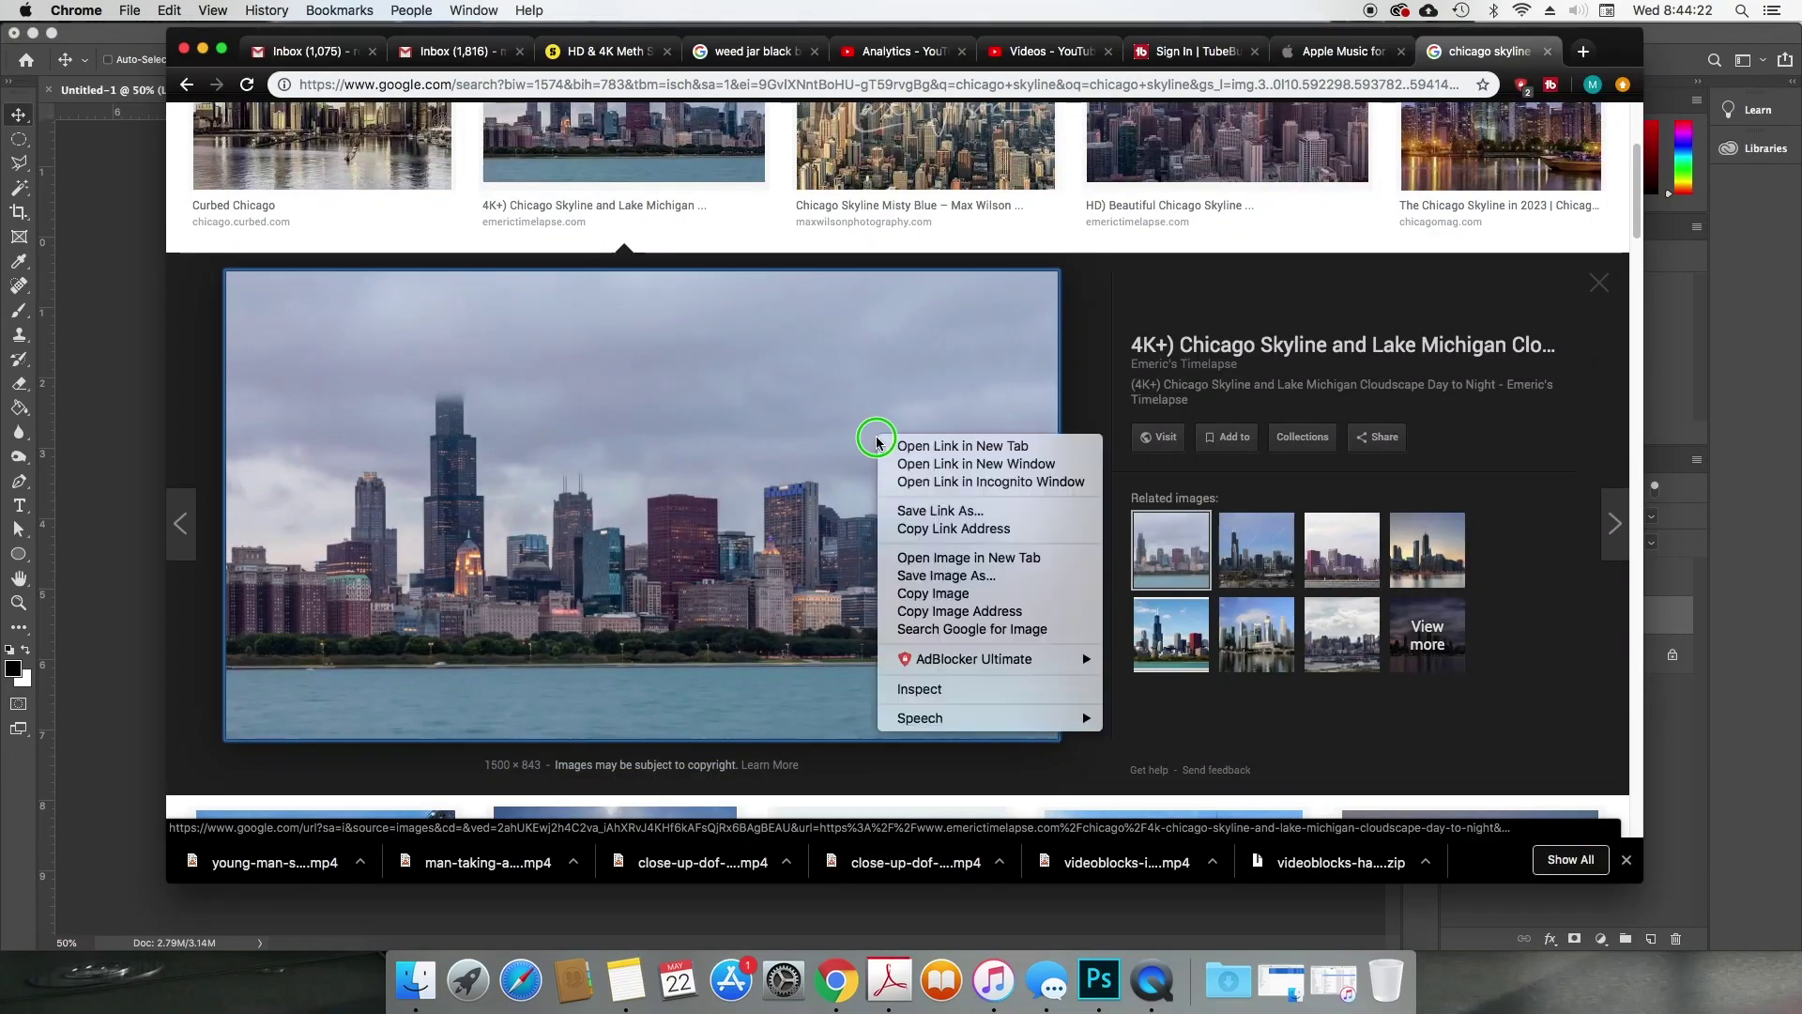
# Step: Paste the skyline photo as a new layer above the blue Background layer
pyautogui.click(1444, 923)
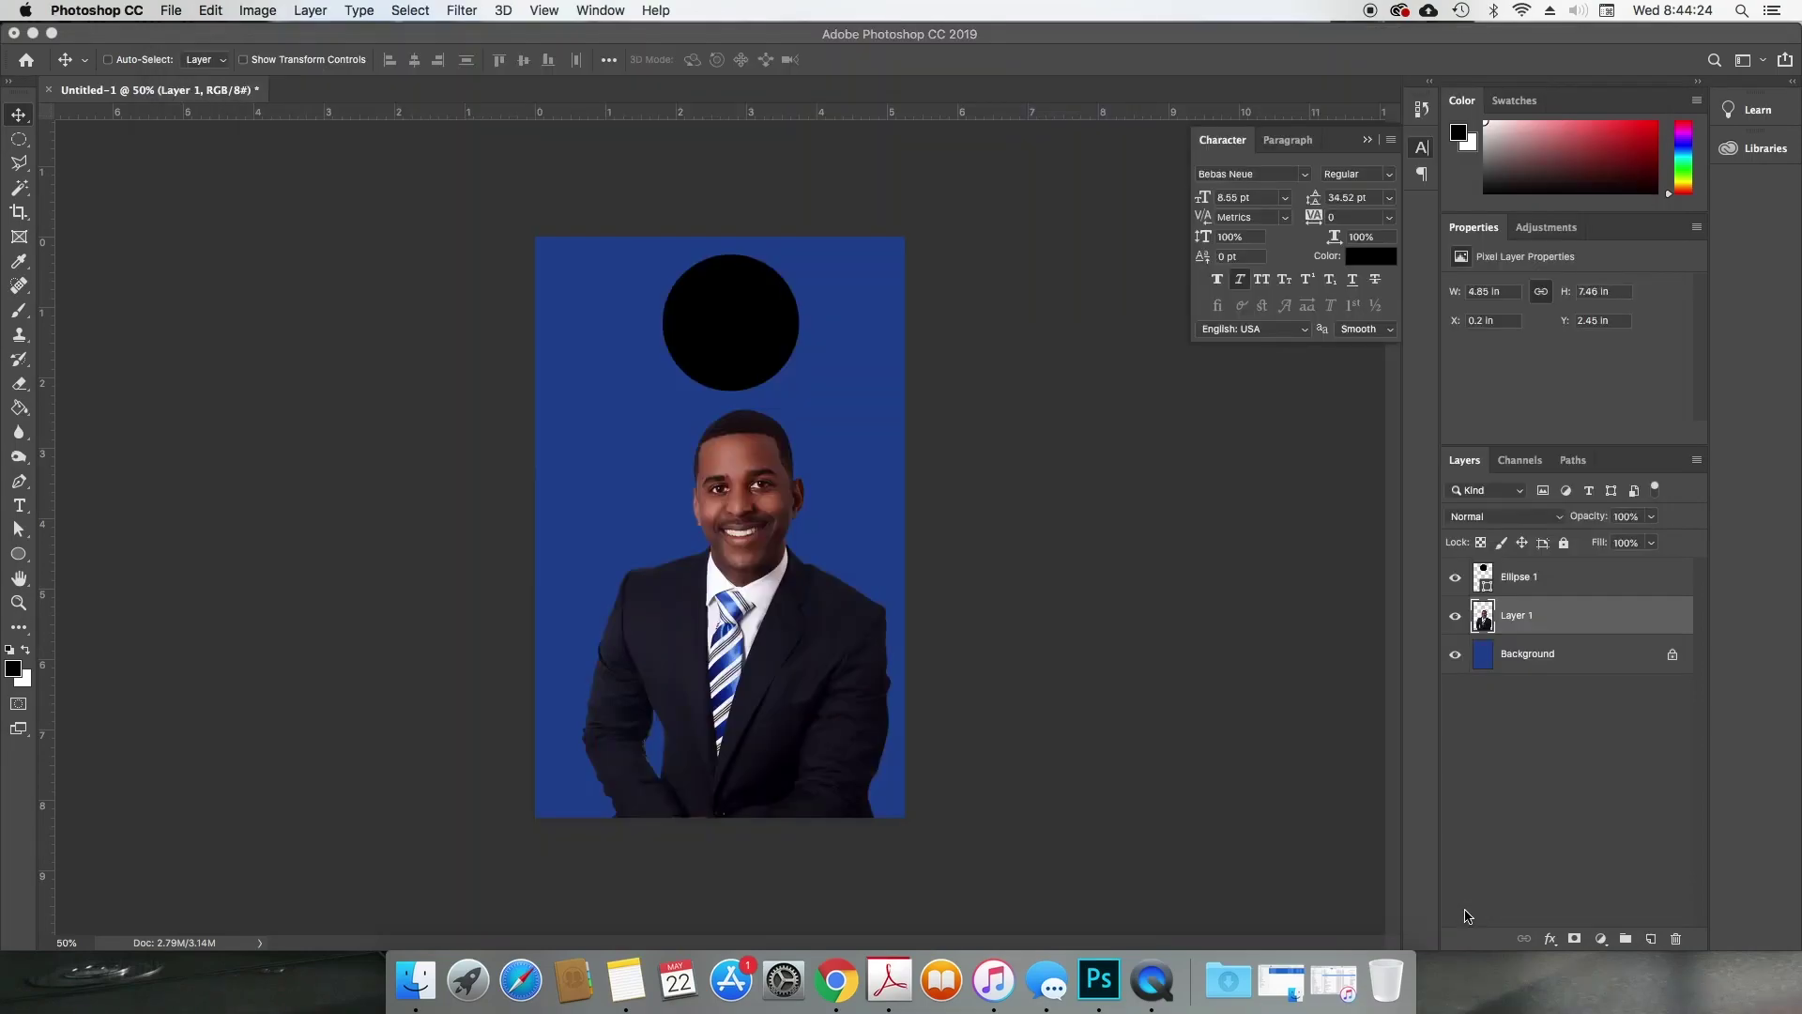
pyautogui.click(1546, 660)
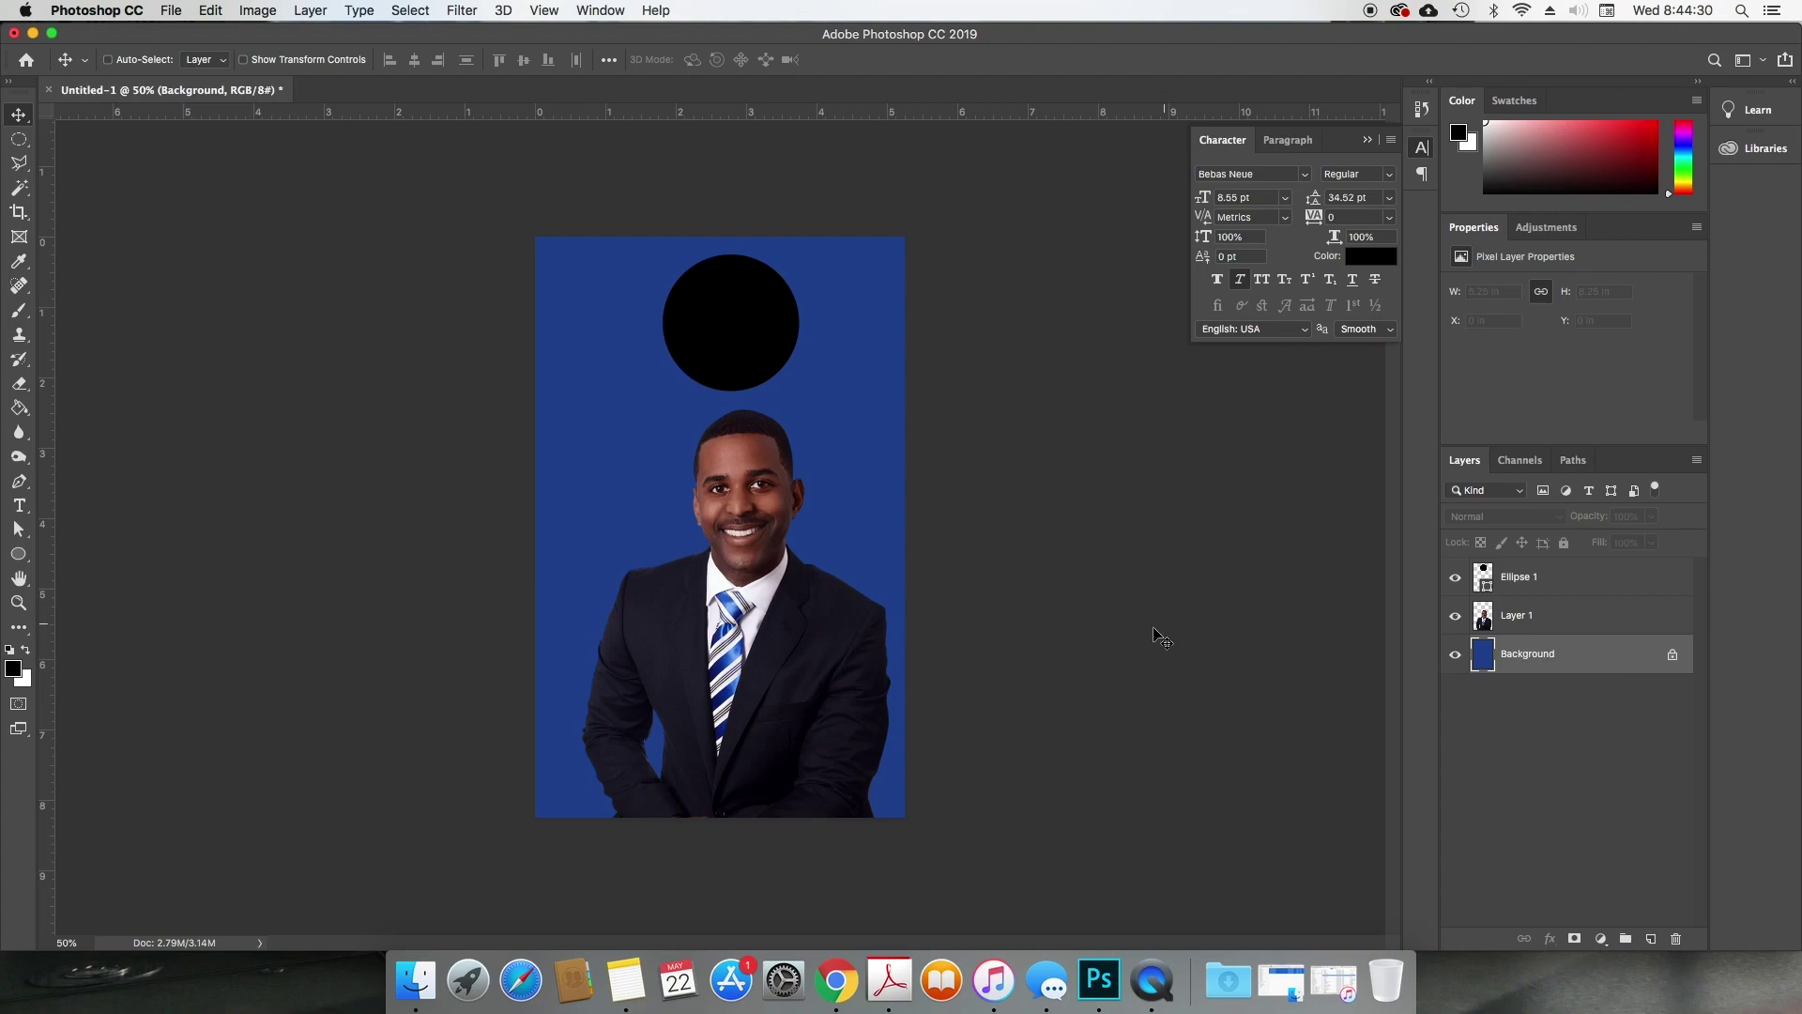
pyautogui.press('super+v')
pyautogui.click(960, 560)
pyautogui.moveTo(960, 560); pyautogui.dragTo(958, 534)
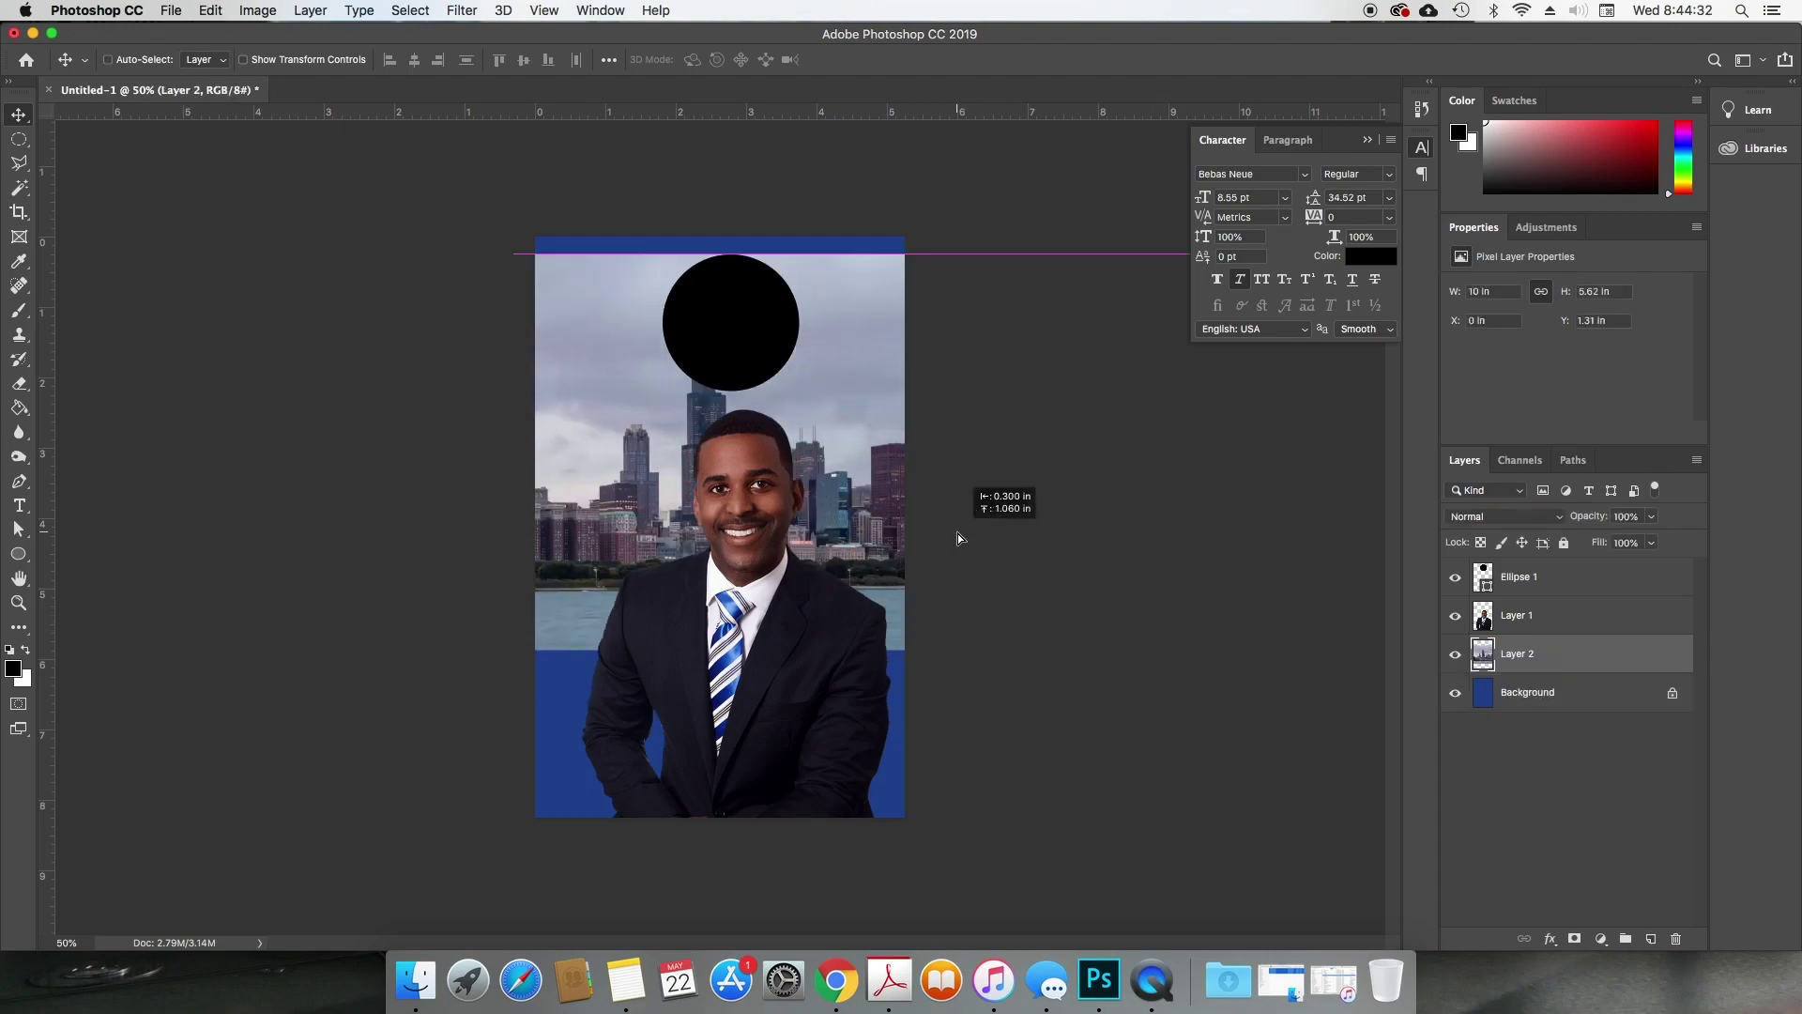
# Step: Scale the skyline proportionally to 65% and place it behind the businessman
pyautogui.press('super+t')
pyautogui.click(423, 60)
pyautogui.moveTo(422, 60); pyautogui.dragTo(383, 61)
pyautogui.moveTo(877, 434); pyautogui.dragTo(847, 480)
pyautogui.press('Return')
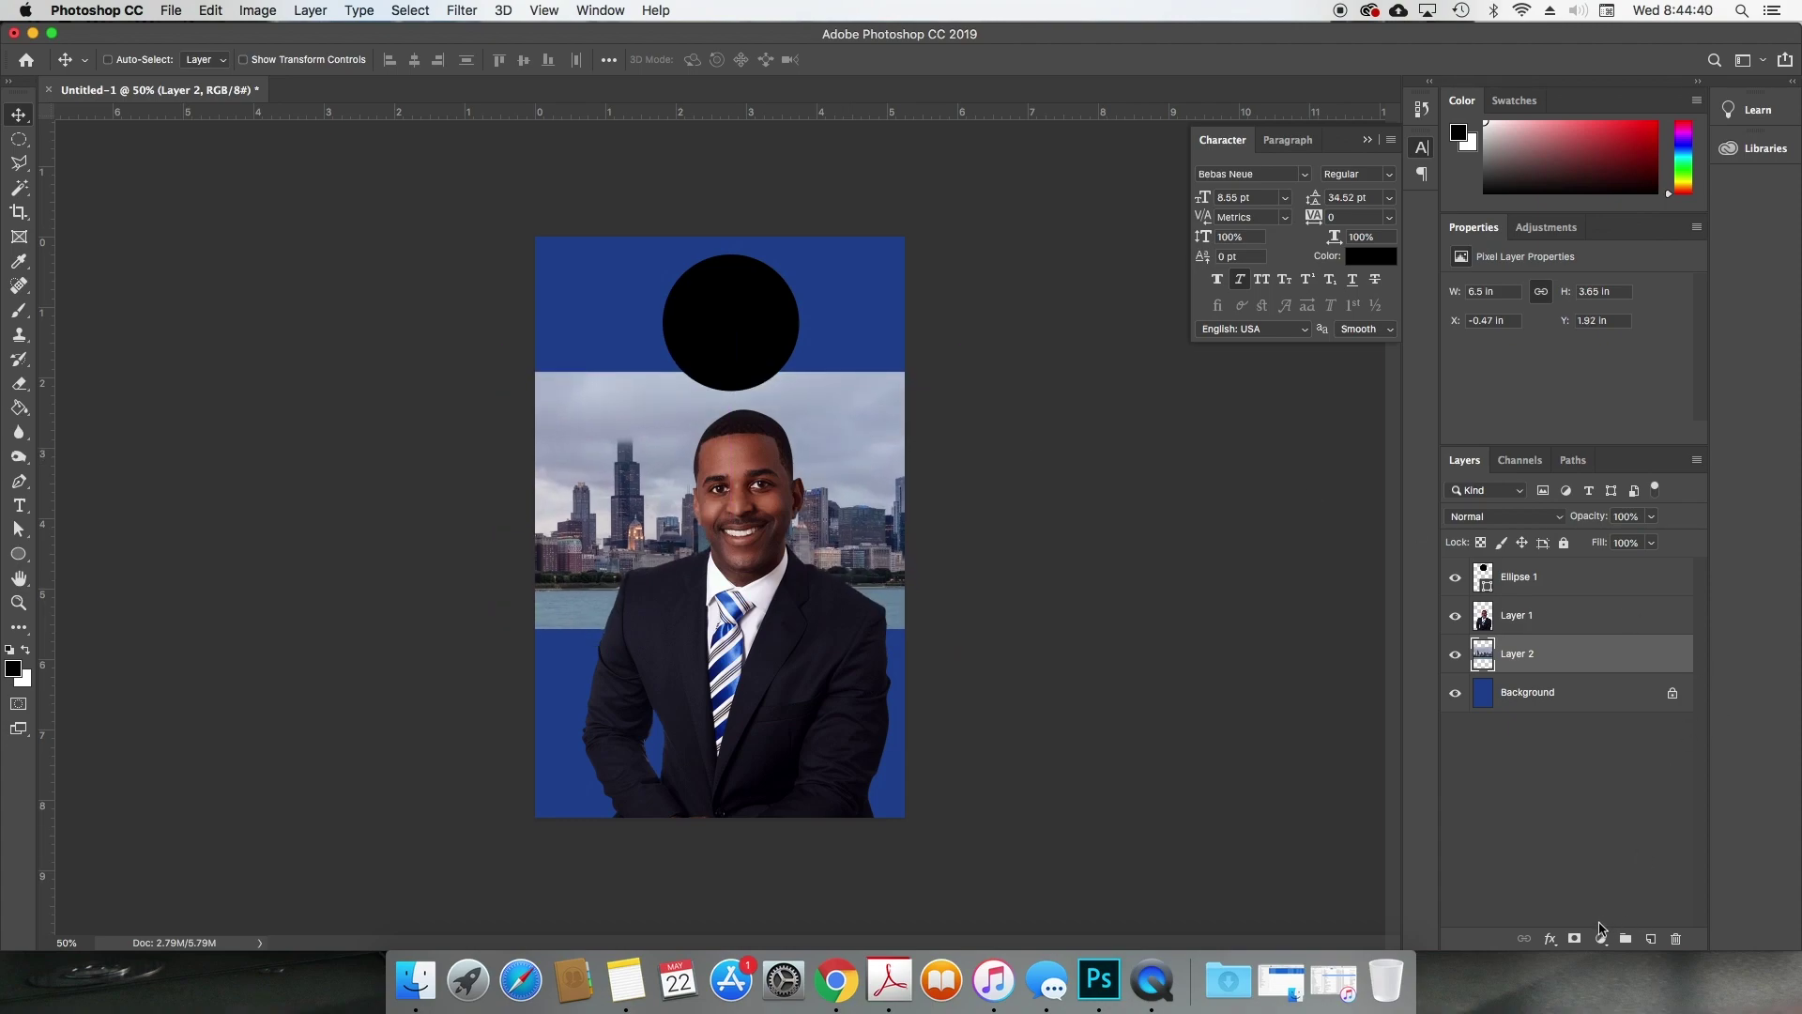
# Step: Add a layer mask to the skyline and pick the colour-to-transparent gradient preset
pyautogui.click(1575, 939)
pyautogui.press('g')
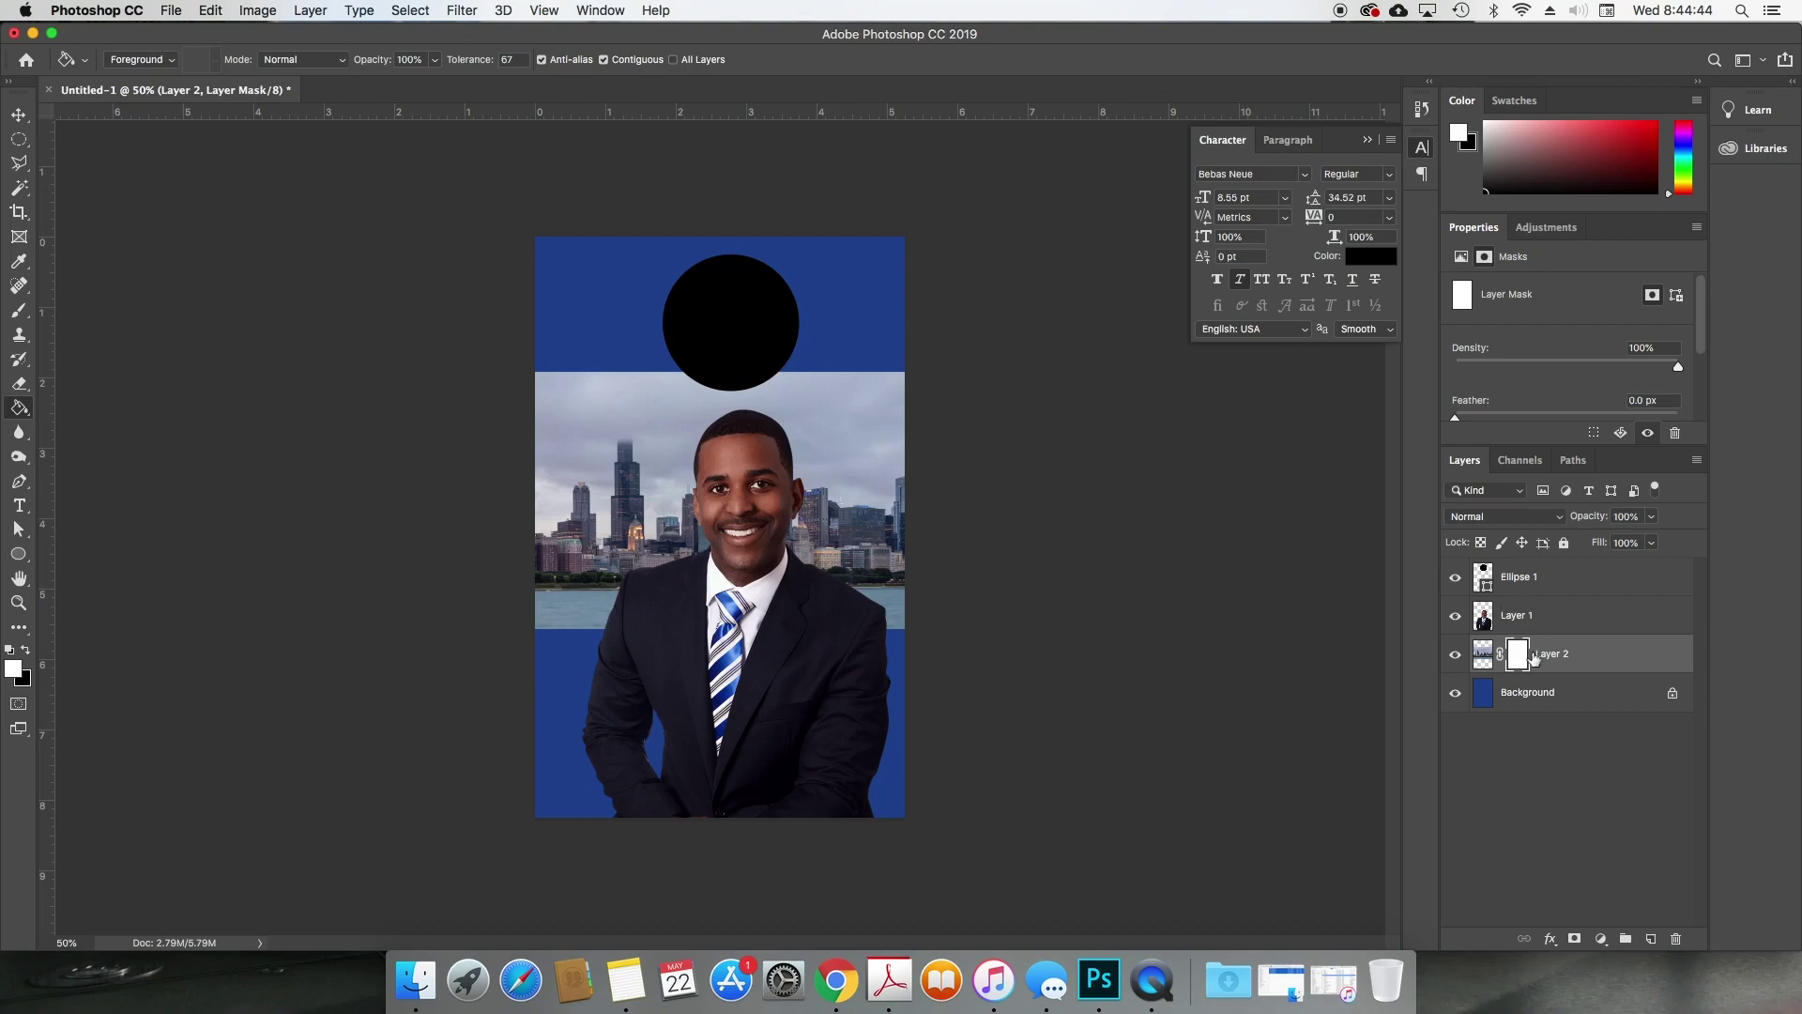
pyautogui.hotkey('shift', 'g')
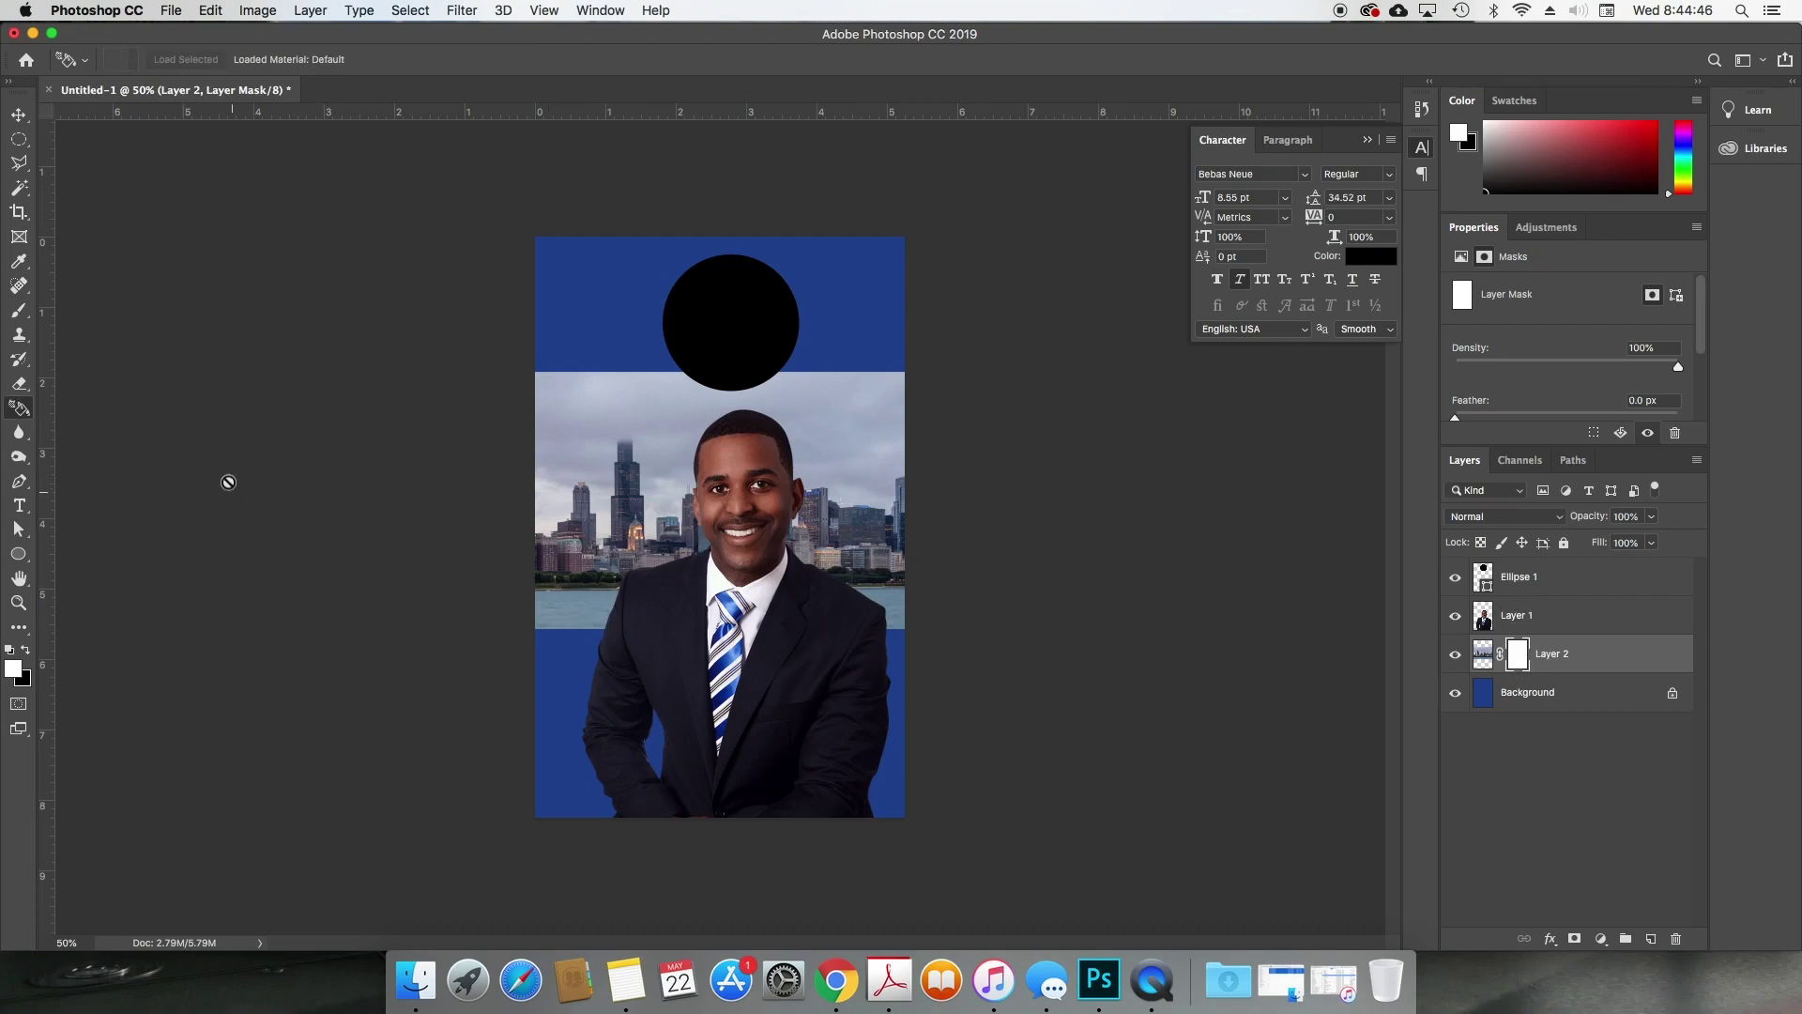
pyautogui.hotkey('shift', 'g')
pyautogui.click(178, 62)
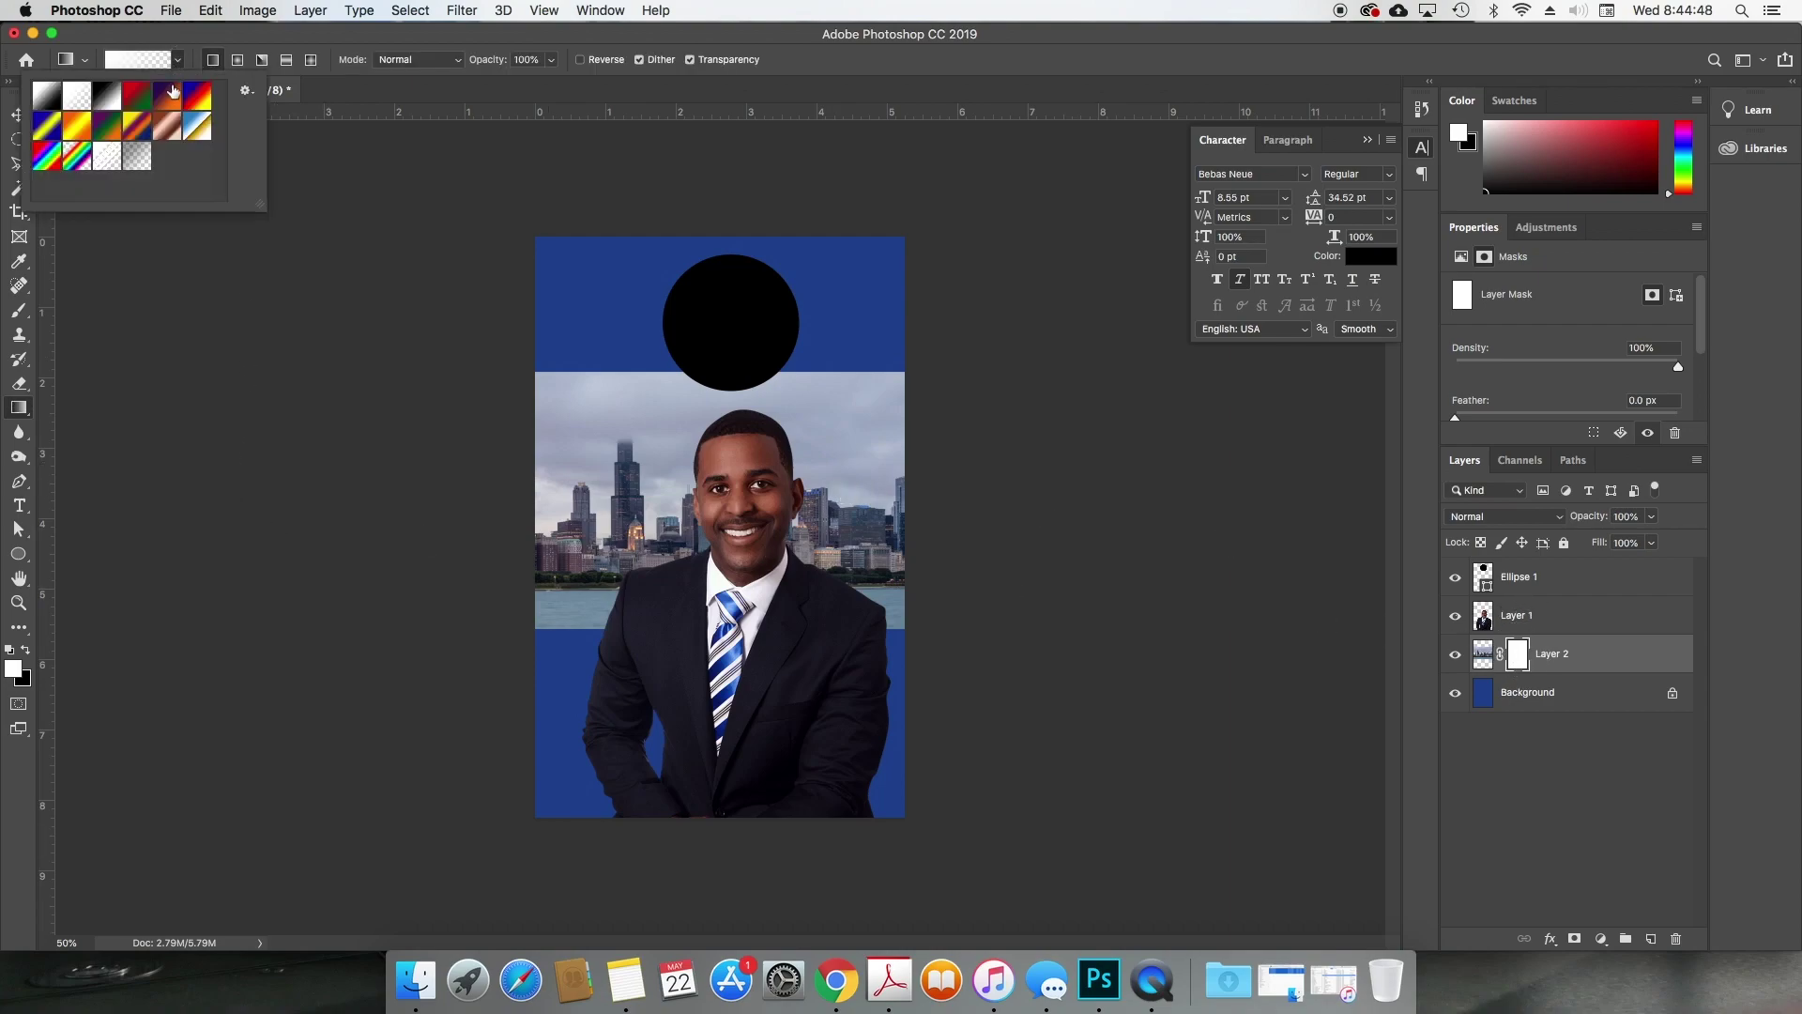
pyautogui.click(53, 104)
pyautogui.click(108, 93)
pyautogui.click(71, 103)
pyautogui.click(179, 62)
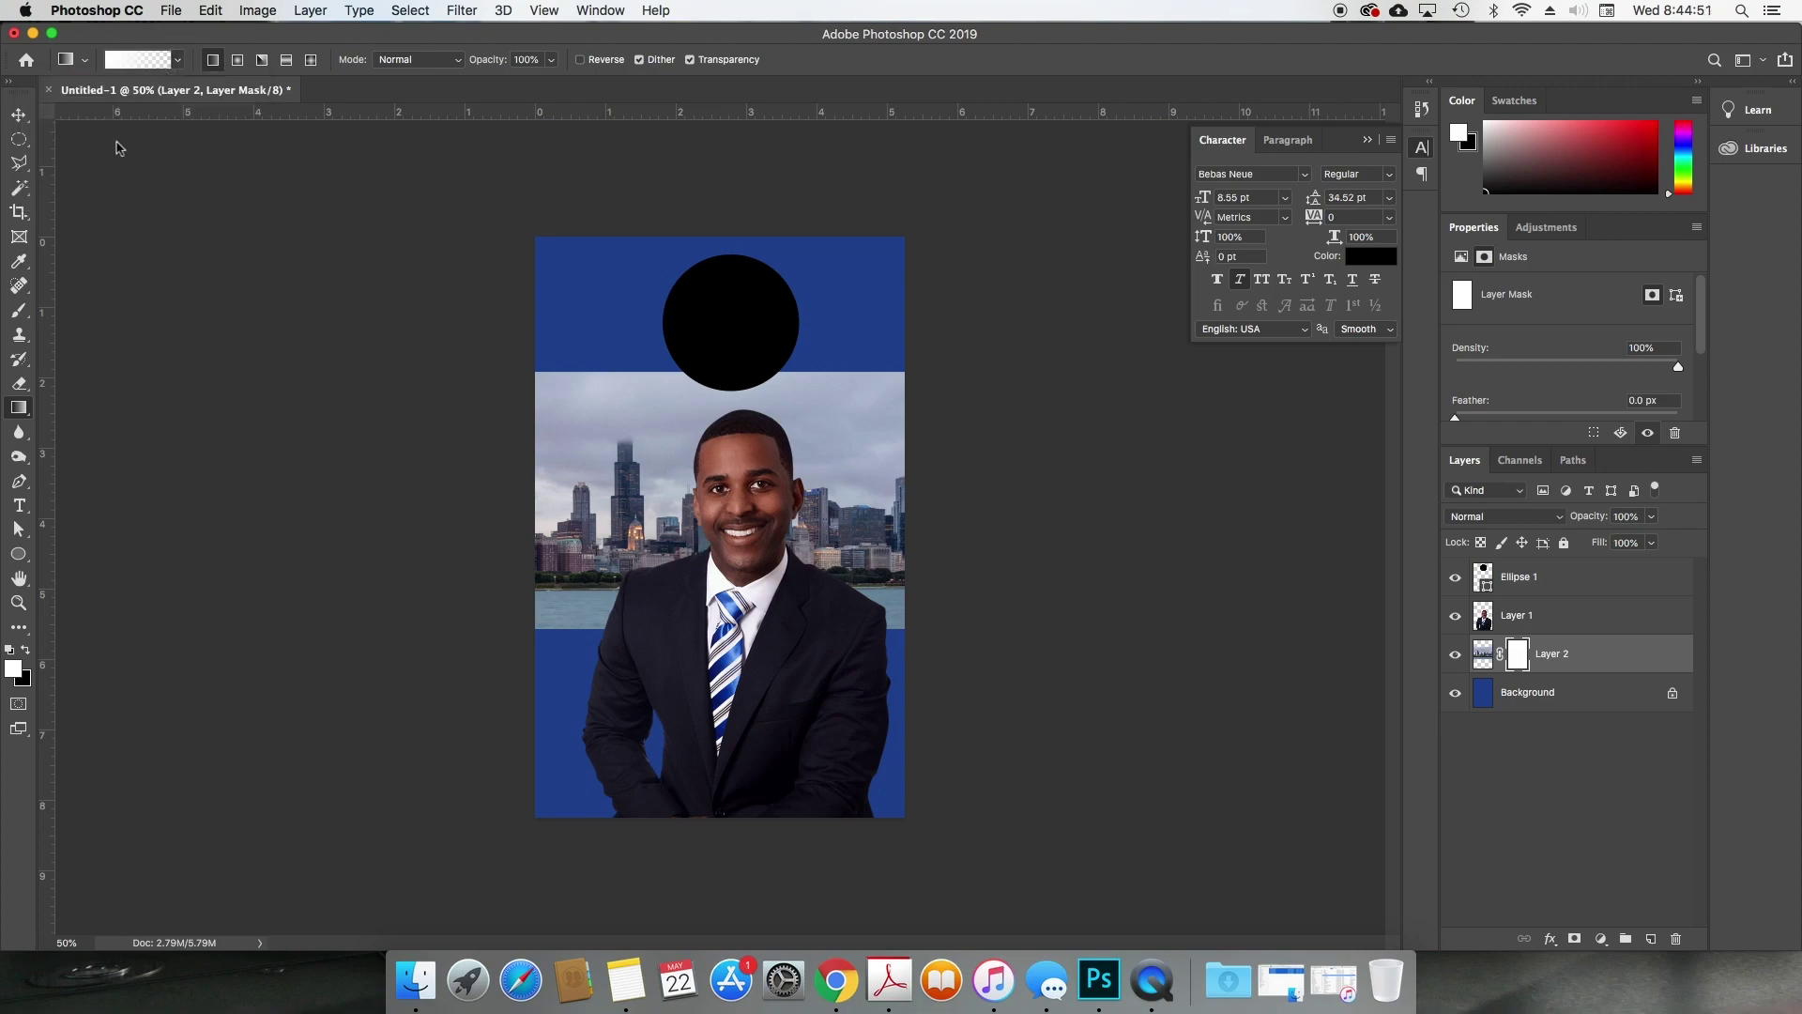
# Step: With black foreground, drag gradients on the mask to fade the skyline top into blue
pyautogui.click(26, 651)
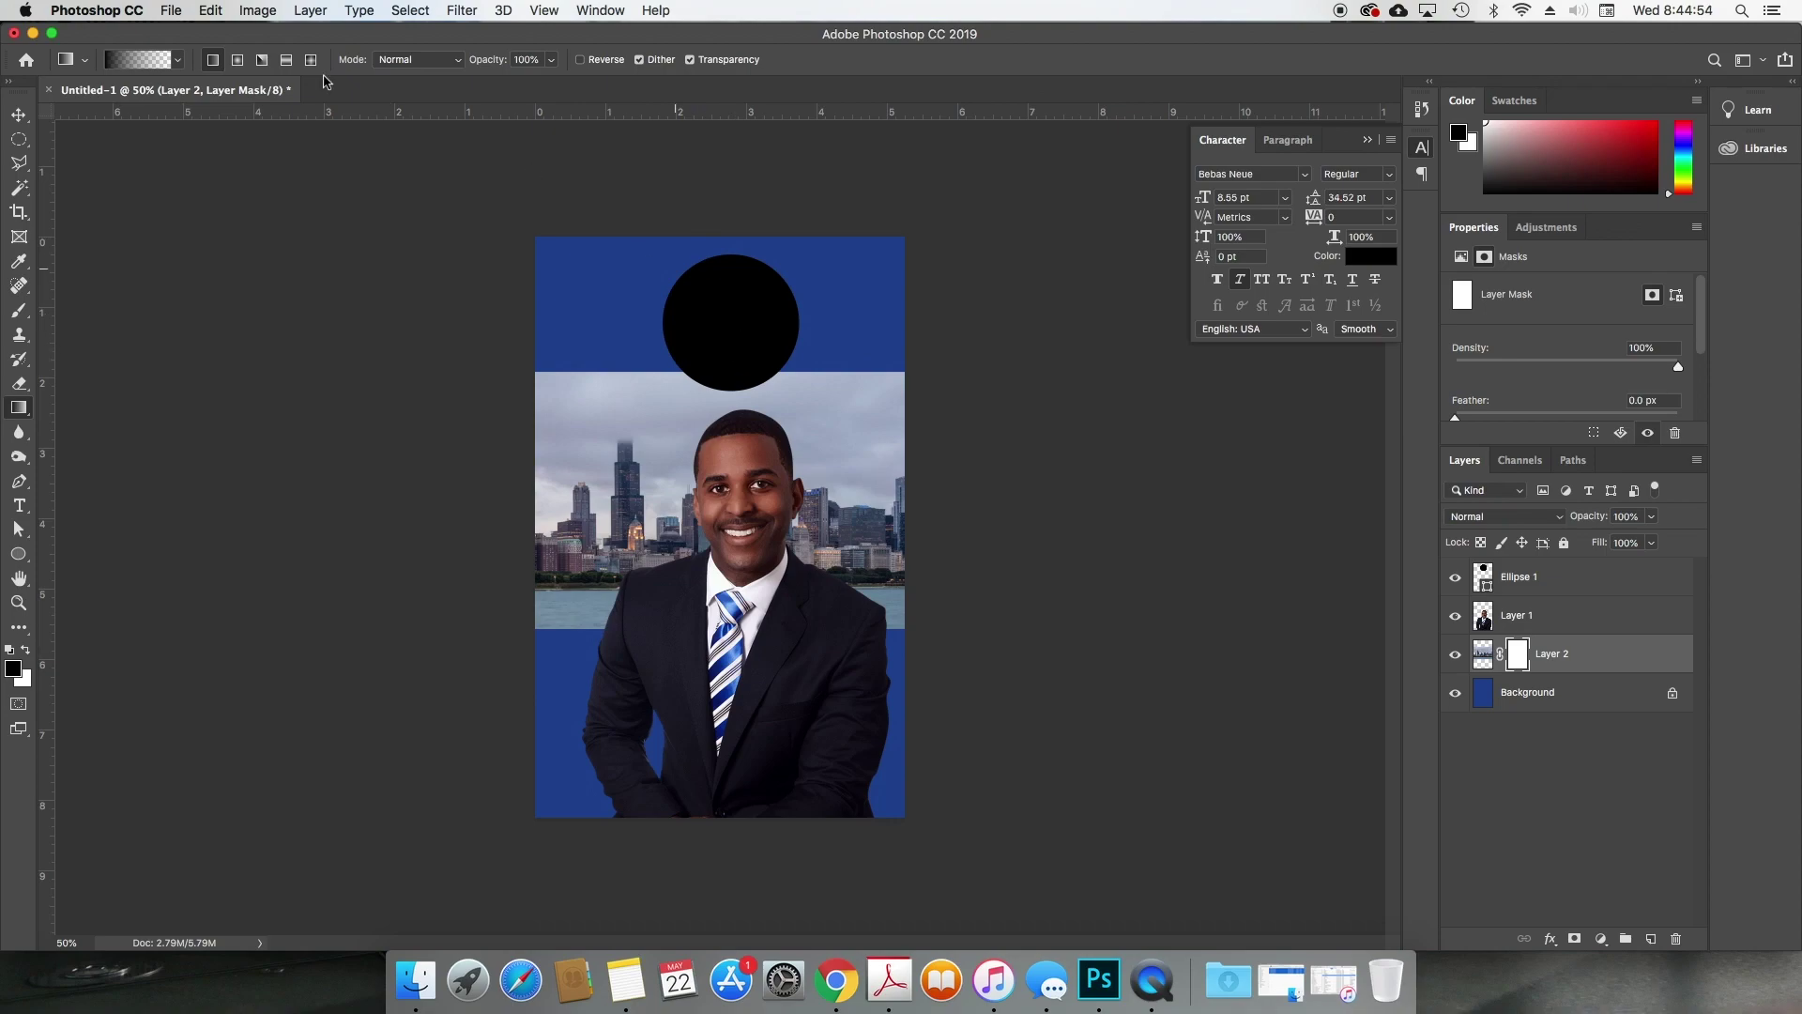
pyautogui.click(179, 62)
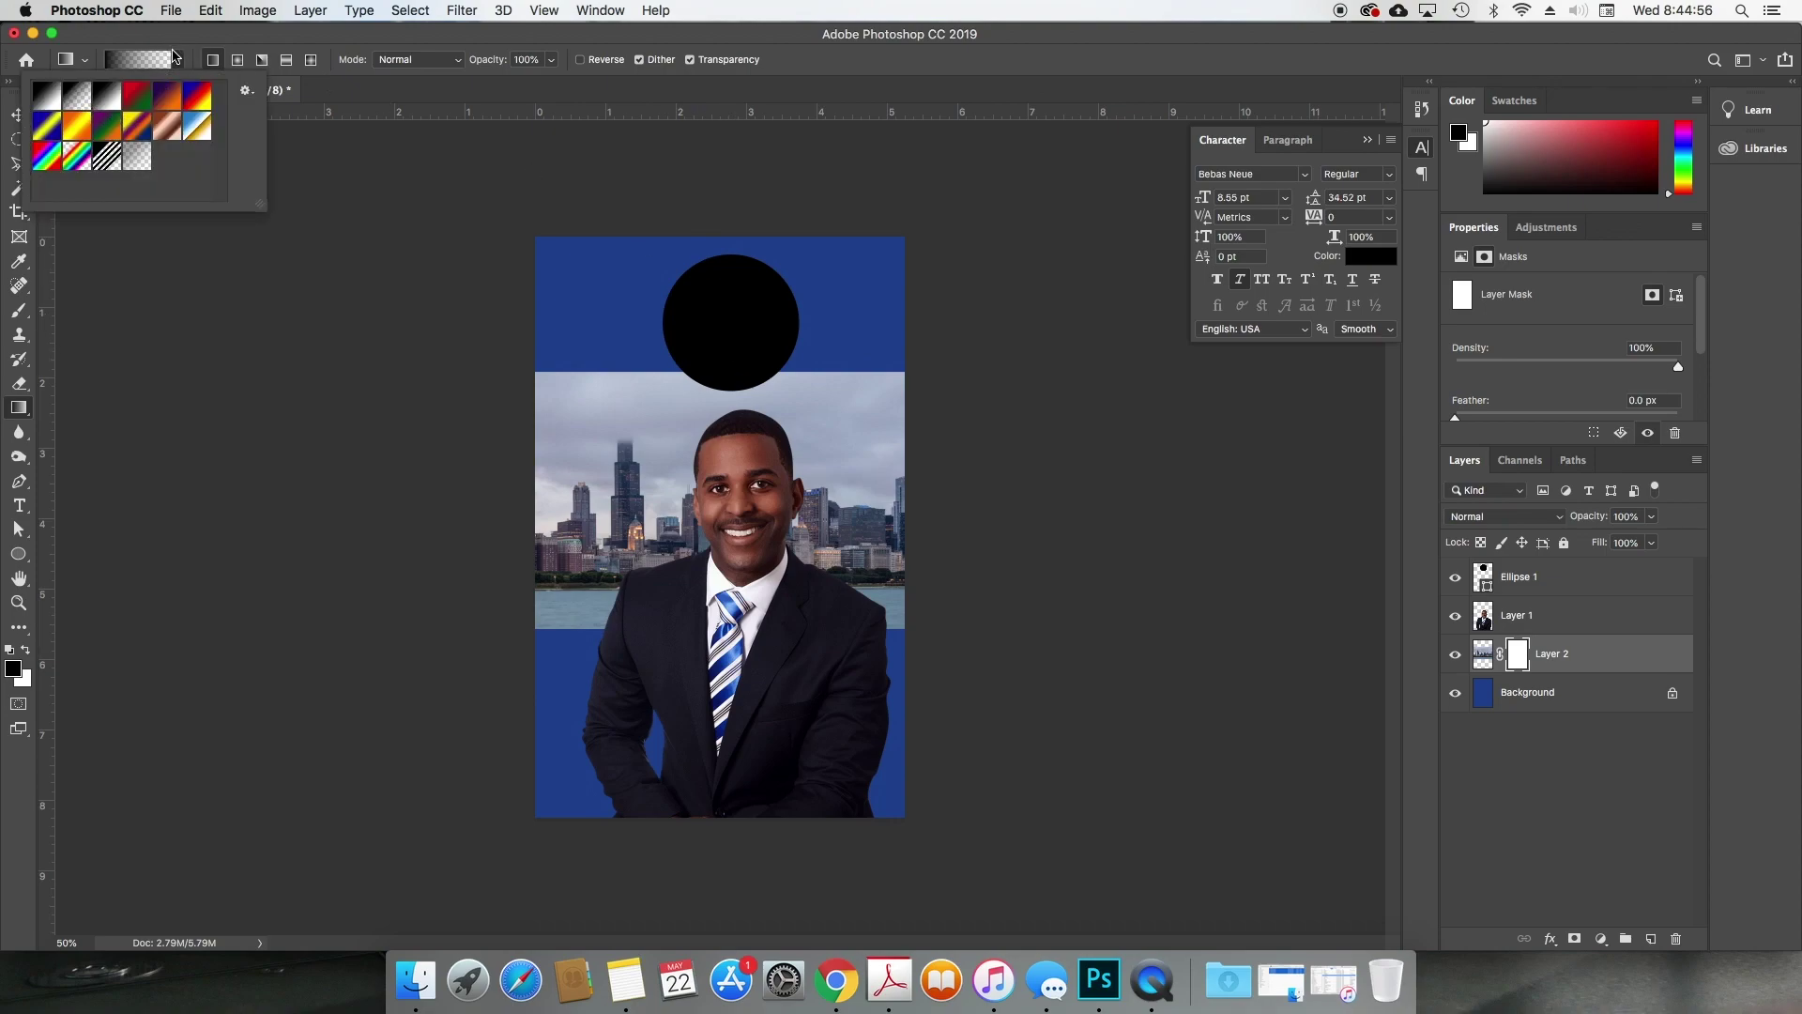
pyautogui.click(177, 60)
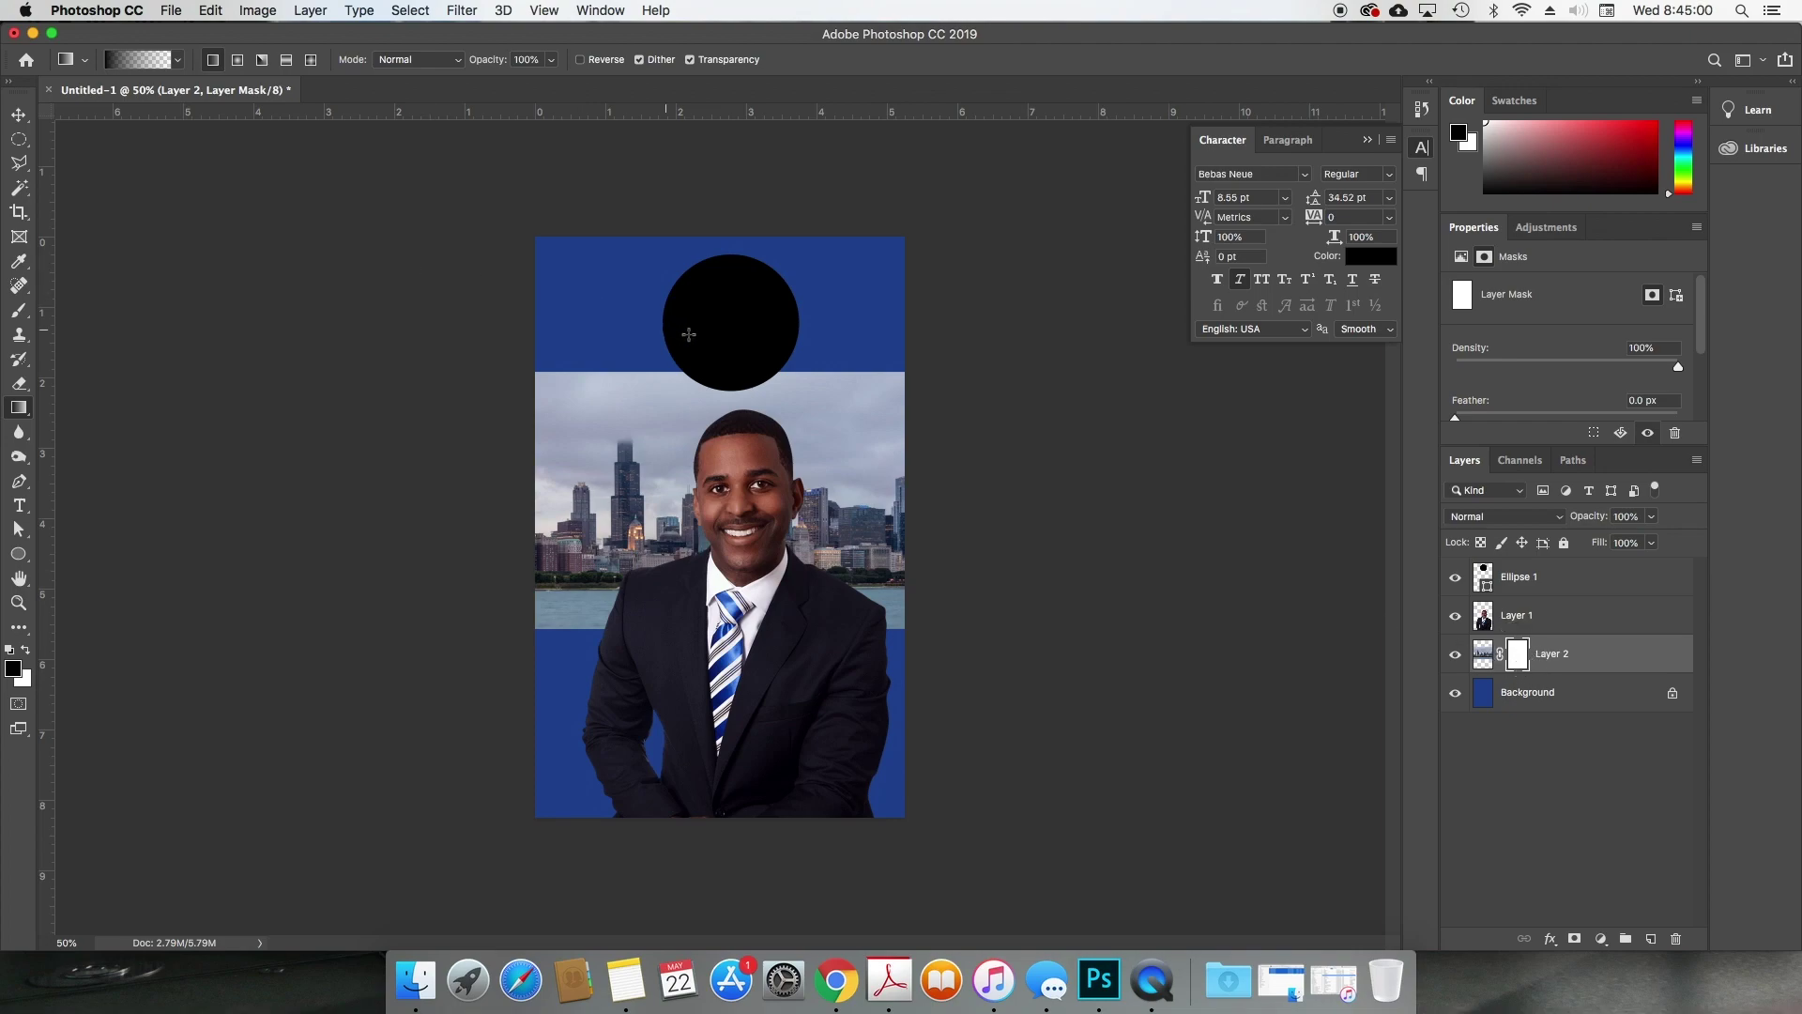
pyautogui.moveTo(736, 346); pyautogui.dragTo(759, 485)
pyautogui.moveTo(772, 419); pyautogui.dragTo(792, 532)
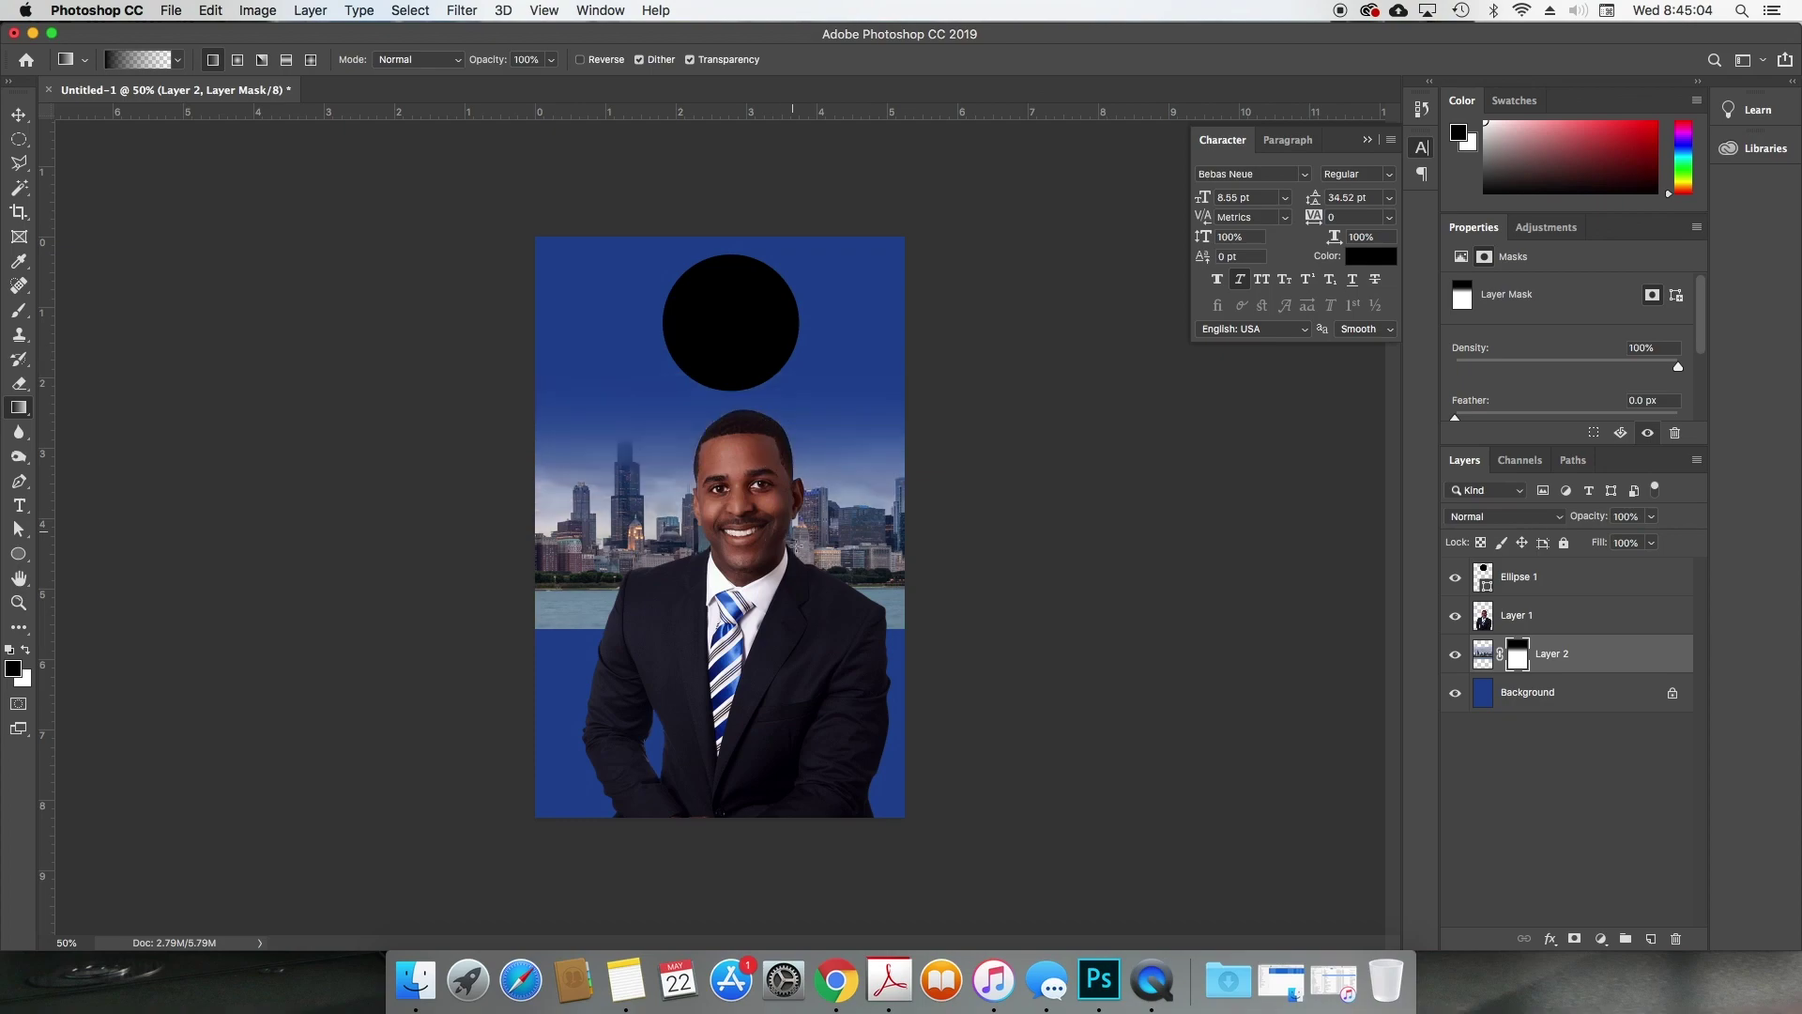
pyautogui.press('v')
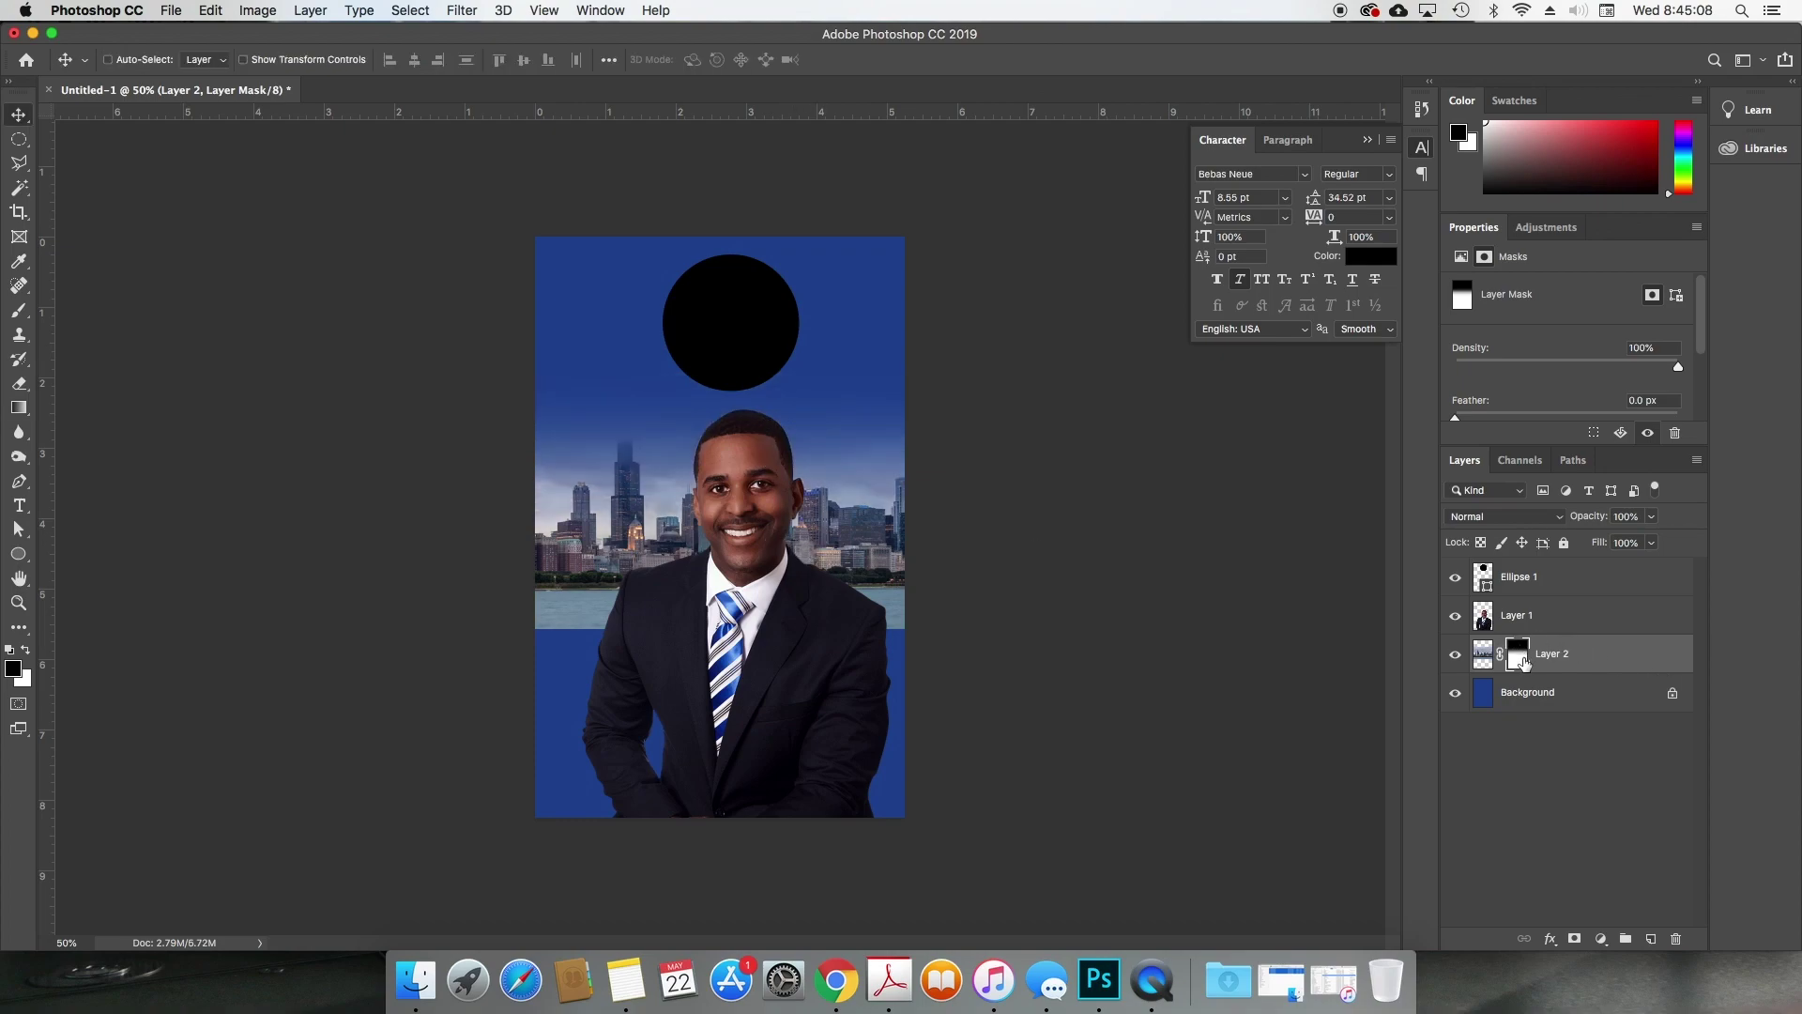
# Step: Delete the skyline's layer mask and add a fresh white mask
pyautogui.rightClick(1521, 652)
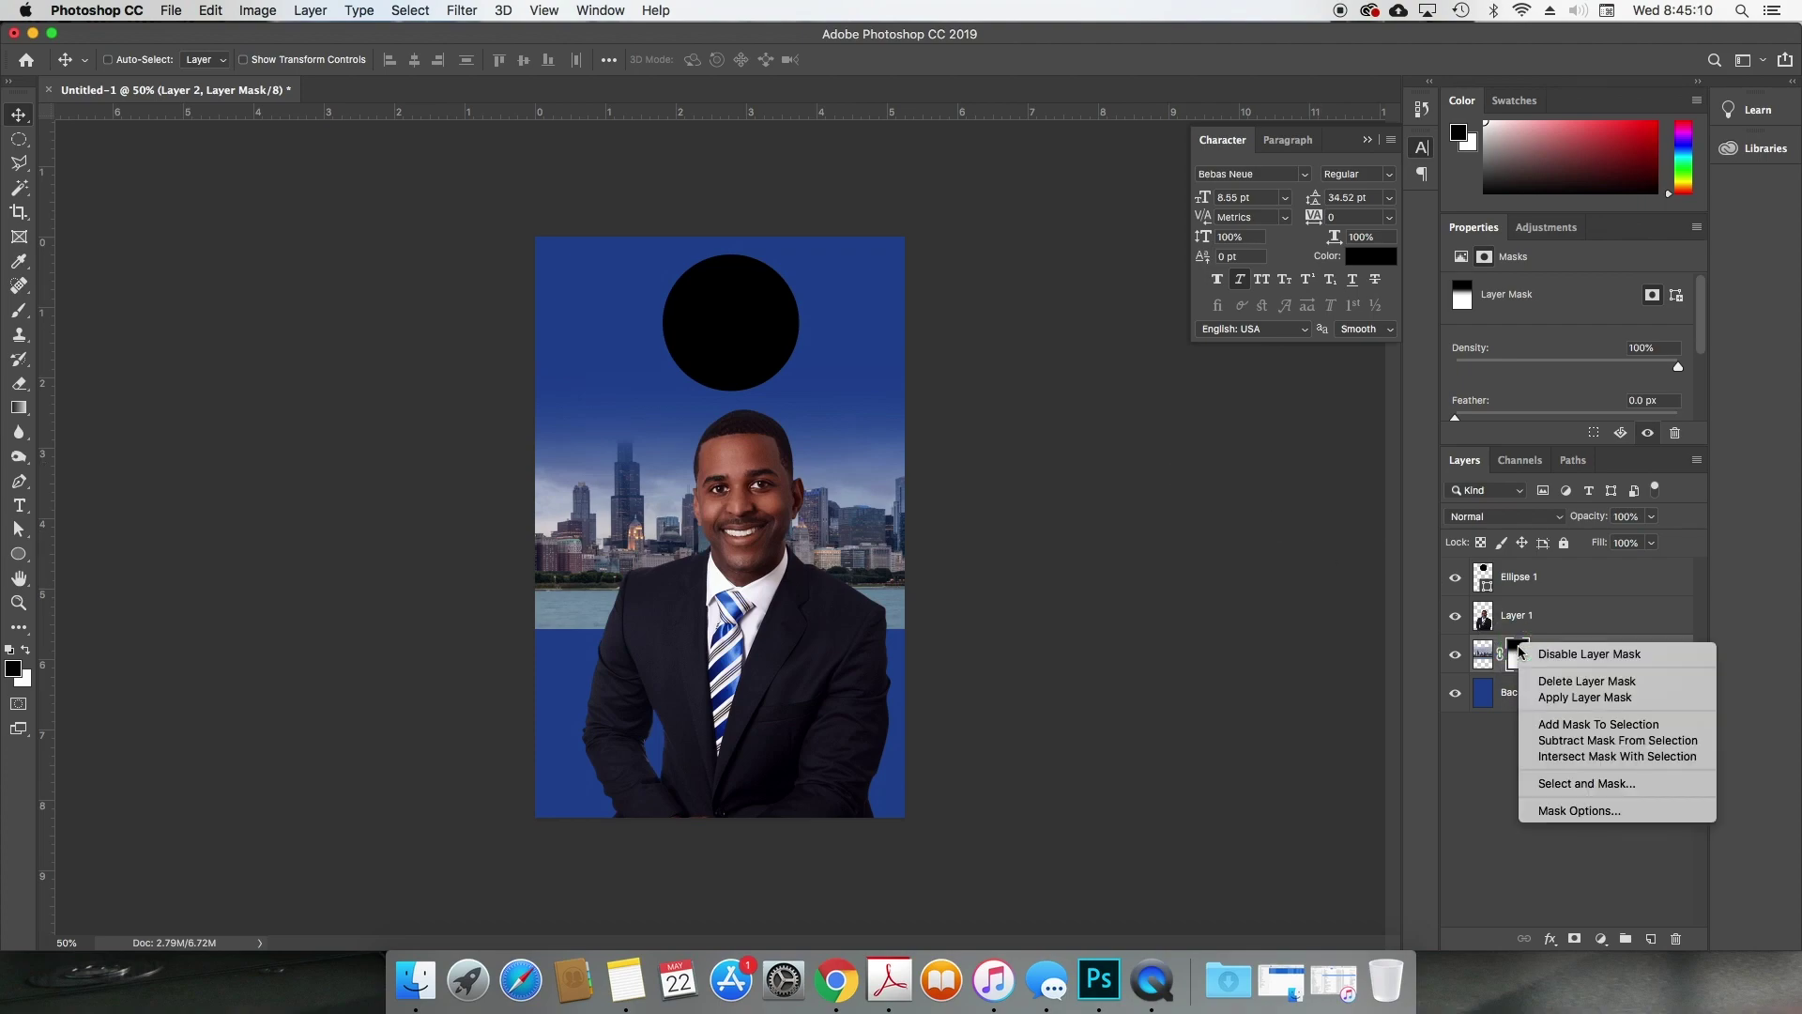
pyautogui.click(1551, 681)
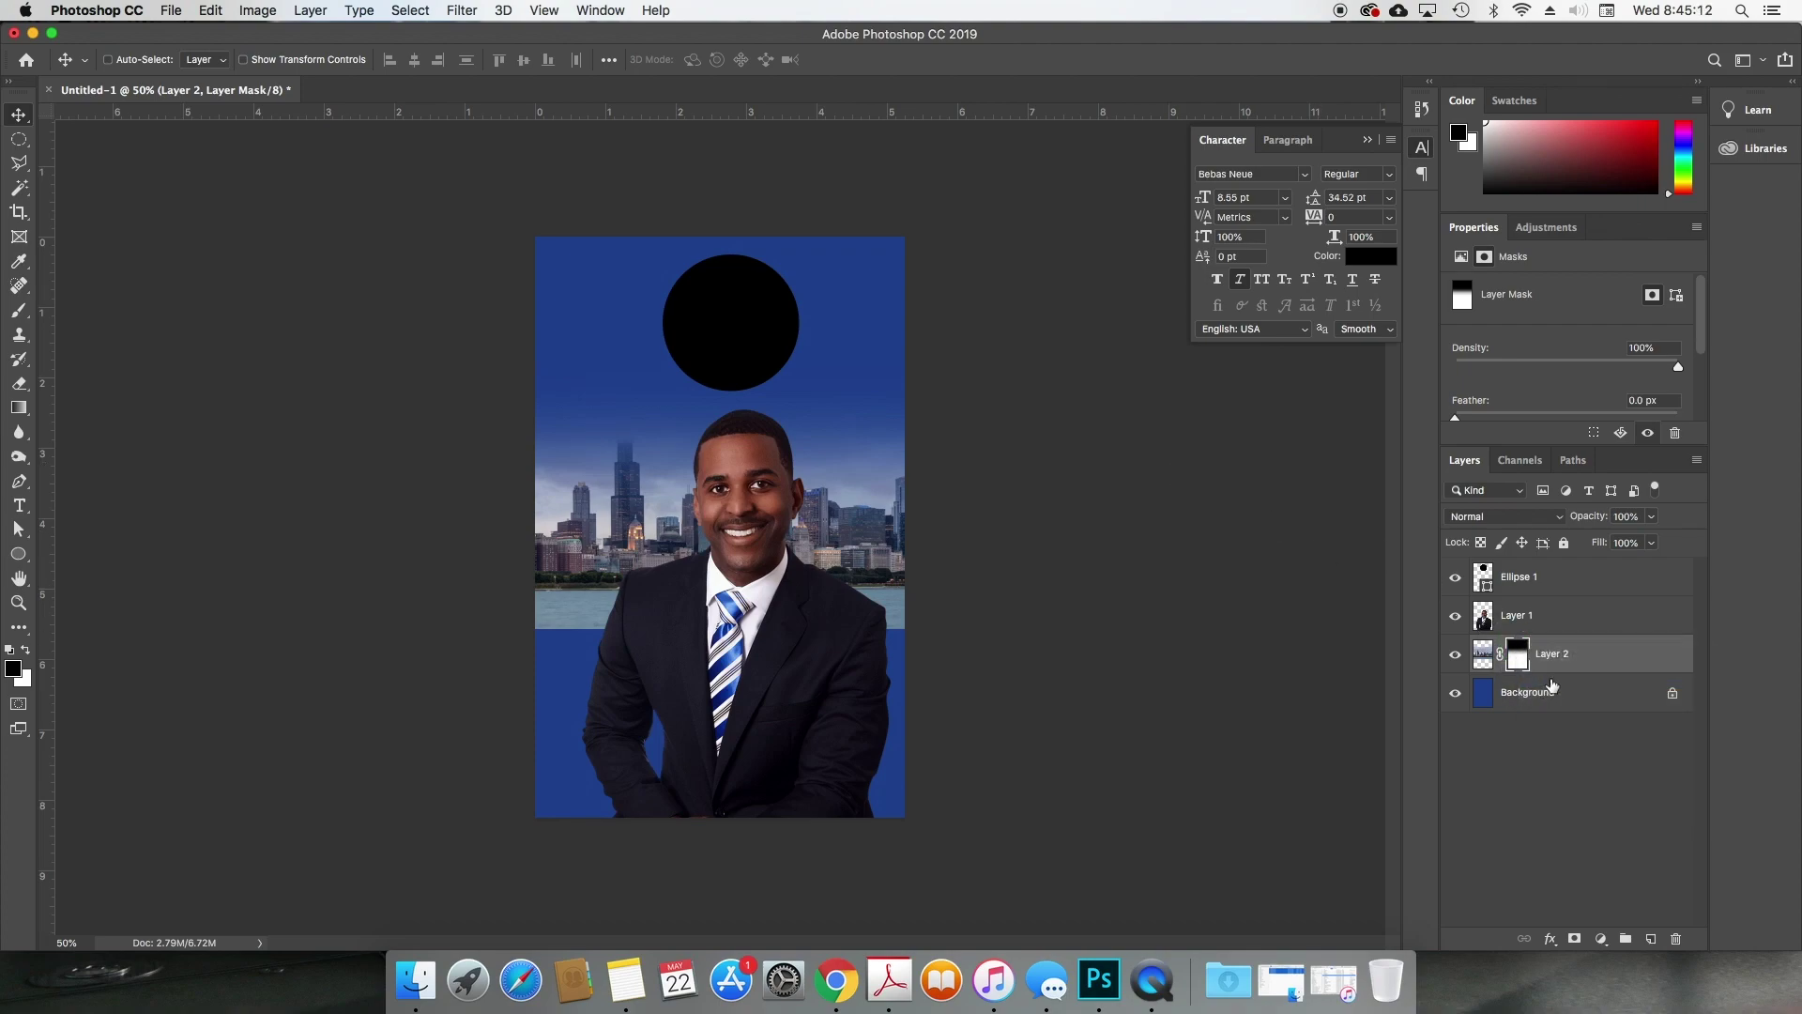
pyautogui.click(1577, 939)
# Step: Nudge the skyline slightly to the left with Free Transform
pyautogui.press('z')
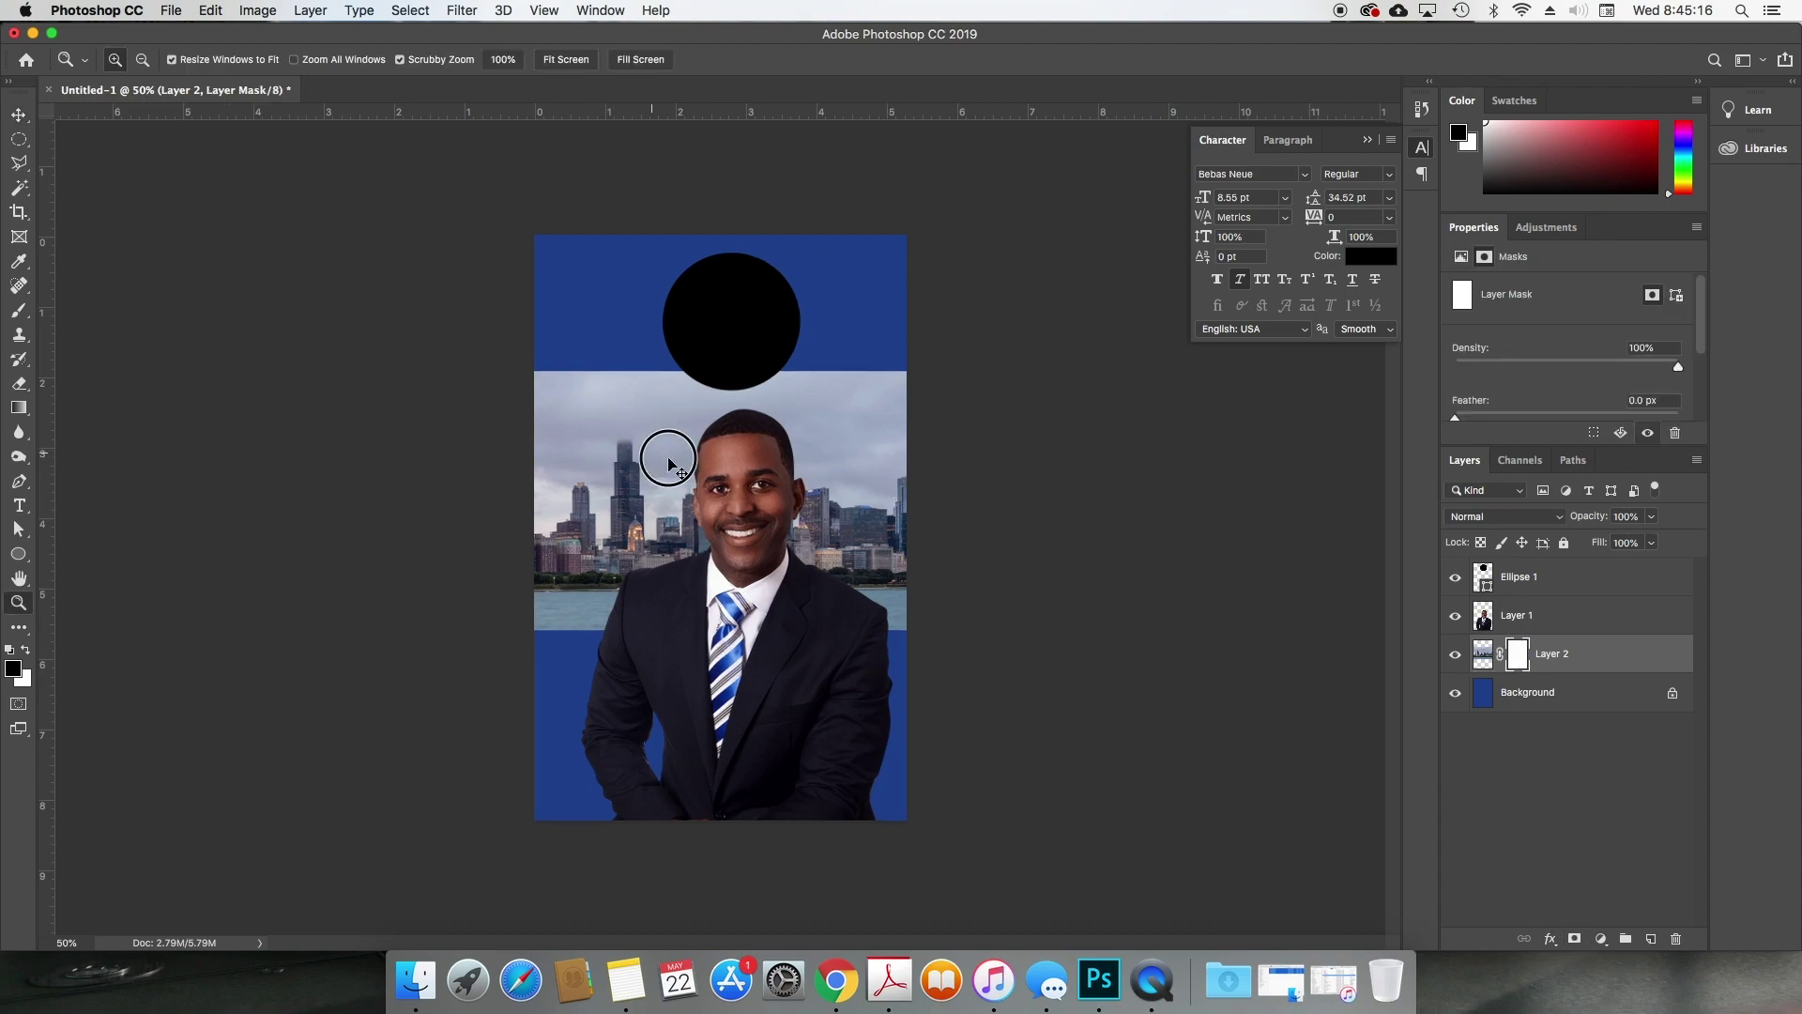
pyautogui.moveTo(668, 462)
pyautogui.mouseDown()
pyautogui.moveTo(684, 451)
pyautogui.moveTo(657, 444)
pyautogui.mouseUp()
pyautogui.press('v')
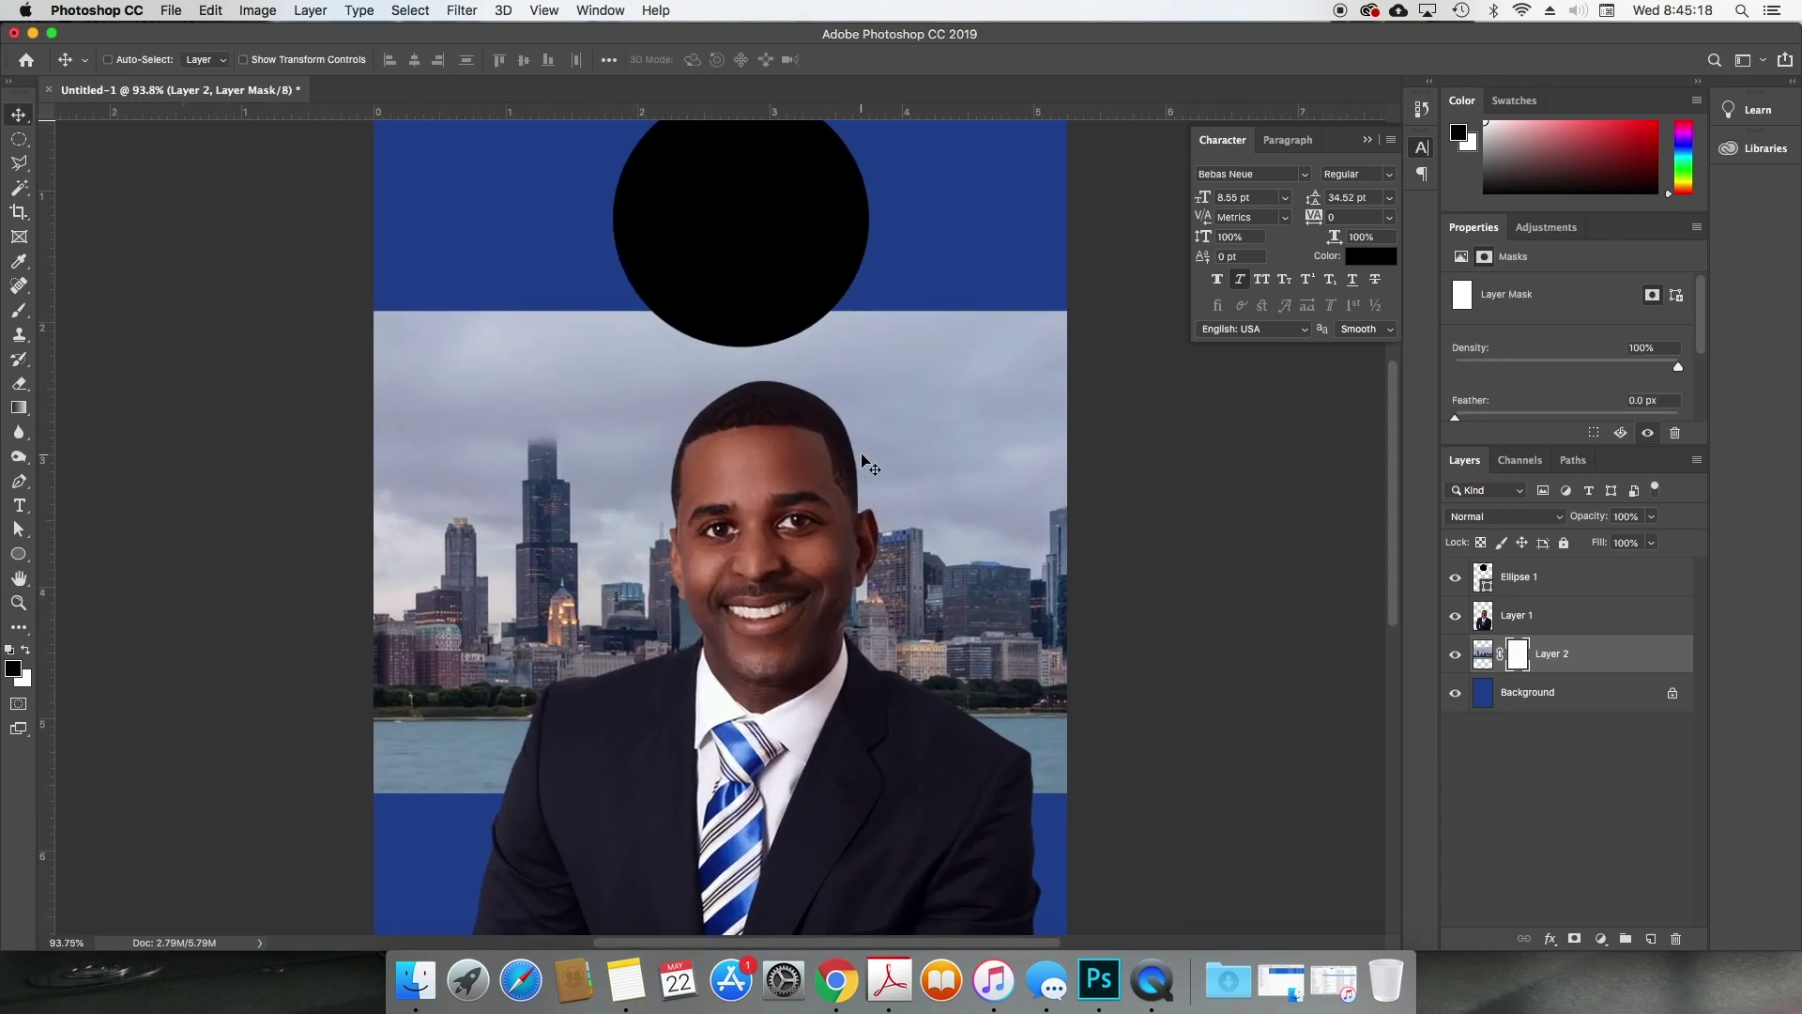
pyautogui.press('super+minus')
pyautogui.press('super+minus')
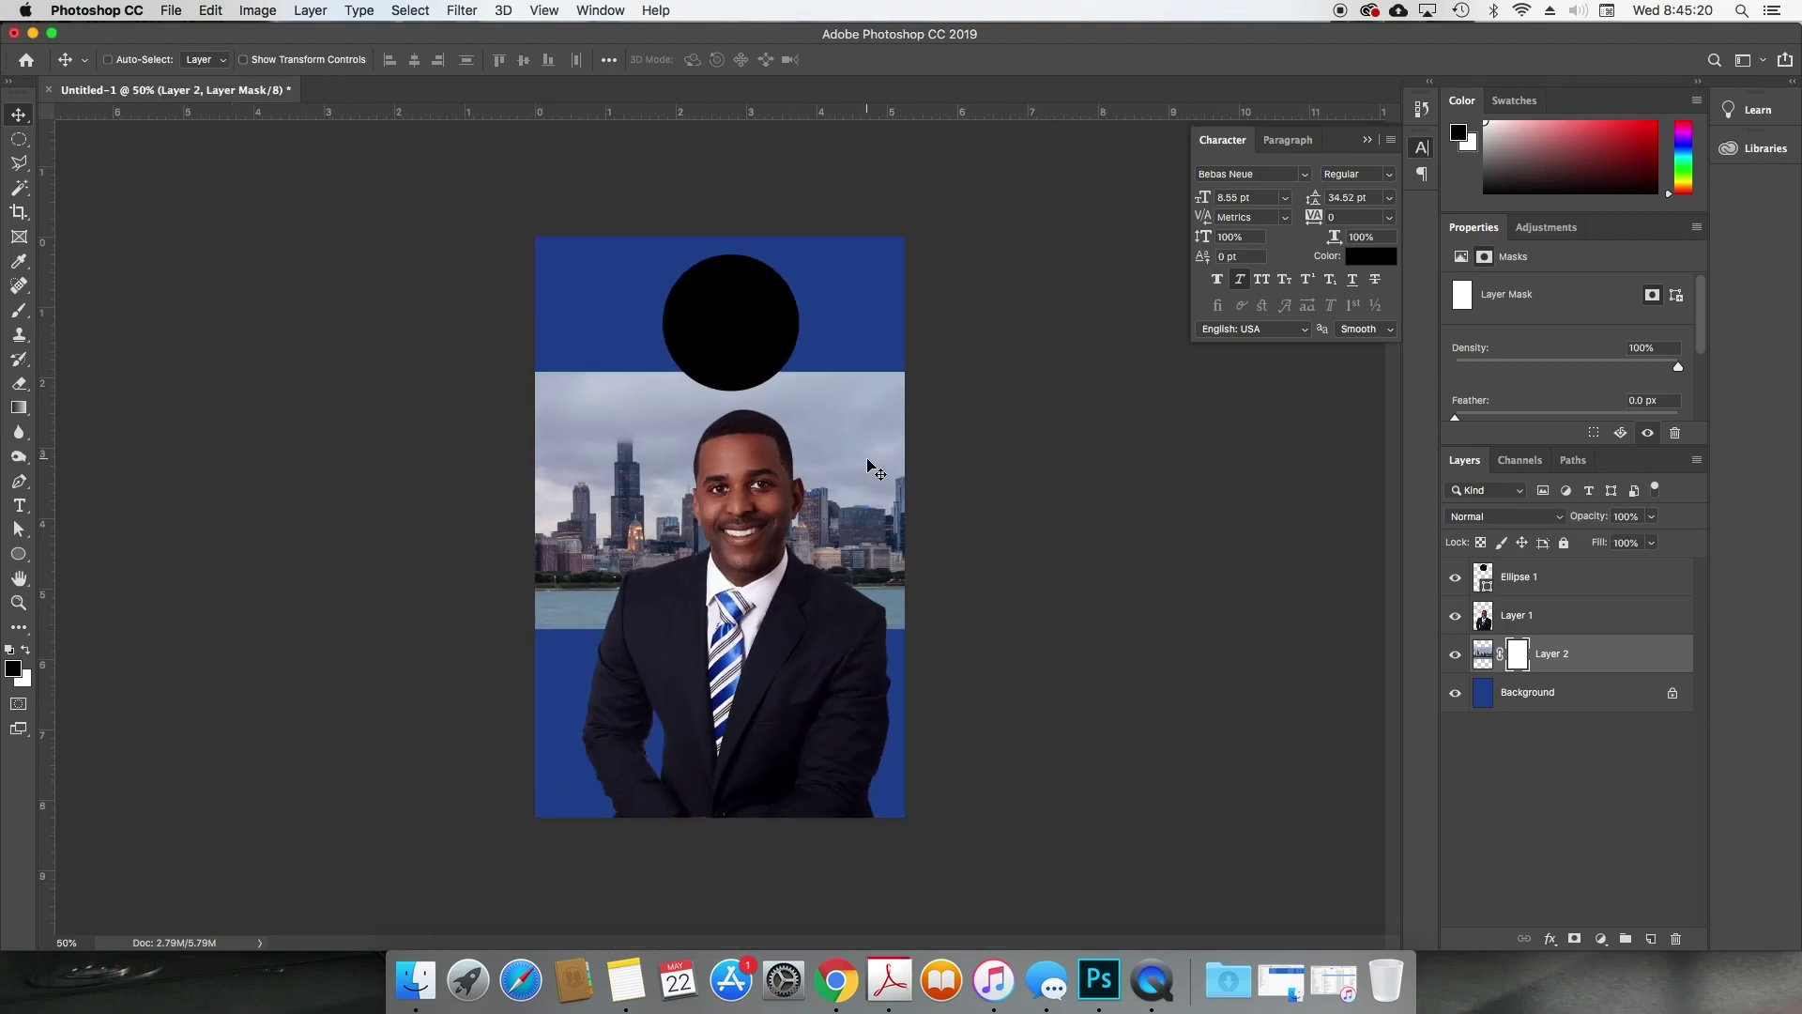
pyautogui.press('super+t')
pyautogui.moveTo(895, 451); pyautogui.dragTo(836, 446)
pyautogui.press('Return')
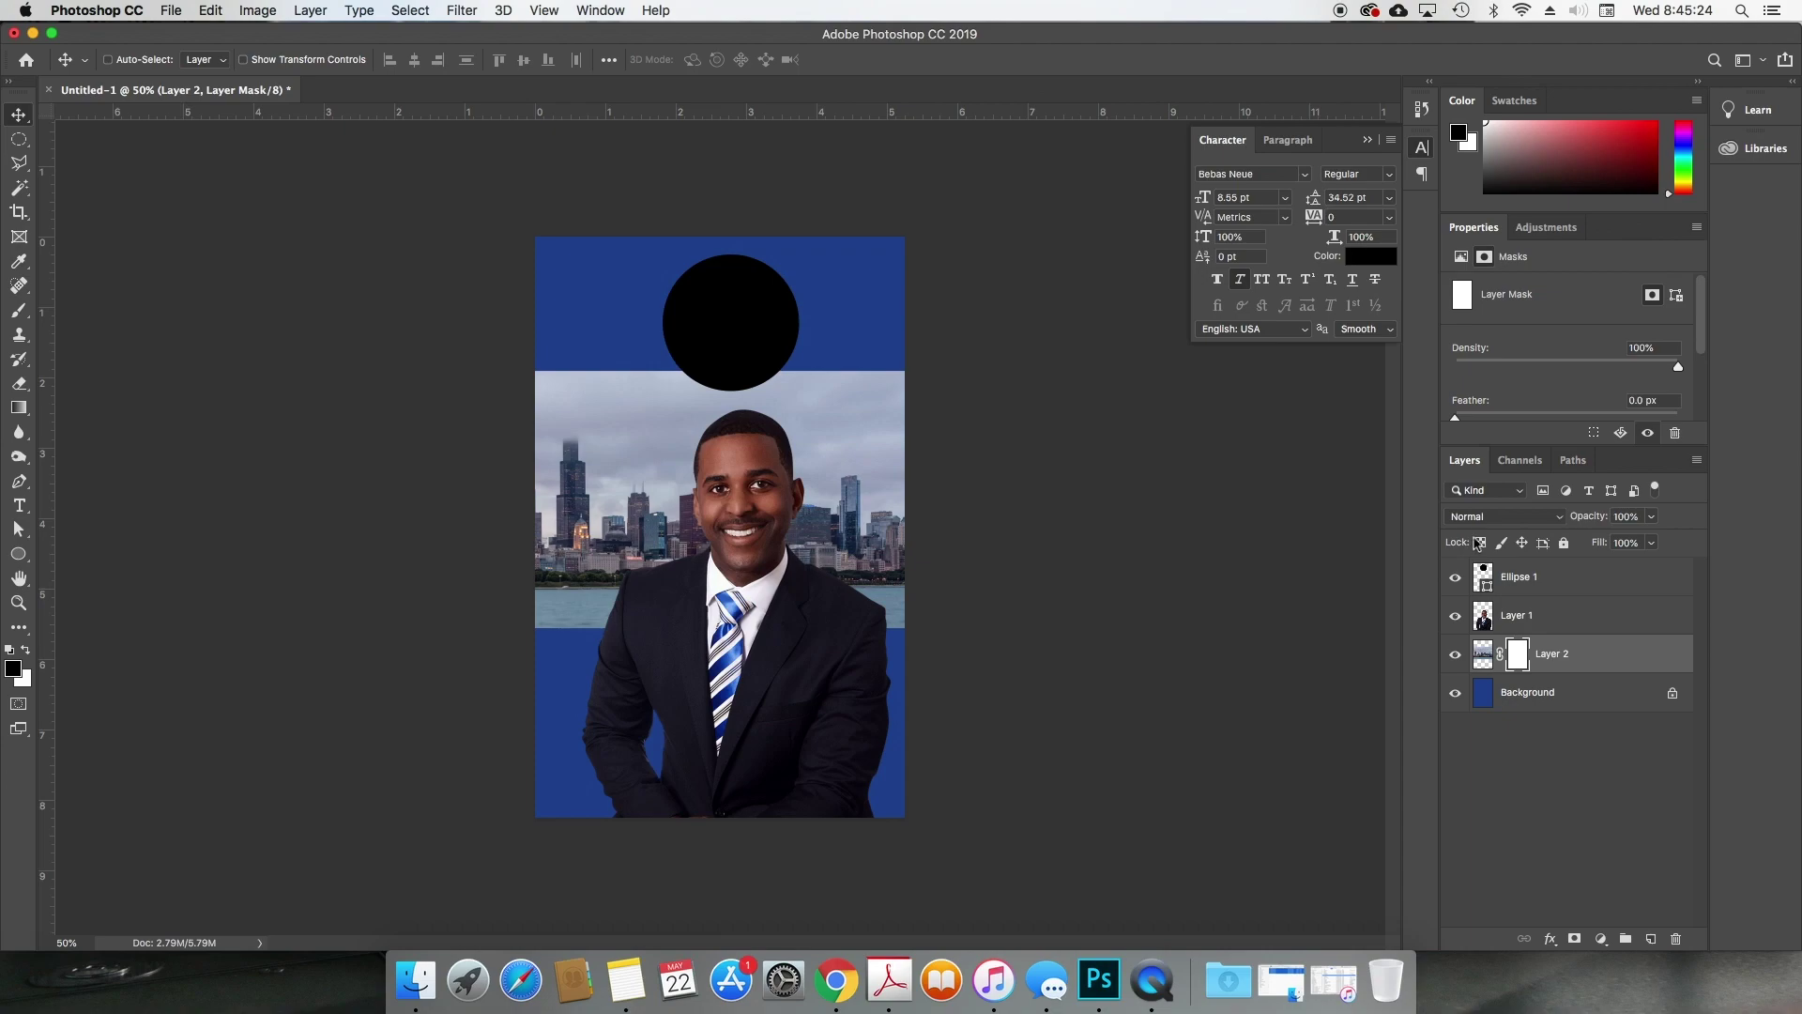
# Step: Blend the skyline layer as Soft Light and target its layer mask
pyautogui.click(1483, 518)
pyautogui.click(1494, 737)
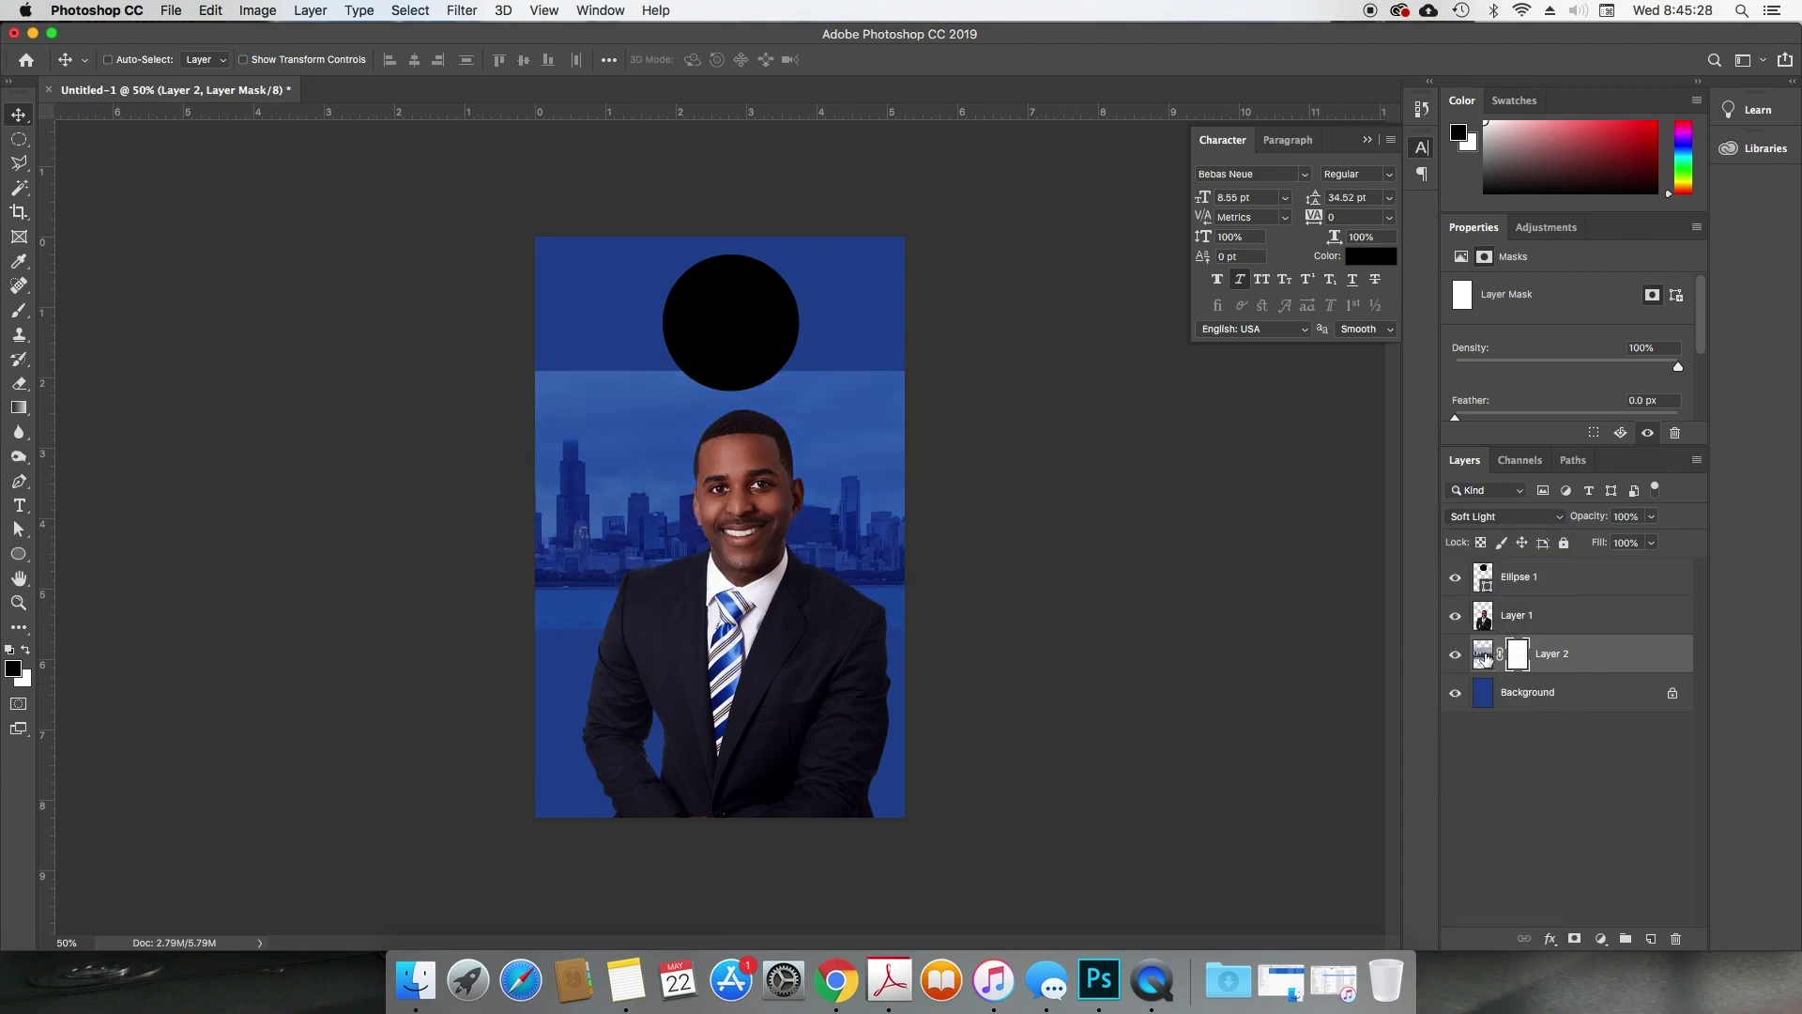
pyautogui.click(1482, 655)
pyautogui.click(1516, 657)
# Step: Drag gradients on the mask to fade the skyline's top and bottom into the blue
pyautogui.press('g')
pyautogui.moveTo(686, 328); pyautogui.dragTo(681, 440)
pyautogui.moveTo(715, 282); pyautogui.dragTo(727, 465)
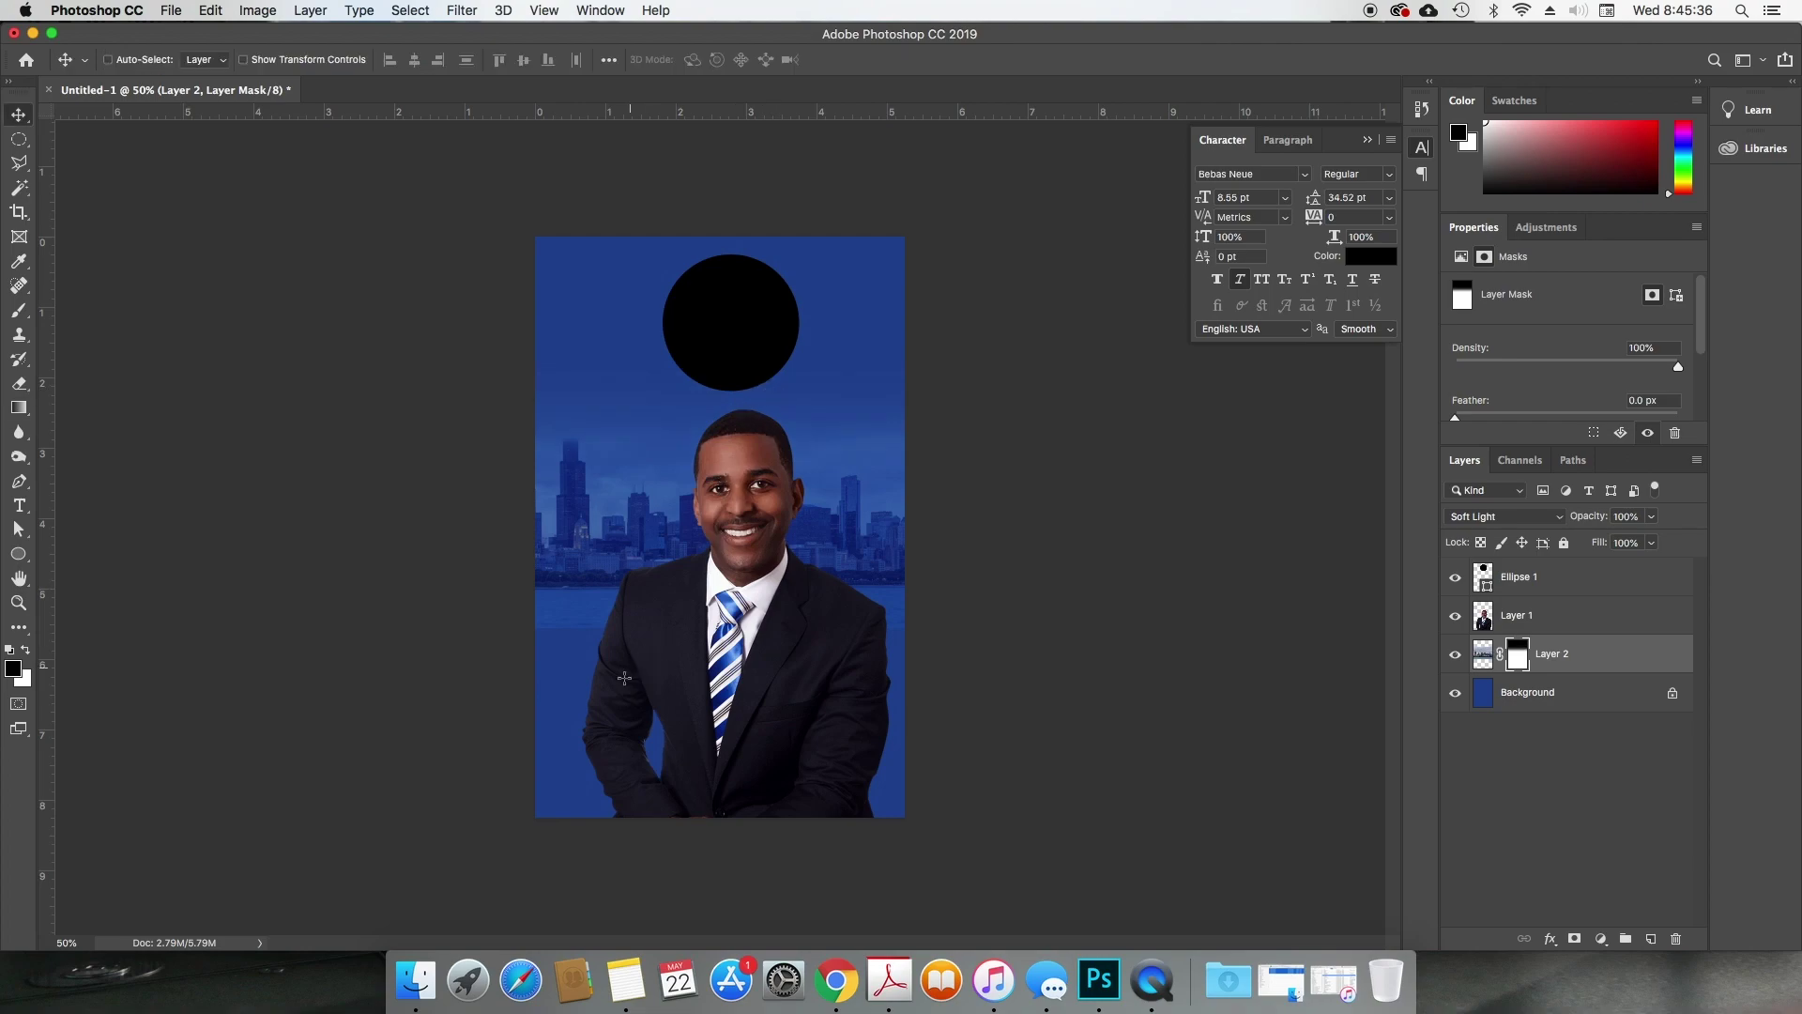
pyautogui.moveTo(627, 693); pyautogui.dragTo(627, 587)
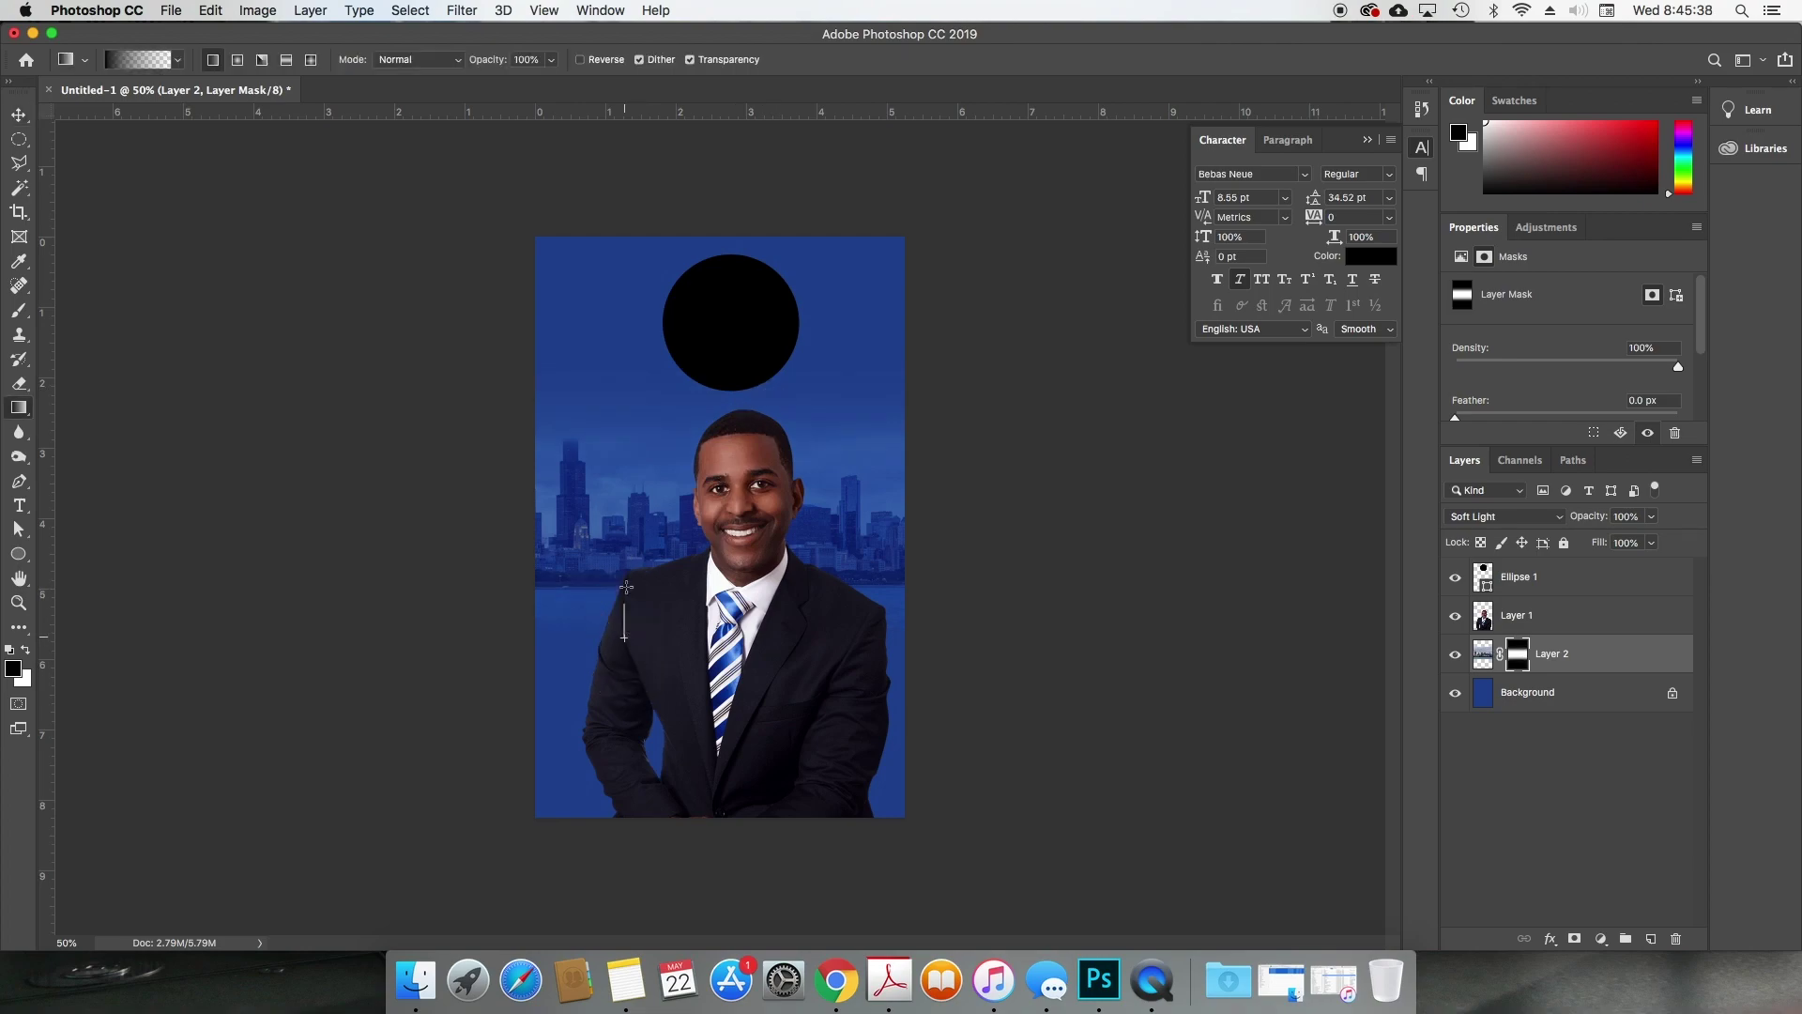
pyautogui.moveTo(618, 665); pyautogui.dragTo(616, 601)
pyautogui.click(867, 380)
# Step: Try Overlay on the skyline layer, then settle back on Soft Light
pyautogui.press('v')
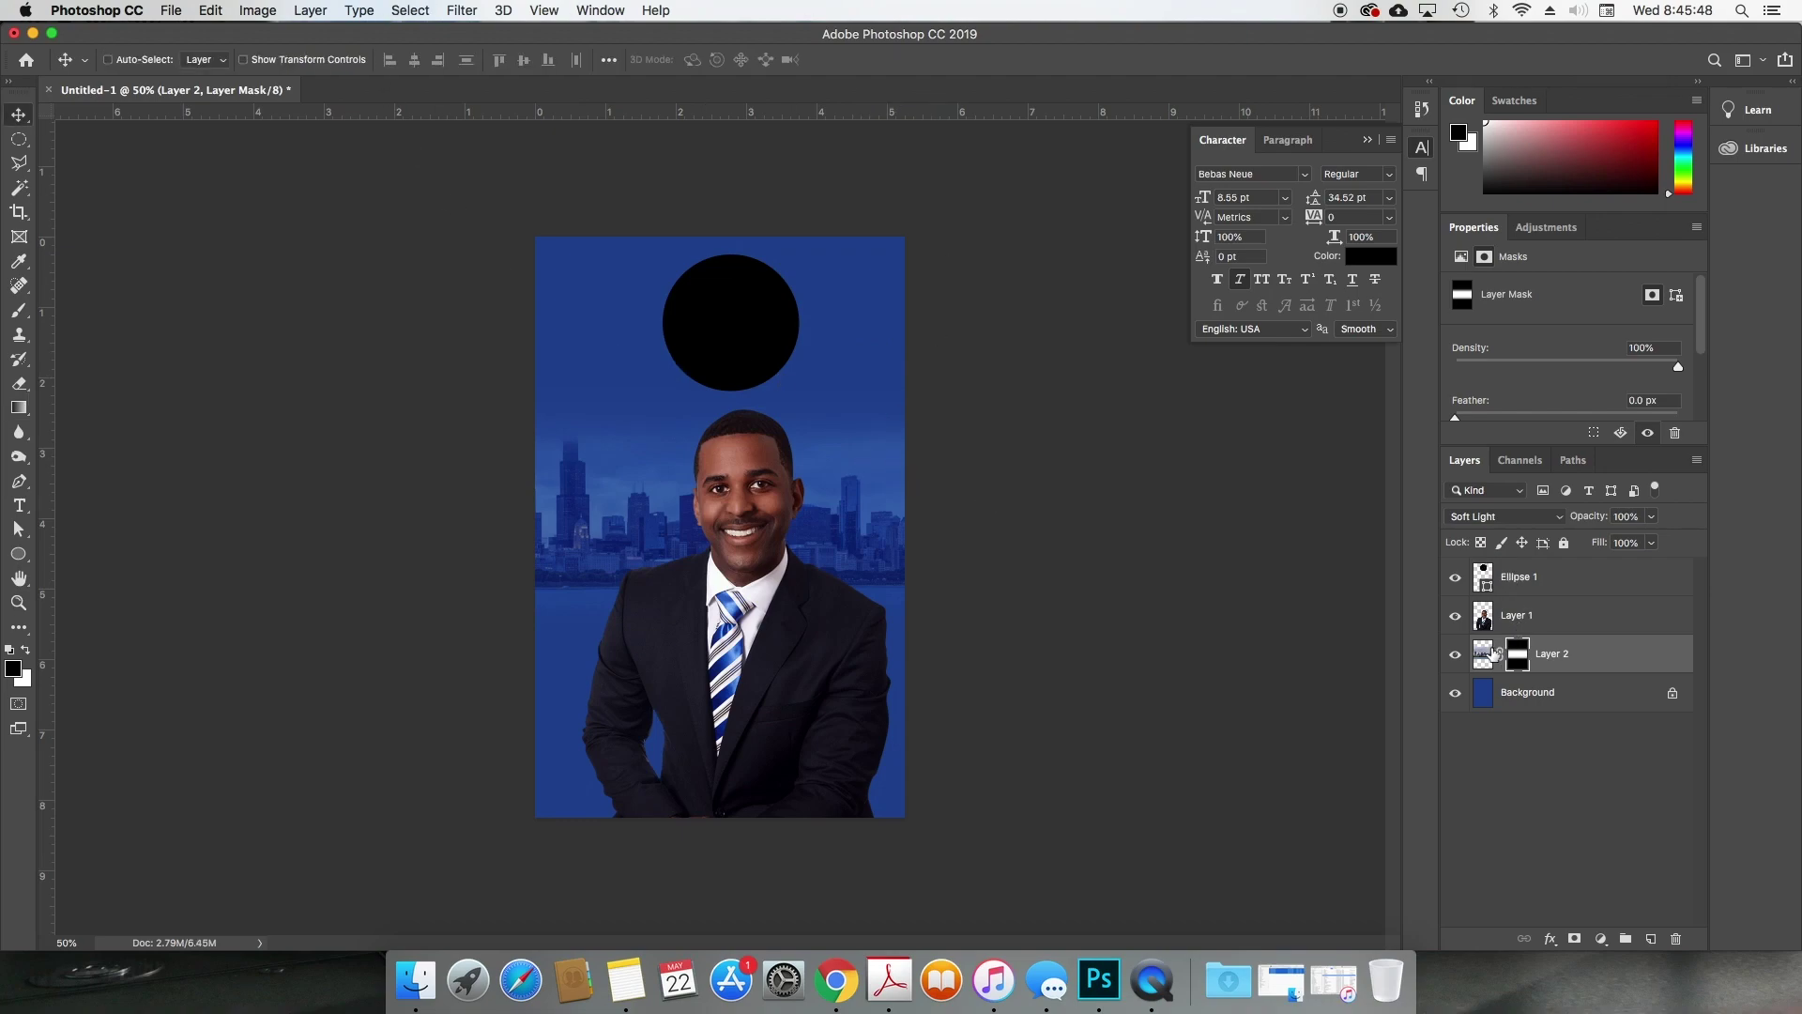
pyautogui.click(1491, 654)
pyautogui.click(1513, 517)
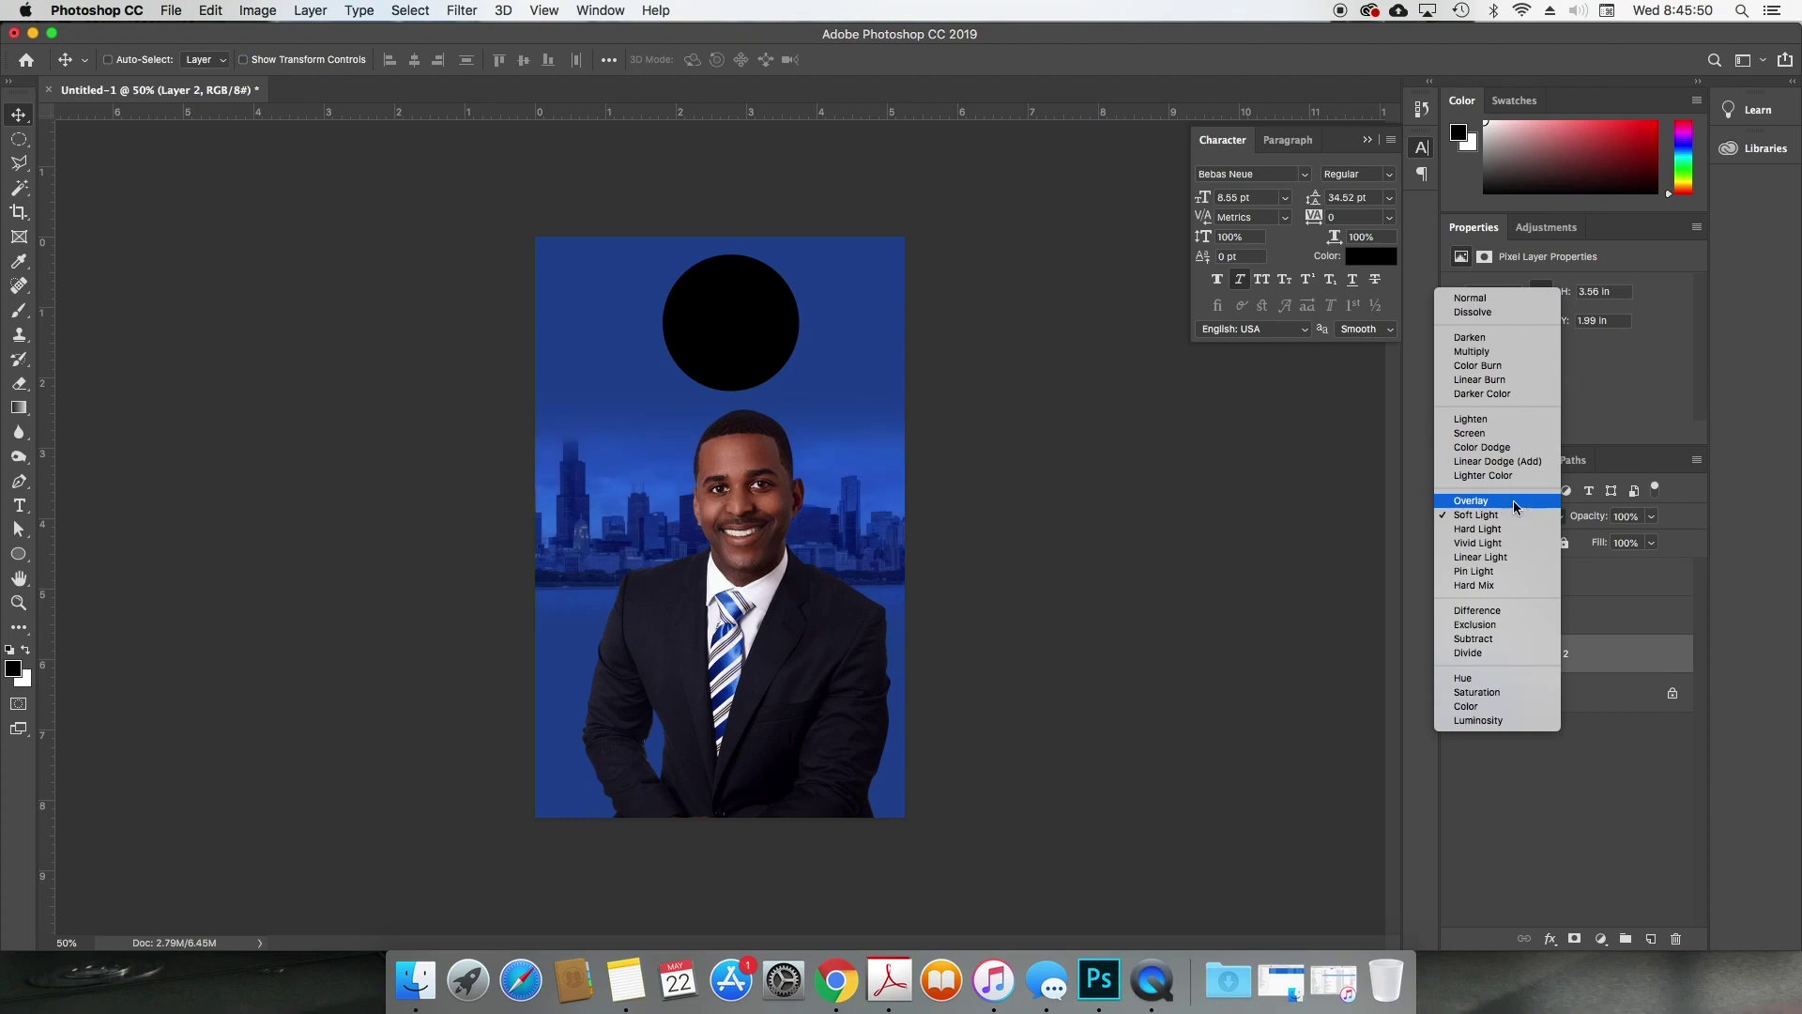
pyautogui.click(1513, 500)
pyautogui.click(1514, 517)
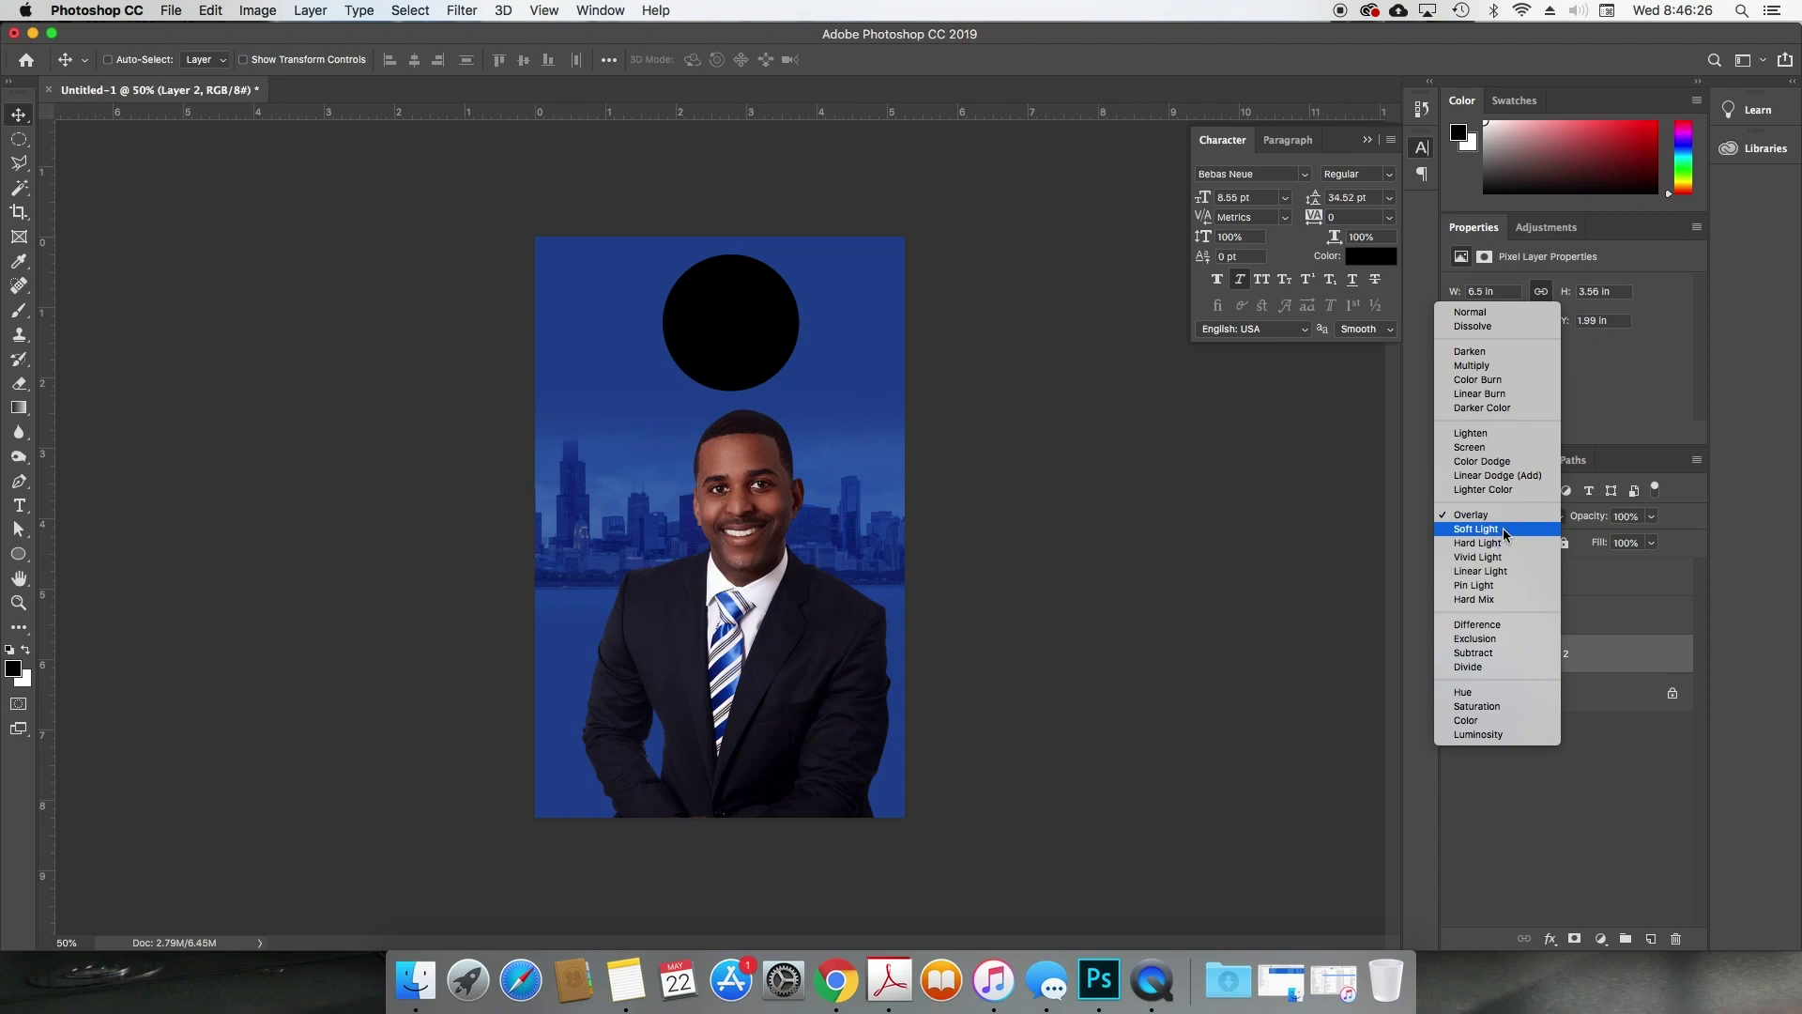
pyautogui.click(1505, 533)
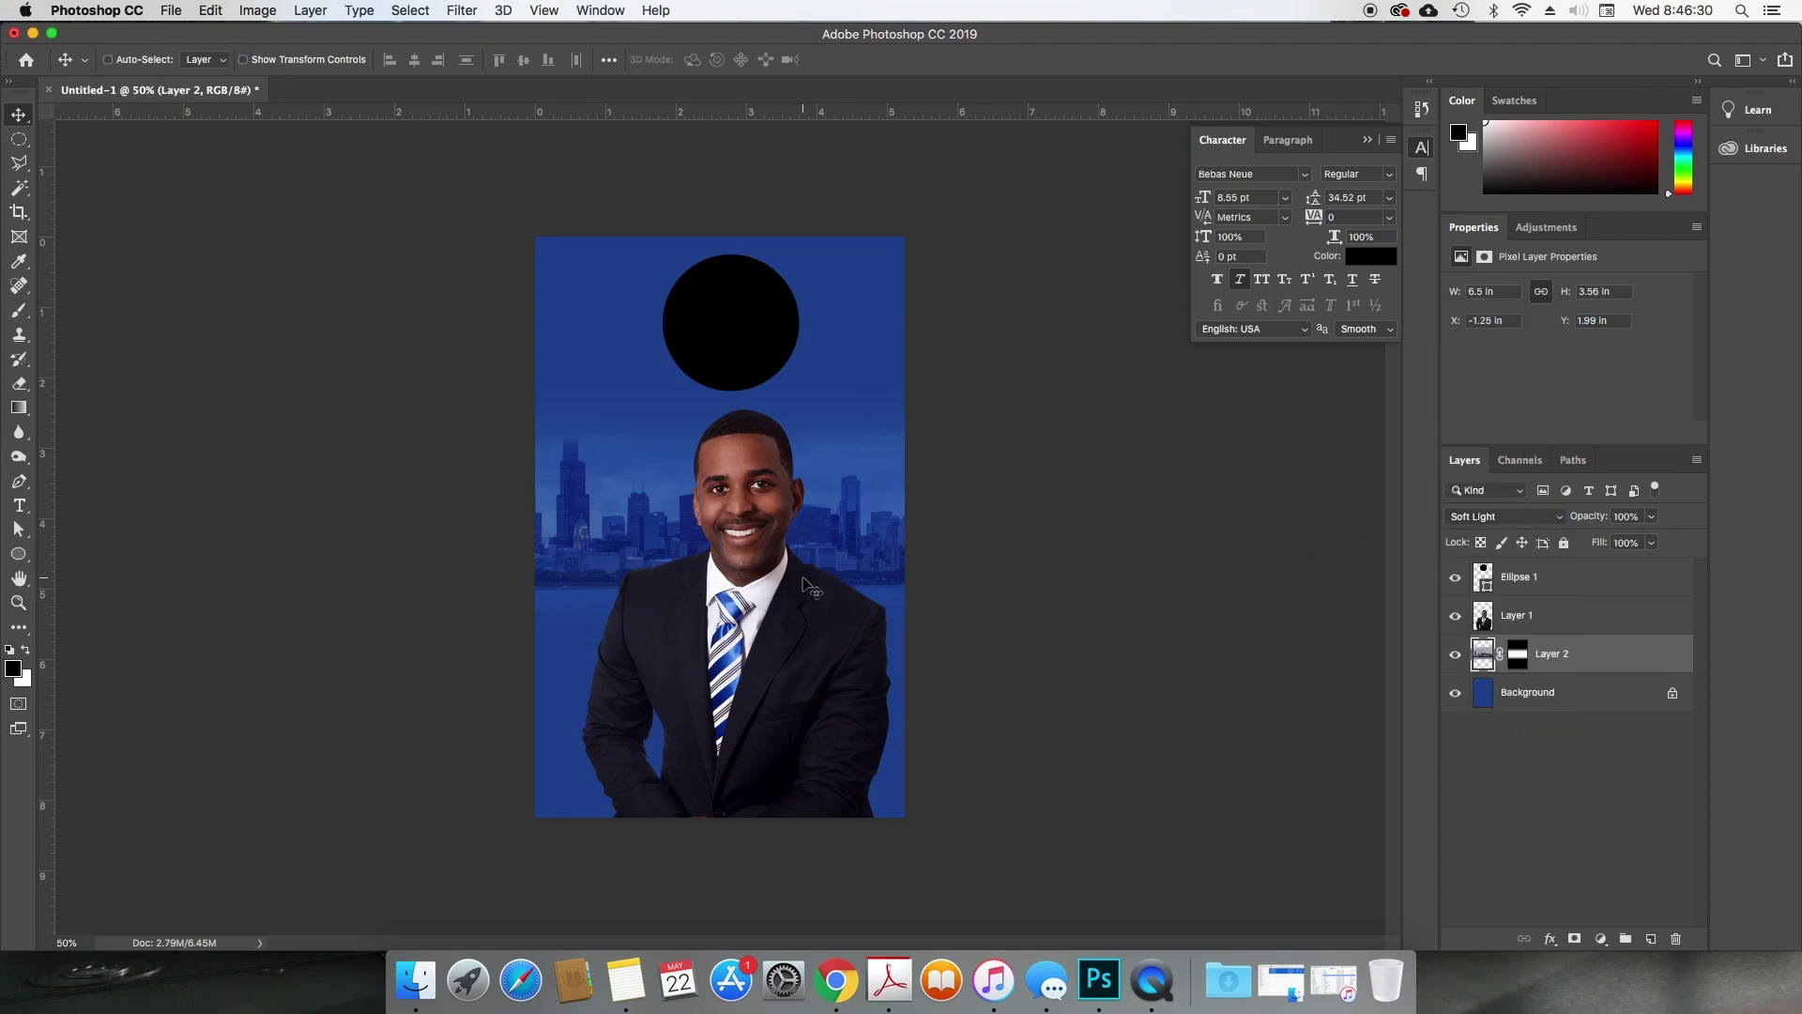
# Step: Select the black circle's Ellipse 1 layer
pyautogui.press('u')
pyautogui.press('v')
pyautogui.click(1551, 587)
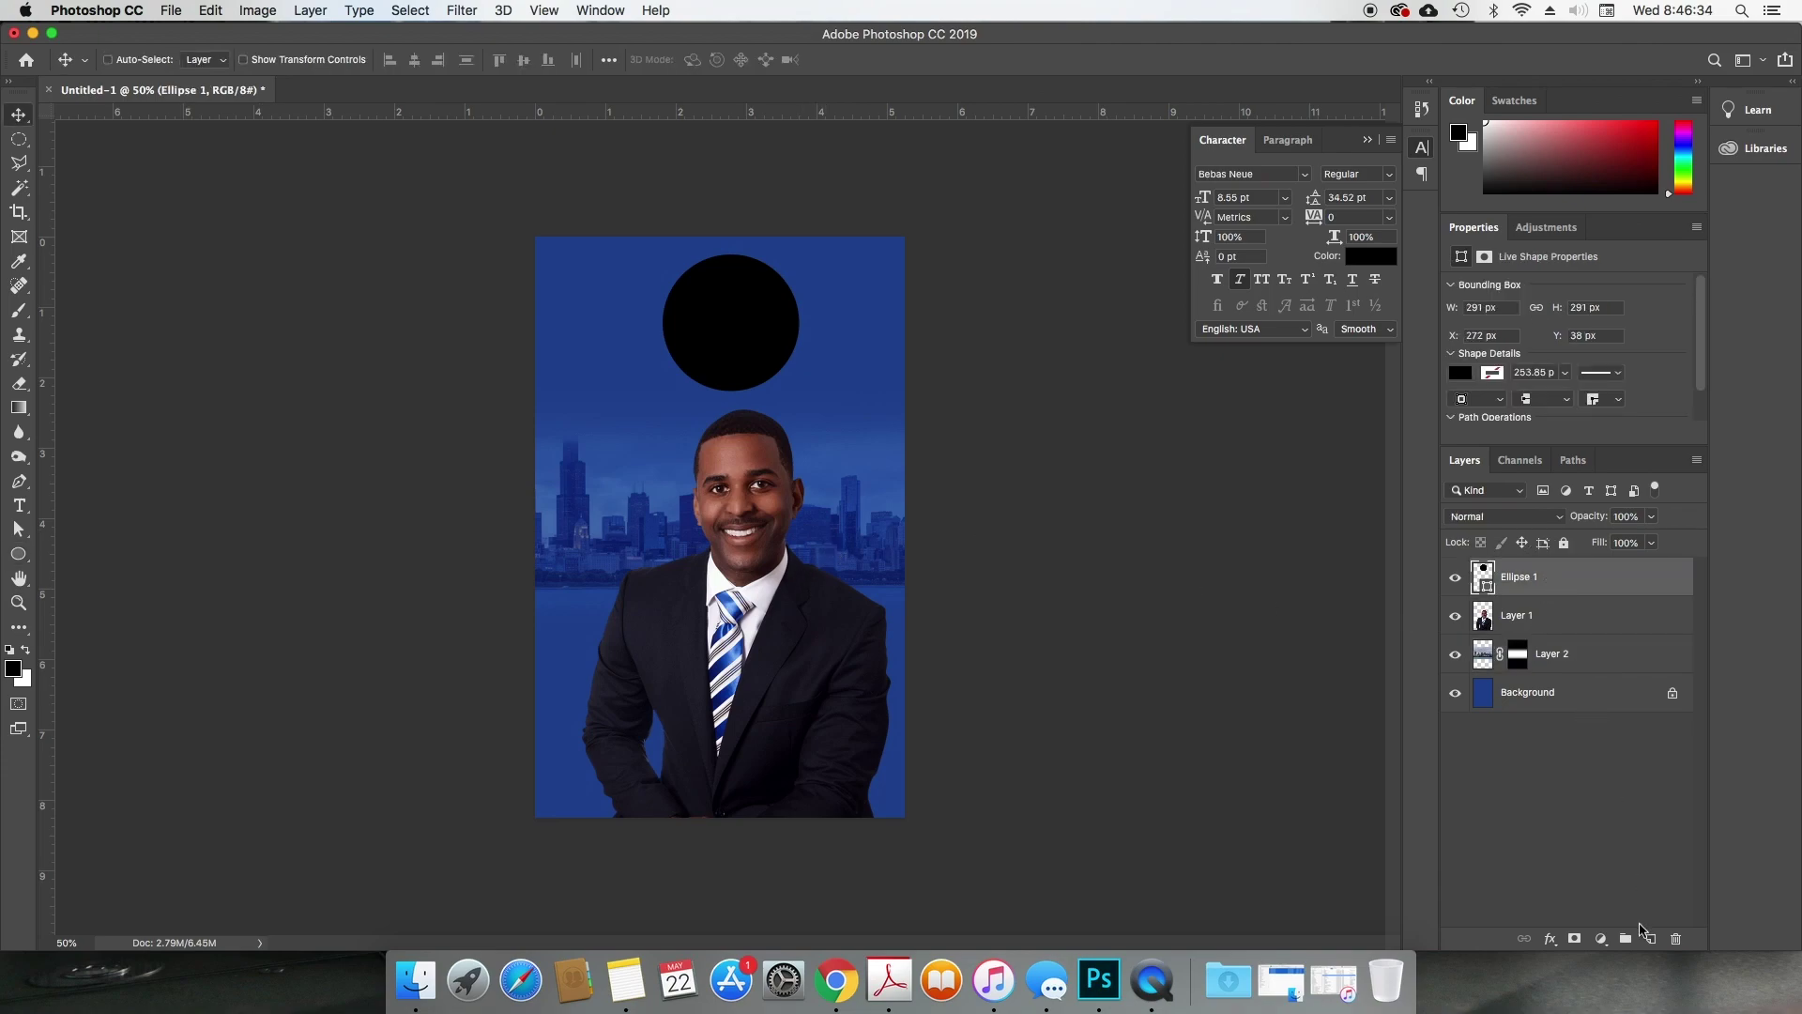
# Step: Add a new layer and draw a rectangle across the bottom of the canvas
pyautogui.click(1649, 938)
pyautogui.press('u')
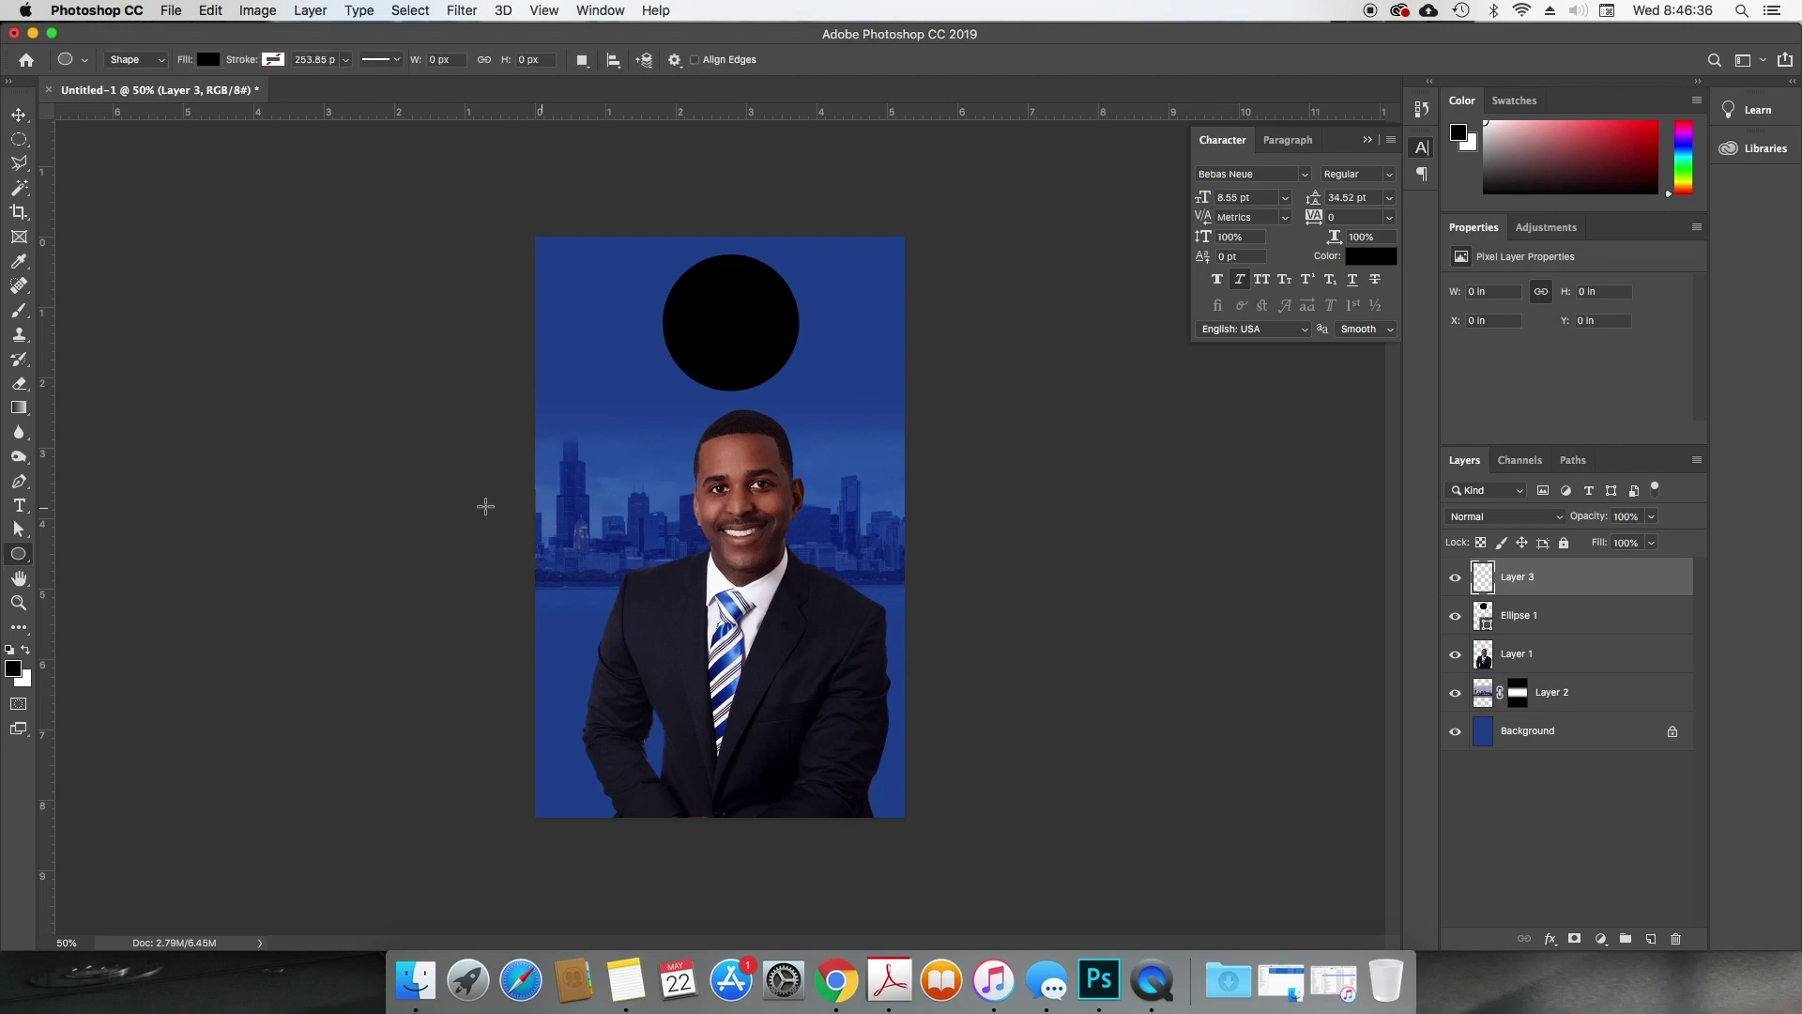
pyautogui.rightClick(19, 554)
pyautogui.click(103, 539)
pyautogui.moveTo(509, 692); pyautogui.dragTo(970, 830)
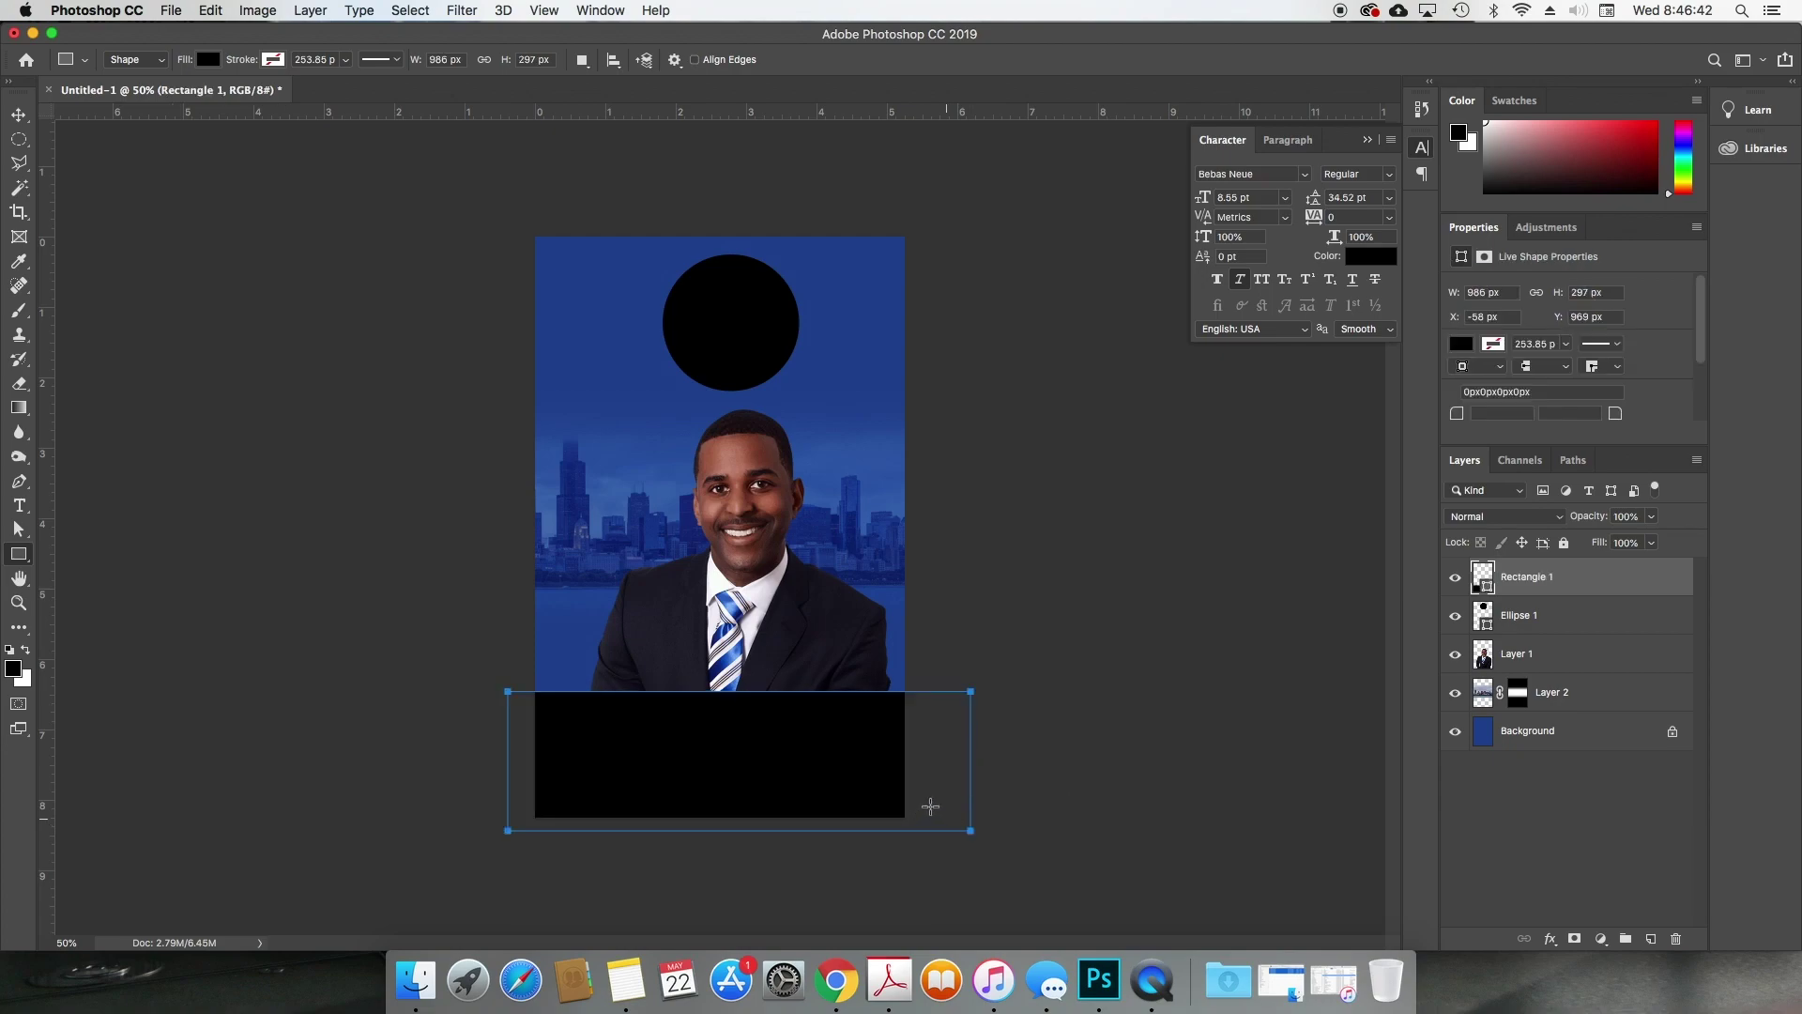
pyautogui.press('v')
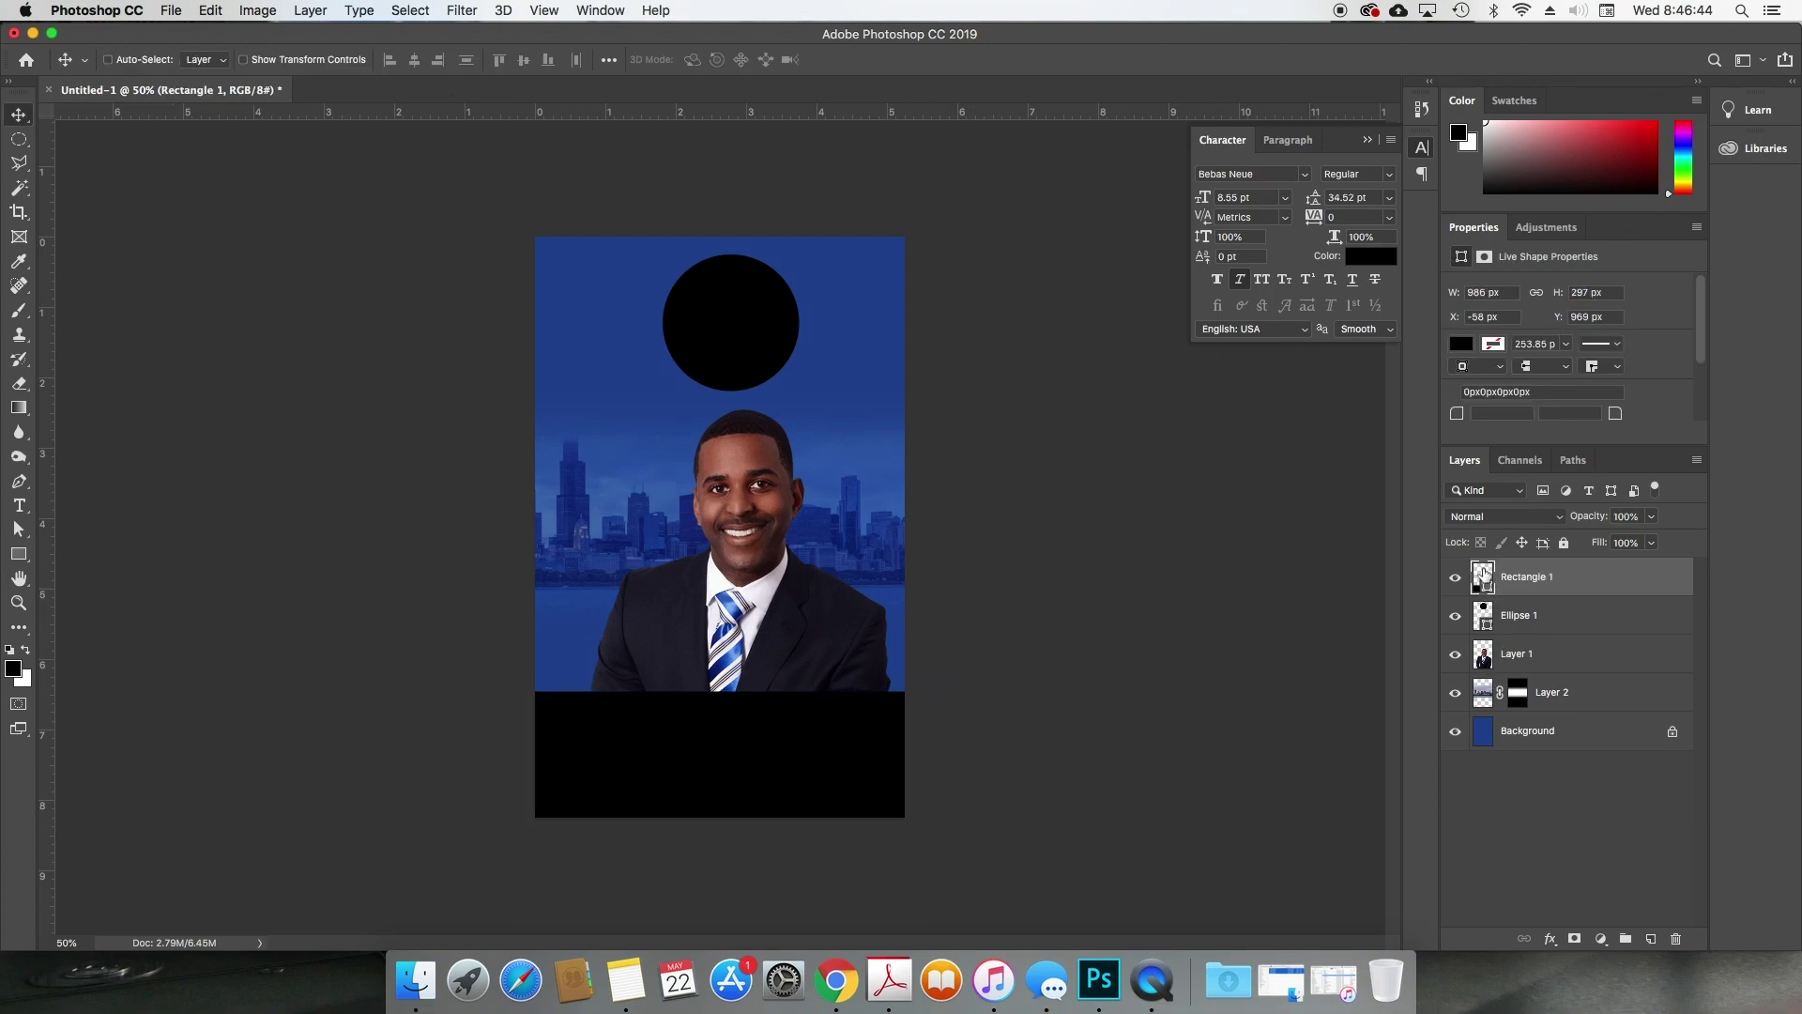
# Step: Fill the rectangle dark red and shrink its height into a bottom band
pyautogui.moveTo(1632, 114); pyautogui.dragTo(1655, 135)
pyautogui.press('super+BackSpace')
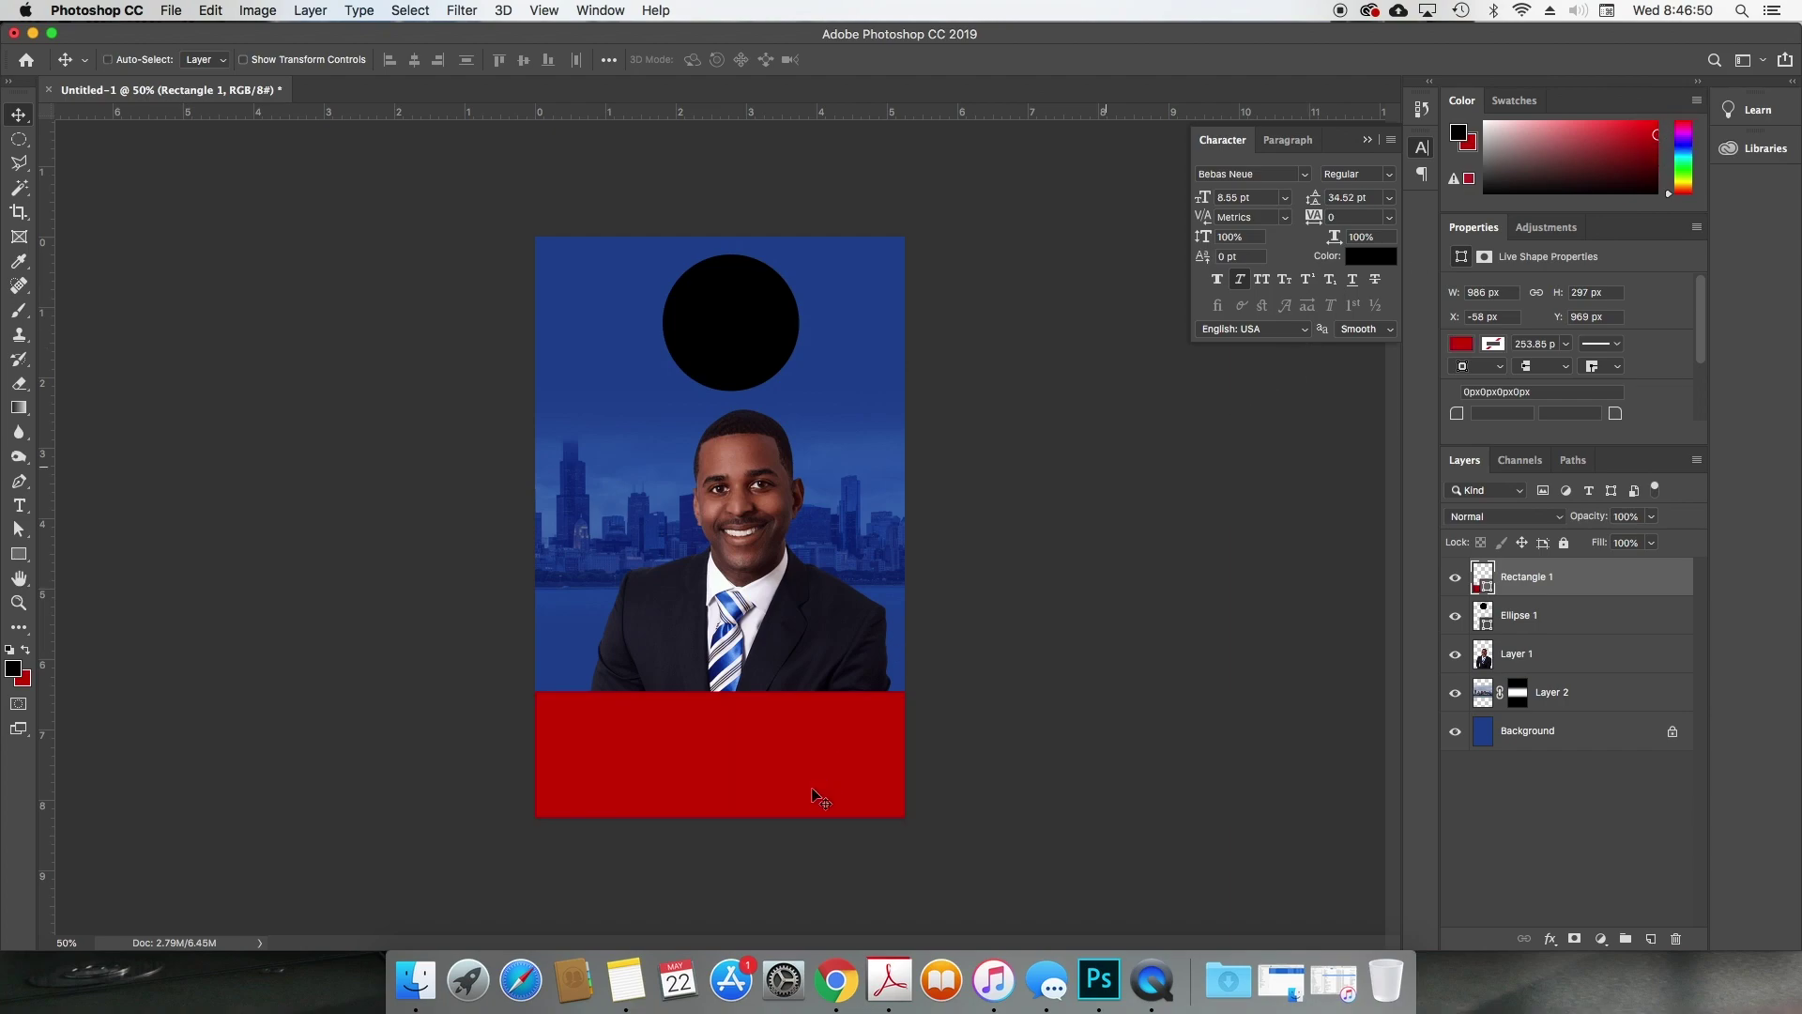
pyautogui.click(813, 744)
pyautogui.moveTo(813, 745); pyautogui.dragTo(805, 759)
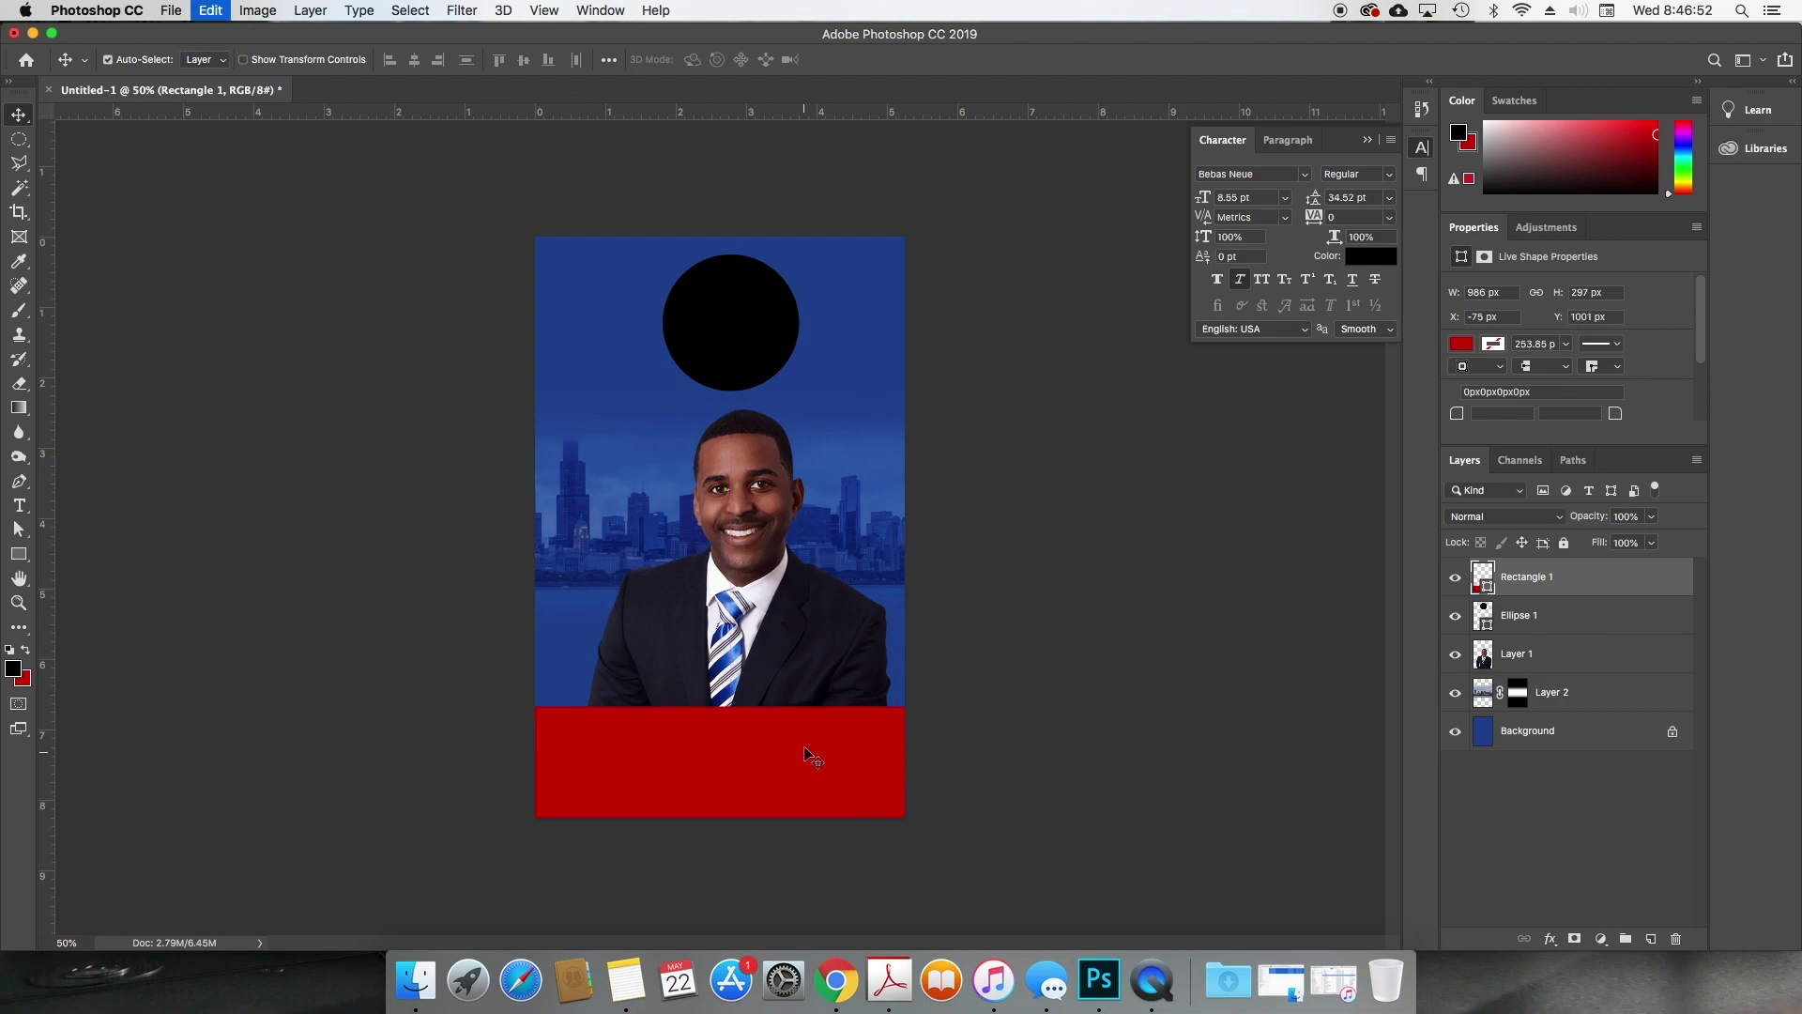
pyautogui.press('super+t')
pyautogui.moveTo(730, 706); pyautogui.dragTo(842, 290)
pyautogui.doubleClick(756, 783)
# Step: Duplicate the red band, delete the trial copy, and reselect the bottom band layer
pyautogui.press('super+j')
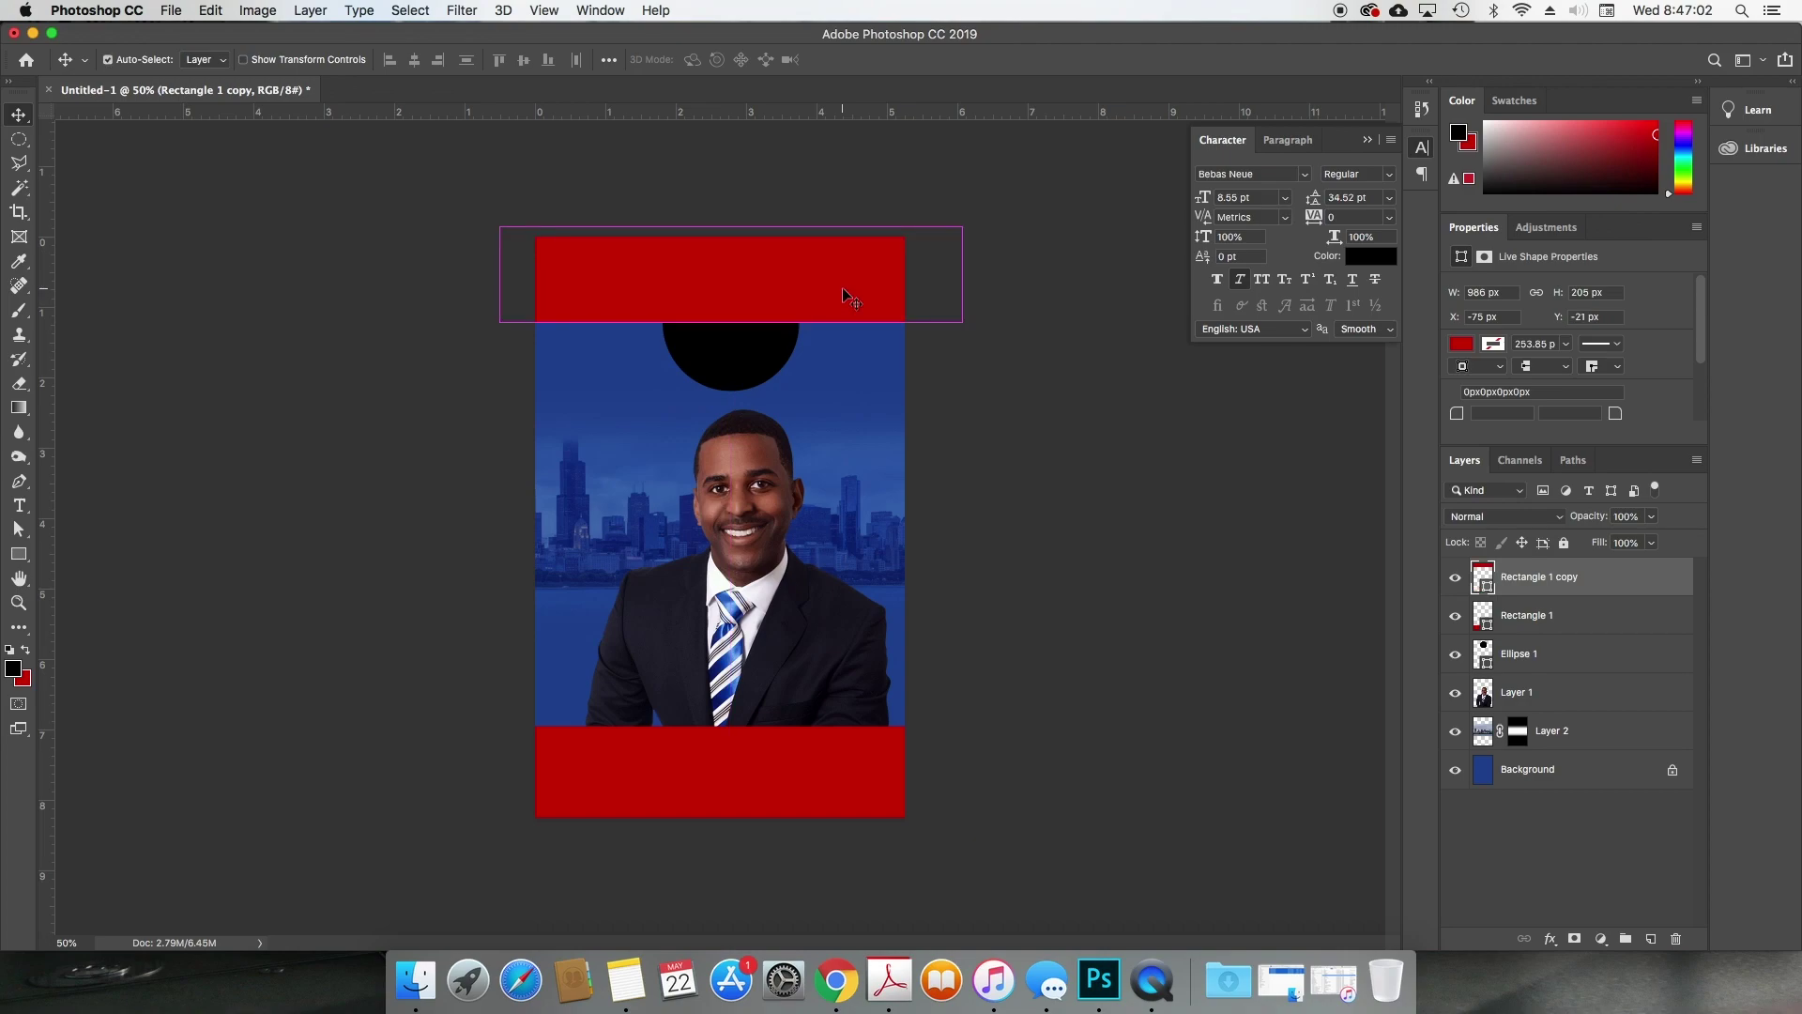
pyautogui.press('super+bracketleft')
pyautogui.press('super+bracketleft')
pyautogui.press('super+bracketleft')
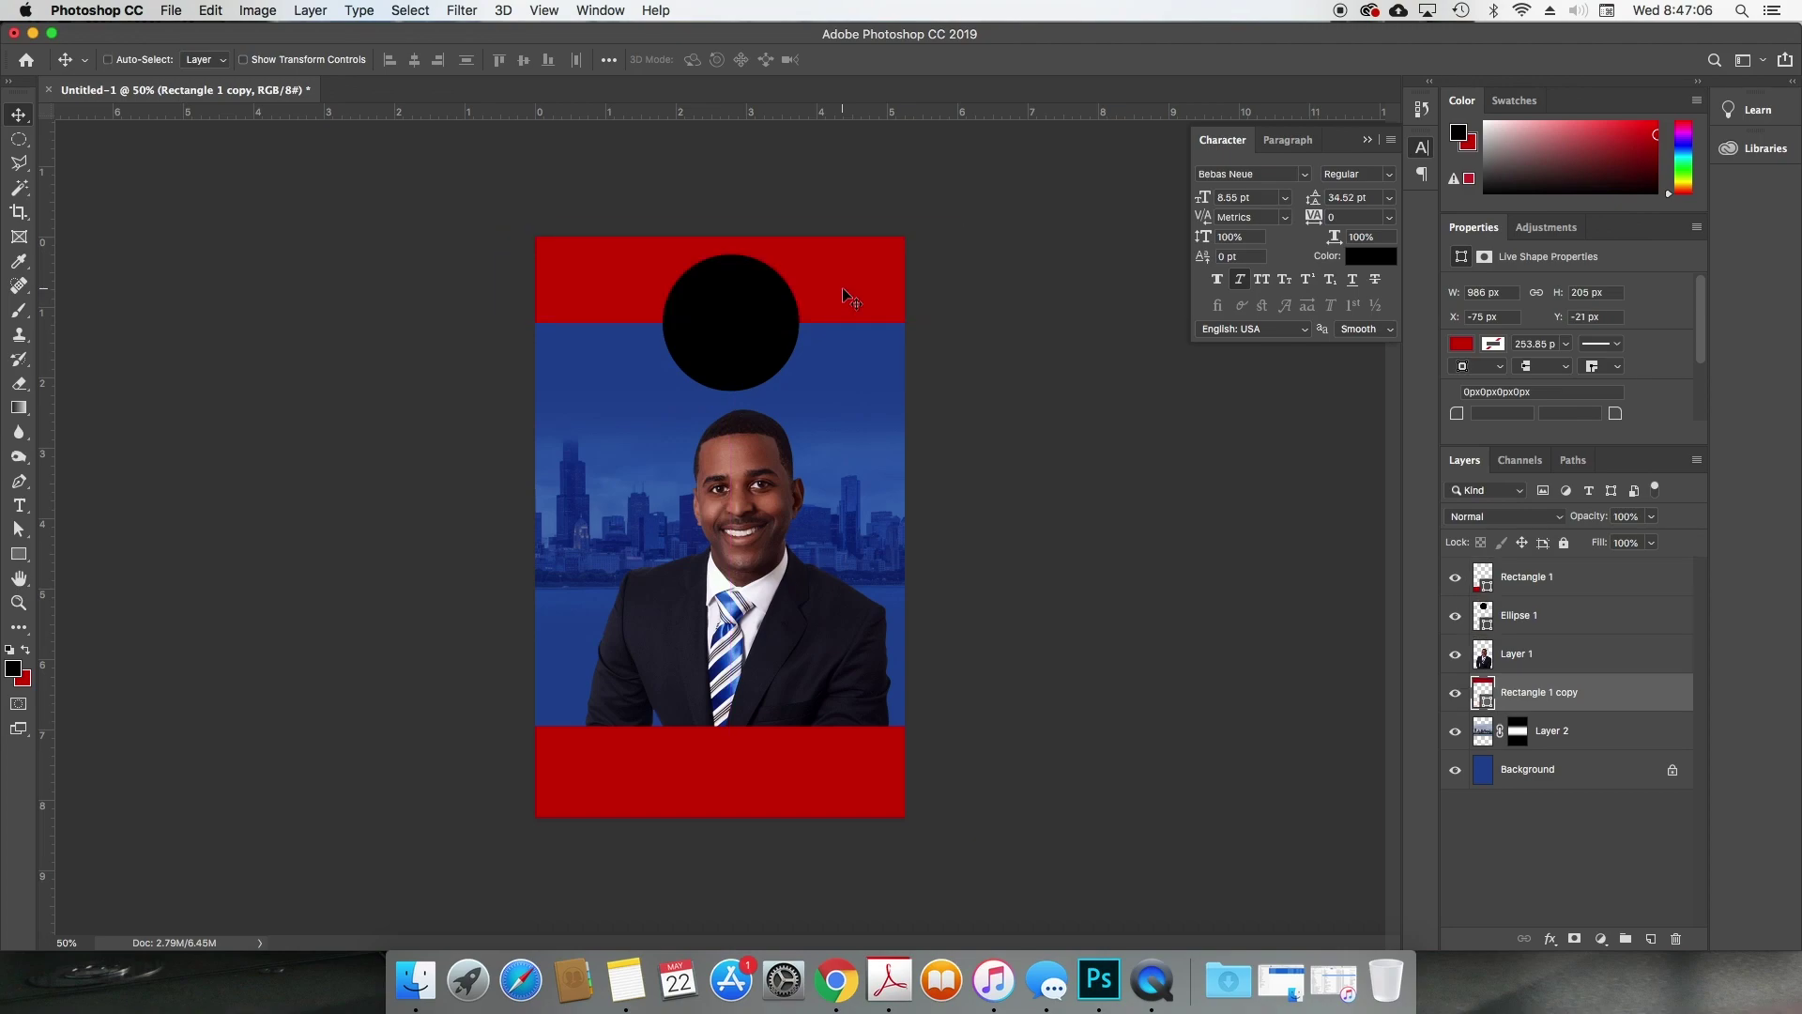
pyautogui.press('BackSpace')
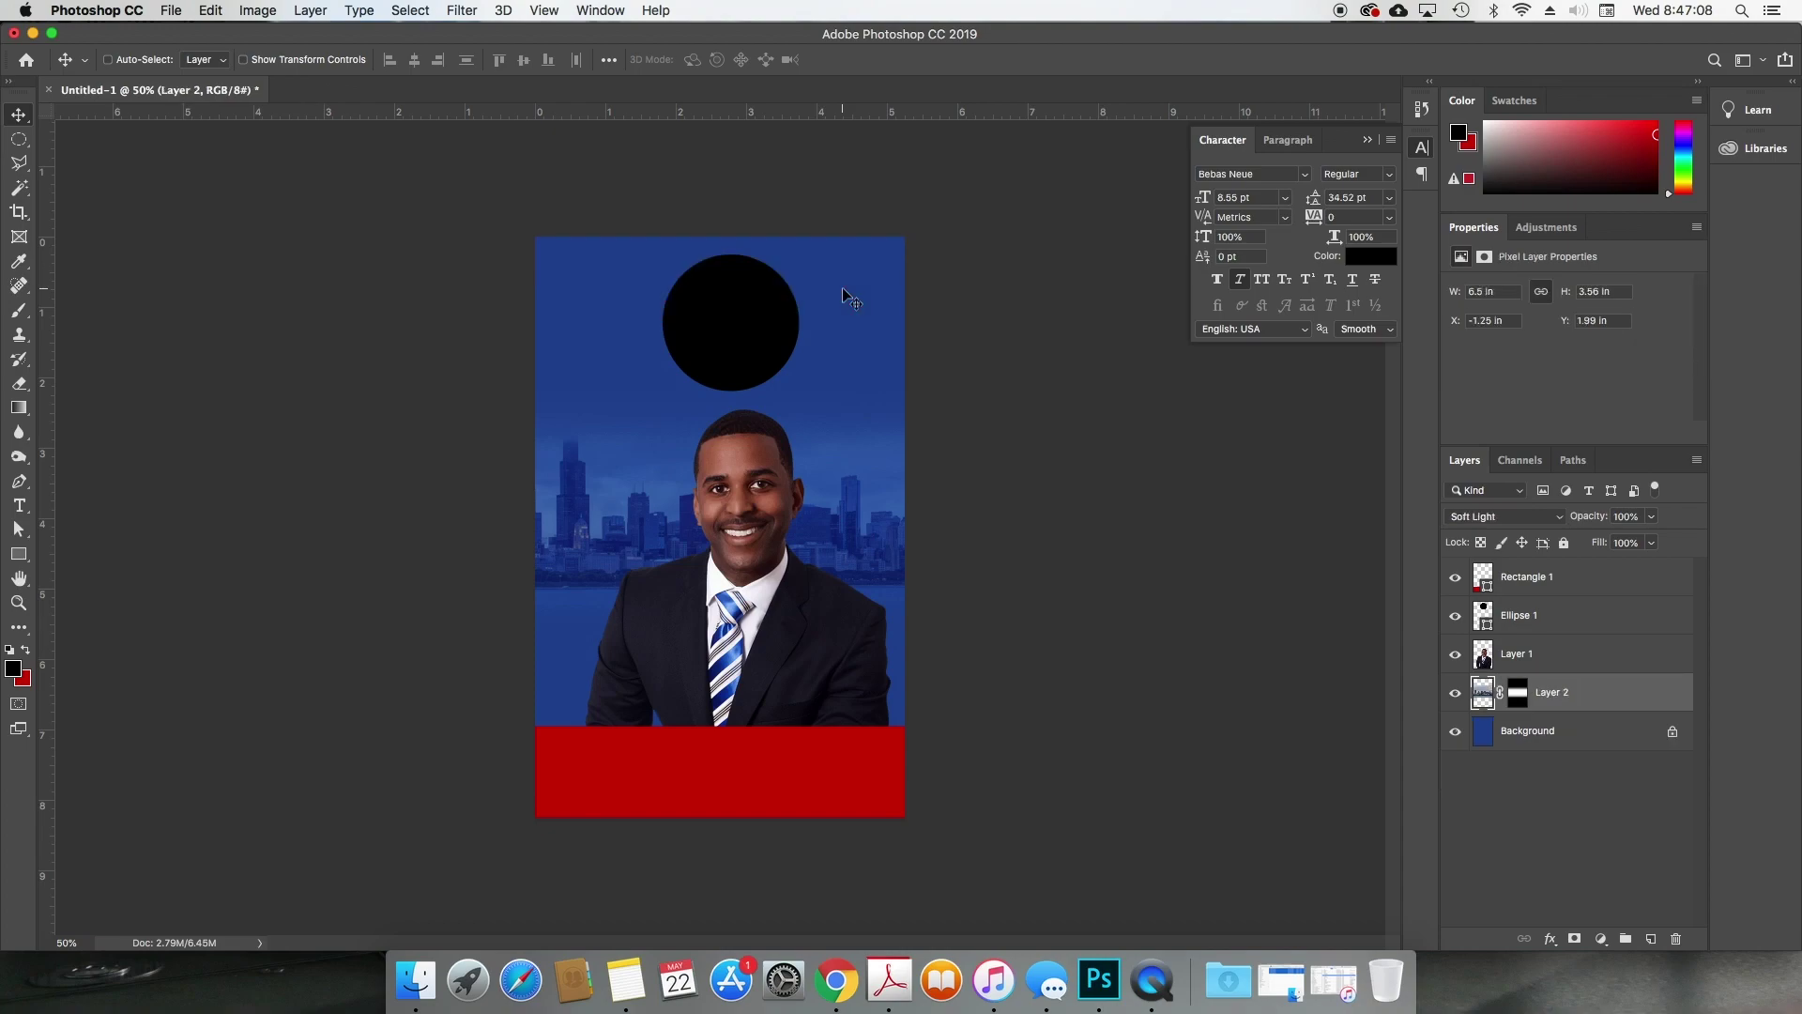
pyautogui.keyDown('super'); pyautogui.click(682, 787); pyautogui.keyUp('super')
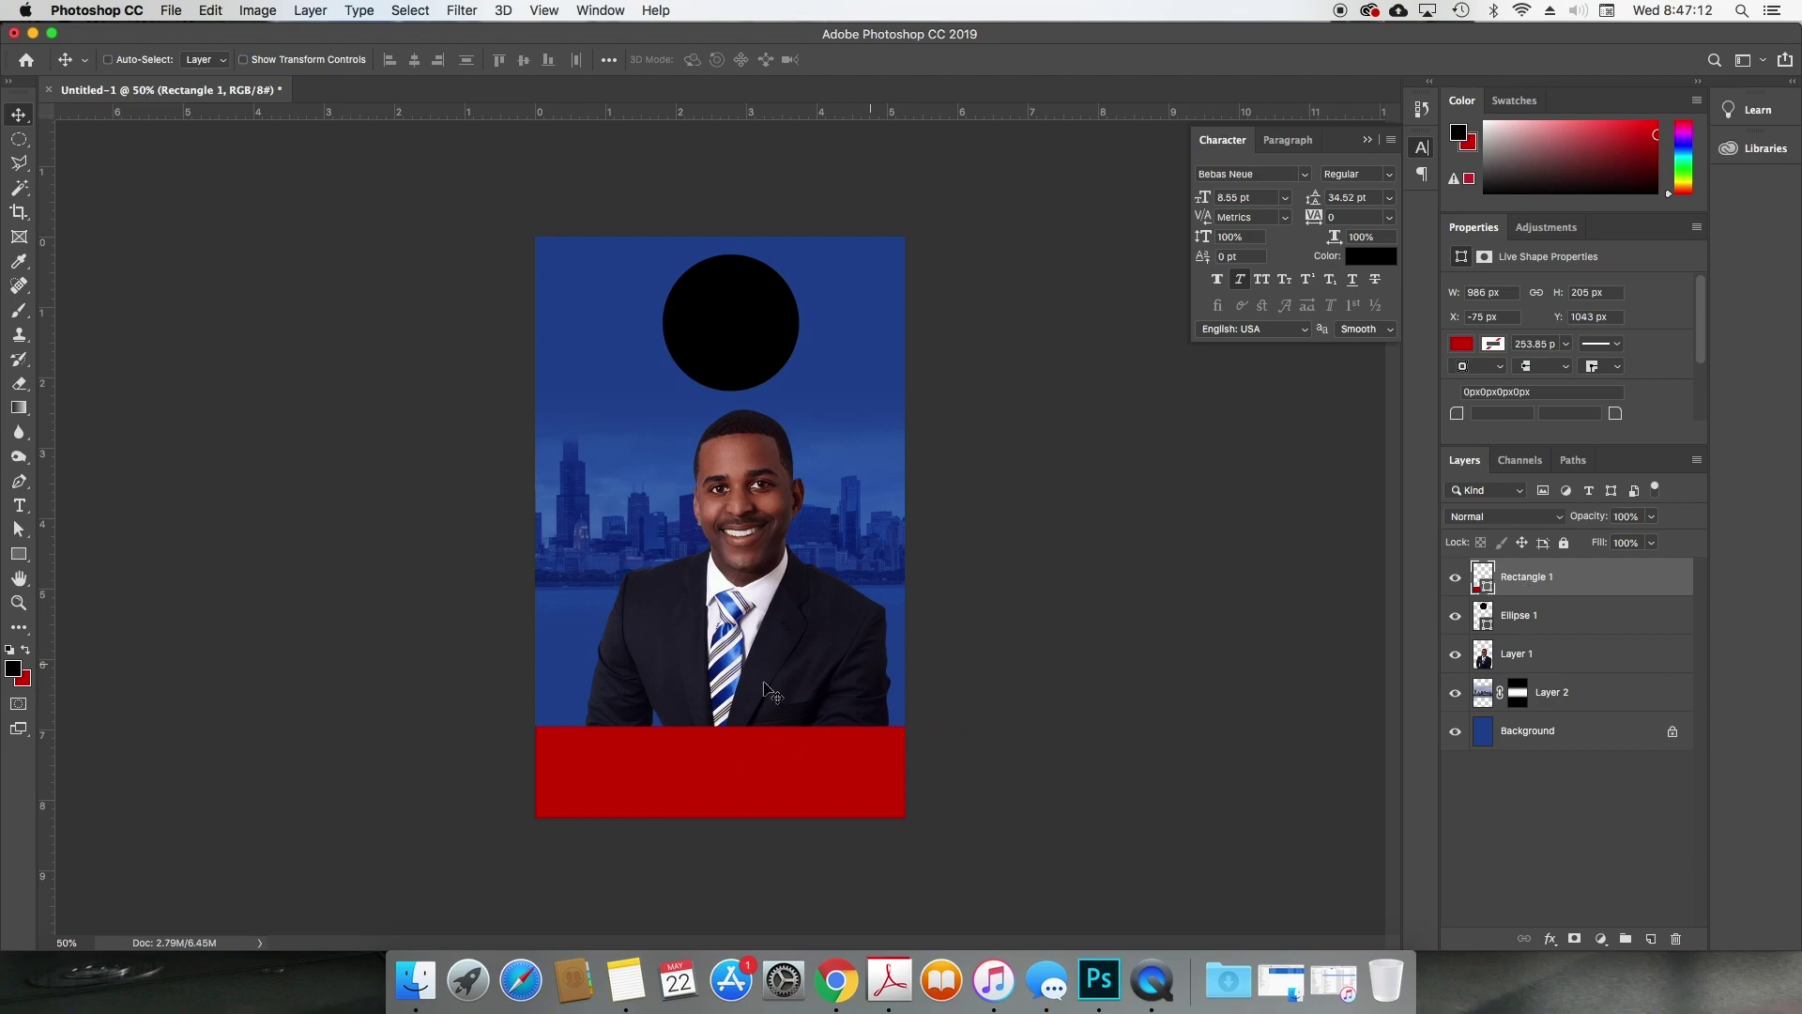
# Step: Create a white 21.55 pt text layer beside the businessman's chest
pyautogui.press('t')
pyautogui.press('d')
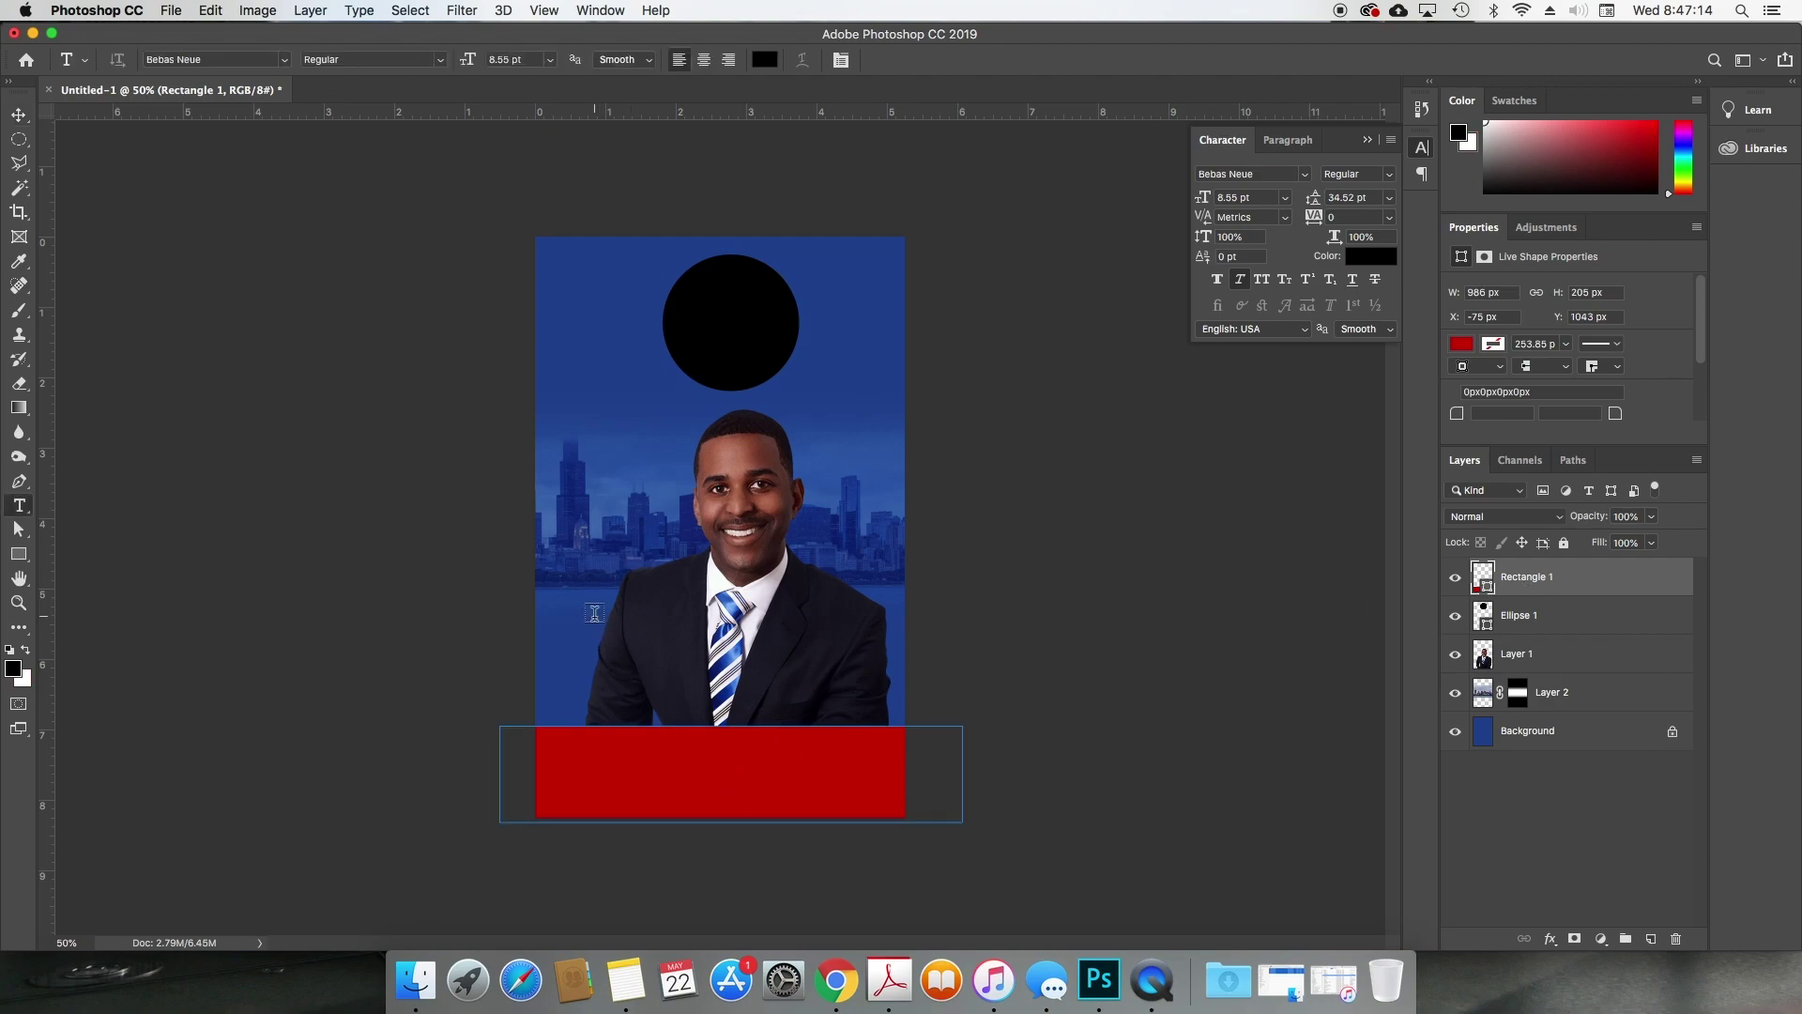
pyautogui.press('x')
pyautogui.click(594, 613)
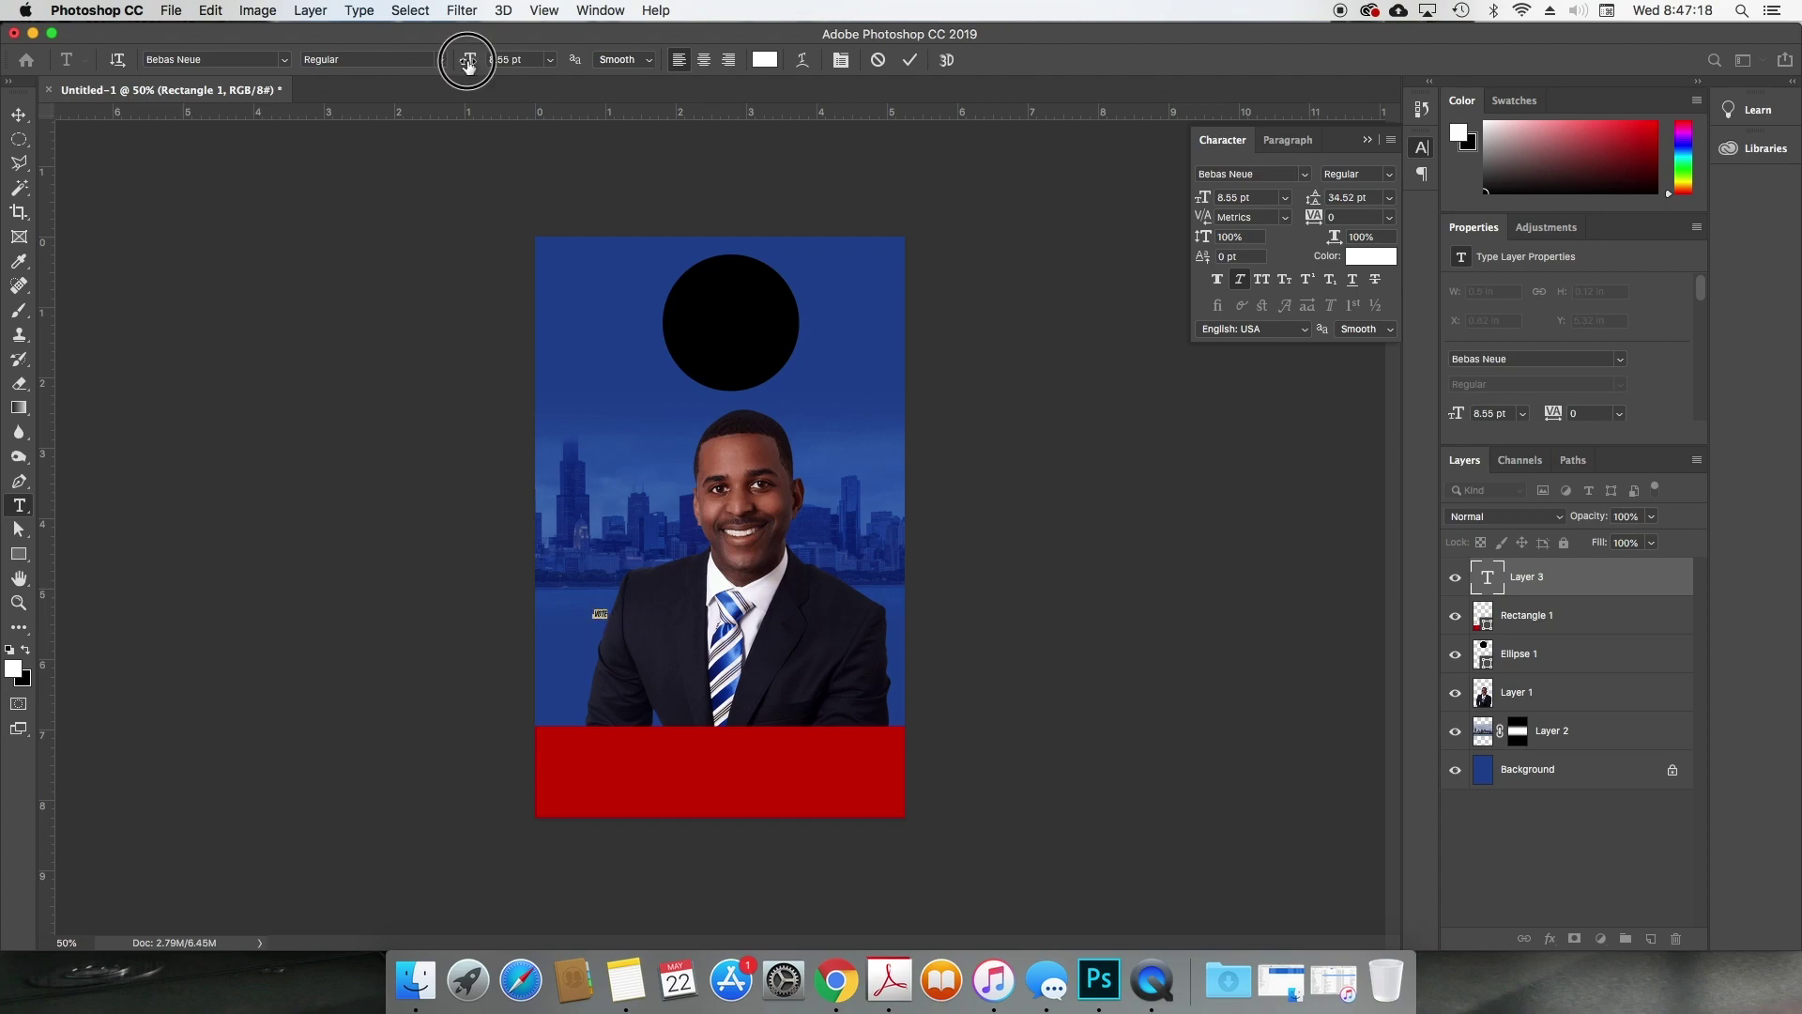
pyautogui.moveTo(472, 58); pyautogui.dragTo(492, 58)
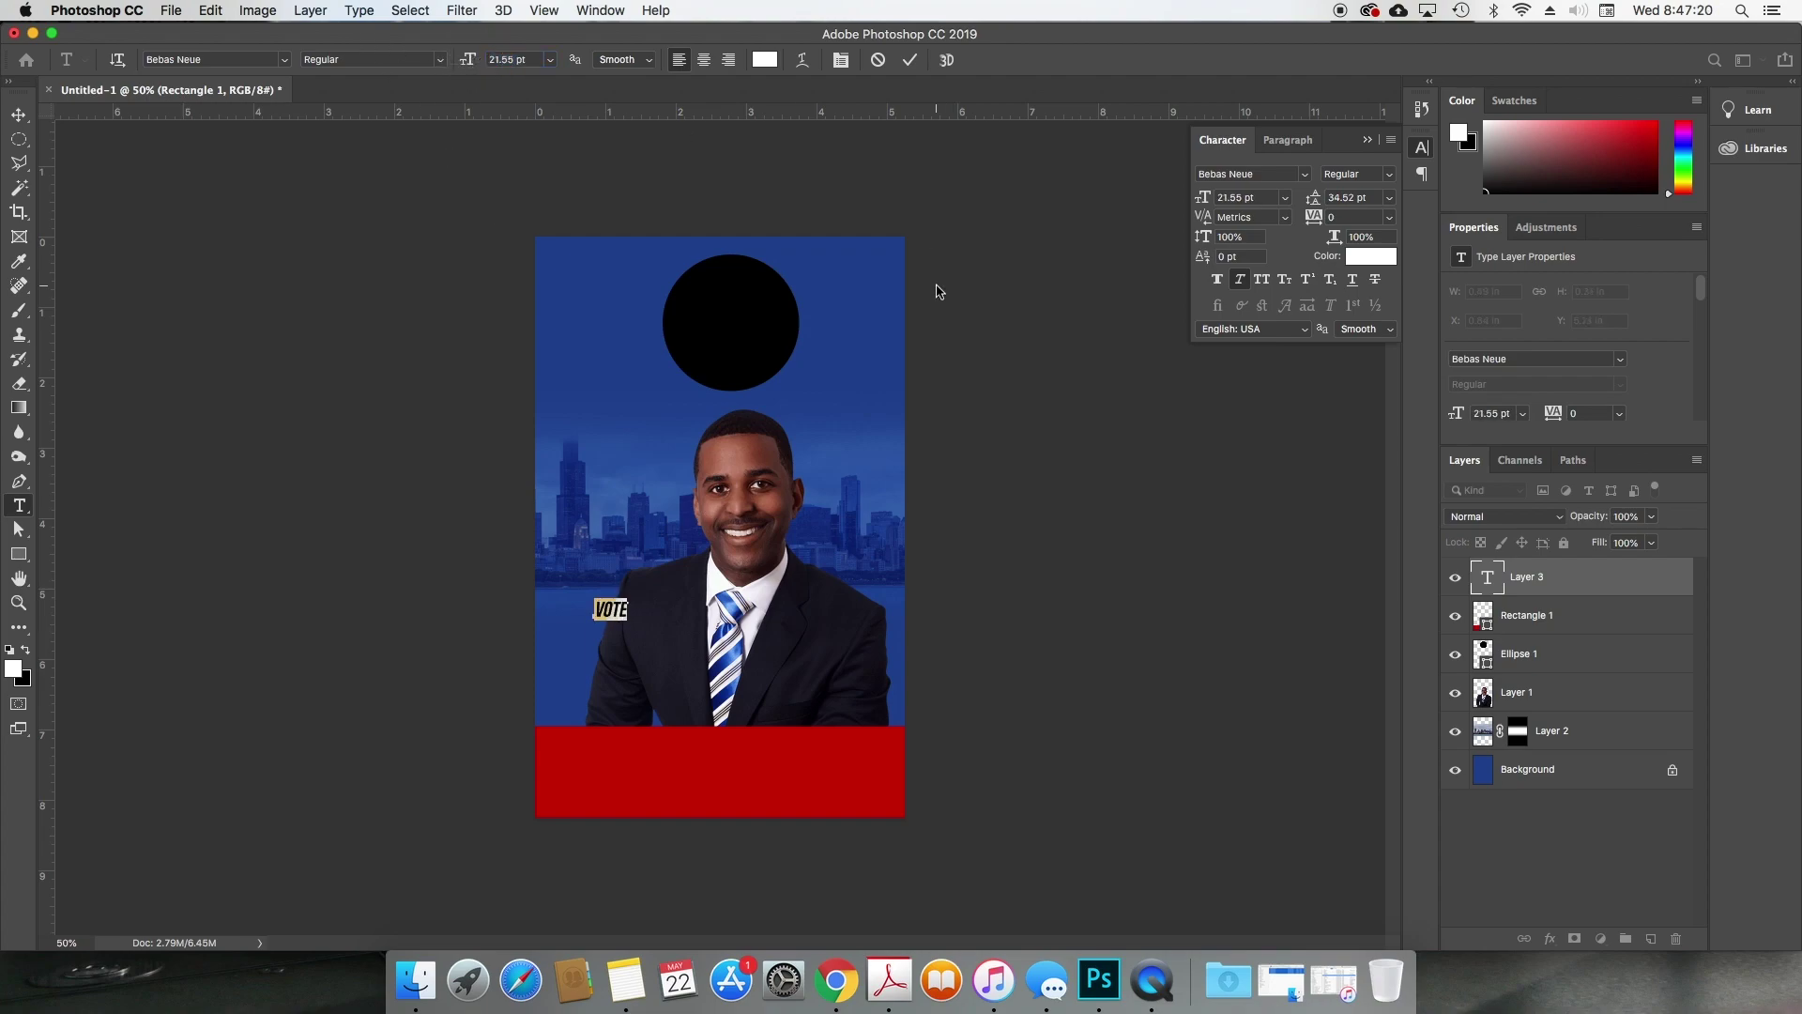
pyautogui.press('super+Return')
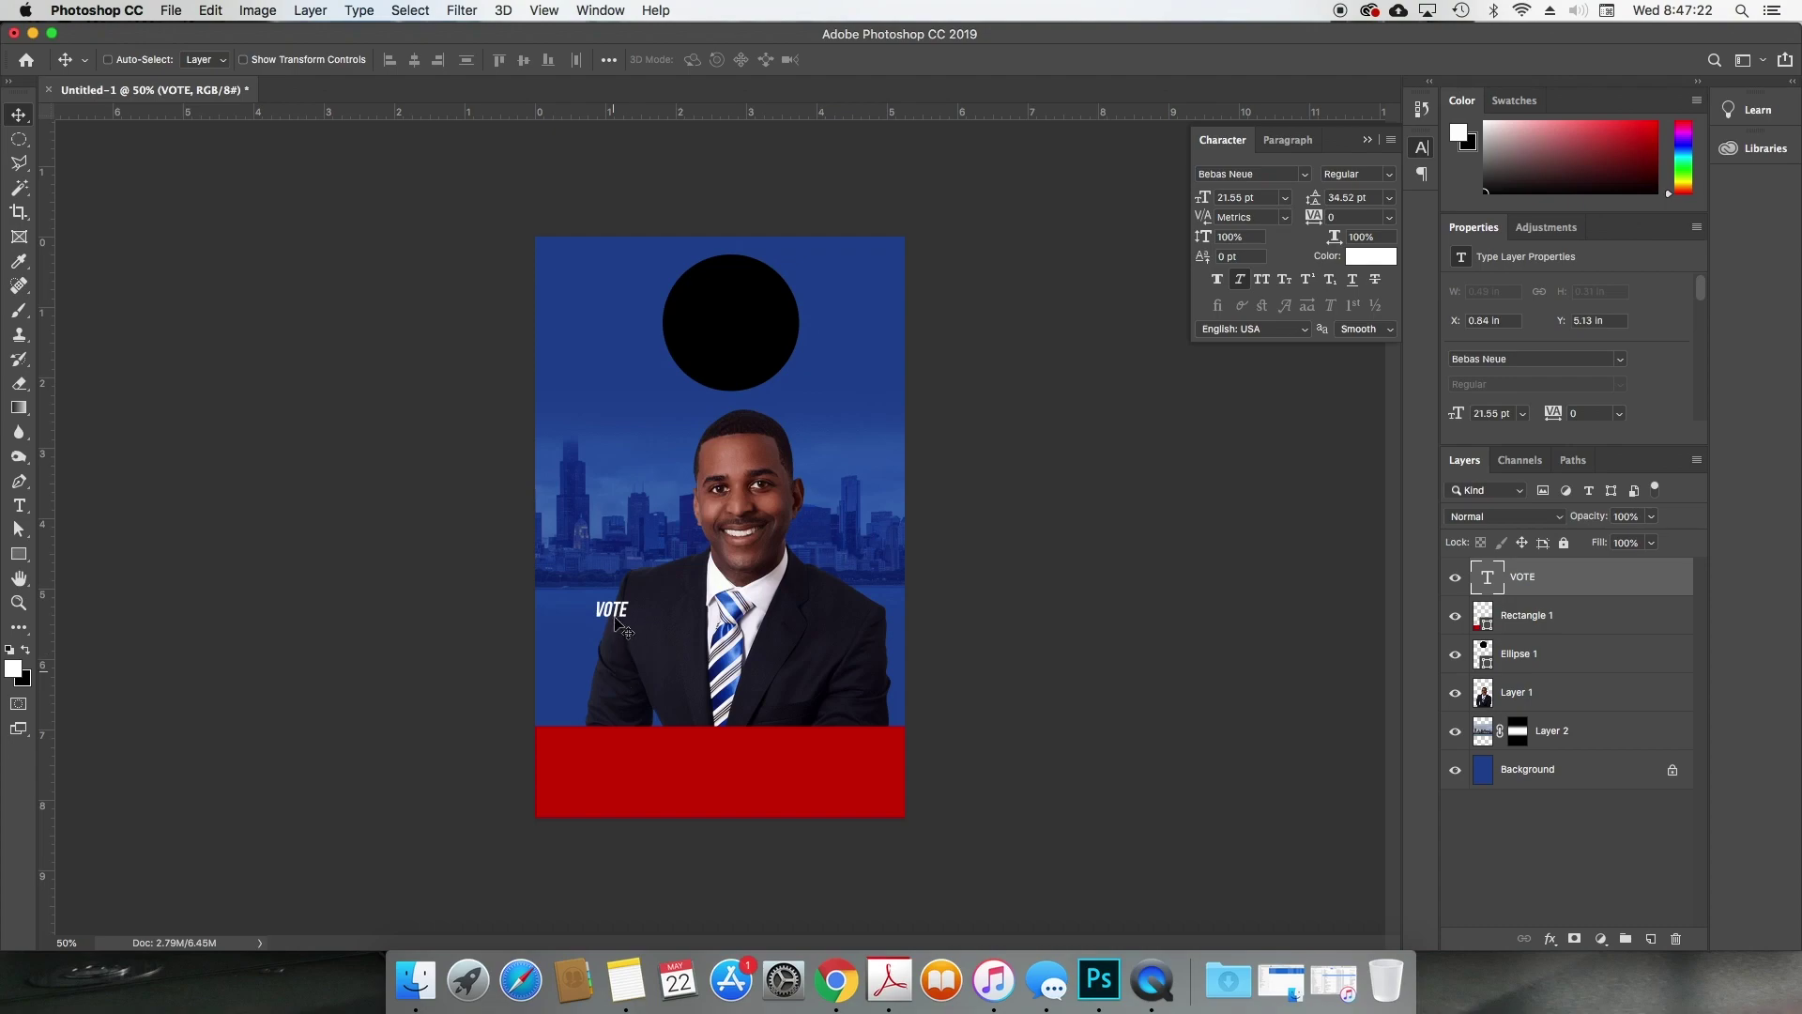
# Step: Change the text to 'Elect' and Alt-drag a duplicate just below it
pyautogui.doubleClick(612, 606)
pyautogui.write('E')
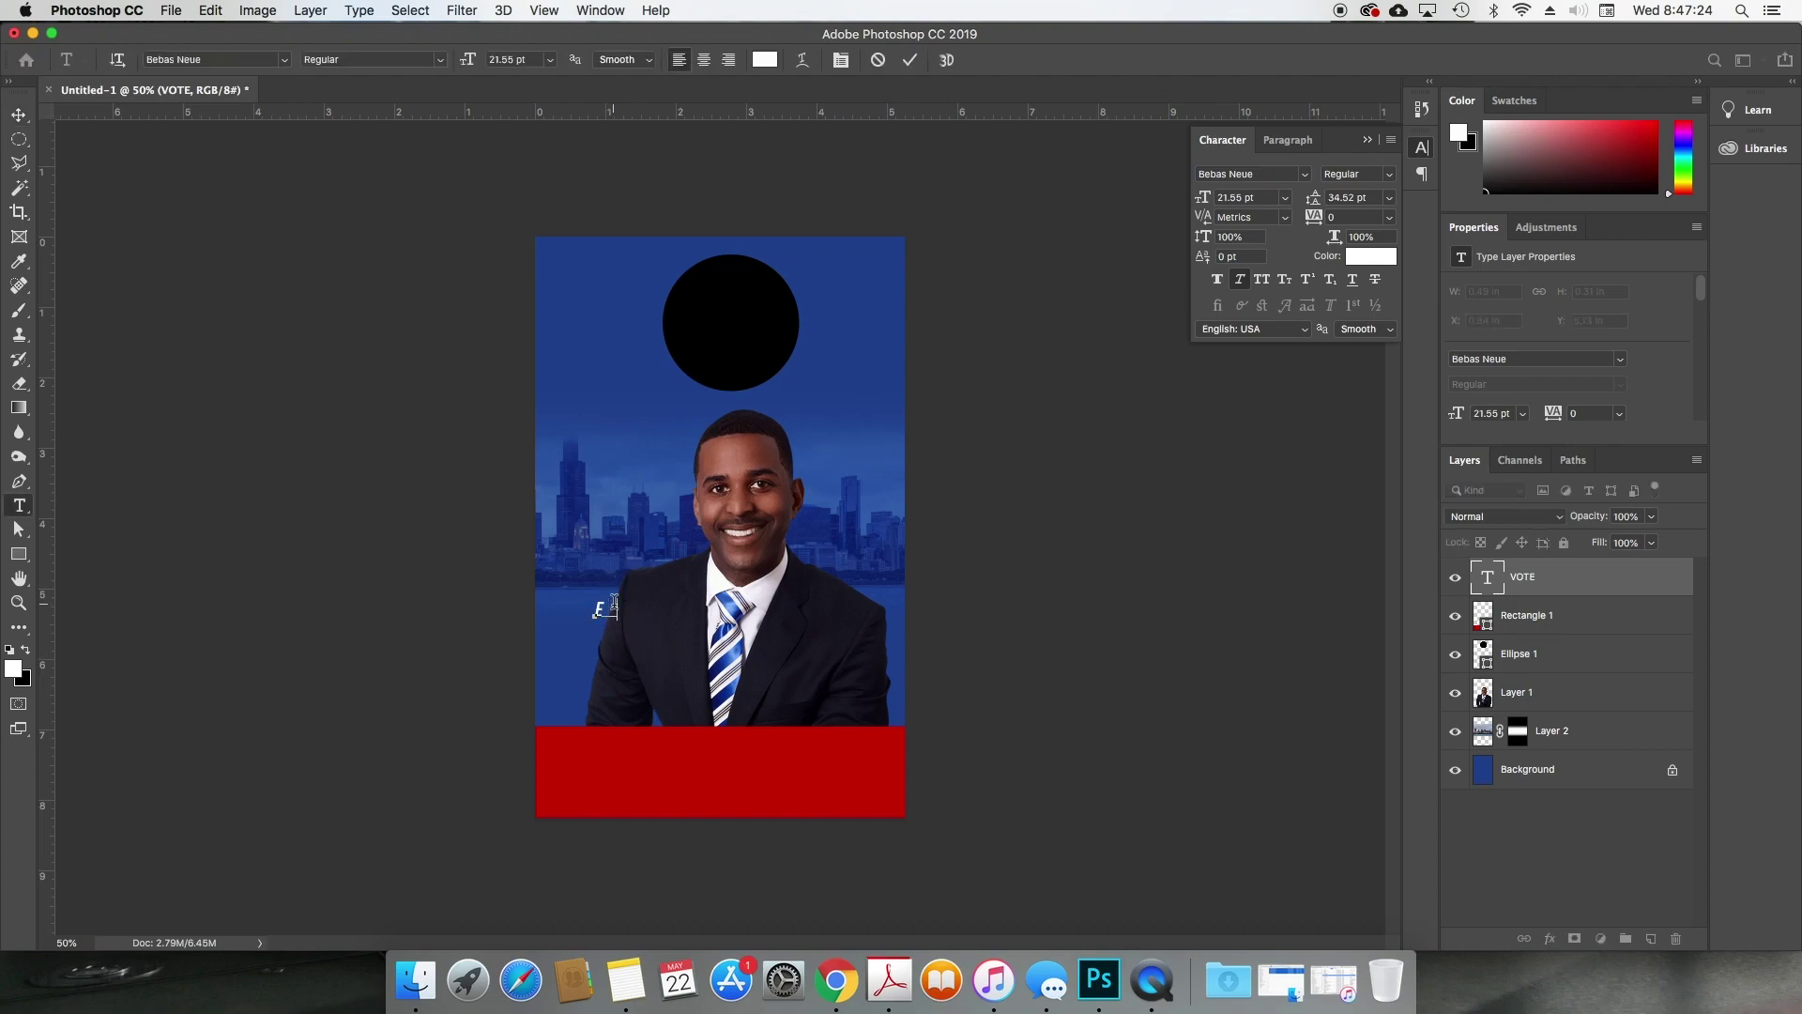
pyautogui.write('lect')
pyautogui.press('super+Return')
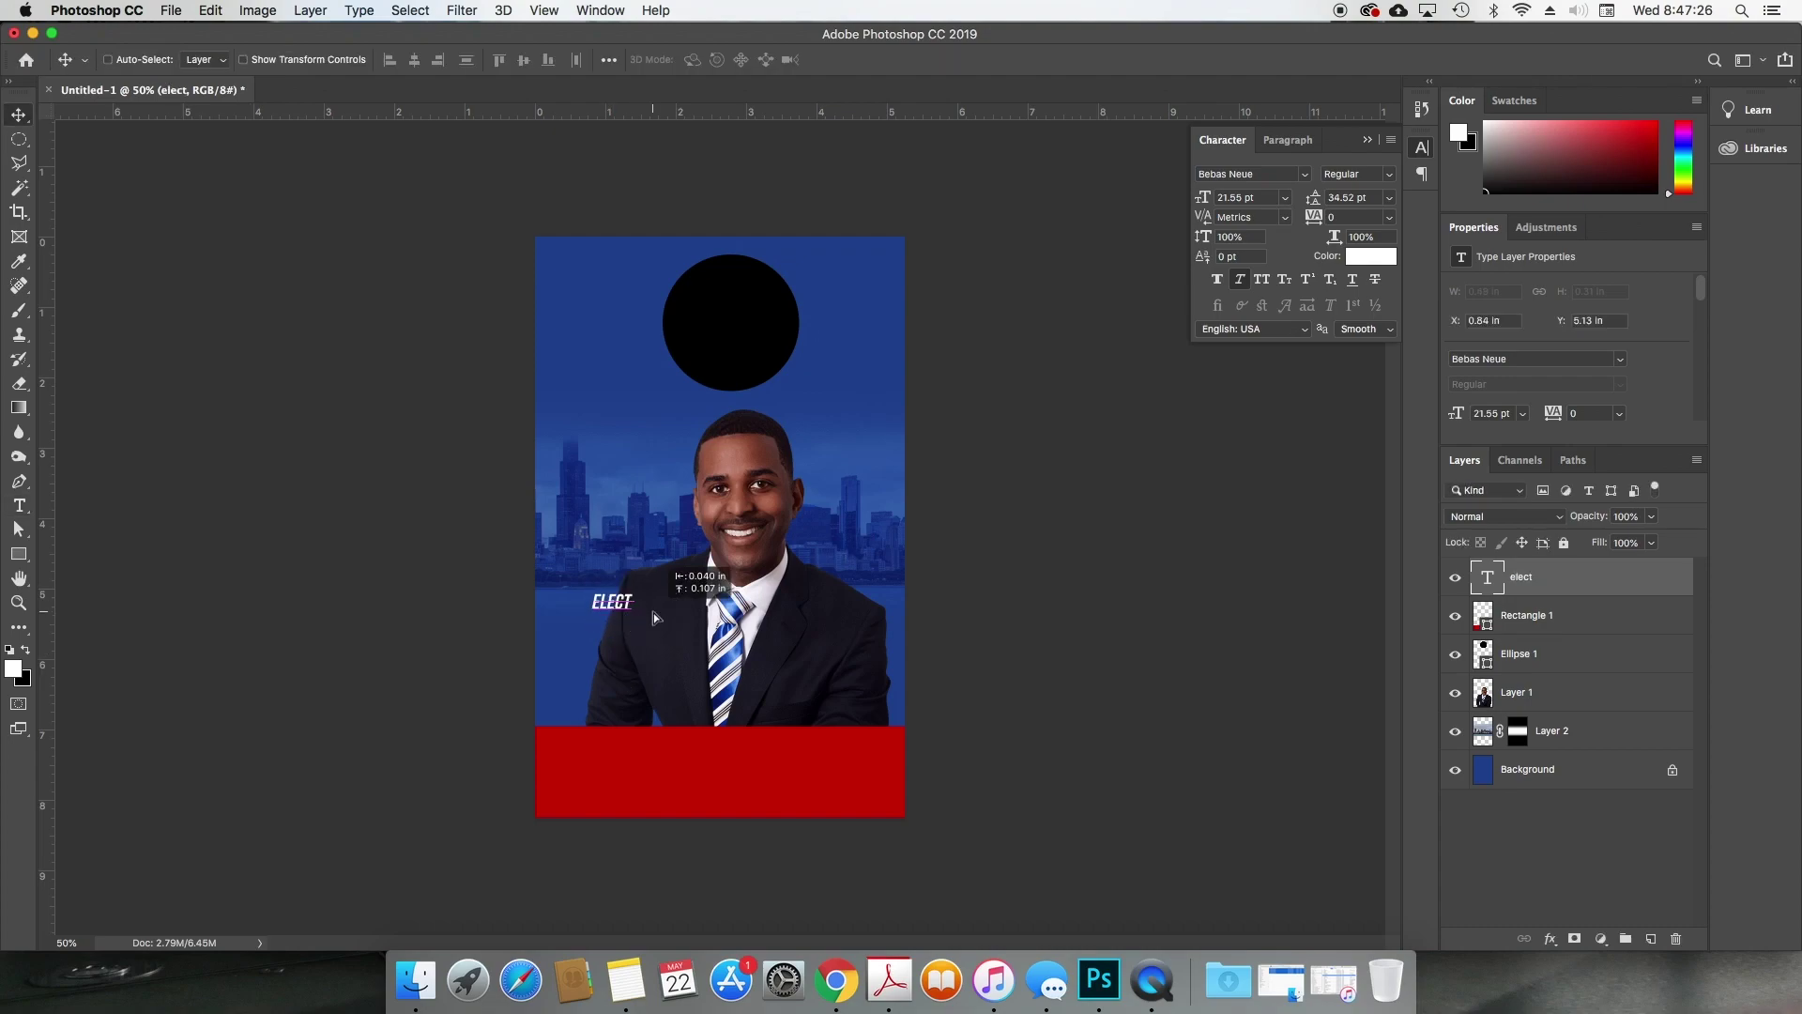
pyautogui.moveTo(621, 603); pyautogui.dragTo(654, 627)
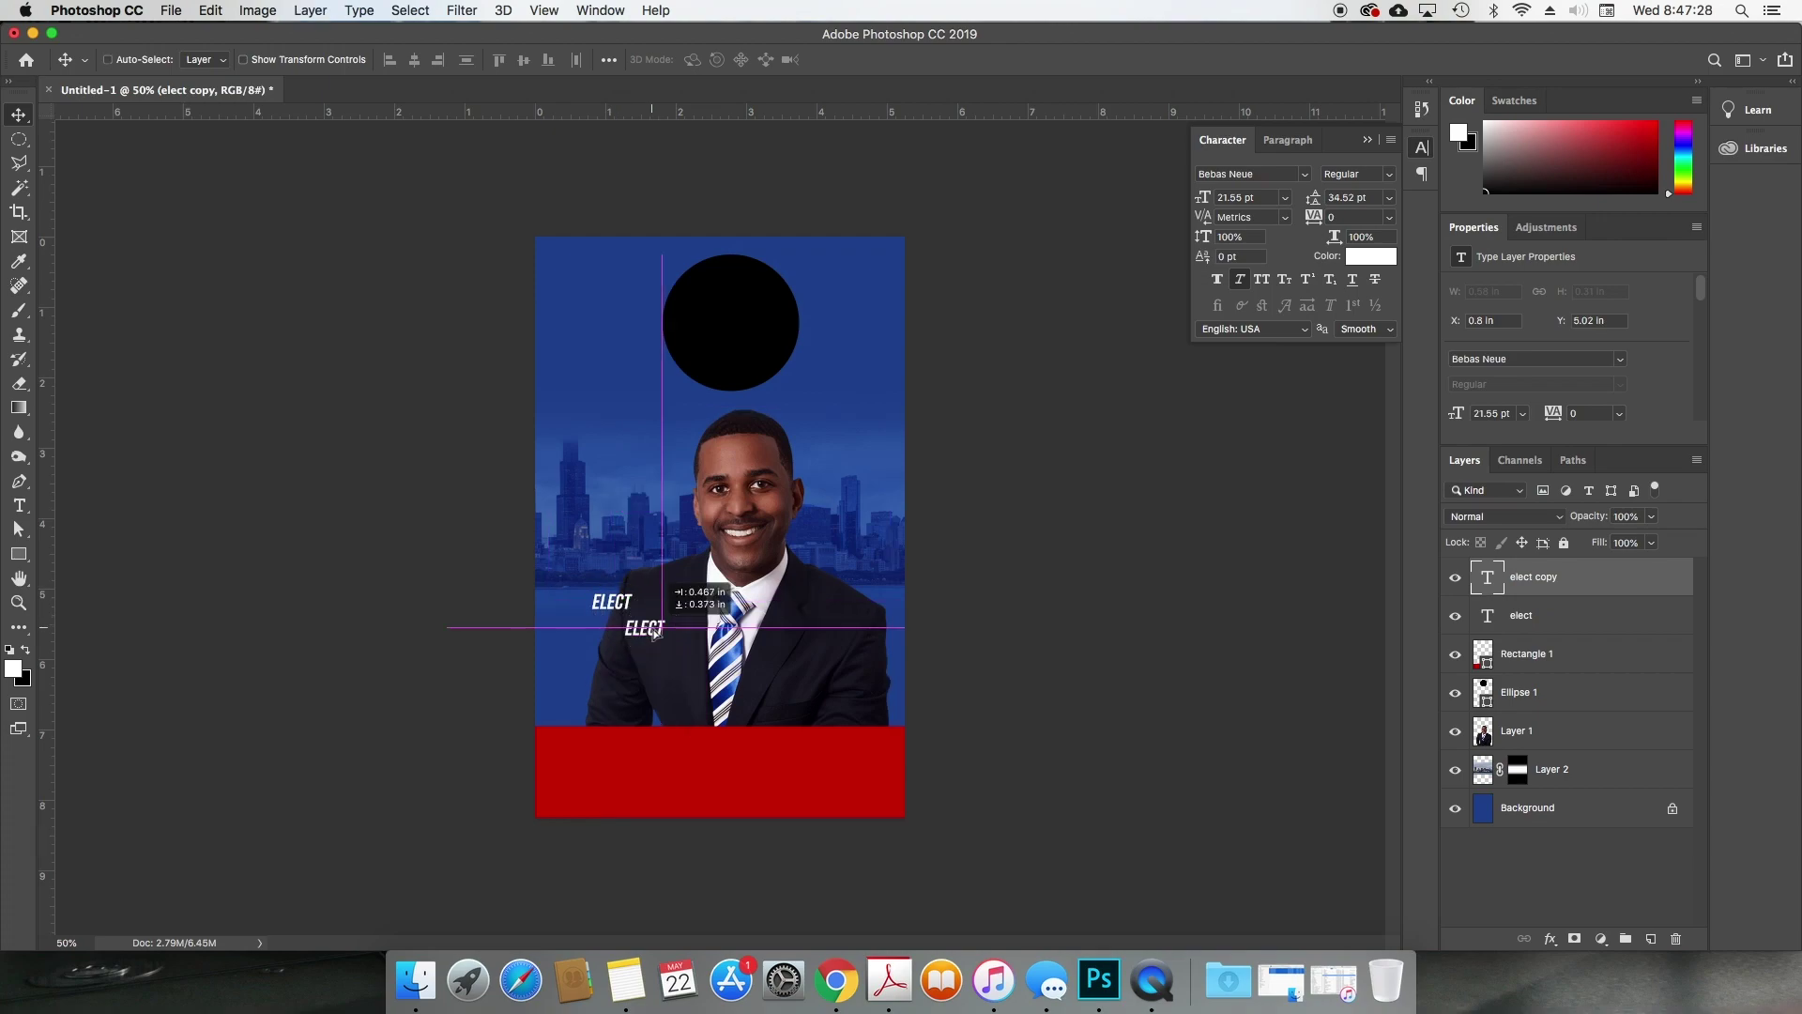
# Step: Retype the ELECT copy as 'JOHN' and enlarge it to about 55 pt
pyautogui.doubleClick(655, 627)
pyautogui.doubleClick(655, 628)
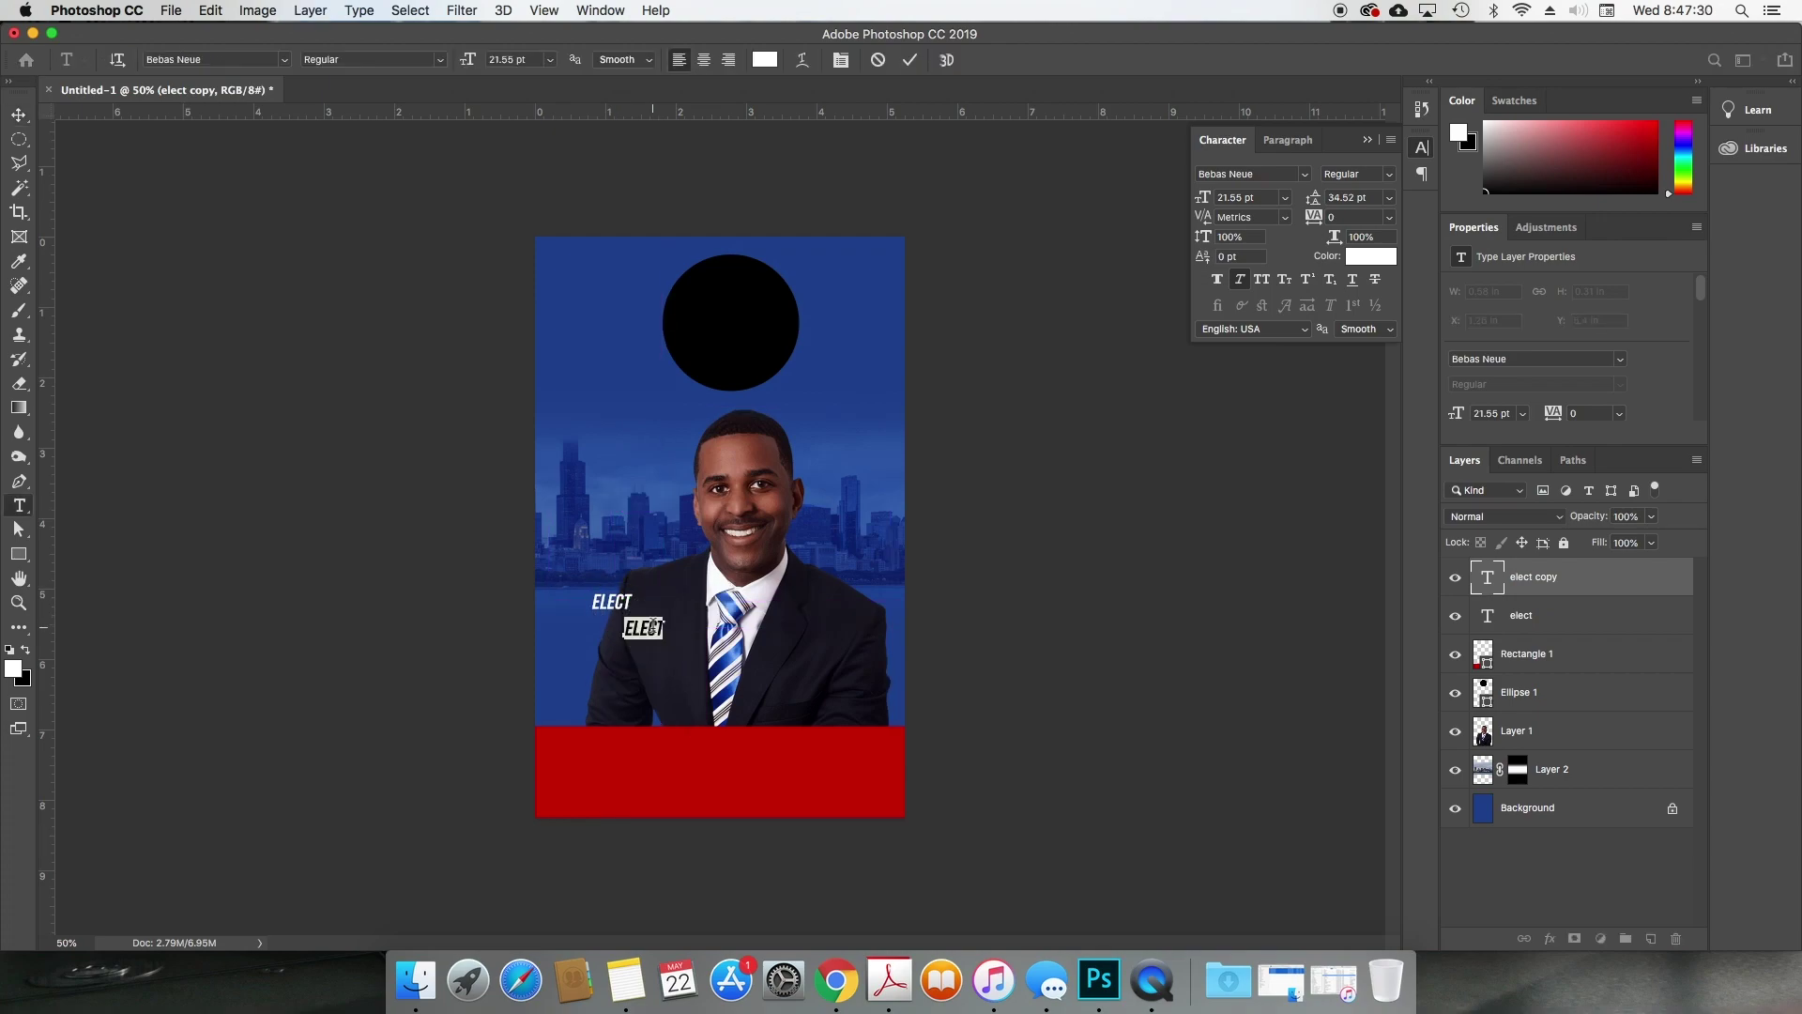
pyautogui.moveTo(1204, 200); pyautogui.dragTo(1239, 202)
pyautogui.press('super+Return')
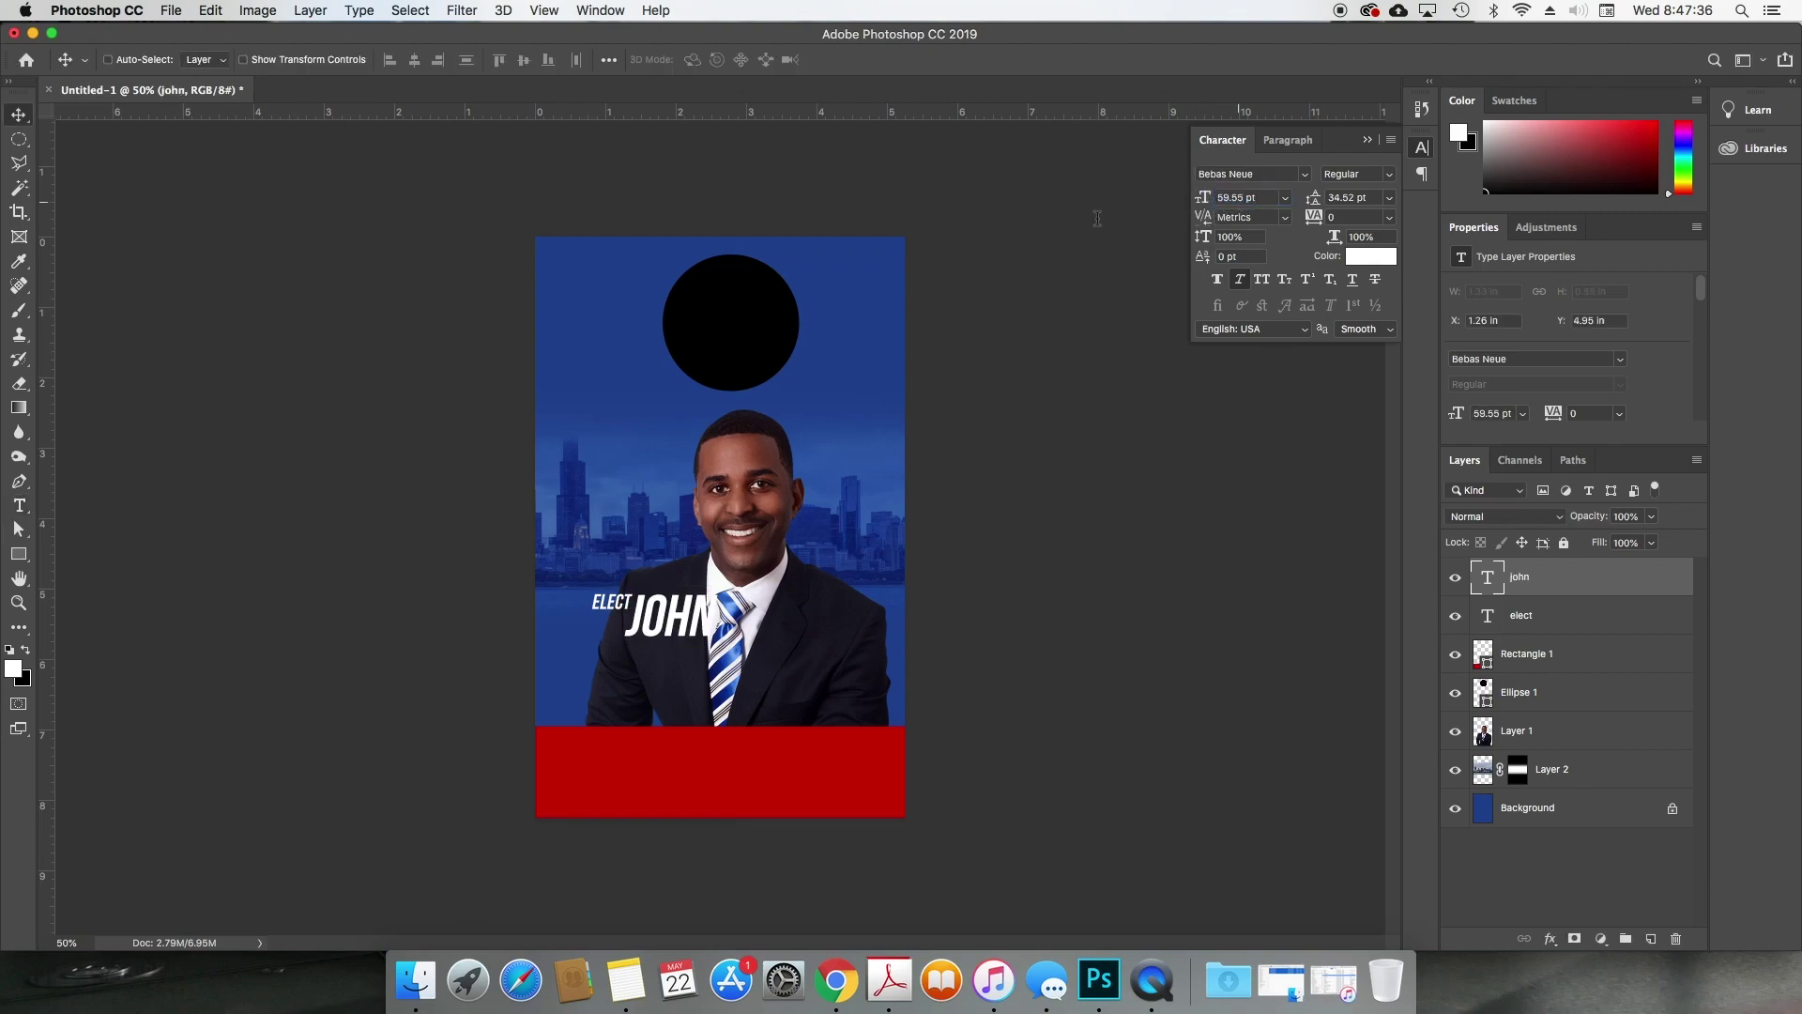
pyautogui.moveTo(704, 569); pyautogui.dragTo(686, 644)
# Step: Move JOHN up under ELECT, place a copy over the red band, and apply Free Transform
pyautogui.keyDown('super'); pyautogui.click(780, 762); pyautogui.keyUp('super')
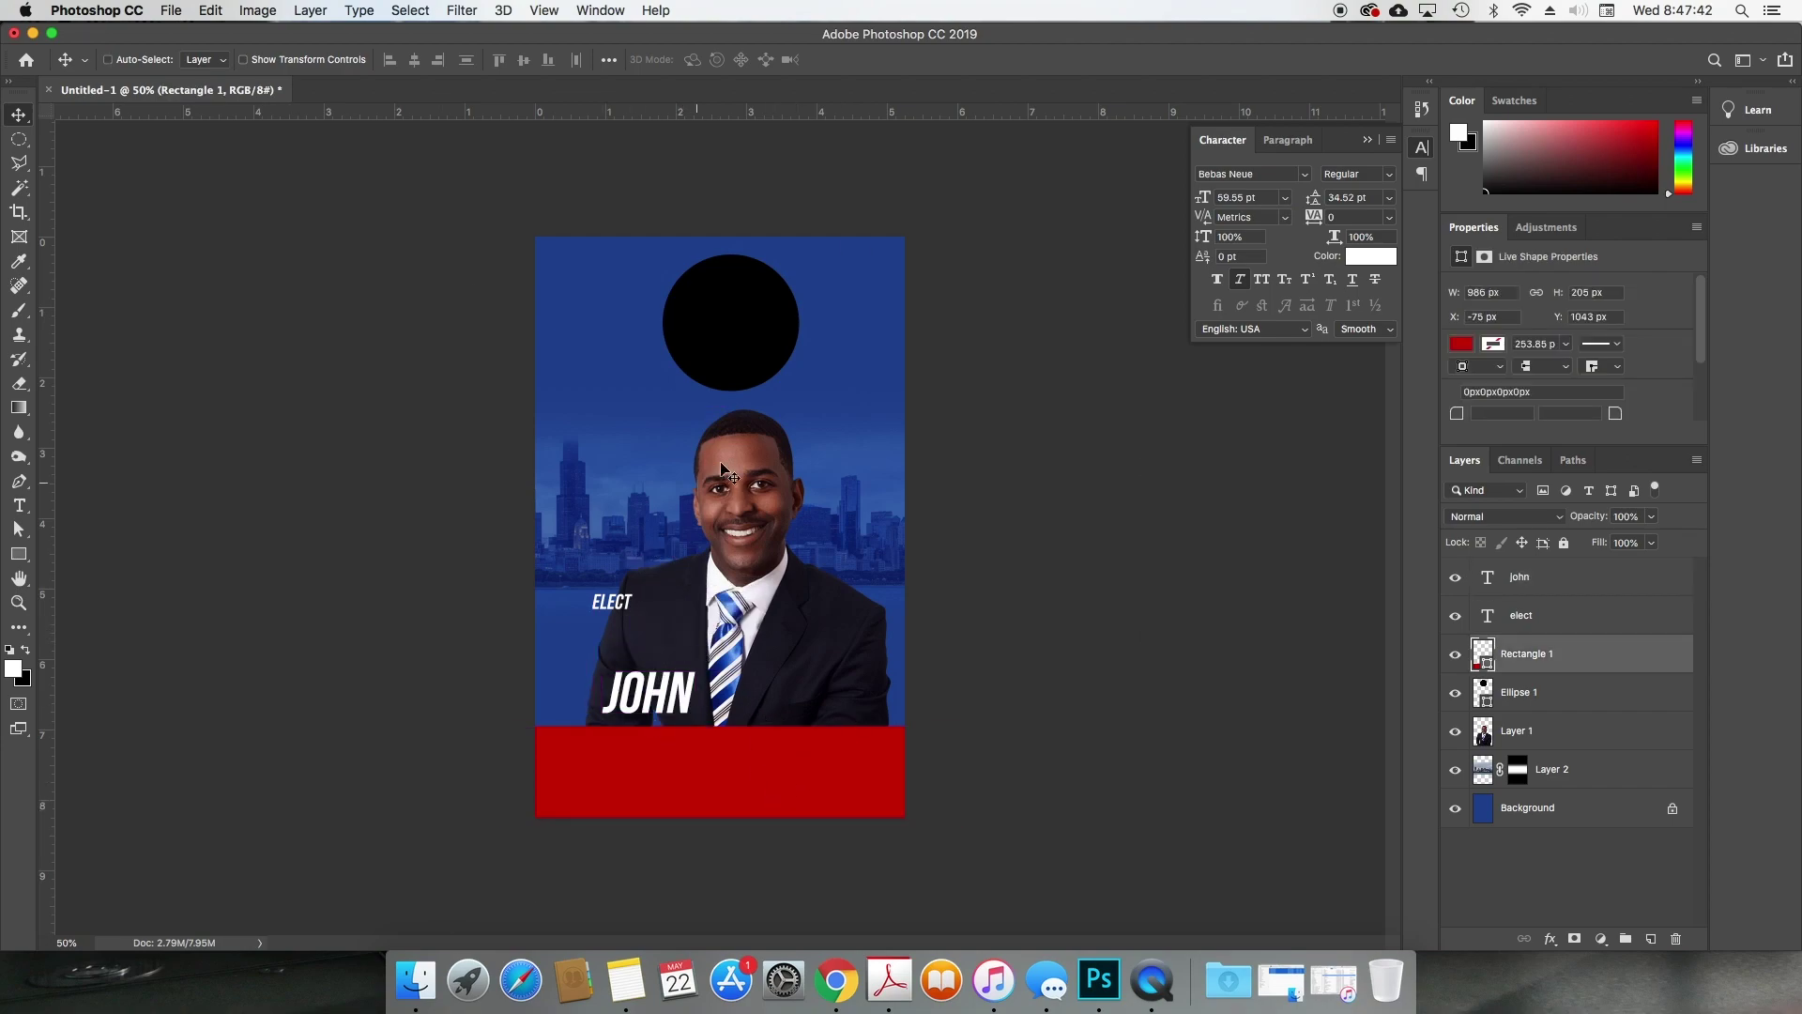
pyautogui.keyDown('super'); pyautogui.click(868, 538); pyautogui.keyUp('super')
pyautogui.keyDown('super'); pyautogui.click(1085, 577); pyautogui.keyUp('super')
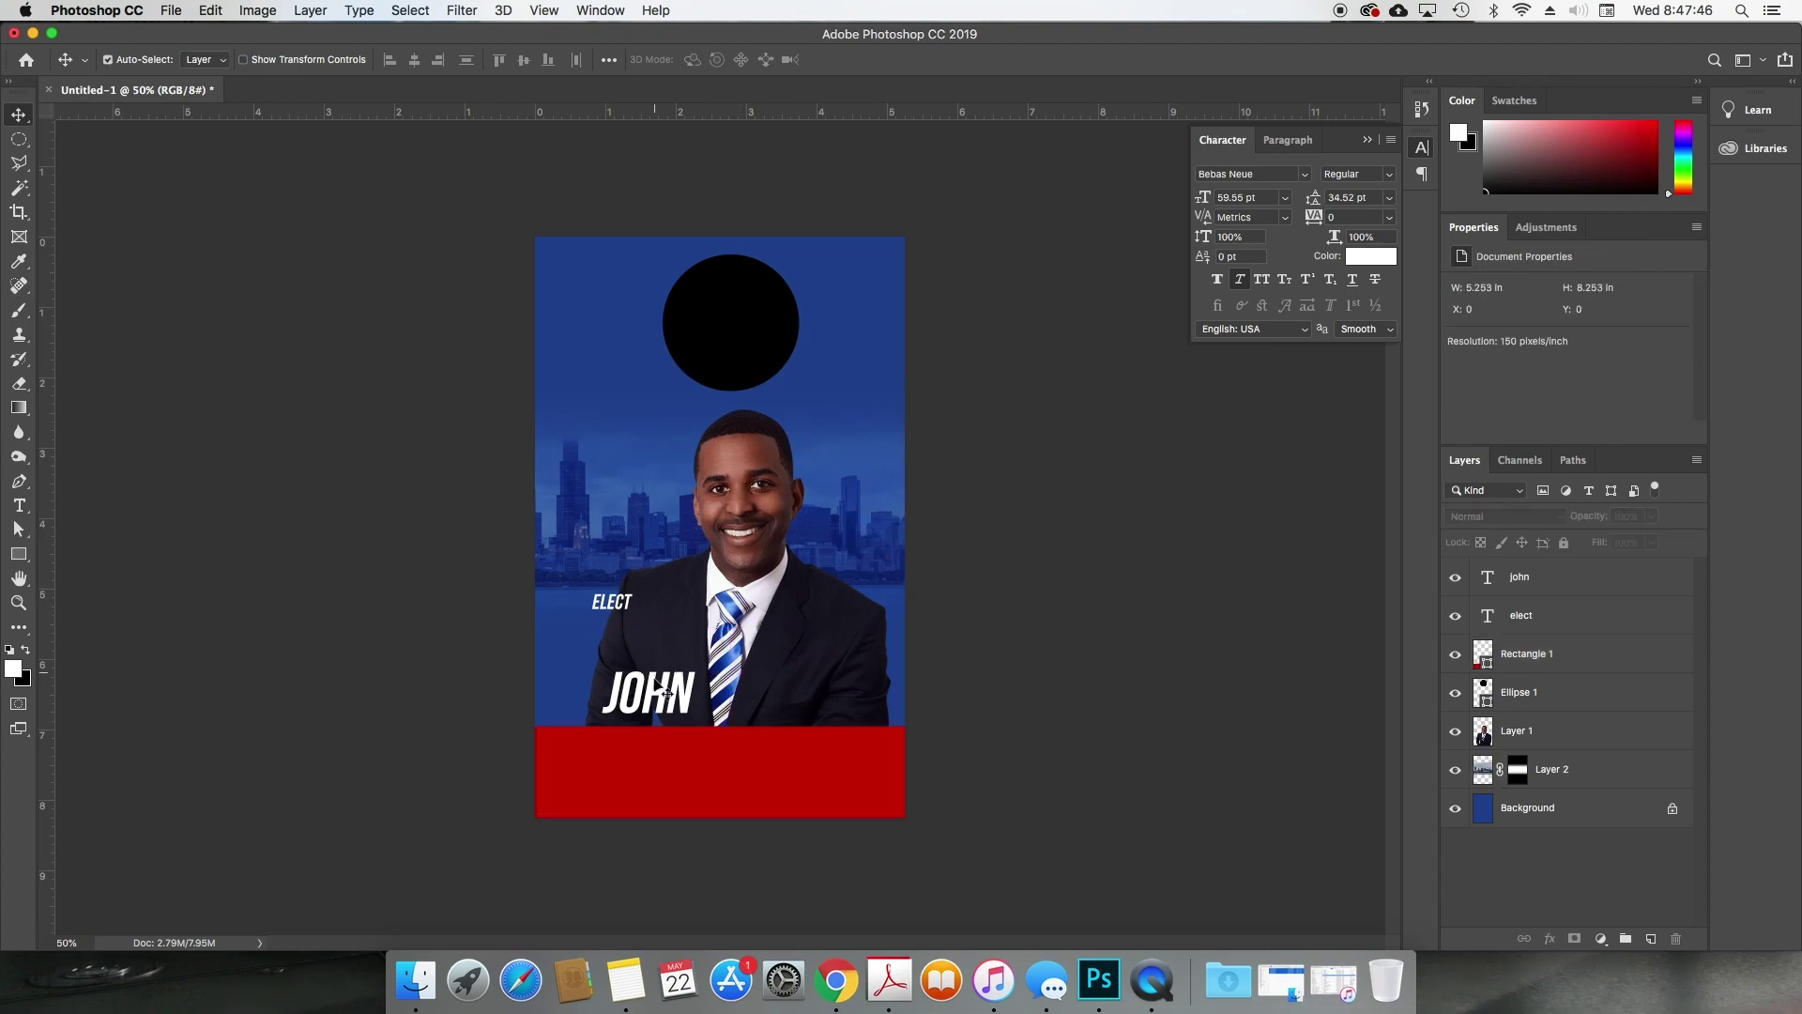
pyautogui.keyDown('super'); pyautogui.click(660, 691); pyautogui.keyUp('super')
pyautogui.moveTo(684, 713); pyautogui.dragTo(681, 654)
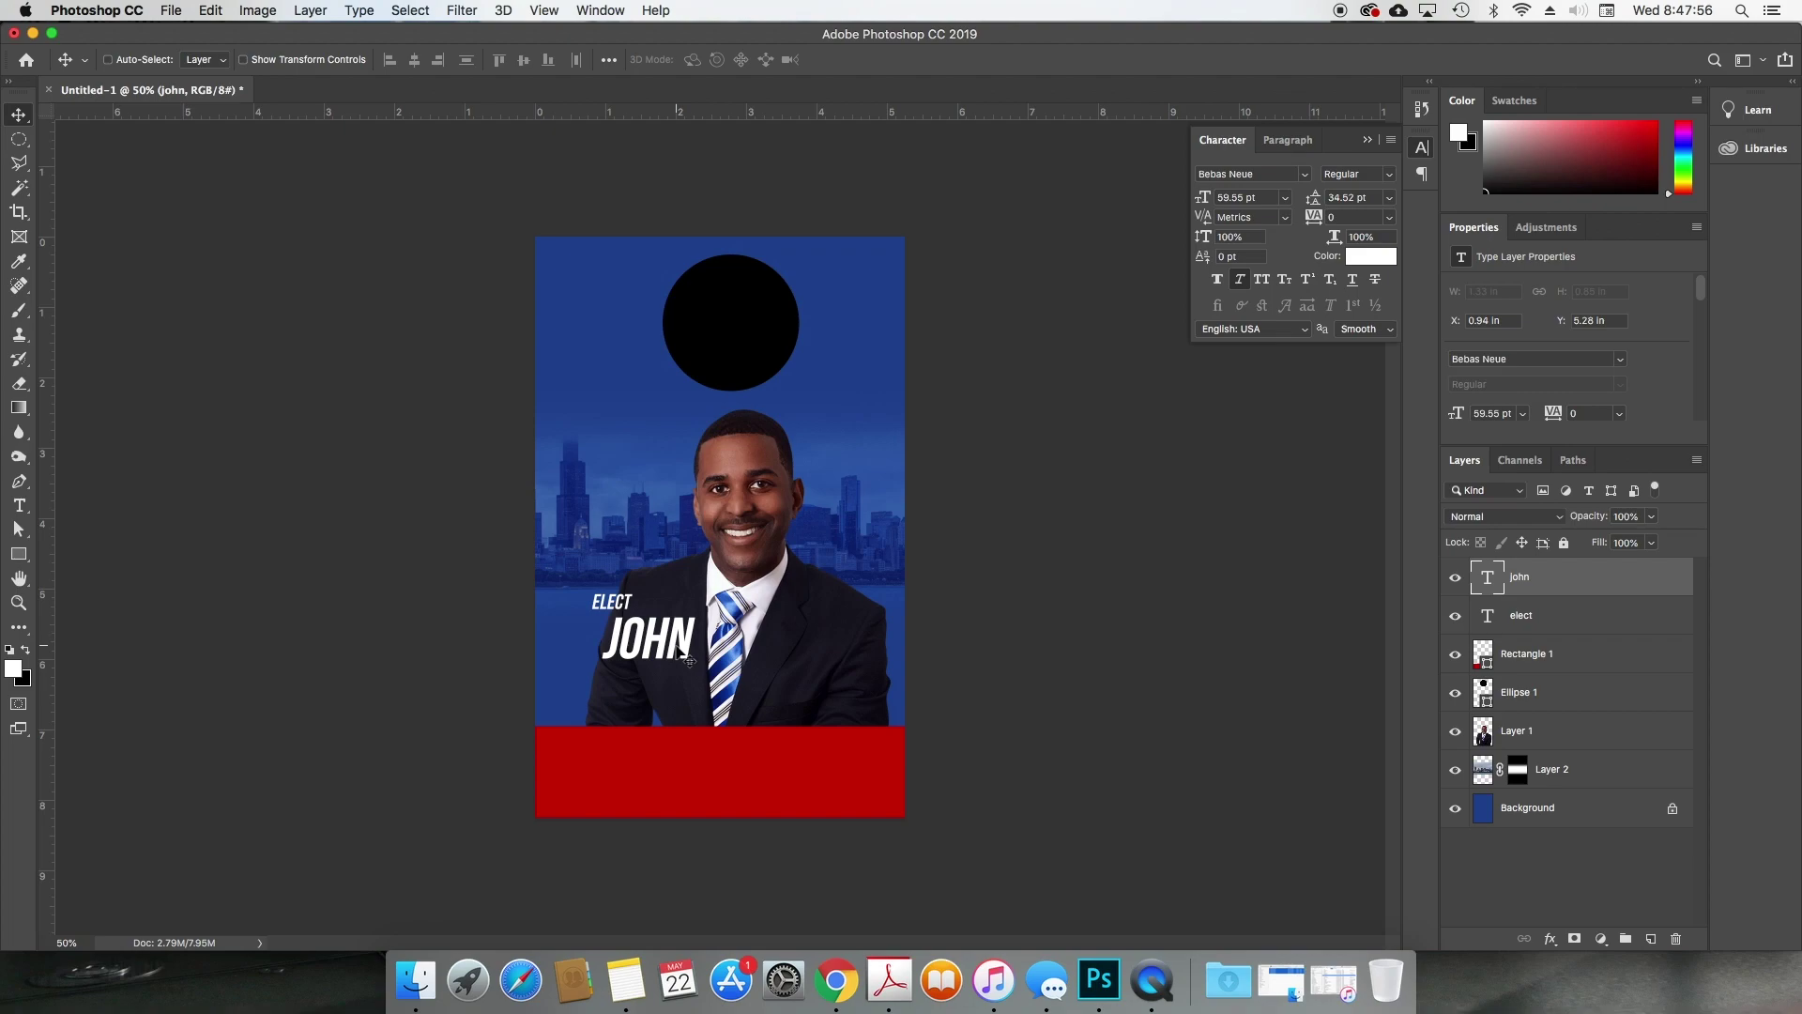
pyautogui.moveTo(681, 654); pyautogui.dragTo(723, 777)
pyautogui.press('super+t')
pyautogui.press('Return')
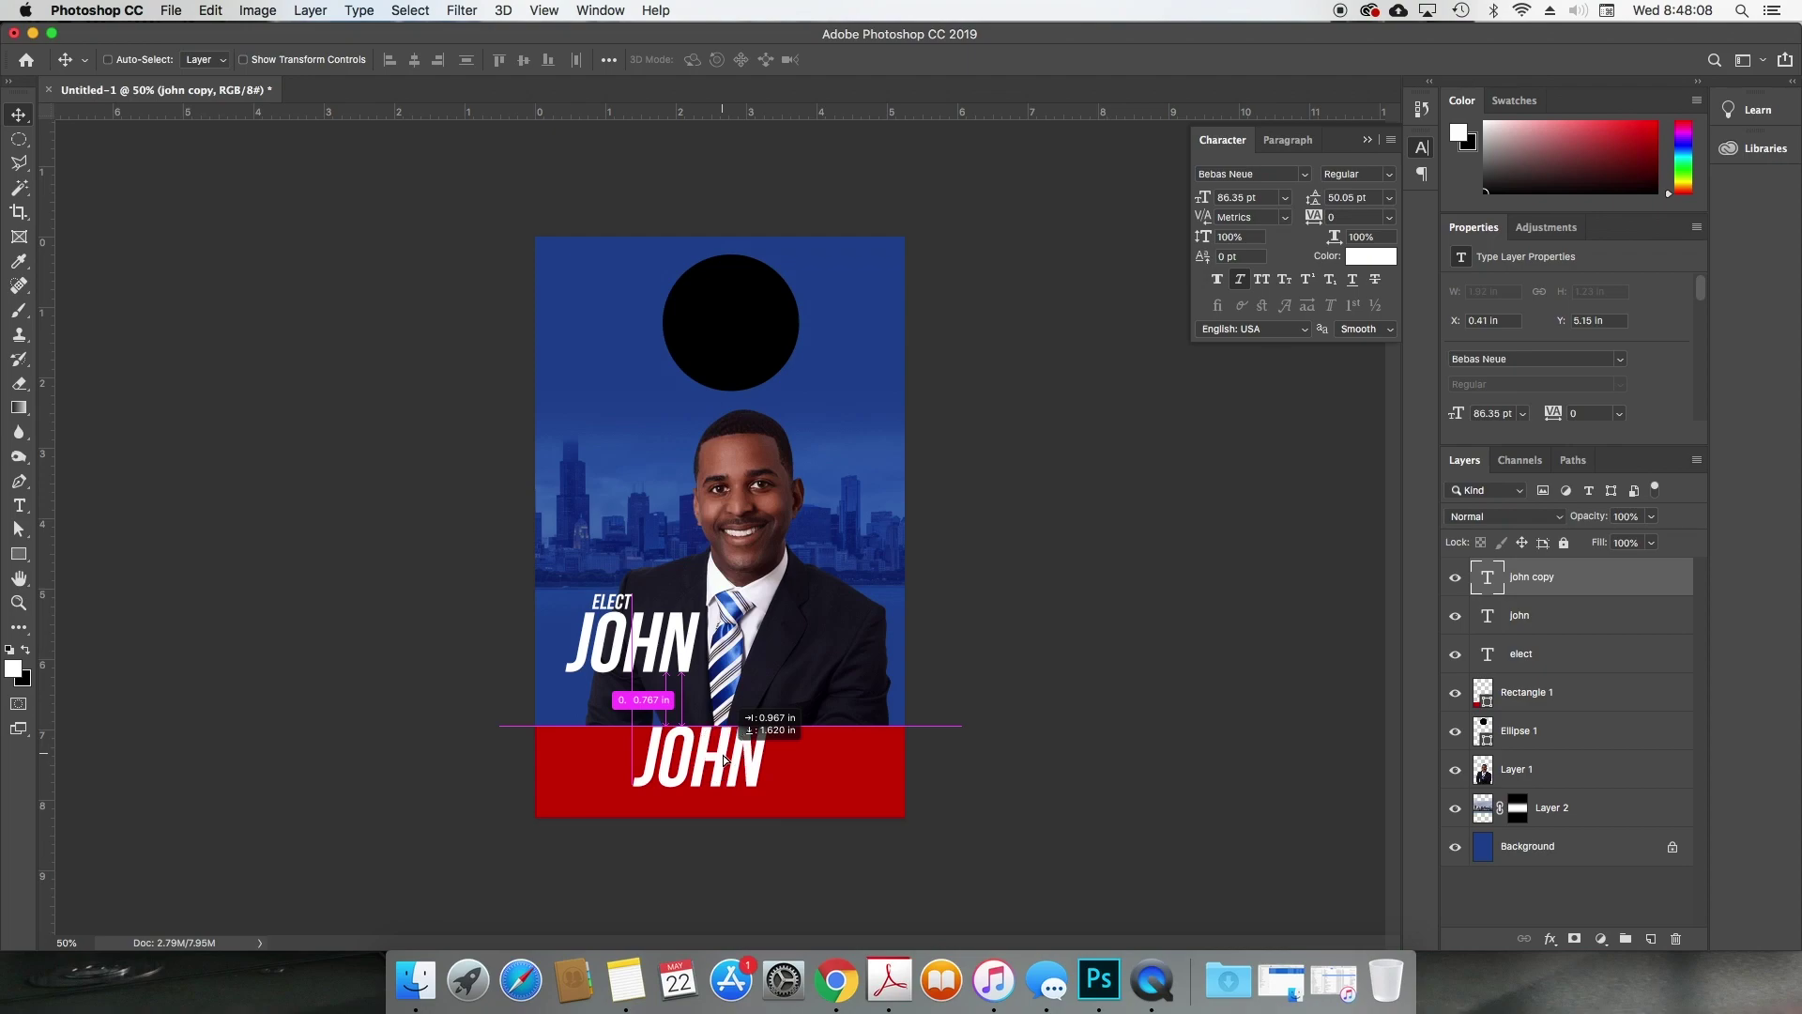
# Step: Retype the JOHN copy as 'ROBINSON' and move it directly under JOHN
pyautogui.doubleClick(723, 751)
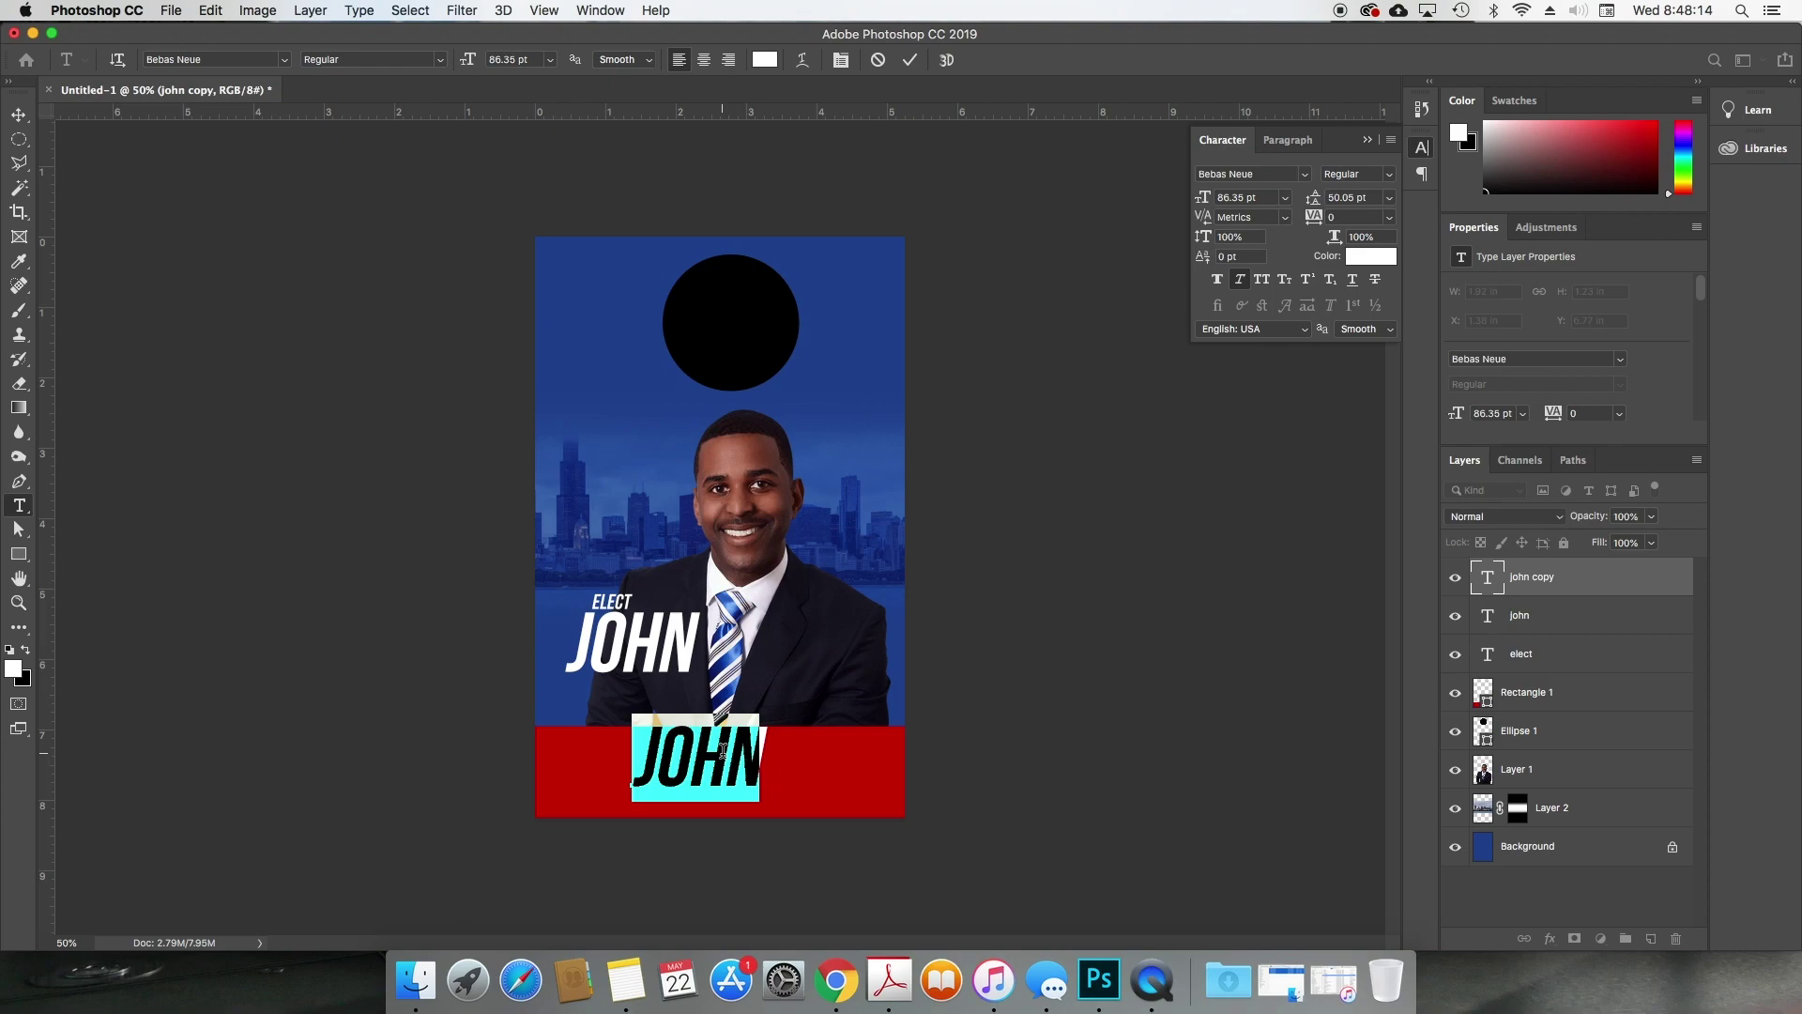
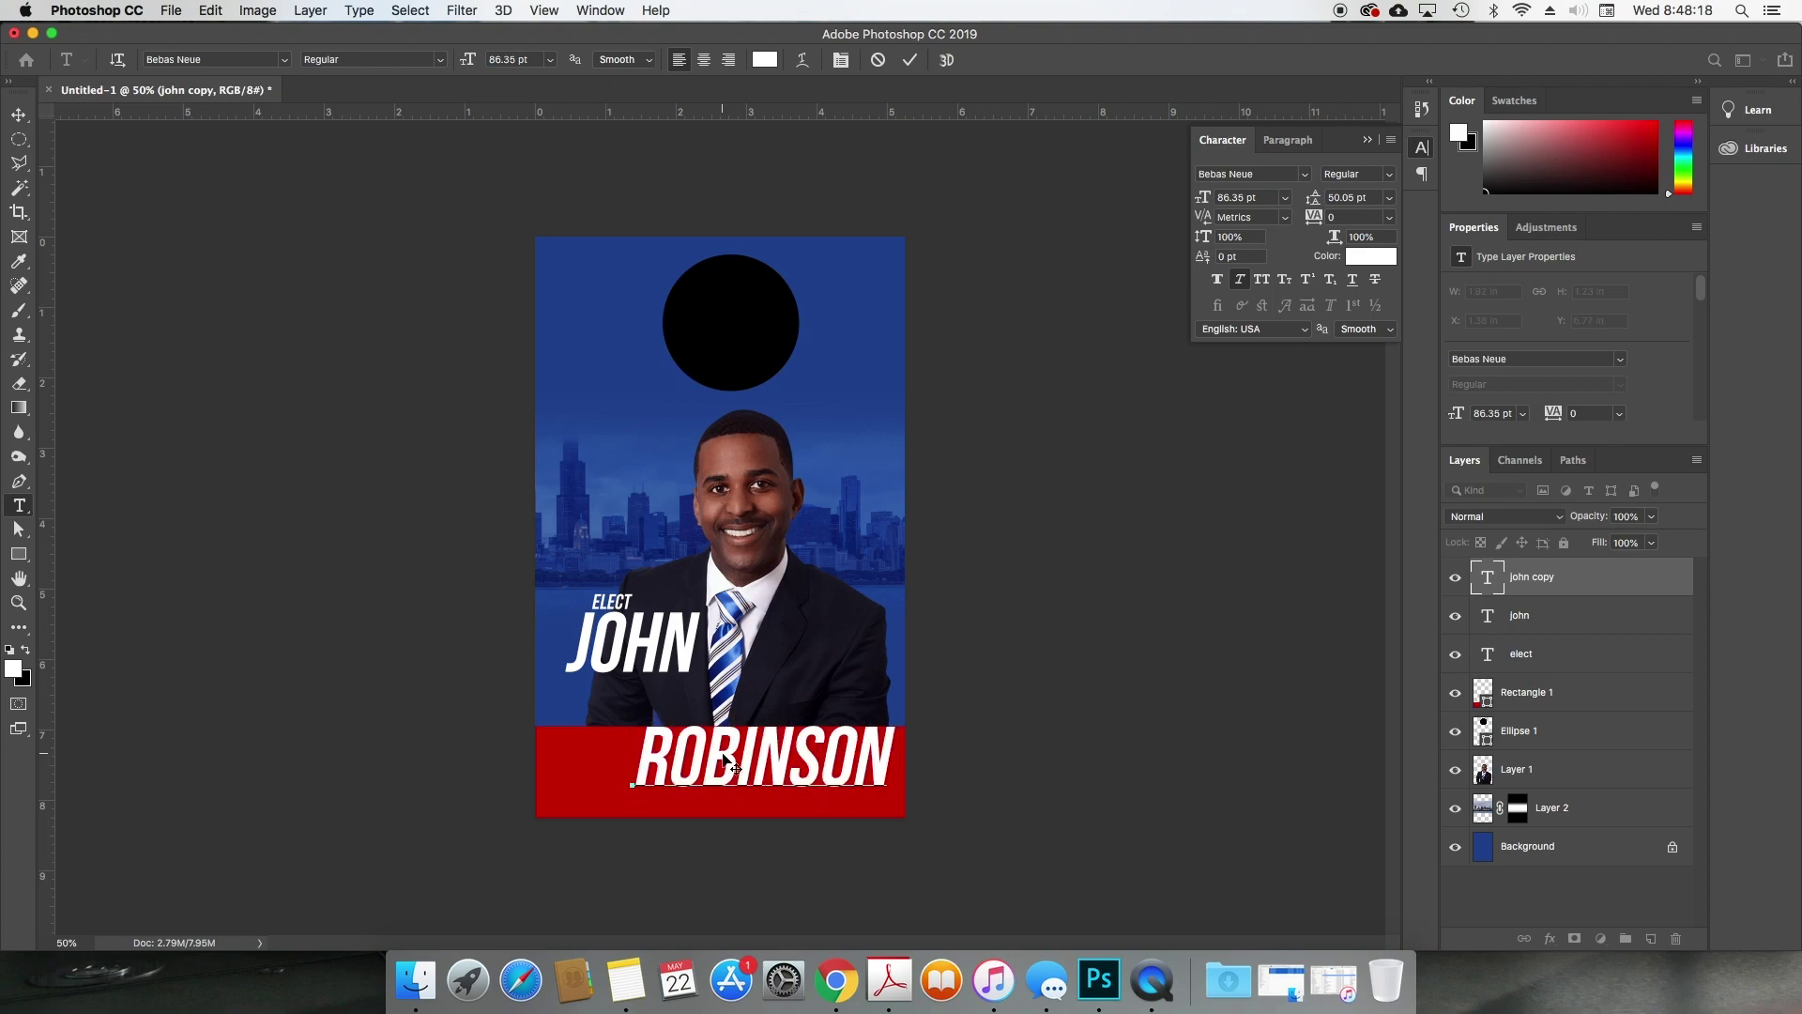
pyautogui.press('super+Return')
pyautogui.press('v')
pyautogui.moveTo(750, 776); pyautogui.dragTo(665, 721)
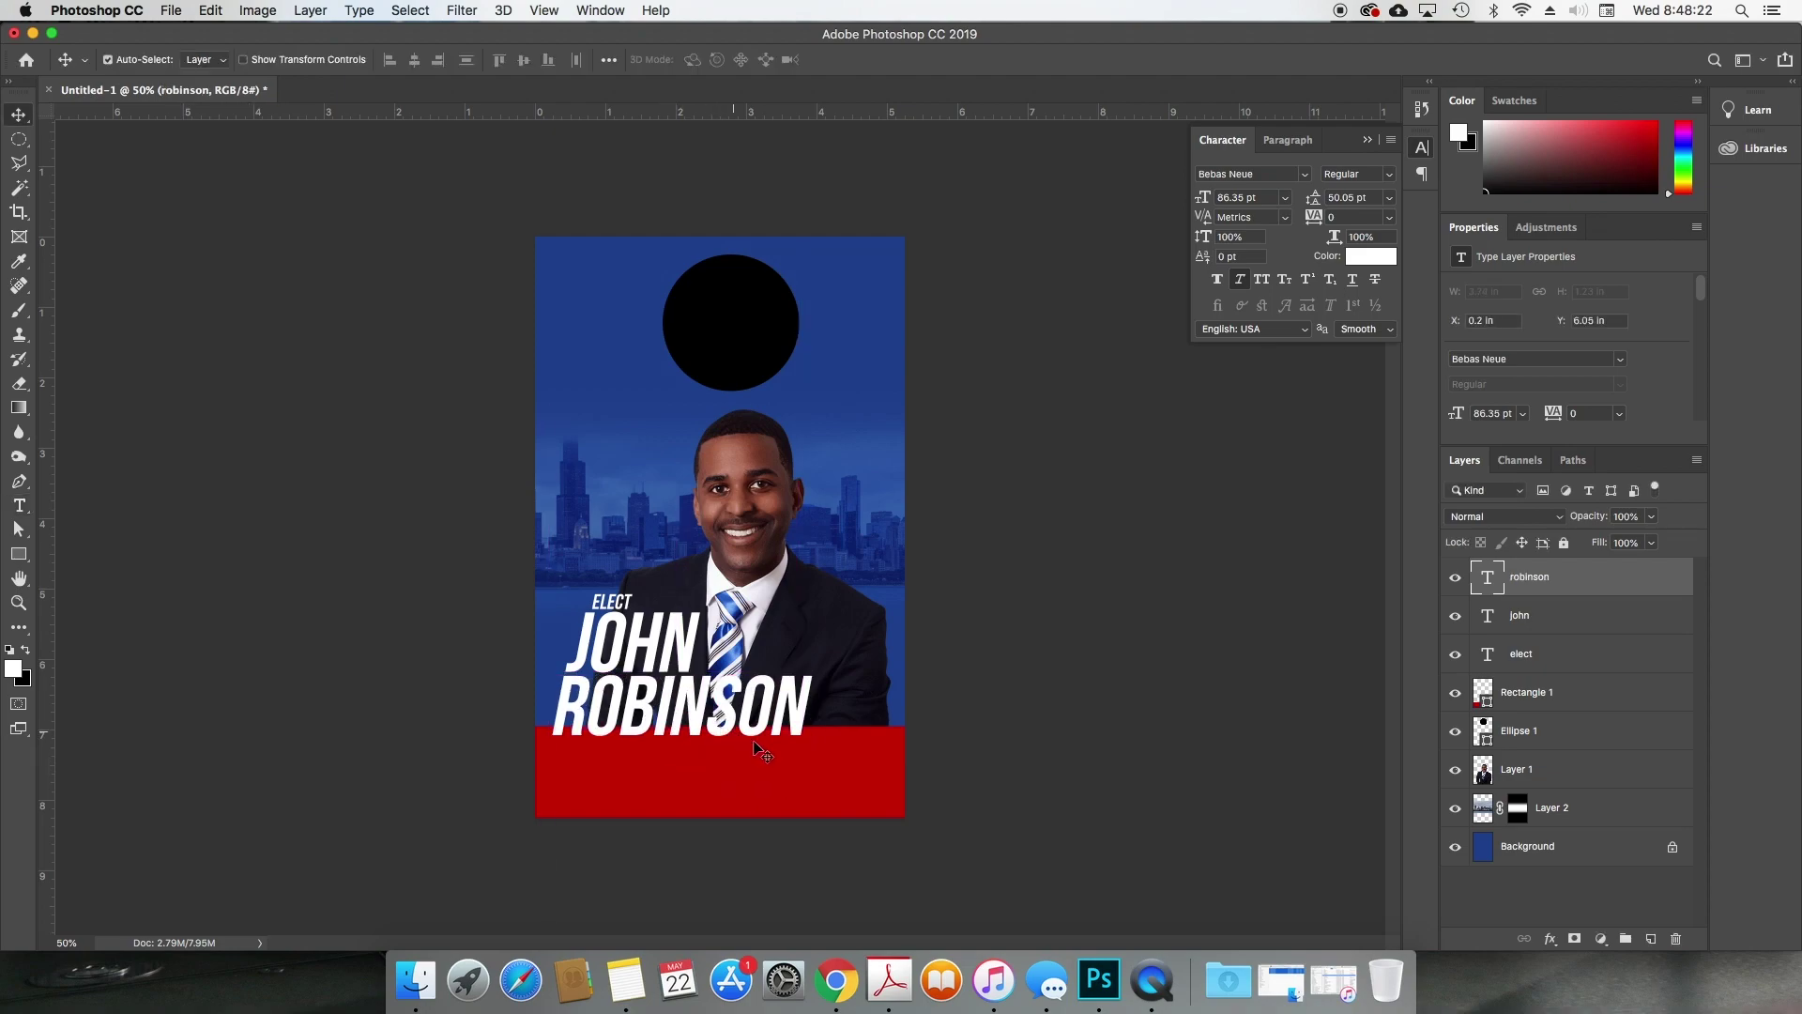
# Step: Enlarge ROBINSON to about 115% by 128% and add left and right vertical margin guides
pyautogui.press('super+y')
pyautogui.press('super+y')
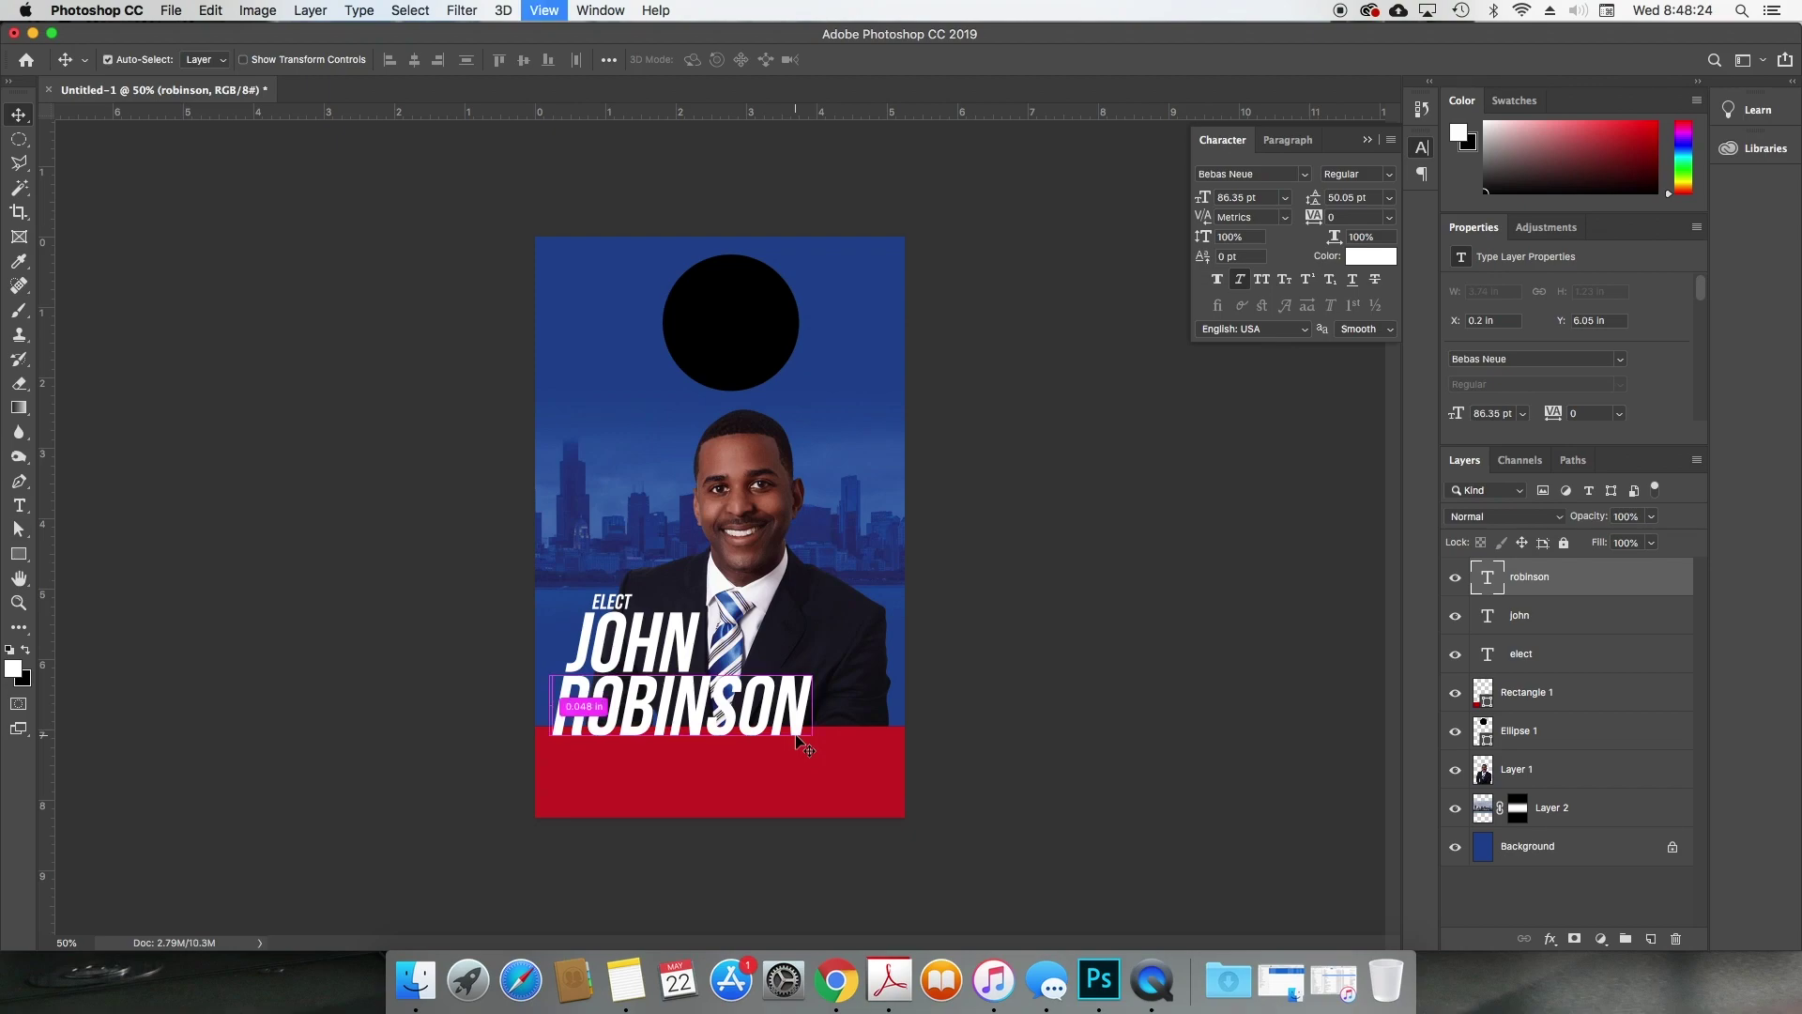
pyautogui.press('super+t')
pyautogui.moveTo(813, 755); pyautogui.dragTo(857, 797)
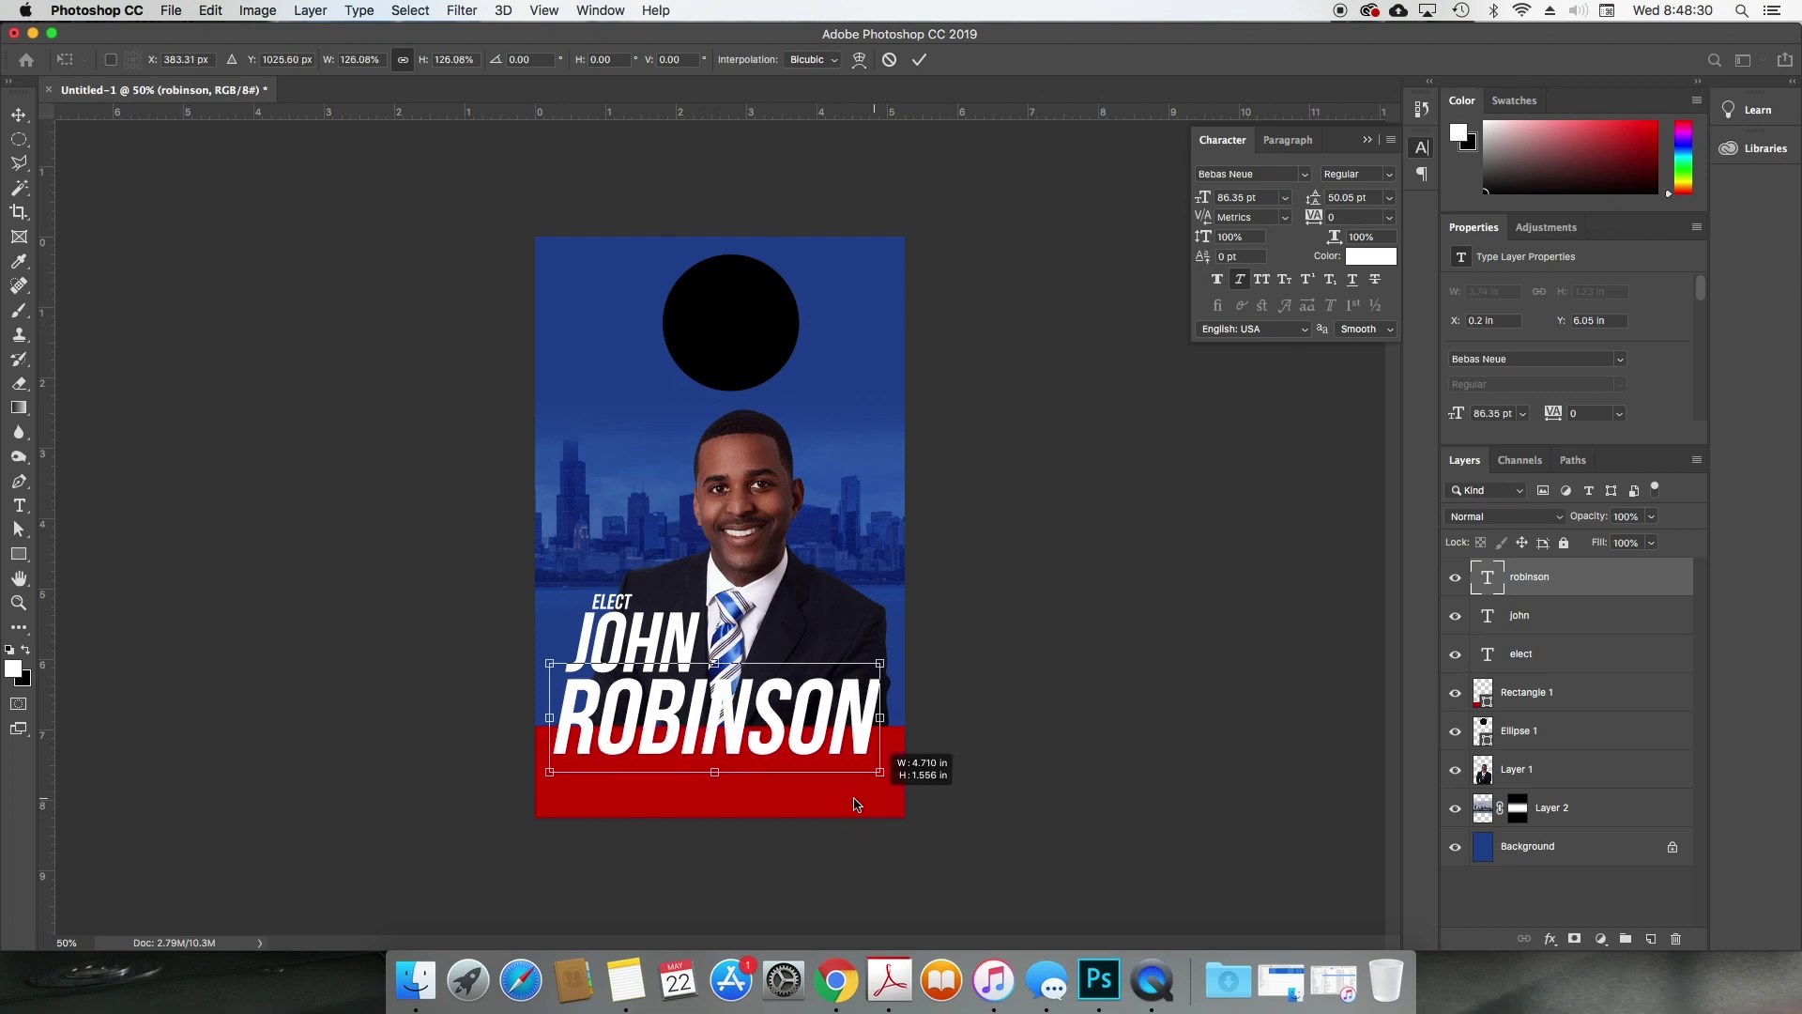
pyautogui.press('Return')
pyautogui.moveTo(55, 361); pyautogui.dragTo(553, 385)
pyautogui.moveTo(41, 387); pyautogui.dragTo(889, 380)
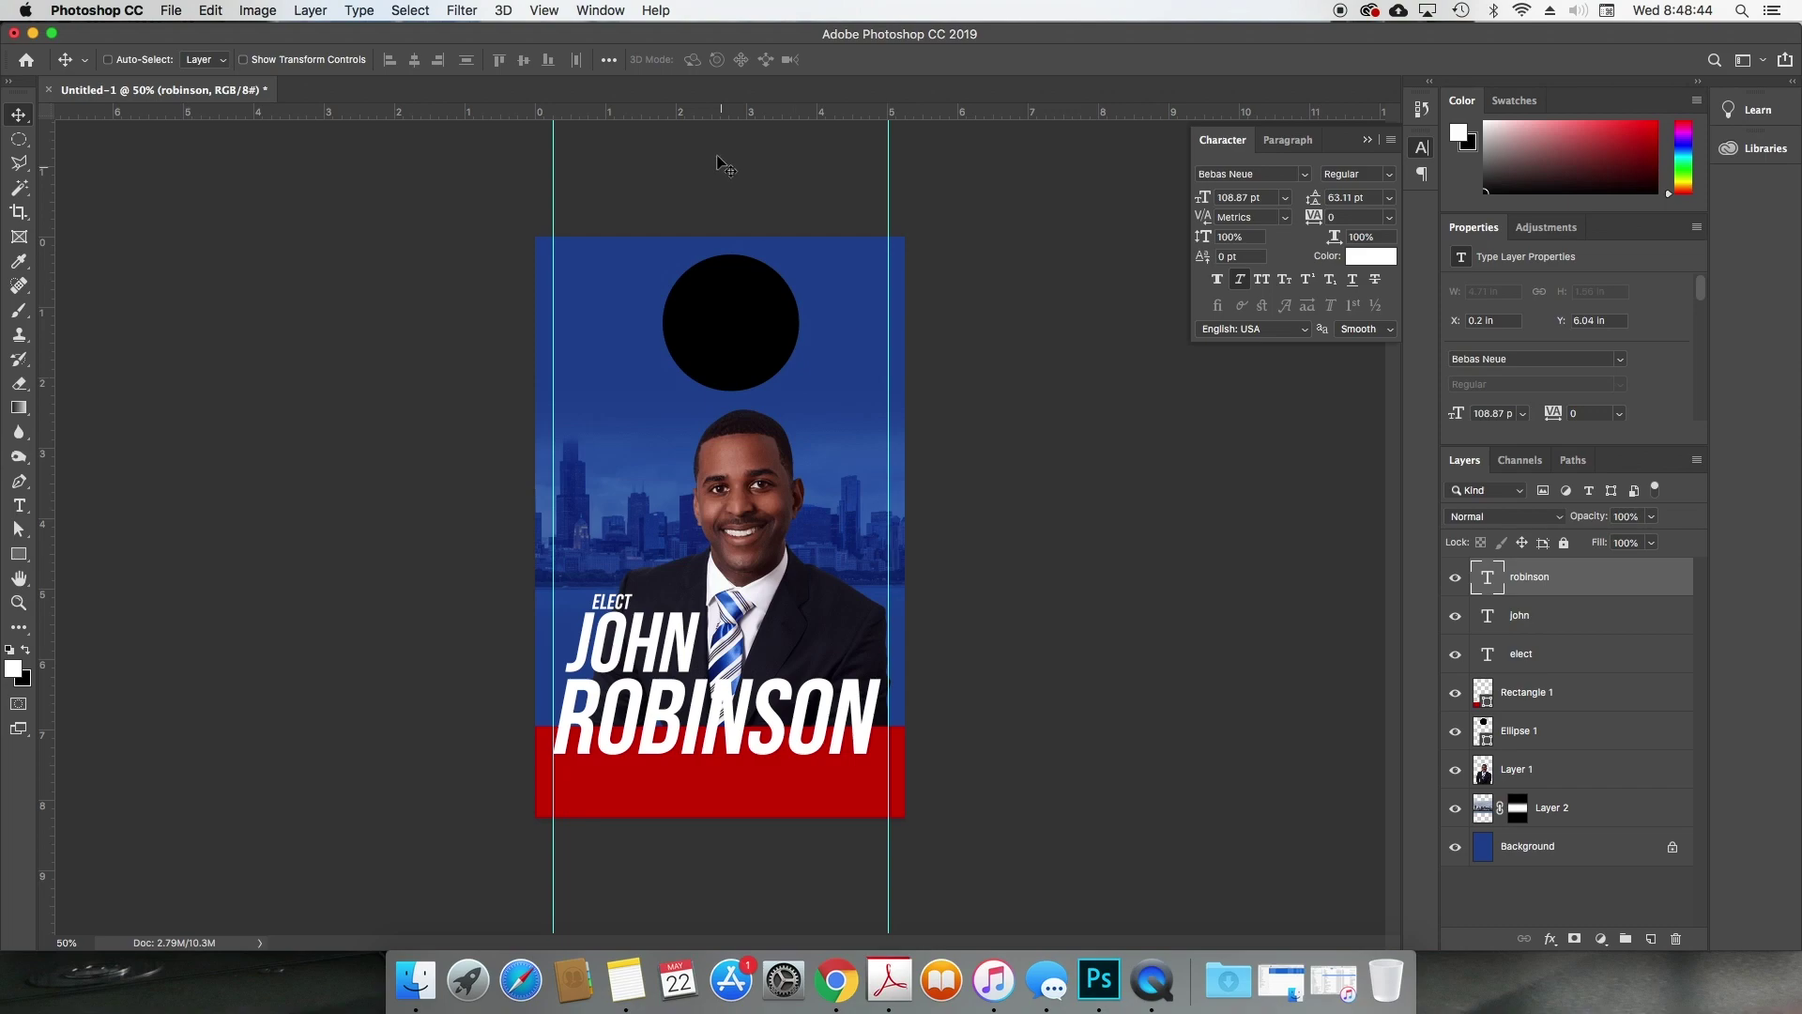
# Step: Add top and bottom horizontal guides and lower JOHN and ROBINSON onto the red band
pyautogui.moveTo(706, 112); pyautogui.dragTo(720, 258)
pyautogui.moveTo(700, 110); pyautogui.dragTo(702, 797)
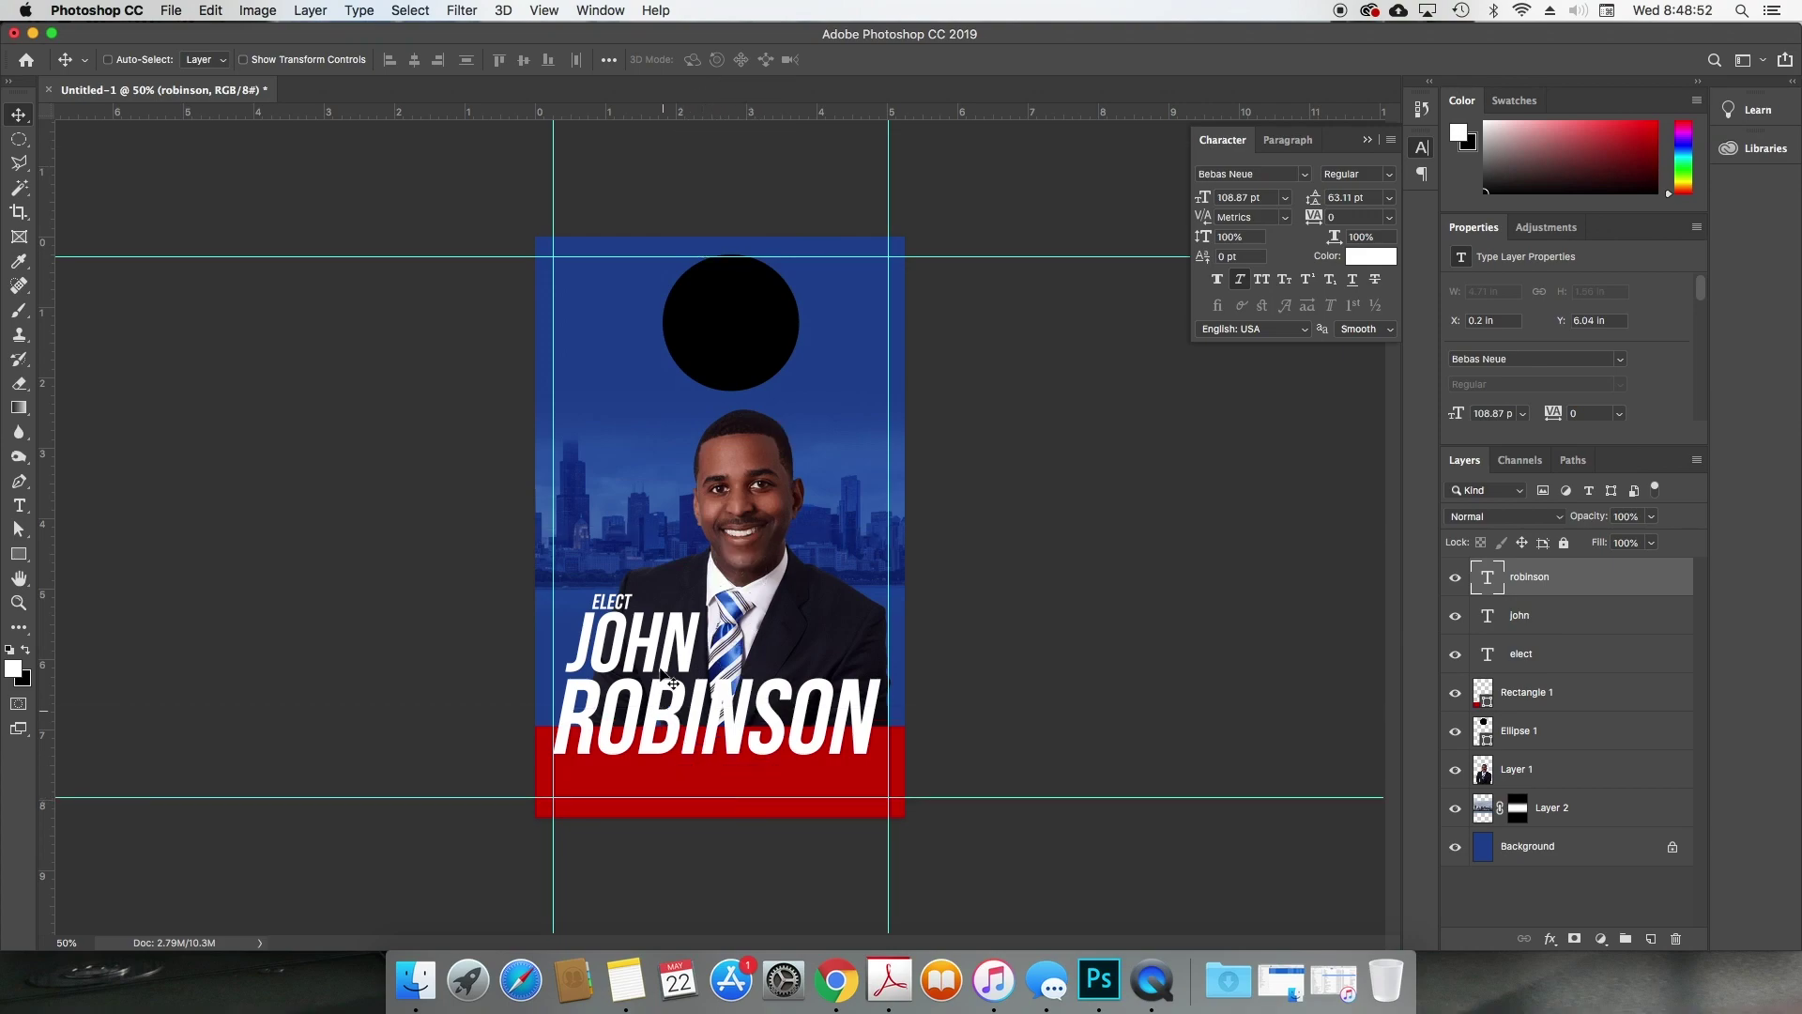
pyautogui.keyDown('super'); pyautogui.click(638, 643); pyautogui.keyUp('super')
pyautogui.keyDown('shift'); pyautogui.keyDown('super'); pyautogui.click(686, 712); pyautogui.keyUp('super'); pyautogui.keyUp('shift')
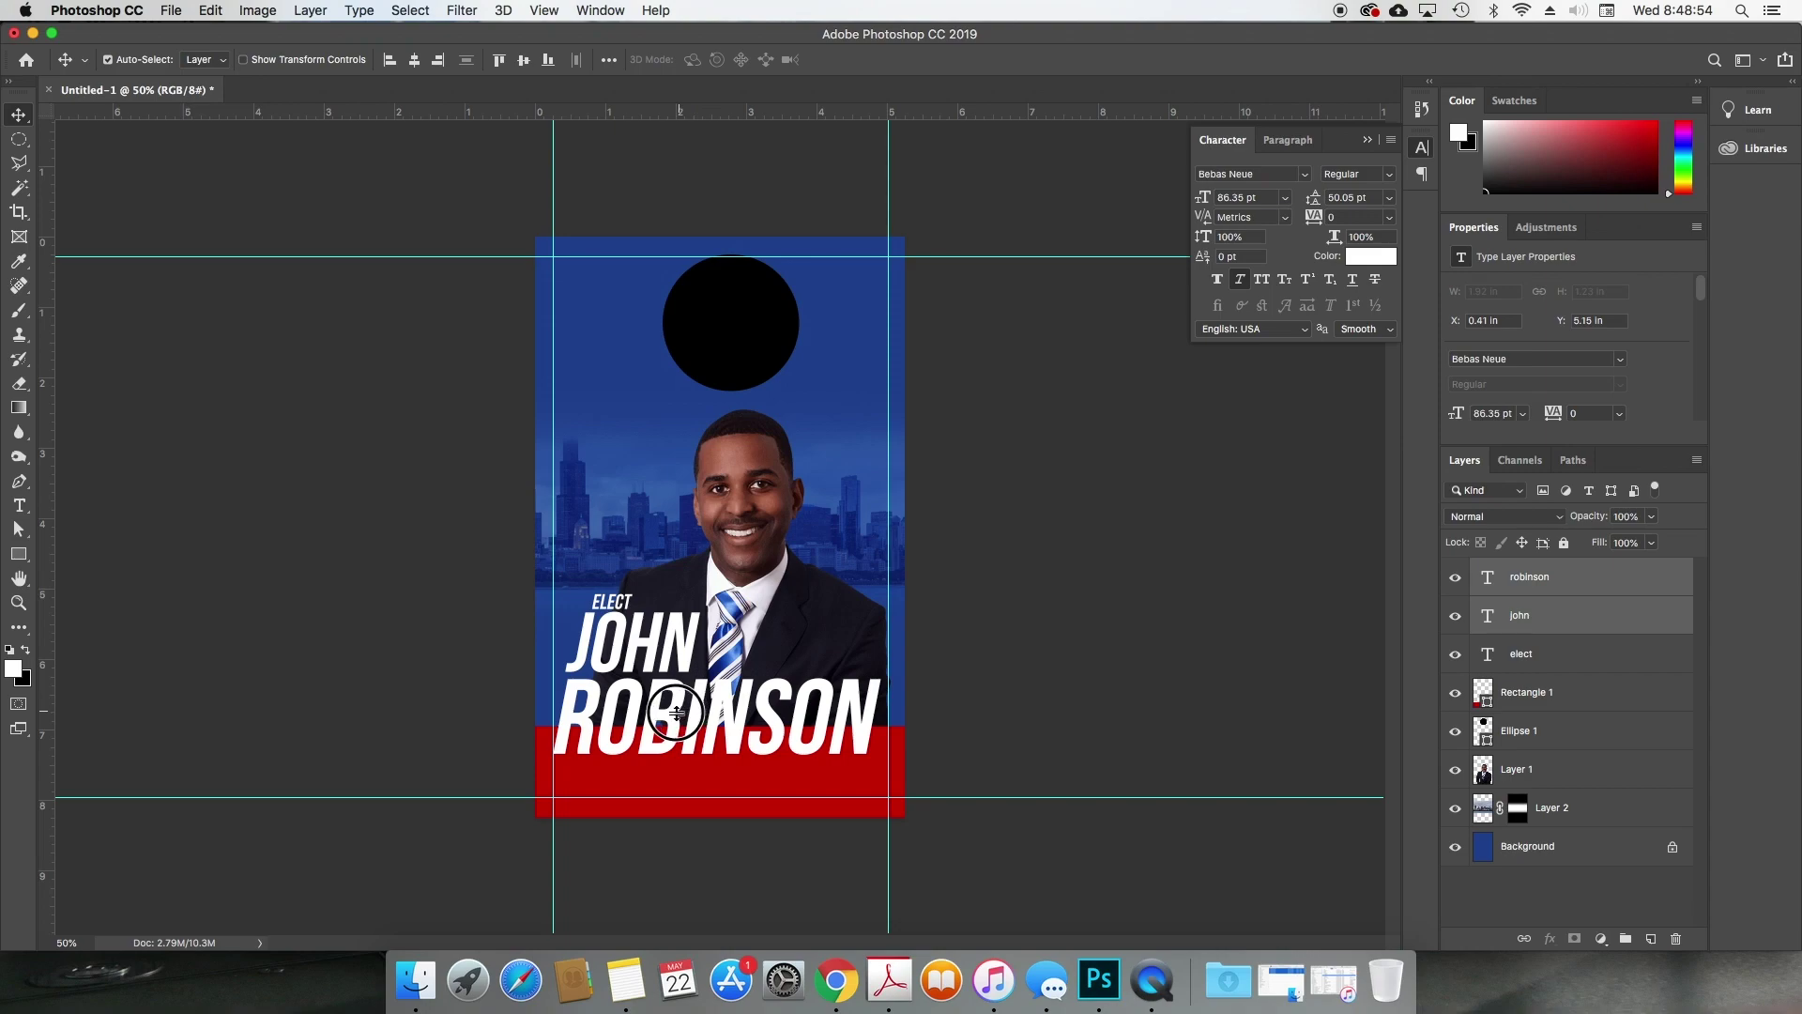
pyautogui.moveTo(686, 712); pyautogui.dragTo(673, 754)
pyautogui.hotkey('shift', 'Down')
pyautogui.hotkey('shift', 'Up')
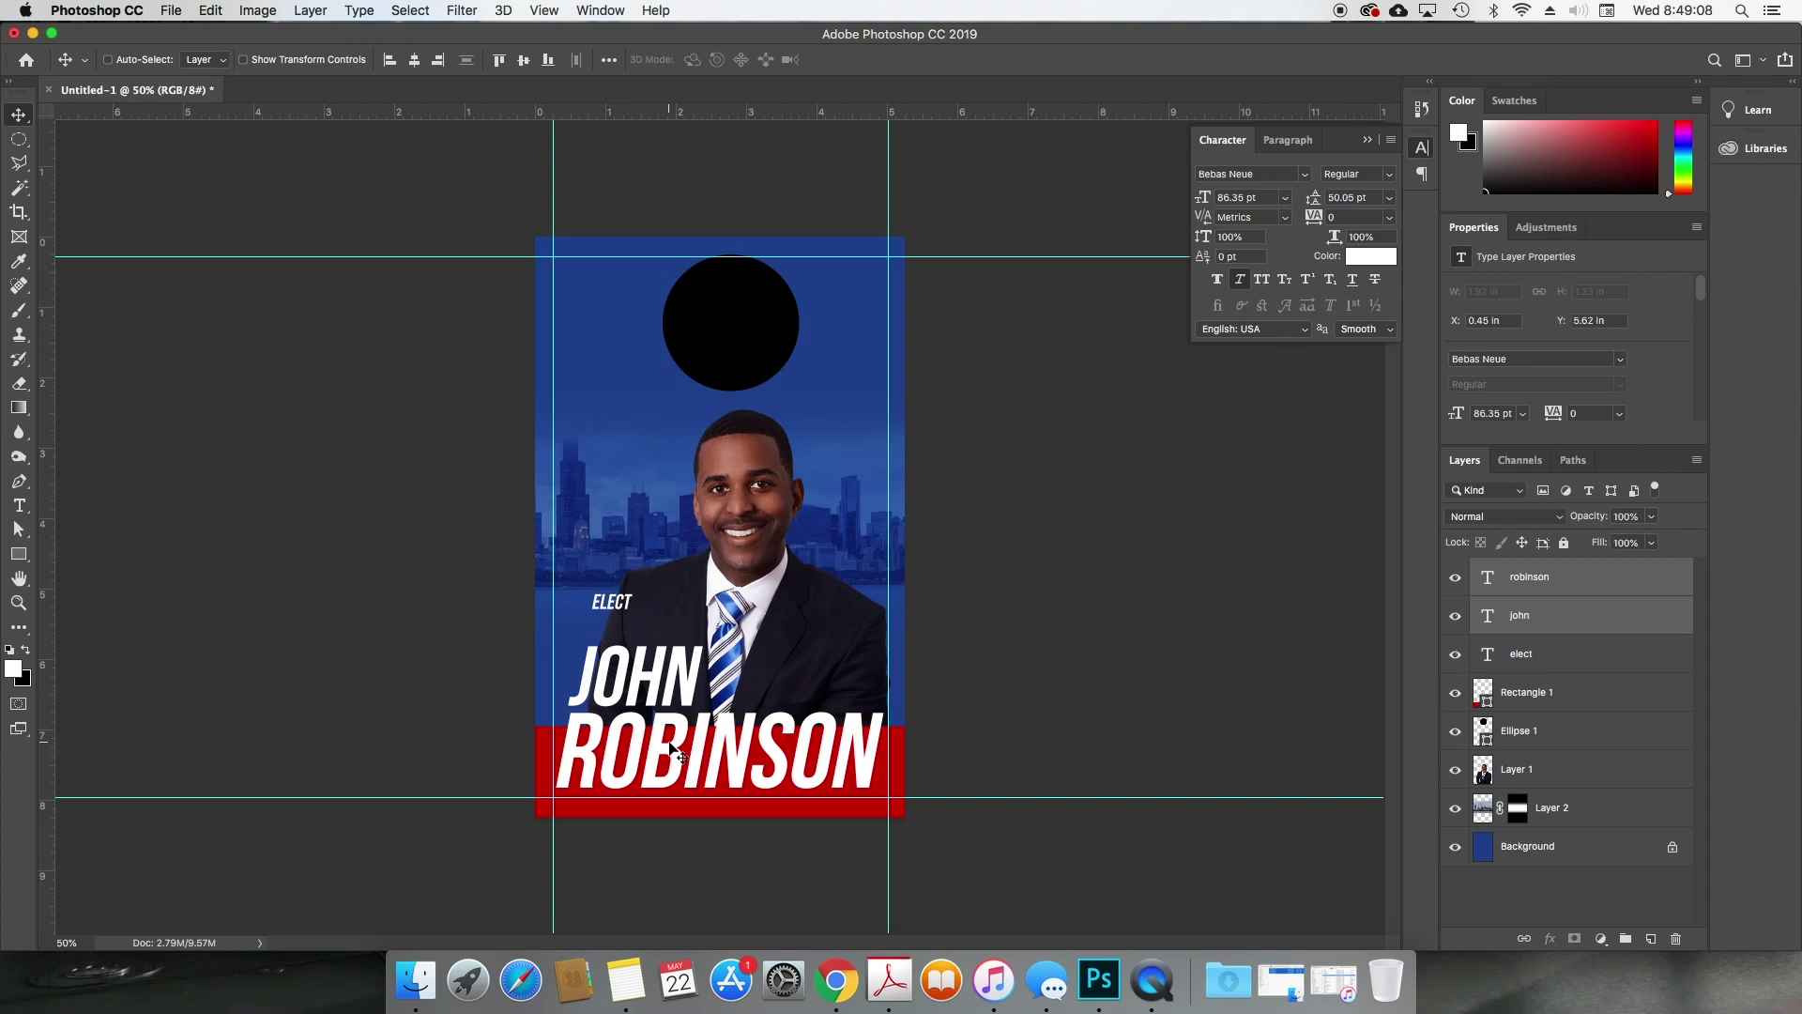
# Step: Nudge ELECT down and left so it sits directly above JOHN
pyautogui.keyDown('super'); pyautogui.click(617, 610); pyautogui.keyUp('super')
pyautogui.doubleClick(612, 603)
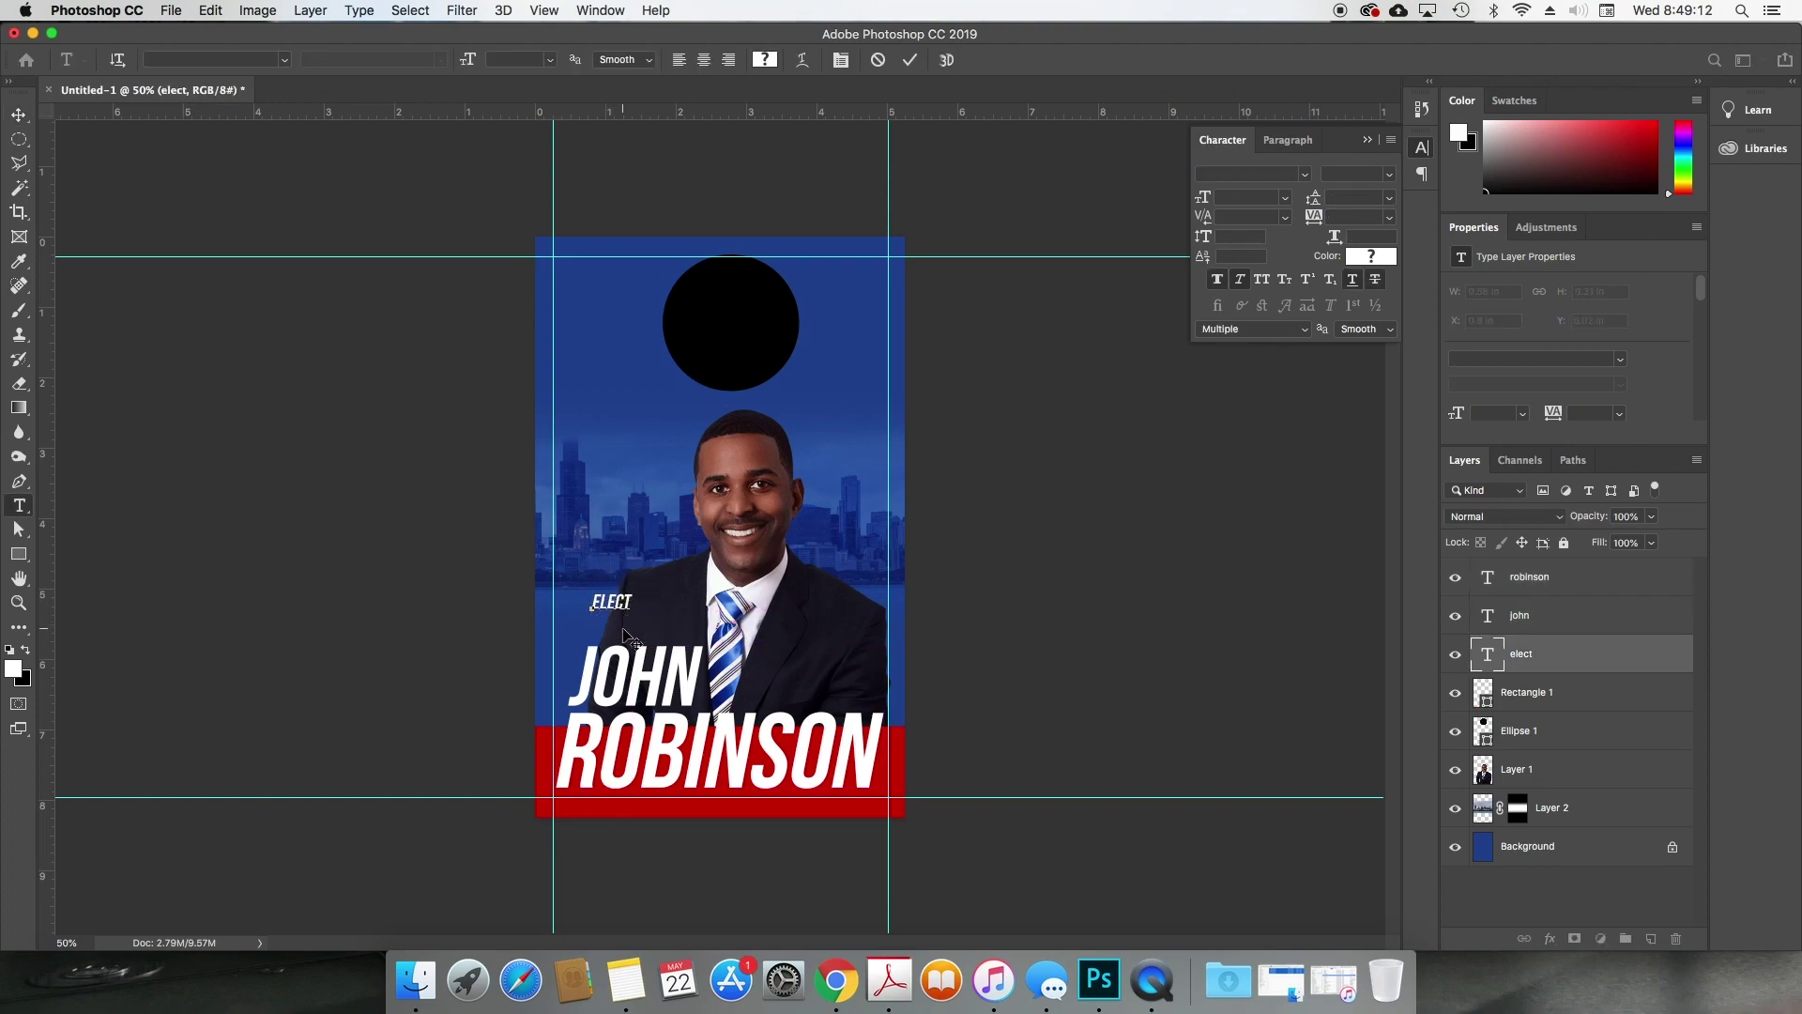
pyautogui.click(624, 631)
pyautogui.hotkey('shift', 'Down')
pyautogui.hotkey('shift', 'Down')
pyautogui.hotkey('shift', 'Down')
pyautogui.hotkey('shift', 'Down')
pyautogui.hotkey('shift', 'Down')
pyautogui.hotkey('shift', 'Down')
pyautogui.hotkey('shift', 'Down')
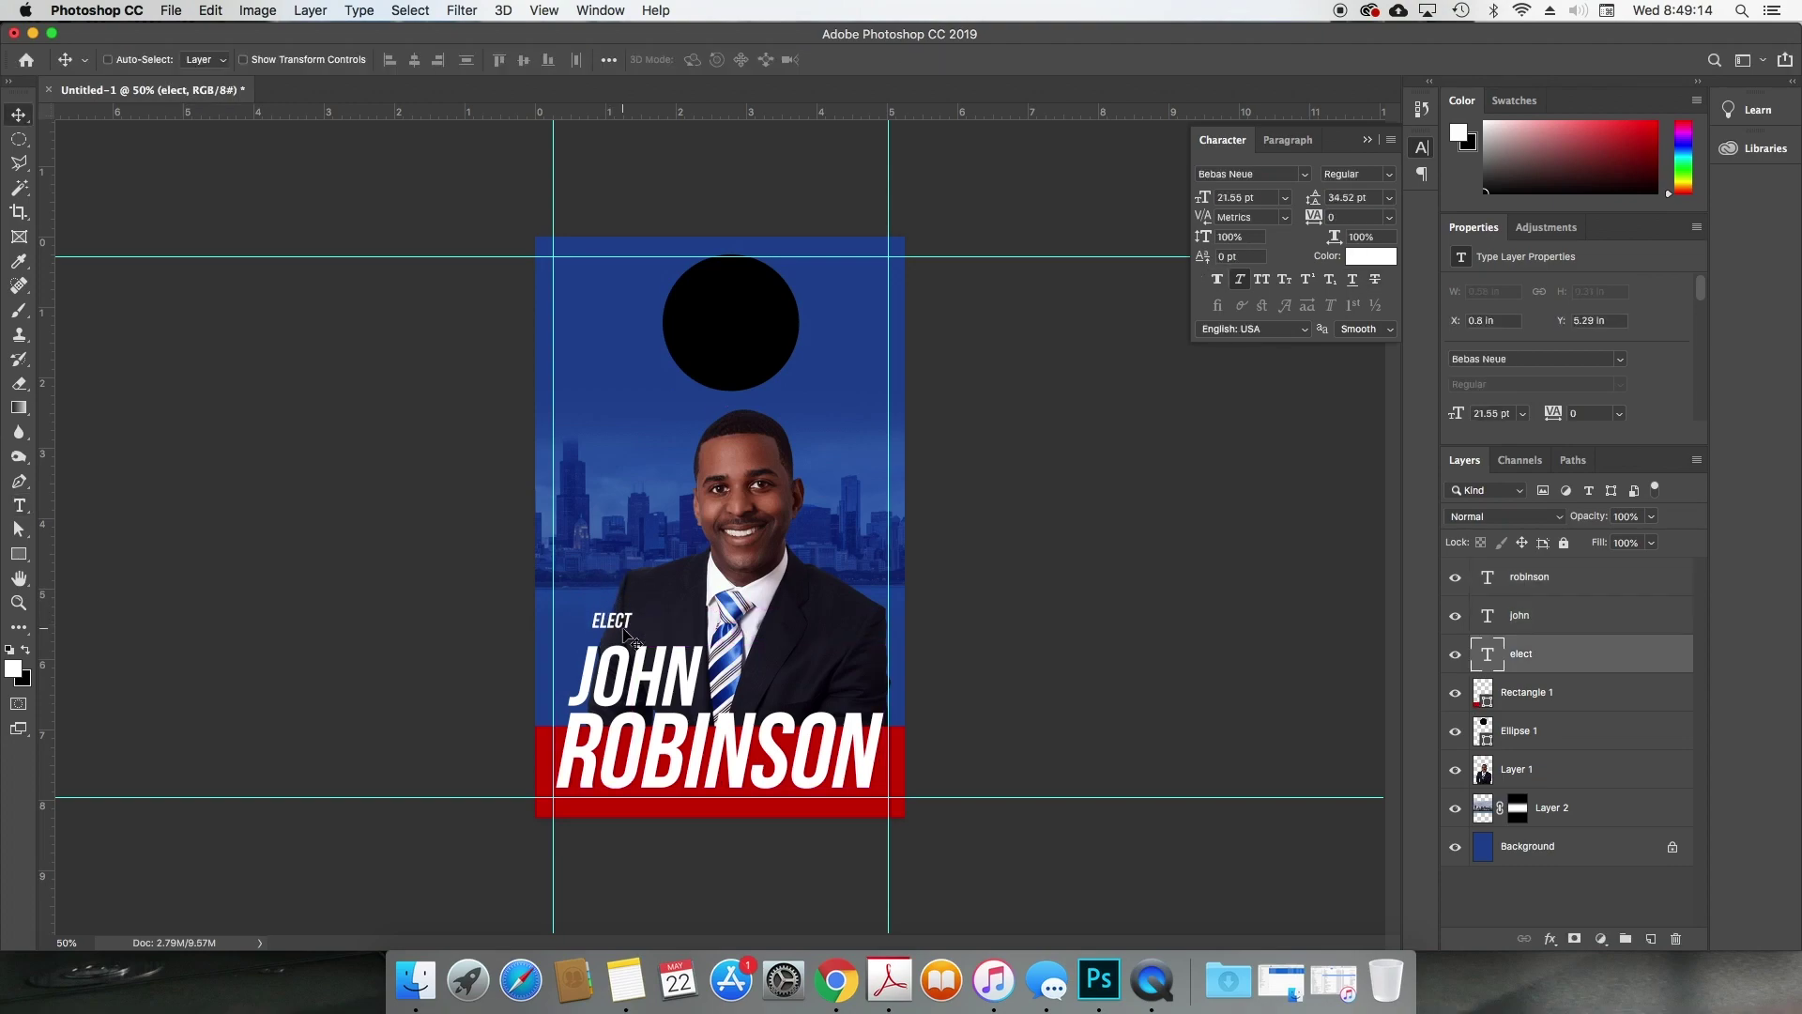
pyautogui.hotkey('shift', 'Left')
# Step: Make the red band taller by raising its top edge with Free Transform
pyautogui.click(1529, 690)
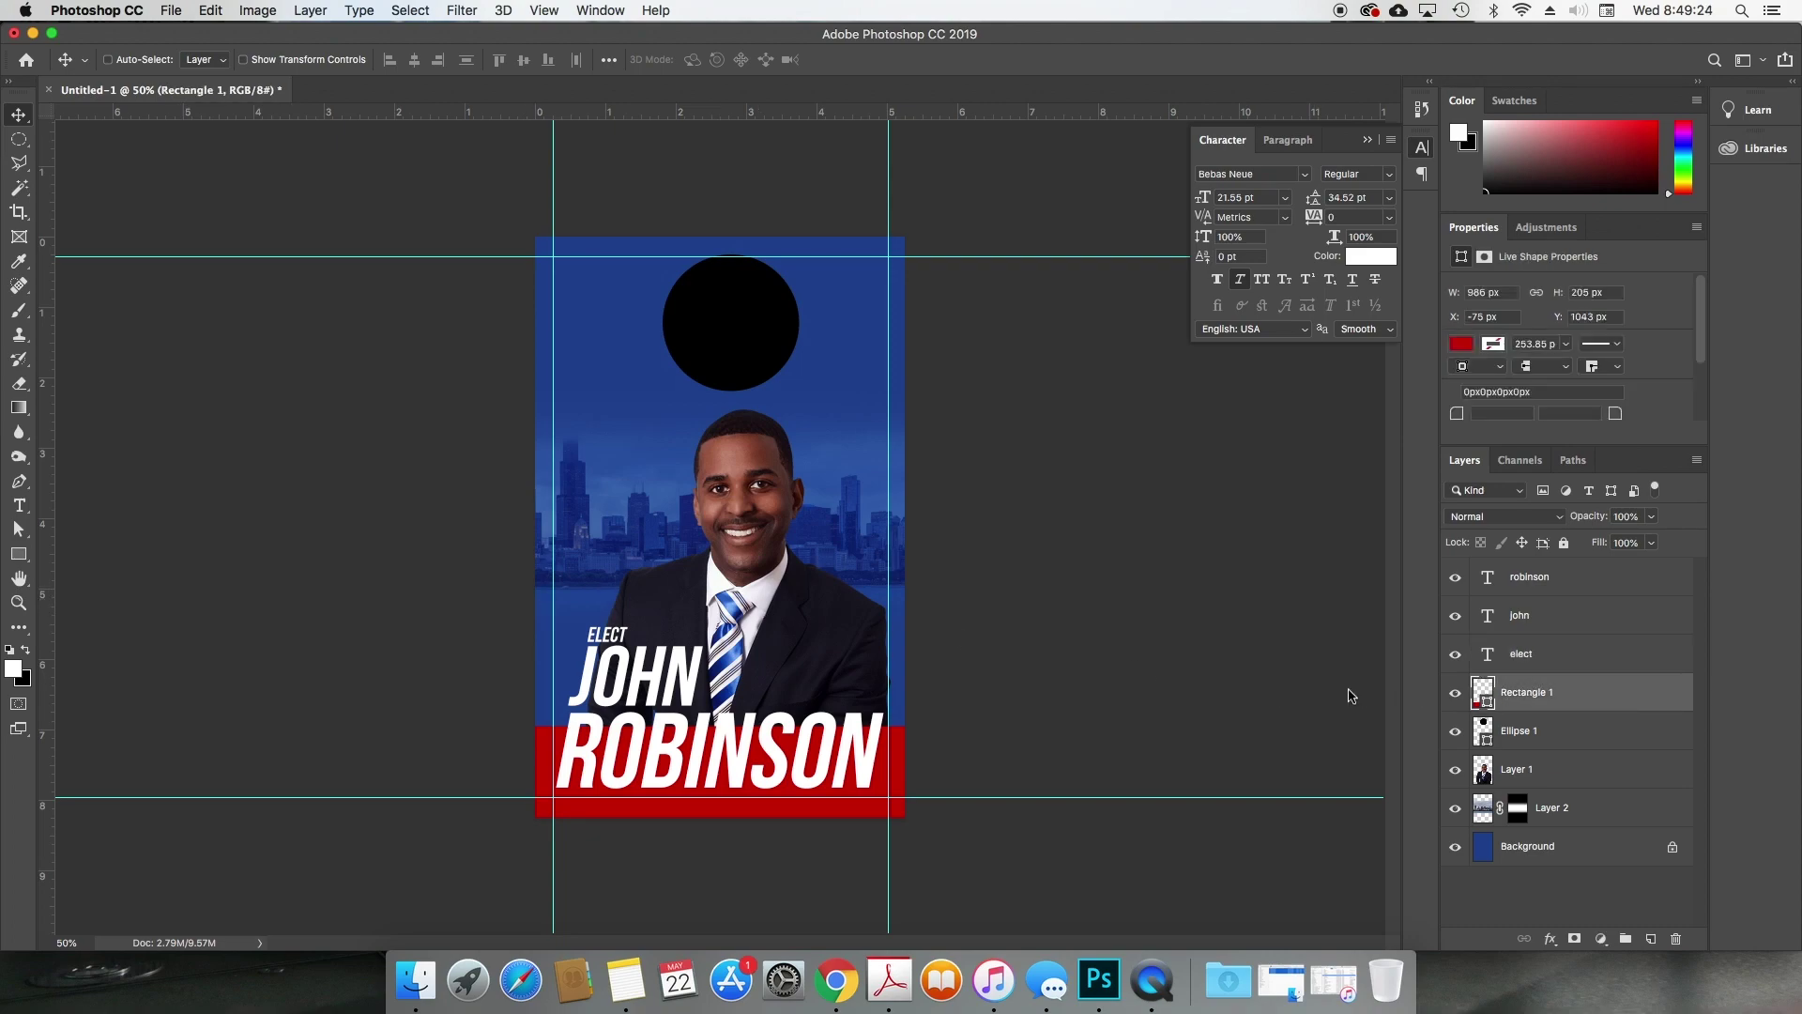
pyautogui.press('super+t')
pyautogui.moveTo(721, 713); pyautogui.dragTo(724, 699)
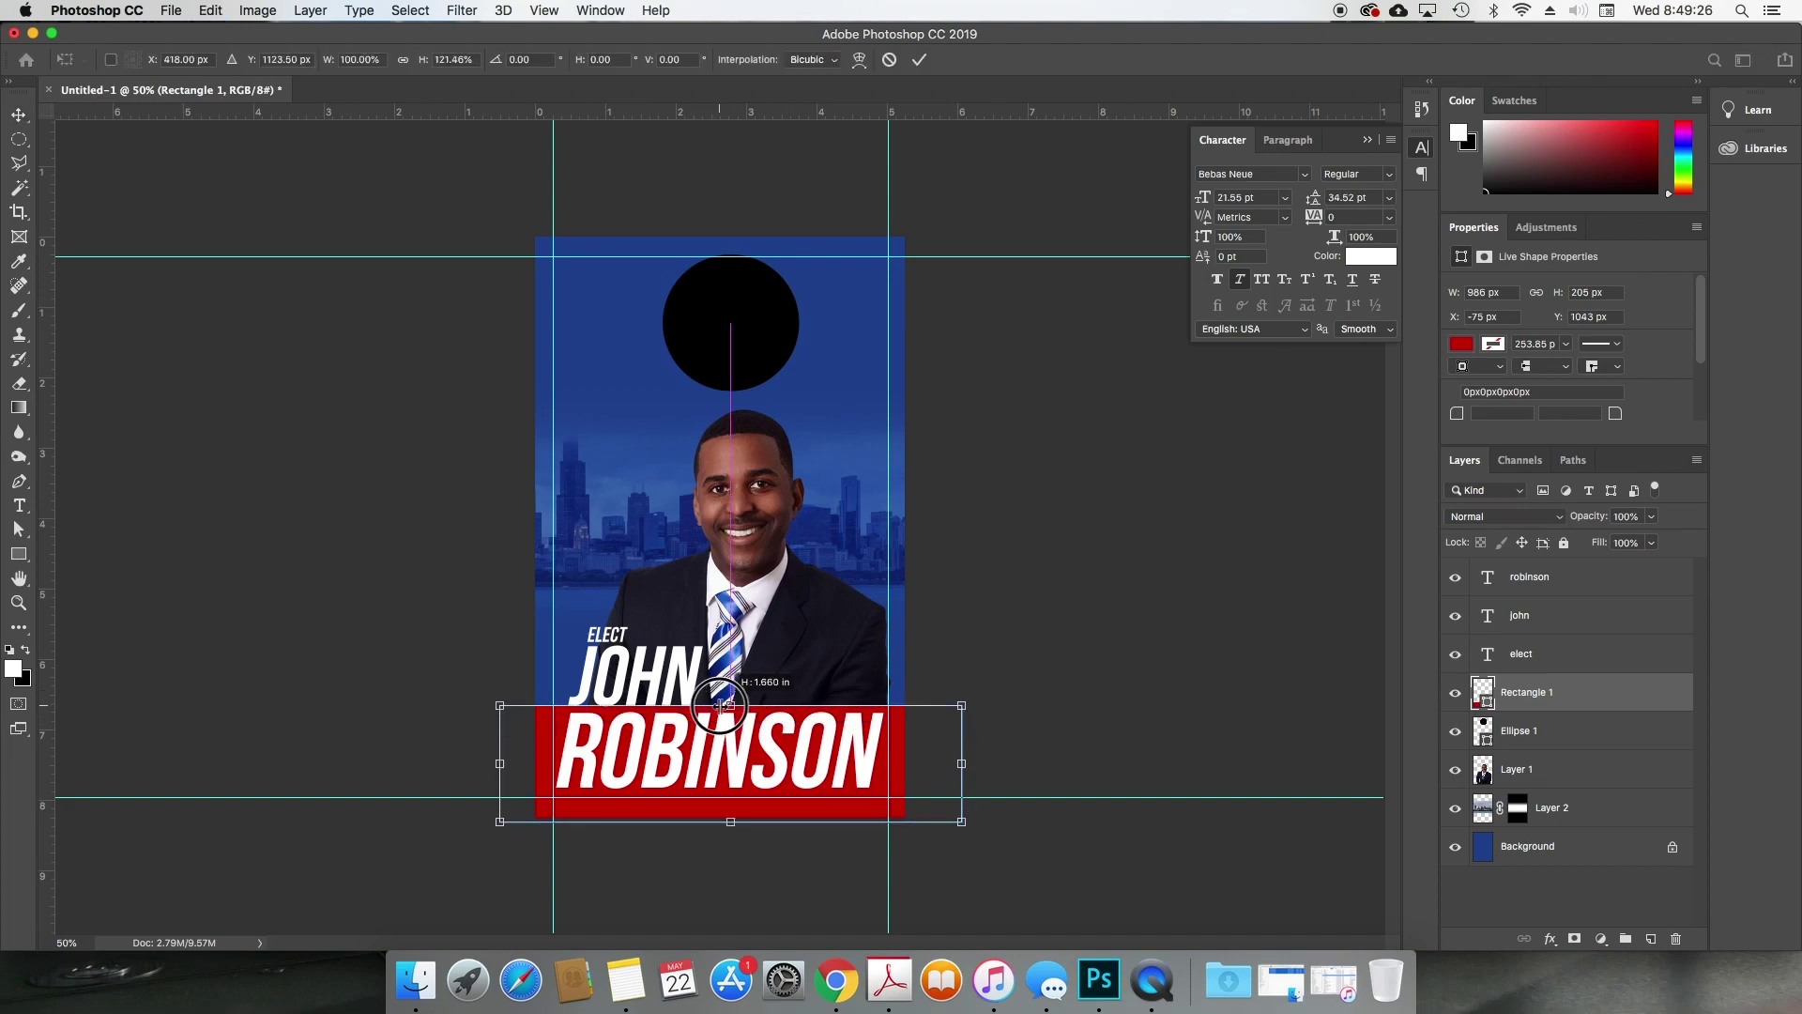
pyautogui.press('Return')
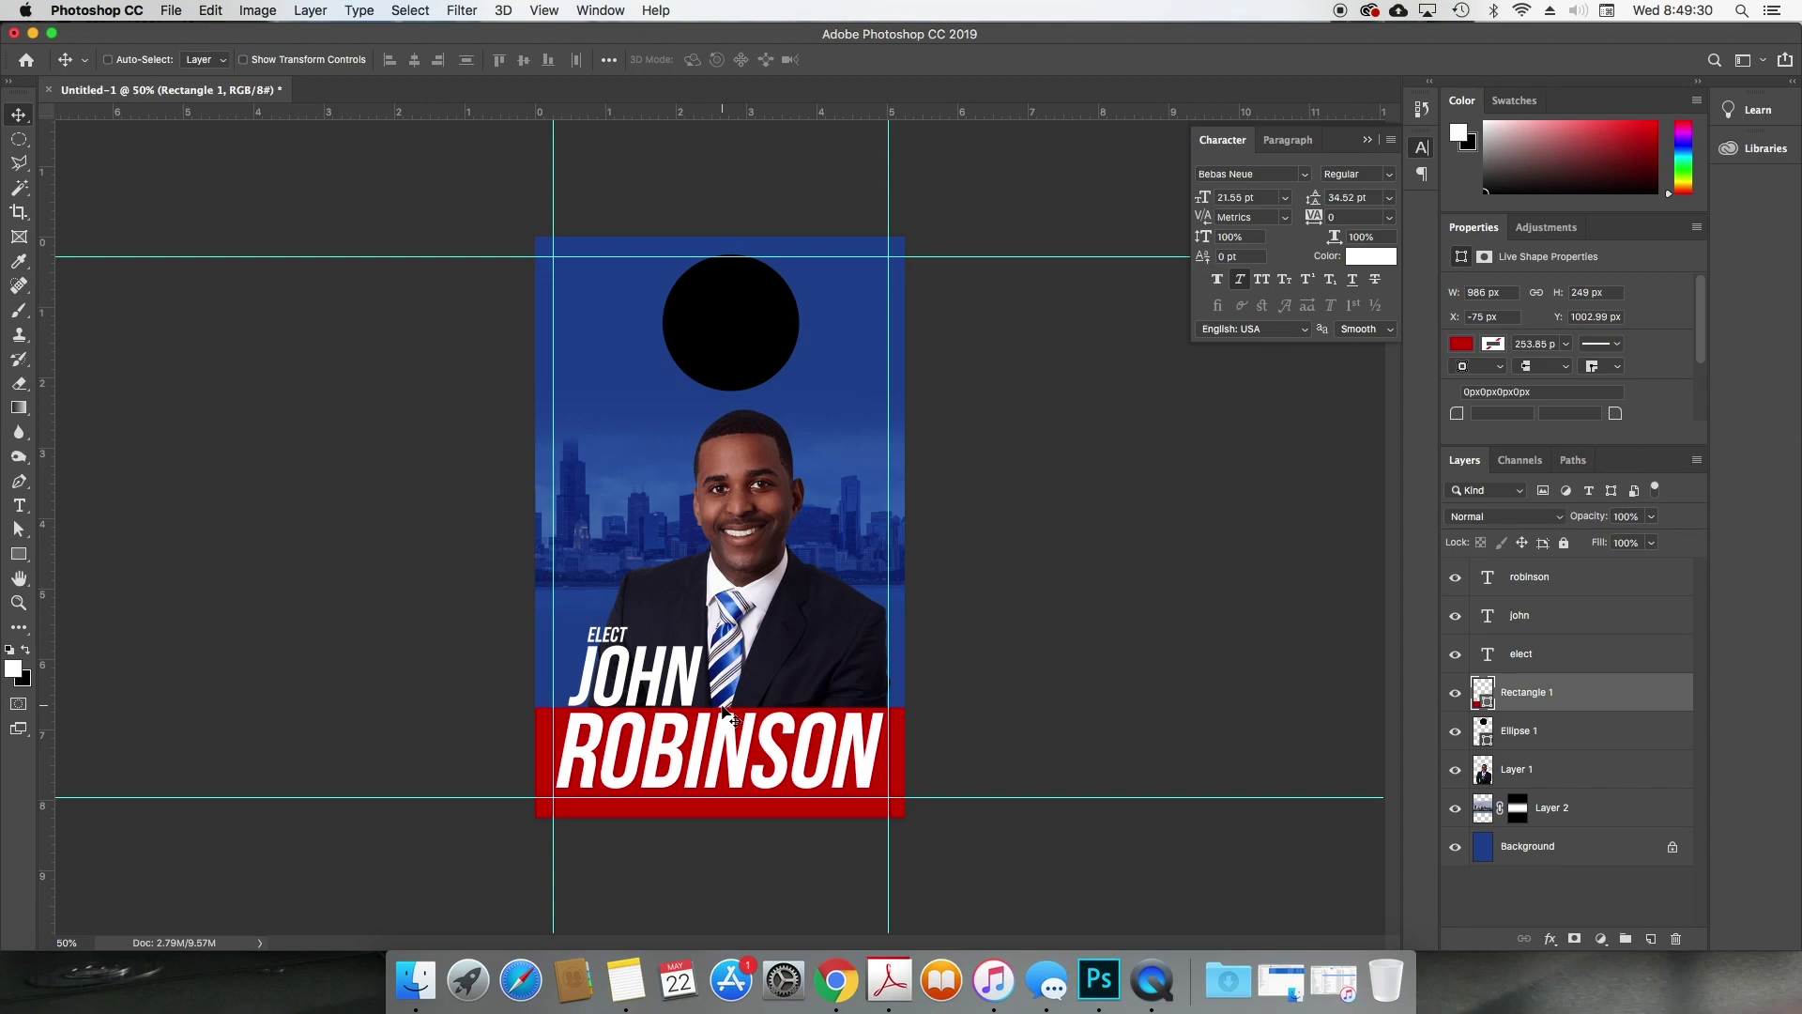
# Step: Enlarge ELECT to about double size, then shift ELECT and JOHN right above the band
pyautogui.keyDown('super'); pyautogui.click(645, 679); pyautogui.keyUp('super')
pyautogui.keyDown('super'); pyautogui.click(611, 639); pyautogui.keyUp('super')
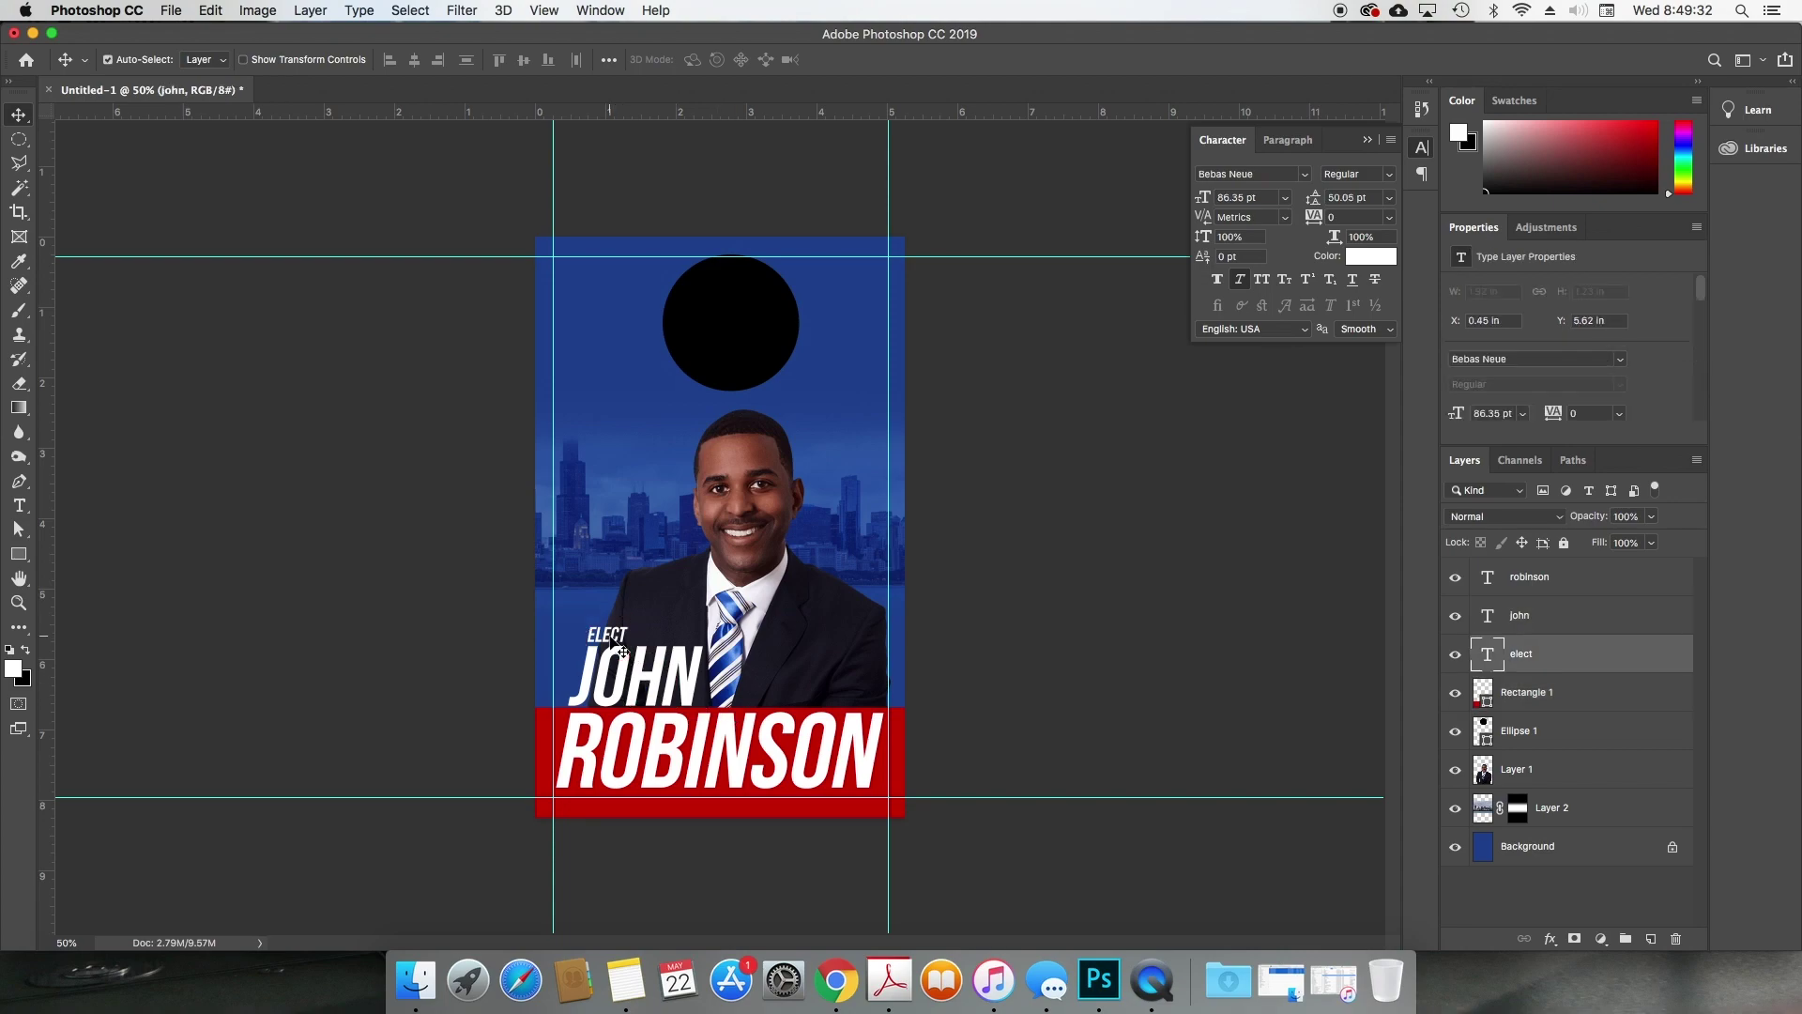
pyautogui.press('super+t')
pyautogui.moveTo(629, 622); pyautogui.dragTo(686, 614)
pyautogui.press('Return')
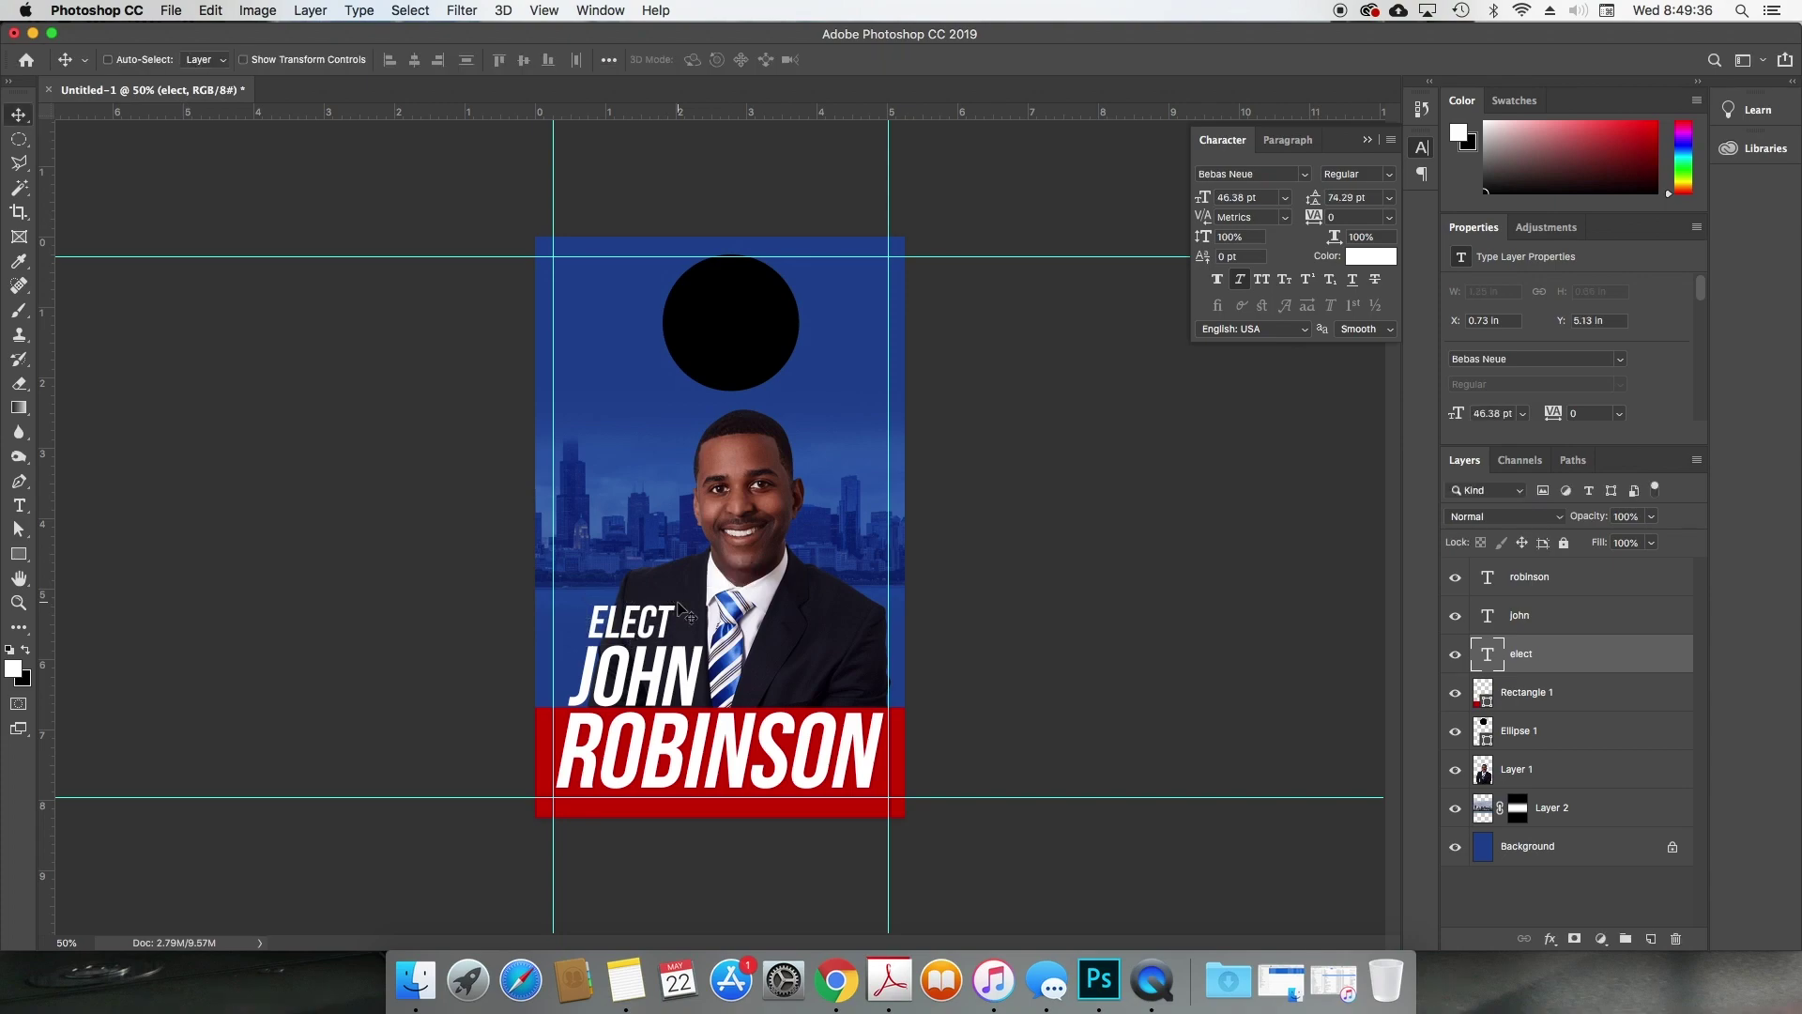
pyautogui.press('Down')
pyautogui.press('Down')
pyautogui.press('Down')
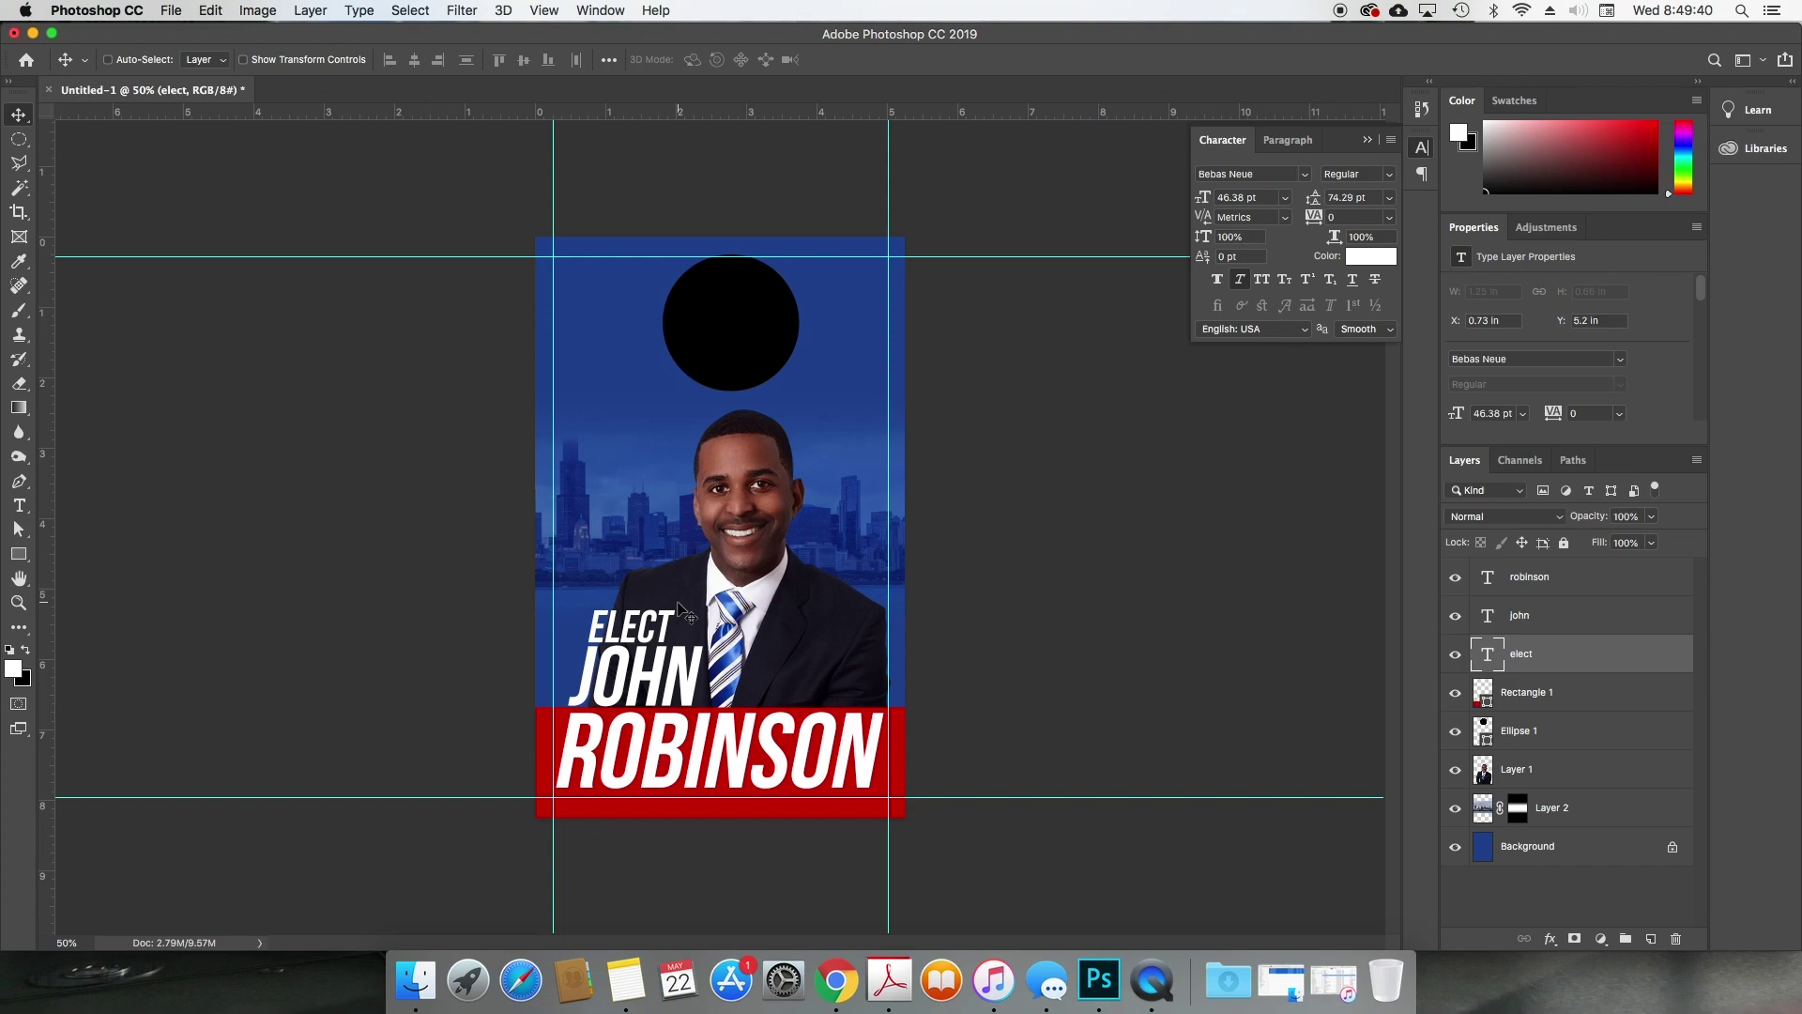
pyautogui.moveTo(662, 672); pyautogui.dragTo(836, 663)
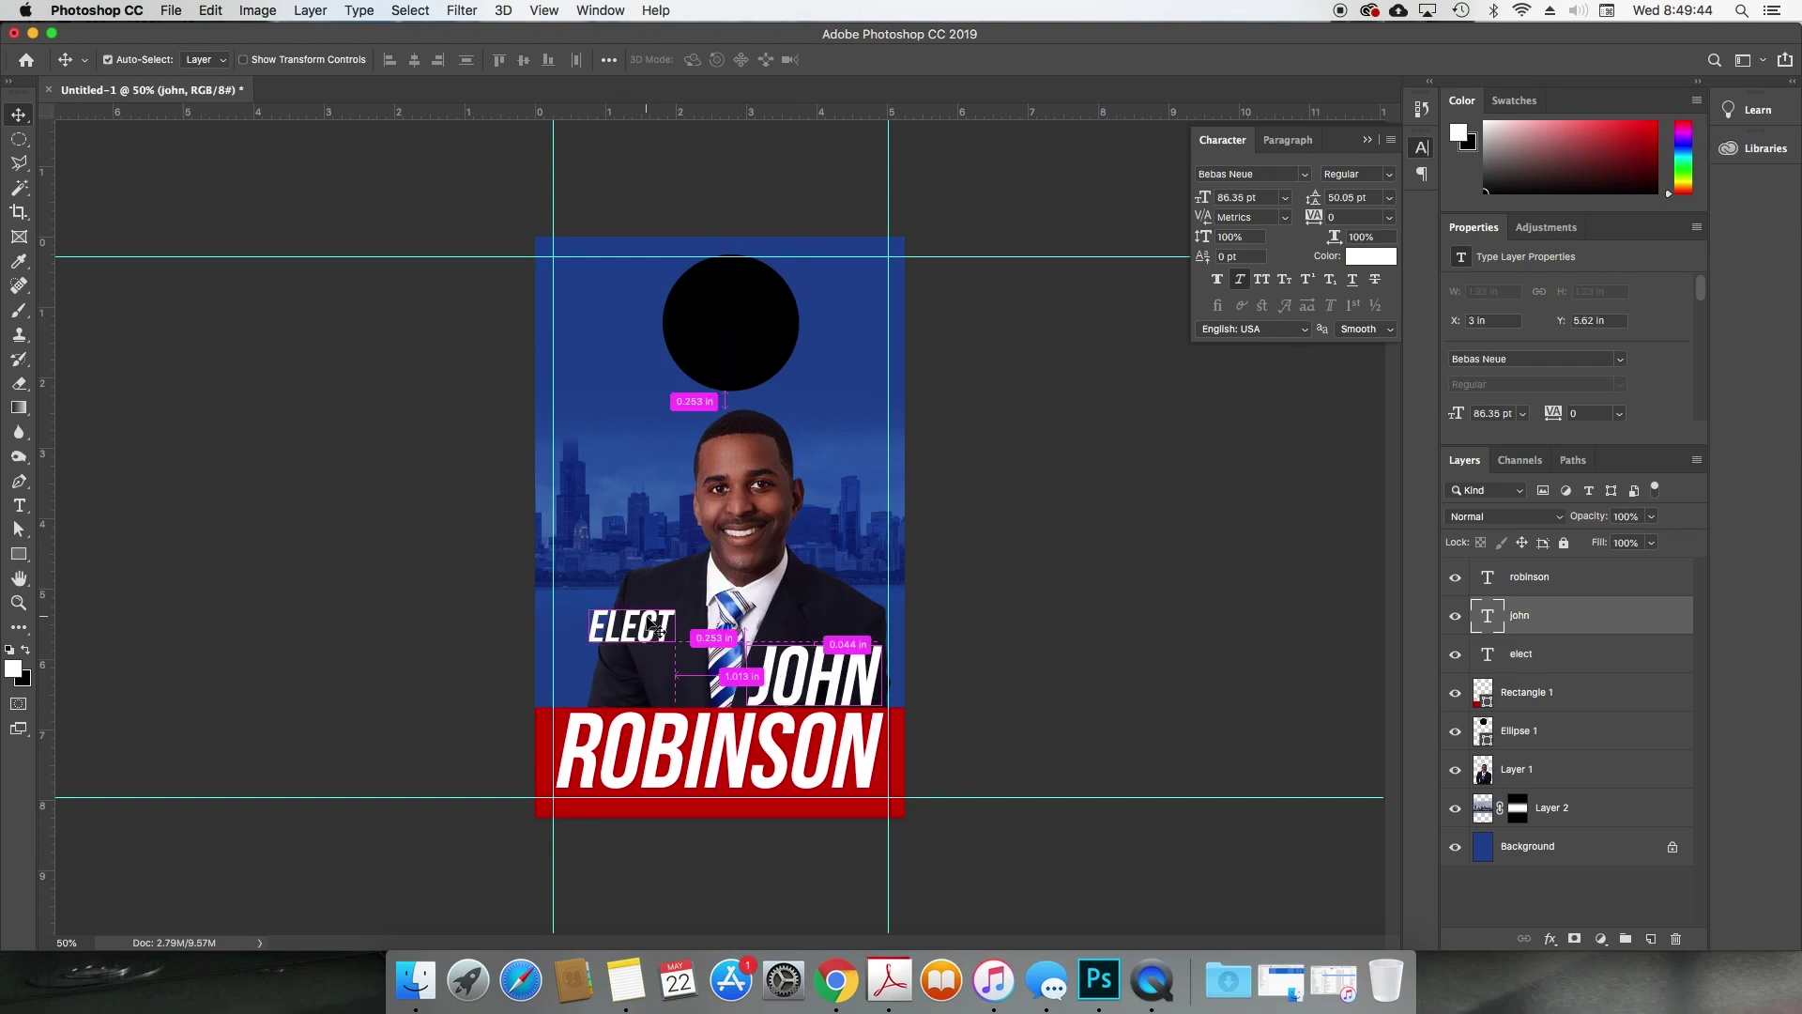
pyautogui.moveTo(655, 627); pyautogui.dragTo(793, 628)
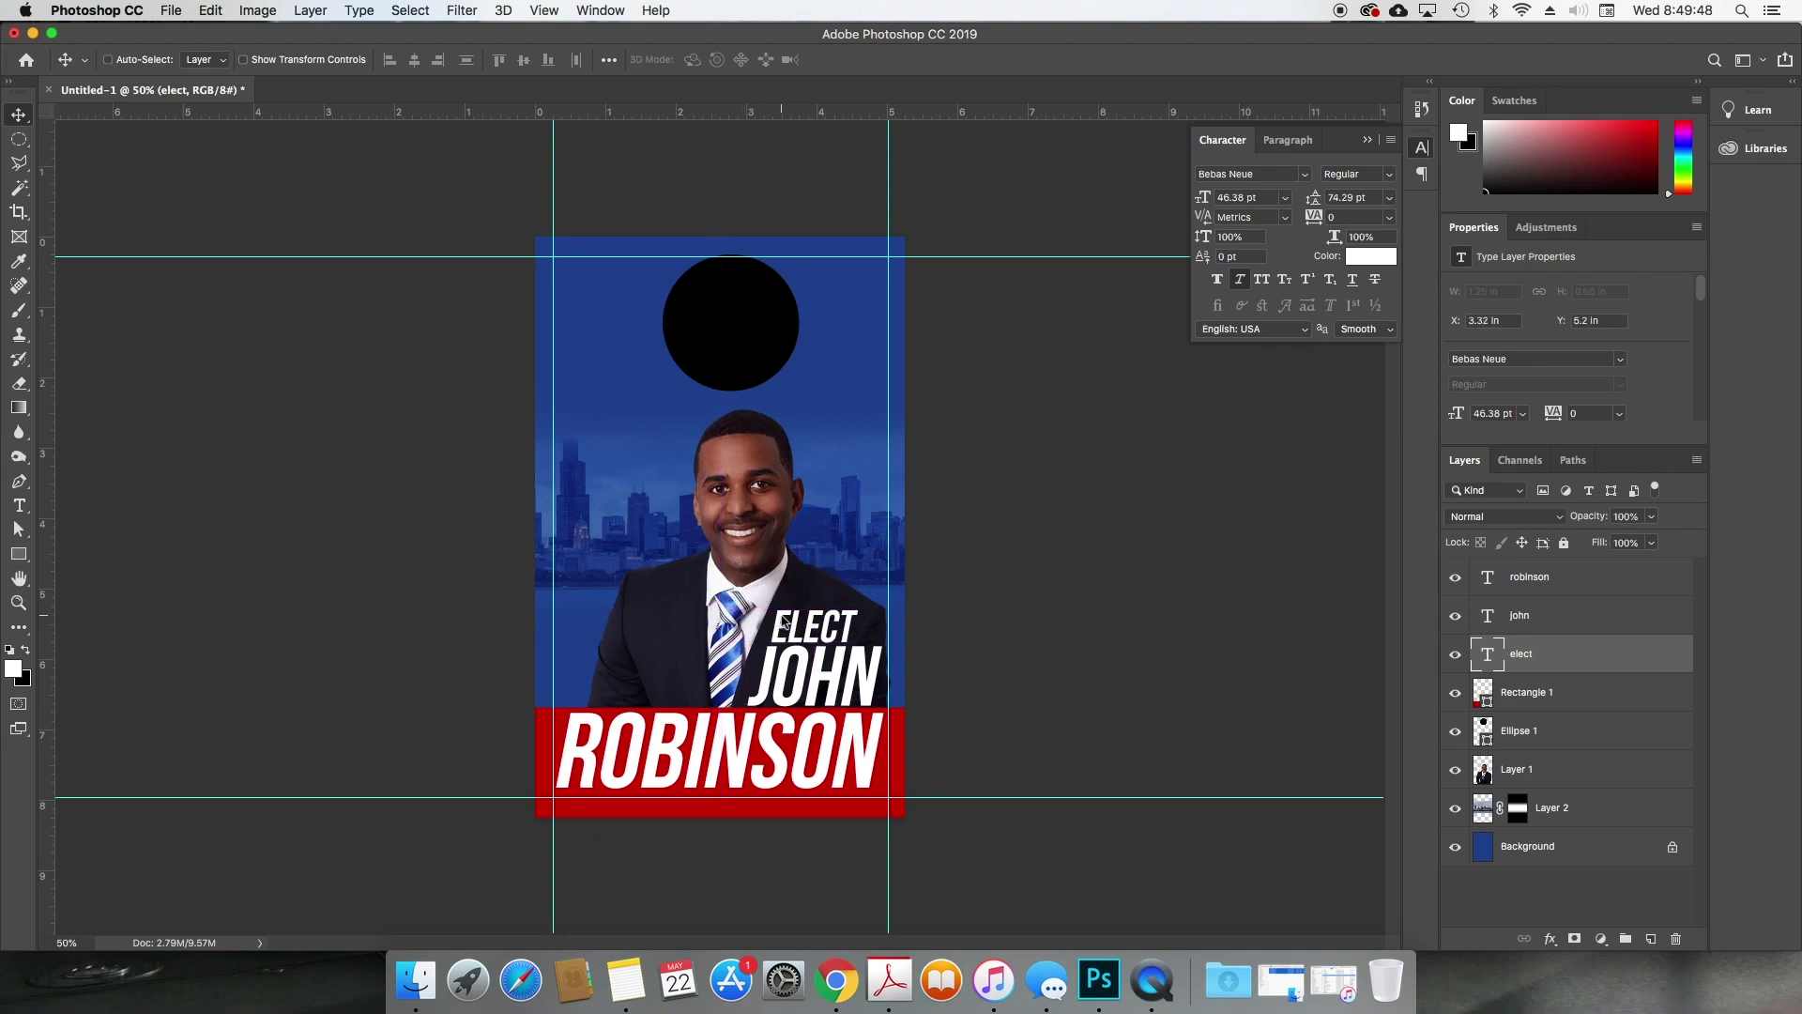
pyautogui.keyDown('super'); pyautogui.click(840, 751); pyautogui.keyUp('super')
pyautogui.keyDown('shift'); pyautogui.keyDown('super'); pyautogui.click(859, 690); pyautogui.keyUp('super'); pyautogui.keyUp('shift')
pyautogui.keyDown('shift'); pyautogui.keyDown('super'); pyautogui.click(831, 631); pyautogui.keyUp('super'); pyautogui.keyUp('shift')
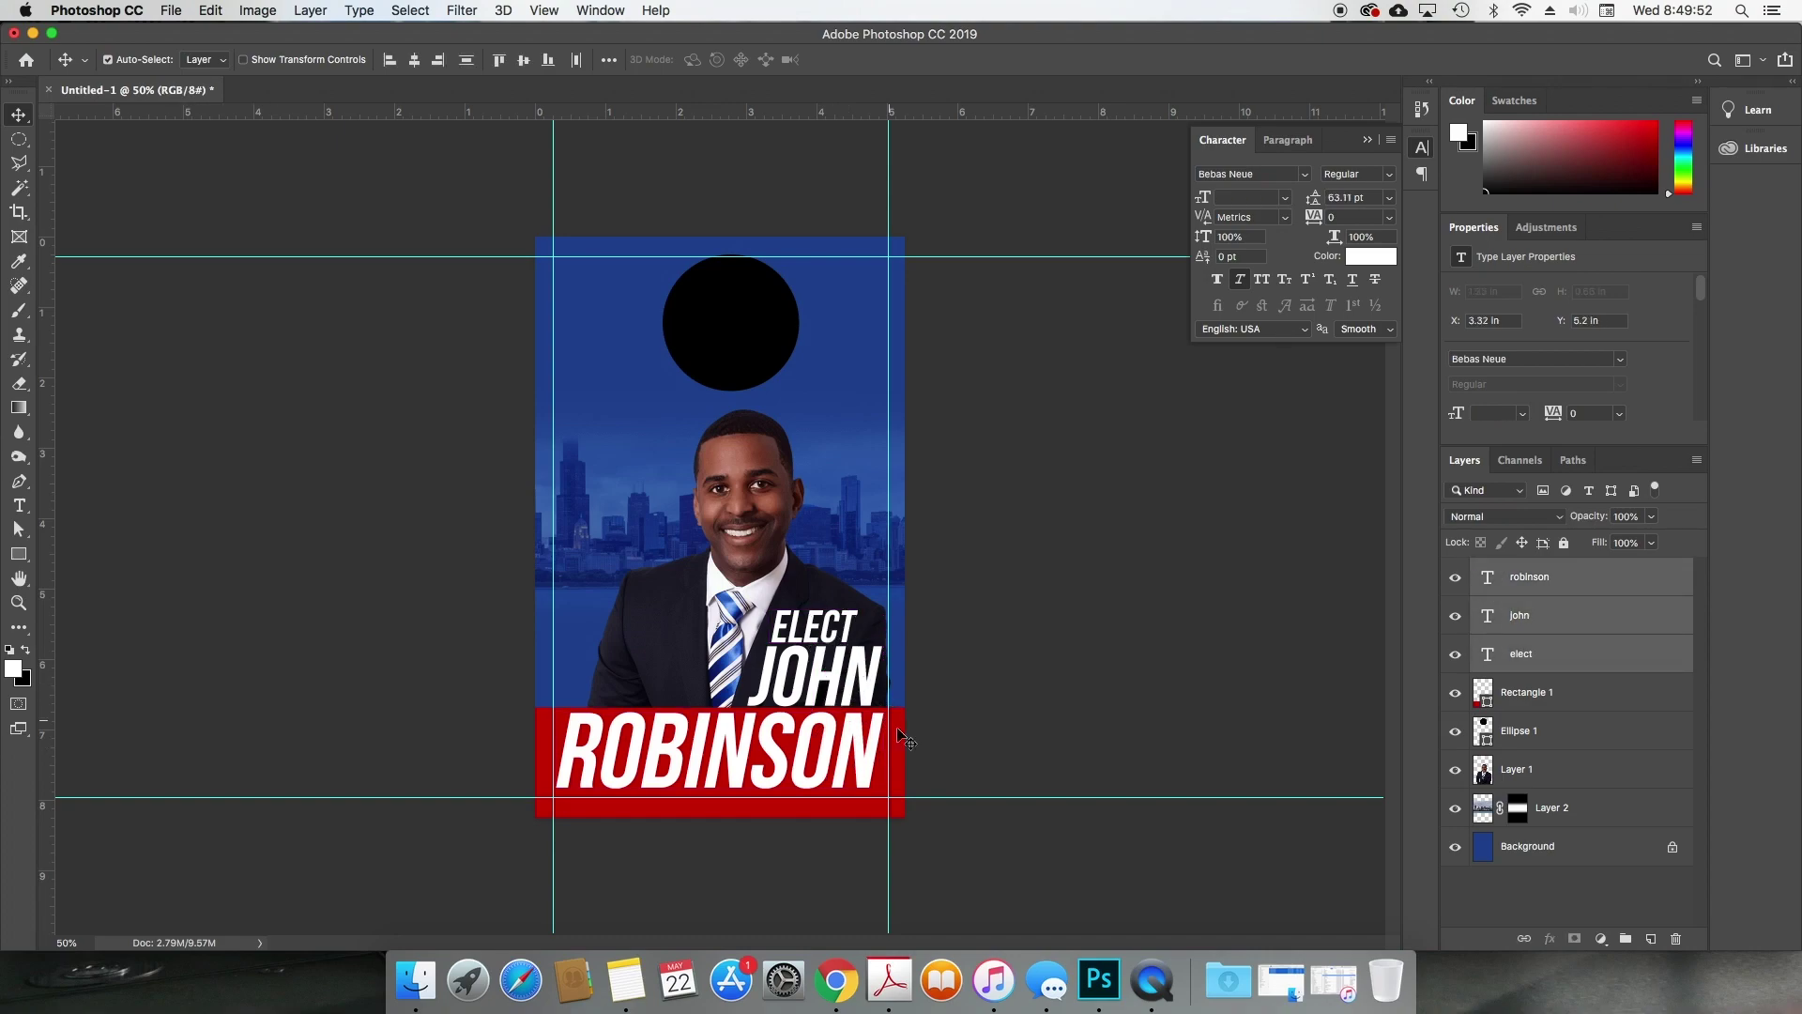
pyautogui.keyDown('shift'); pyautogui.keyDown('super'); pyautogui.click(902, 737); pyautogui.keyUp('super'); pyautogui.keyUp('shift')
pyautogui.moveTo(891, 757); pyautogui.dragTo(916, 708)
pyautogui.press('super+z')
pyautogui.hotkey('shift', 'Down')
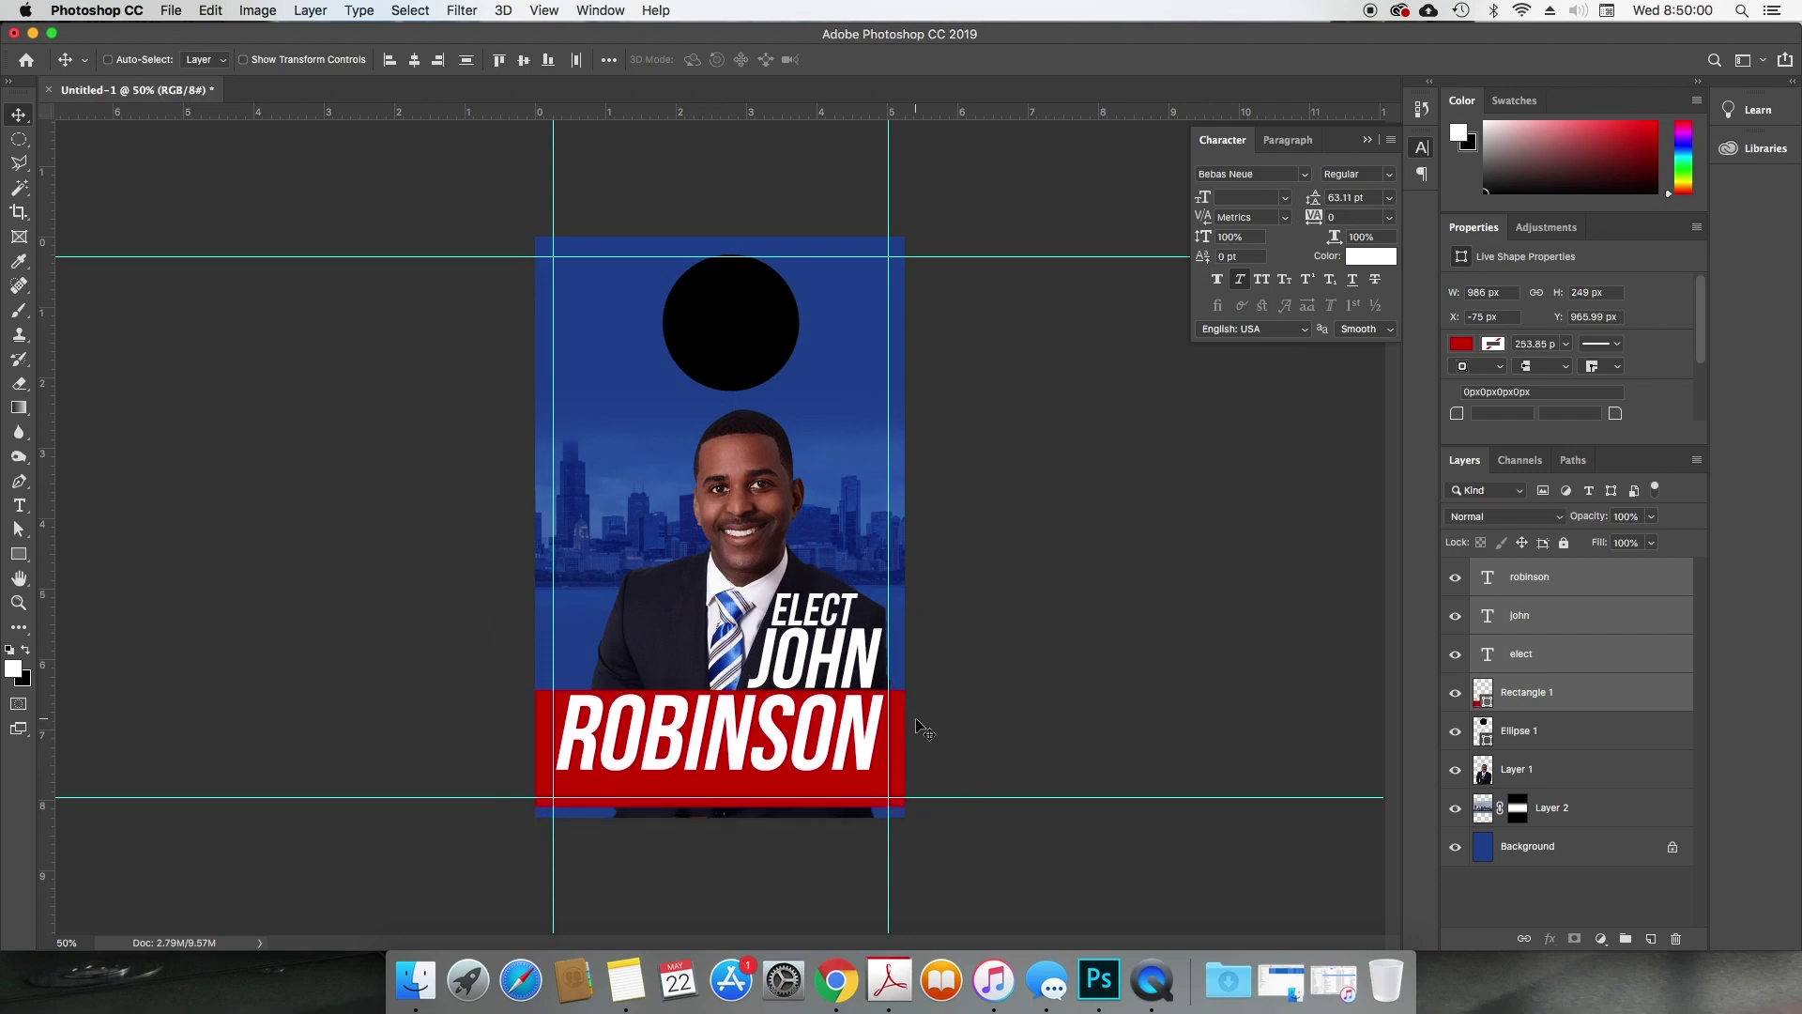
# Step: Extend the red band to the page bottom and place a copy of ELECT below ROBINSON
pyautogui.click(925, 730)
pyautogui.hotkey('ctrl', 't')
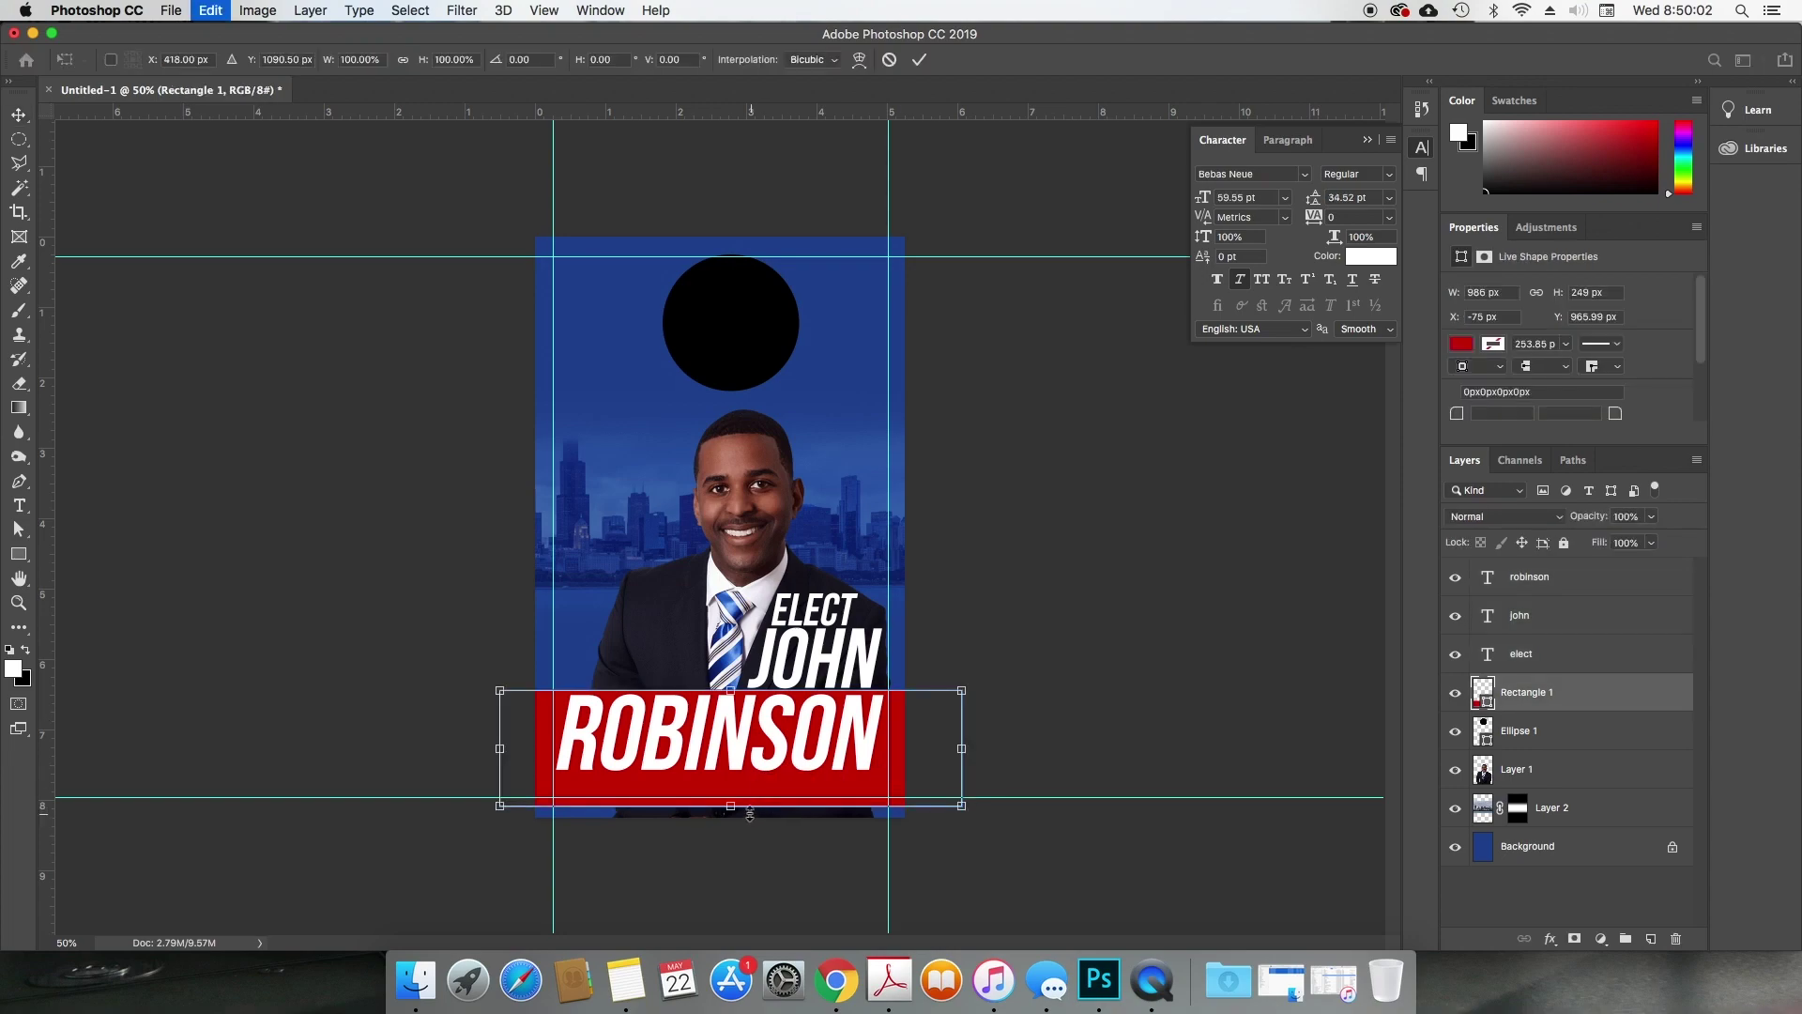
pyautogui.moveTo(748, 813)
pyautogui.mouseDown()
pyautogui.moveTo(748, 831)
pyautogui.moveTo(745, 805)
pyautogui.mouseUp()
pyautogui.press('Return')
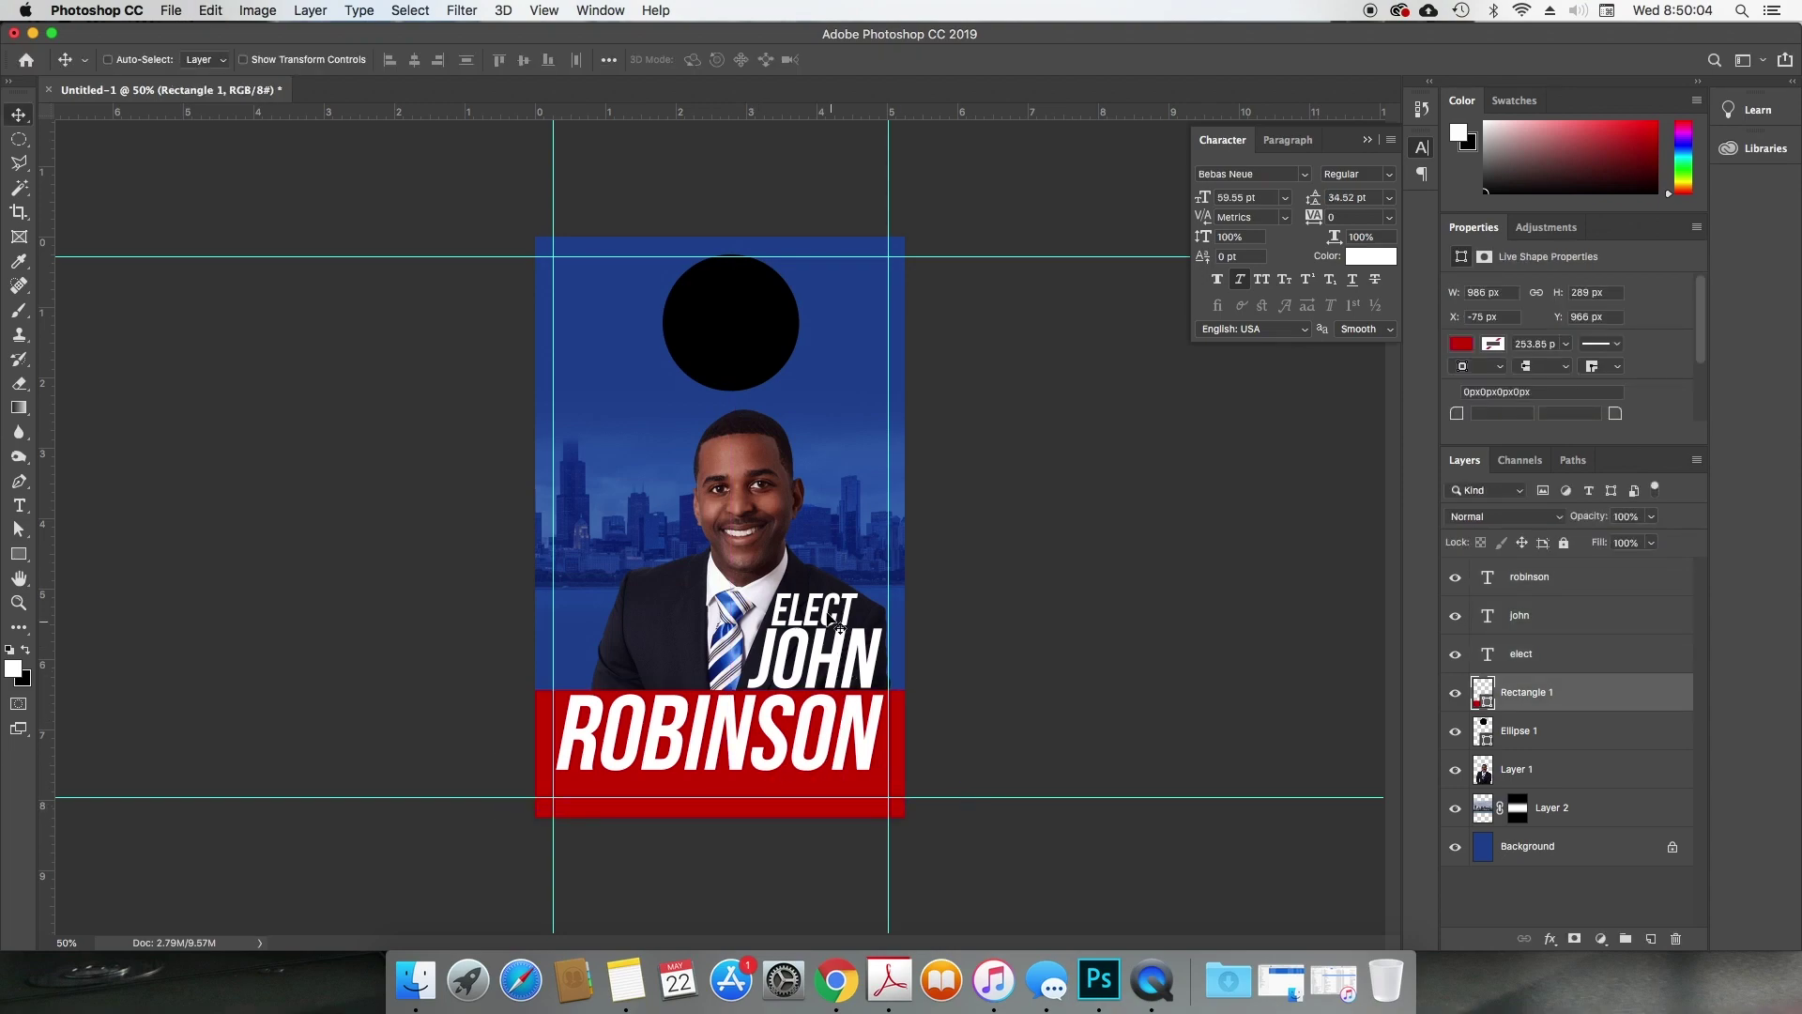
pyautogui.keyDown('ctrl'); pyautogui.click(832, 615); pyautogui.keyUp('ctrl')
pyautogui.moveTo(832, 615); pyautogui.dragTo(734, 796)
# Step: Retype the copy as 'FOR SENATOR' at 24.38 pt with tracking 60
pyautogui.doubleClick(734, 796)
pyautogui.write('FOR SENATOR')
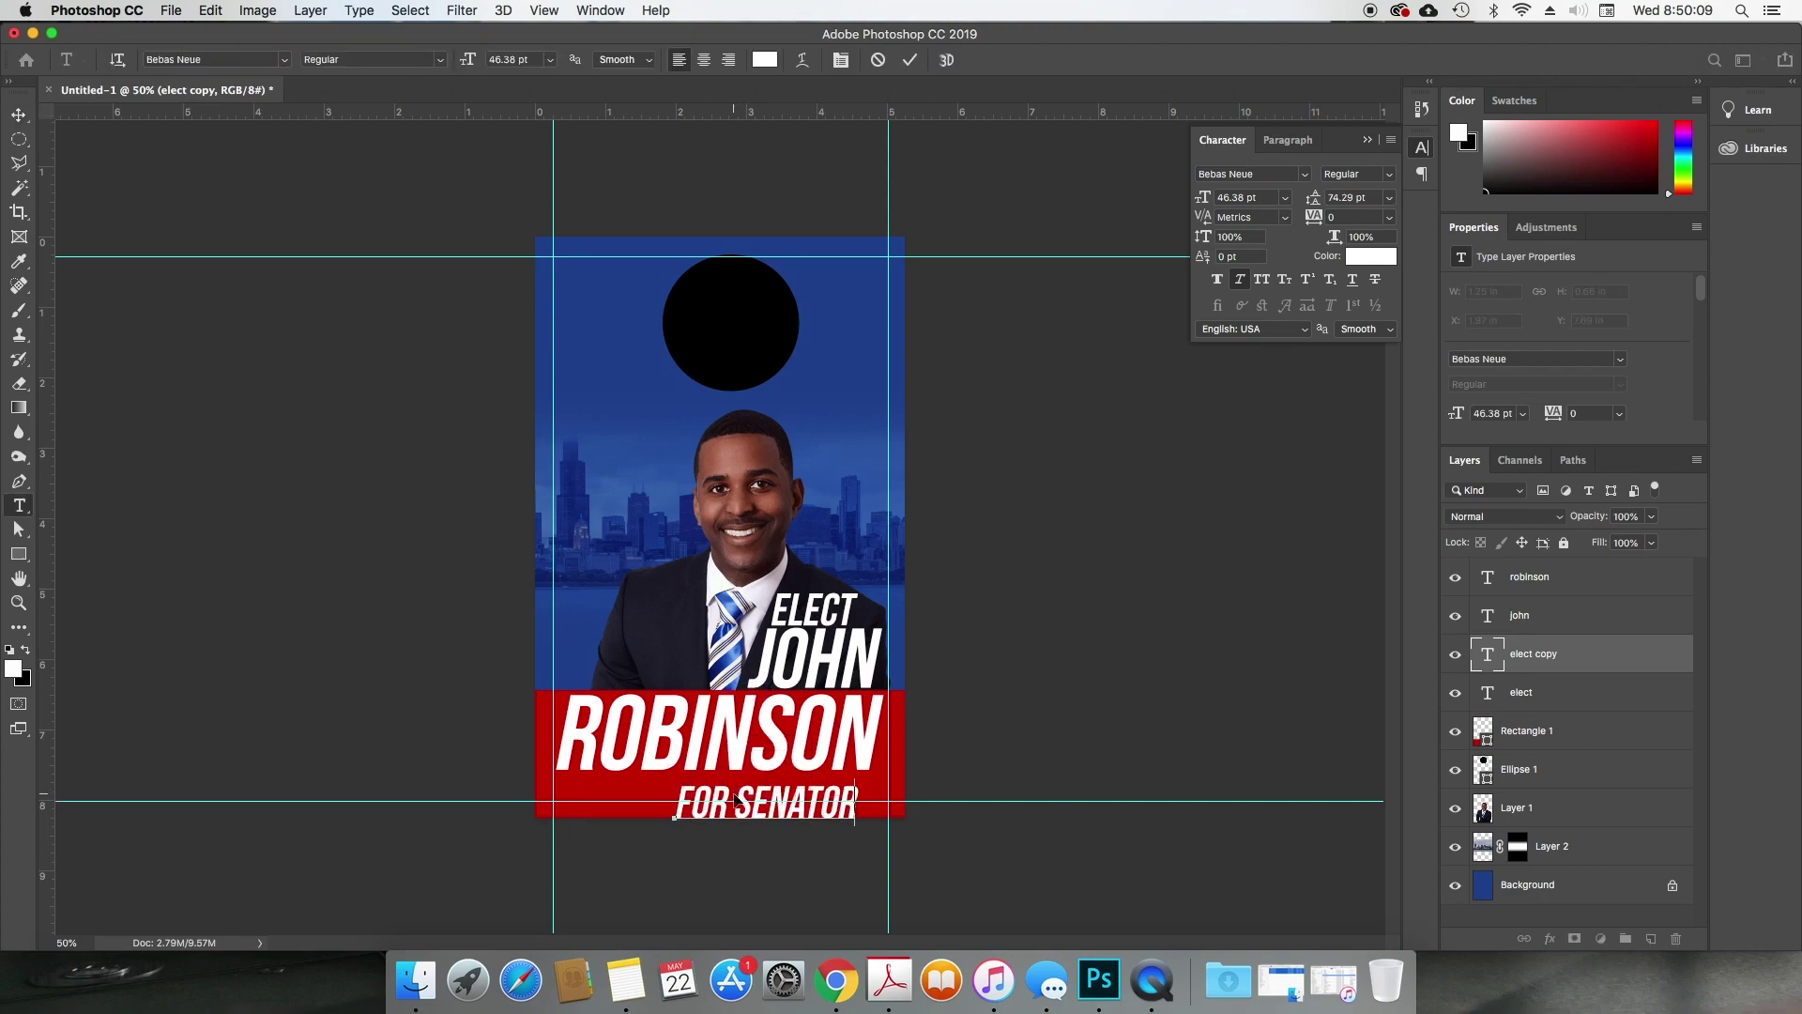
pyautogui.press('super+a')
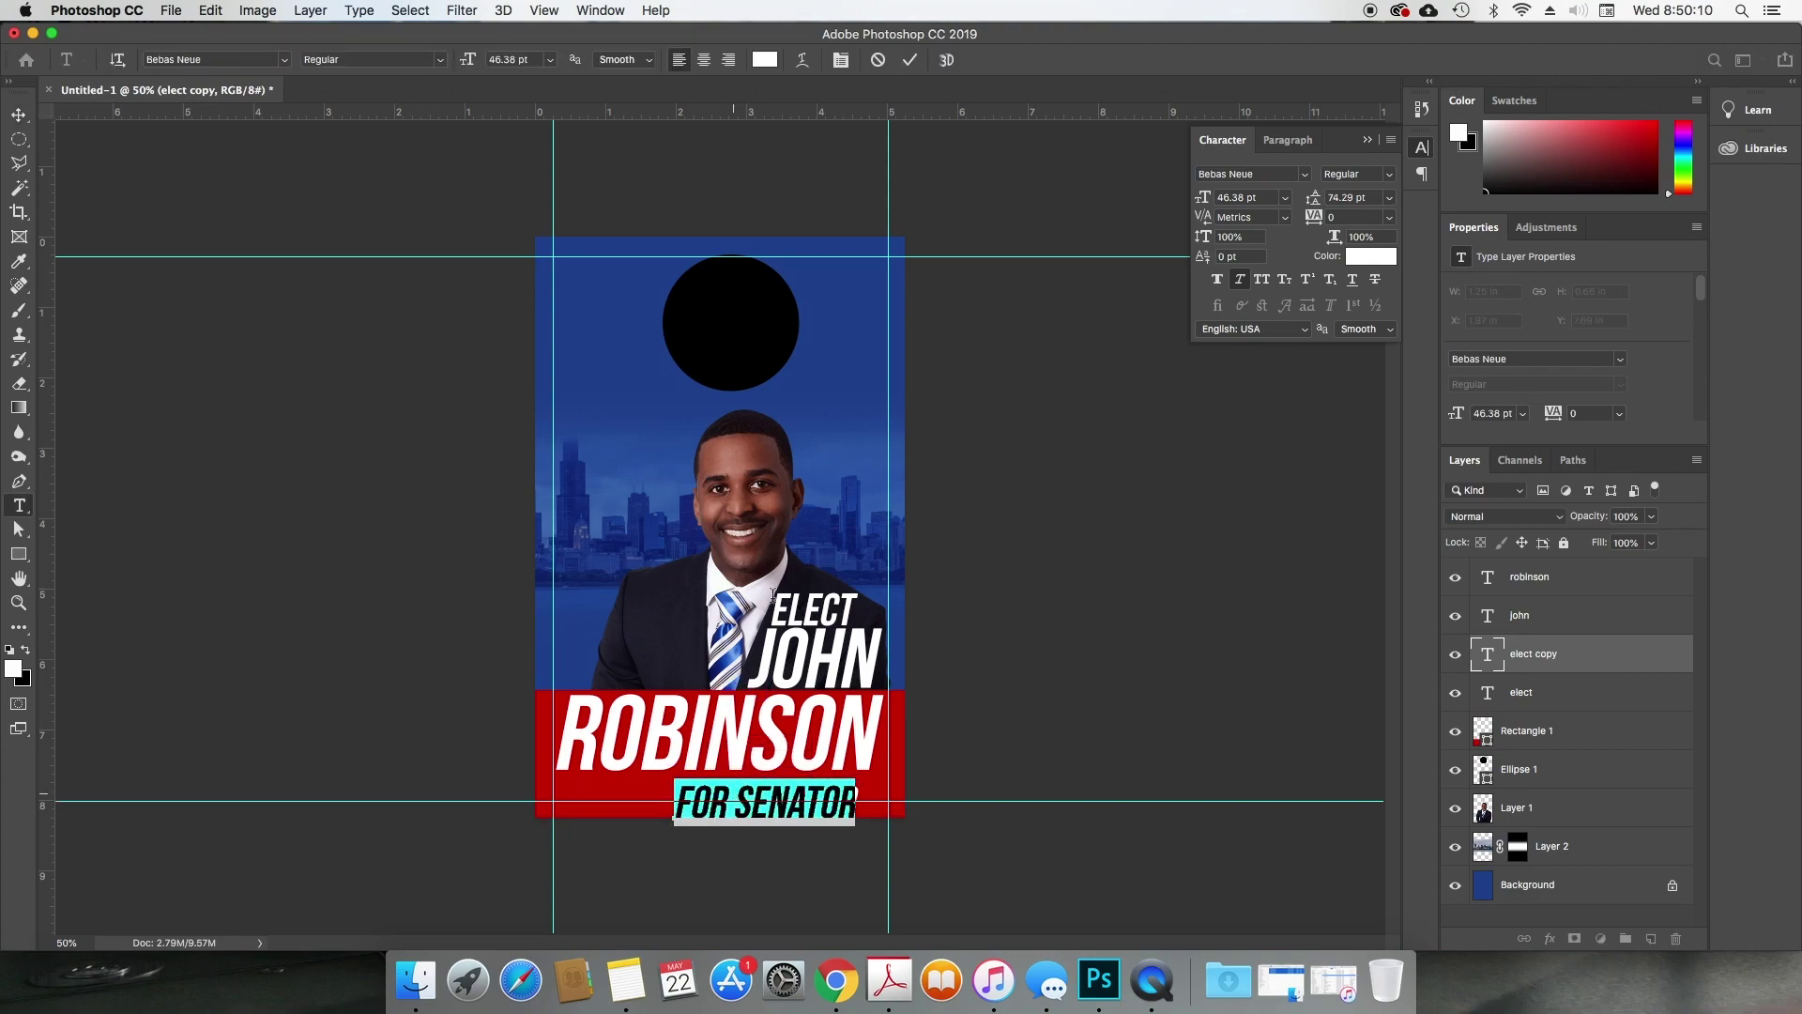
pyautogui.moveTo(1203, 199); pyautogui.dragTo(1184, 199)
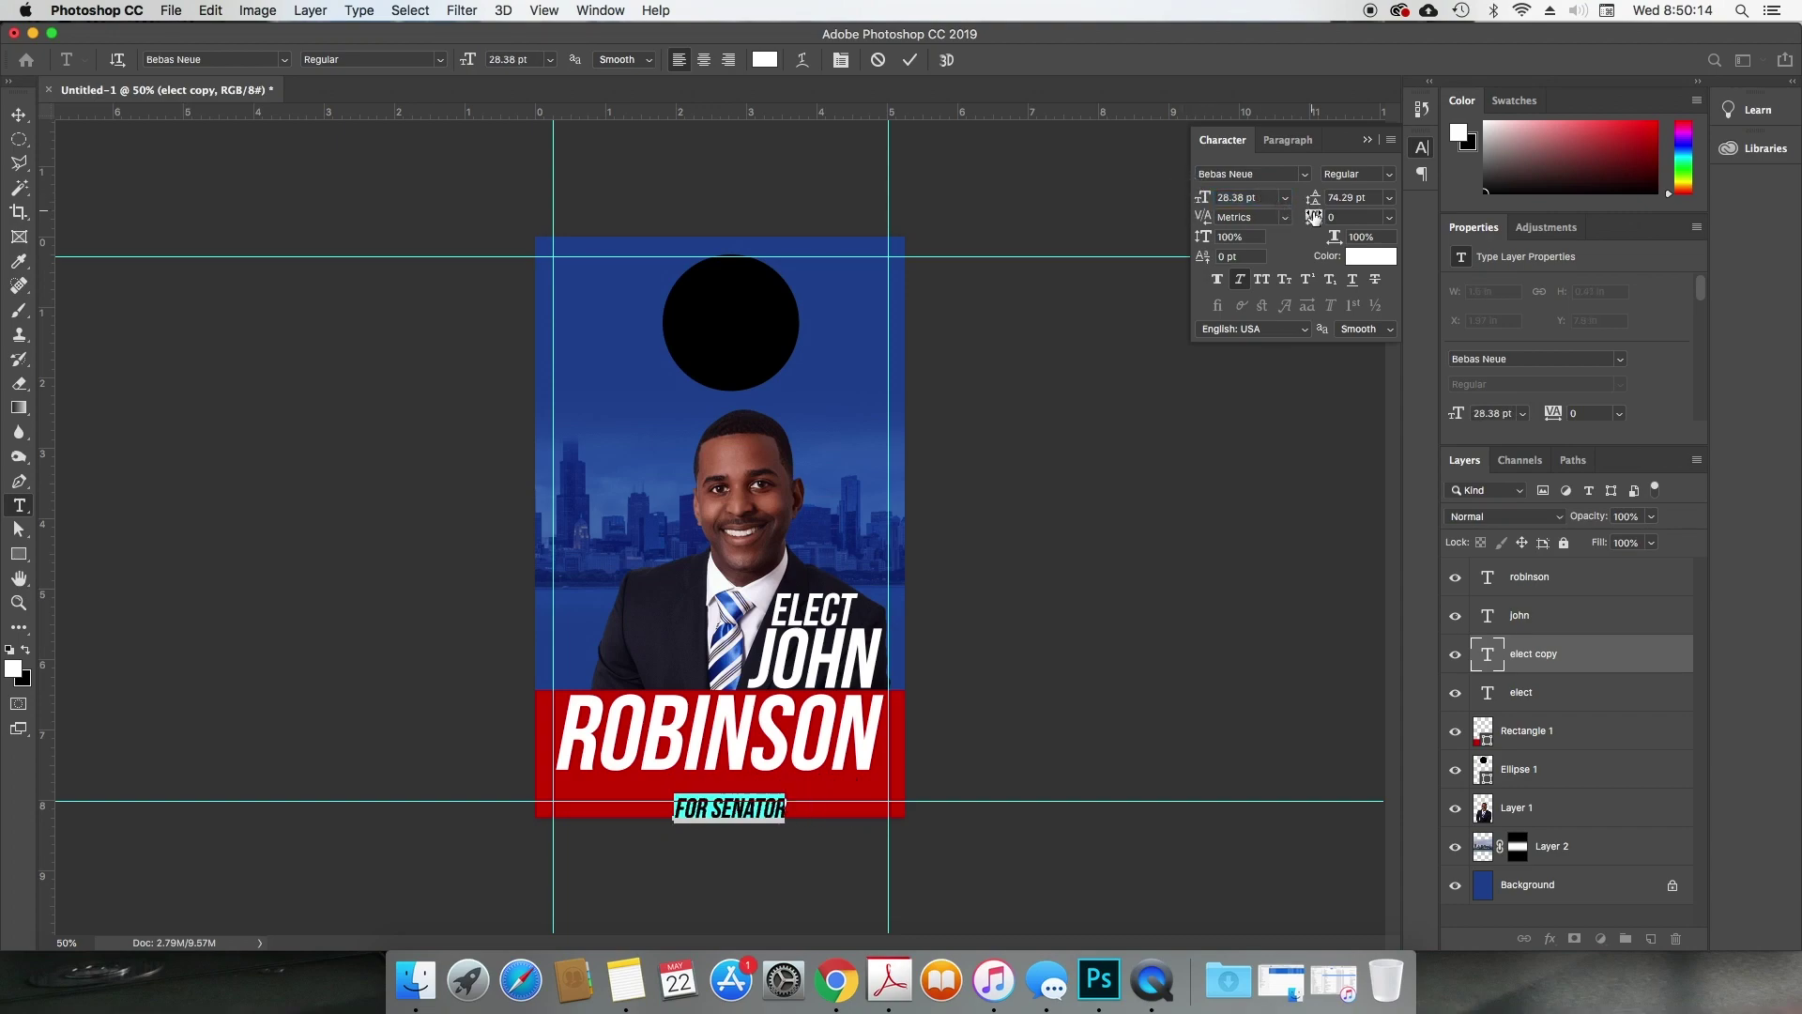
pyautogui.moveTo(1313, 217); pyautogui.dragTo(1369, 217)
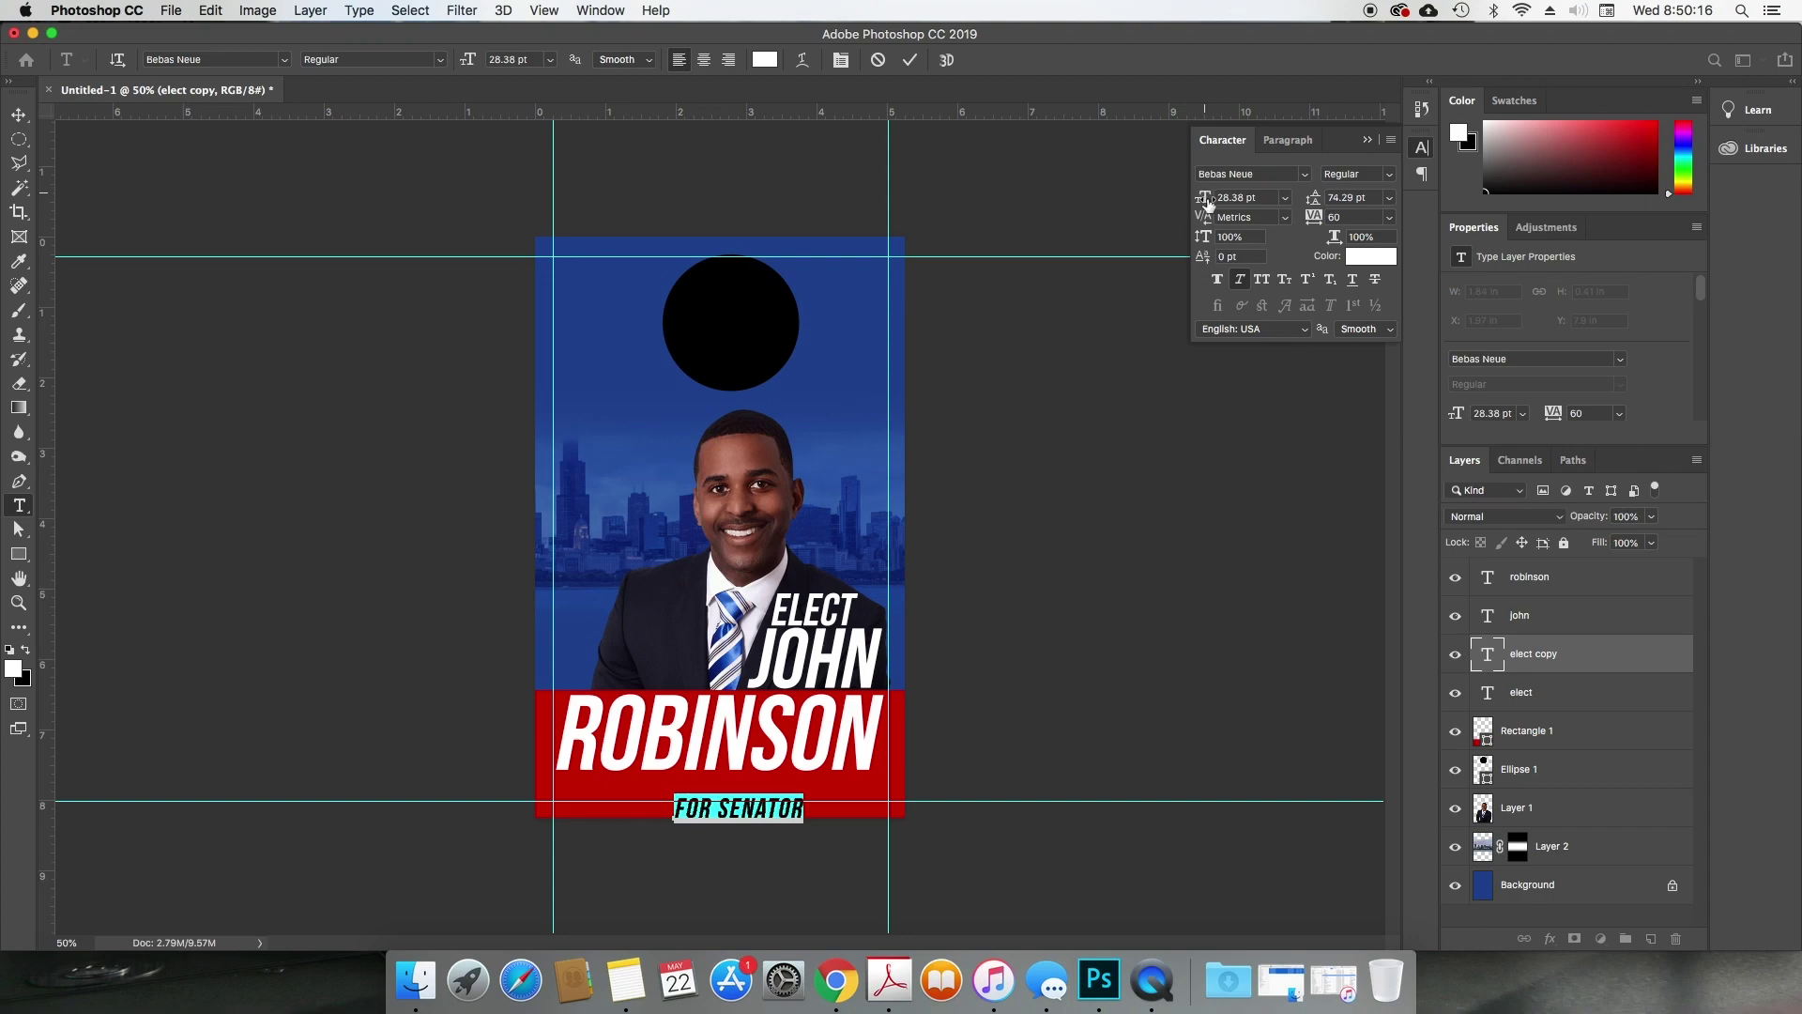
pyautogui.moveTo(1207, 201); pyautogui.dragTo(1204, 201)
pyautogui.press('super+Return')
# Step: Nudge FOR SENATOR up and left until it is centred under ROBINSON
pyautogui.press('v')
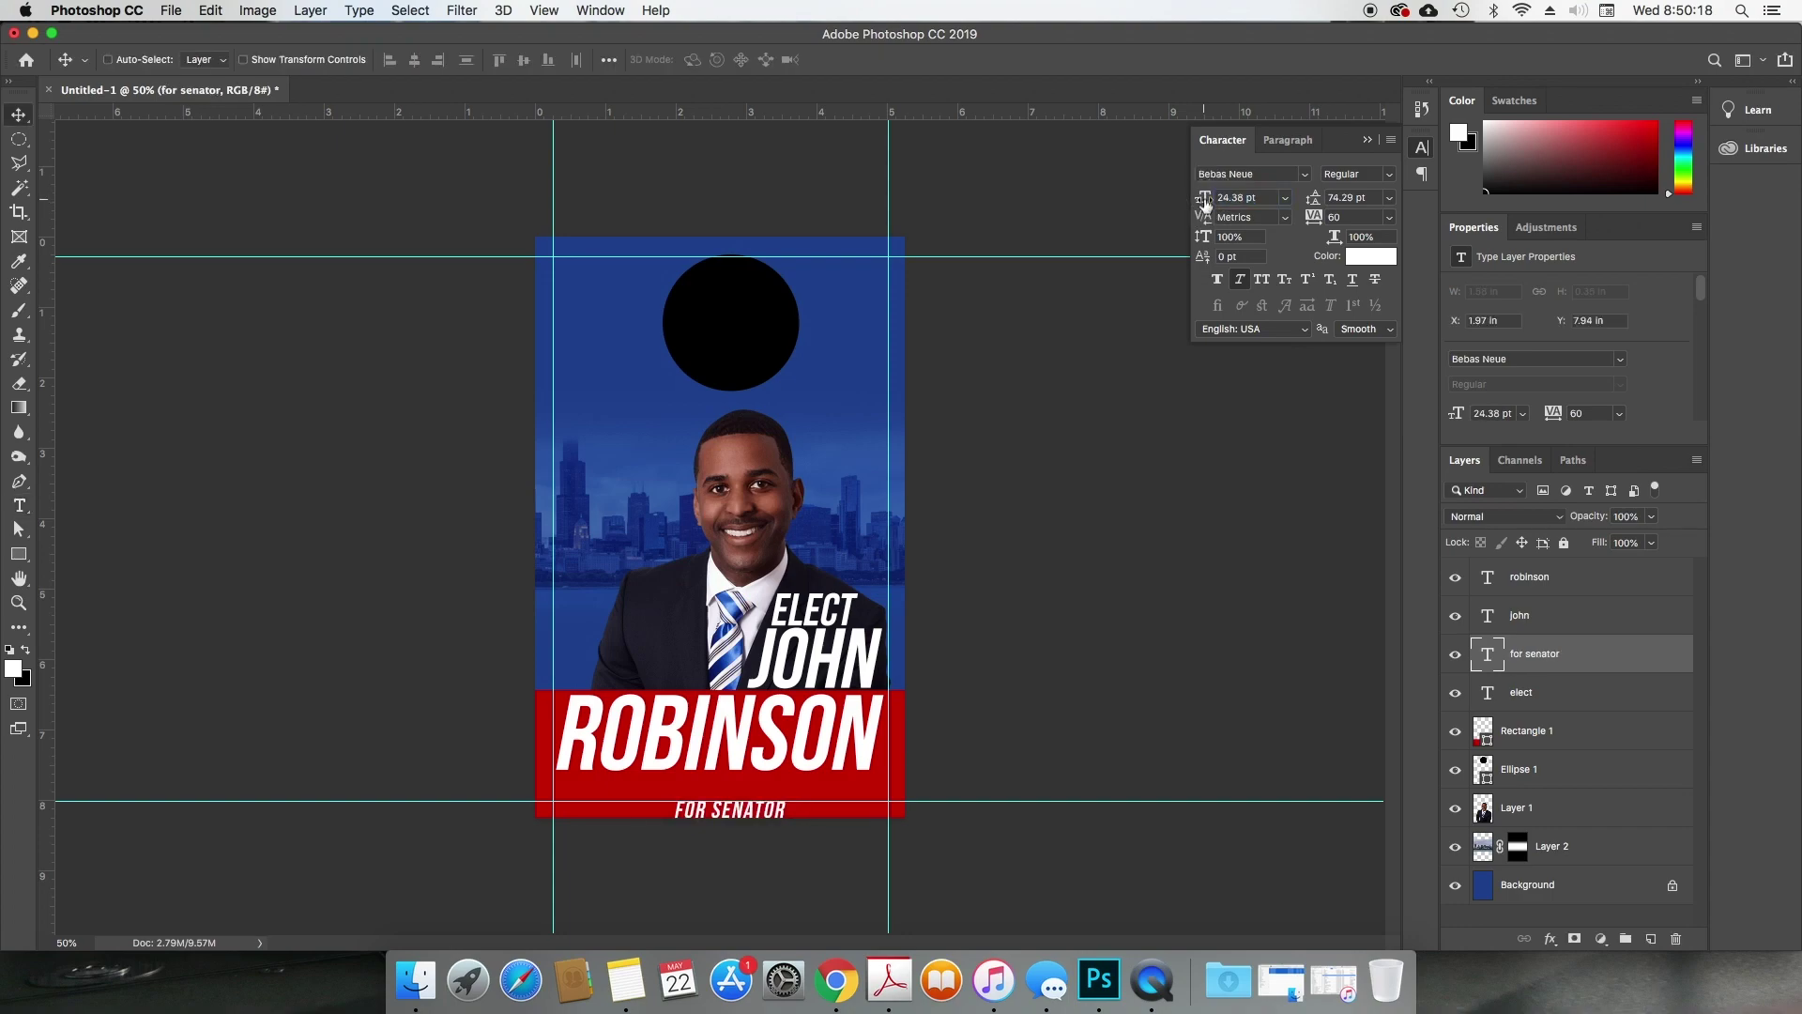
pyautogui.hotkey('shift', 'Up')
pyautogui.hotkey('shift', 'Up')
pyautogui.hotkey('shift', 'Up')
pyautogui.hotkey('shift', 'Up')
pyautogui.hotkey('shift', 'Up')
pyautogui.hotkey('shift', 'Left')
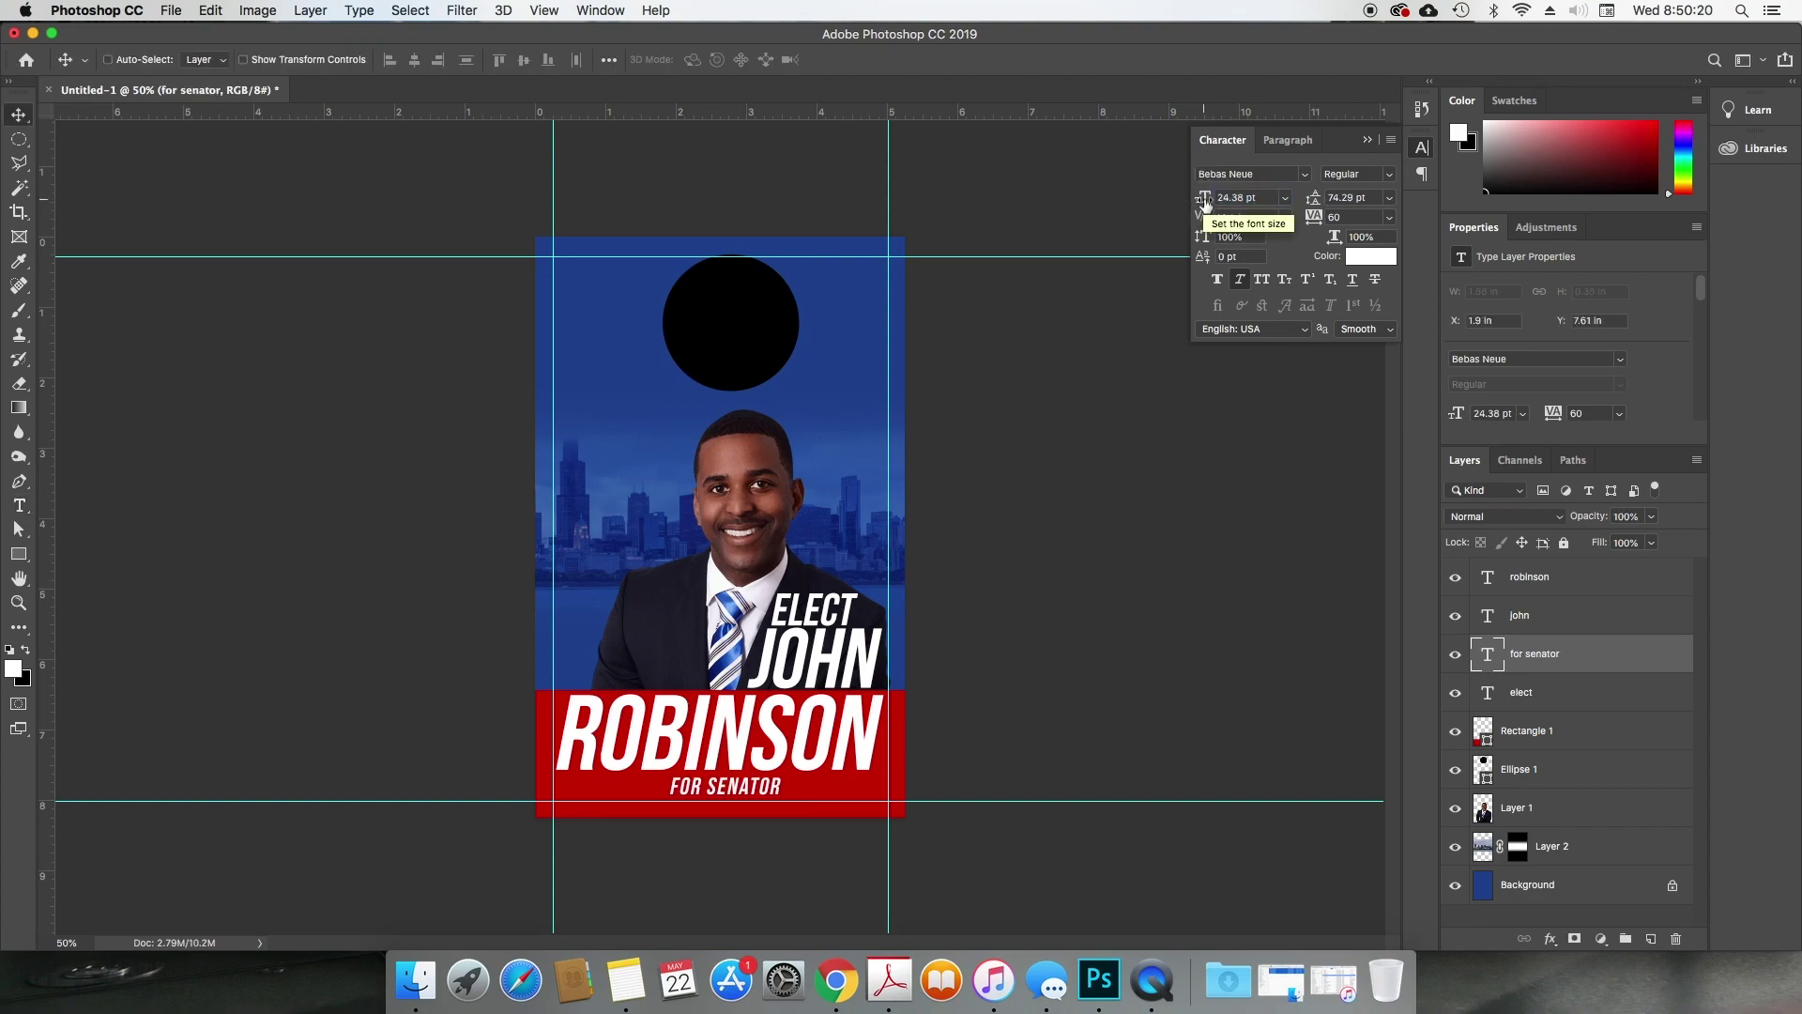
pyautogui.hotkey('shift', 'Left')
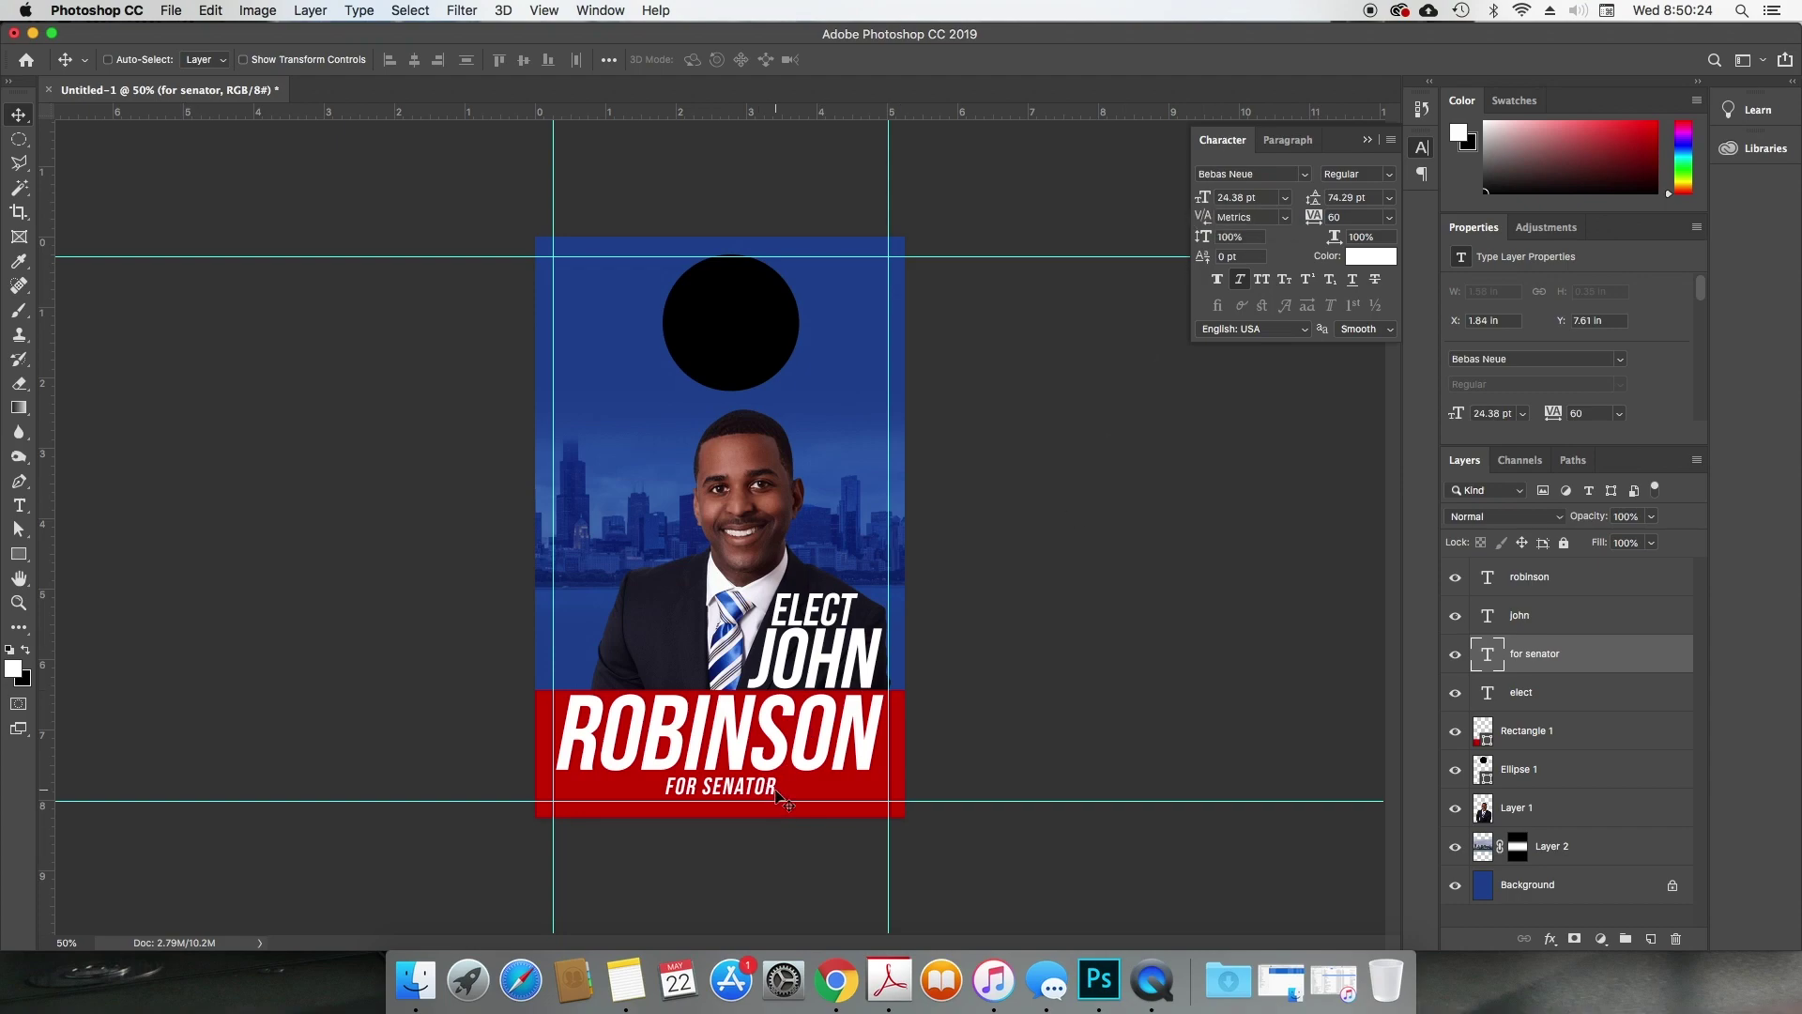
pyautogui.press('Left')
pyautogui.press('Left')
pyautogui.press('Left')
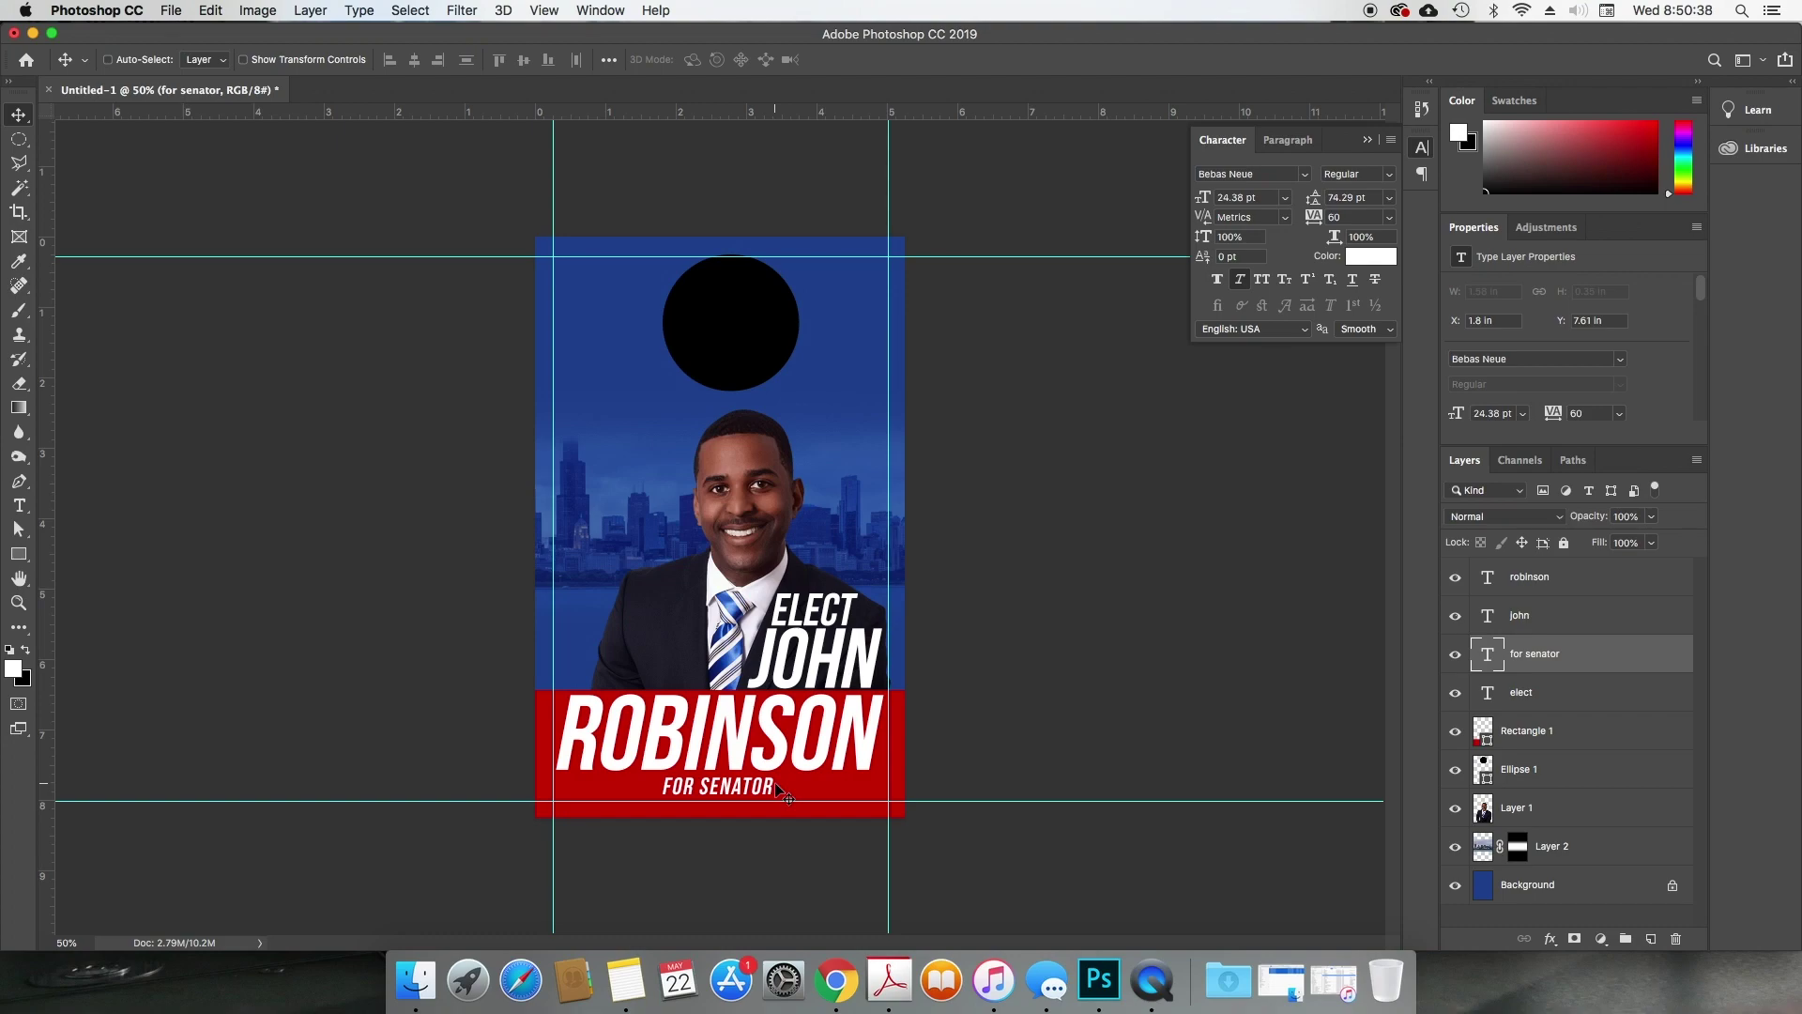
# Step: Select the robinson text layer in the Layers panel
pyautogui.keyDown('super'); pyautogui.click(857, 735); pyautogui.keyUp('super')
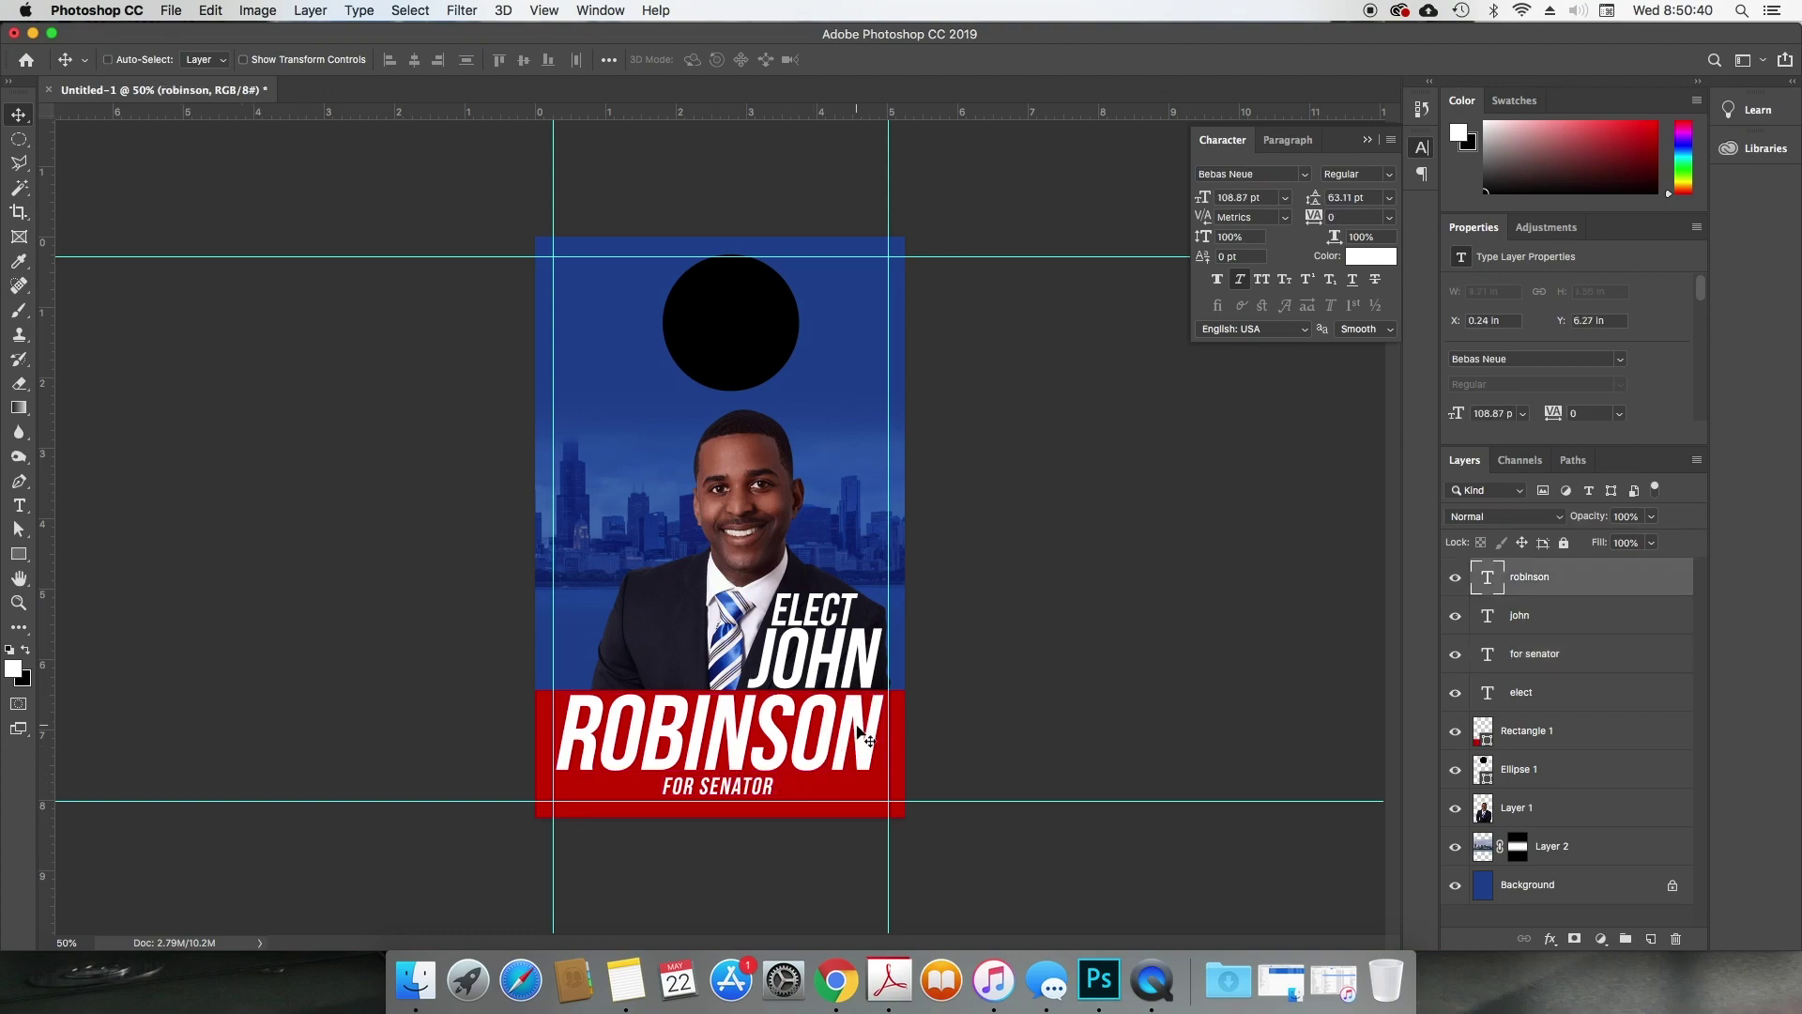
# Step: Give ROBINSON a Multiply Inner Shadow with 5 px distance and 4 px size
pyautogui.doubleClick(1609, 578)
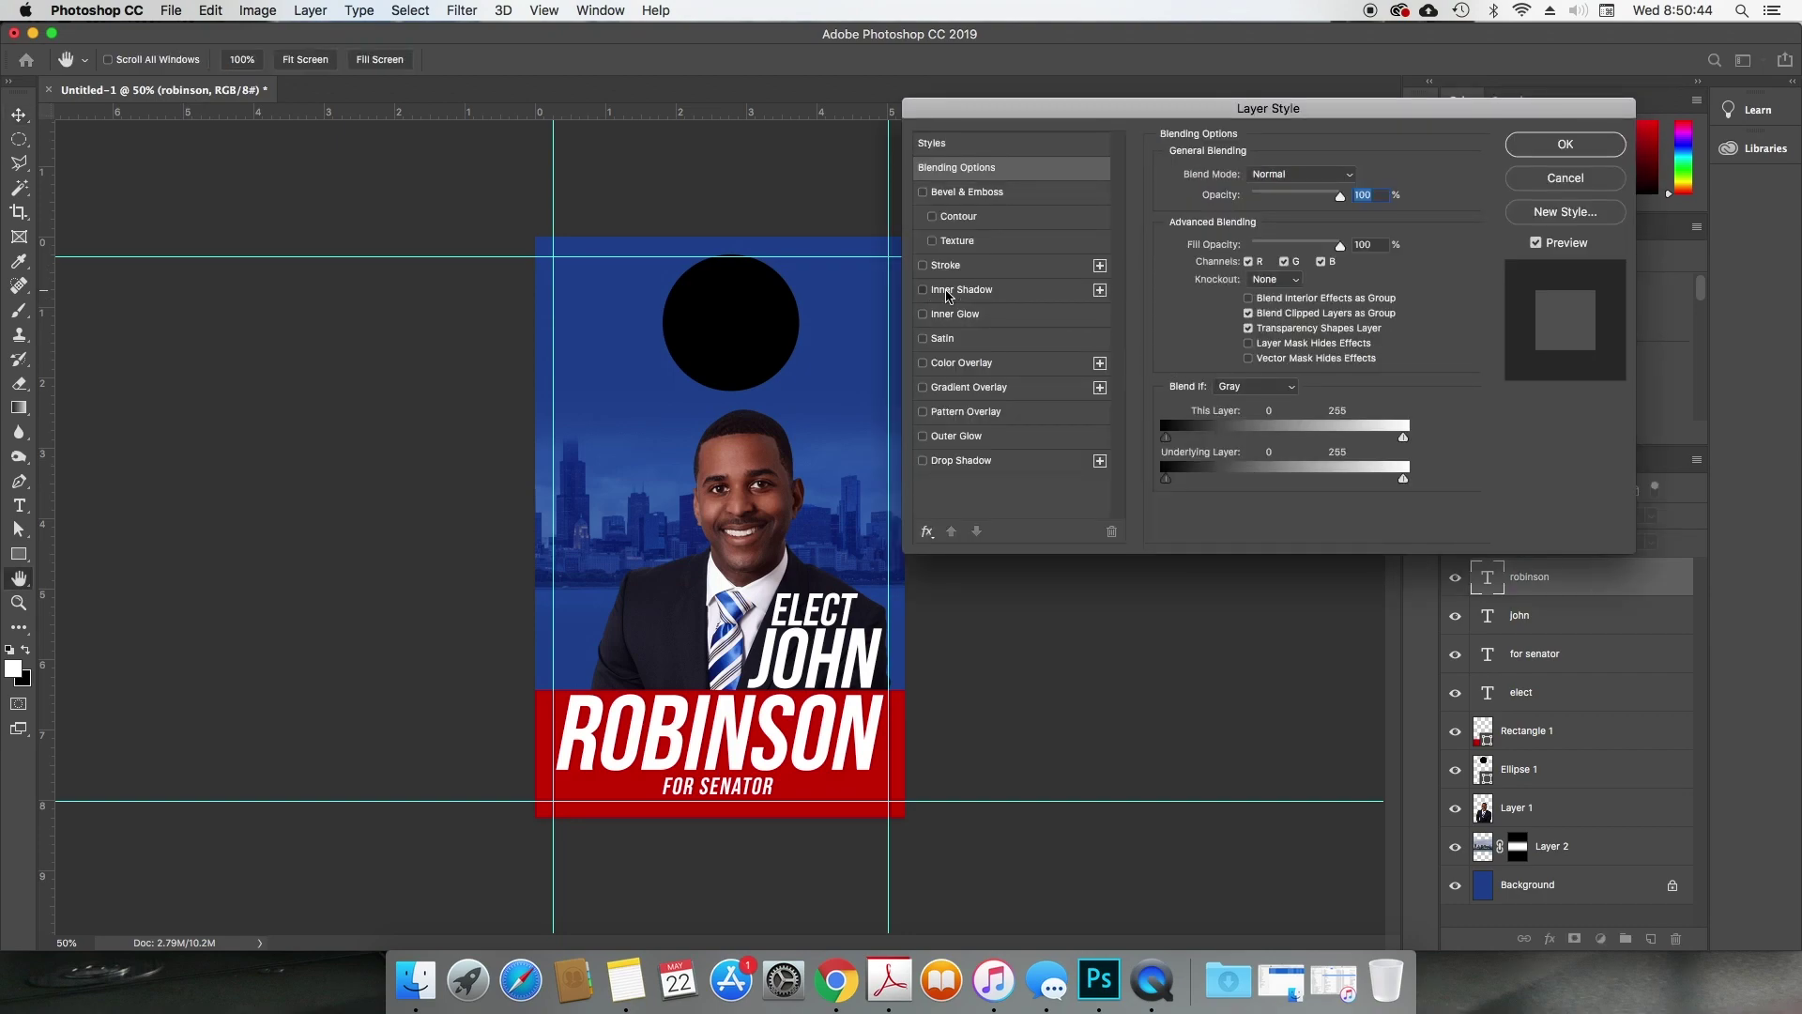
pyautogui.click(948, 292)
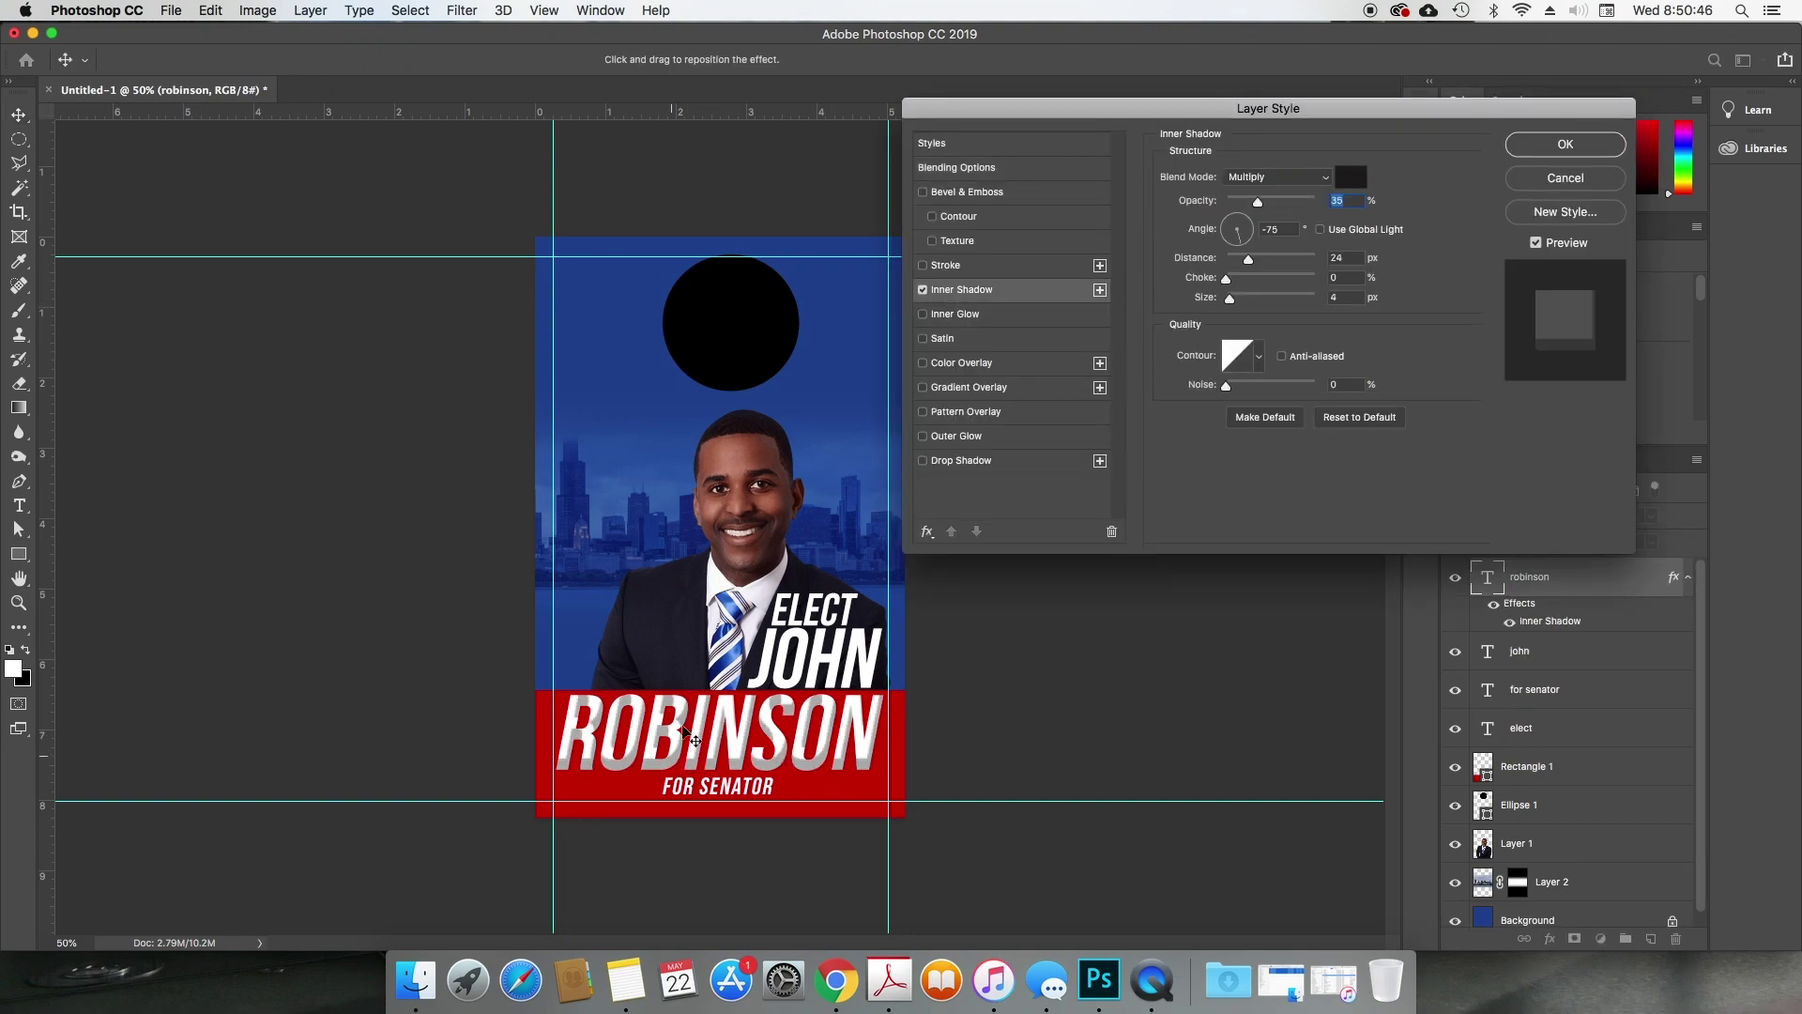
pyautogui.moveTo(684, 723); pyautogui.dragTo(683, 737)
pyautogui.moveTo(1281, 200)
pyautogui.mouseDown()
pyautogui.moveTo(1296, 204)
pyautogui.moveTo(1264, 213)
pyautogui.mouseUp()
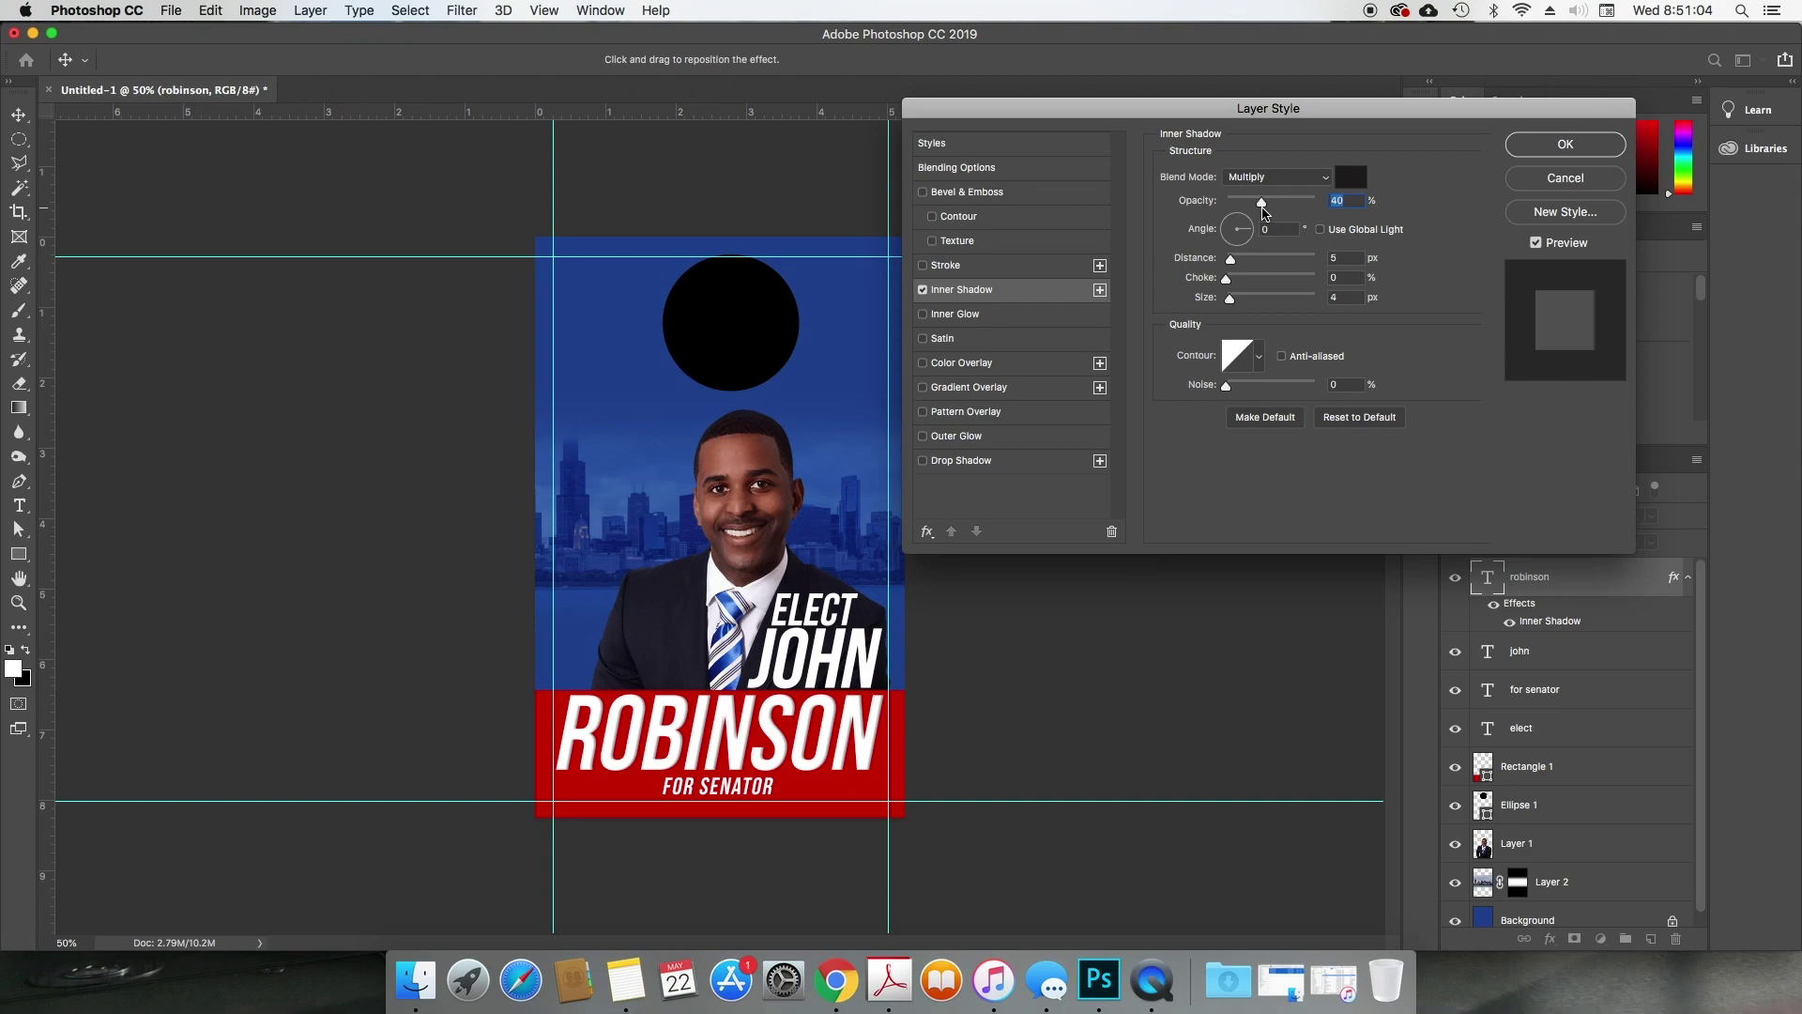
pyautogui.press('Return')
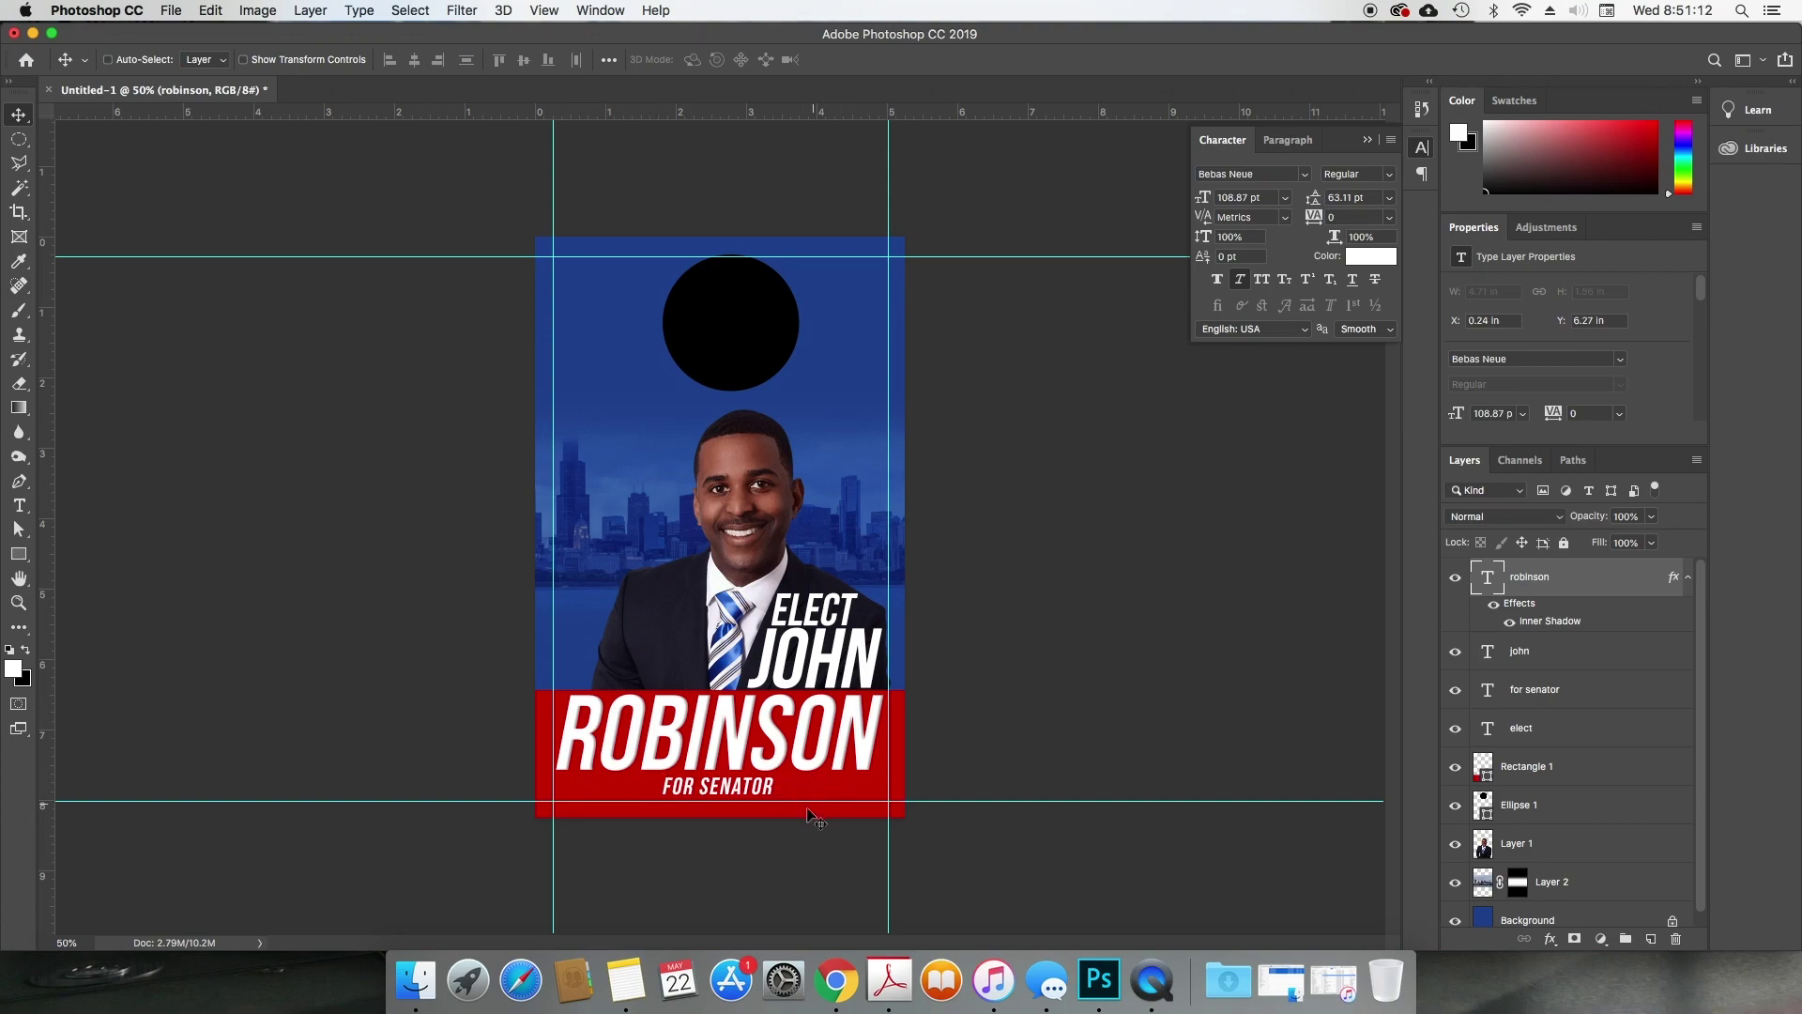
pyautogui.press('u')
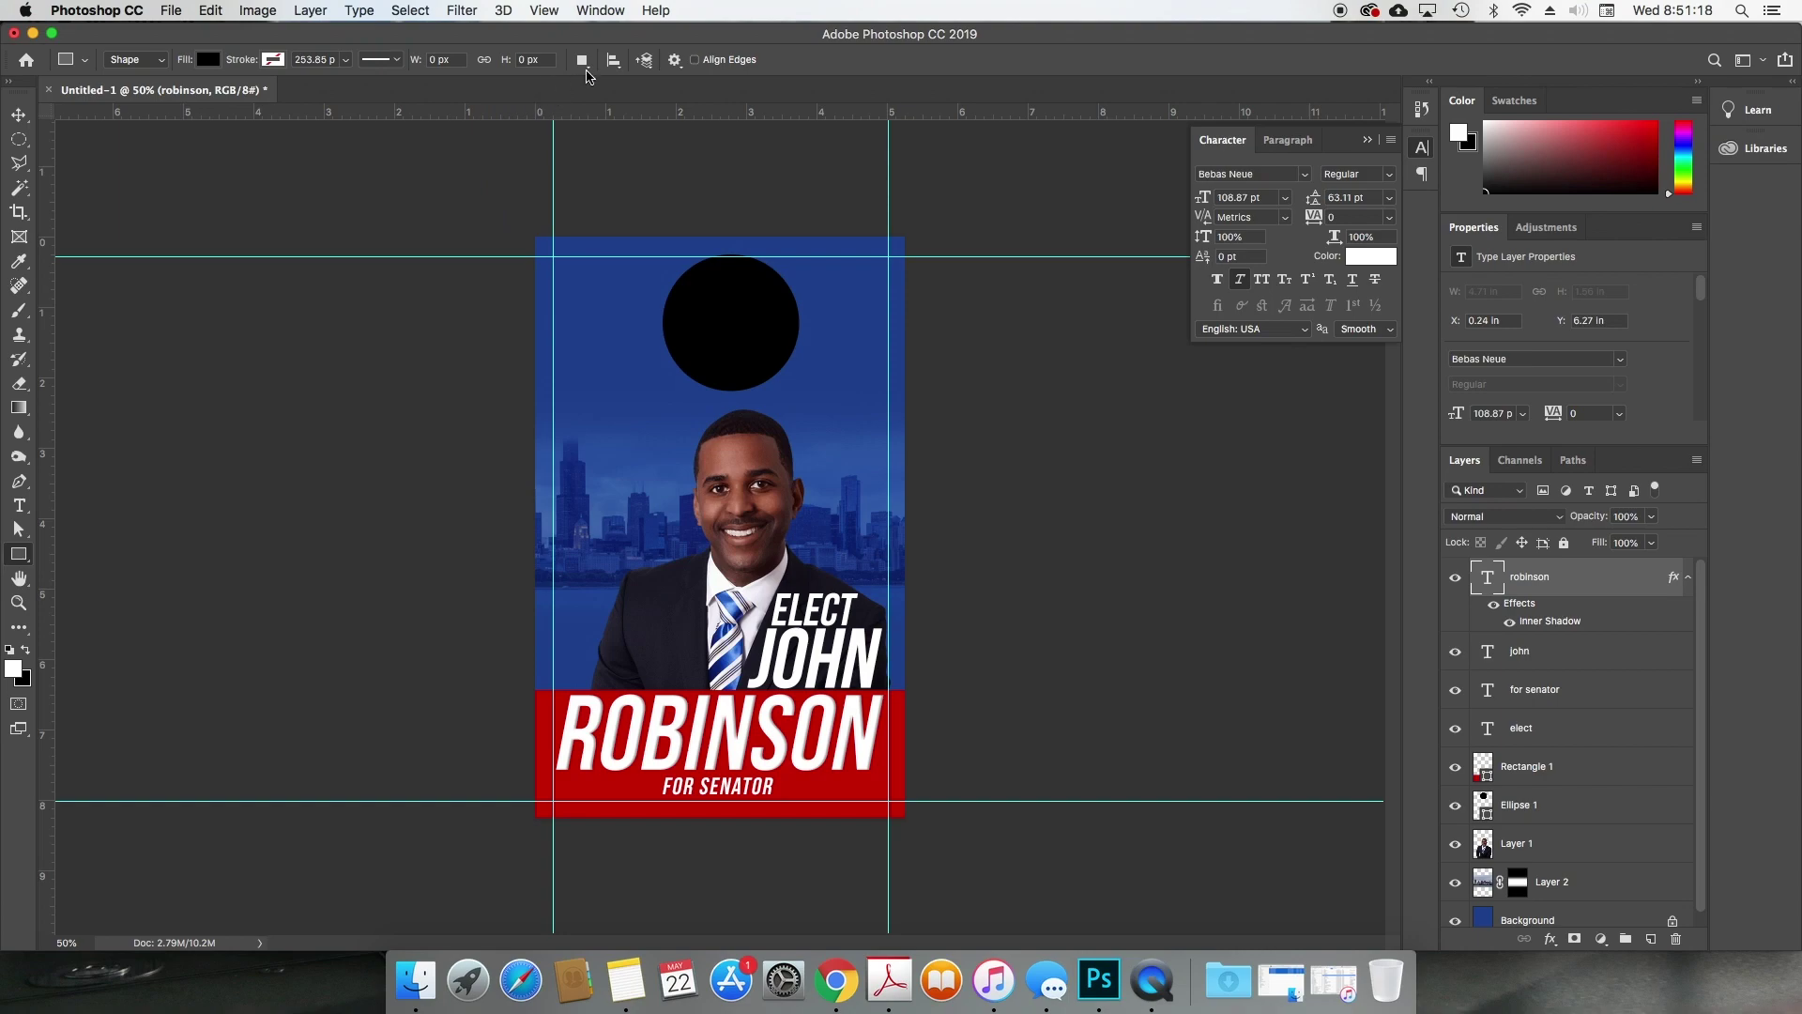
# Step: Switch to the Custom Shape tool and browse the shape picker toward the 5 Point Star
pyautogui.hotkey('shift', 'u')
pyautogui.hotkey('shift', 'u')
pyautogui.hotkey('shift', 'u')
pyautogui.hotkey('shift', 'u')
pyautogui.hotkey('shift', 'u')
pyautogui.moveTo(28, 558); pyautogui.dragTo(83, 644)
pyautogui.click(760, 62)
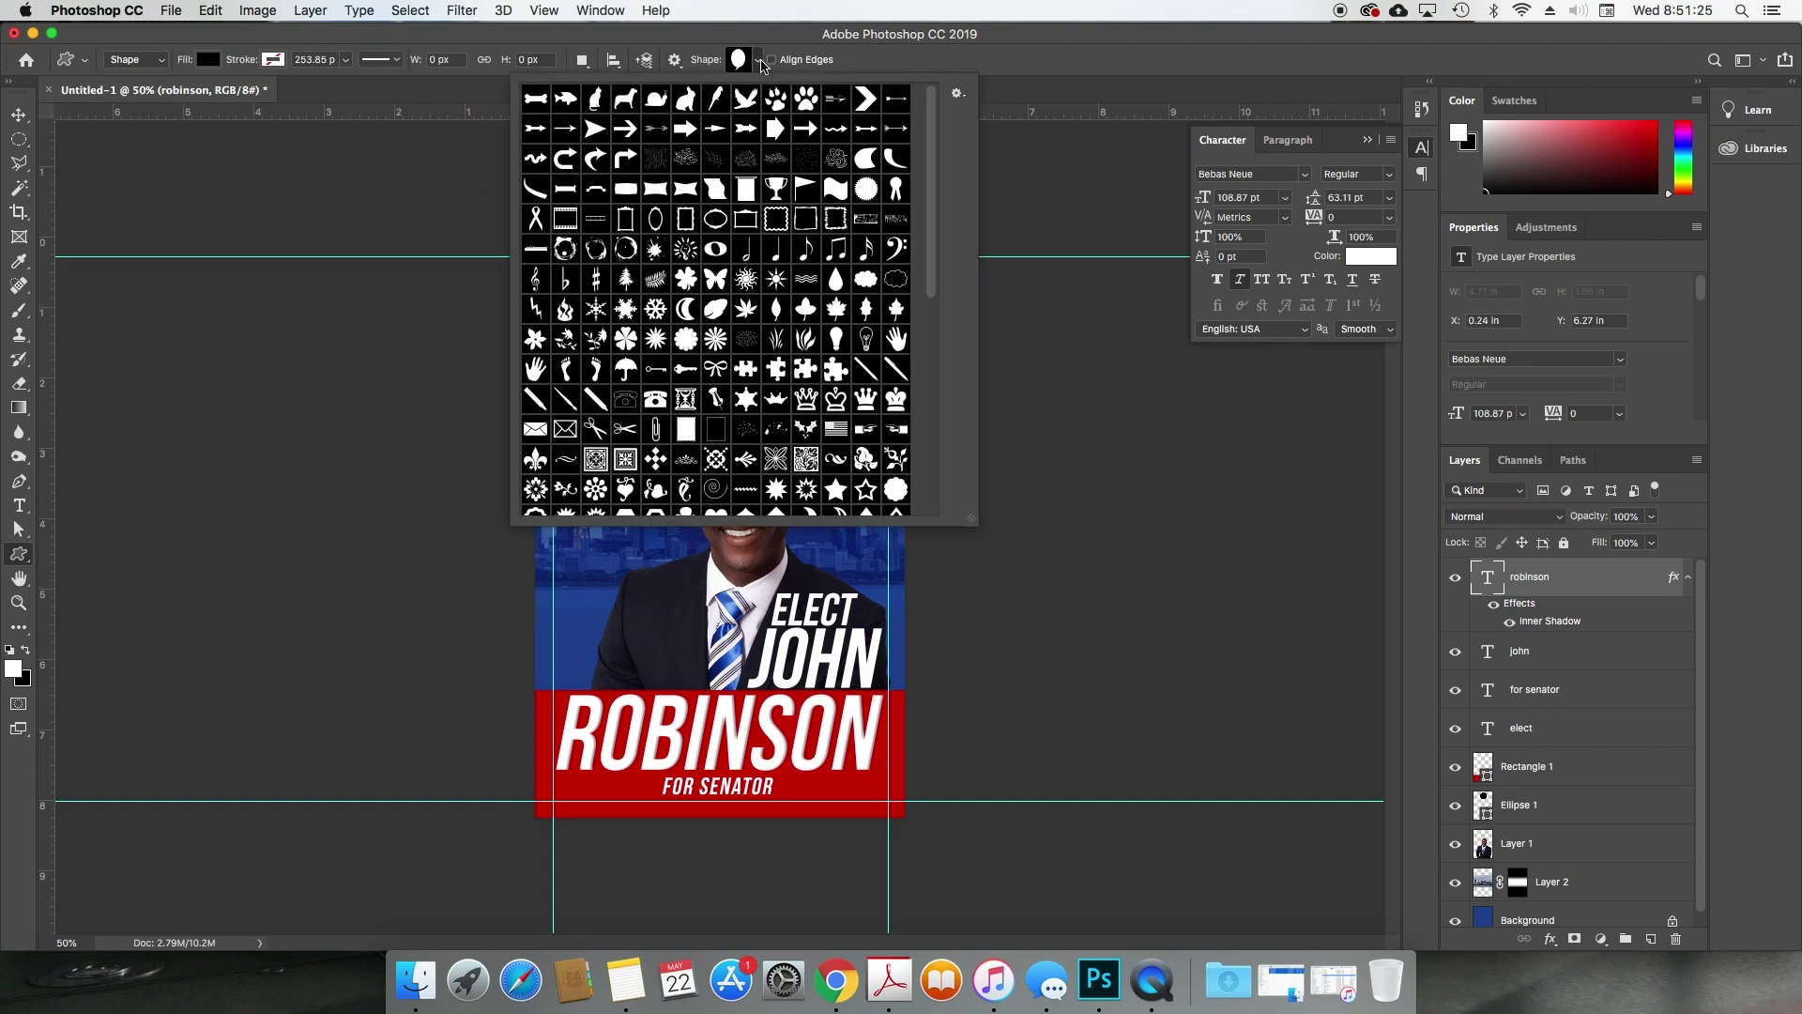
pyautogui.moveTo(937, 189); pyautogui.dragTo(901, 294)
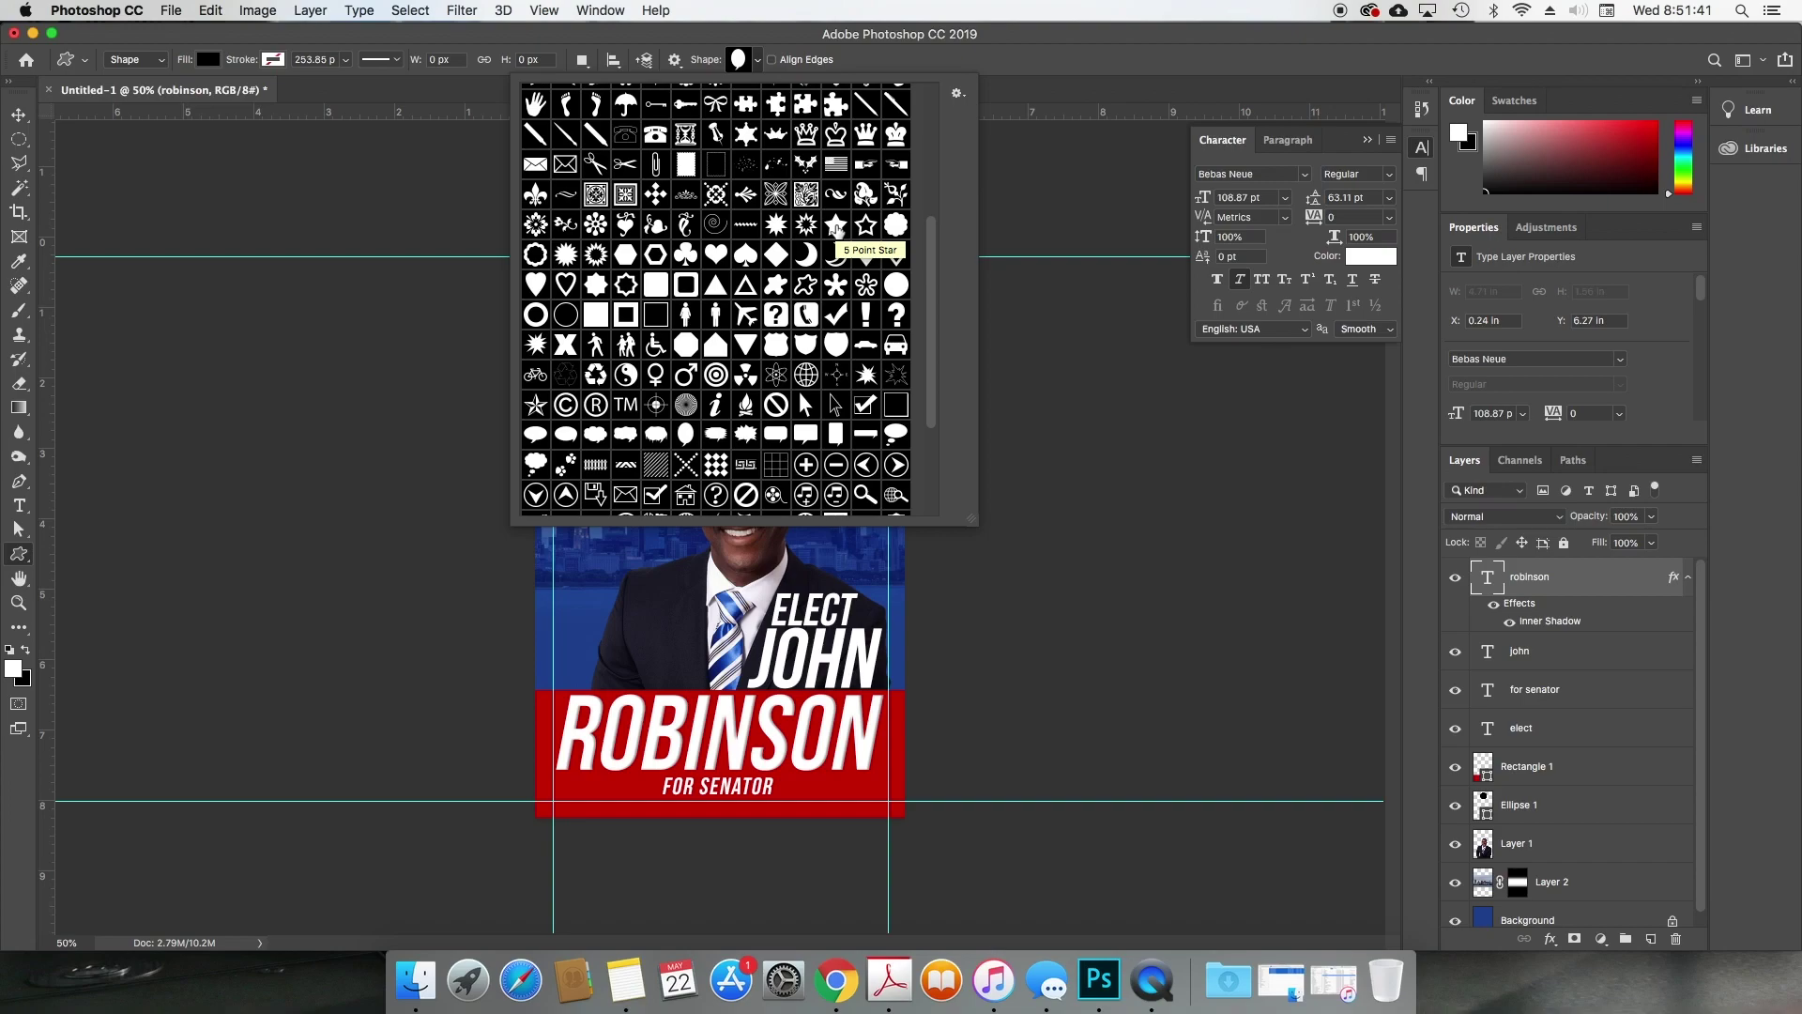
pyautogui.scroll(3, 836, 229)
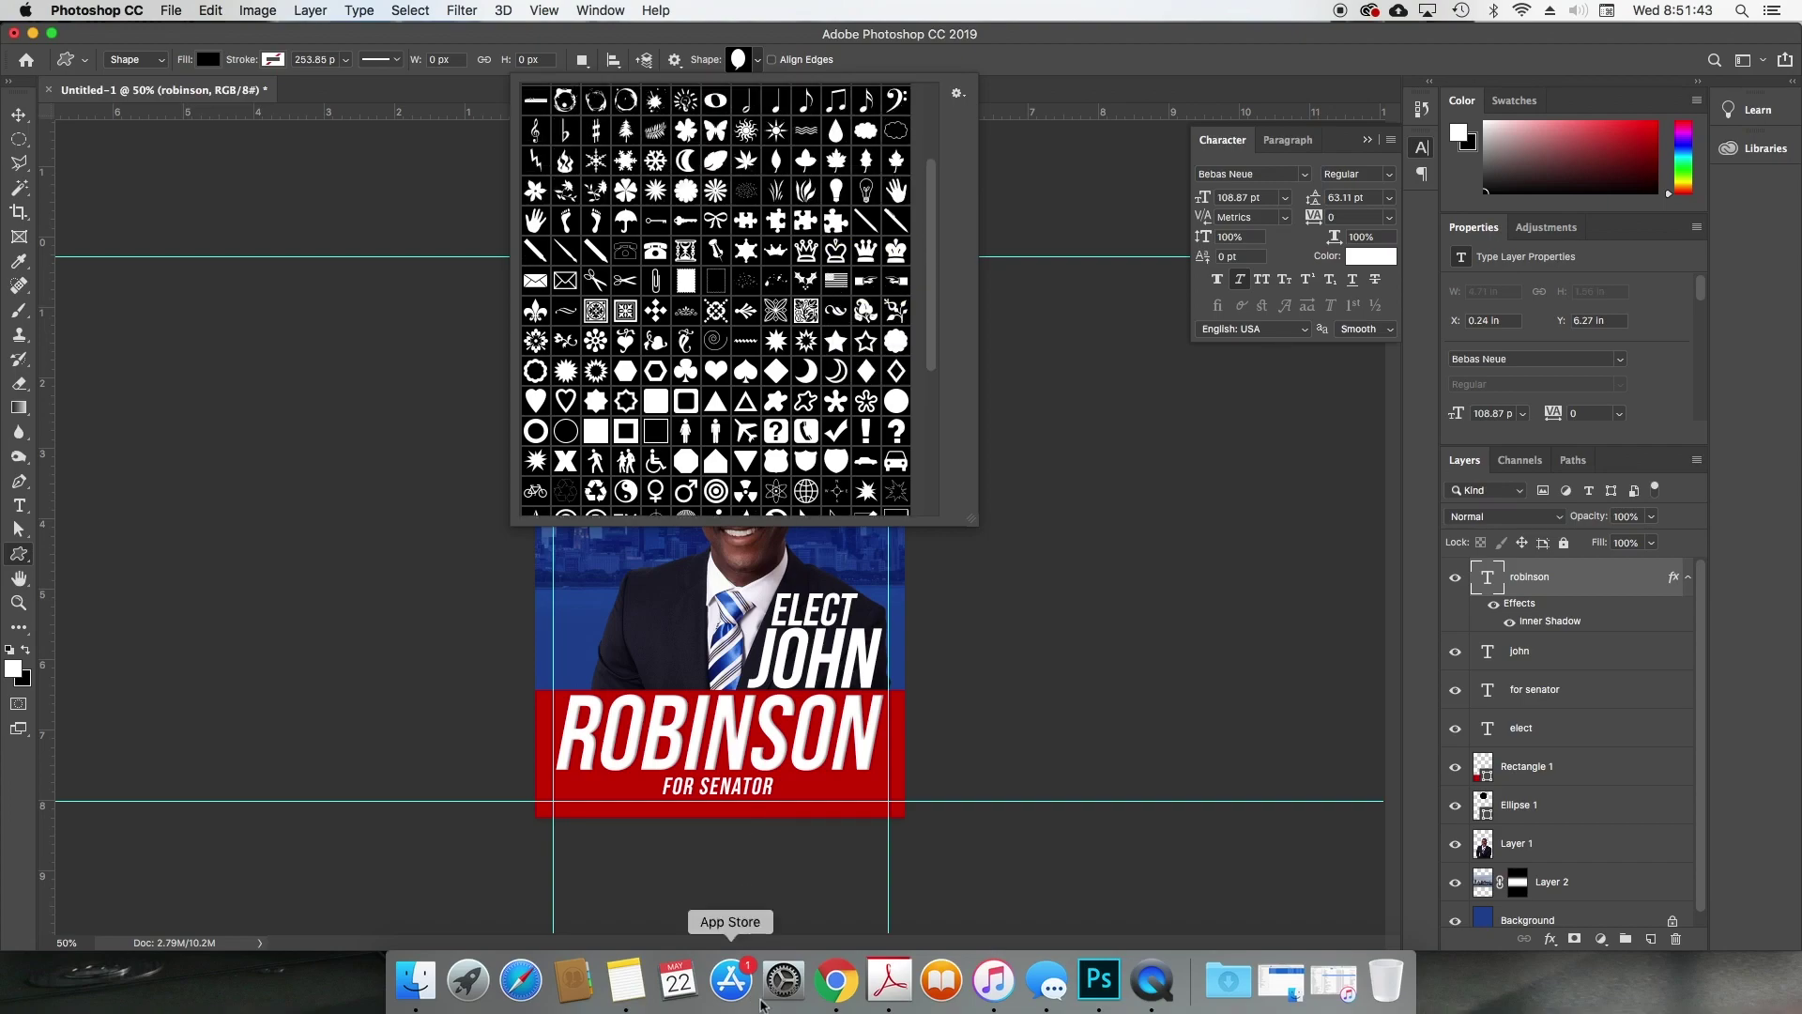
# Step: Search Google Images for 'star' in Chrome
pyautogui.click(836, 981)
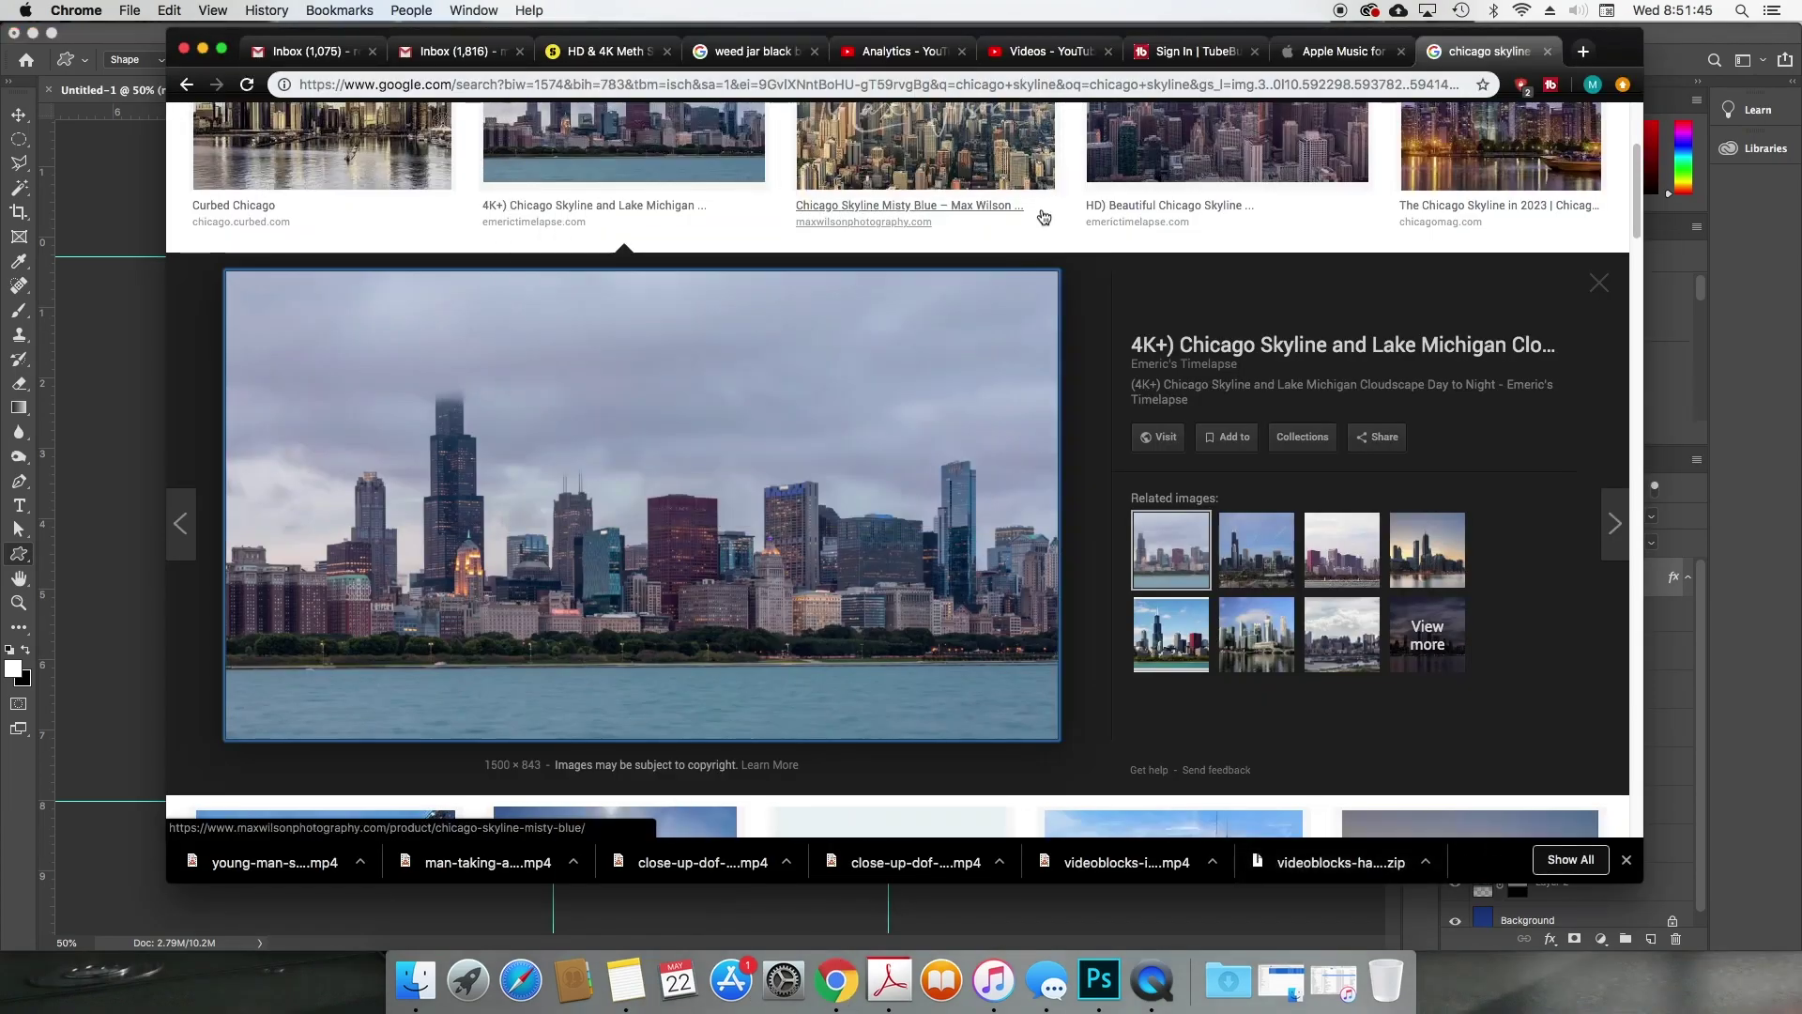
pyautogui.click(1027, 82)
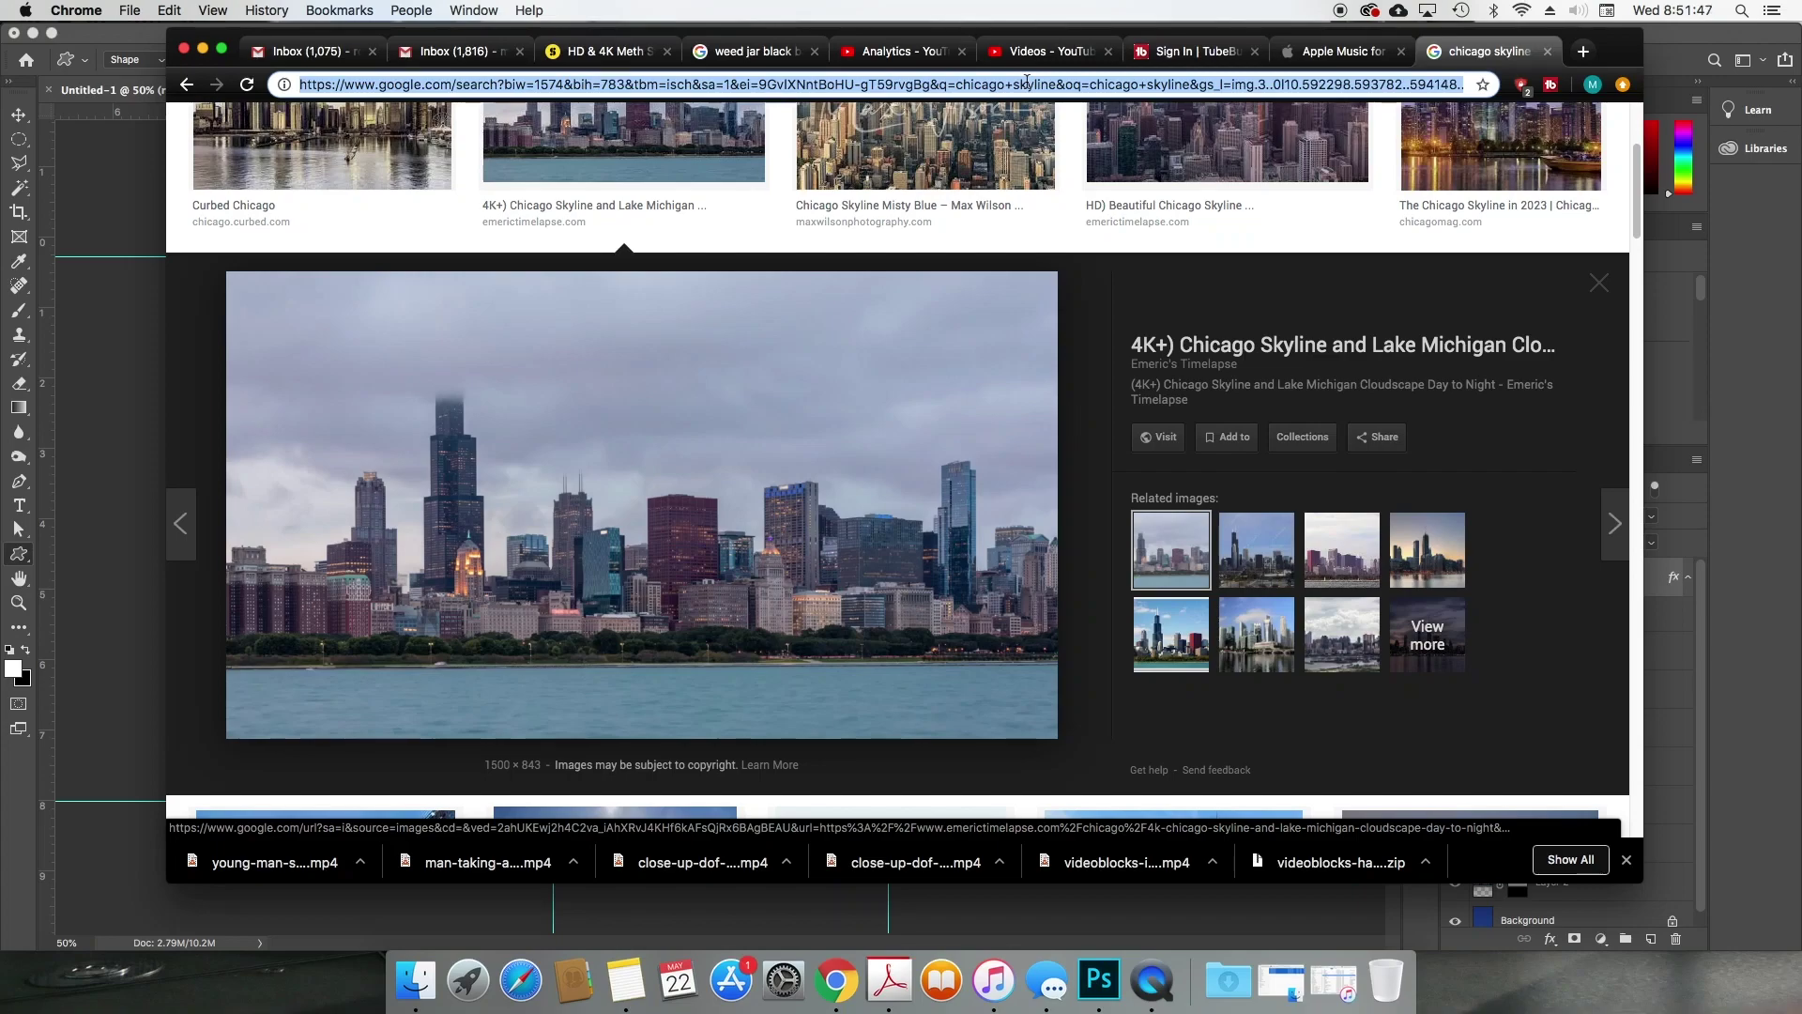
pyautogui.write('star')
pyautogui.press('Return')
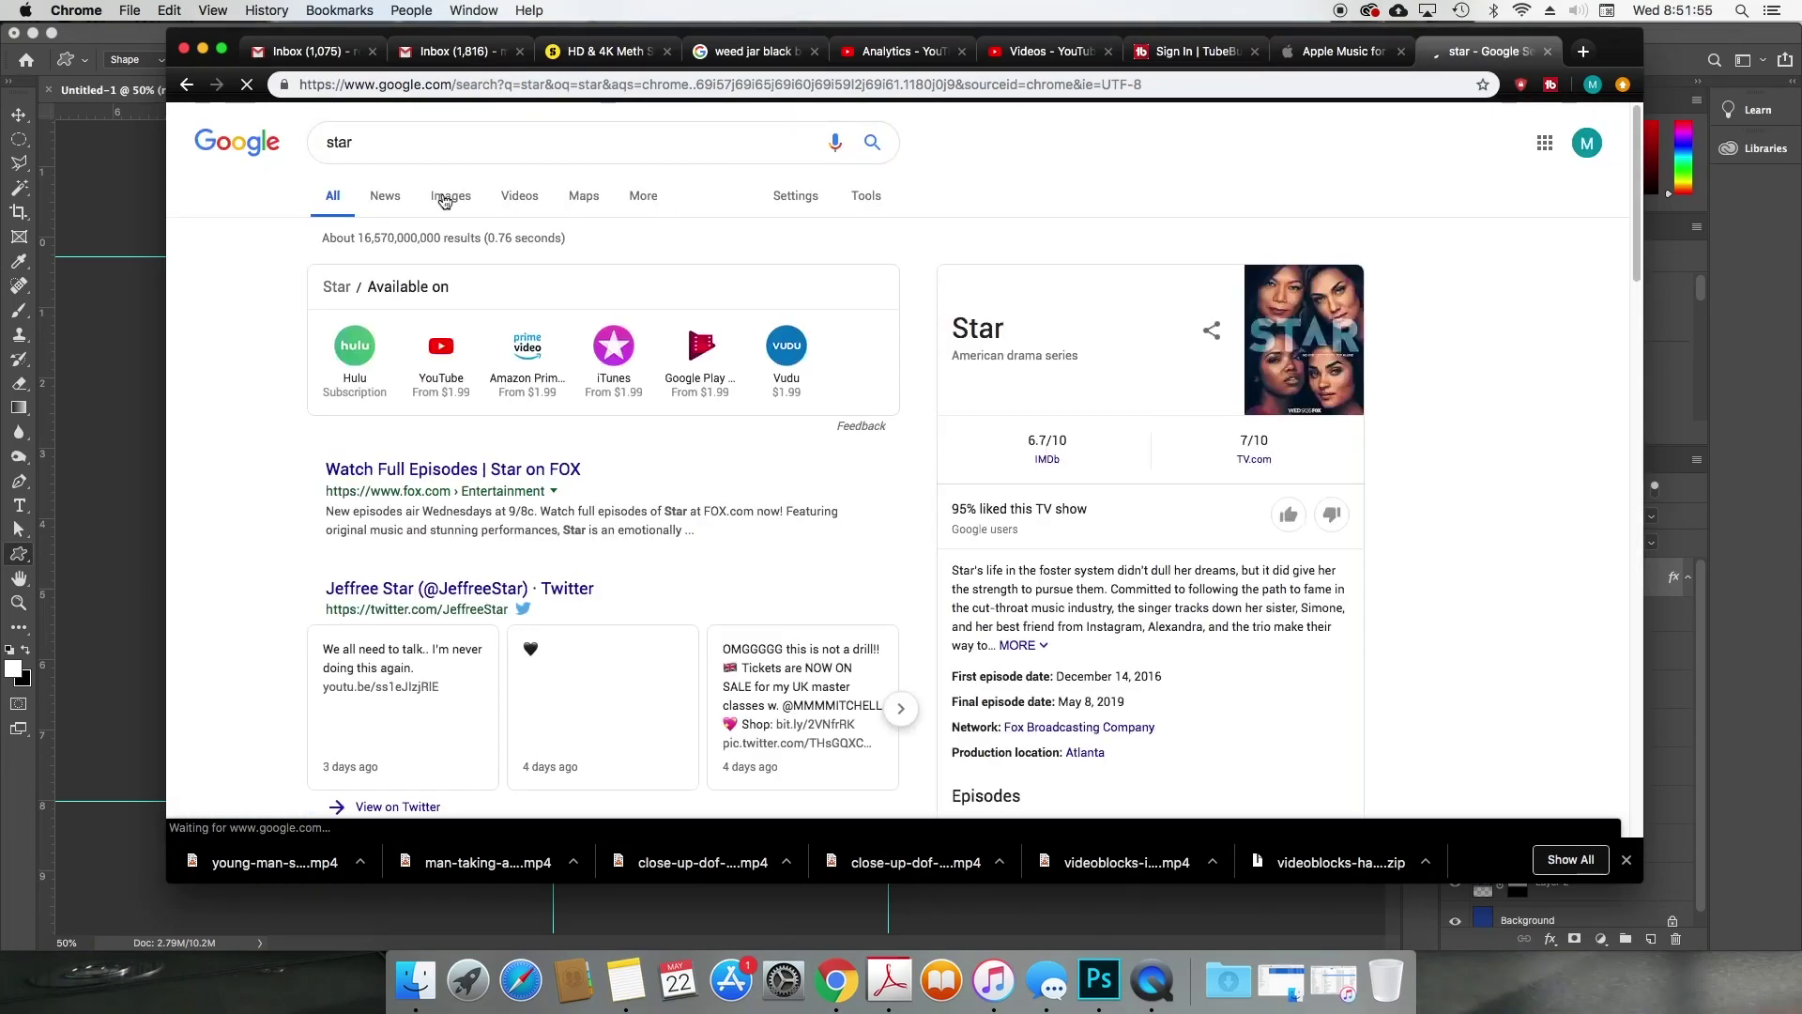
pyautogui.click(445, 200)
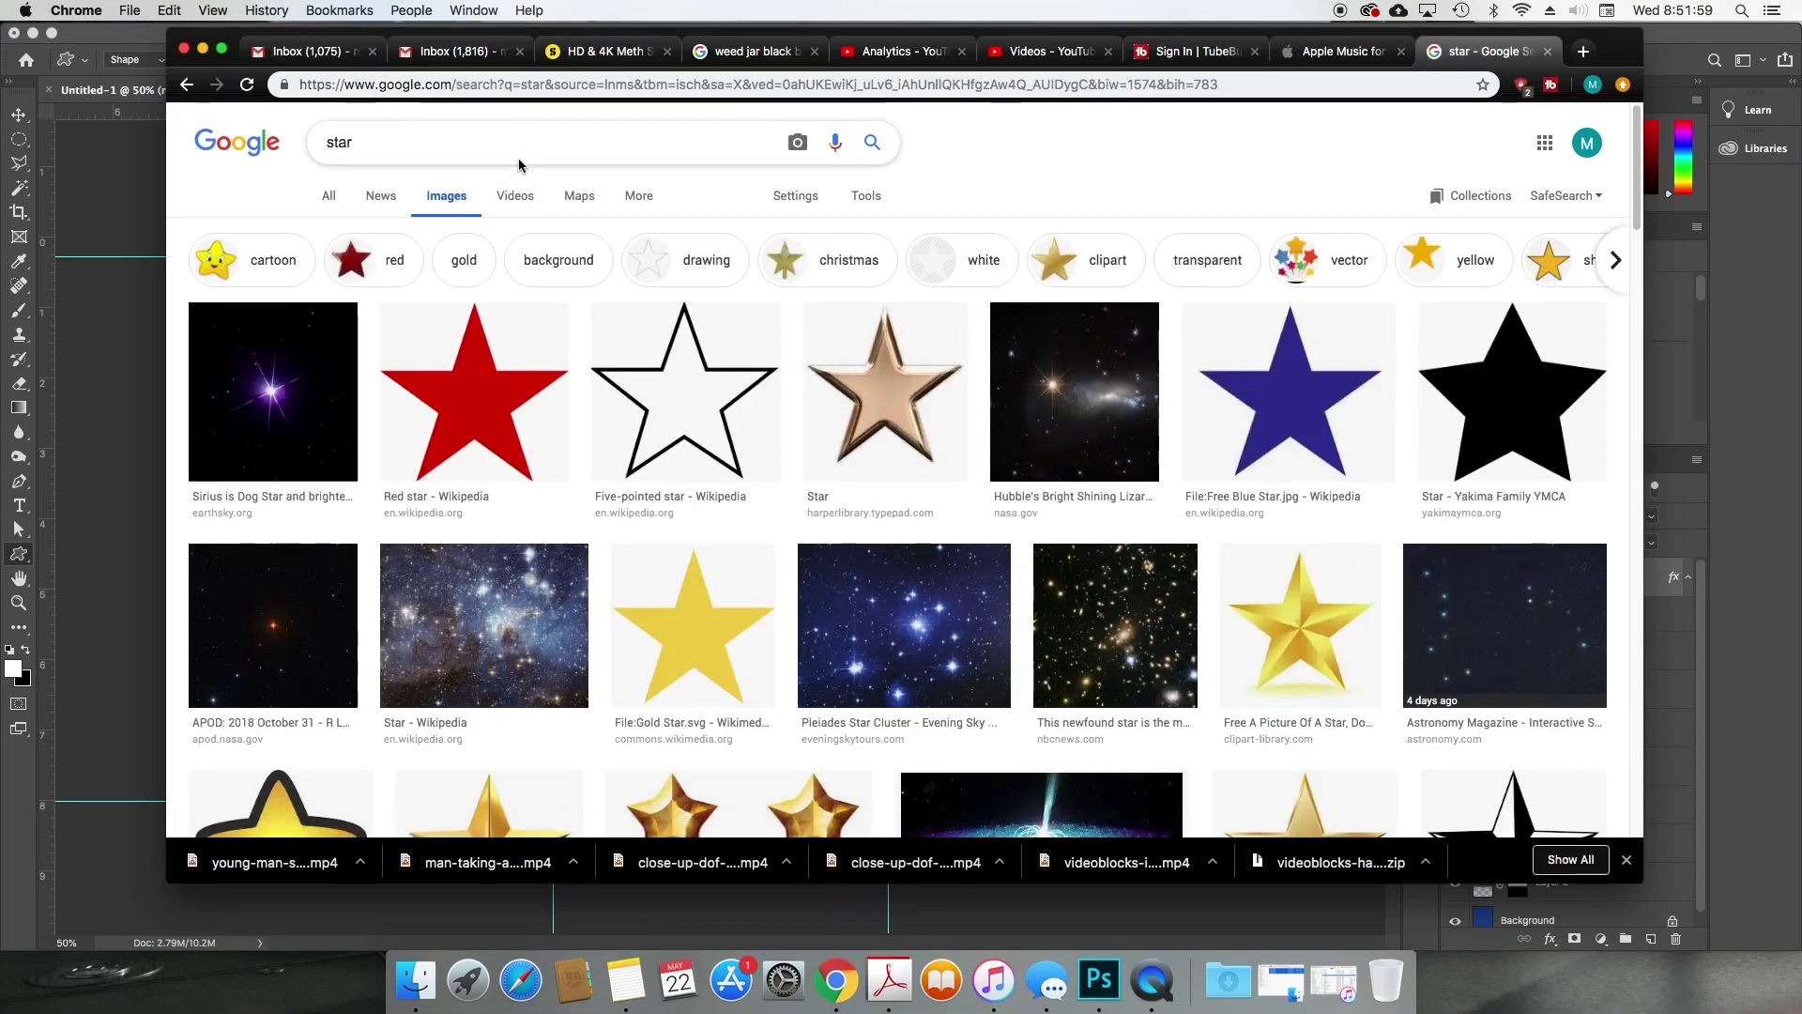
# Step: Copy the red star image and return to the Photoshop poster
pyautogui.click(495, 395)
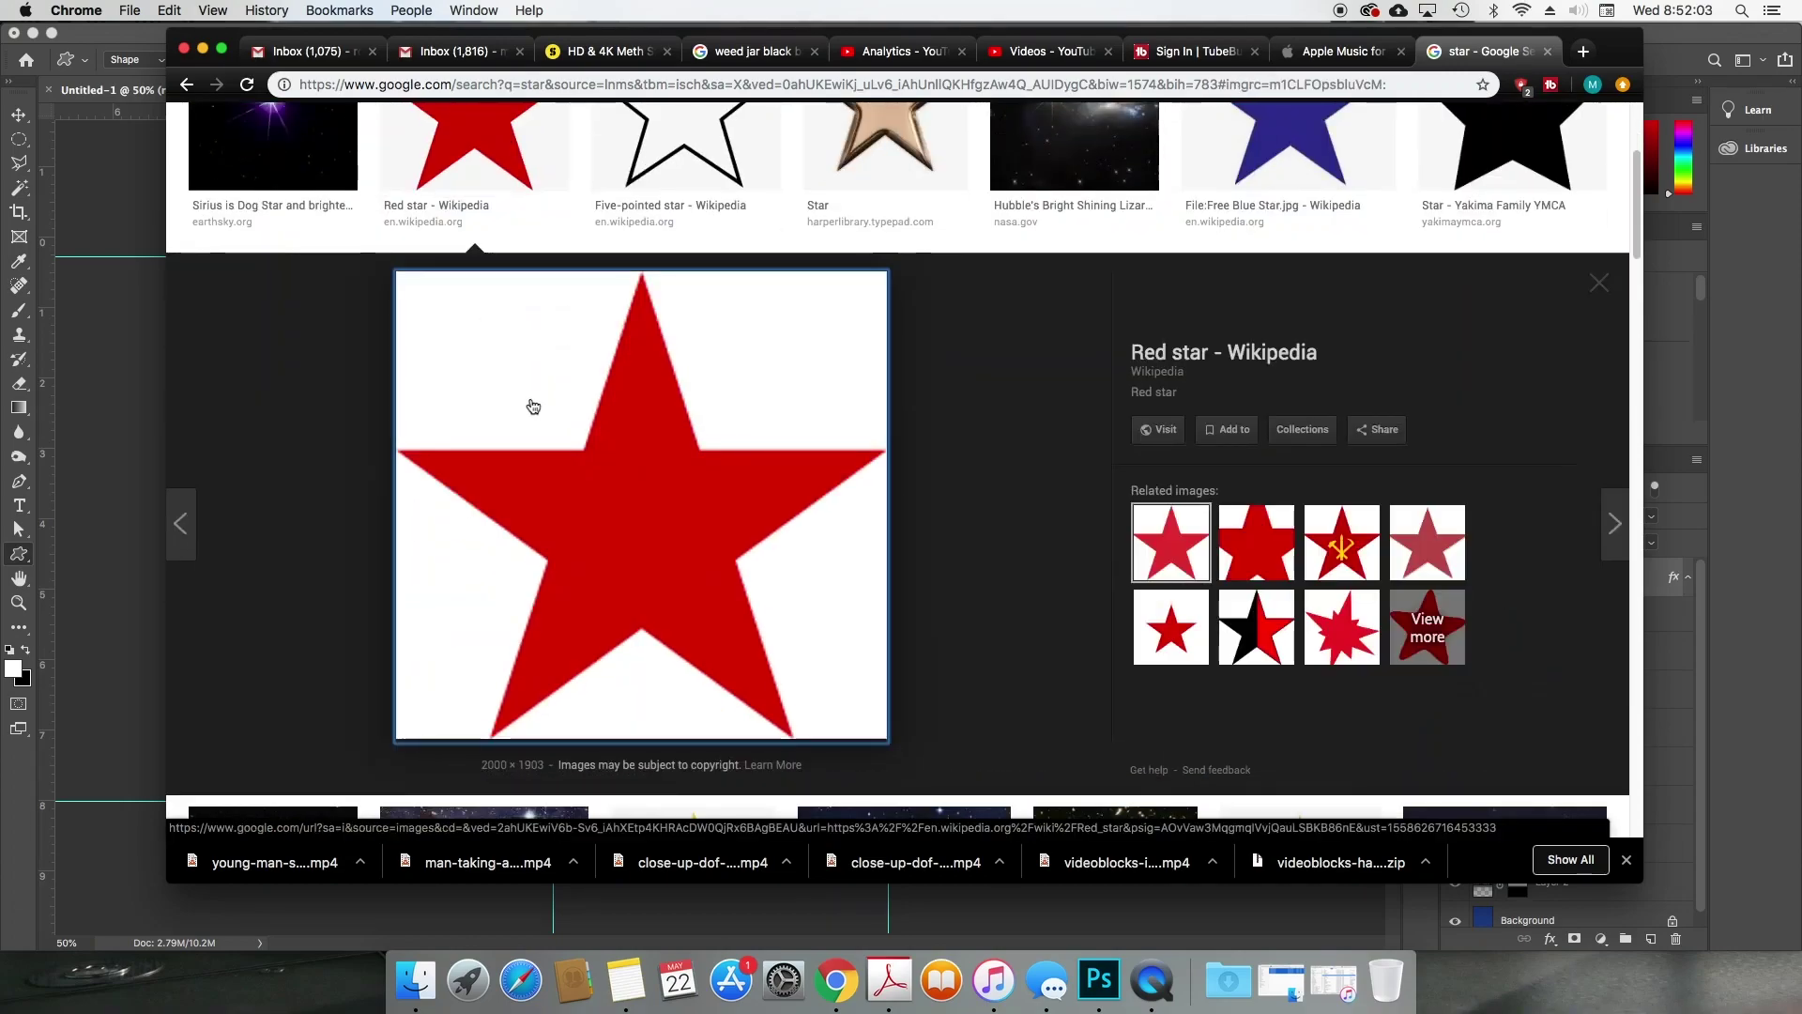
pyautogui.rightClick(668, 460)
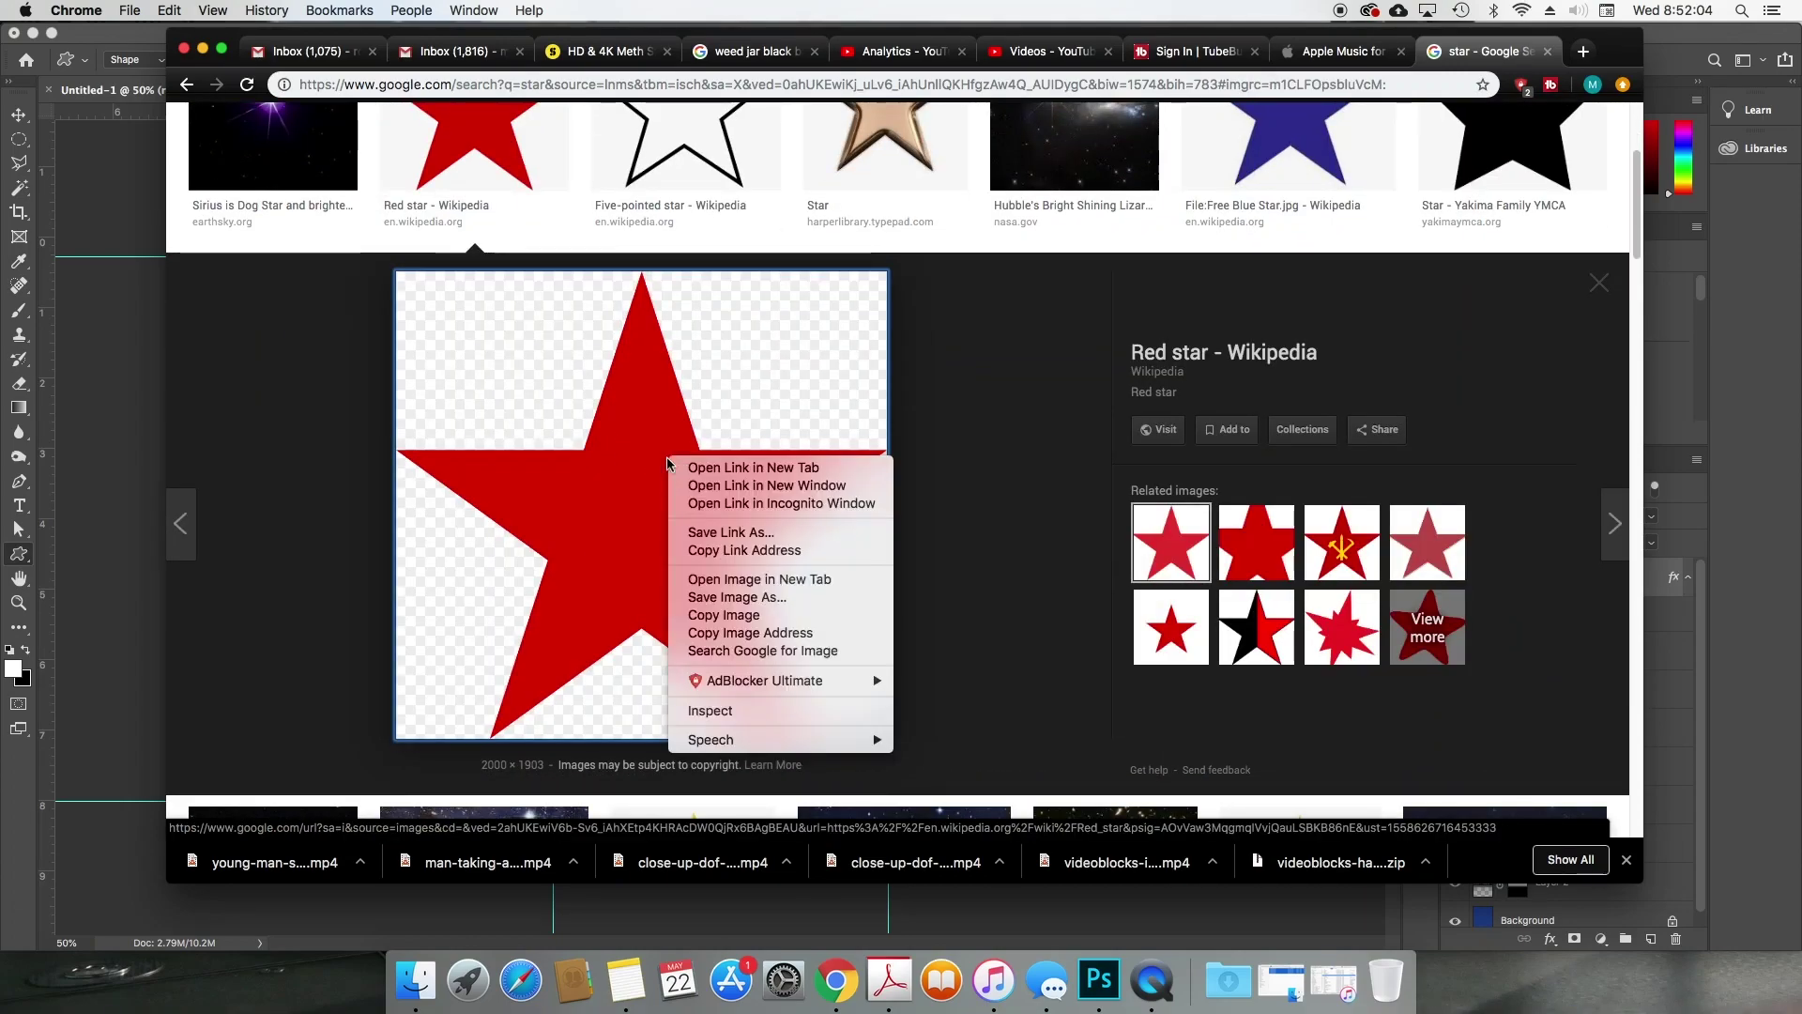
pyautogui.click(703, 615)
pyautogui.click(1096, 979)
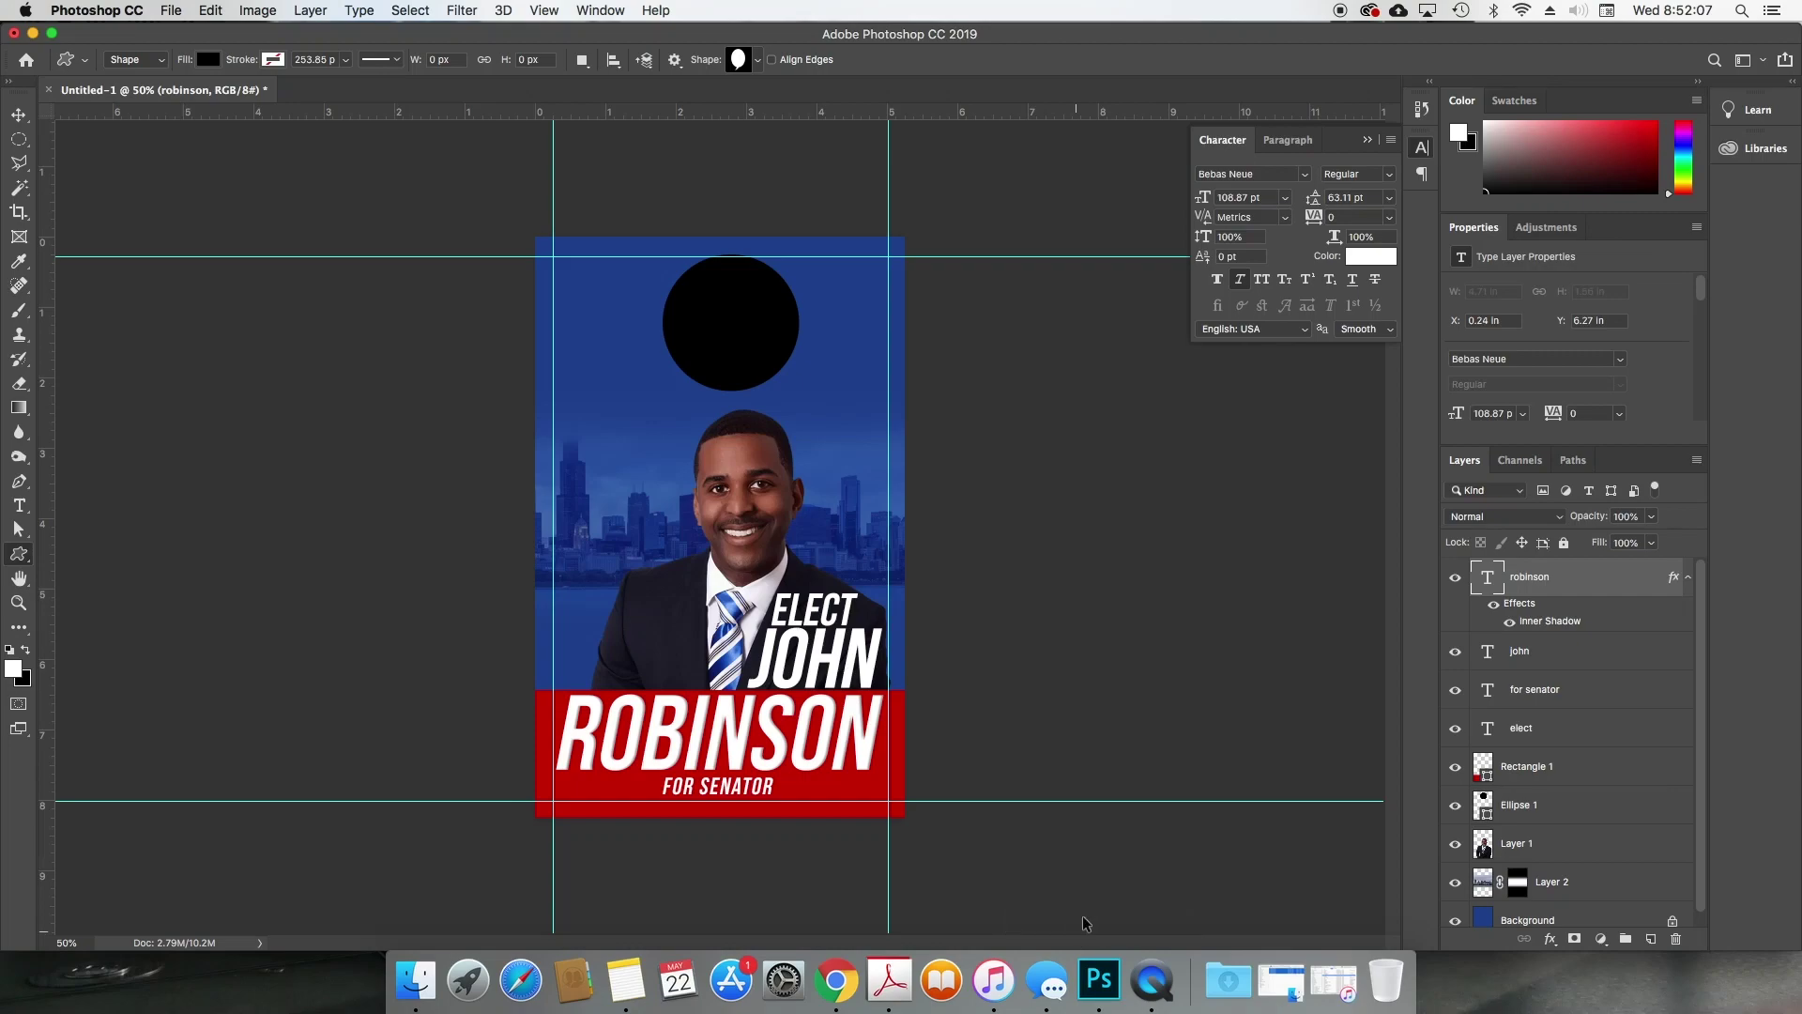
# Step: Paste the red star, shrink it and move it onto the red band
pyautogui.press('super+v')
pyautogui.press('v')
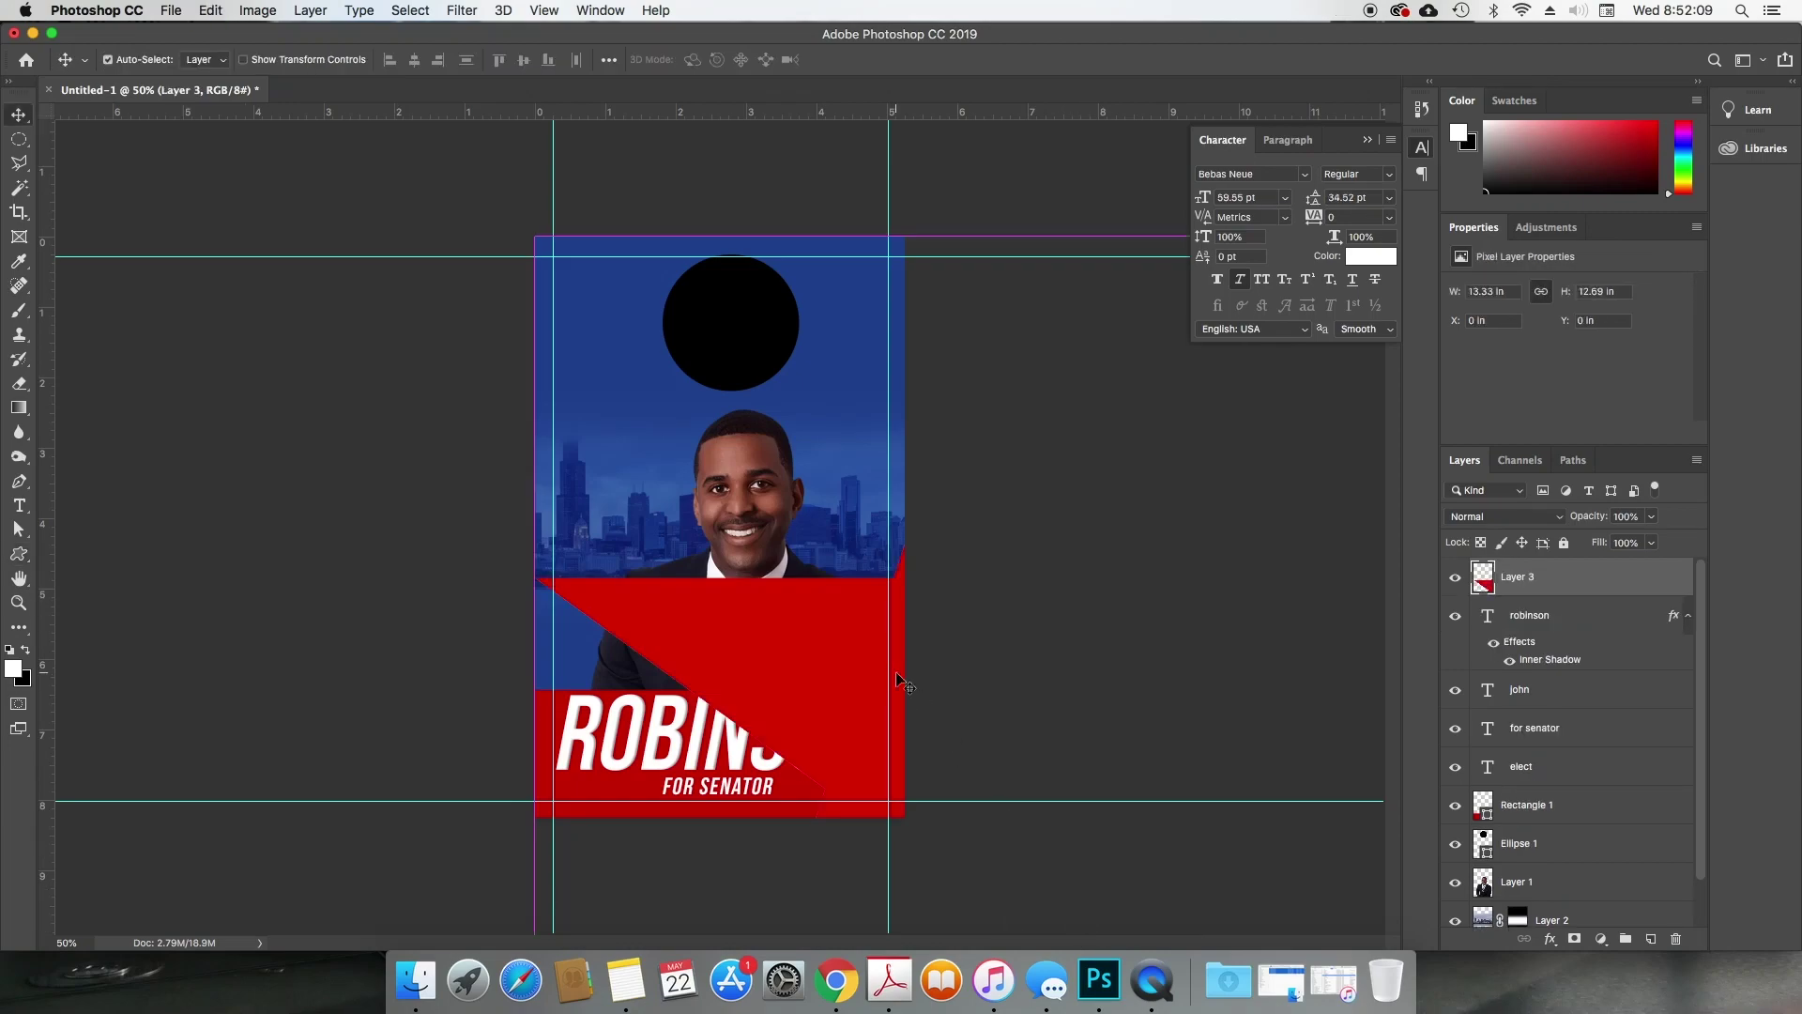
pyautogui.press('super+t')
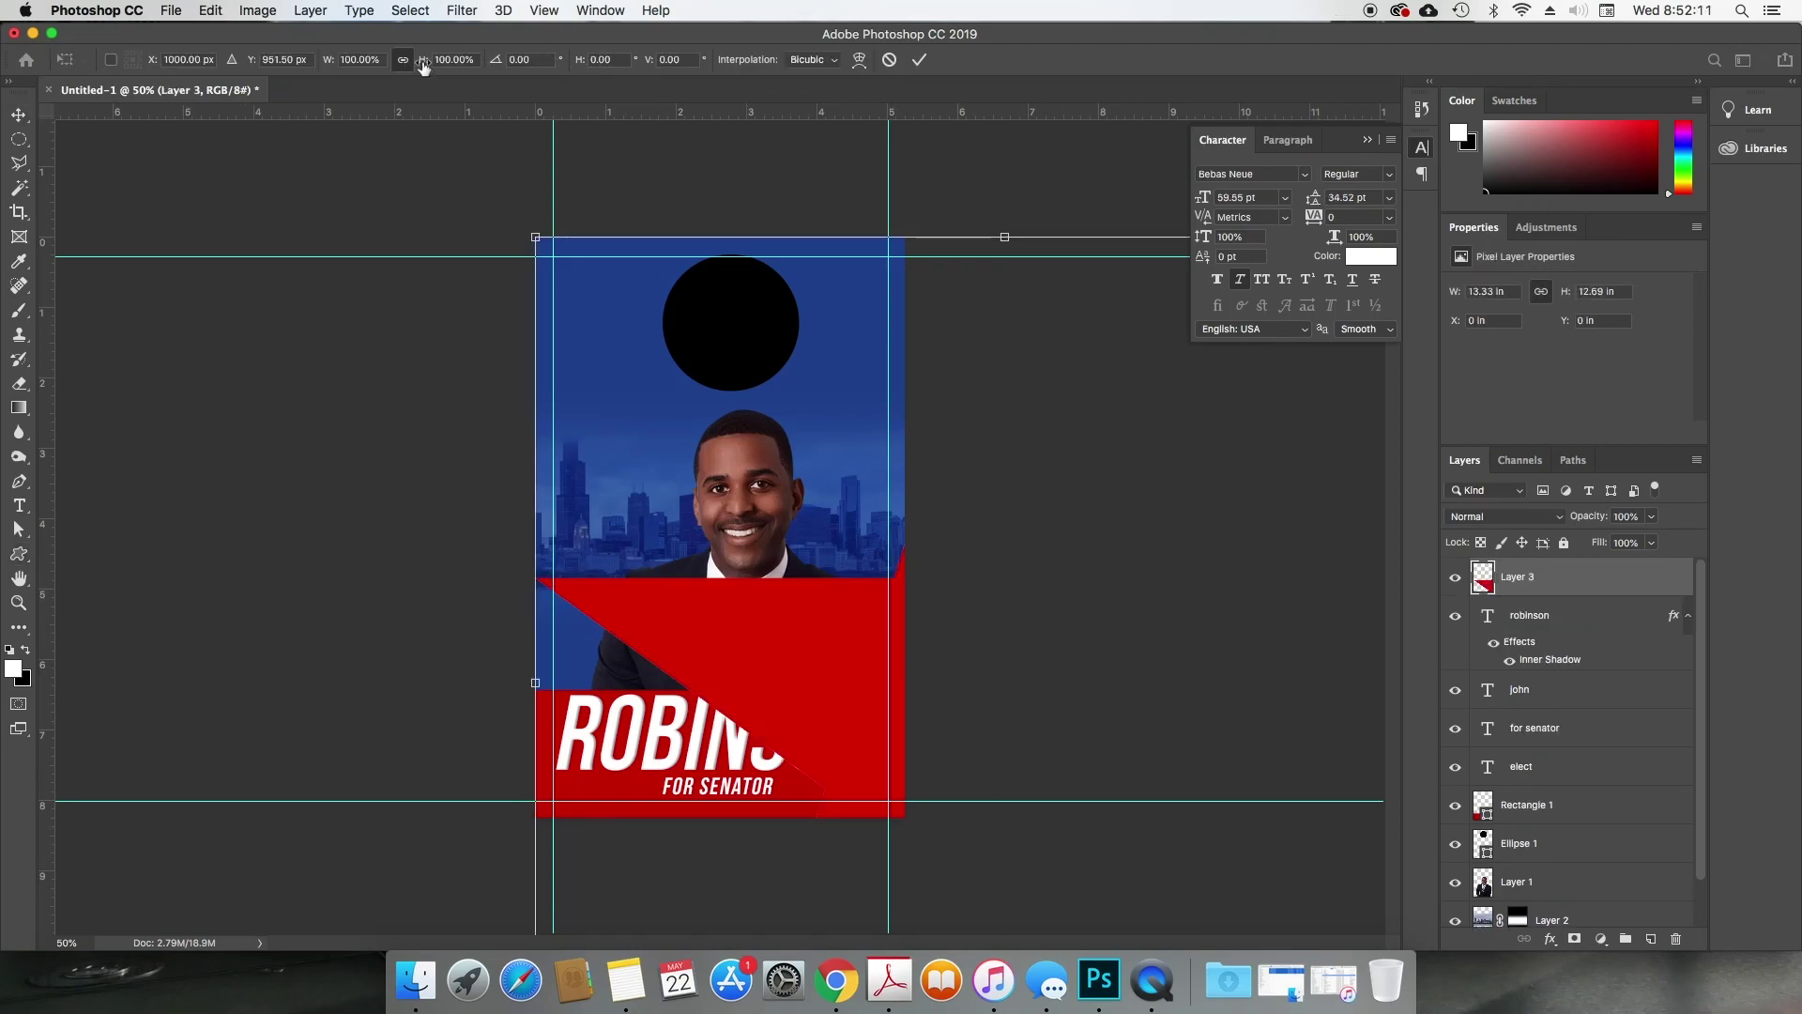
pyautogui.moveTo(422, 60); pyautogui.dragTo(335, 71)
pyautogui.moveTo(1021, 661); pyautogui.dragTo(804, 762)
pyautogui.press('Return')
# Step: Turn the star white with Hue/Saturation Lightness +100
pyautogui.press('super+u')
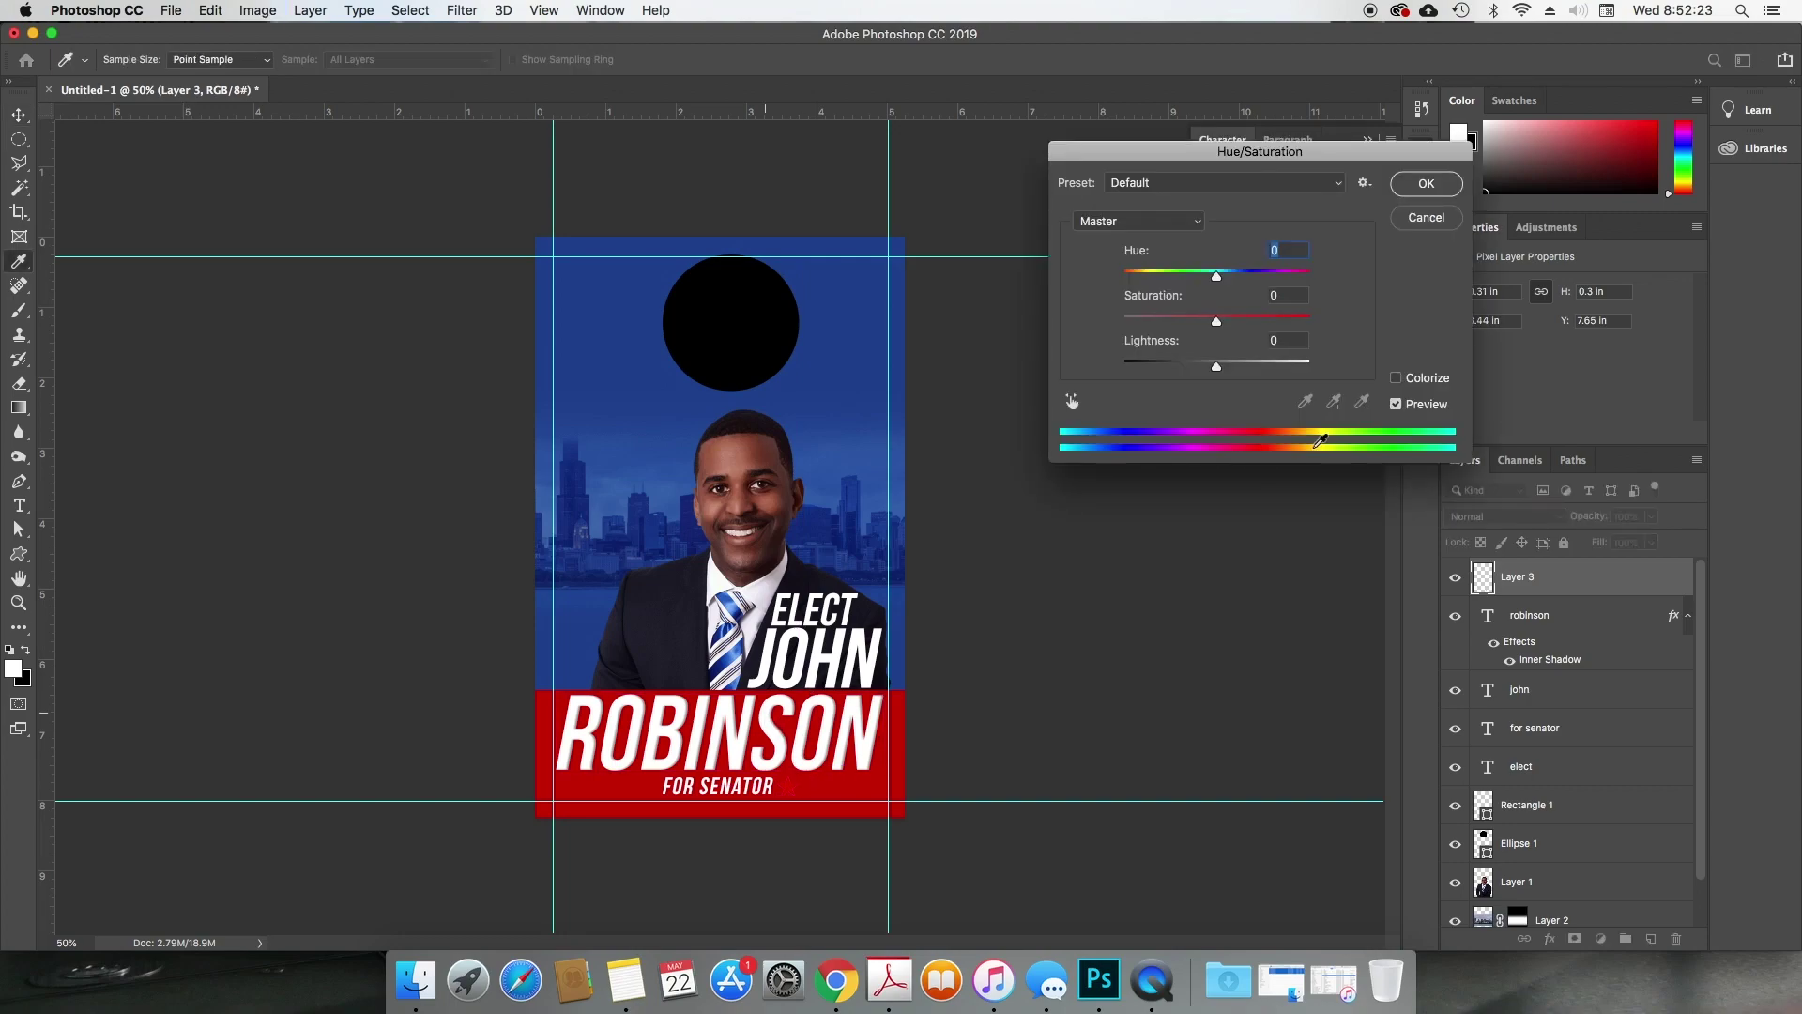
pyautogui.click(1425, 217)
pyautogui.click(257, 10)
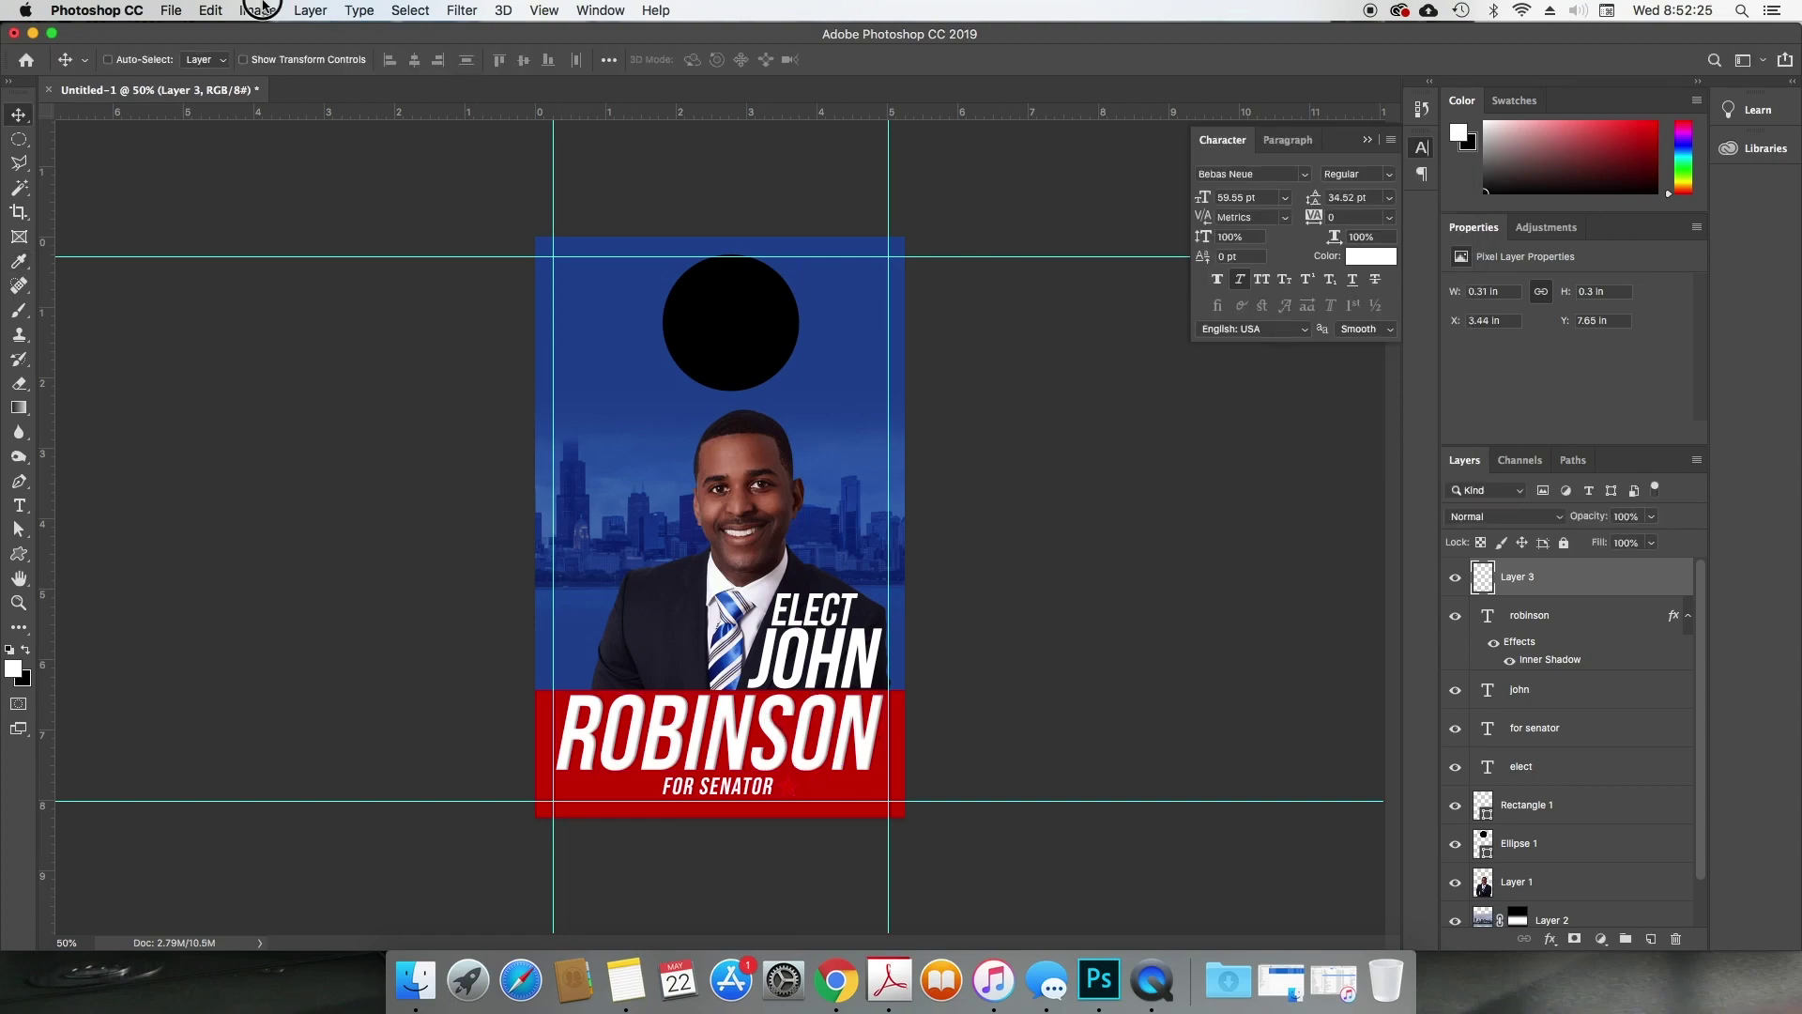
pyautogui.moveTo(387, 63)
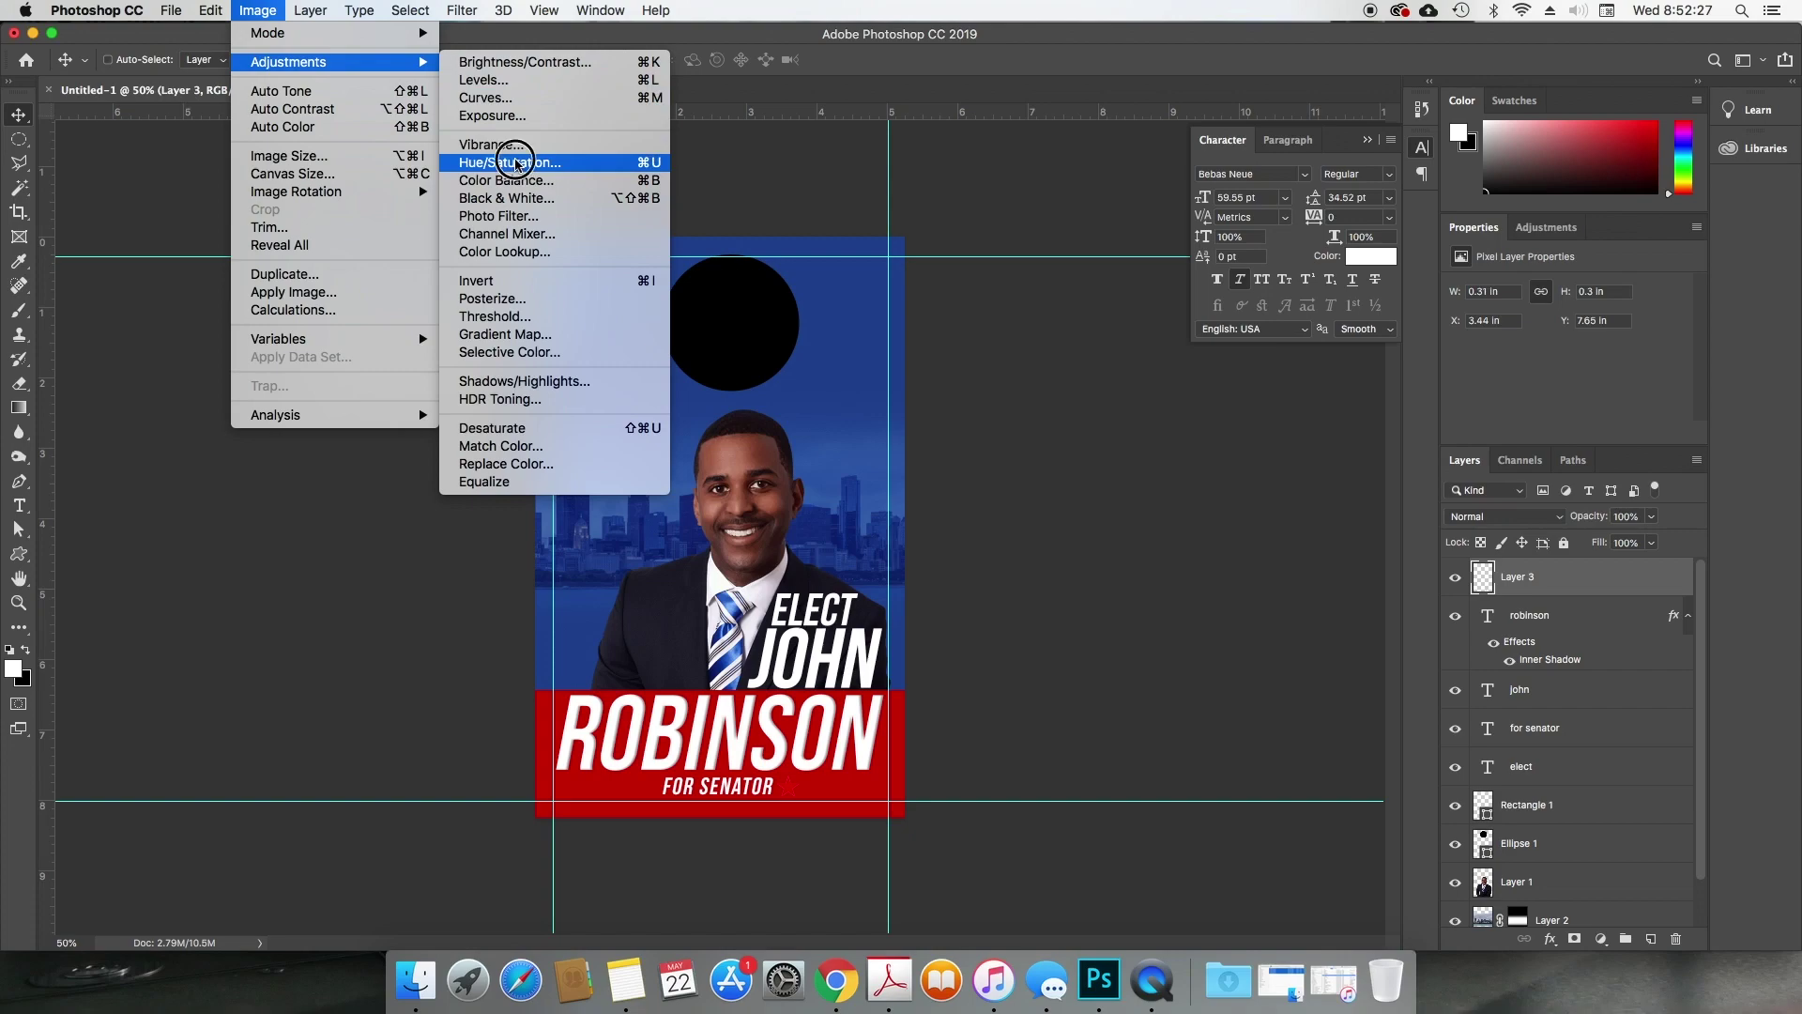
pyautogui.click(502, 162)
pyautogui.moveTo(1217, 365); pyautogui.dragTo(1405, 346)
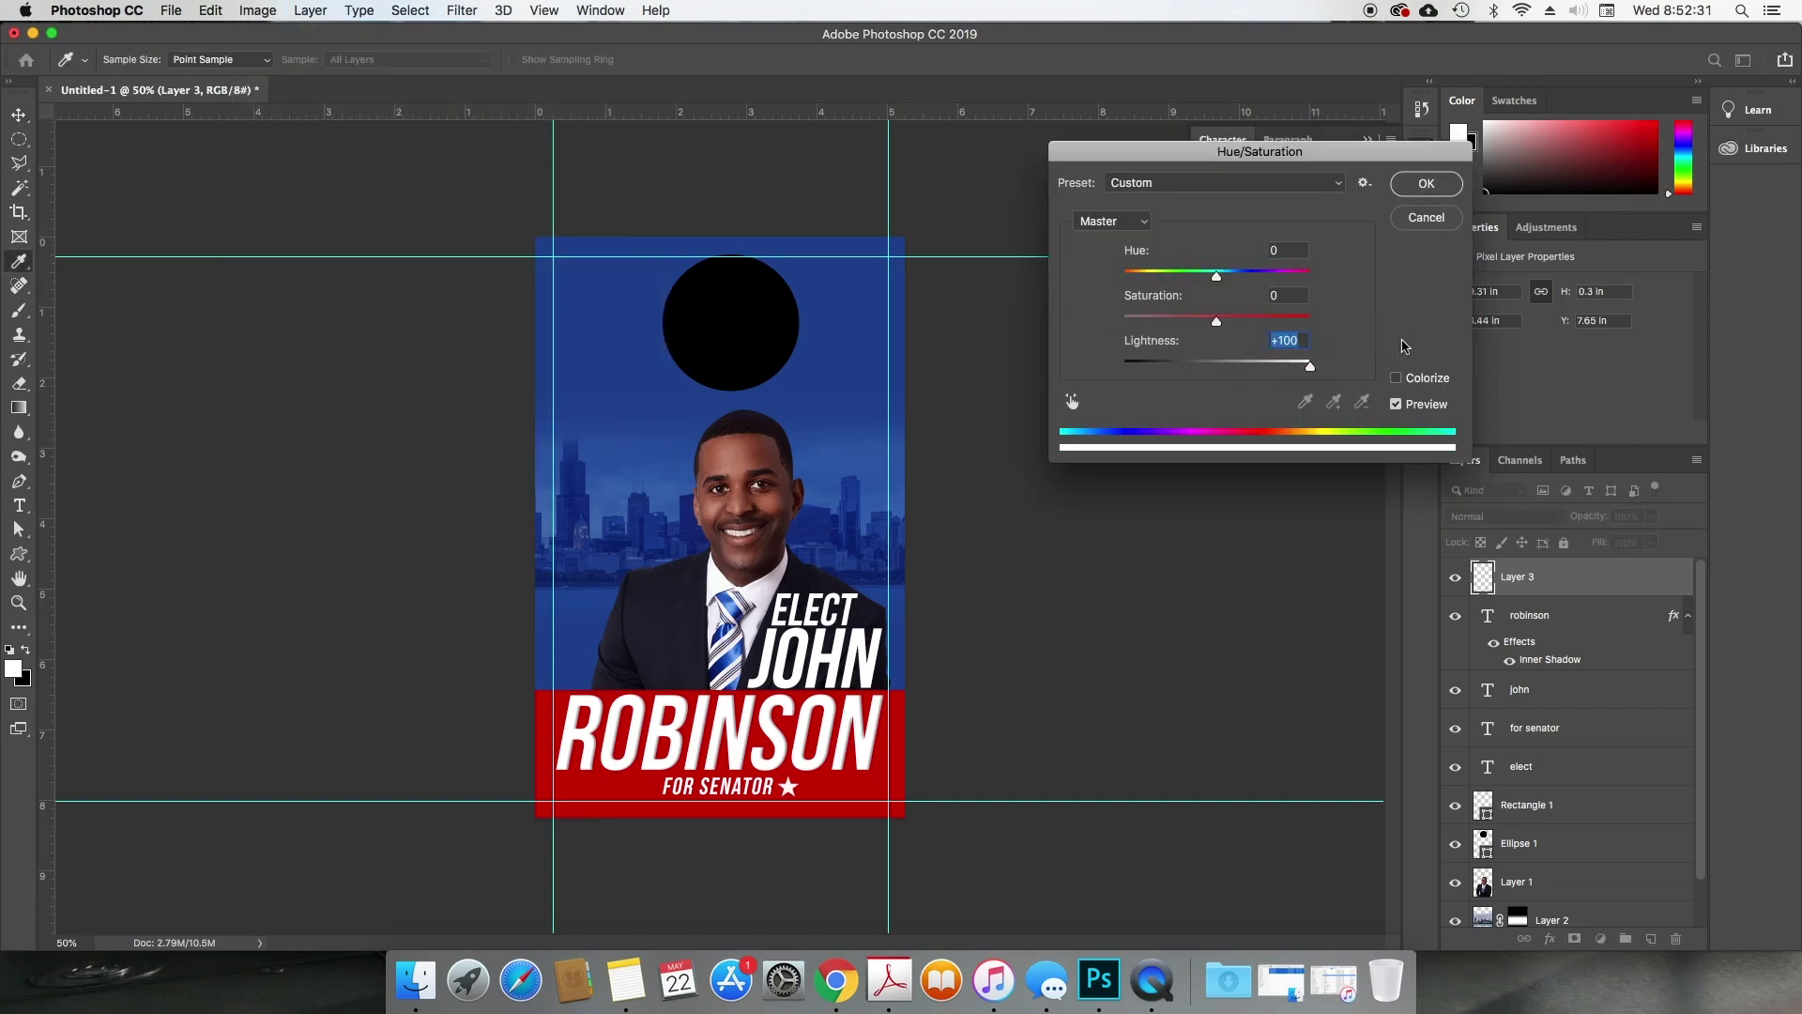
pyautogui.press('Return')
# Step: Scale the white star down to about 95%
pyautogui.press('super+t')
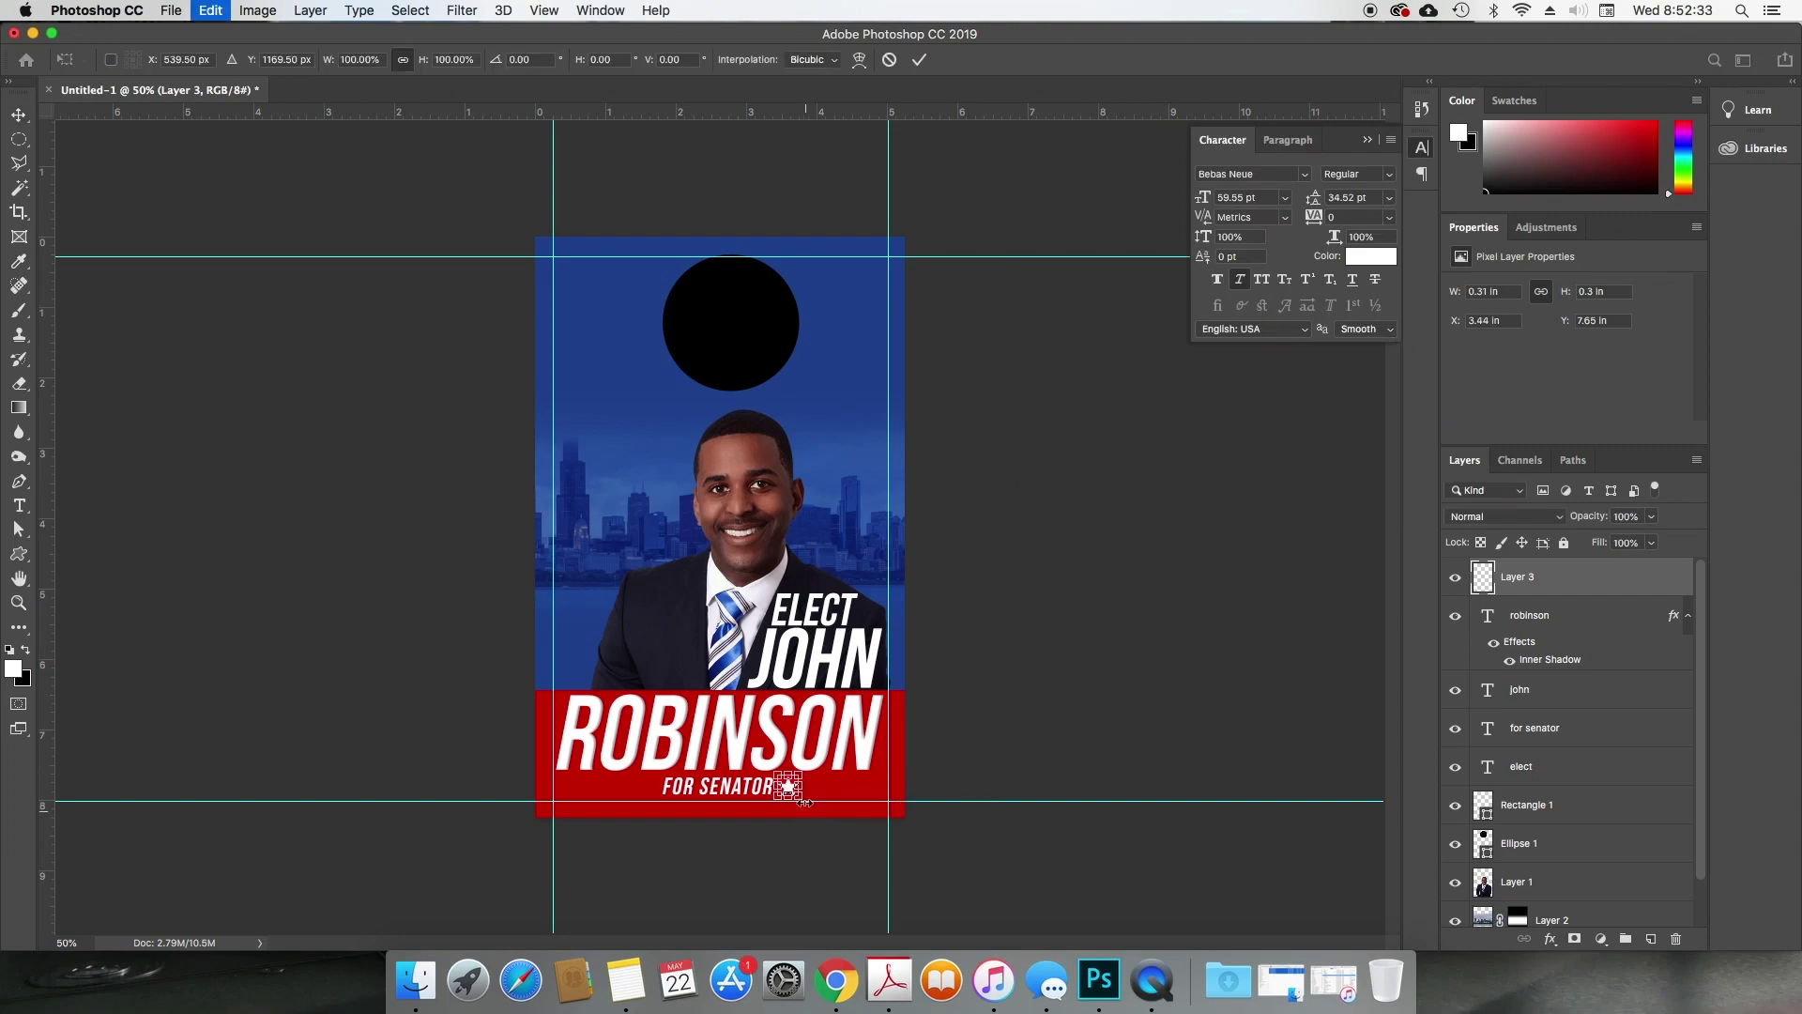
pyautogui.click(466, 59)
pyautogui.write('95')
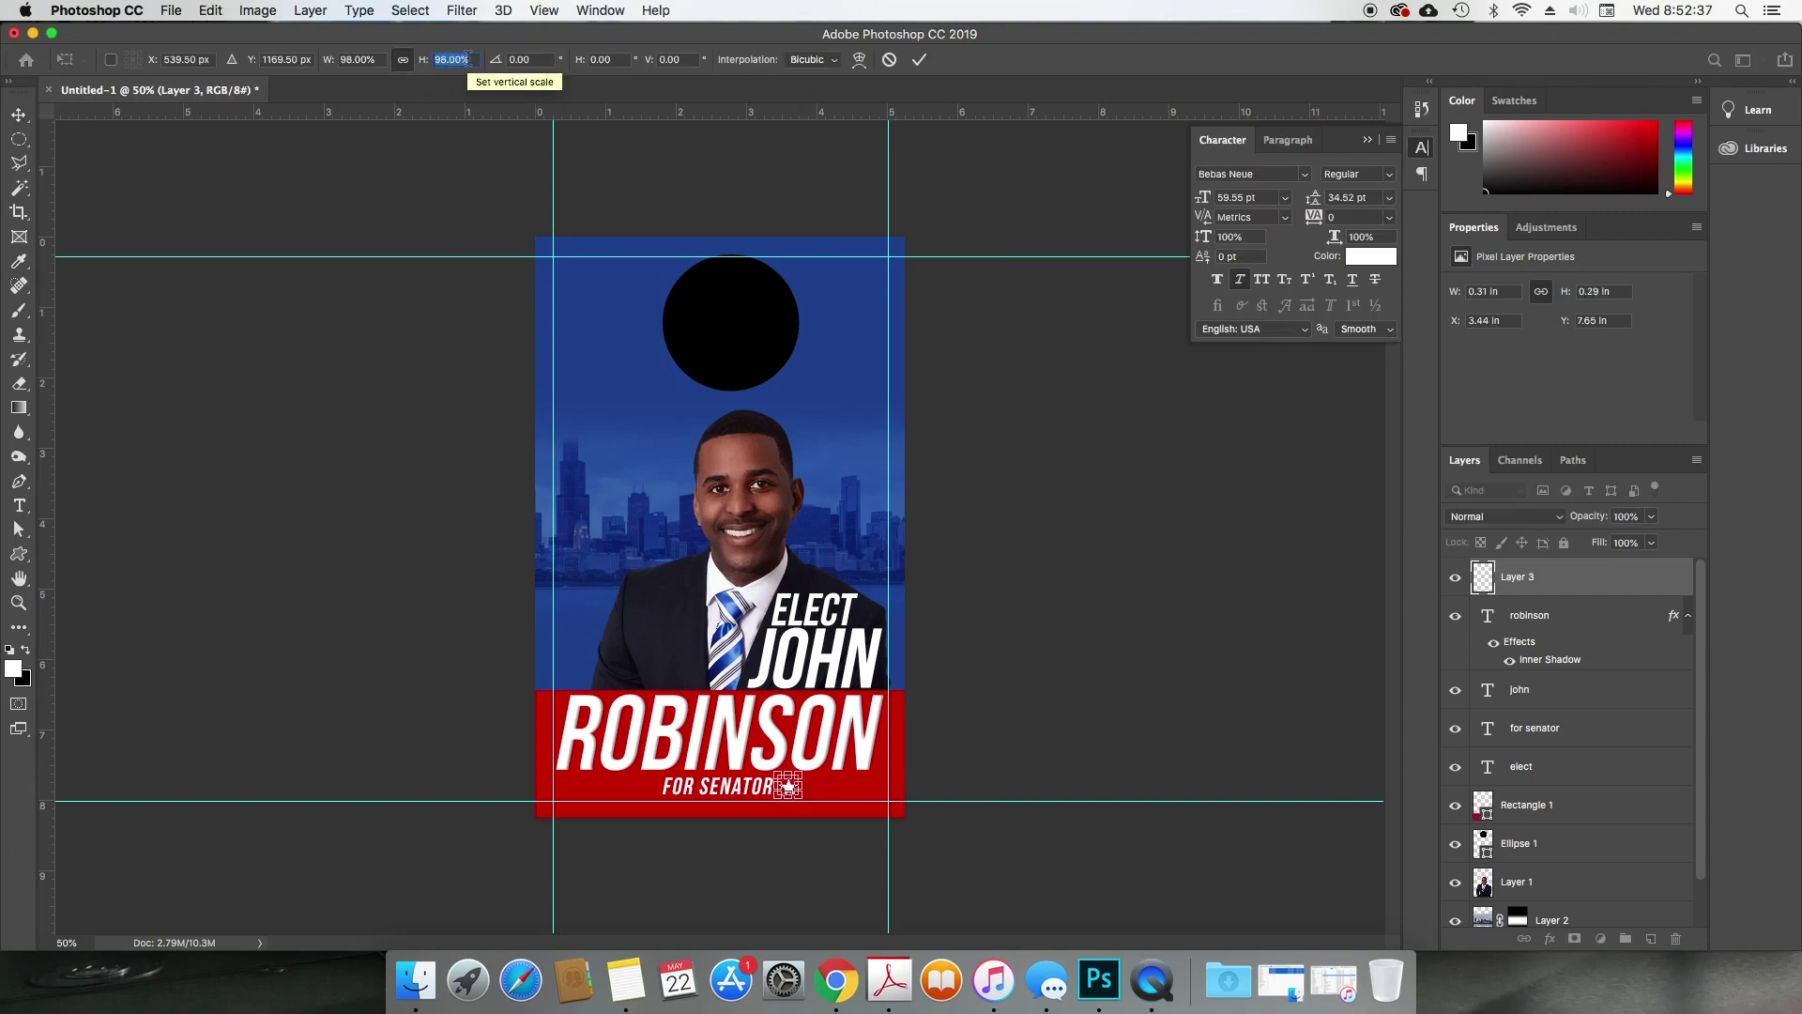
pyautogui.press('Return')
pyautogui.press('Down')
pyautogui.press('Down')
pyautogui.press('Down')
pyautogui.press('Return')
pyautogui.press('Return')
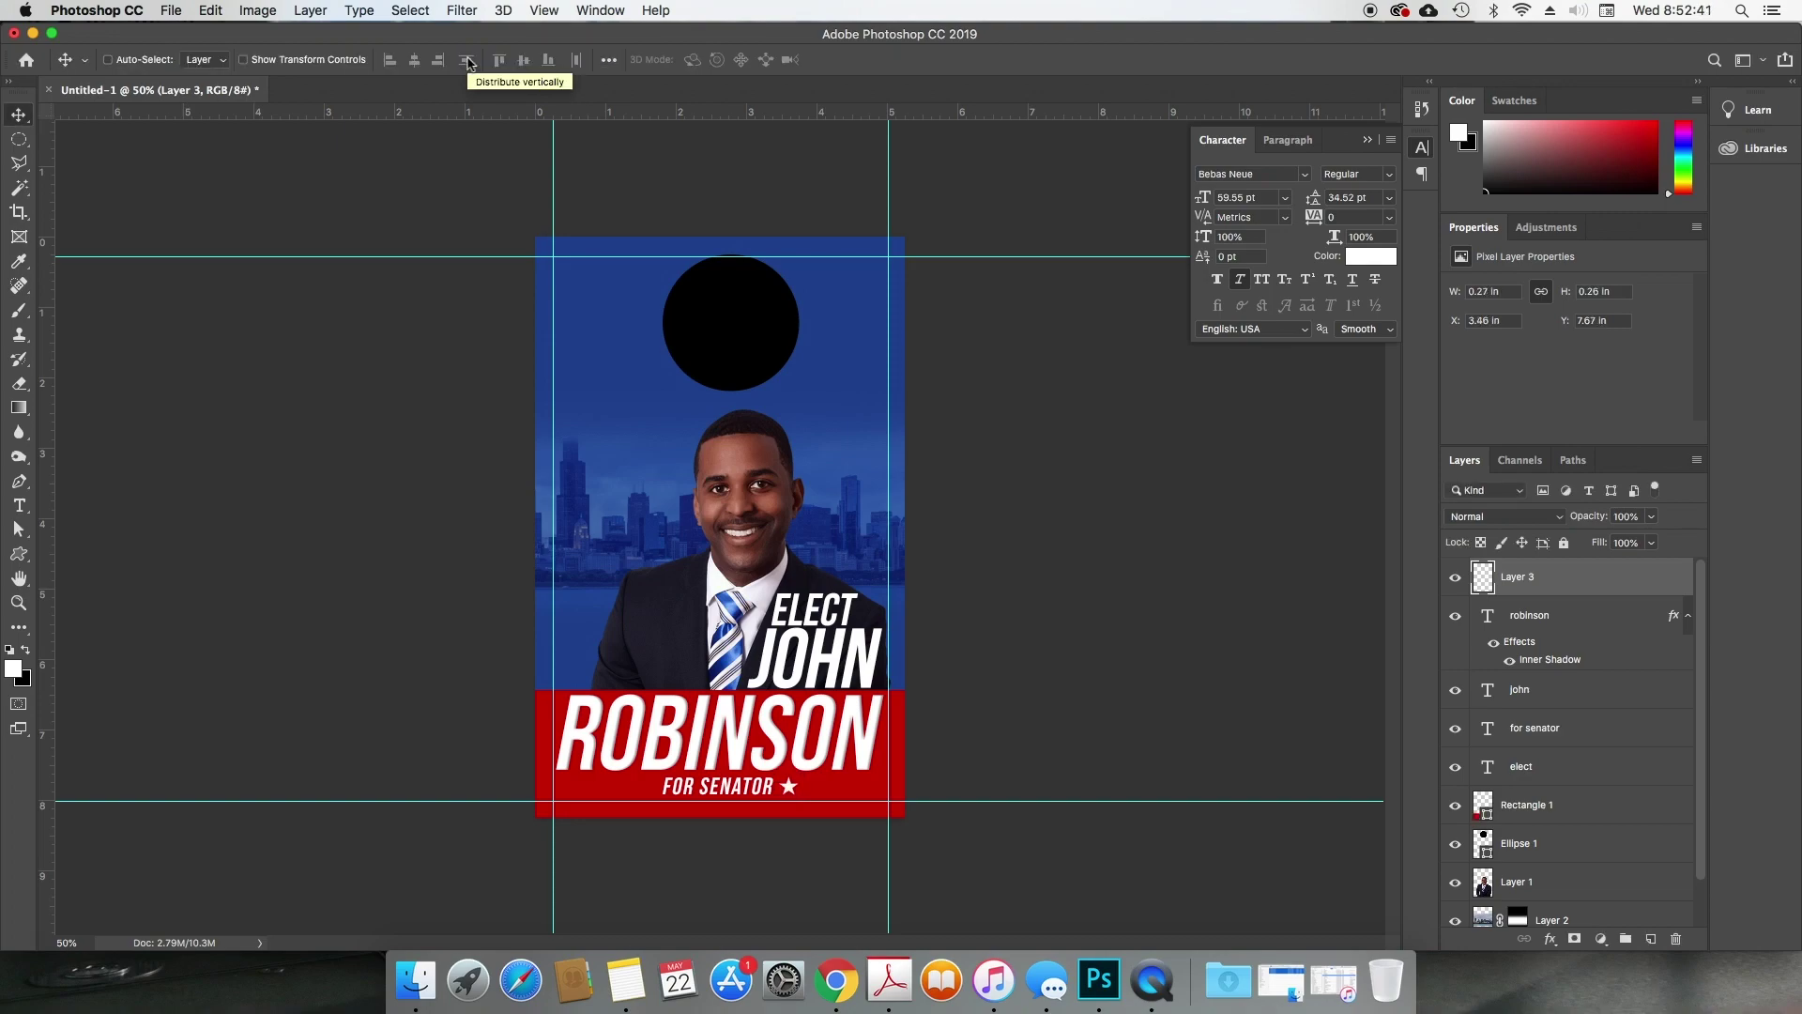
# Step: Shrink the star to about three quarters, nudge it up, and duplicate it rightward
pyautogui.click(257, 10)
pyautogui.moveTo(210, 11)
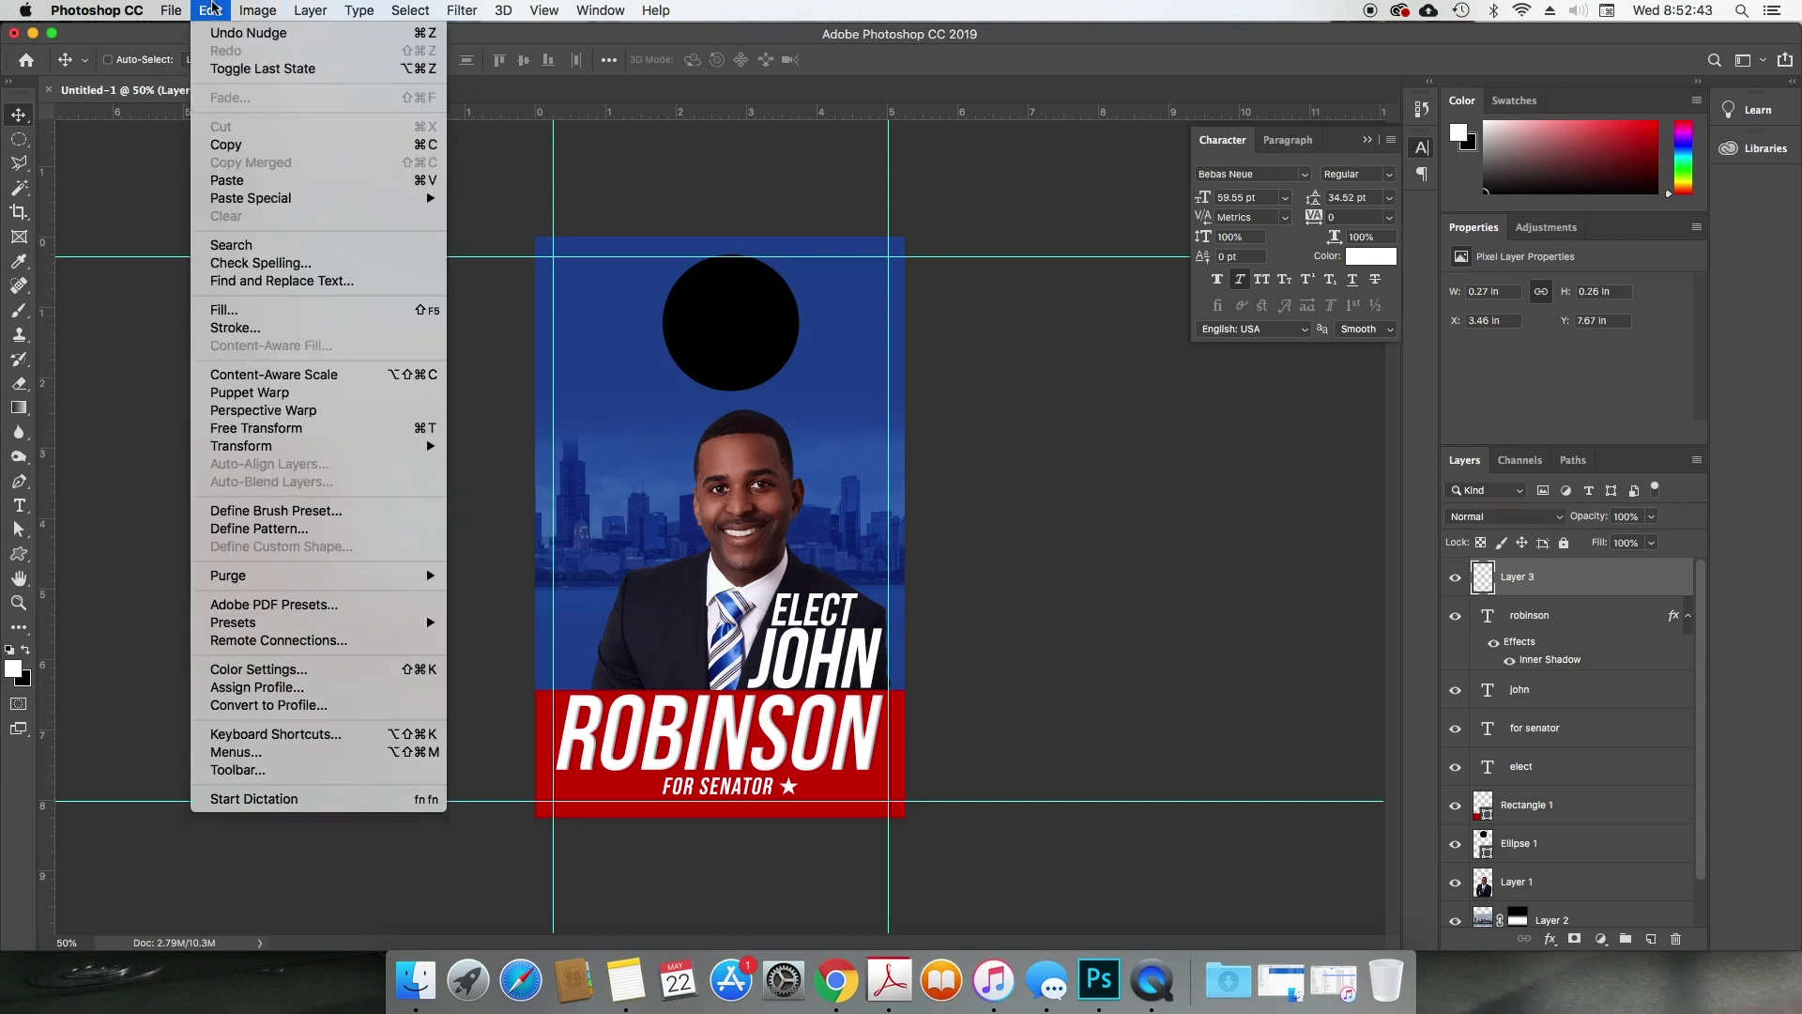
pyautogui.click(294, 436)
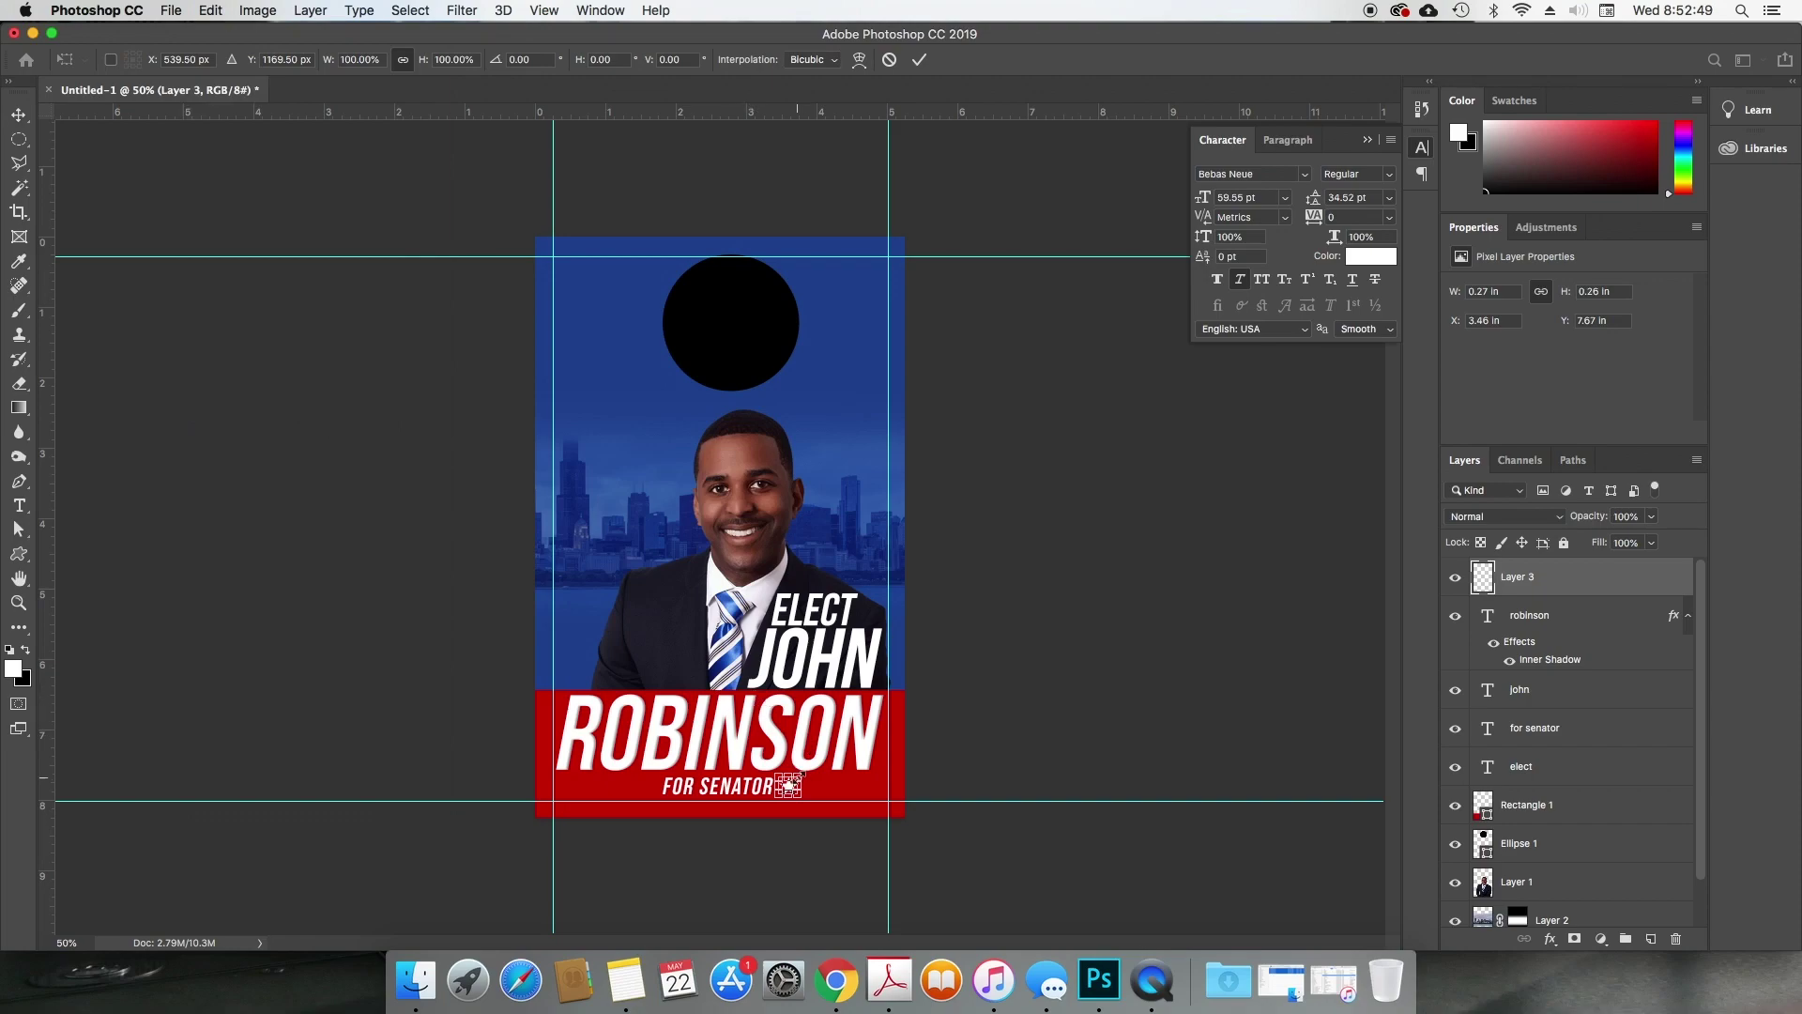
pyautogui.moveTo(799, 775); pyautogui.dragTo(794, 784)
pyautogui.press('Return')
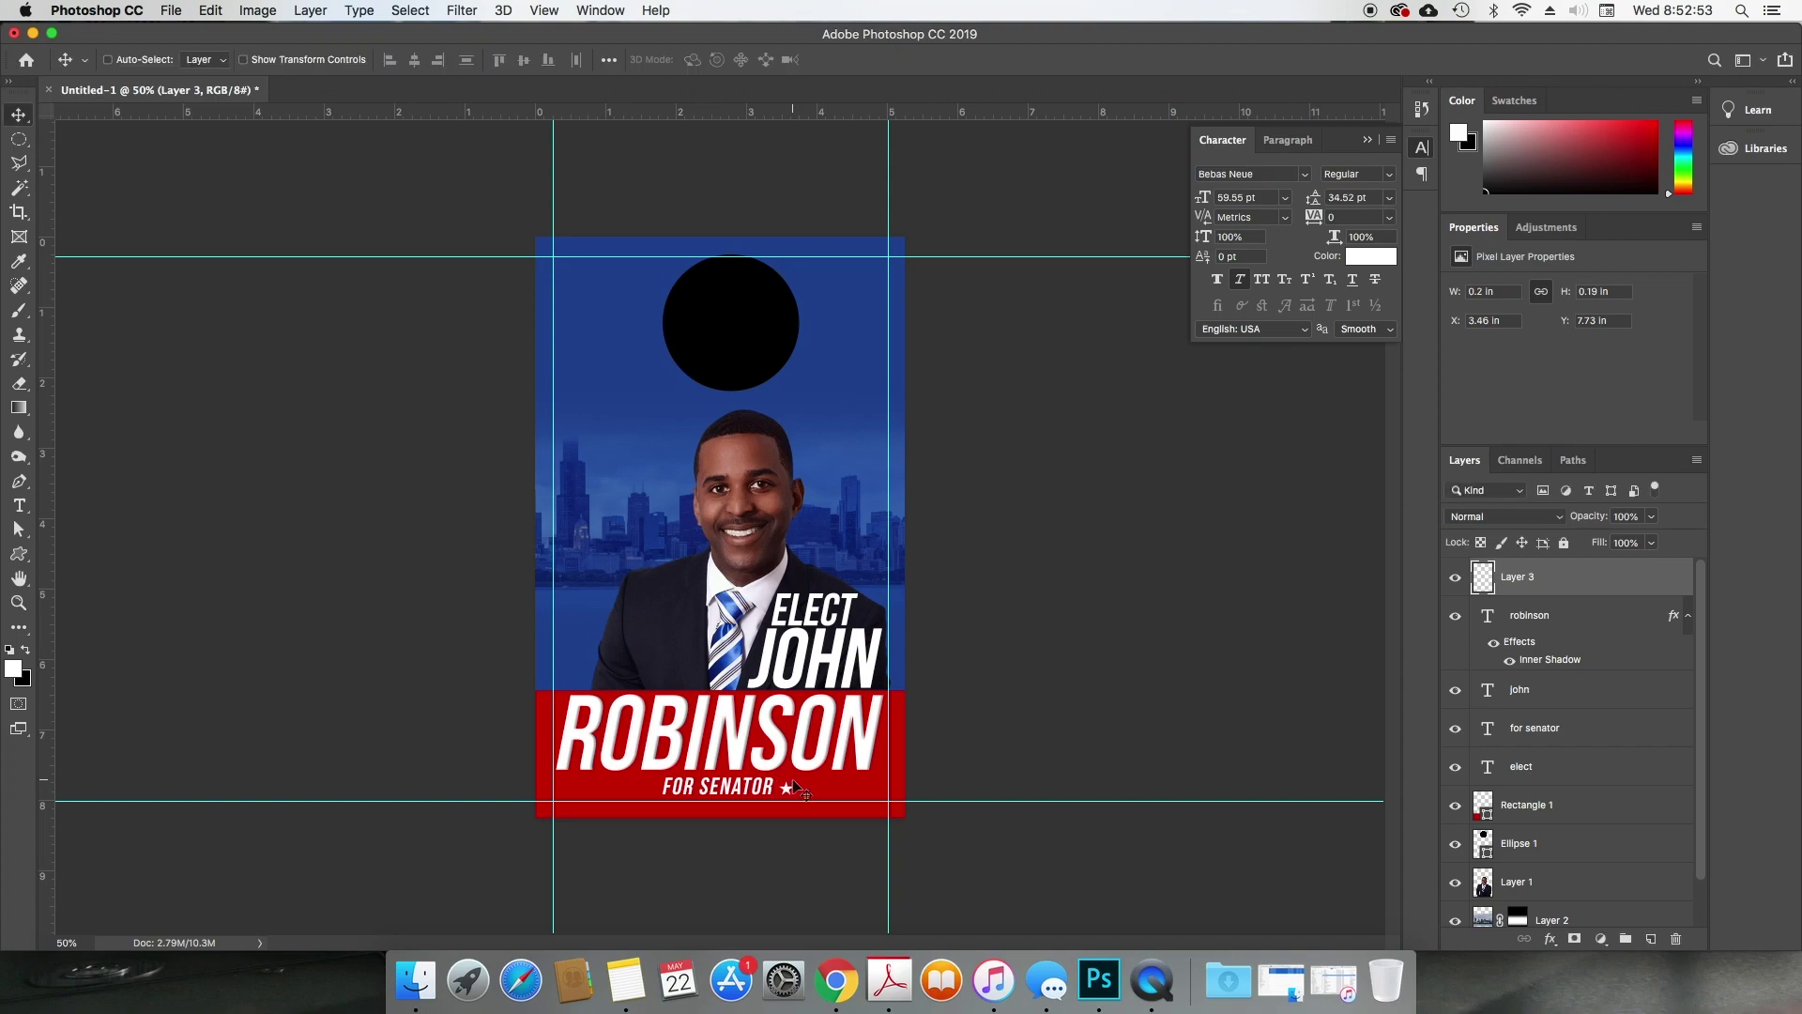
pyautogui.press('Up')
pyautogui.moveTo(794, 786); pyautogui.dragTo(874, 795)
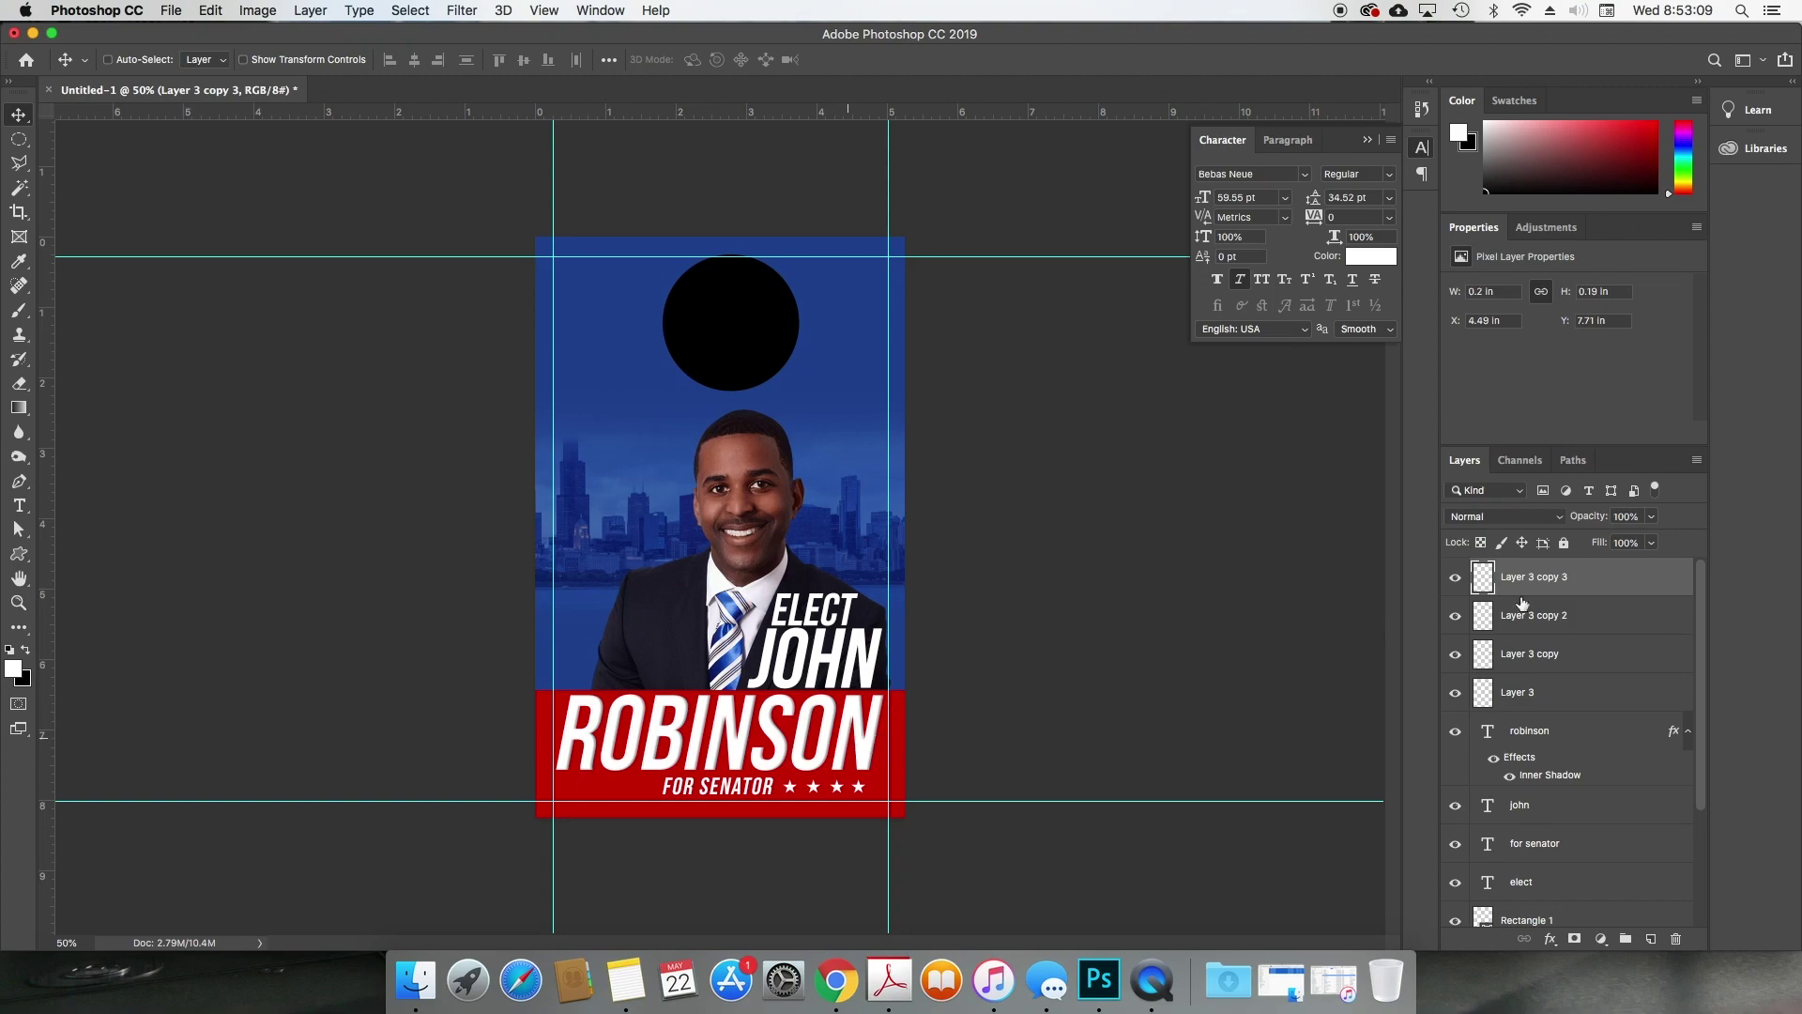
# Step: Merge the four stars into one layer and place a copy left of FOR SENATOR
pyautogui.keyDown('shift'); pyautogui.click(1559, 690); pyautogui.keyUp('shift')
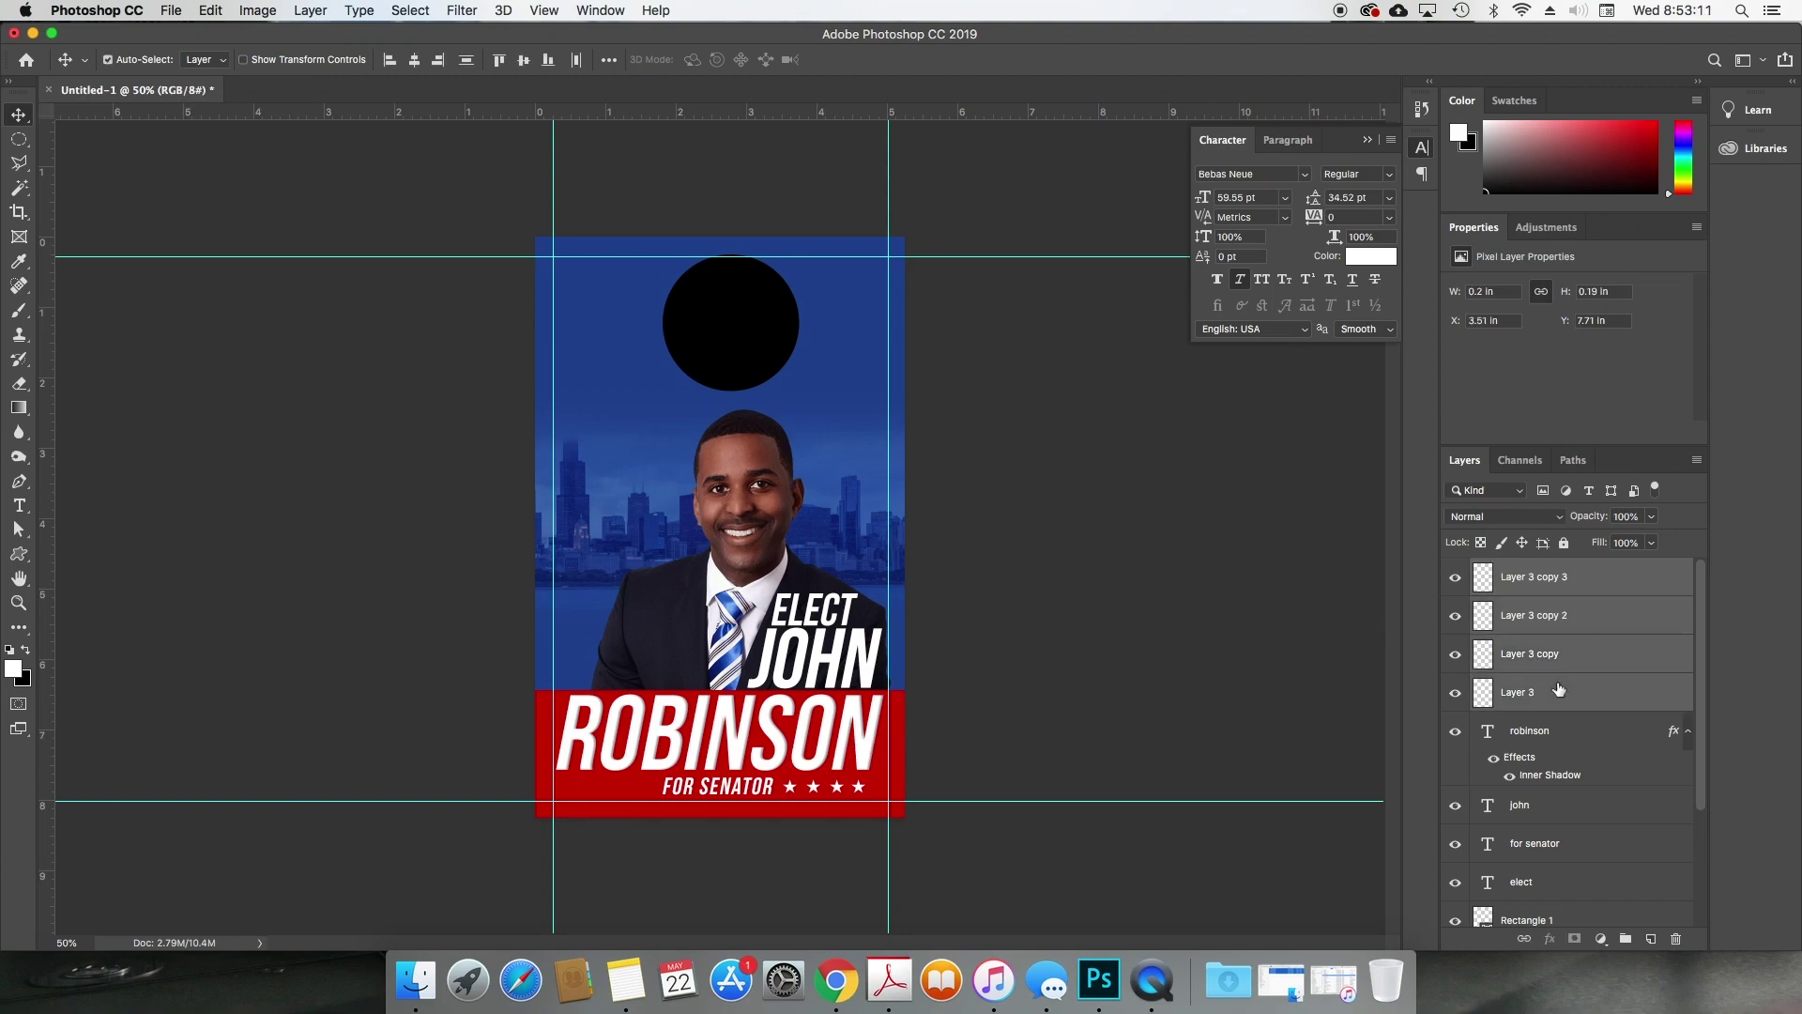
pyautogui.press('super+e')
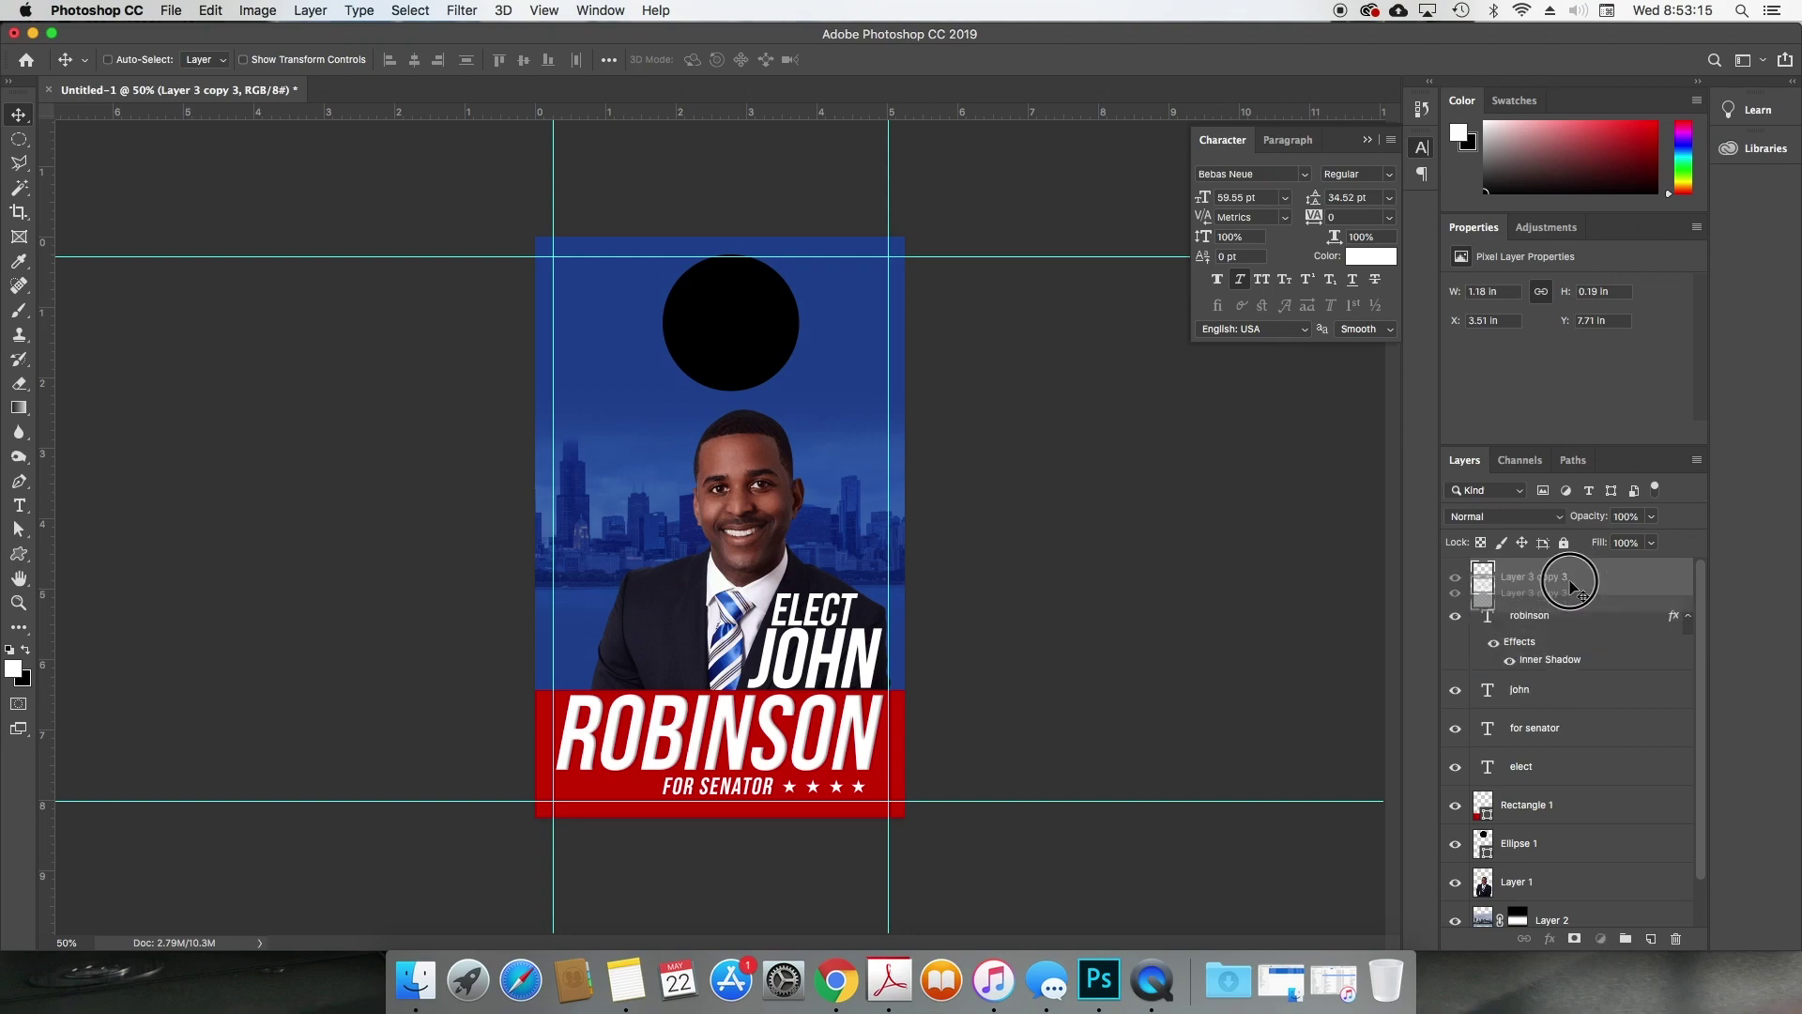
pyautogui.moveTo(1556, 580); pyautogui.dragTo(1655, 947)
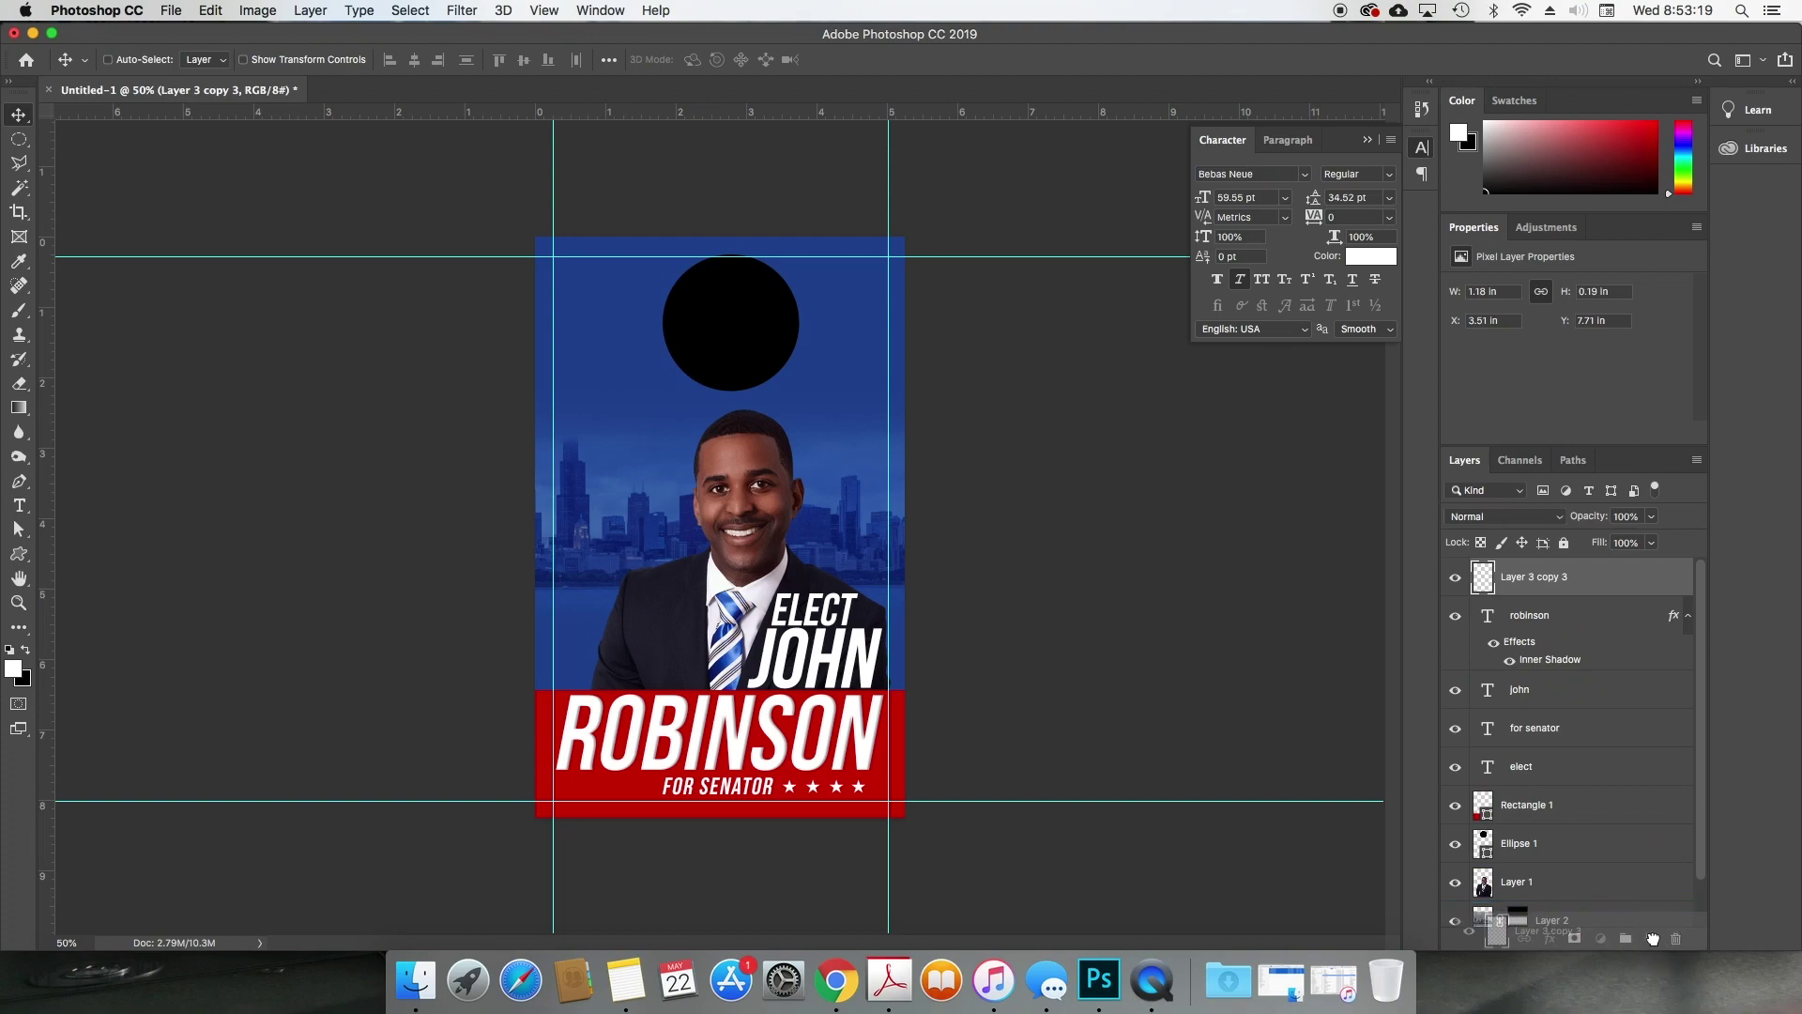
pyautogui.moveTo(791, 784); pyautogui.dragTo(586, 798)
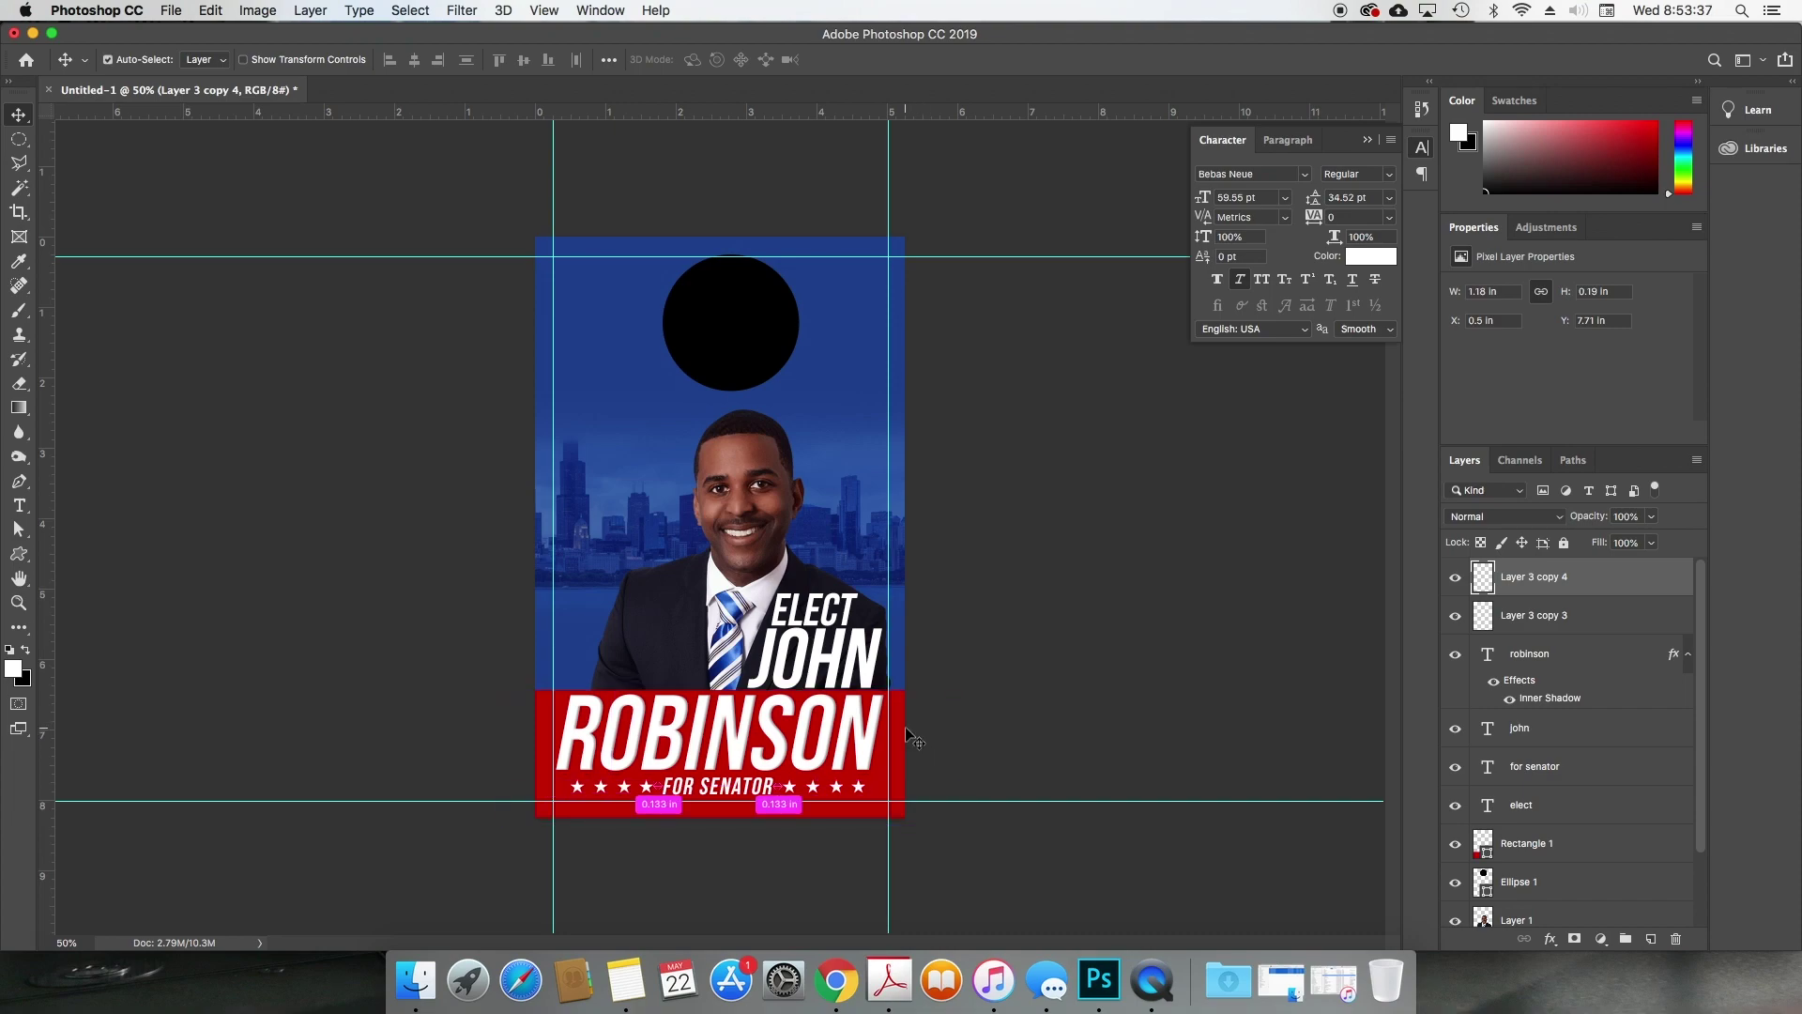
pyautogui.press('super+minus')
pyautogui.press('super+equal')
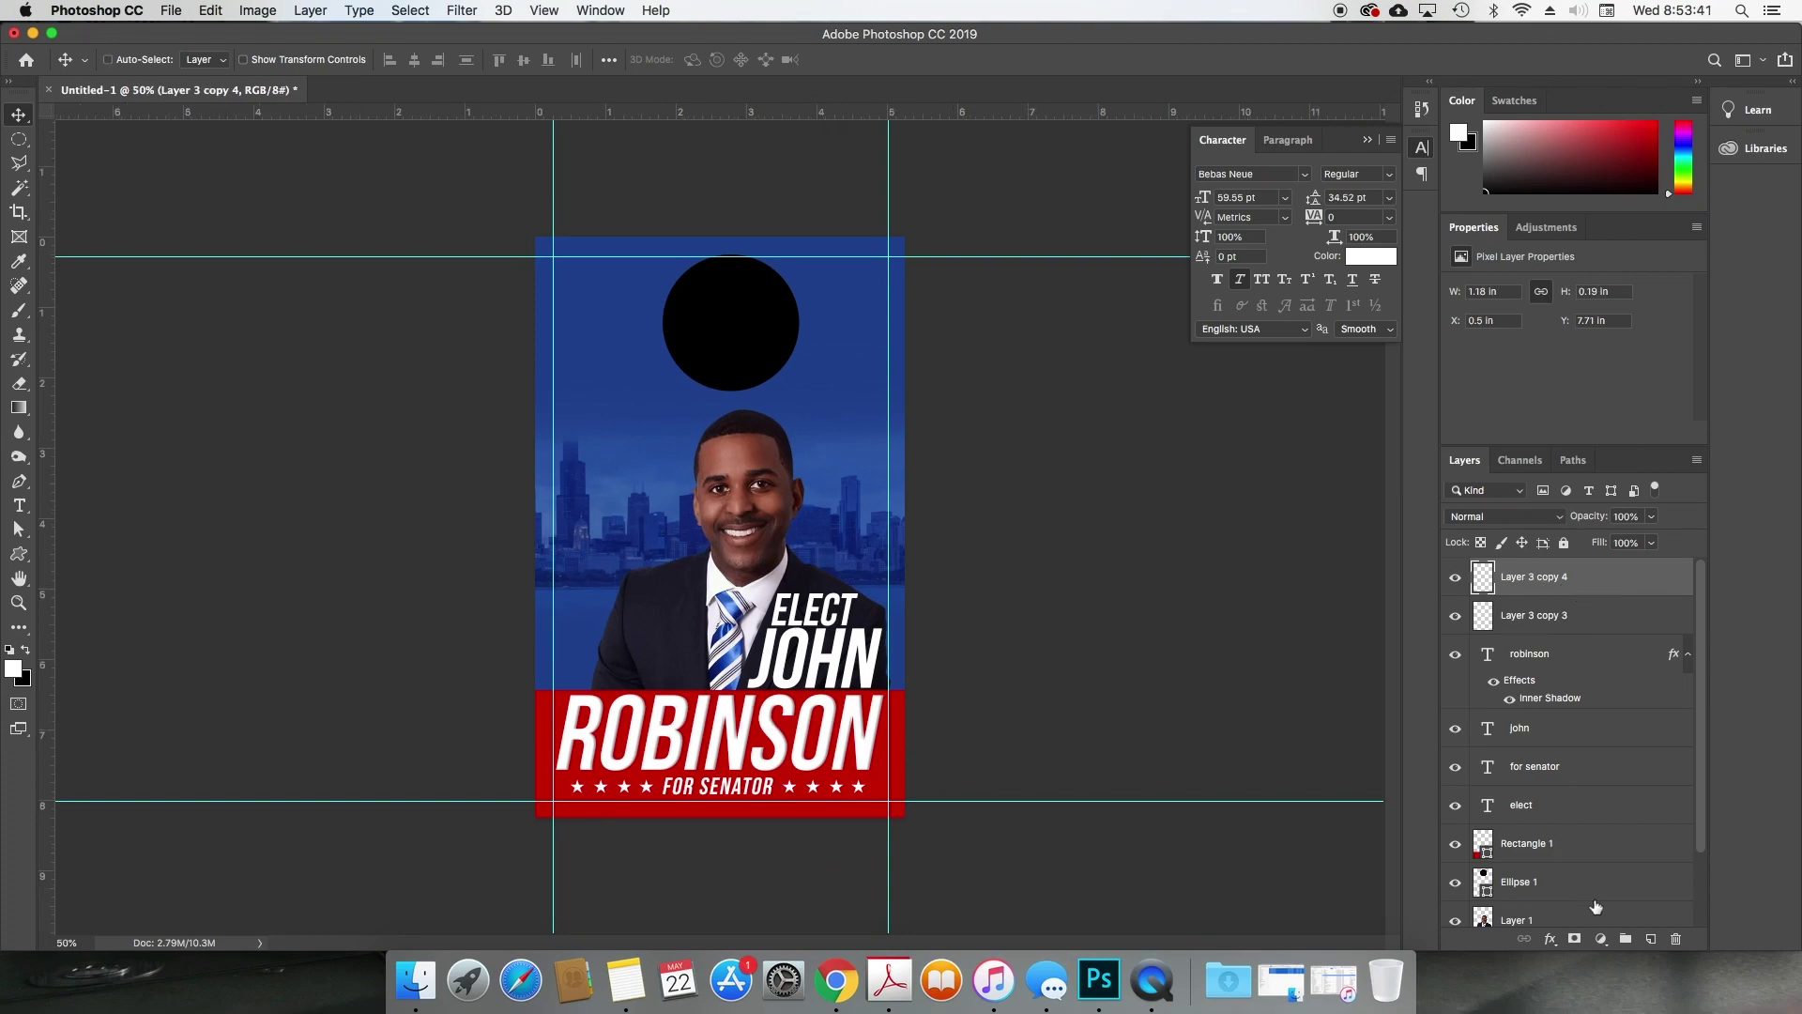
# Step: Darken the red banner's fill colour to af0000
pyautogui.click(1611, 847)
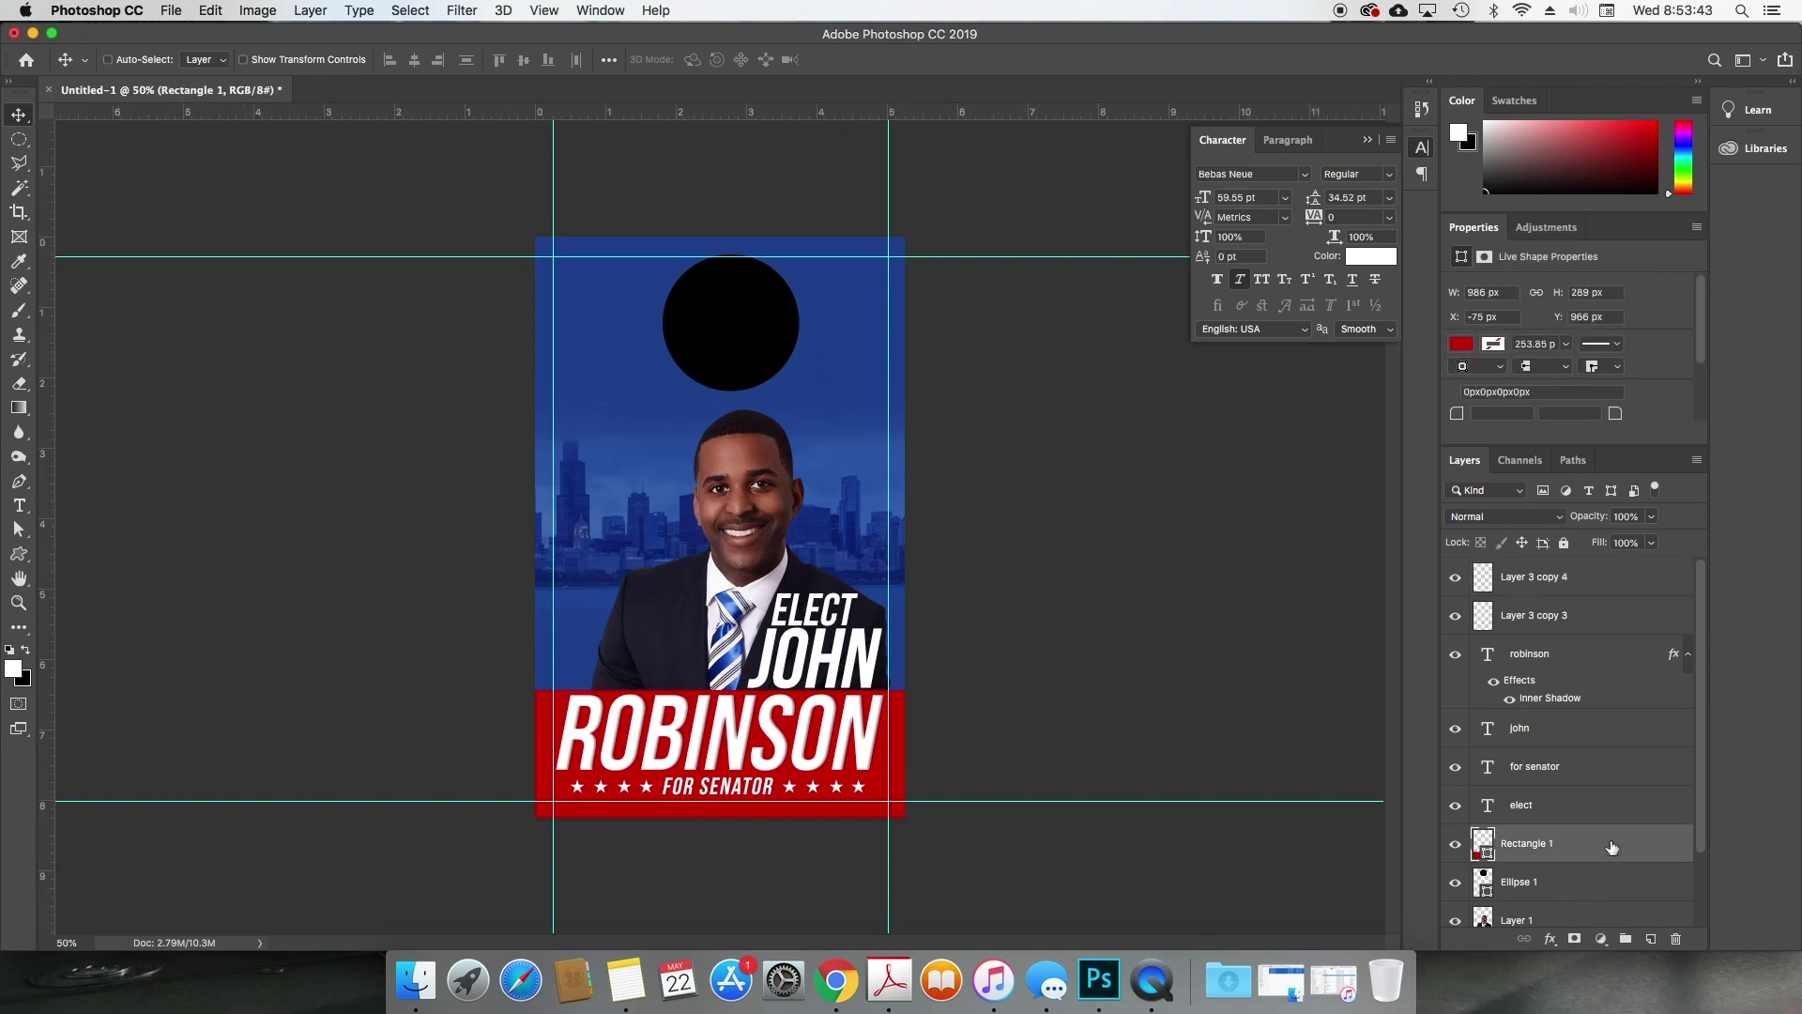
pyautogui.doubleClick(1612, 847)
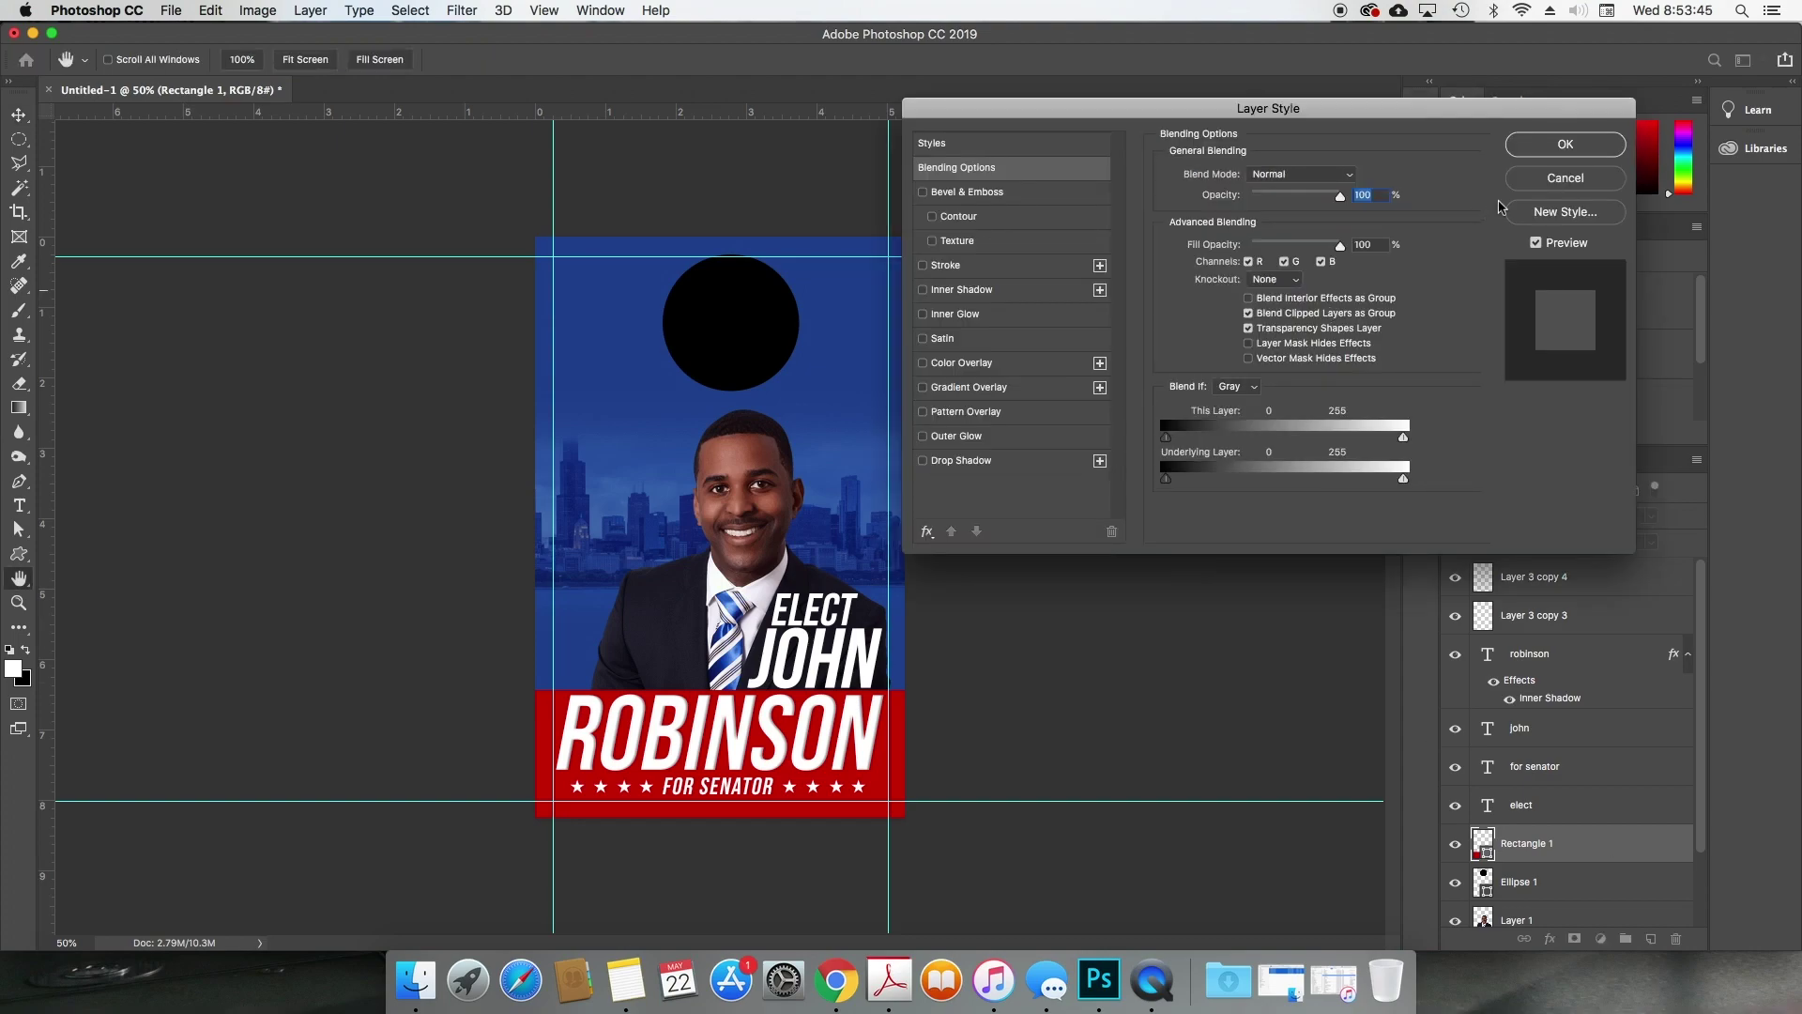
pyautogui.press('Escape')
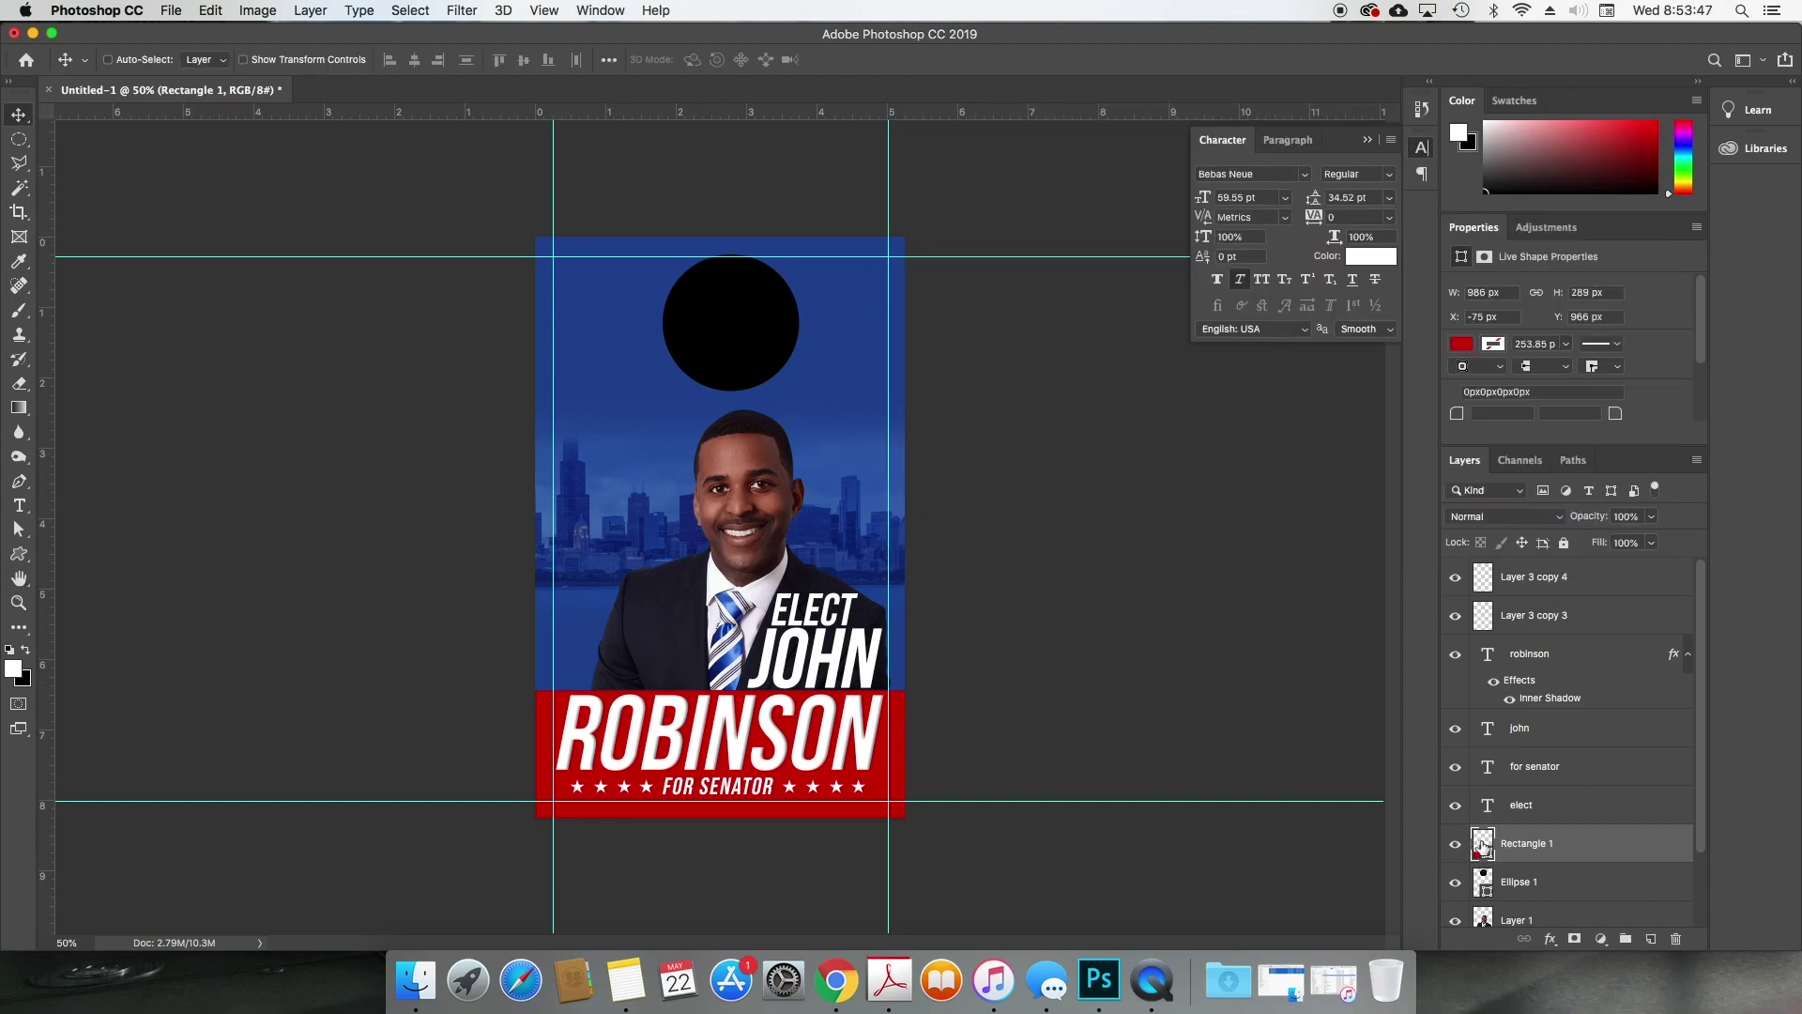
pyautogui.doubleClick(1482, 847)
pyautogui.moveTo(1199, 463)
pyautogui.mouseDown()
pyautogui.moveTo(1280, 454)
pyautogui.moveTo(1390, 393)
pyautogui.mouseUp()
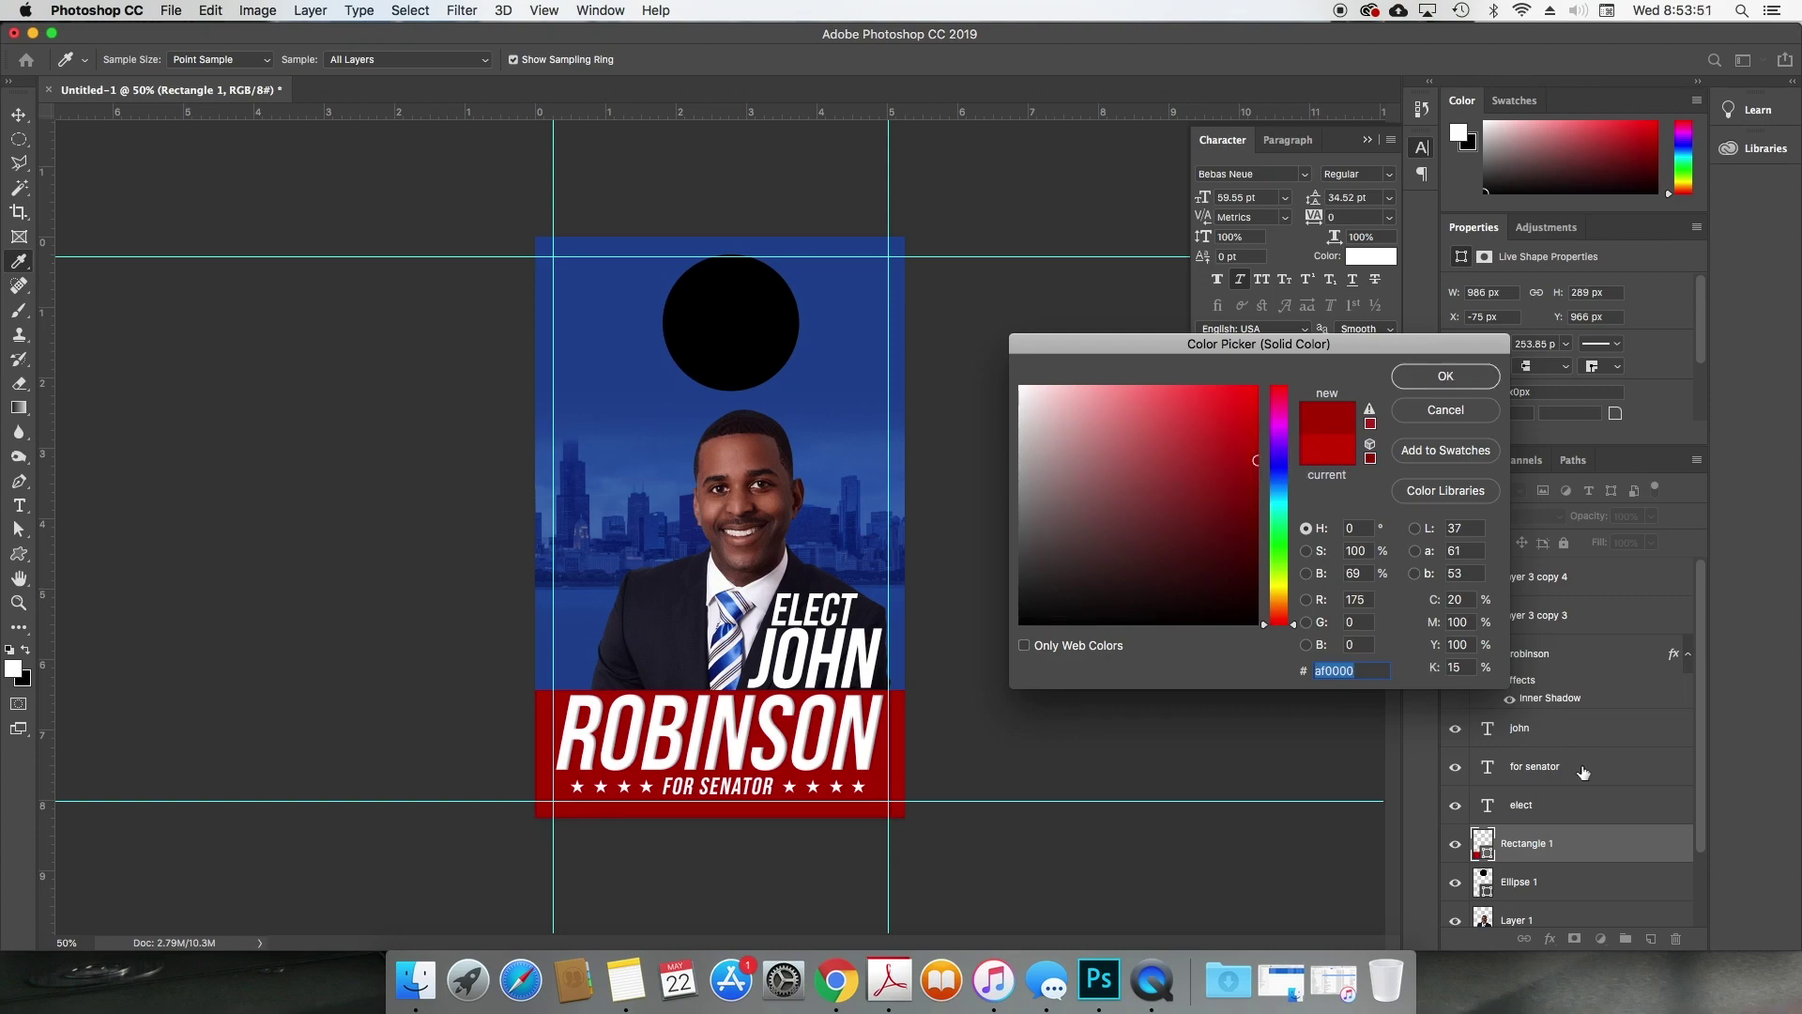
pyautogui.press('Return')
# Step: Add a Linear Gradient Overlay at 90° to the banner
pyautogui.doubleClick(1603, 847)
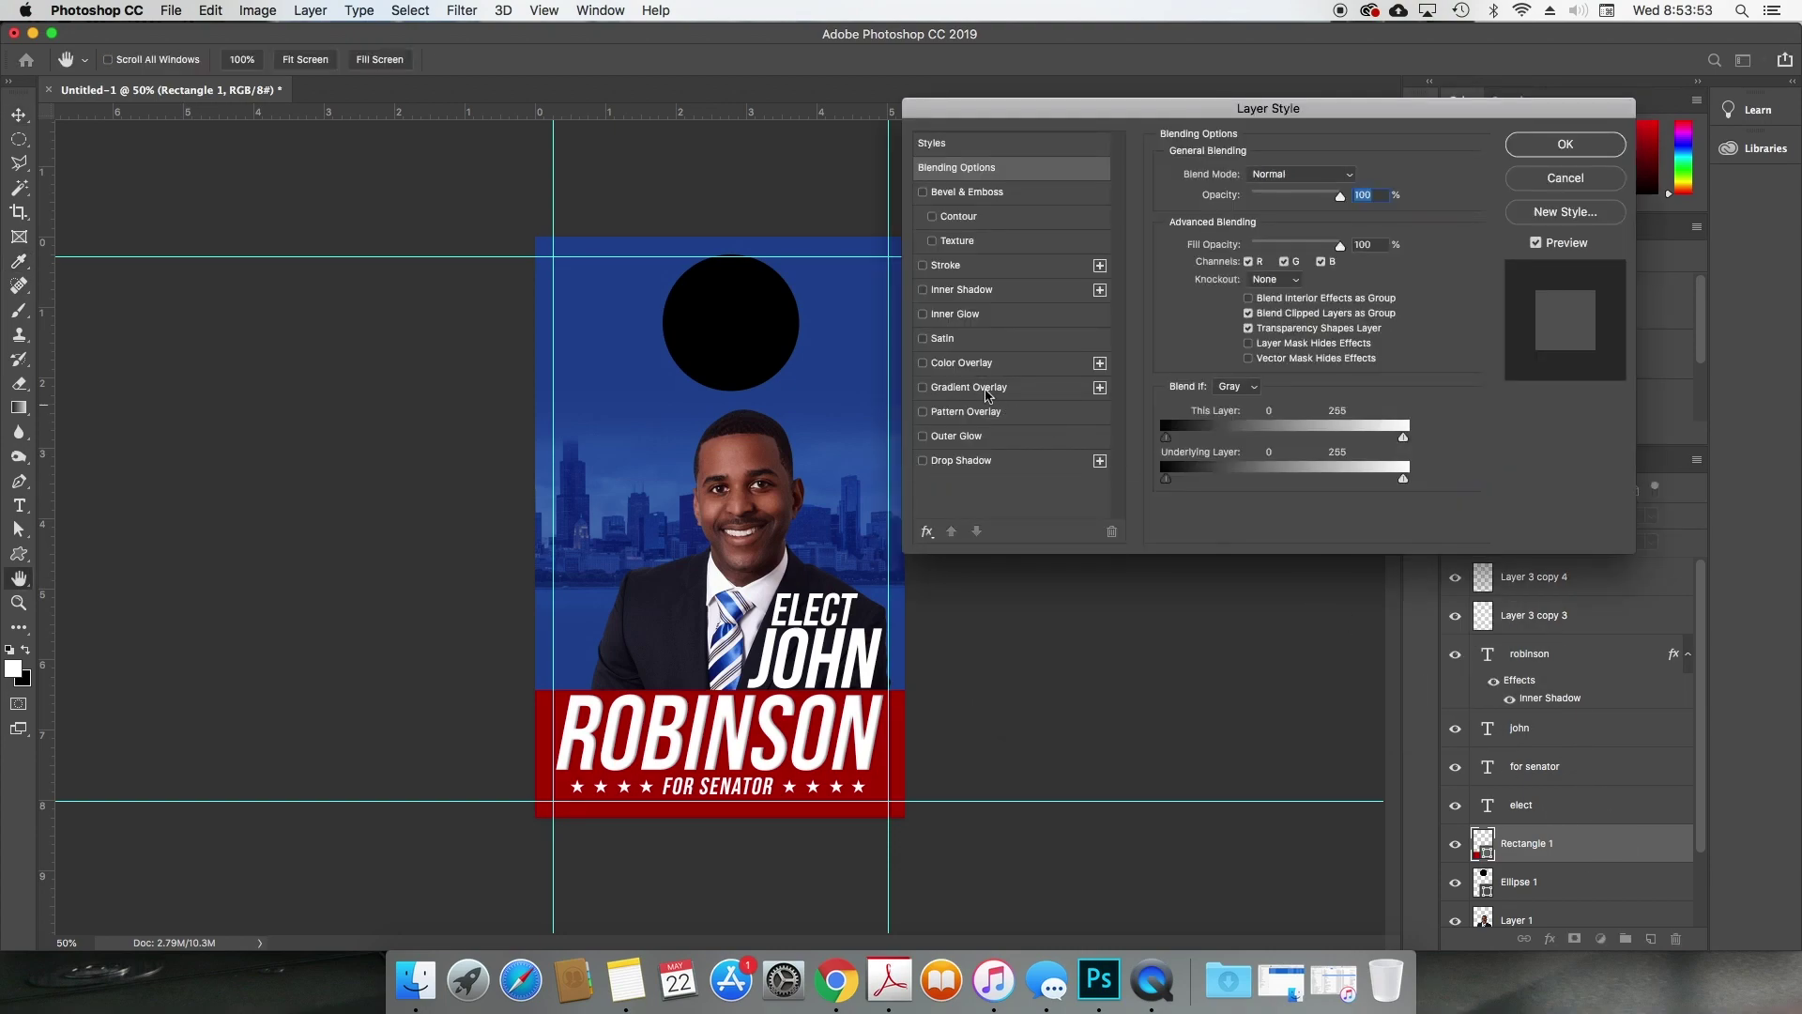
pyautogui.click(975, 389)
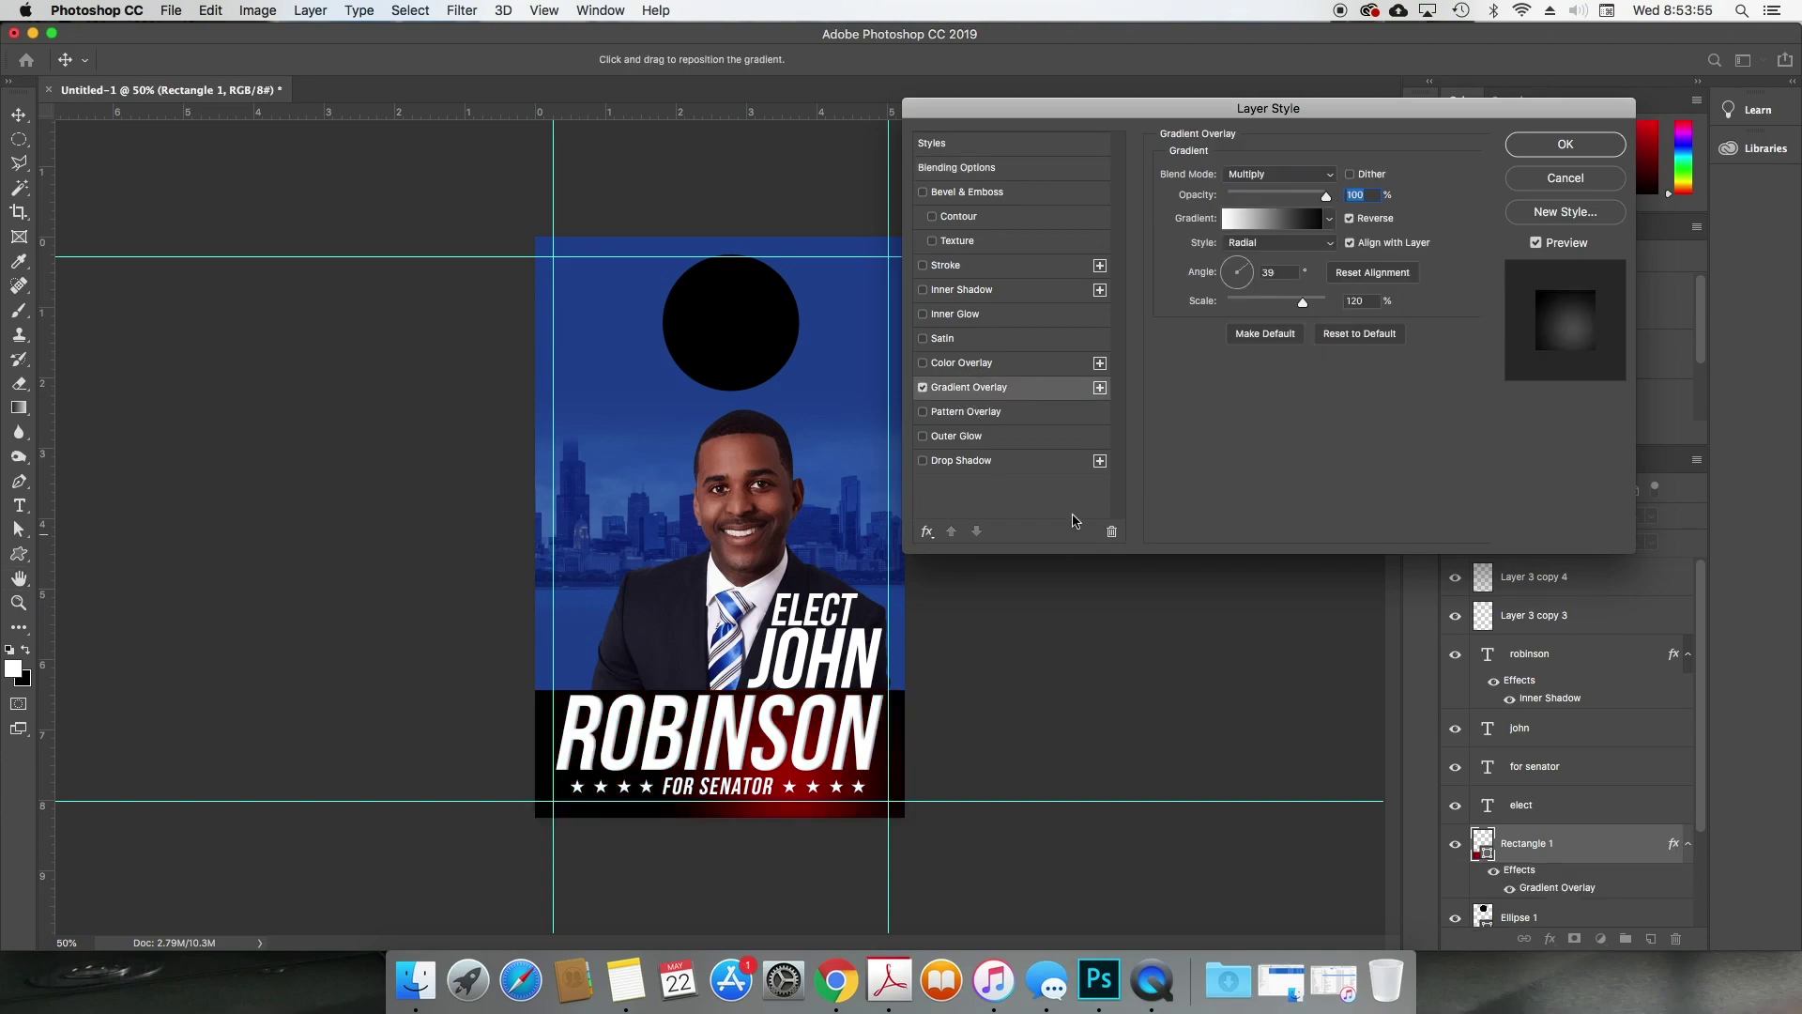
pyautogui.moveTo(862, 688); pyautogui.dragTo(746, 715)
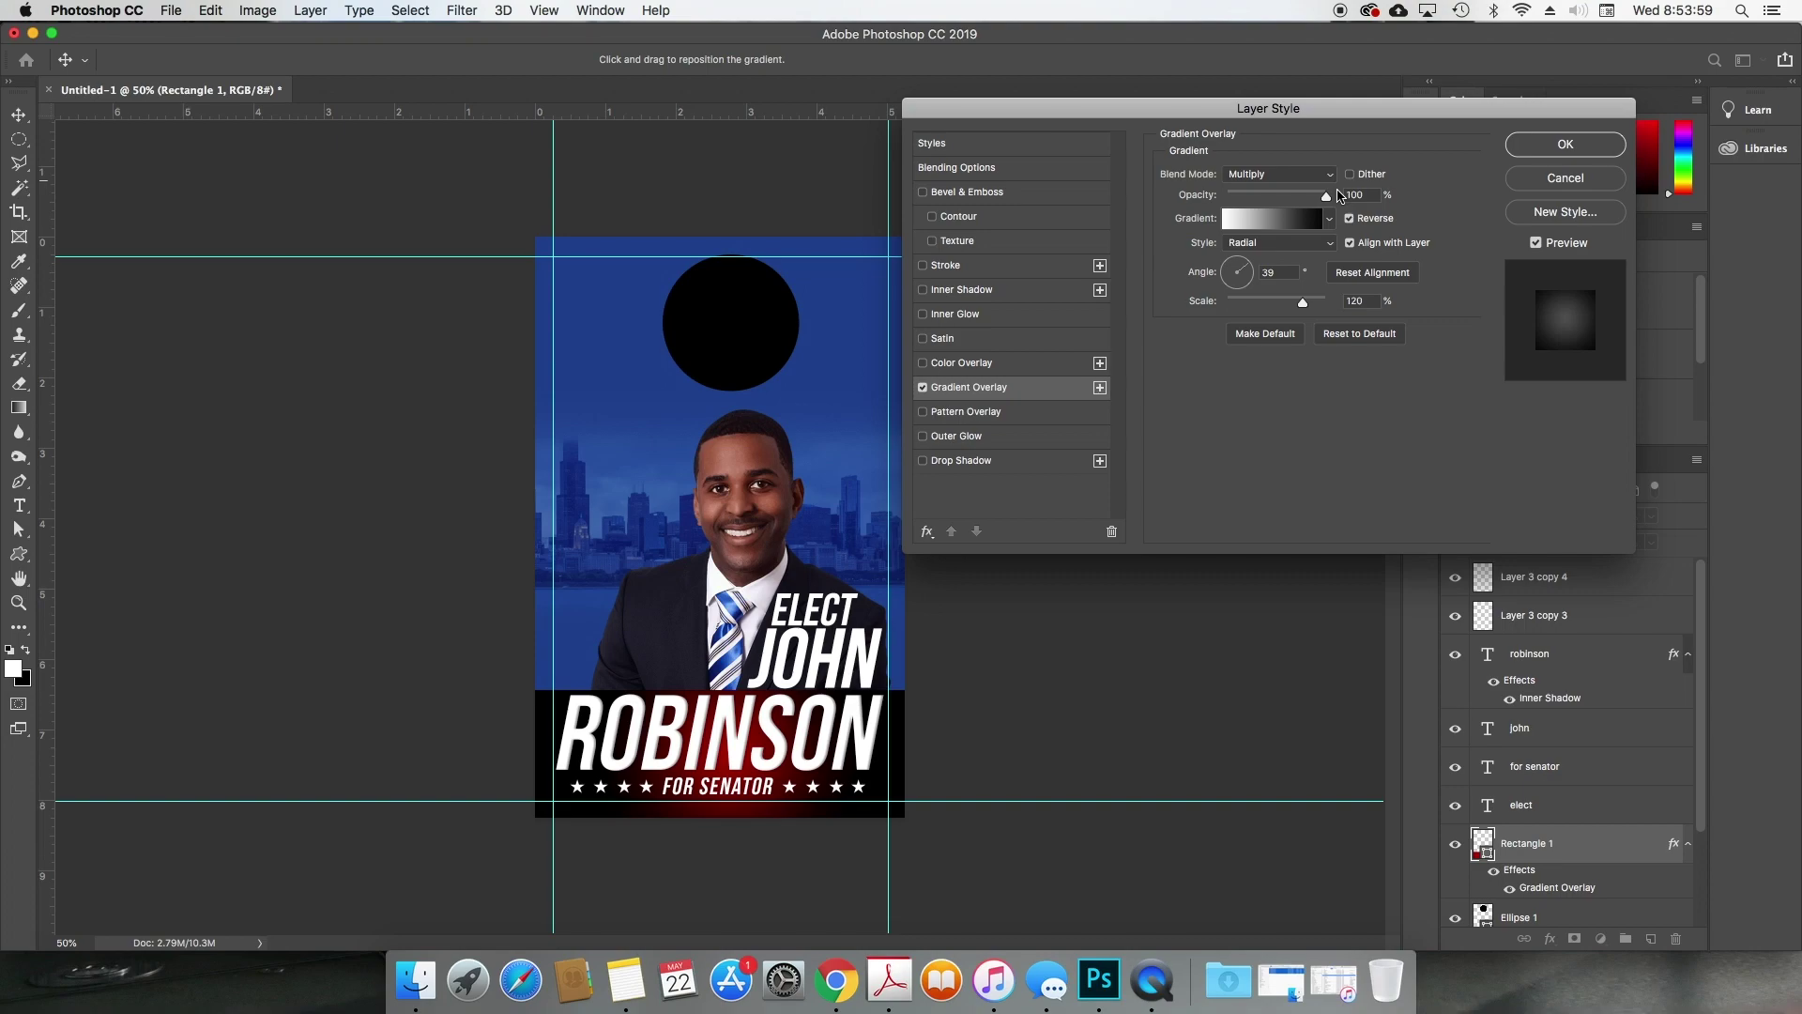
pyautogui.click(1326, 242)
pyautogui.click(1294, 230)
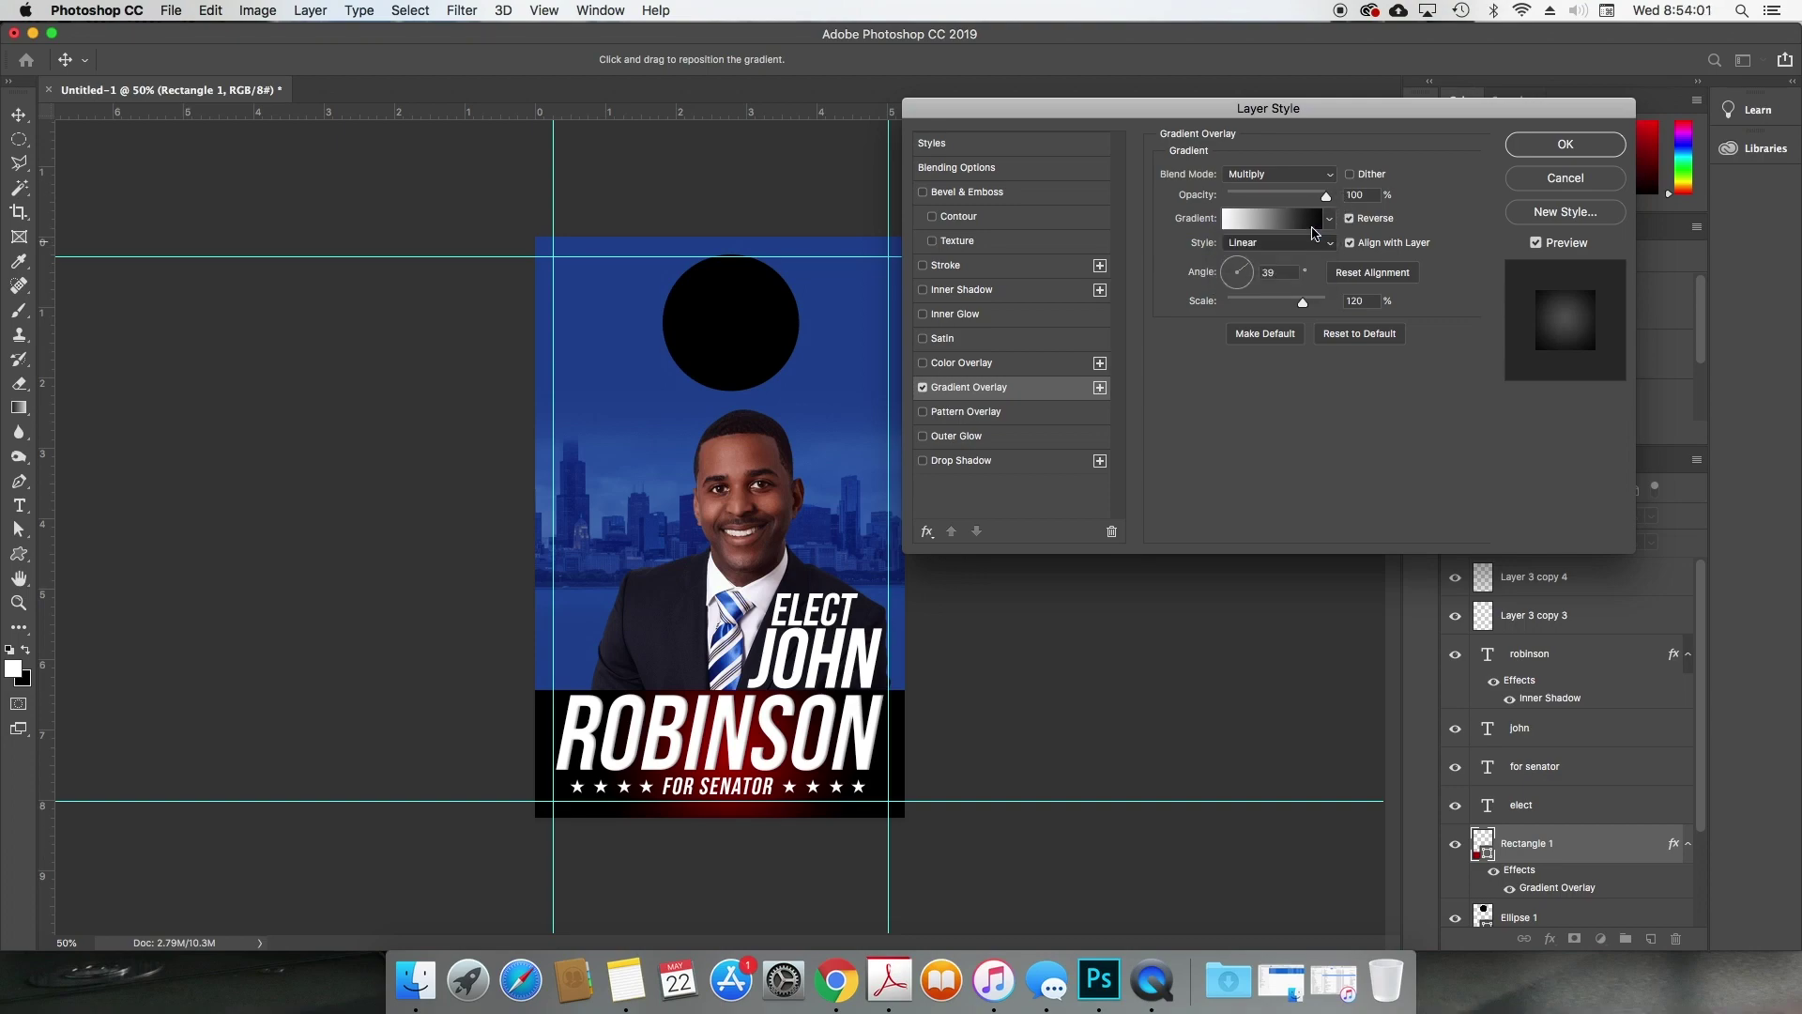
pyautogui.click(1252, 273)
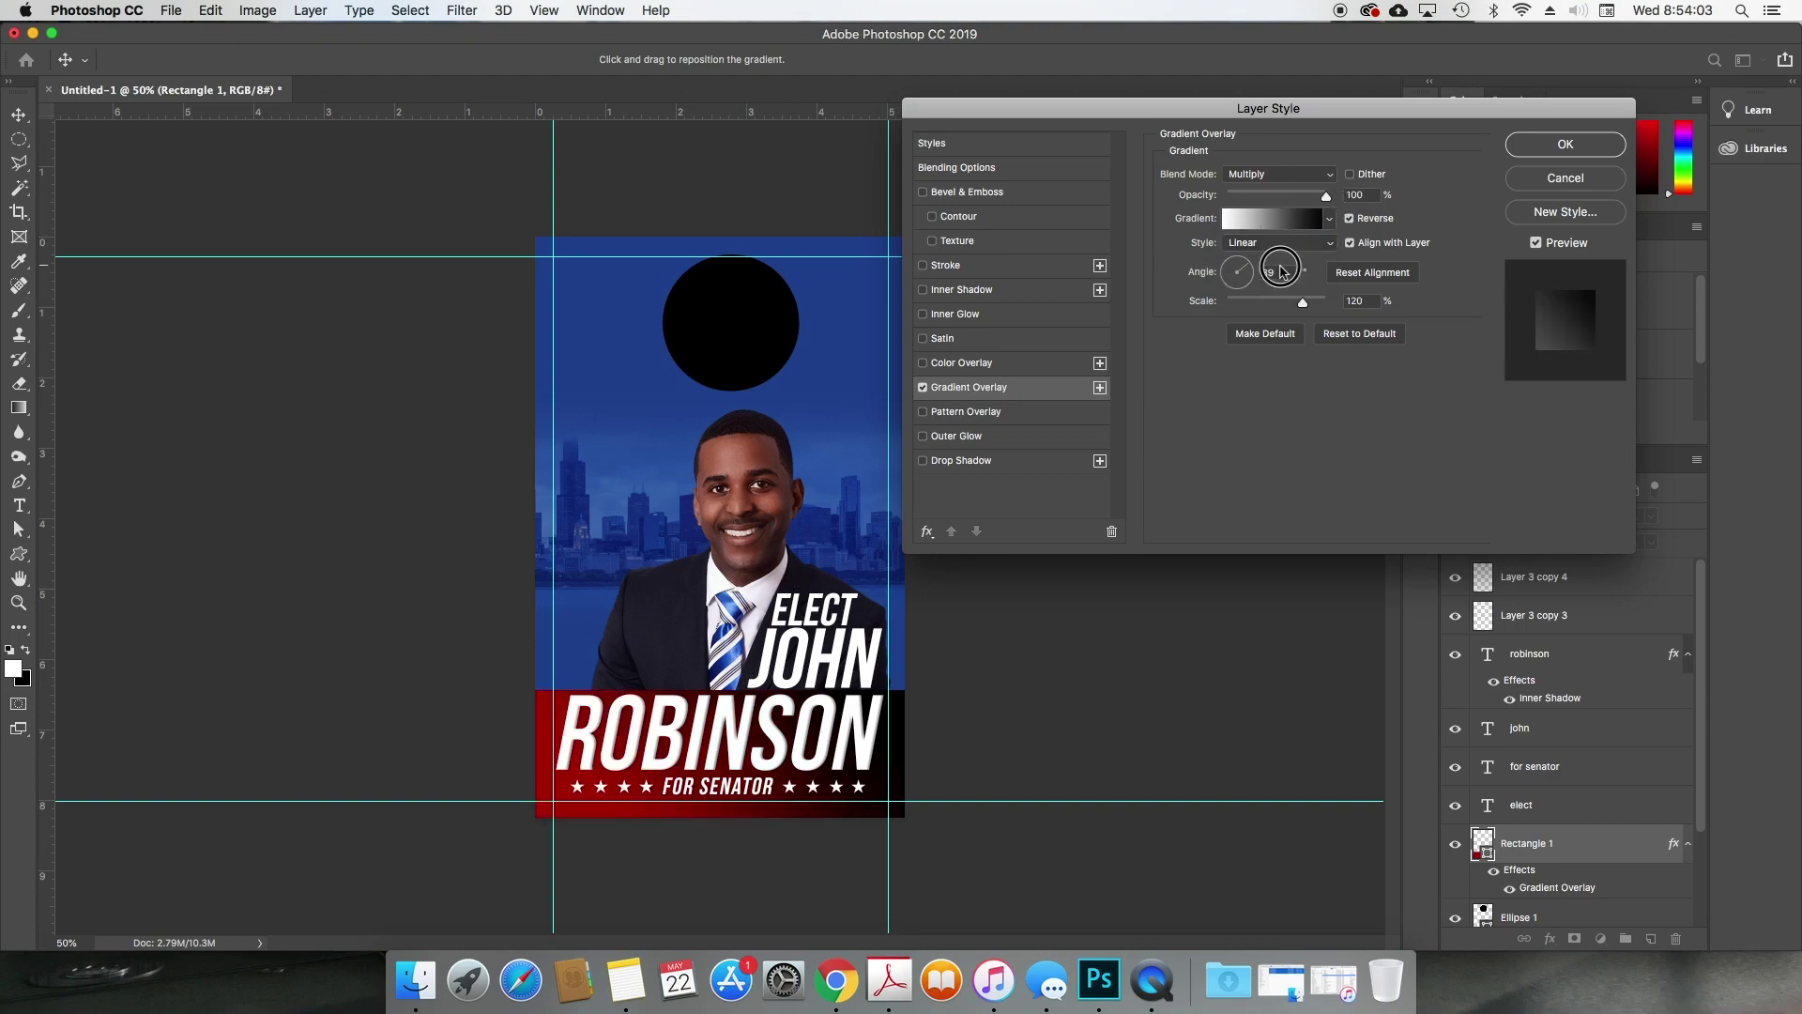
pyautogui.write('0')
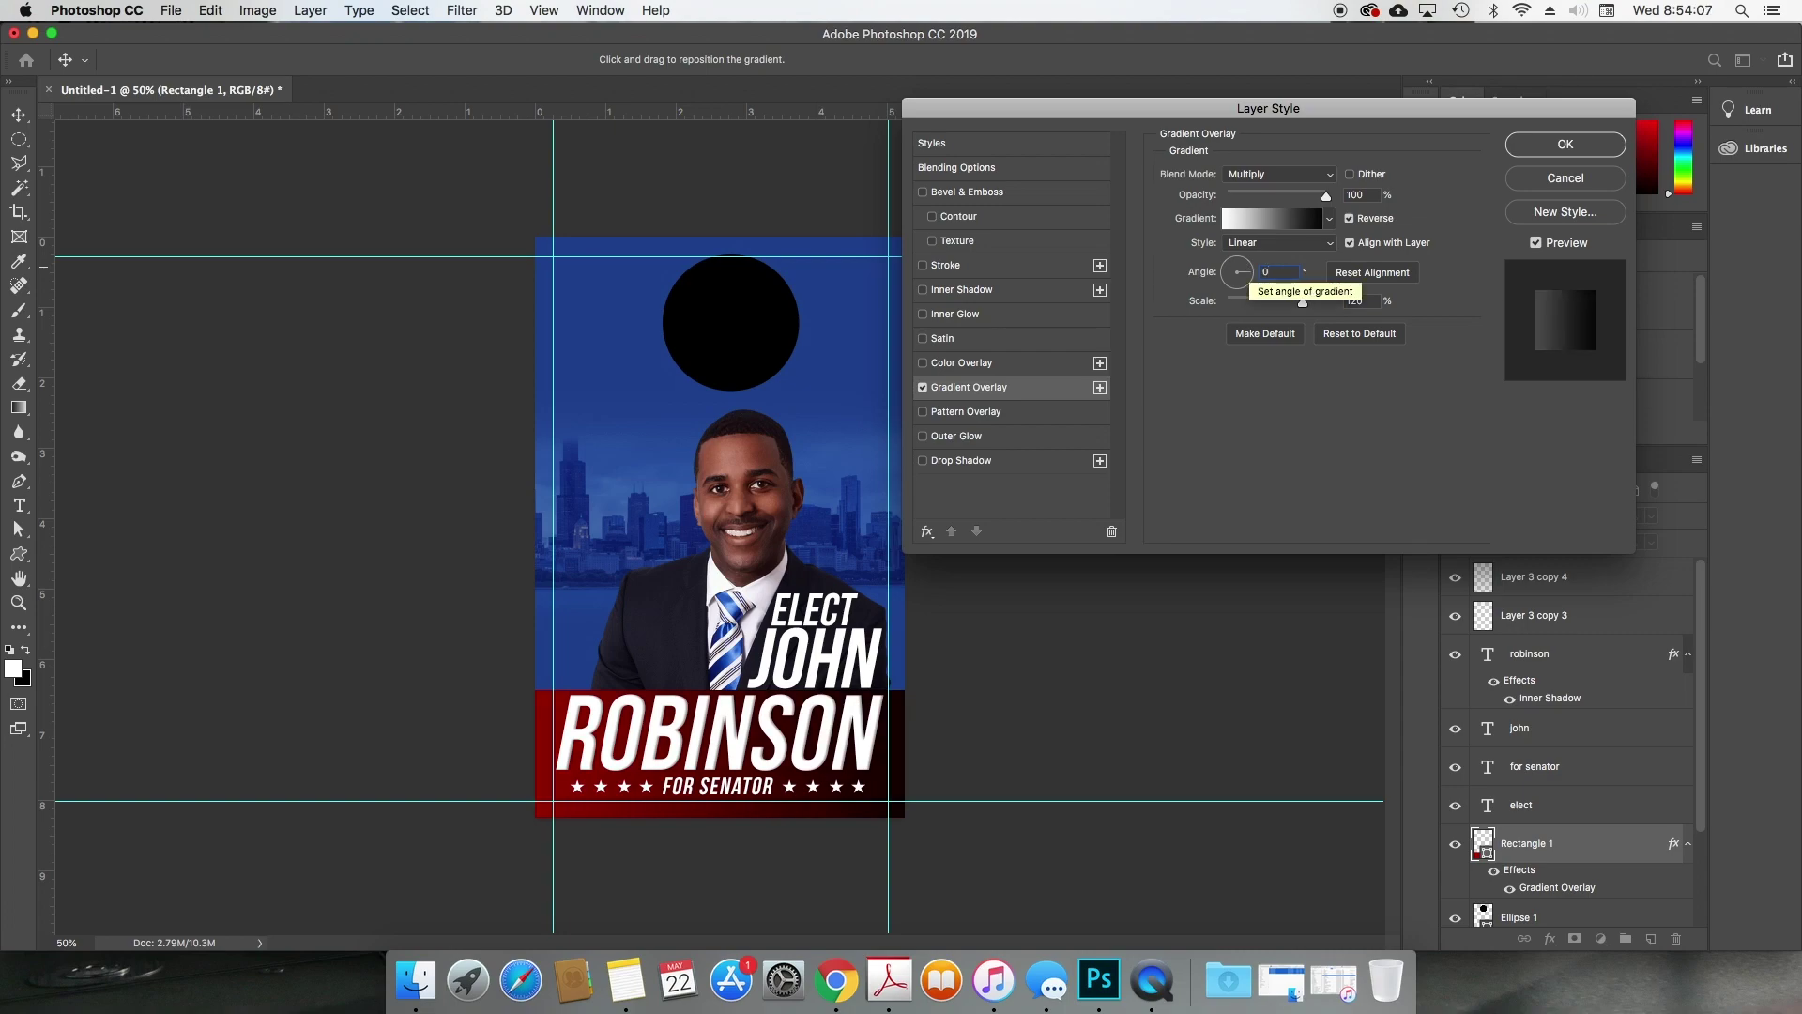
pyautogui.write('90')
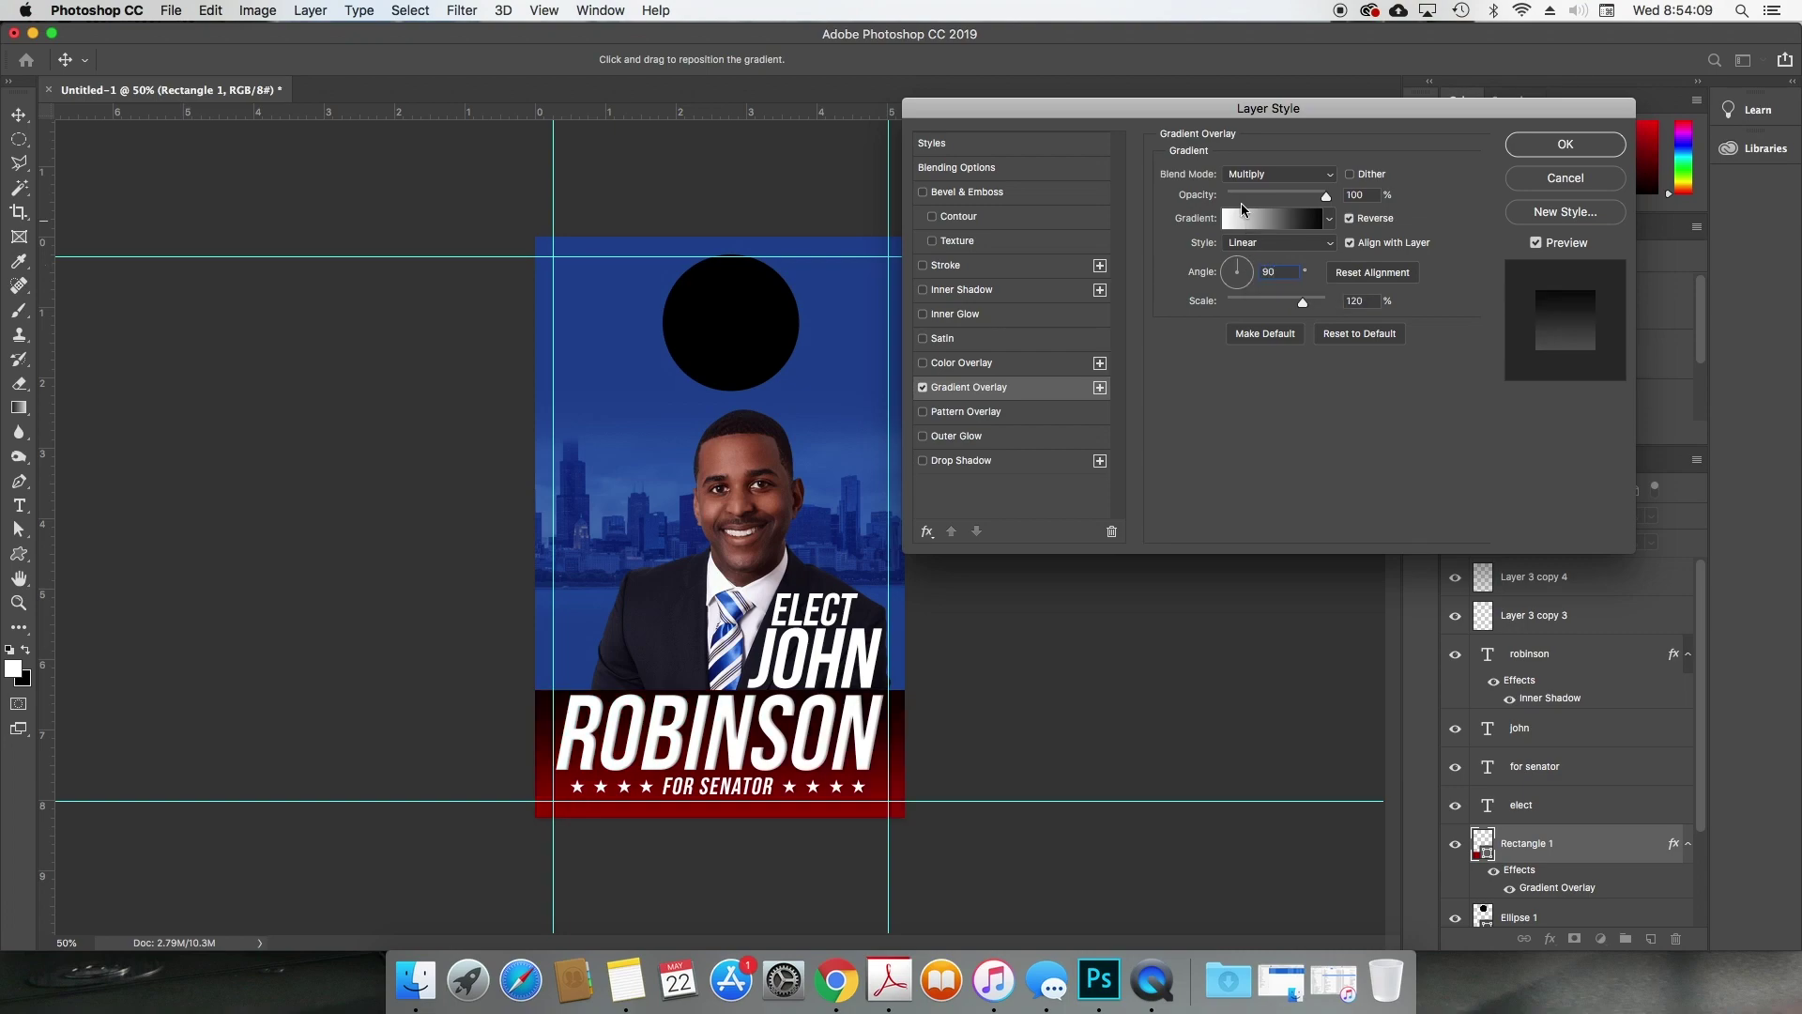
# Step: Set the gradient to Overlay blend and position it to darken the banner bottom
pyautogui.click(1306, 177)
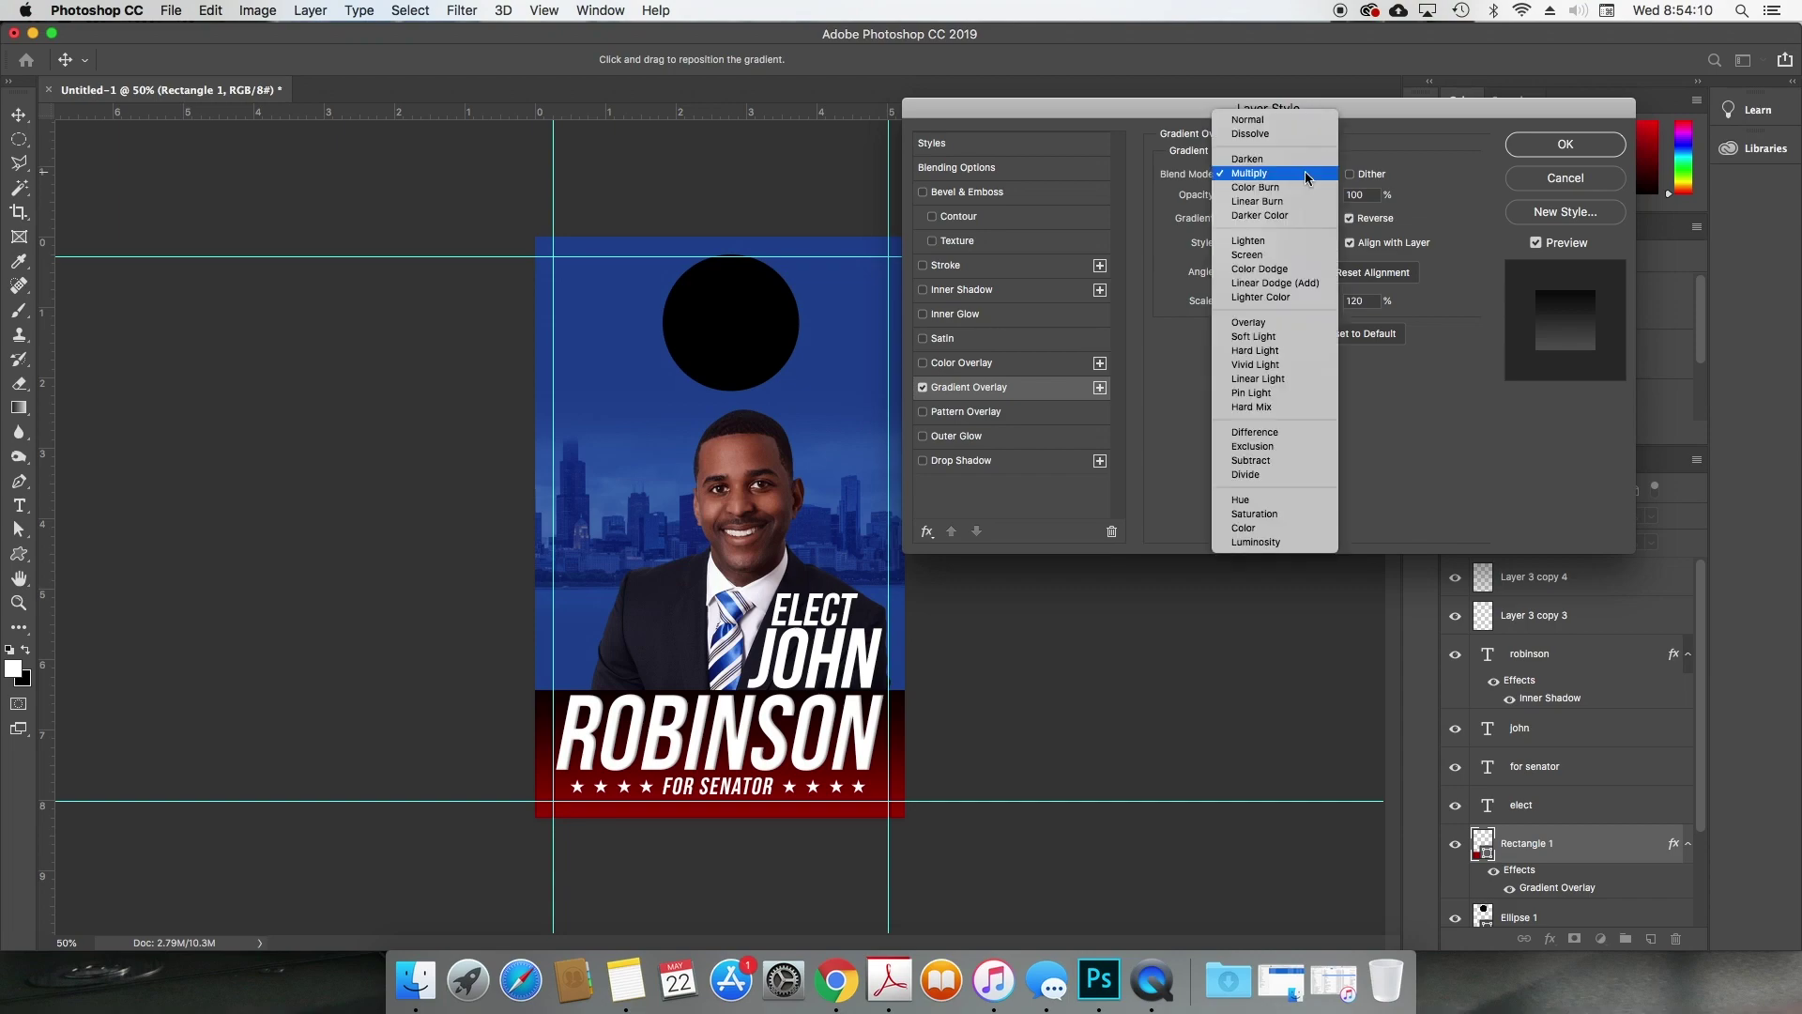
pyautogui.click(1264, 325)
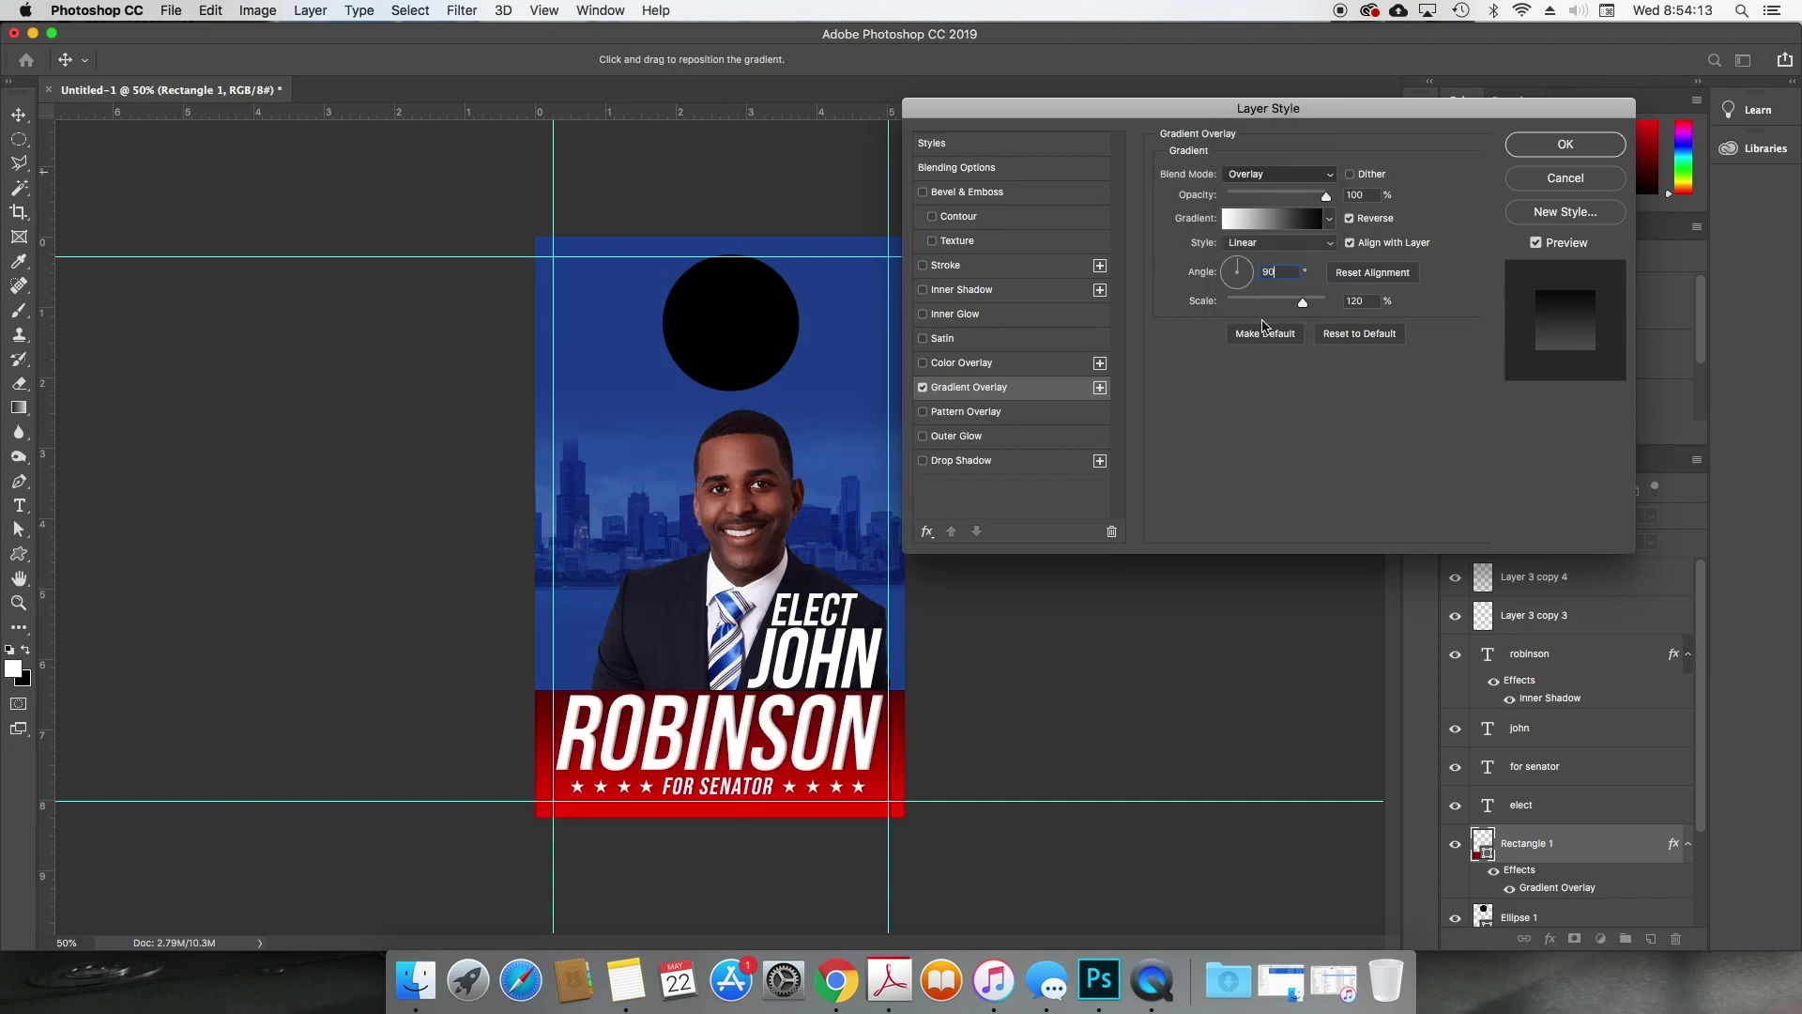
pyautogui.moveTo(759, 636); pyautogui.dragTo(747, 682)
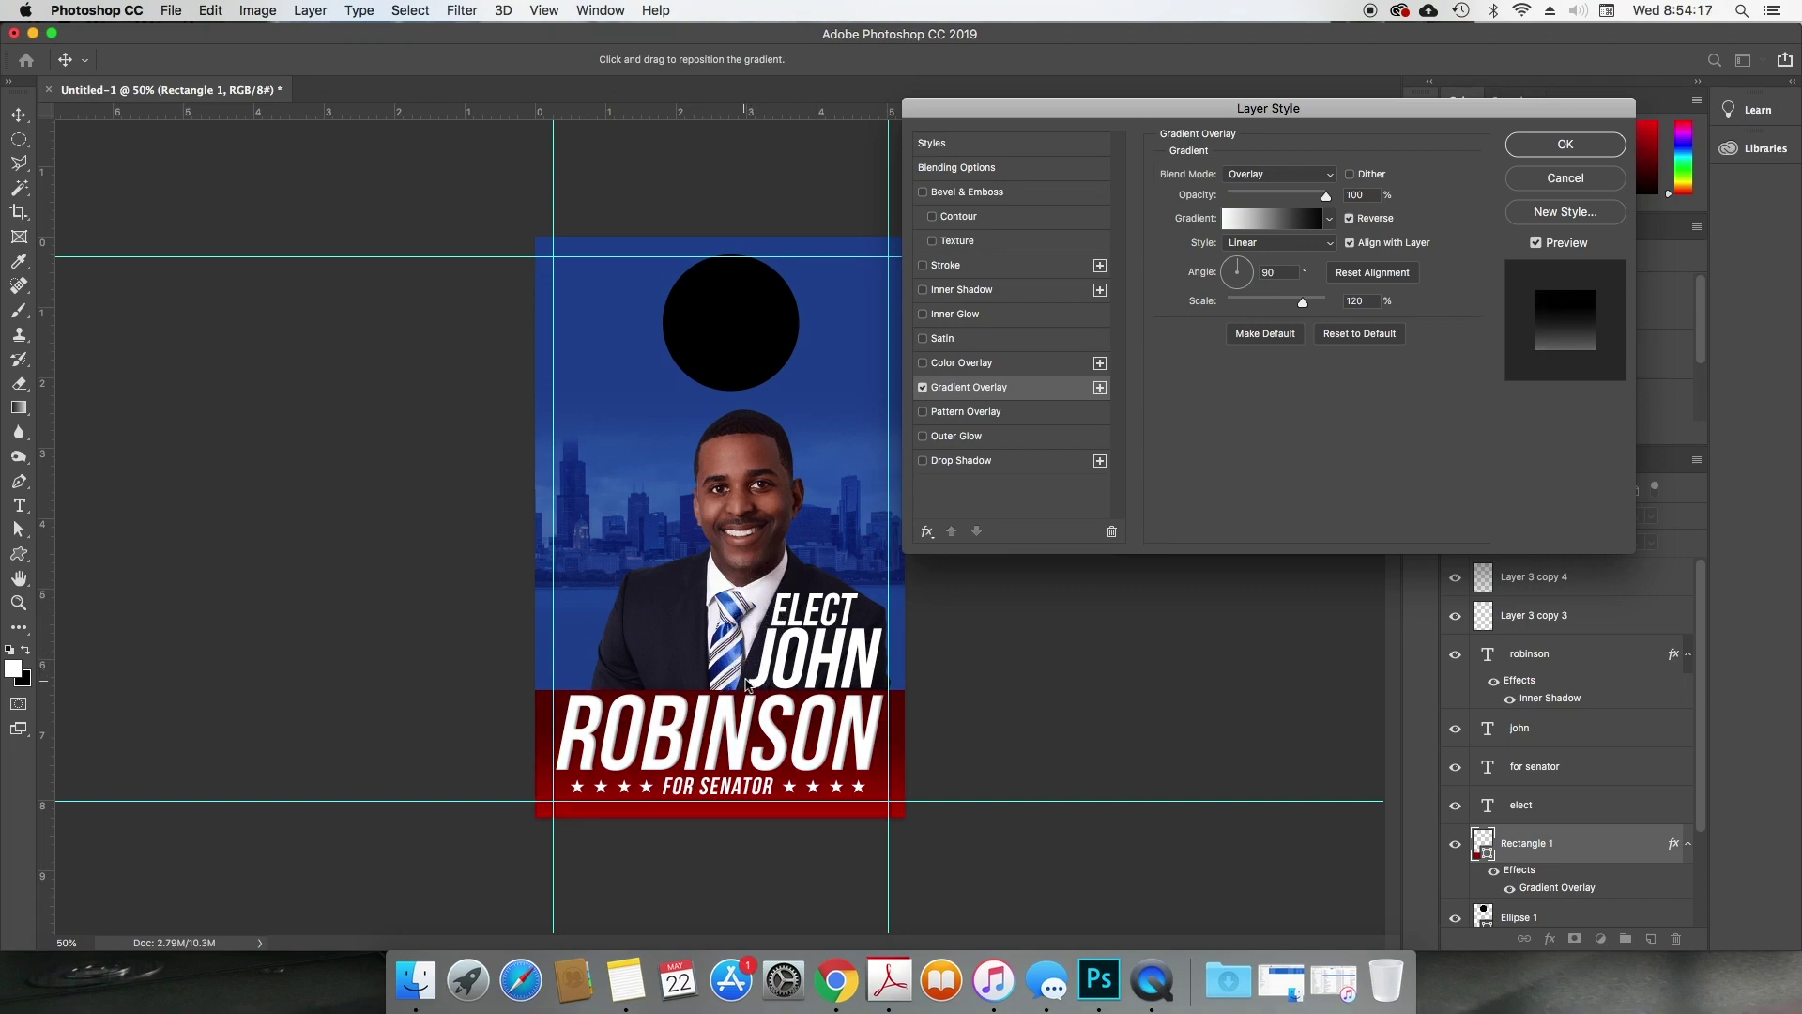
pyautogui.click(1350, 218)
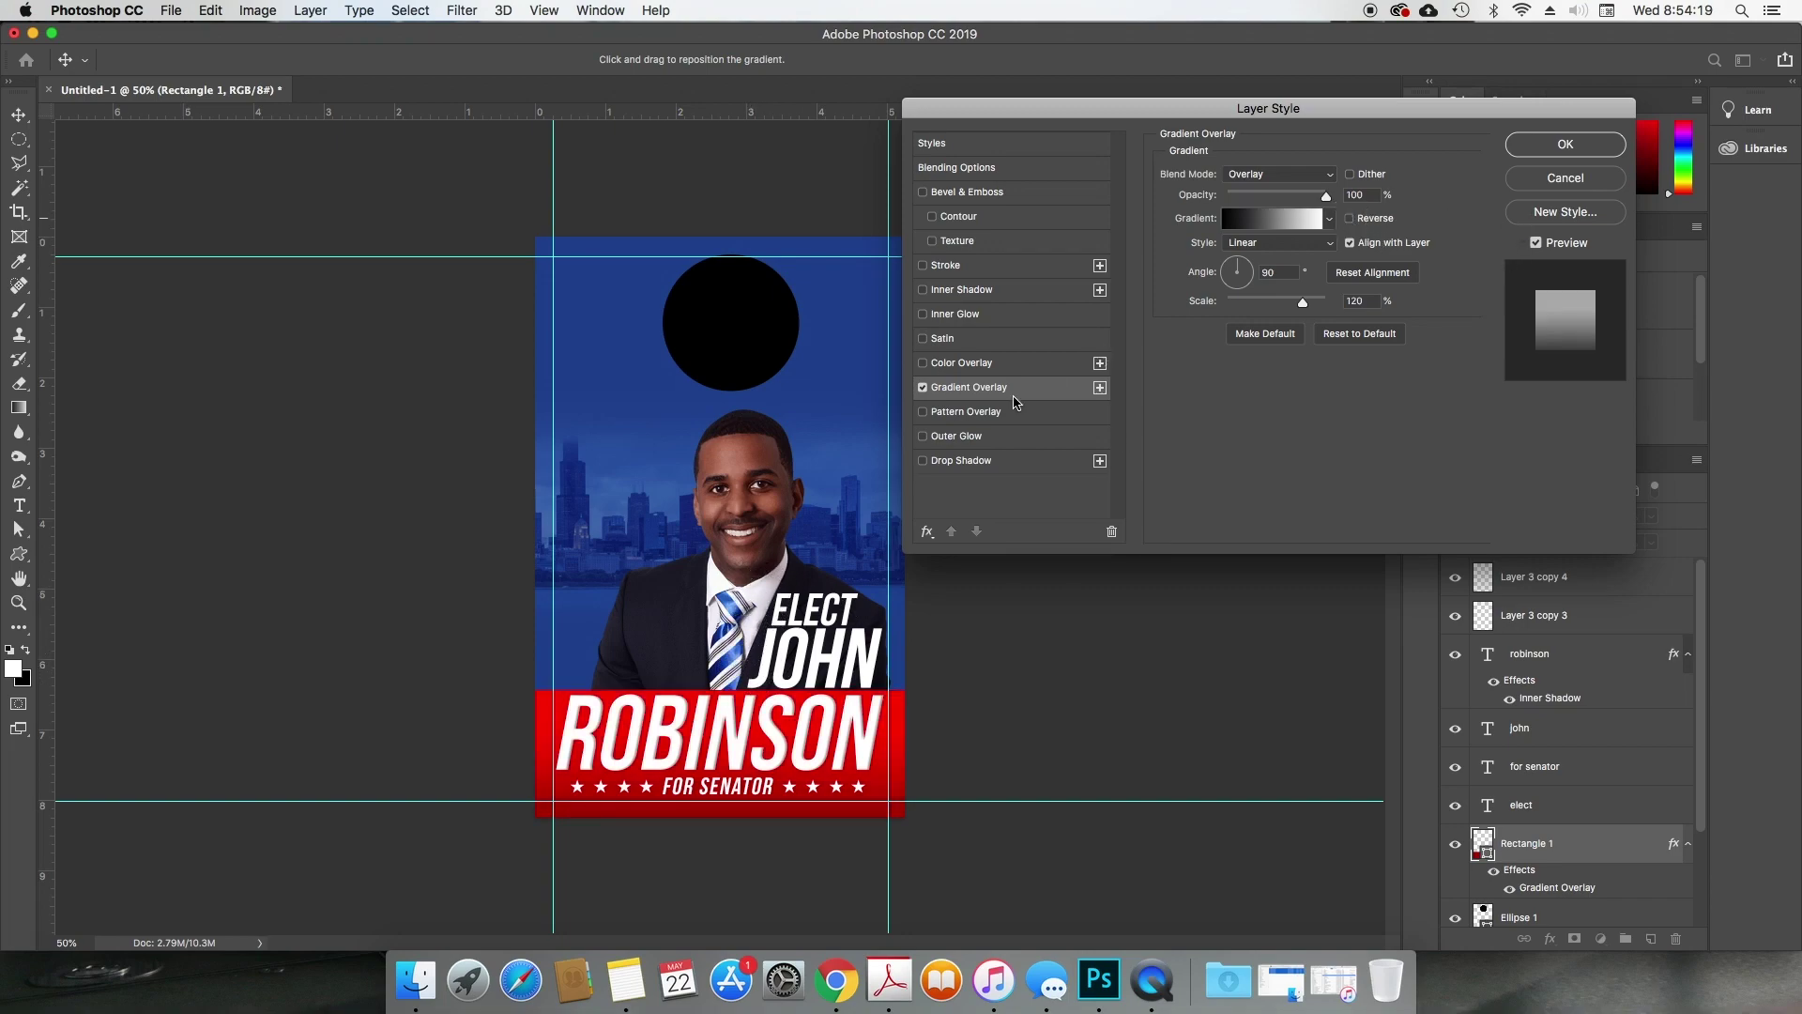
pyautogui.moveTo(679, 763); pyautogui.dragTo(713, 665)
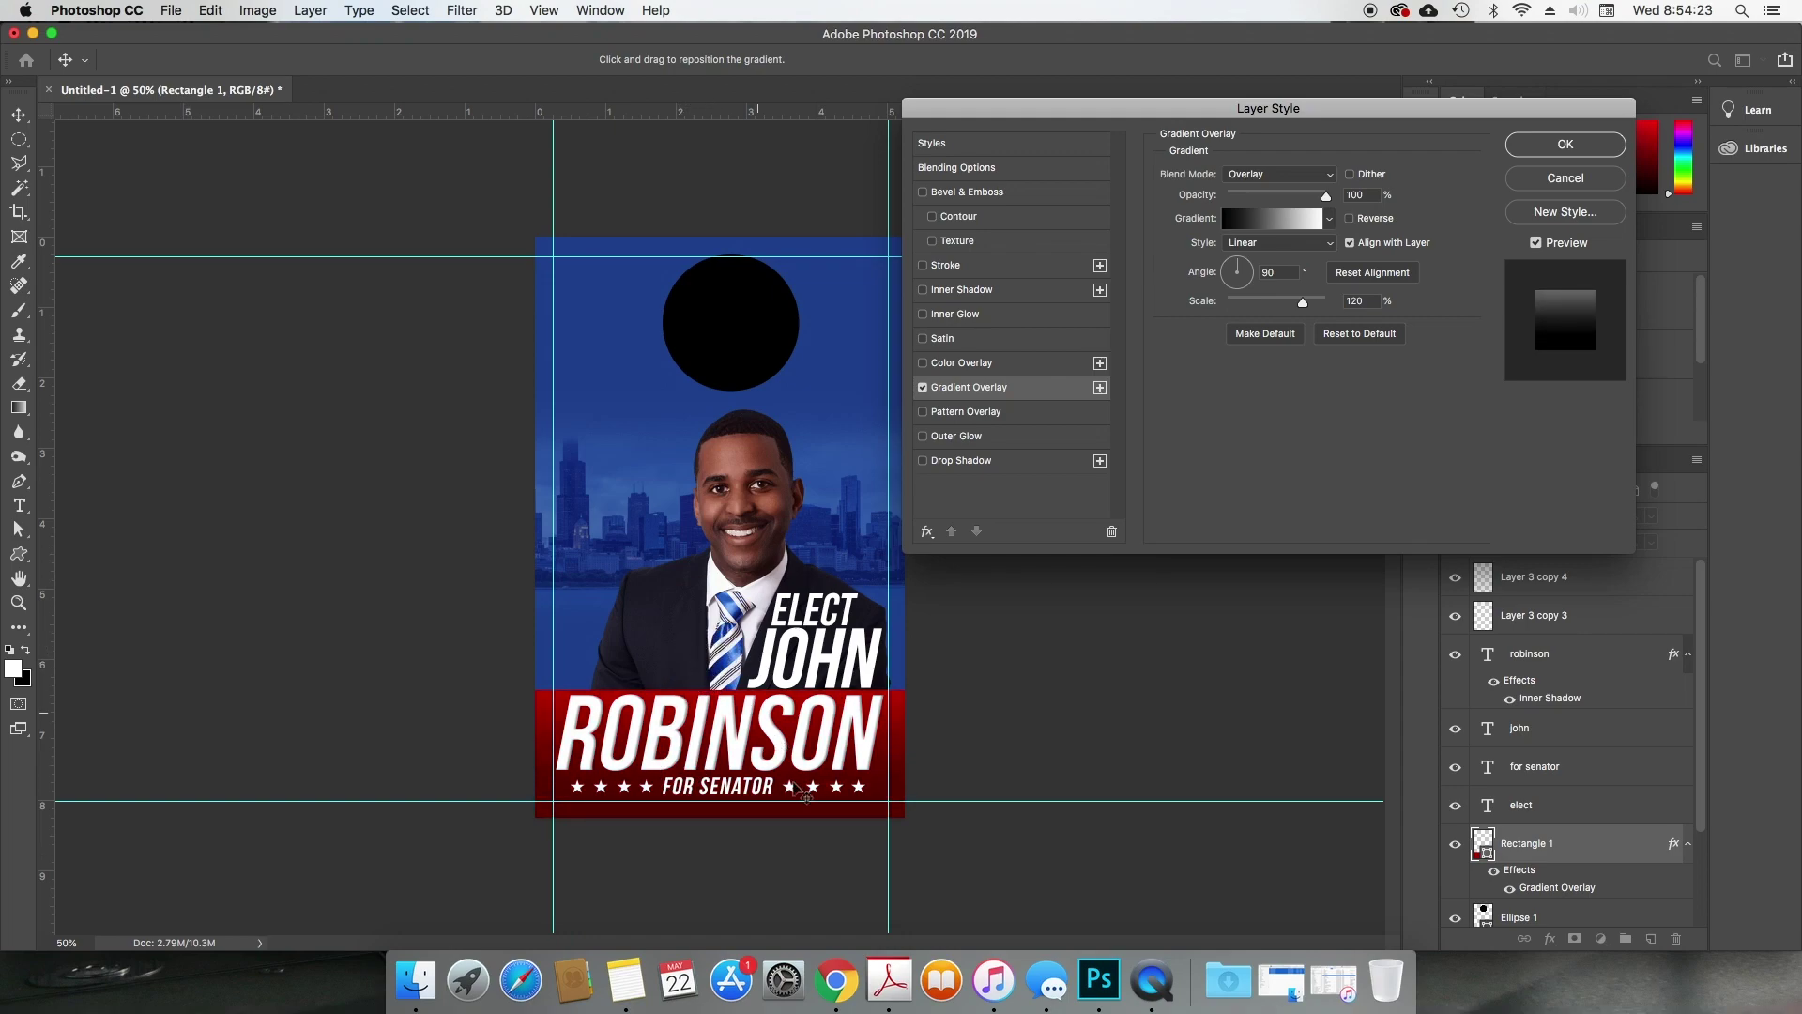
pyautogui.moveTo(852, 748); pyautogui.dragTo(851, 752)
pyautogui.click(1588, 146)
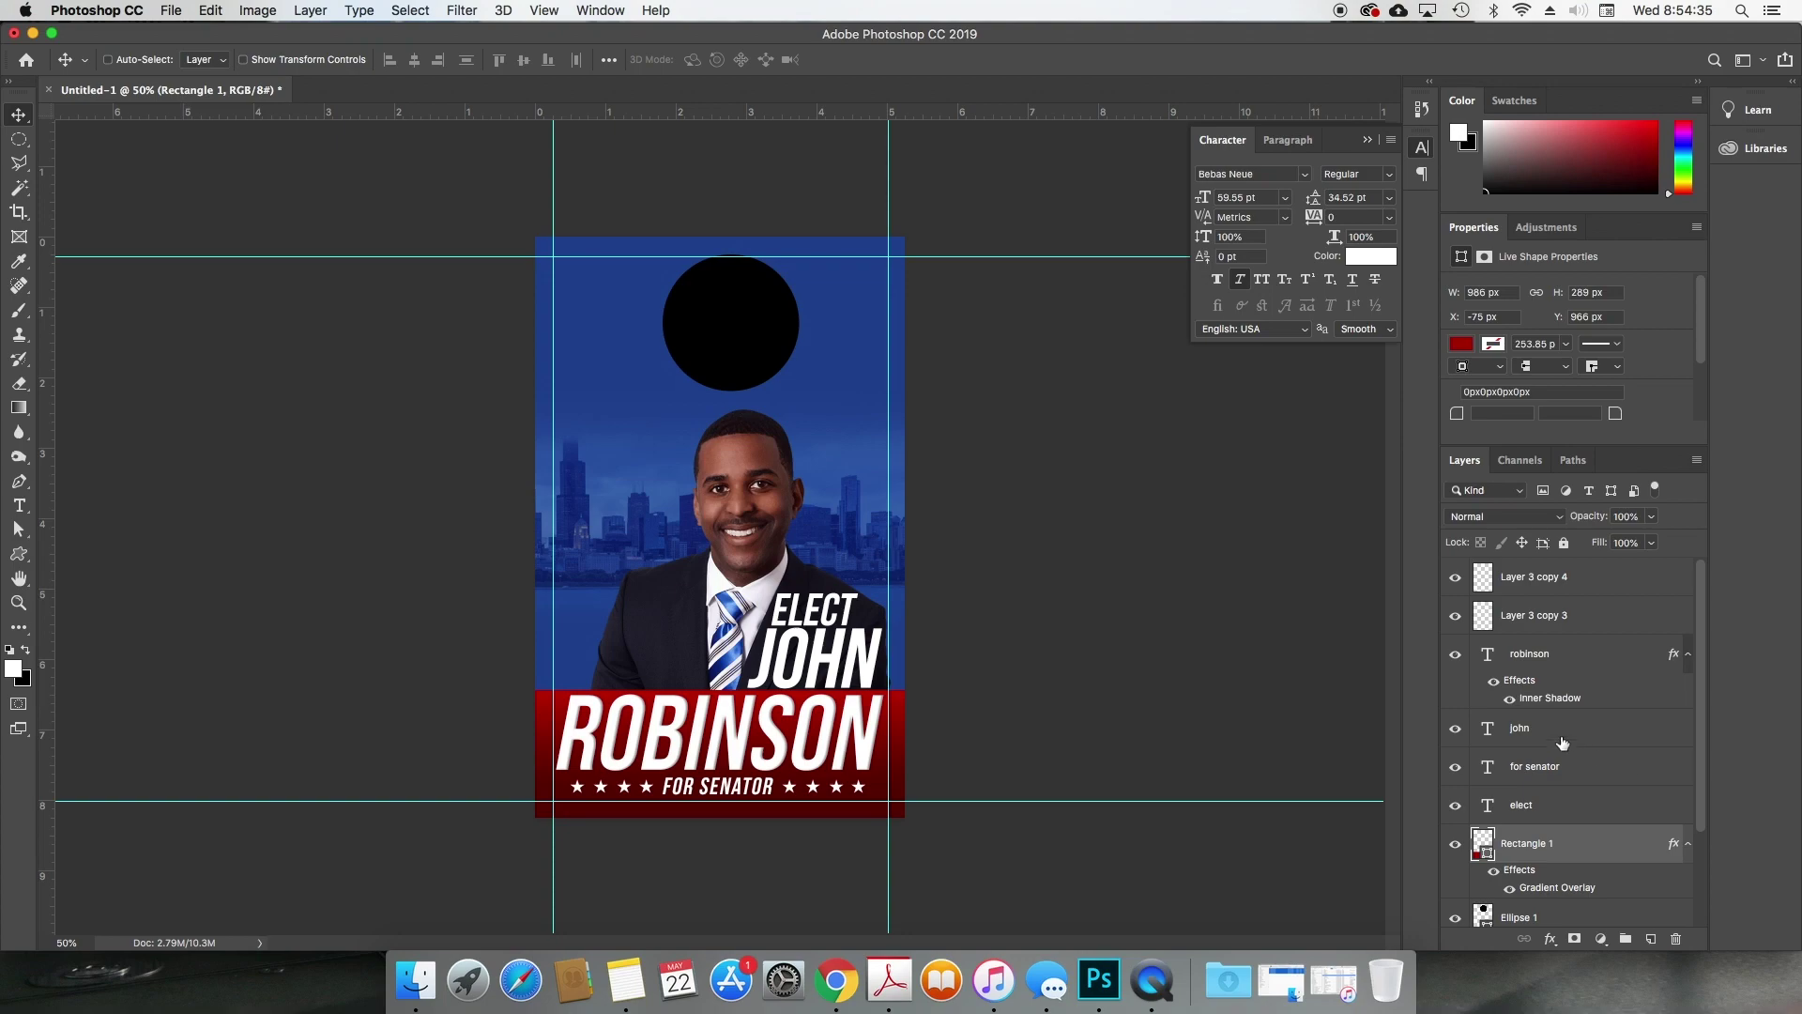
# Step: Hide ROBINSON's inner shadow and set the businessman photo to Brightness -14, Contrast 36
pyautogui.click(1511, 700)
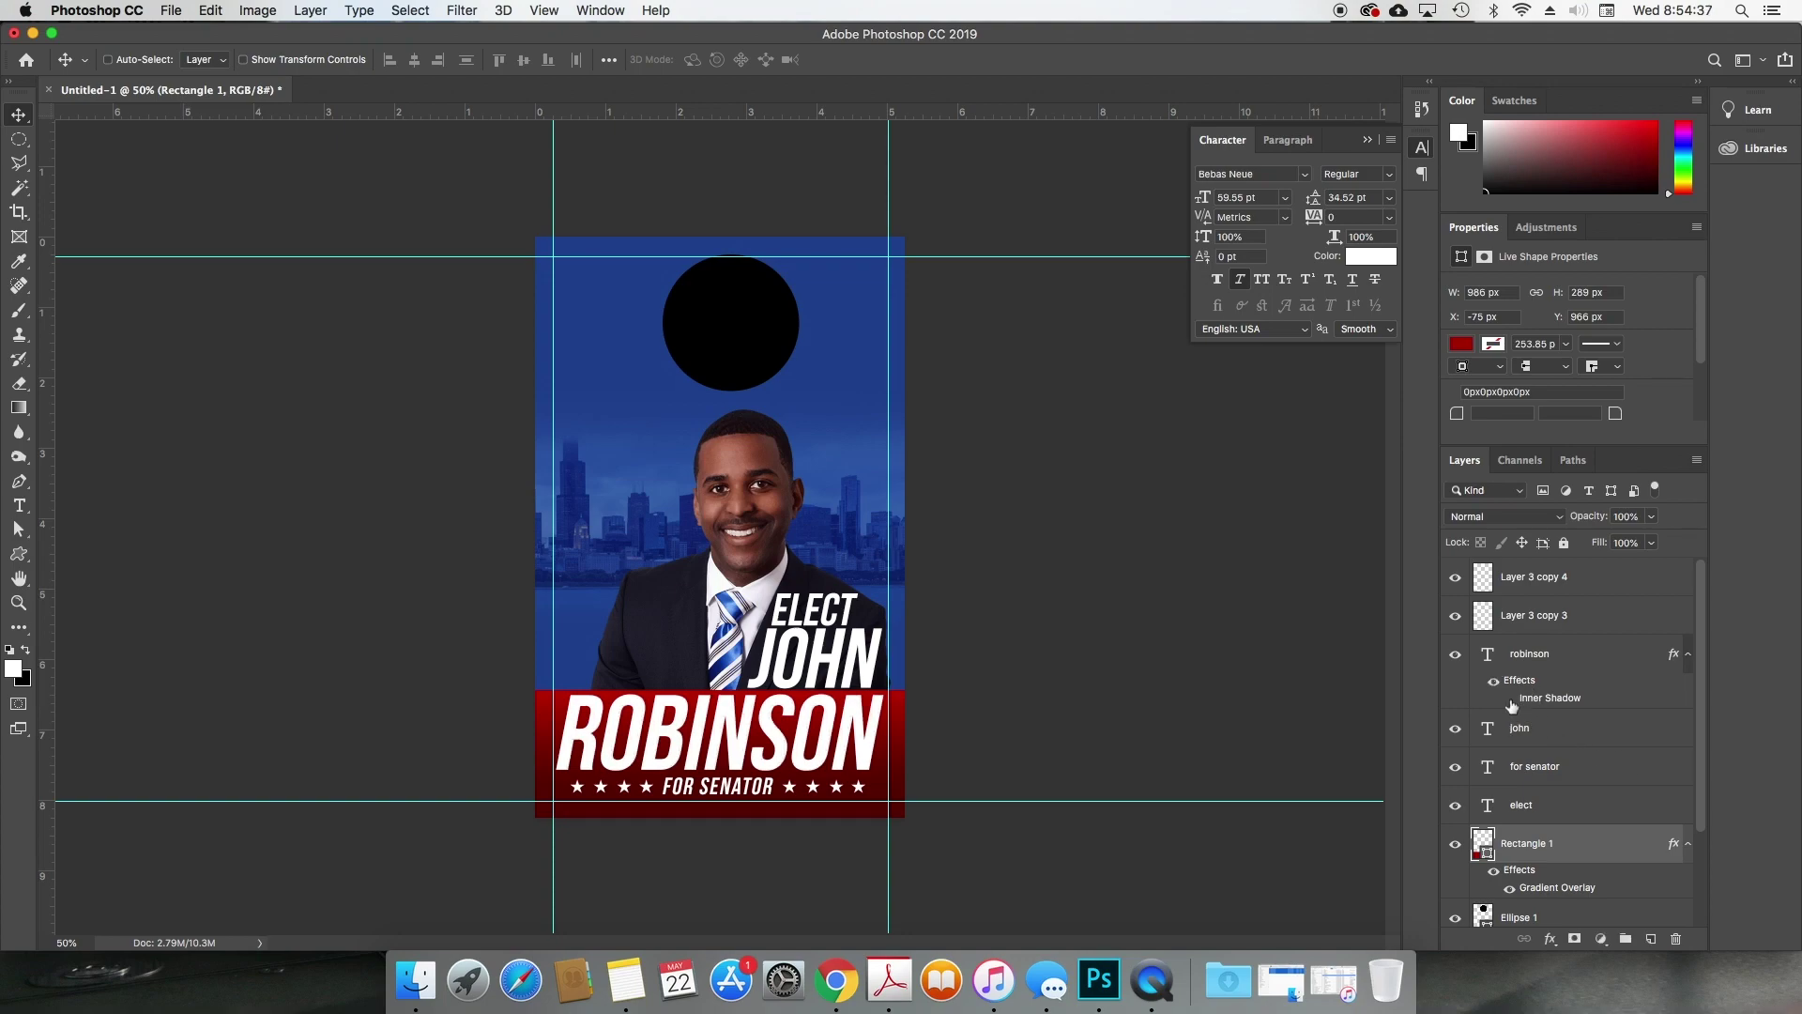
pyautogui.click(1687, 654)
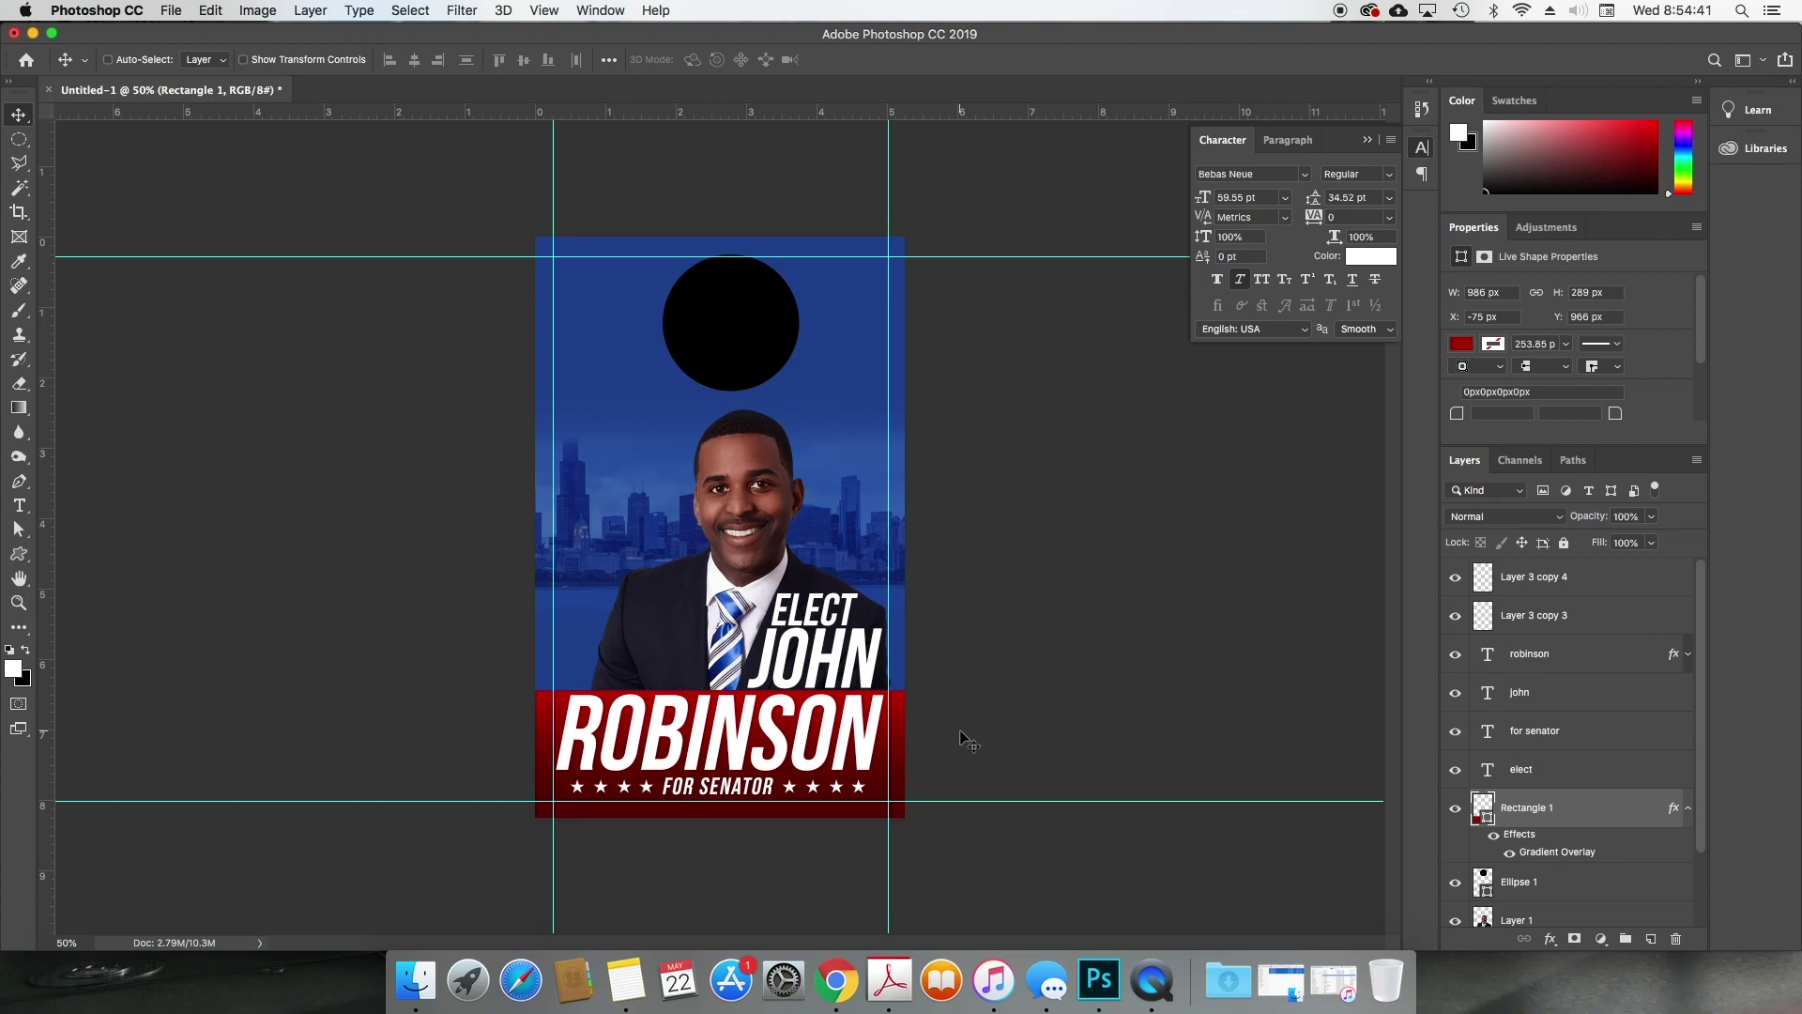
pyautogui.keyDown('super'); pyautogui.click(746, 537); pyautogui.keyUp('super')
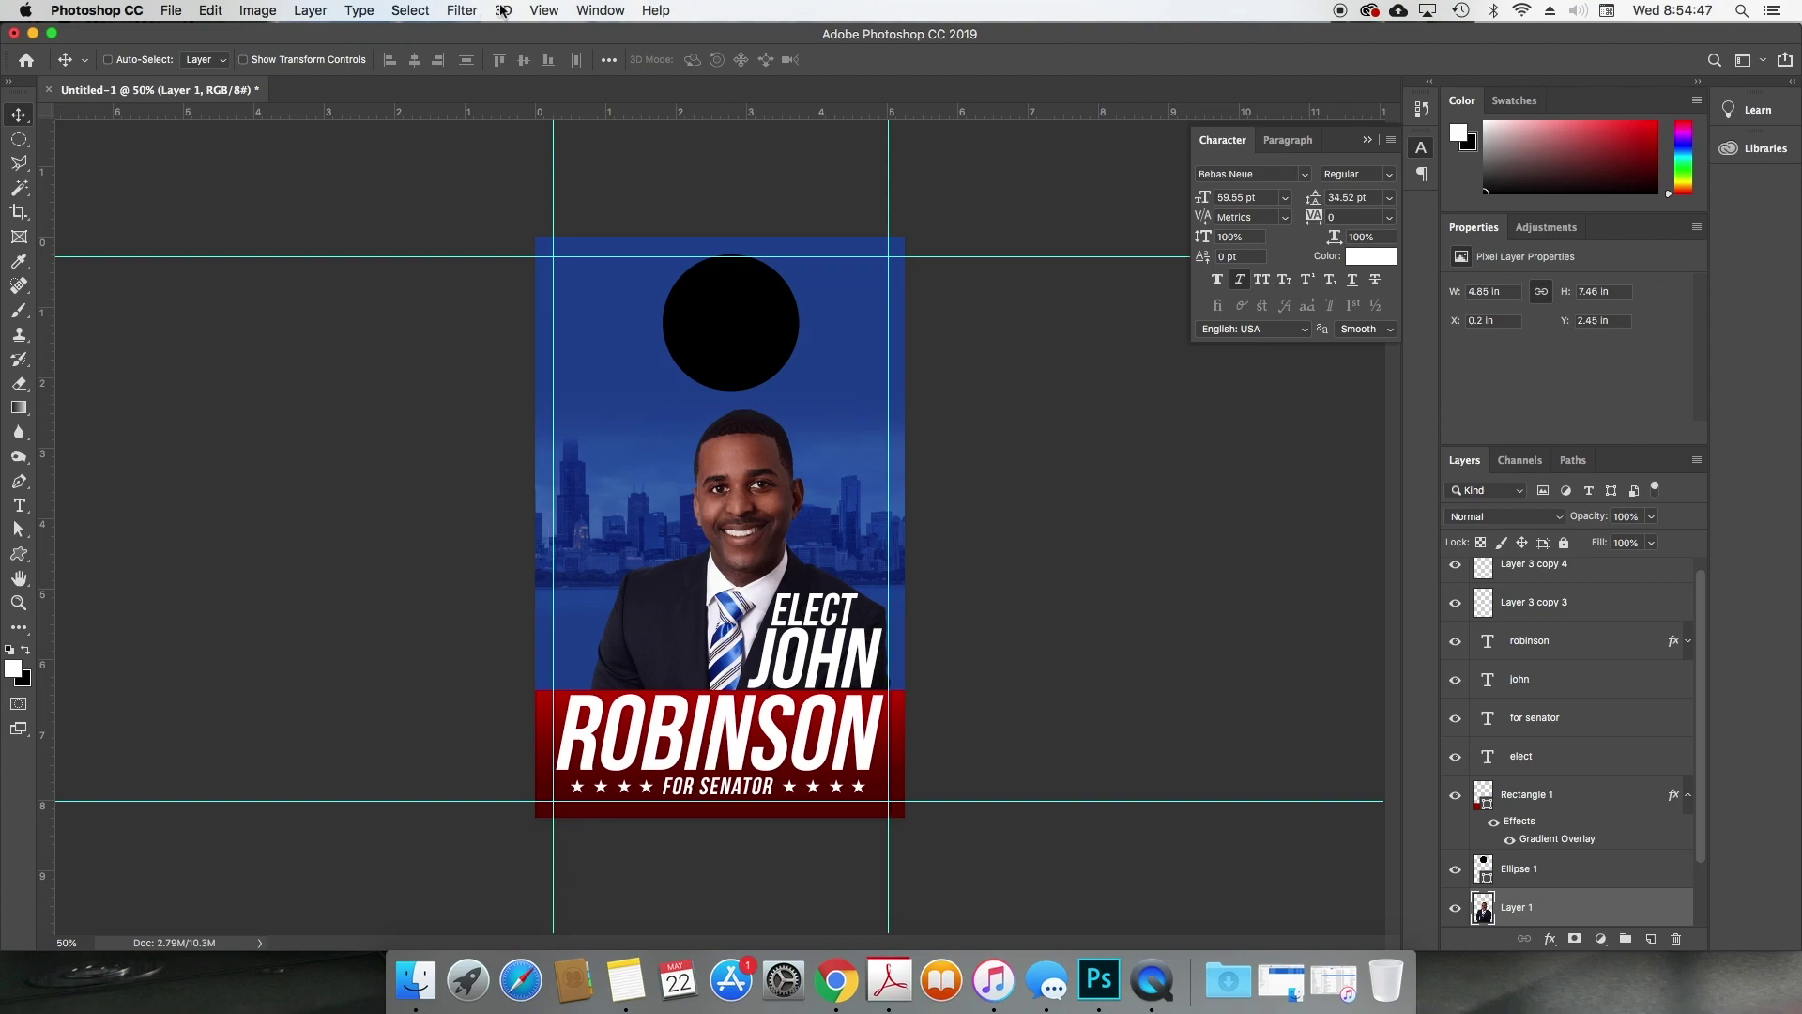
pyautogui.click(261, 11)
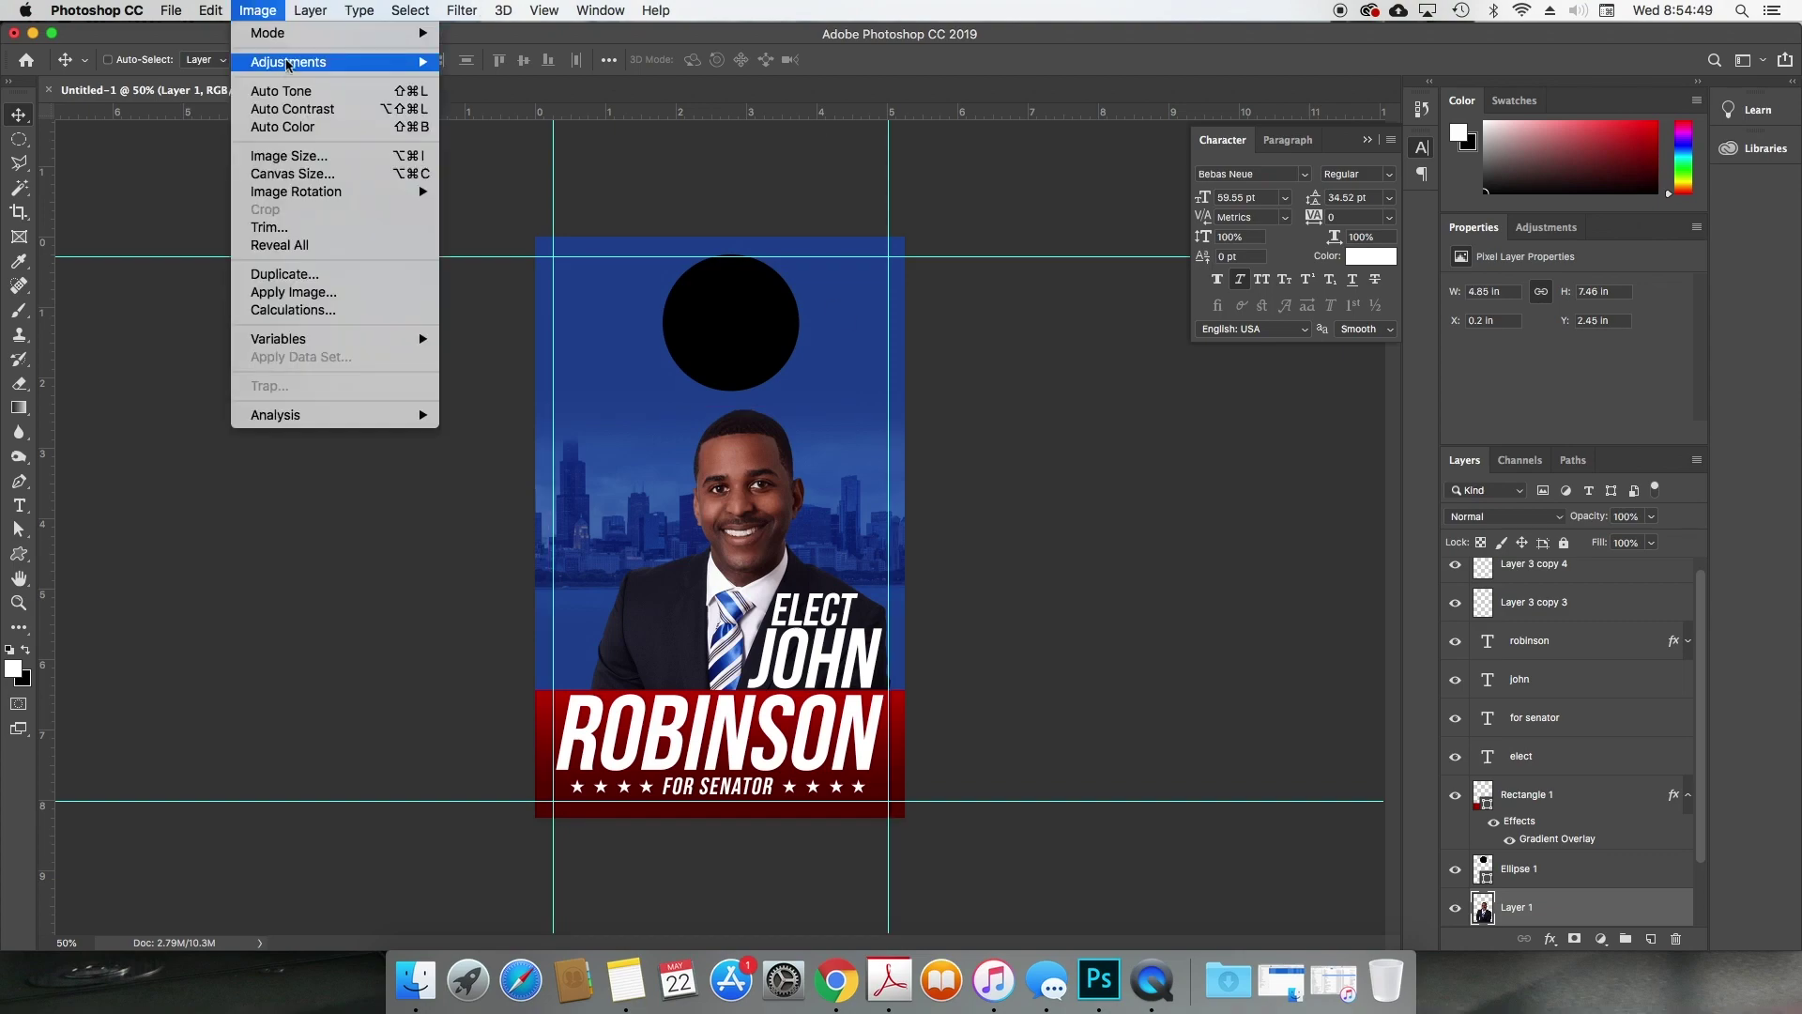
pyautogui.moveTo(432, 62)
pyautogui.click(507, 62)
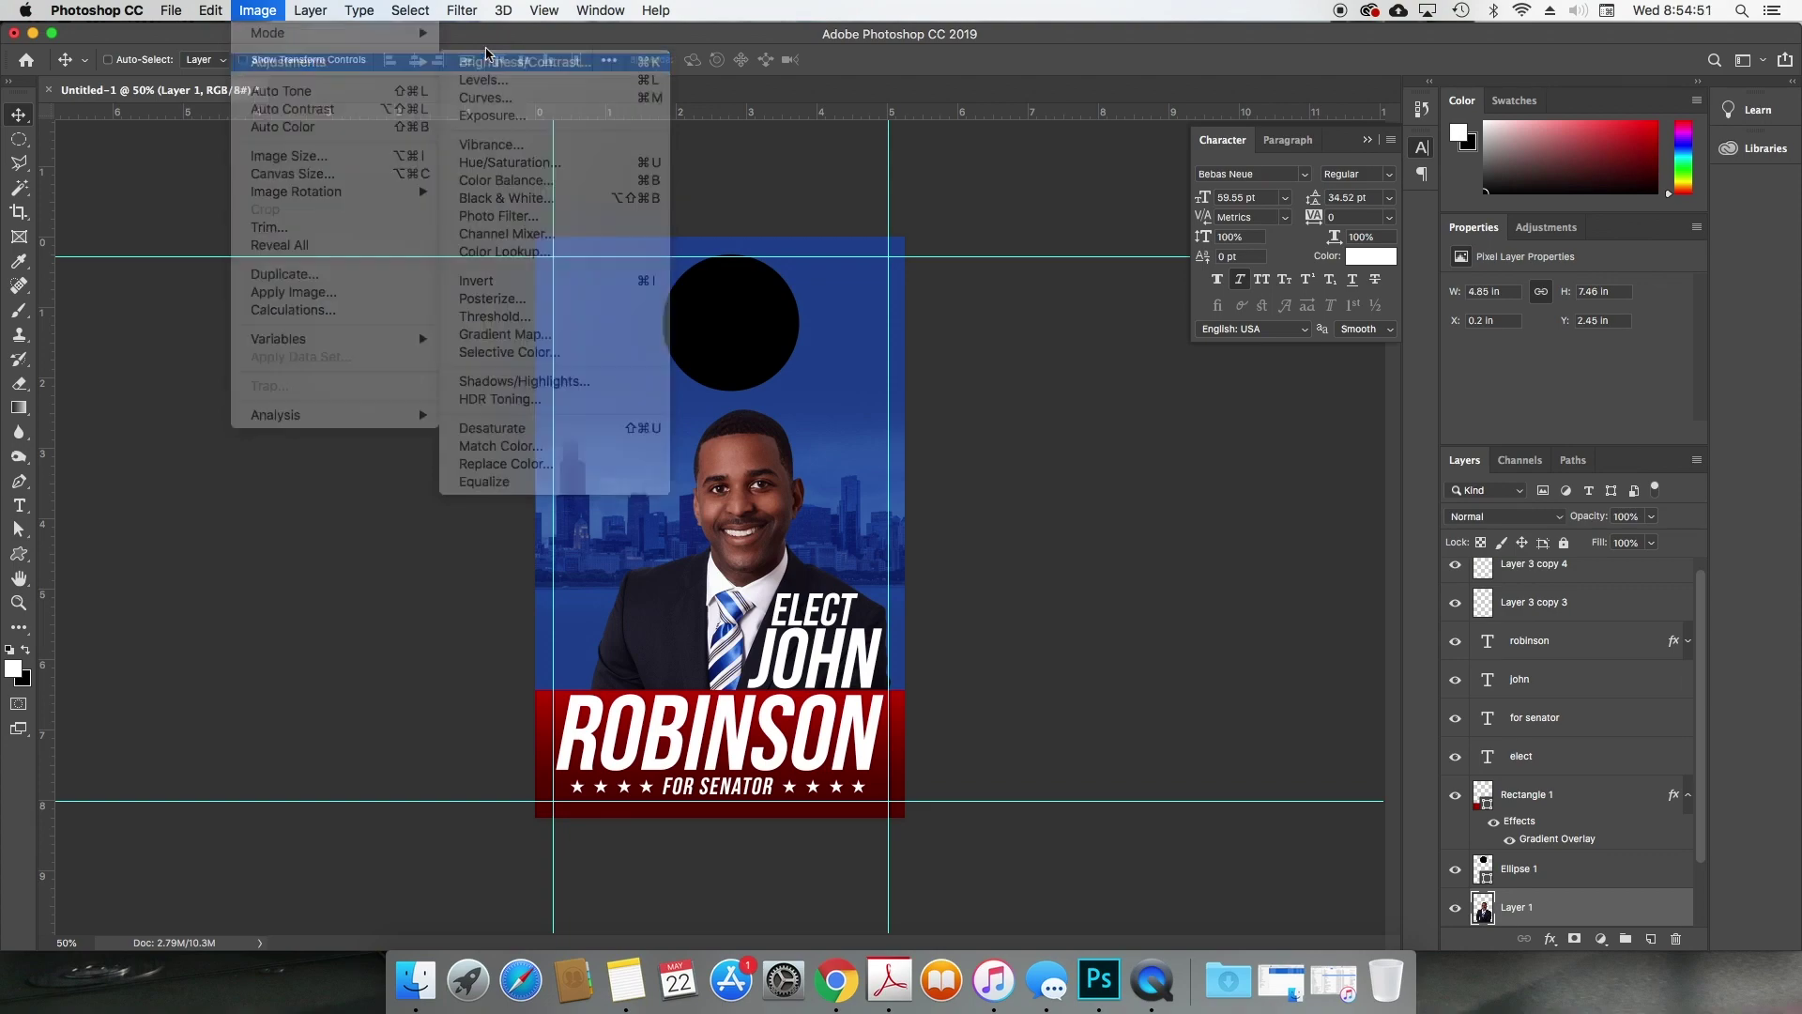
pyautogui.moveTo(861, 247); pyautogui.dragTo(854, 209)
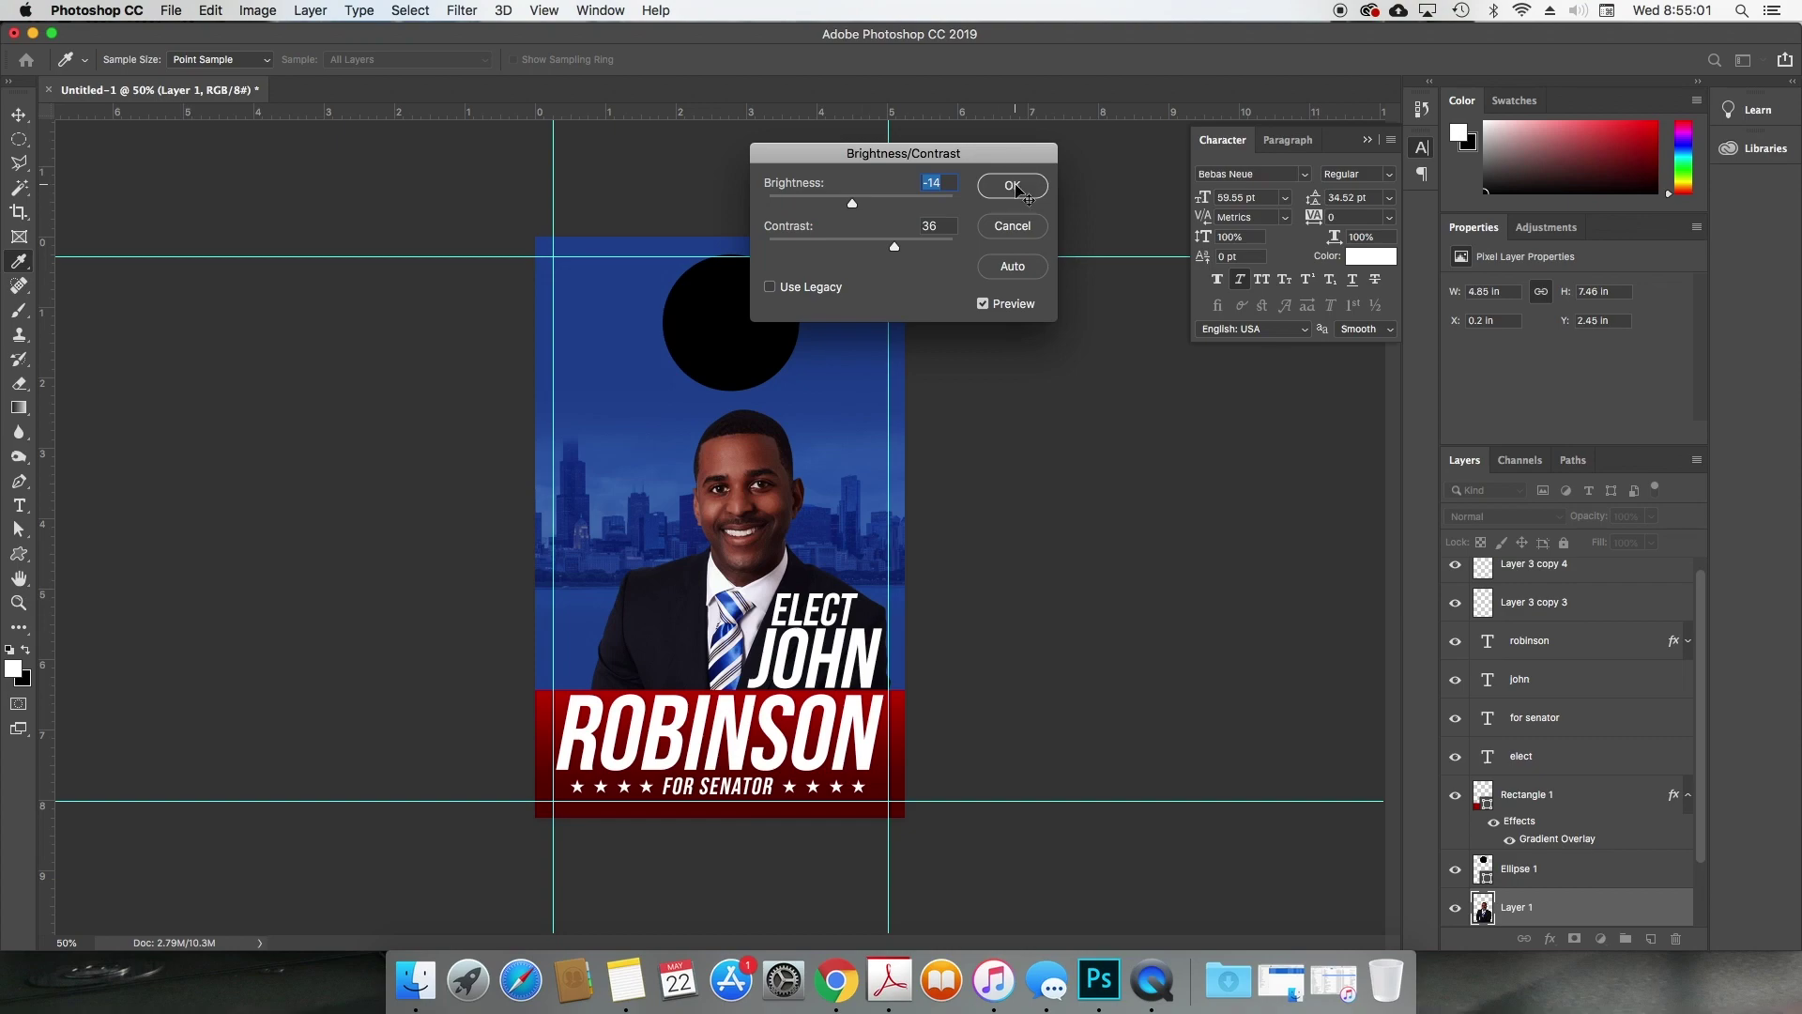
pyautogui.click(1013, 187)
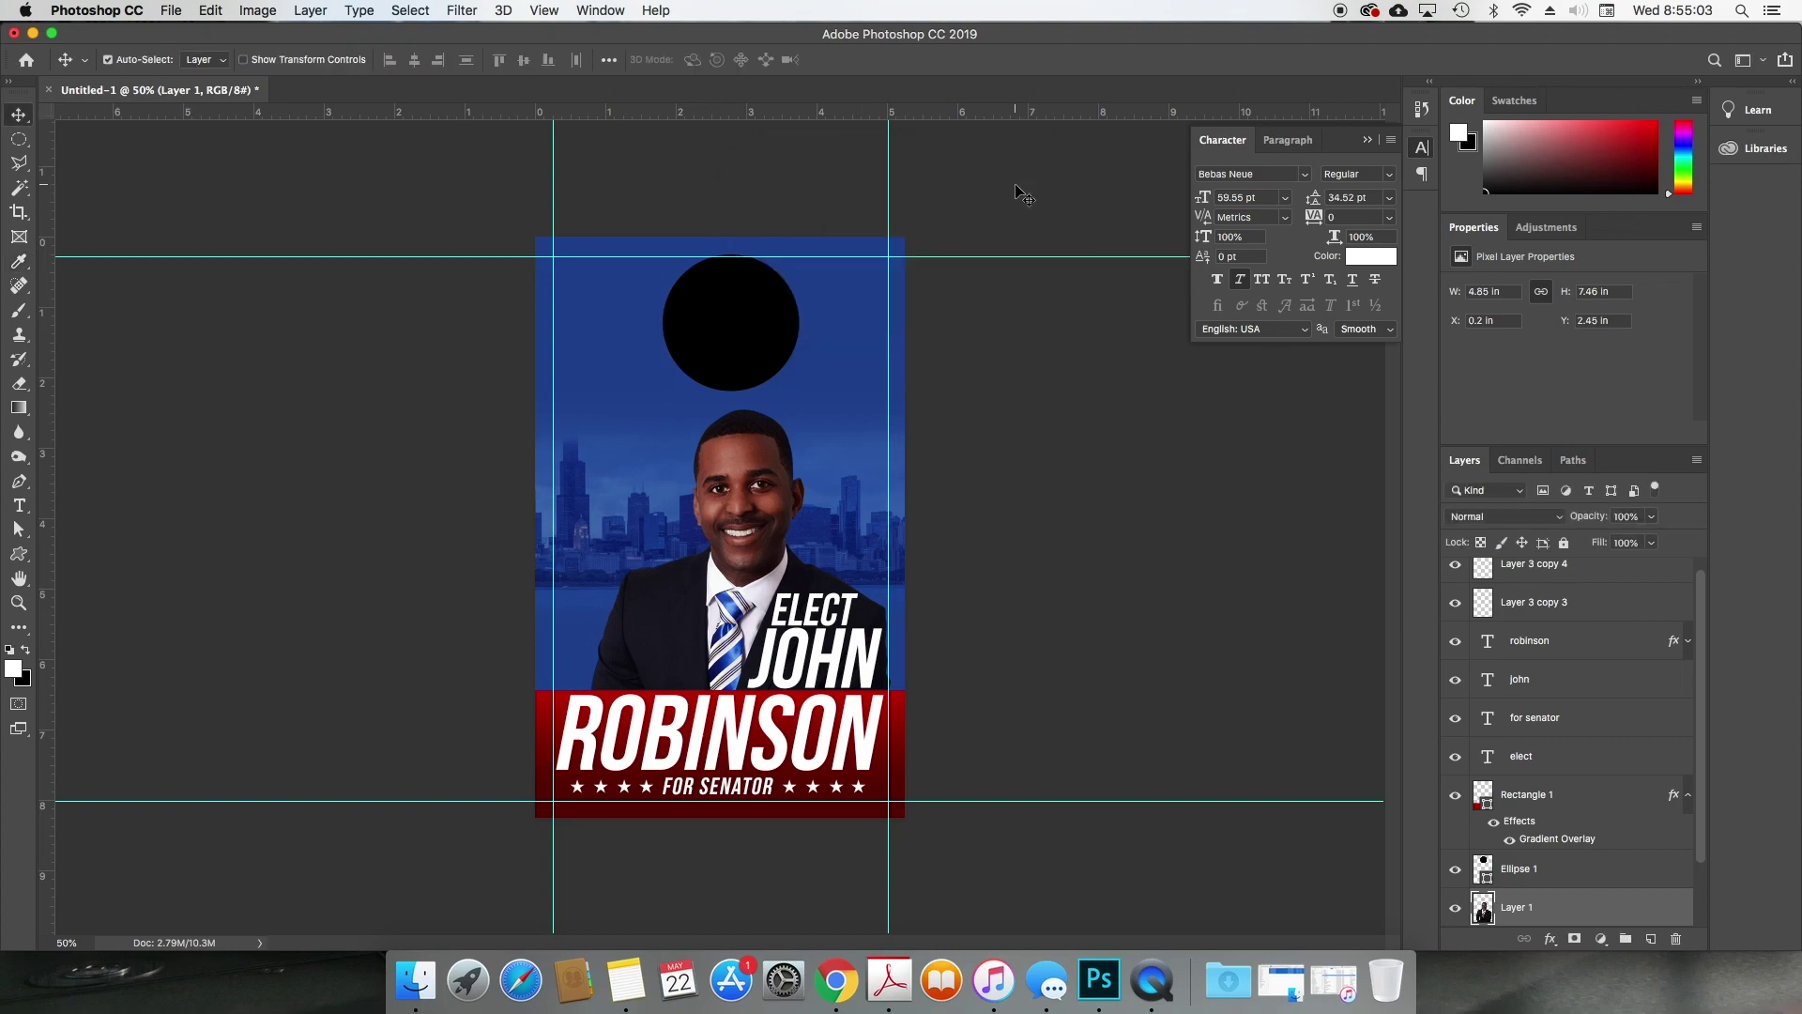
pyautogui.press('super+z')
# Step: Add a new Screen-blended layer above Layer 3 copy 4
pyautogui.press('super+shift+z')
pyautogui.scroll(1, 1644, 667)
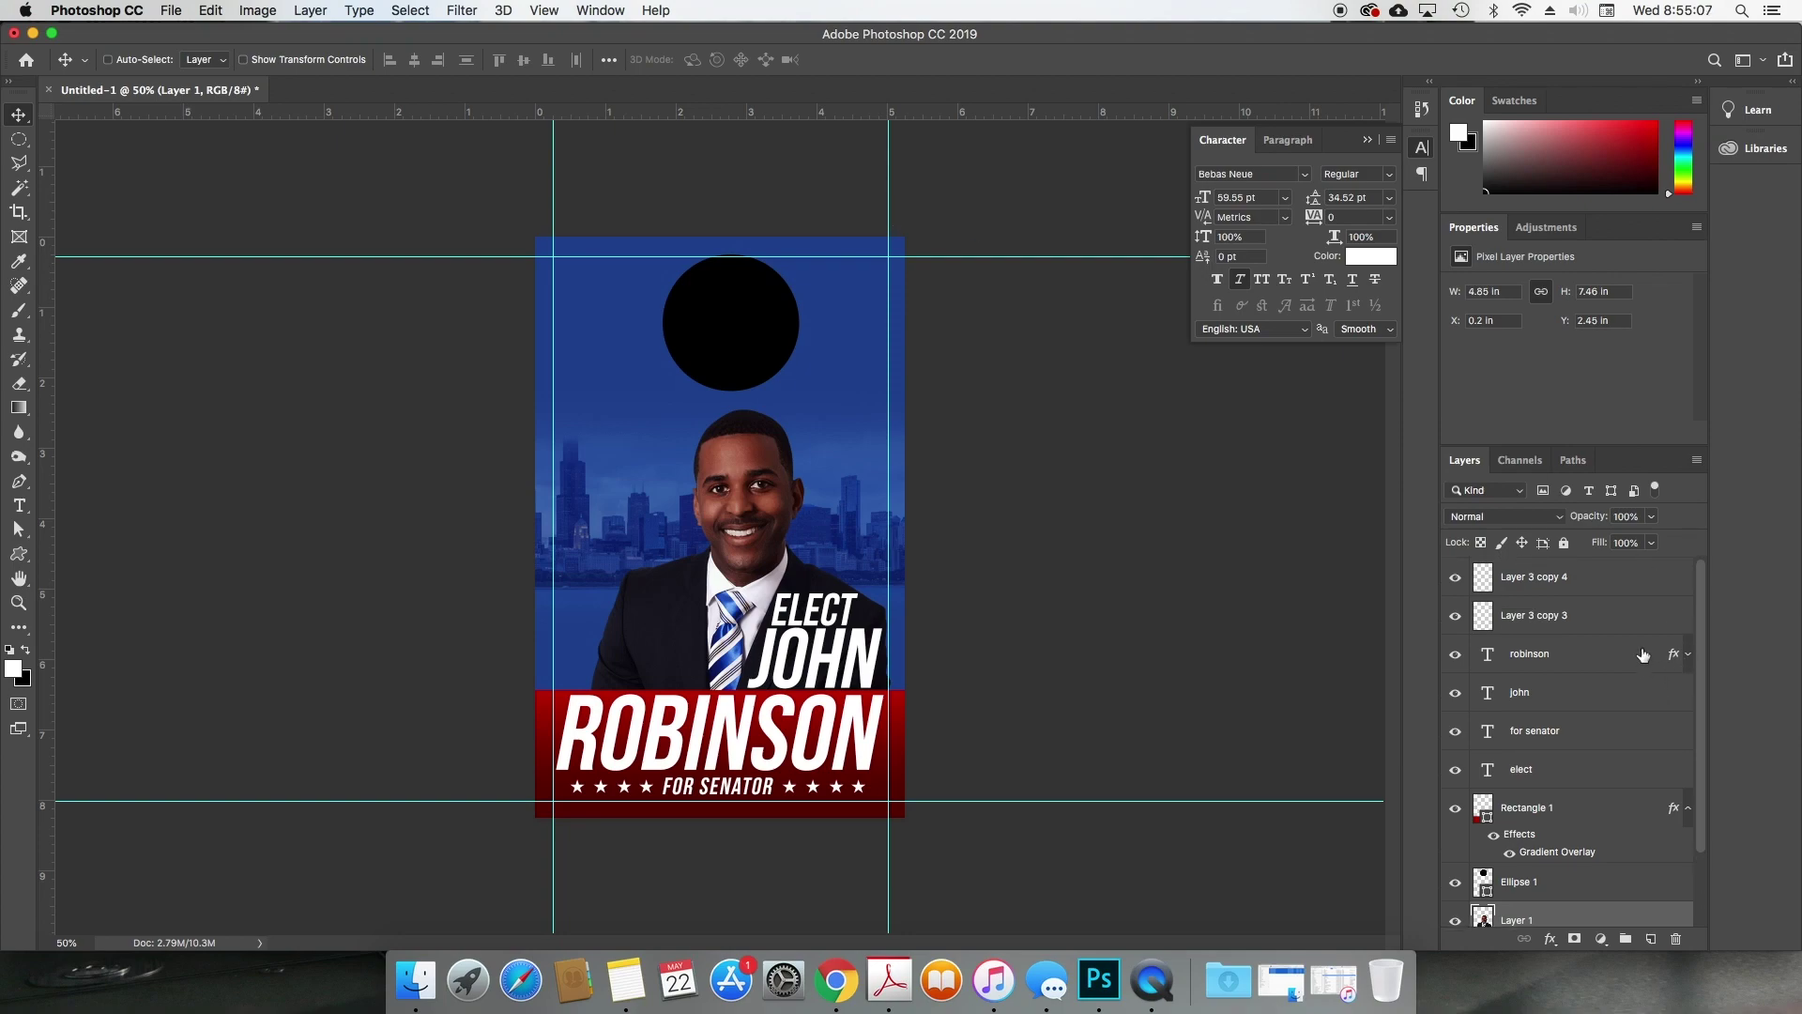
pyautogui.click(1607, 580)
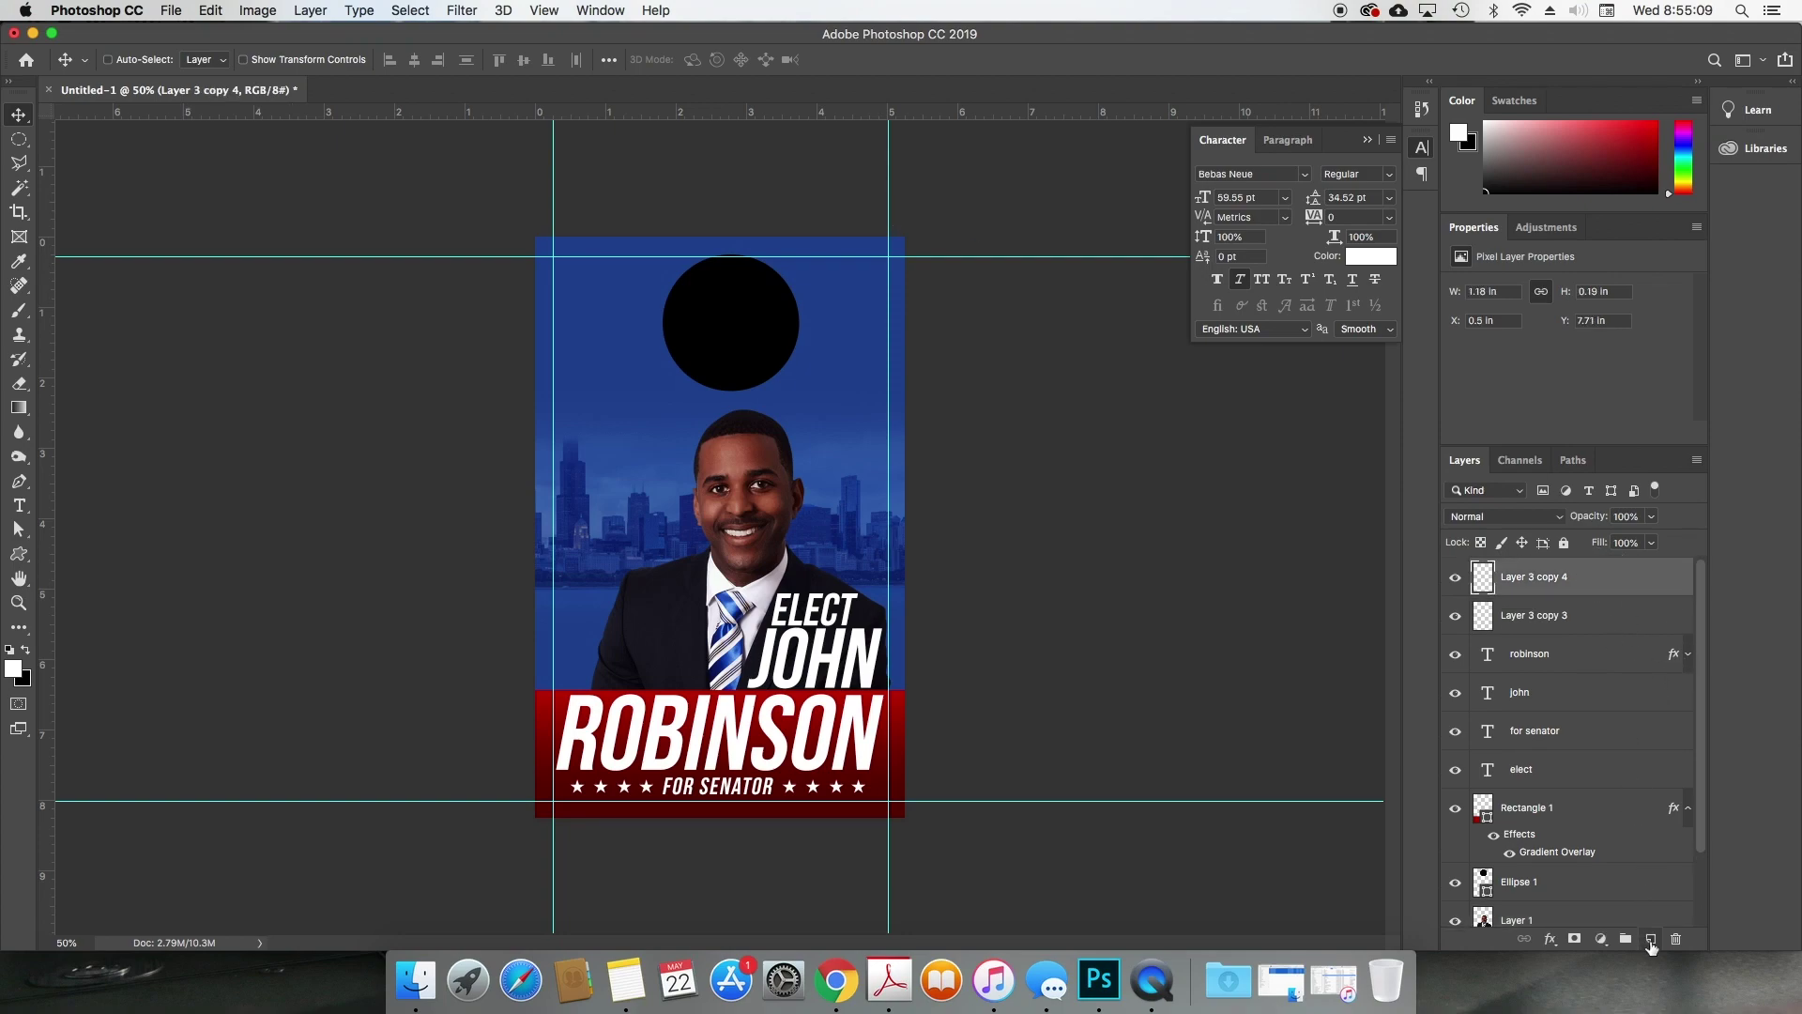
pyautogui.click(1651, 941)
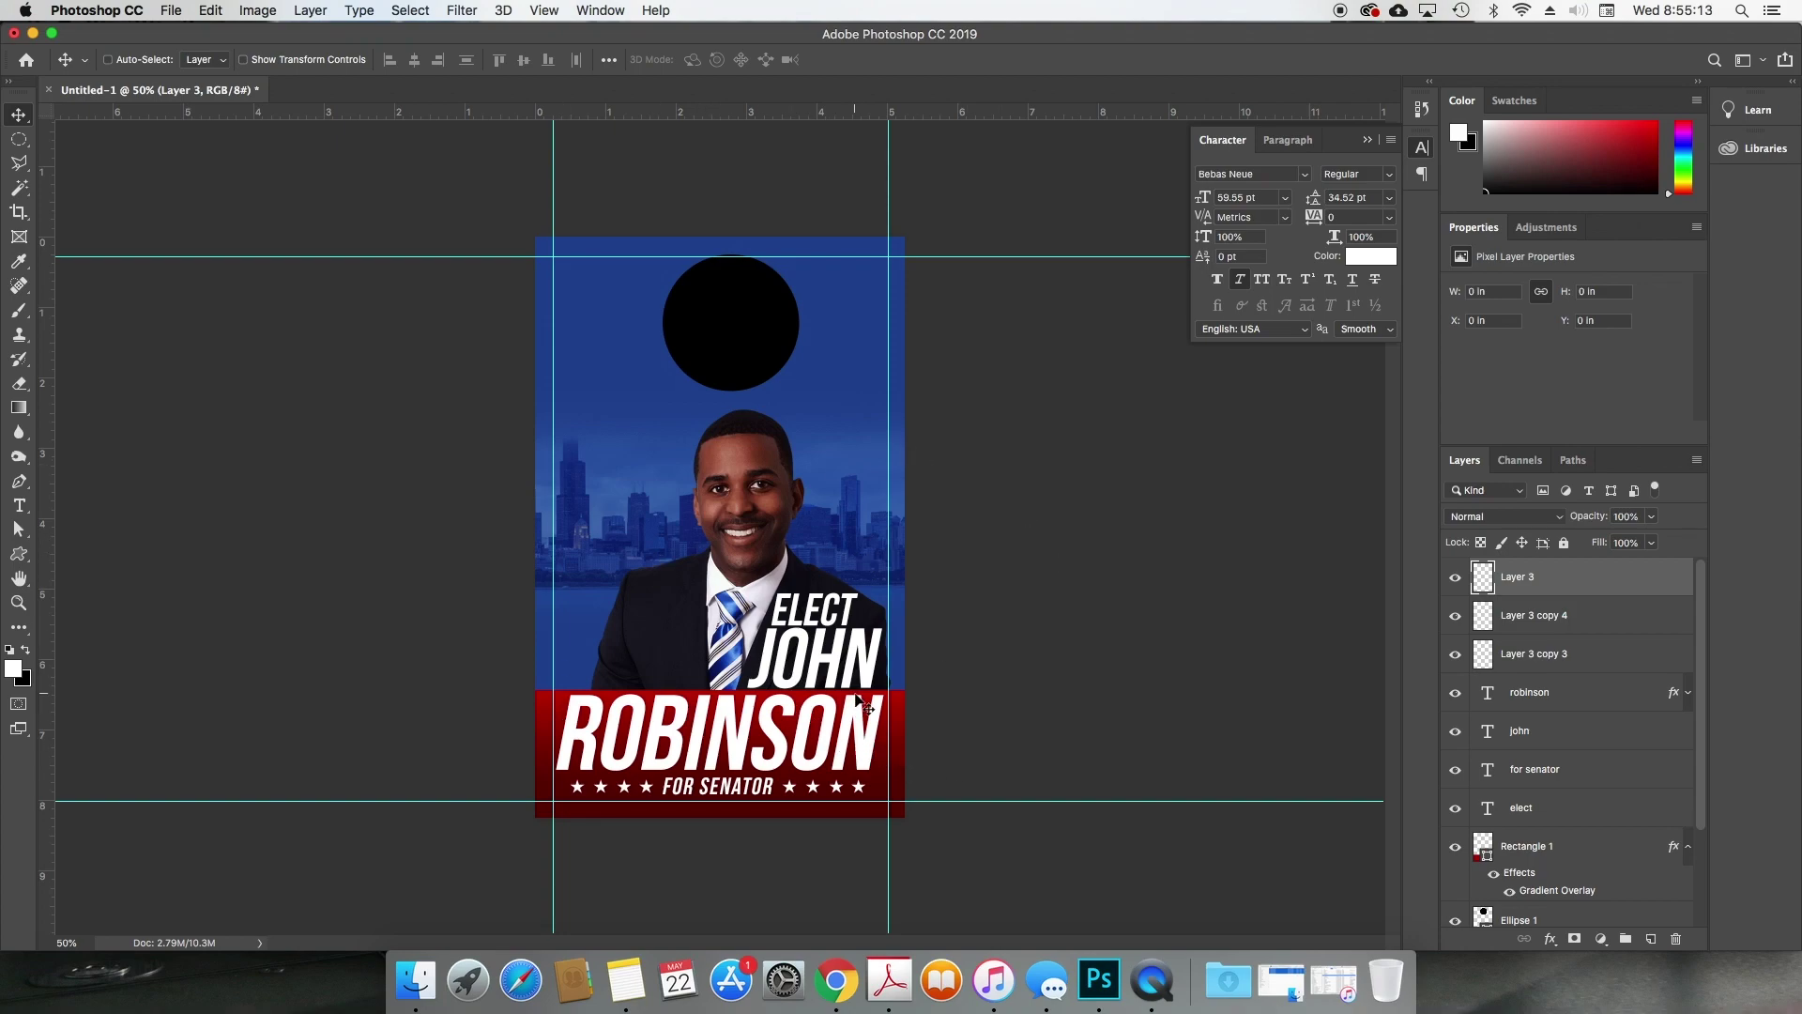
pyautogui.click(1557, 518)
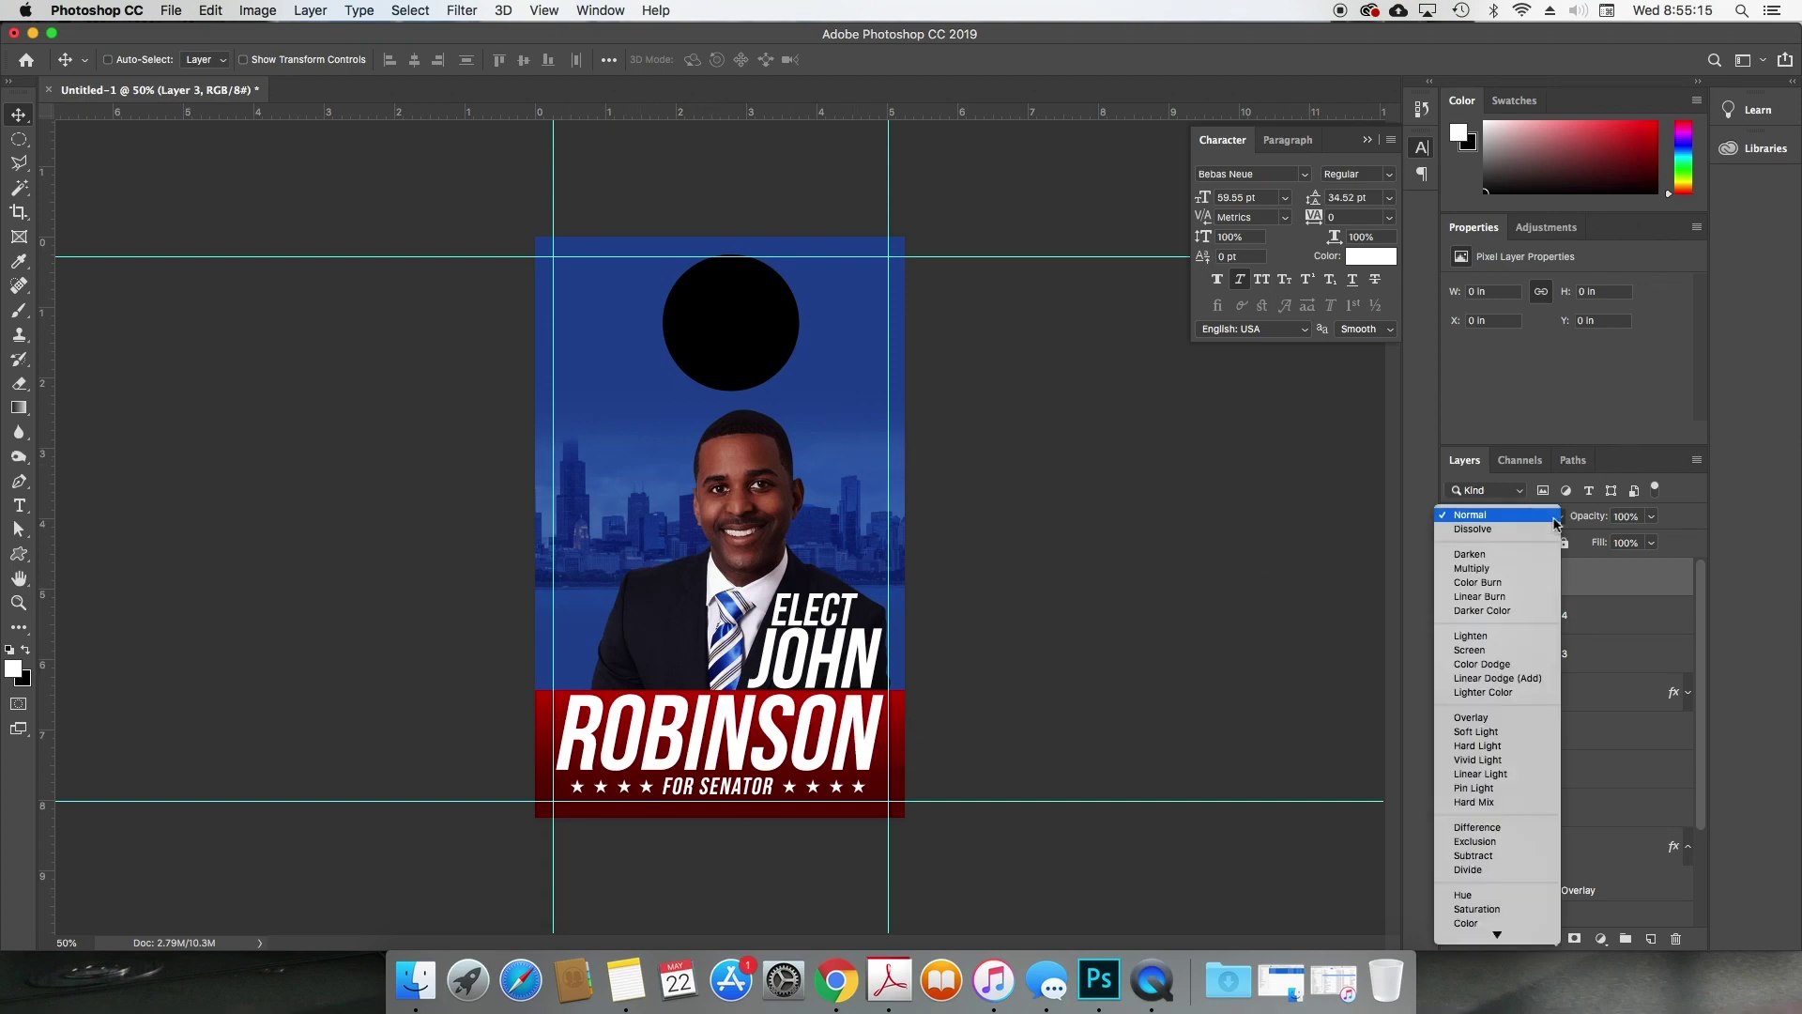
pyautogui.click(1621, 833)
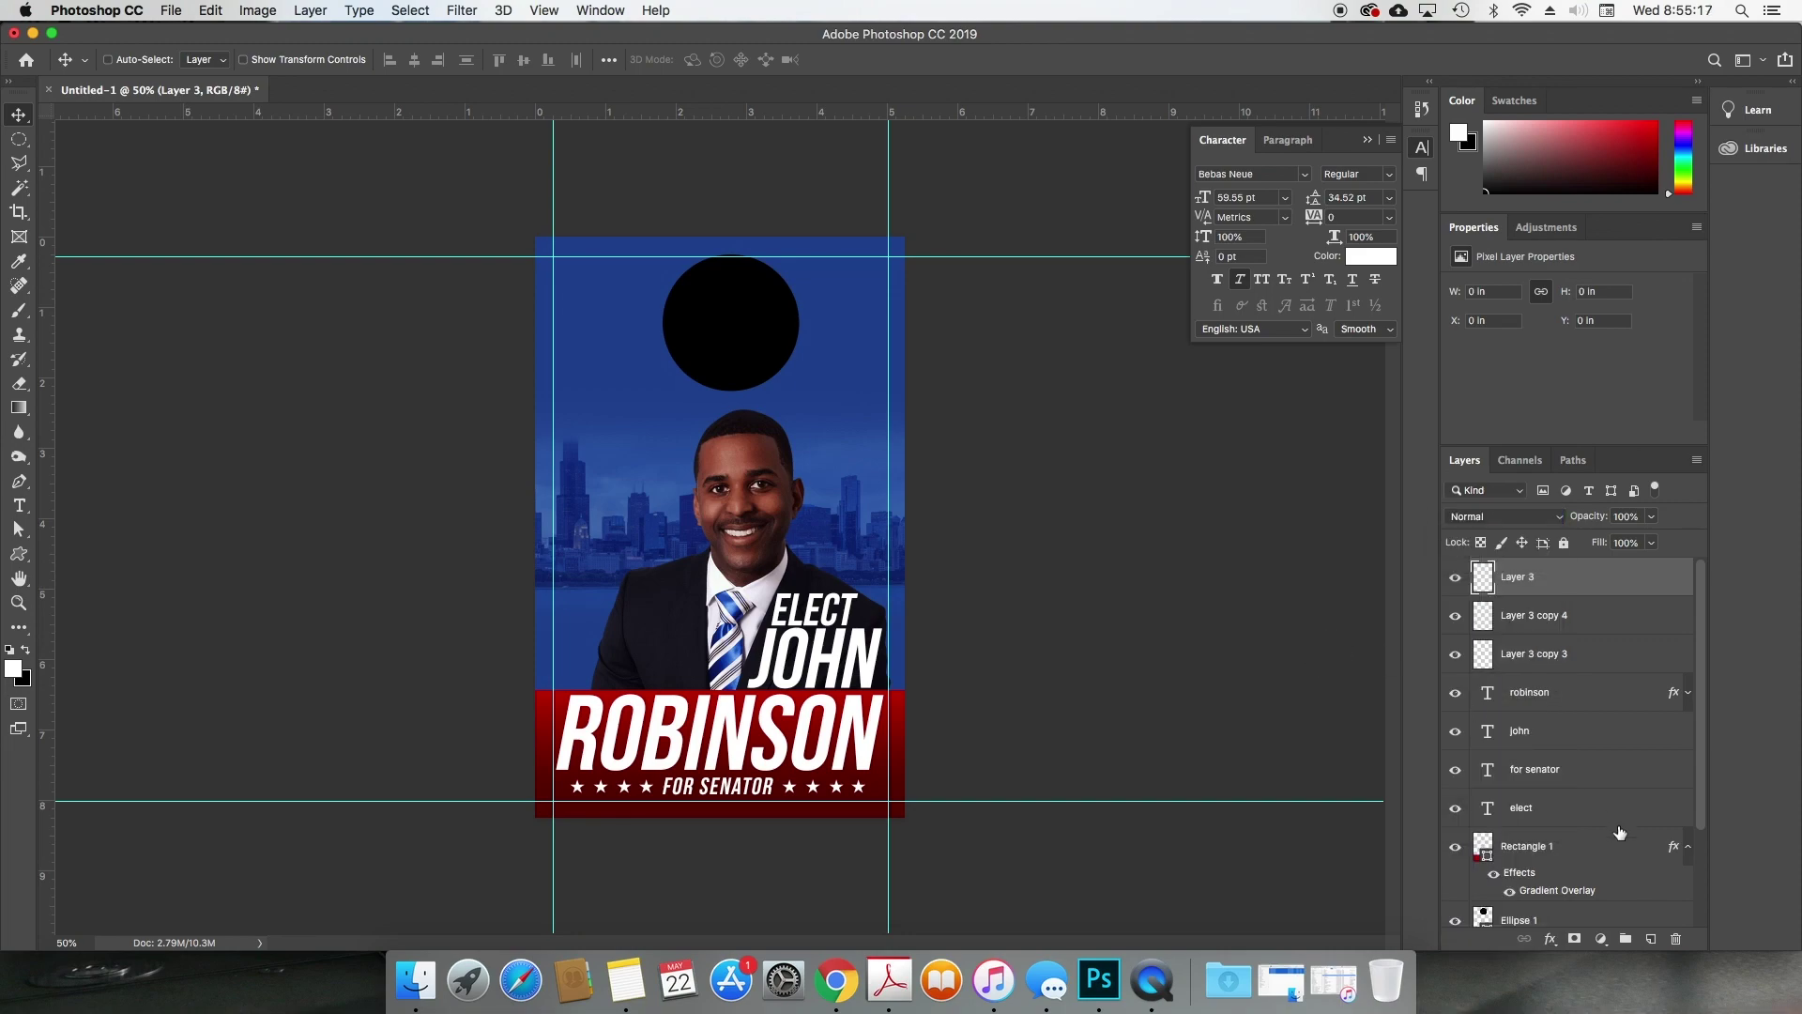
pyautogui.click(1530, 517)
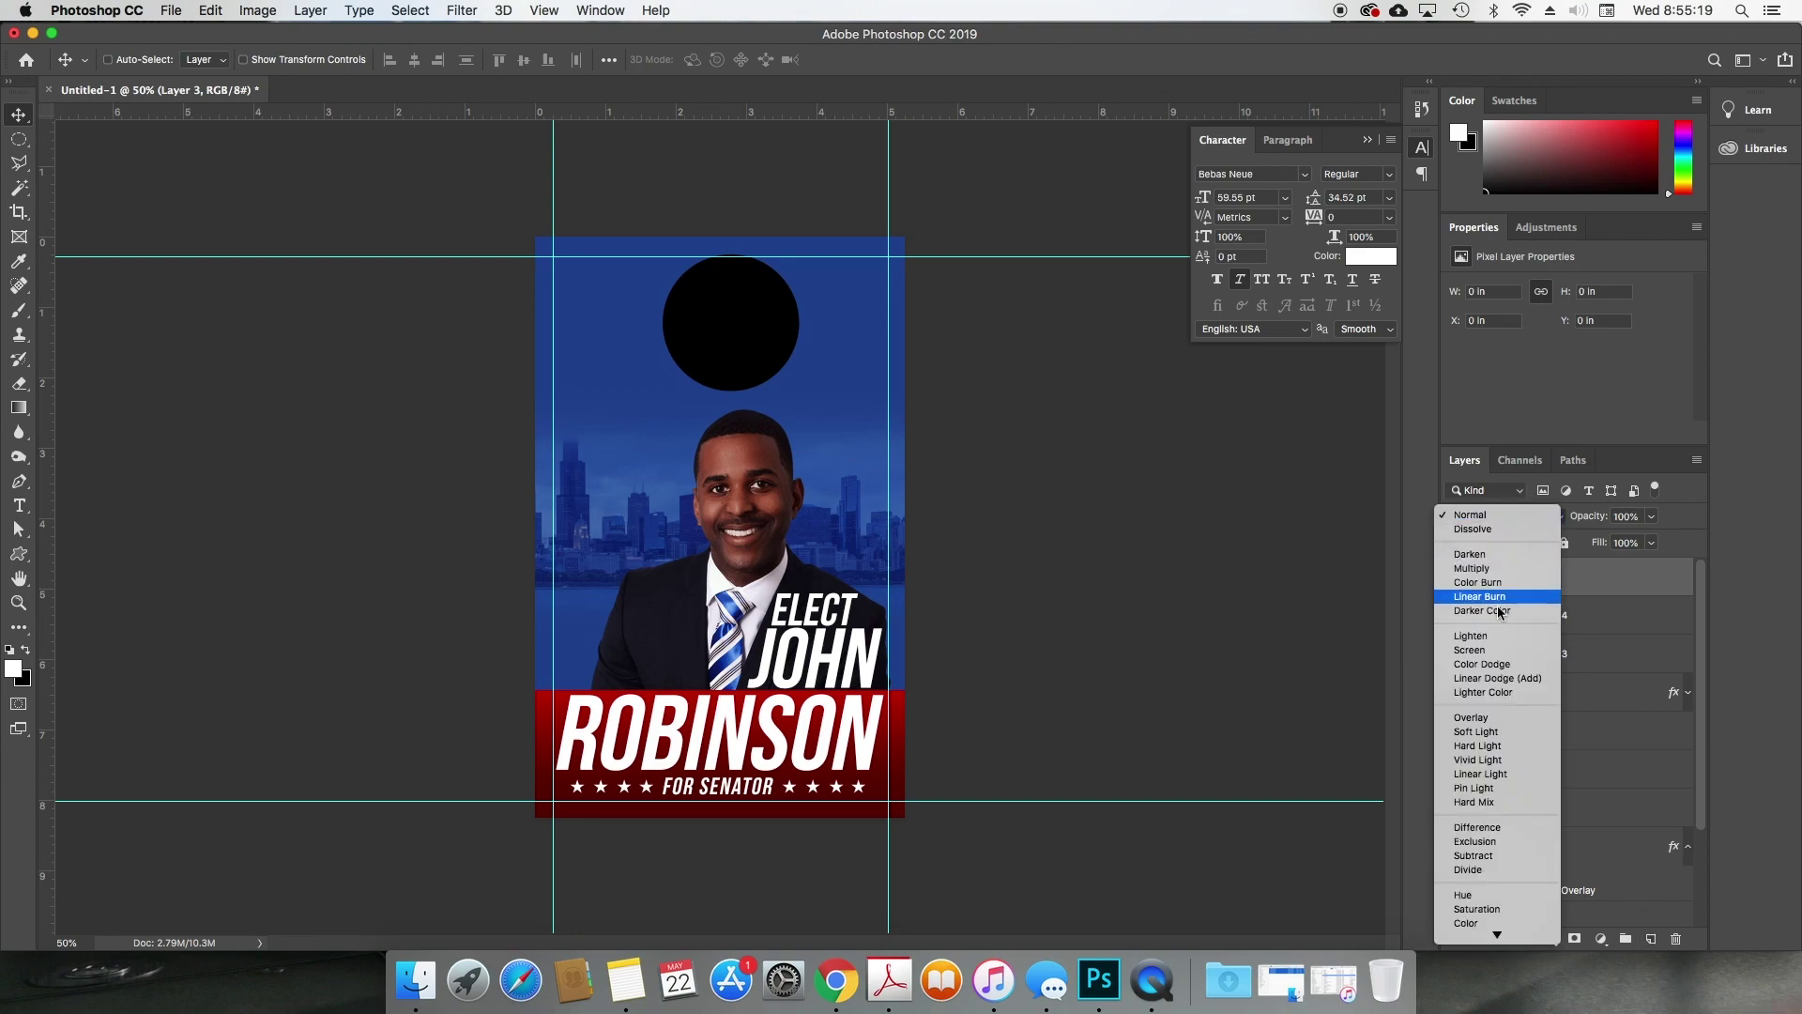
pyautogui.click(1493, 650)
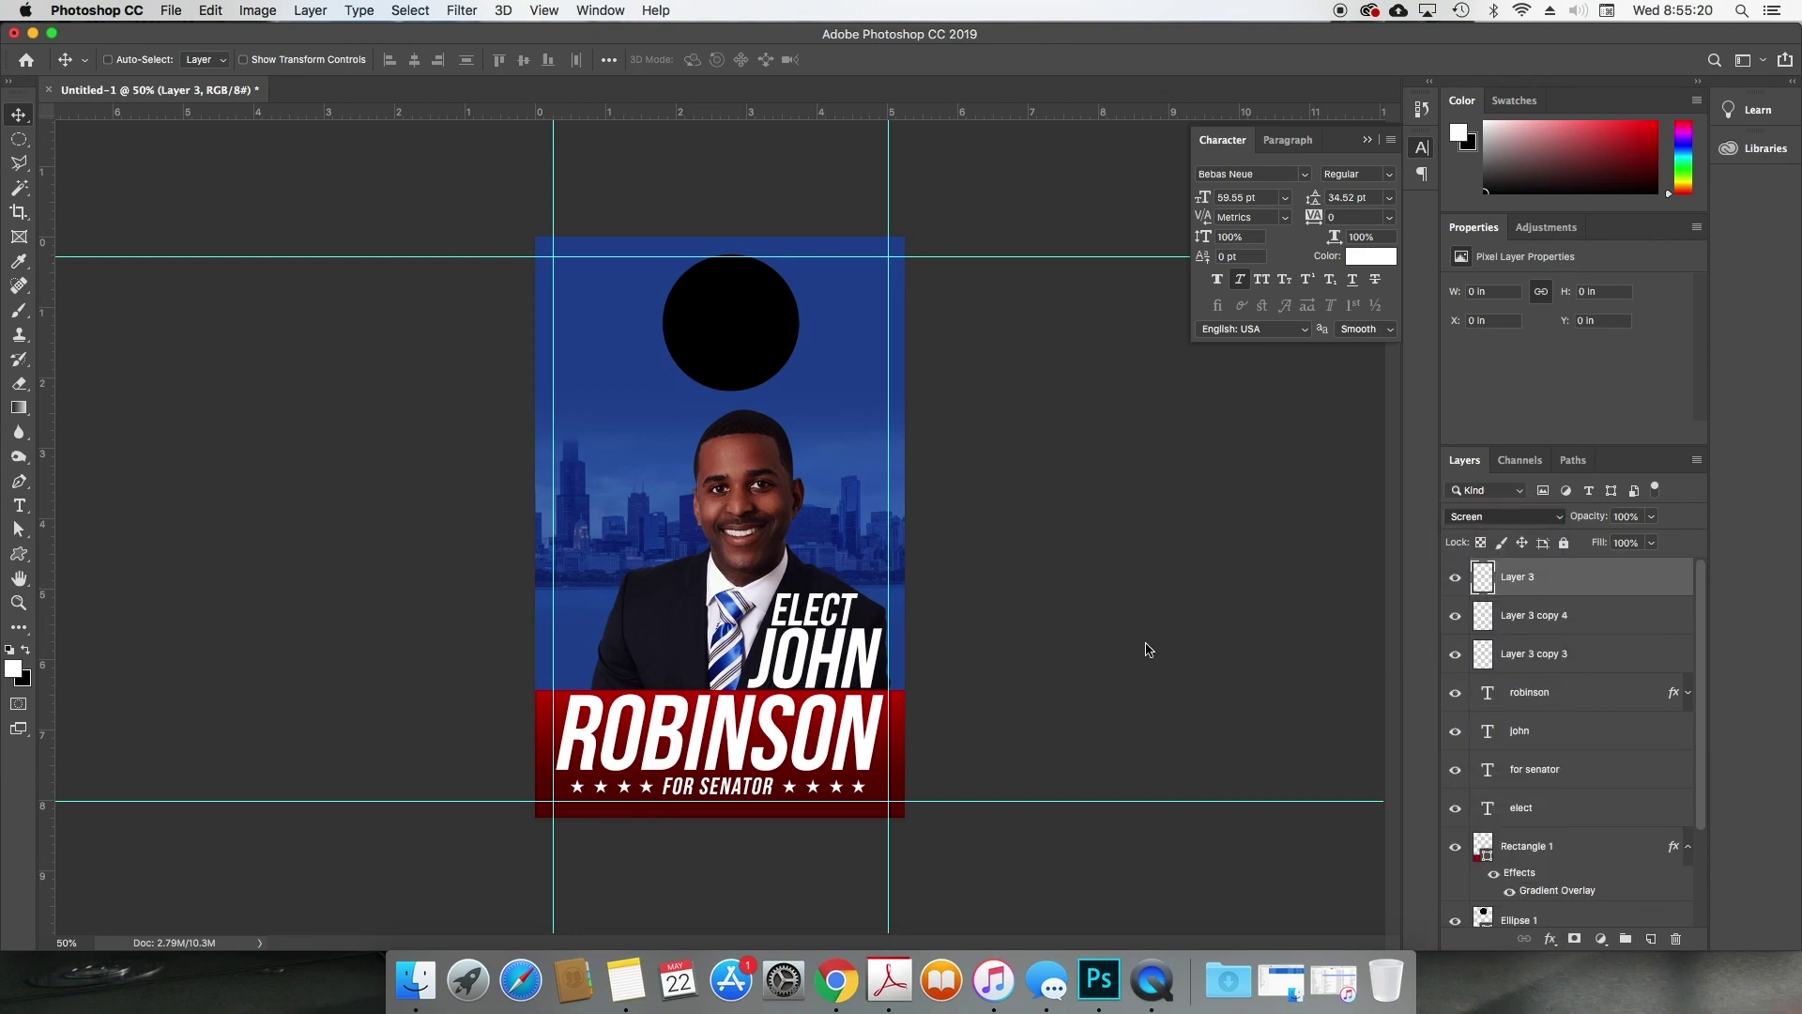
# Step: Choose a light blue as the foreground paint colour
pyautogui.click(10, 648)
pyautogui.click(14, 668)
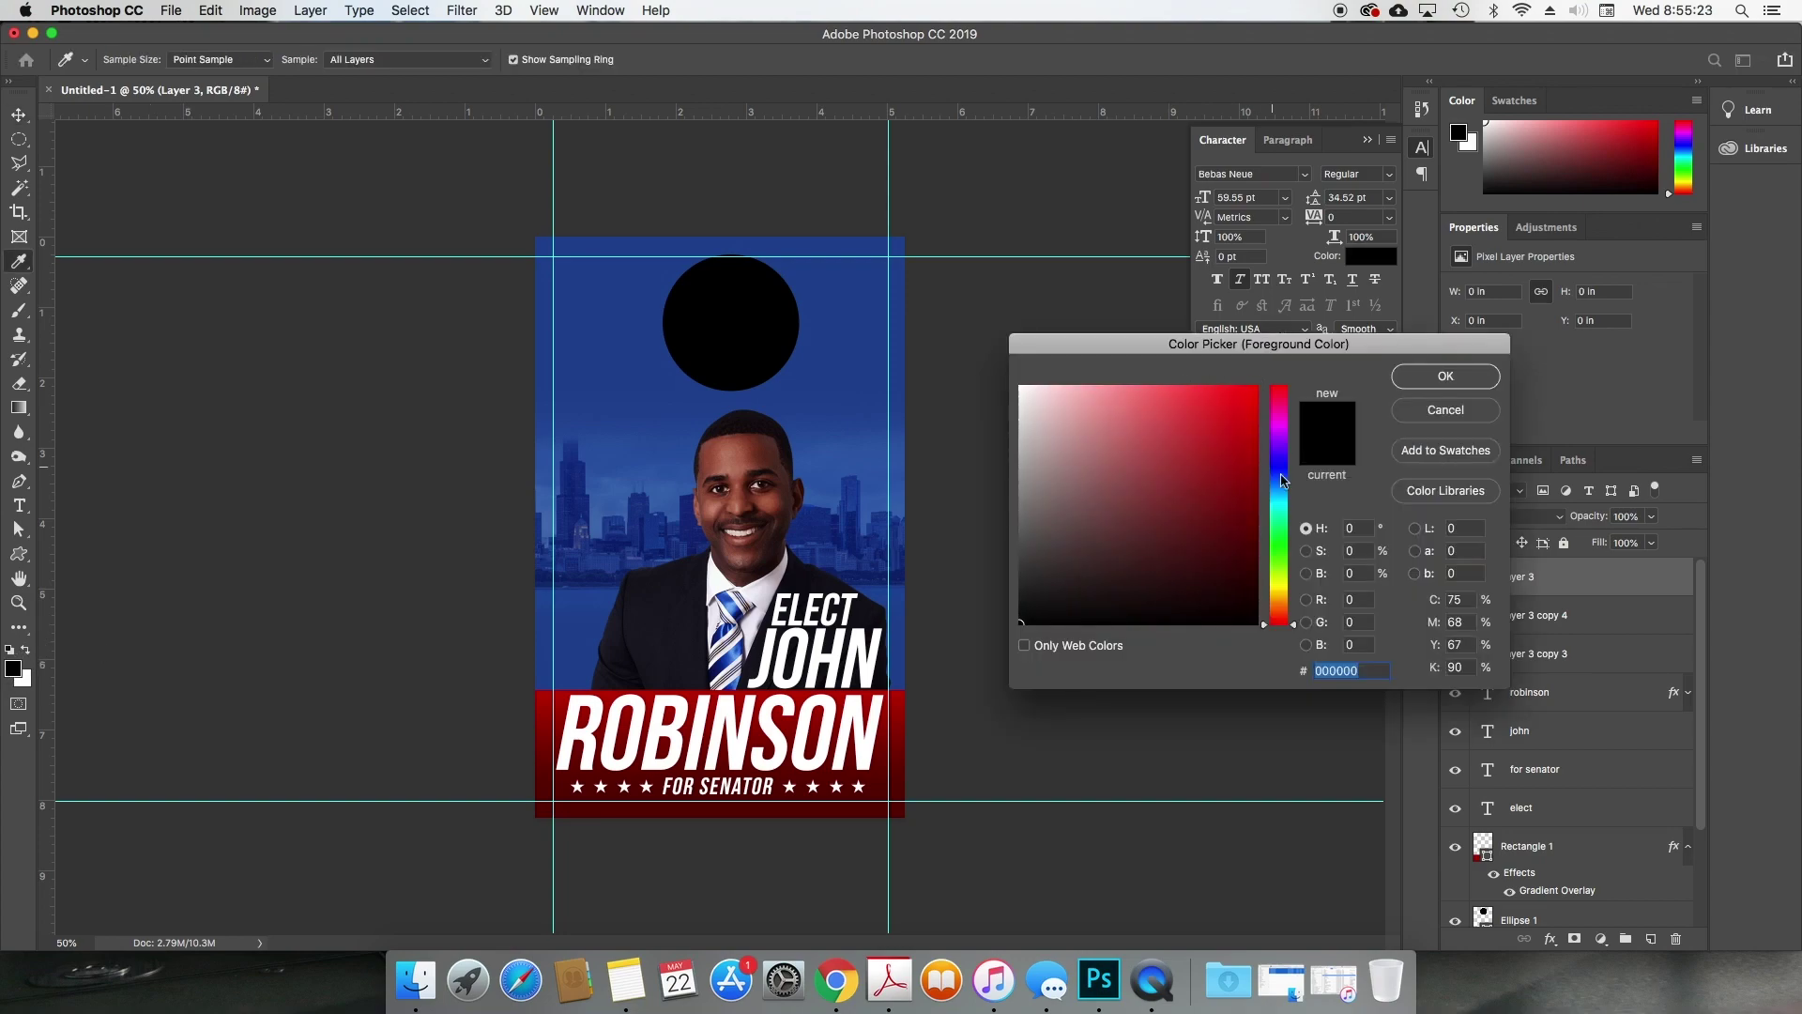
pyautogui.moveTo(1282, 479)
pyautogui.mouseDown()
pyautogui.moveTo(1277, 493)
pyautogui.moveTo(1272, 371)
pyautogui.moveTo(1305, 357)
pyautogui.moveTo(1293, 490)
pyautogui.mouseUp()
pyautogui.click(833, 425)
pyautogui.click(1446, 375)
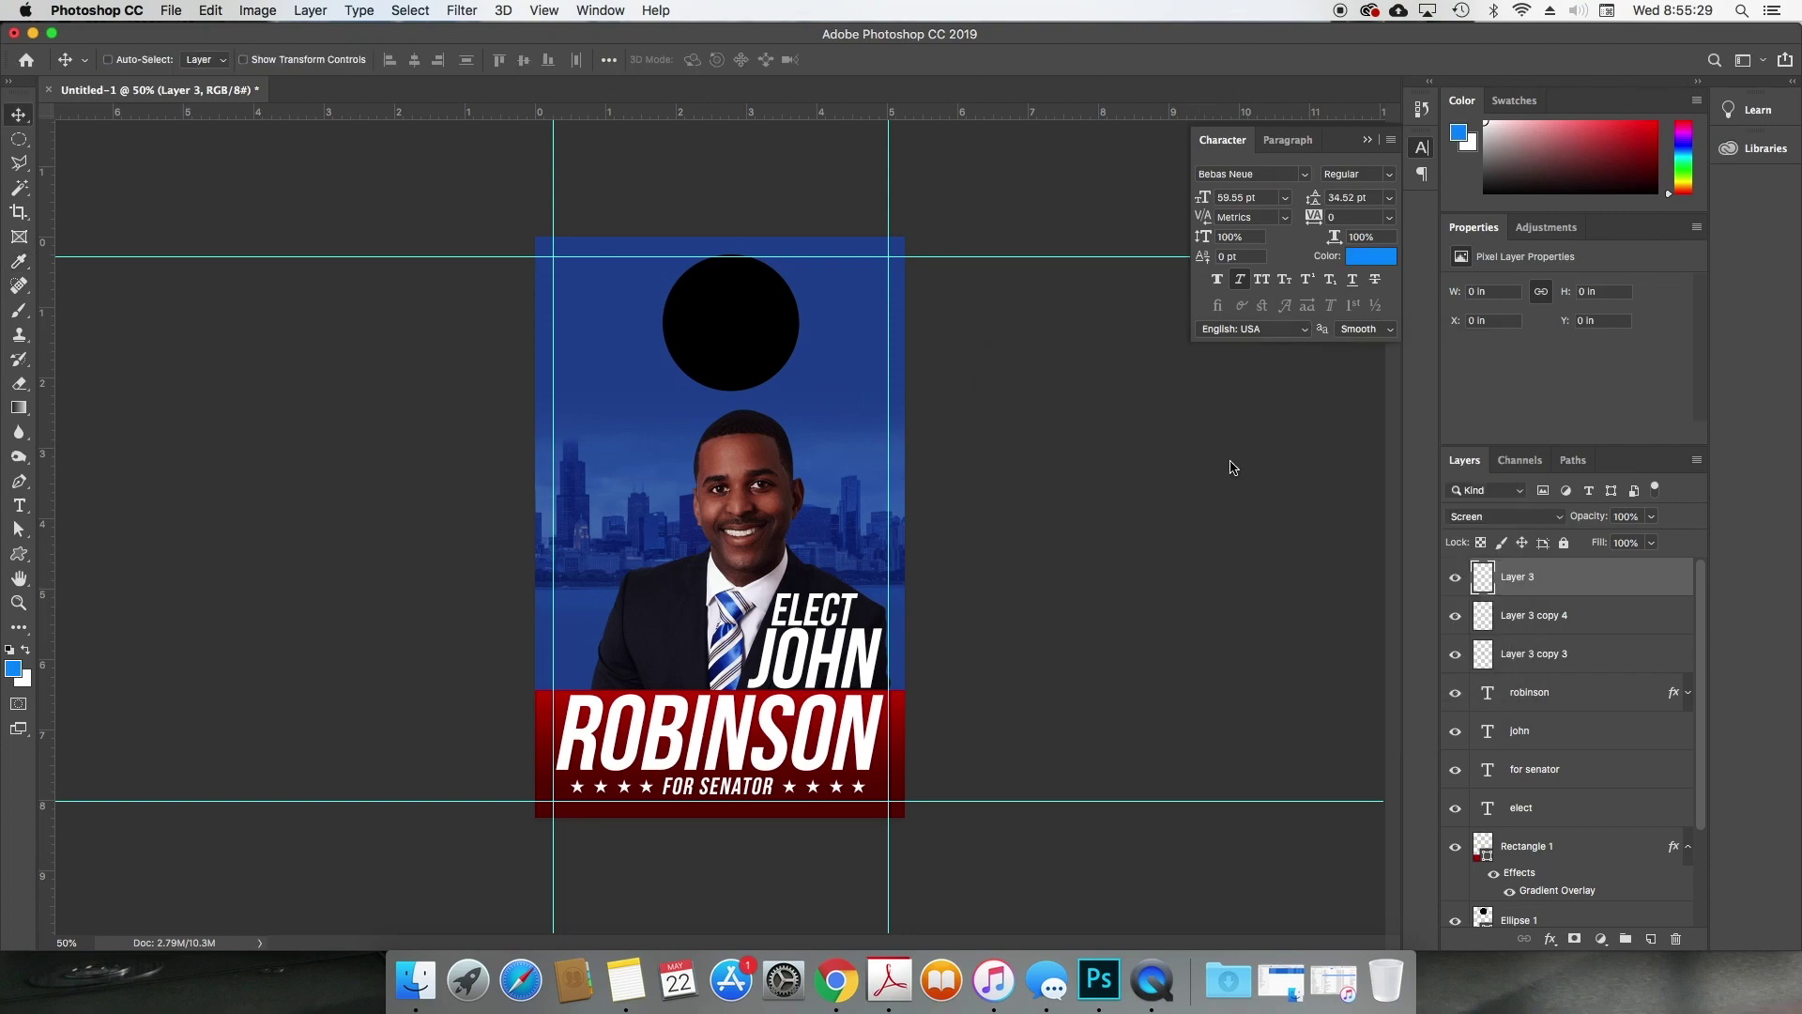
# Step: Paint a soft blue glow with a 492 px brush and move it behind the businessman
pyautogui.click(19, 310)
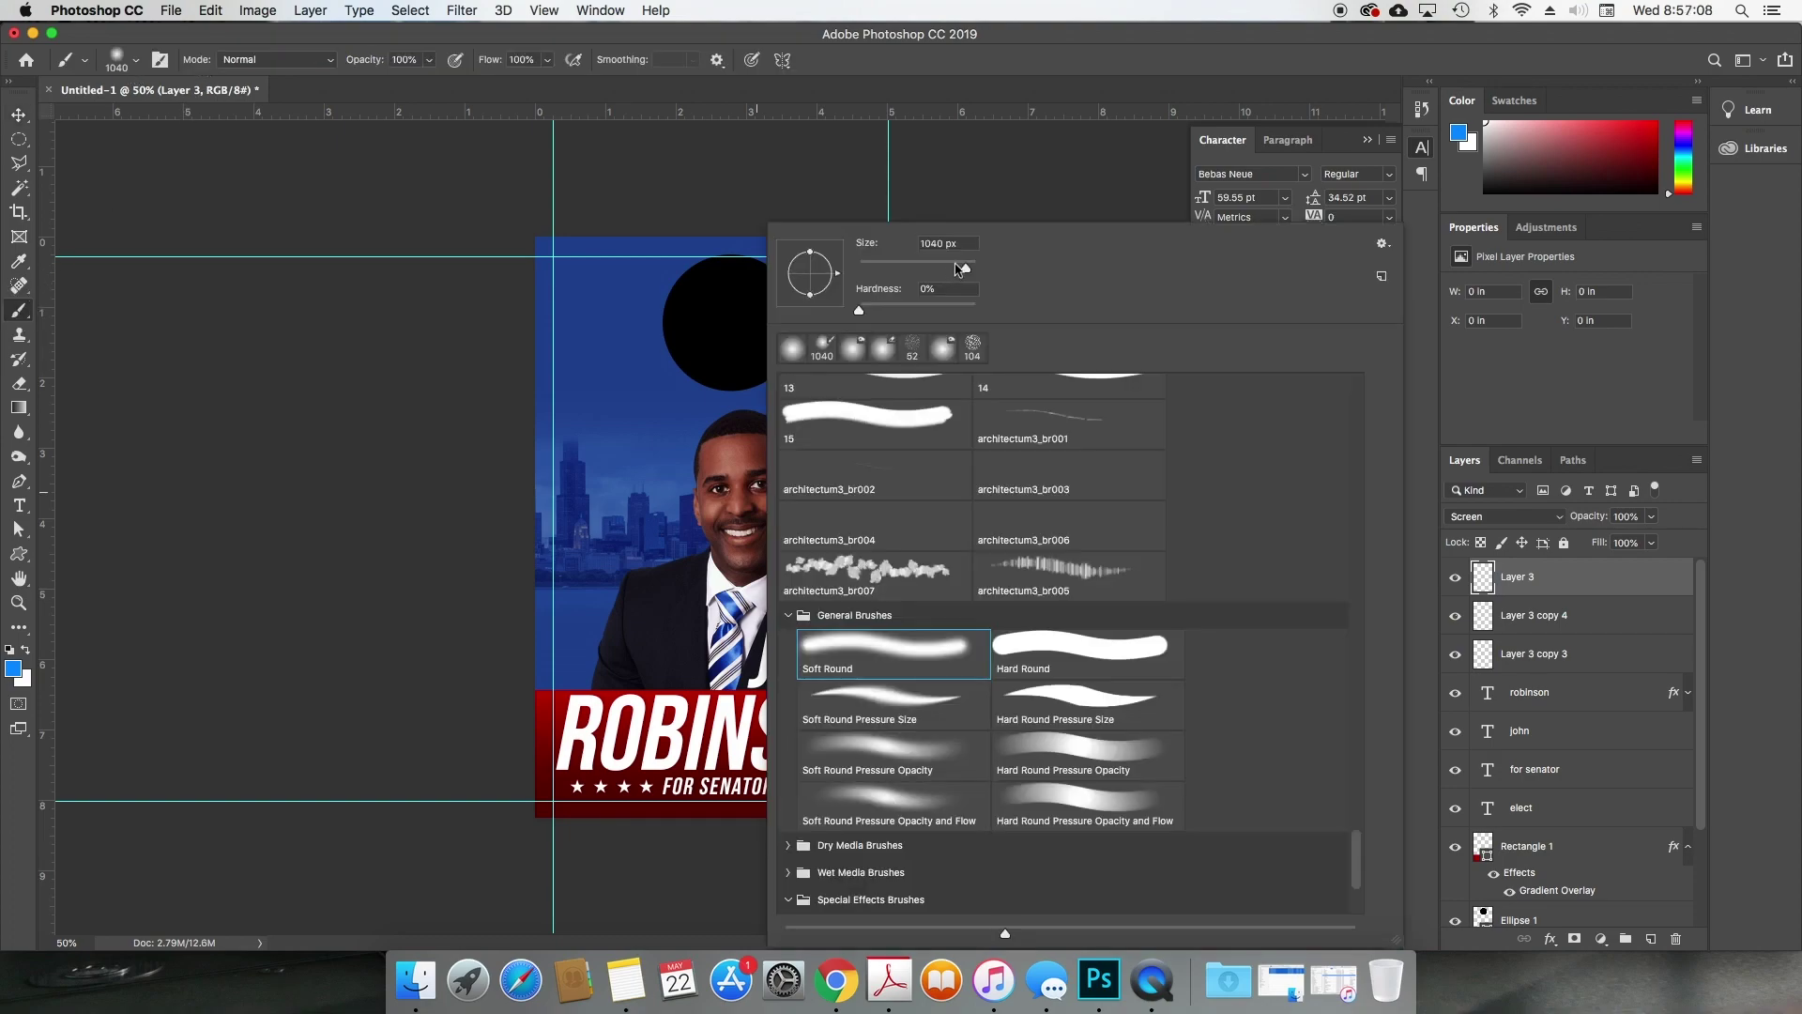
pyautogui.moveTo(960, 269); pyautogui.dragTo(964, 268)
pyautogui.click(692, 495)
pyautogui.click(670, 526)
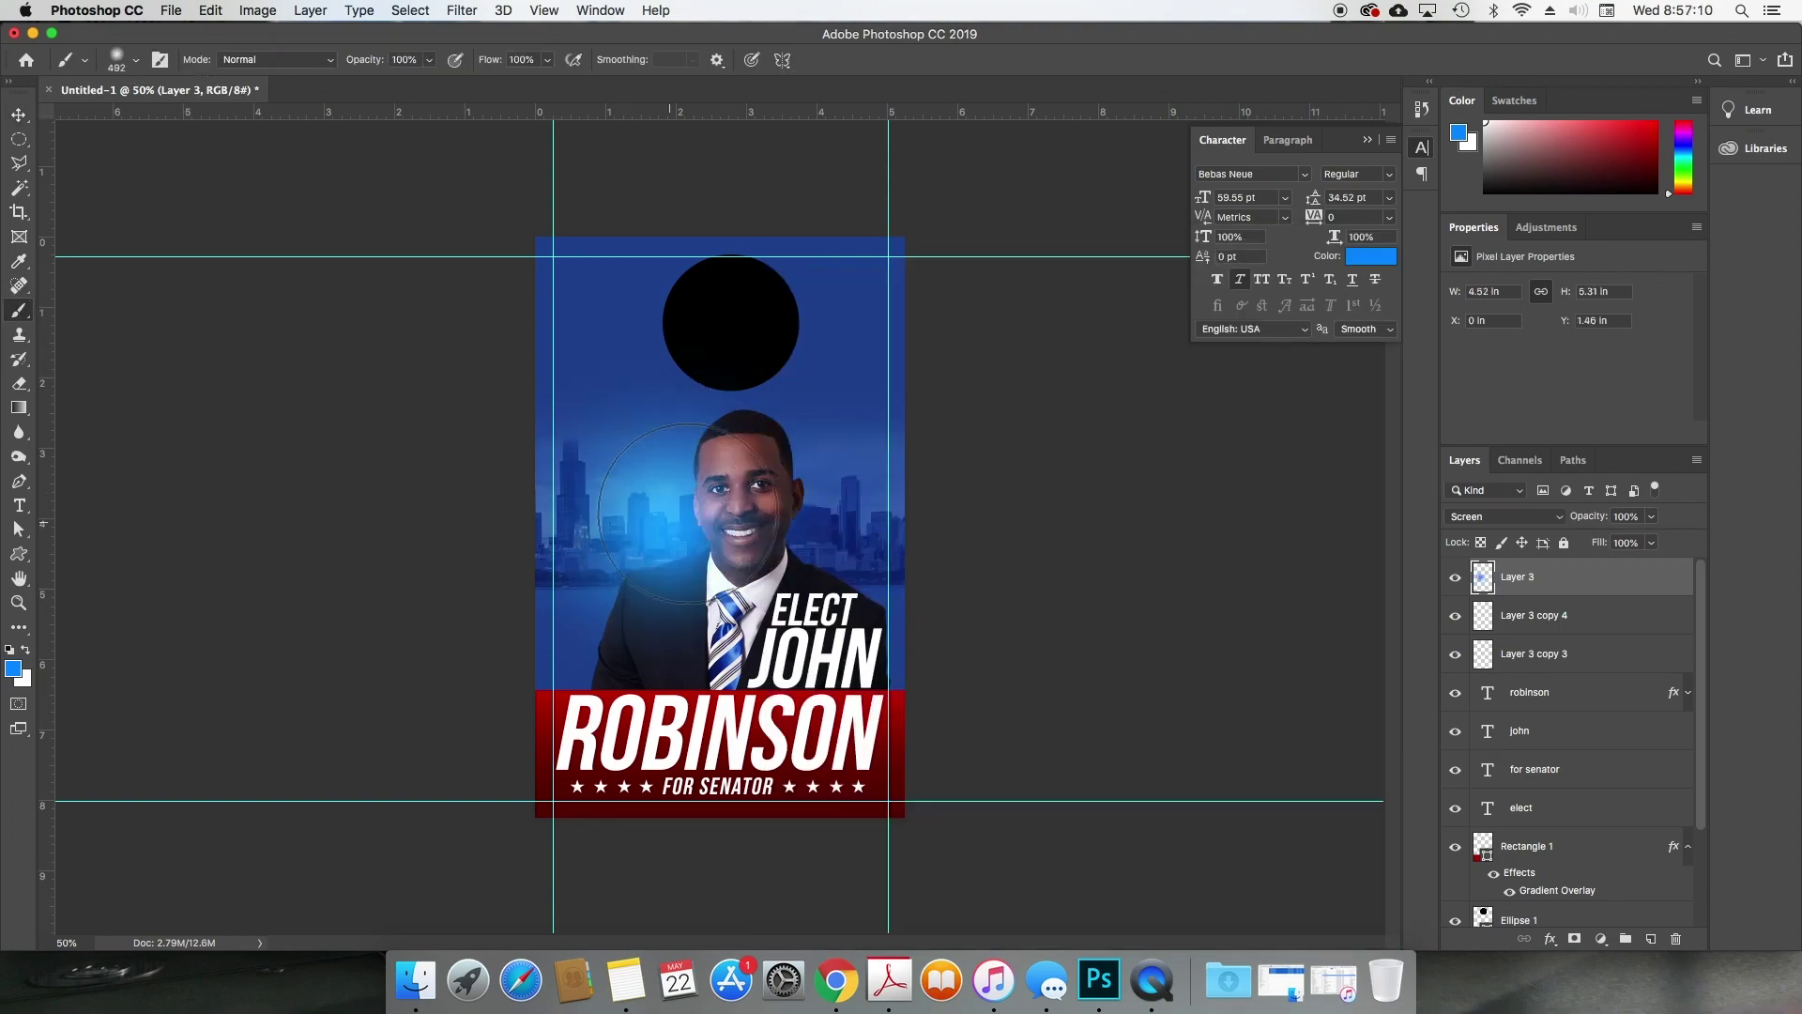
pyautogui.press('v')
pyautogui.moveTo(675, 486)
pyautogui.mouseDown()
pyautogui.moveTo(676, 517)
pyautogui.moveTo(779, 539)
pyautogui.moveTo(836, 692)
pyautogui.moveTo(887, 676)
pyautogui.moveTo(878, 692)
pyautogui.mouseUp()
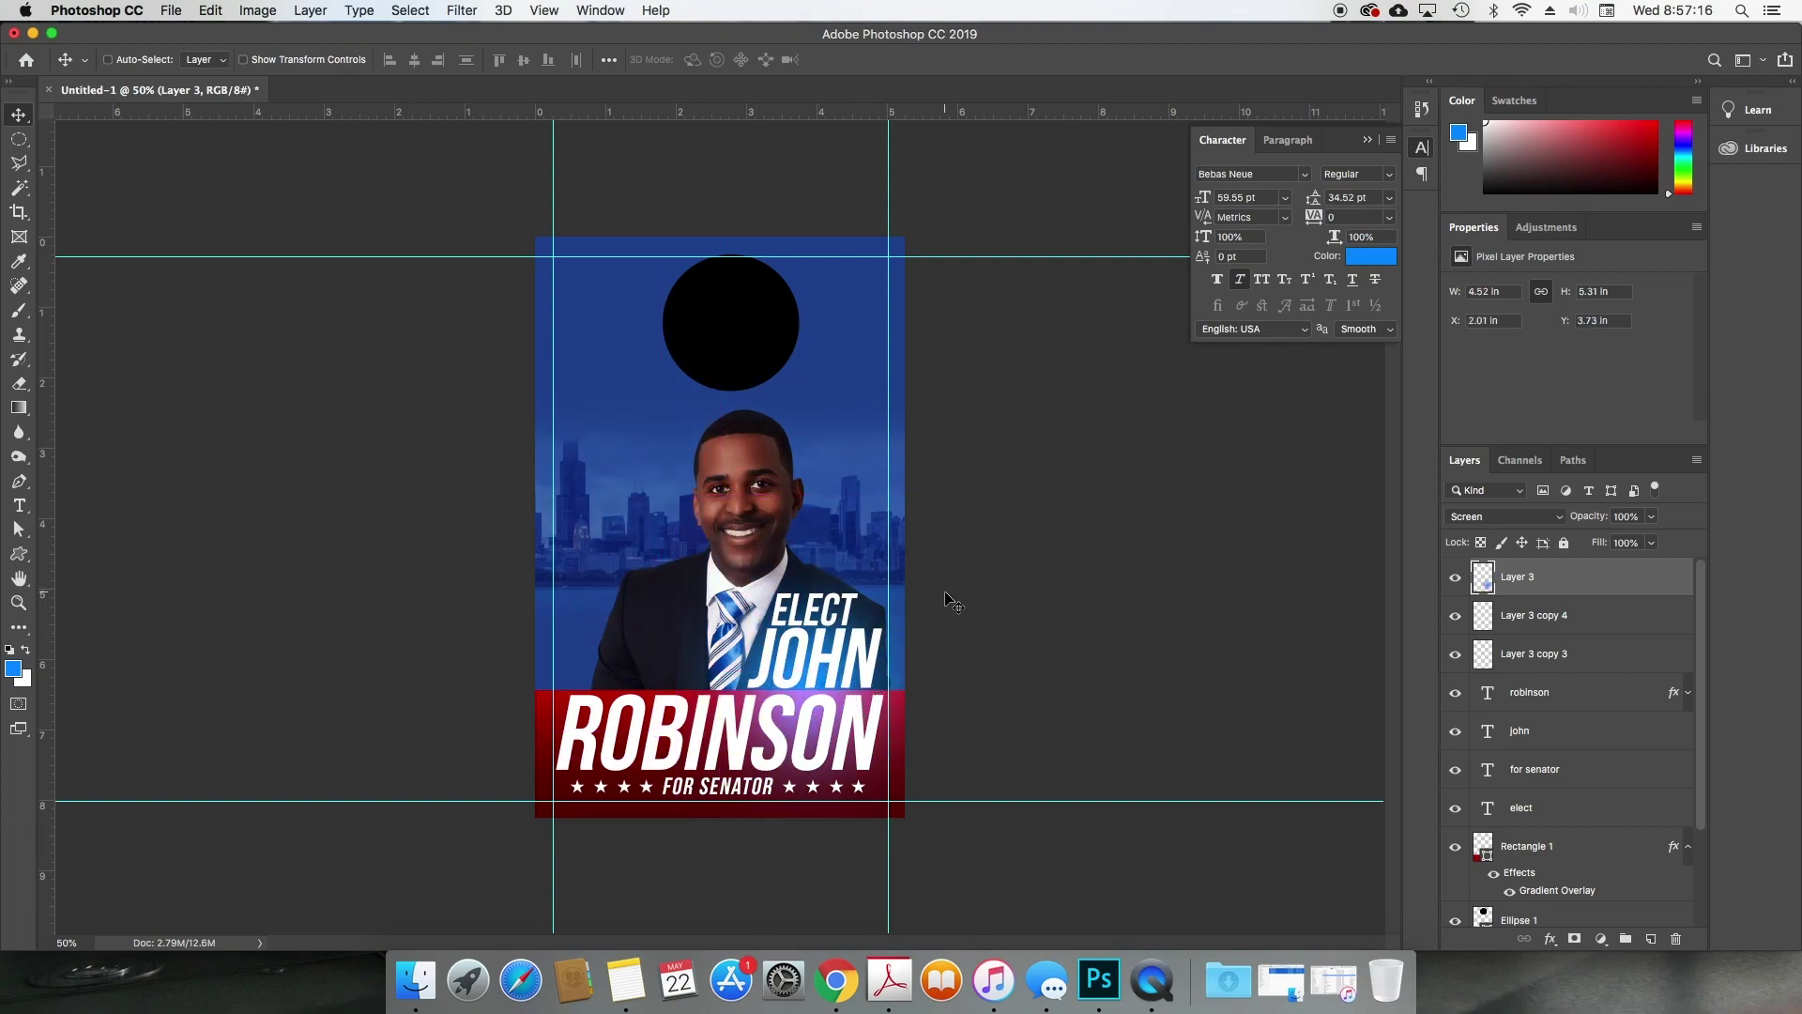
# Step: Compare the glow by toggling its visibility and nudge it into place
pyautogui.press('super+minus')
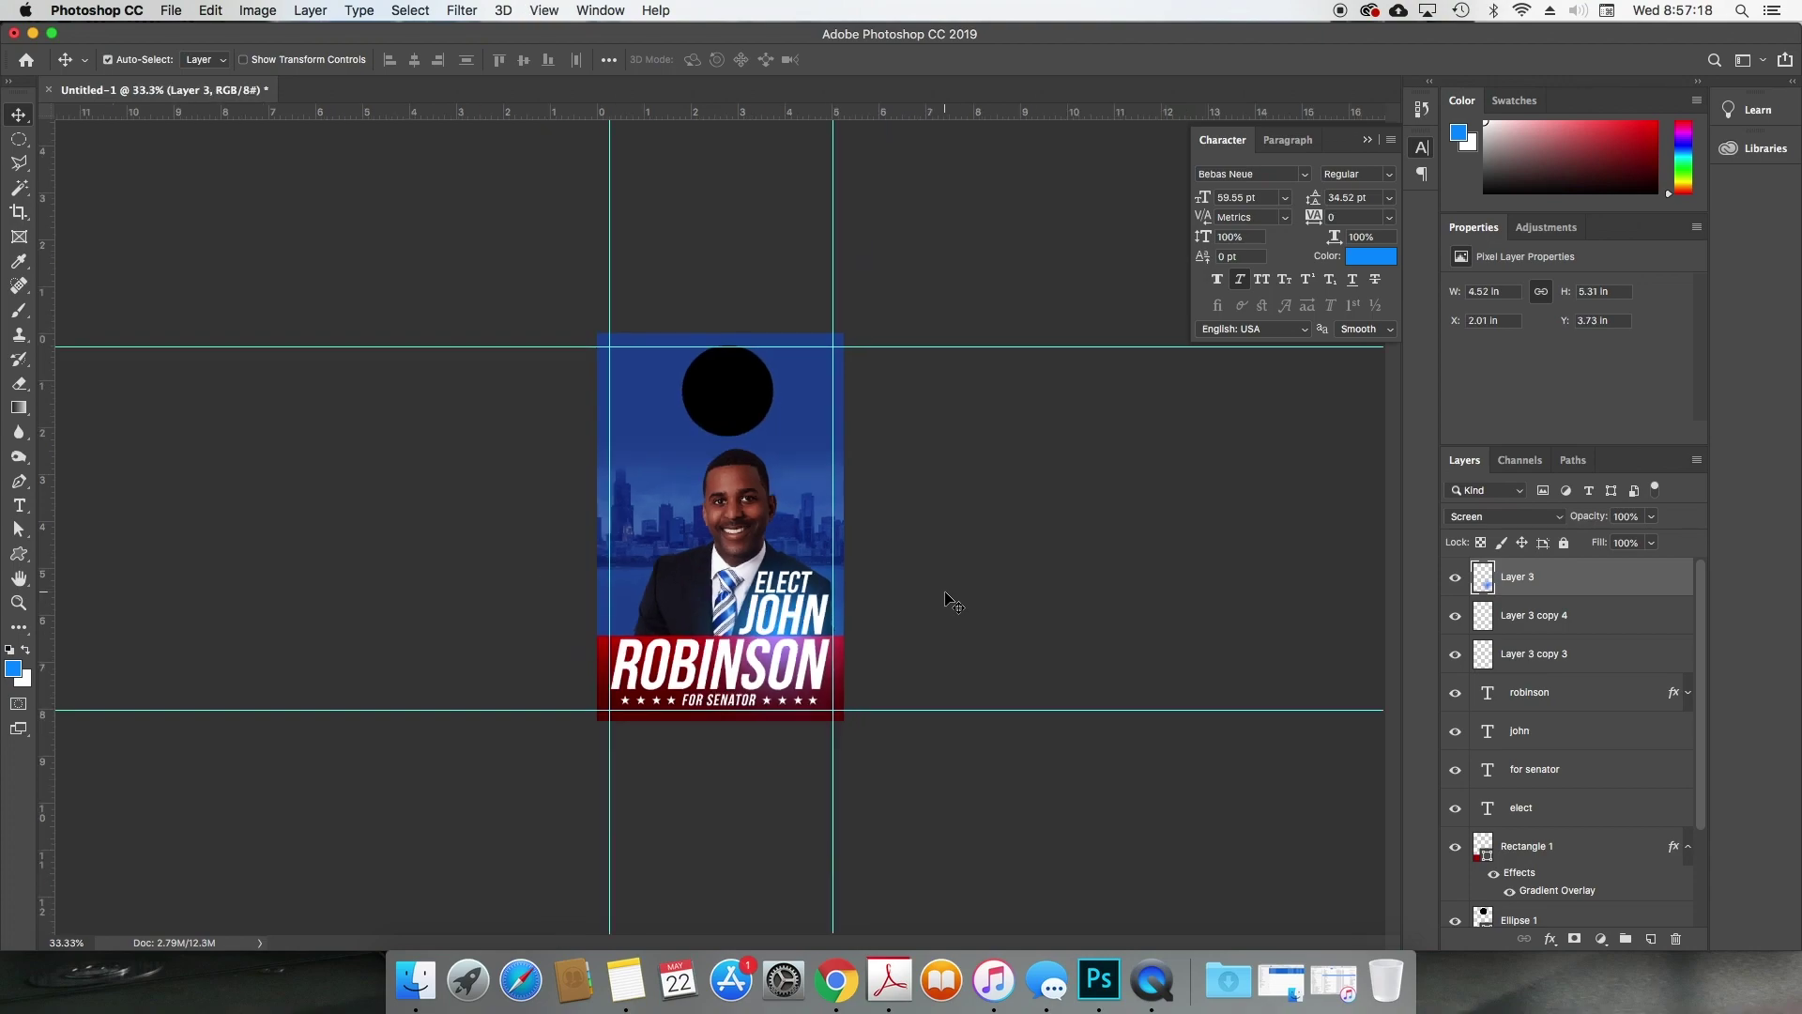
pyautogui.press('super+plus')
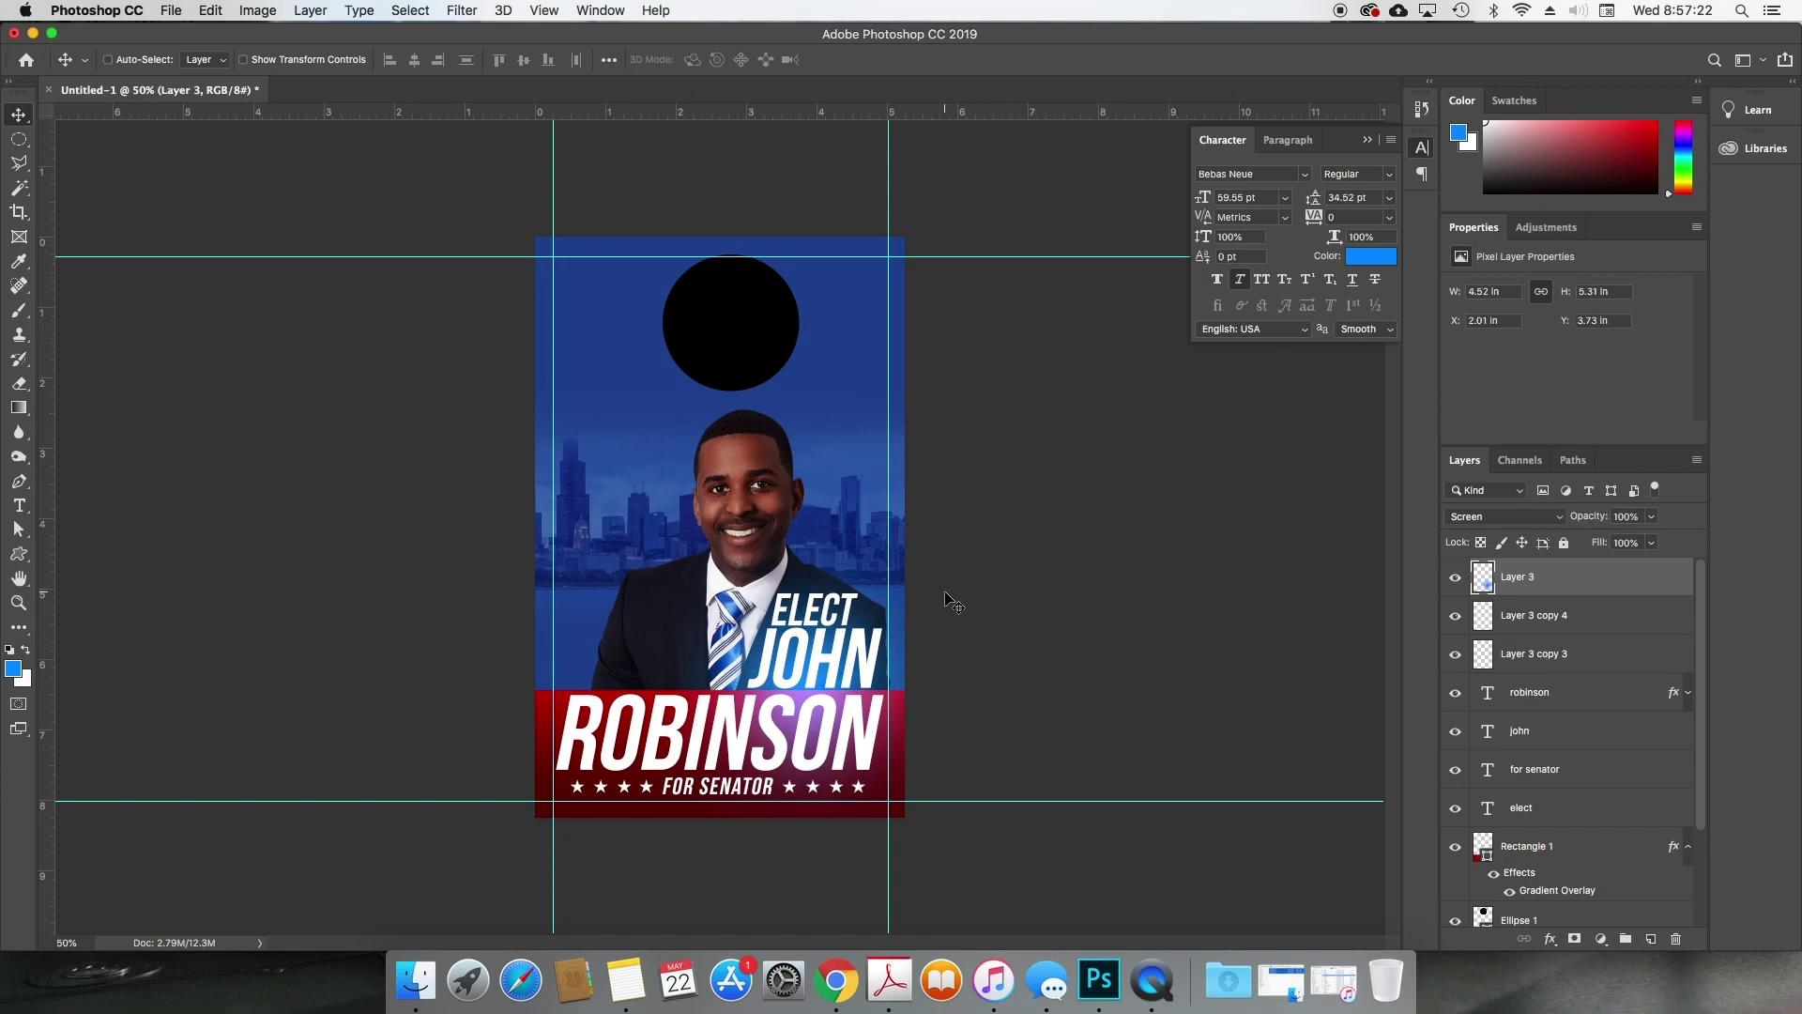
pyautogui.click(1454, 577)
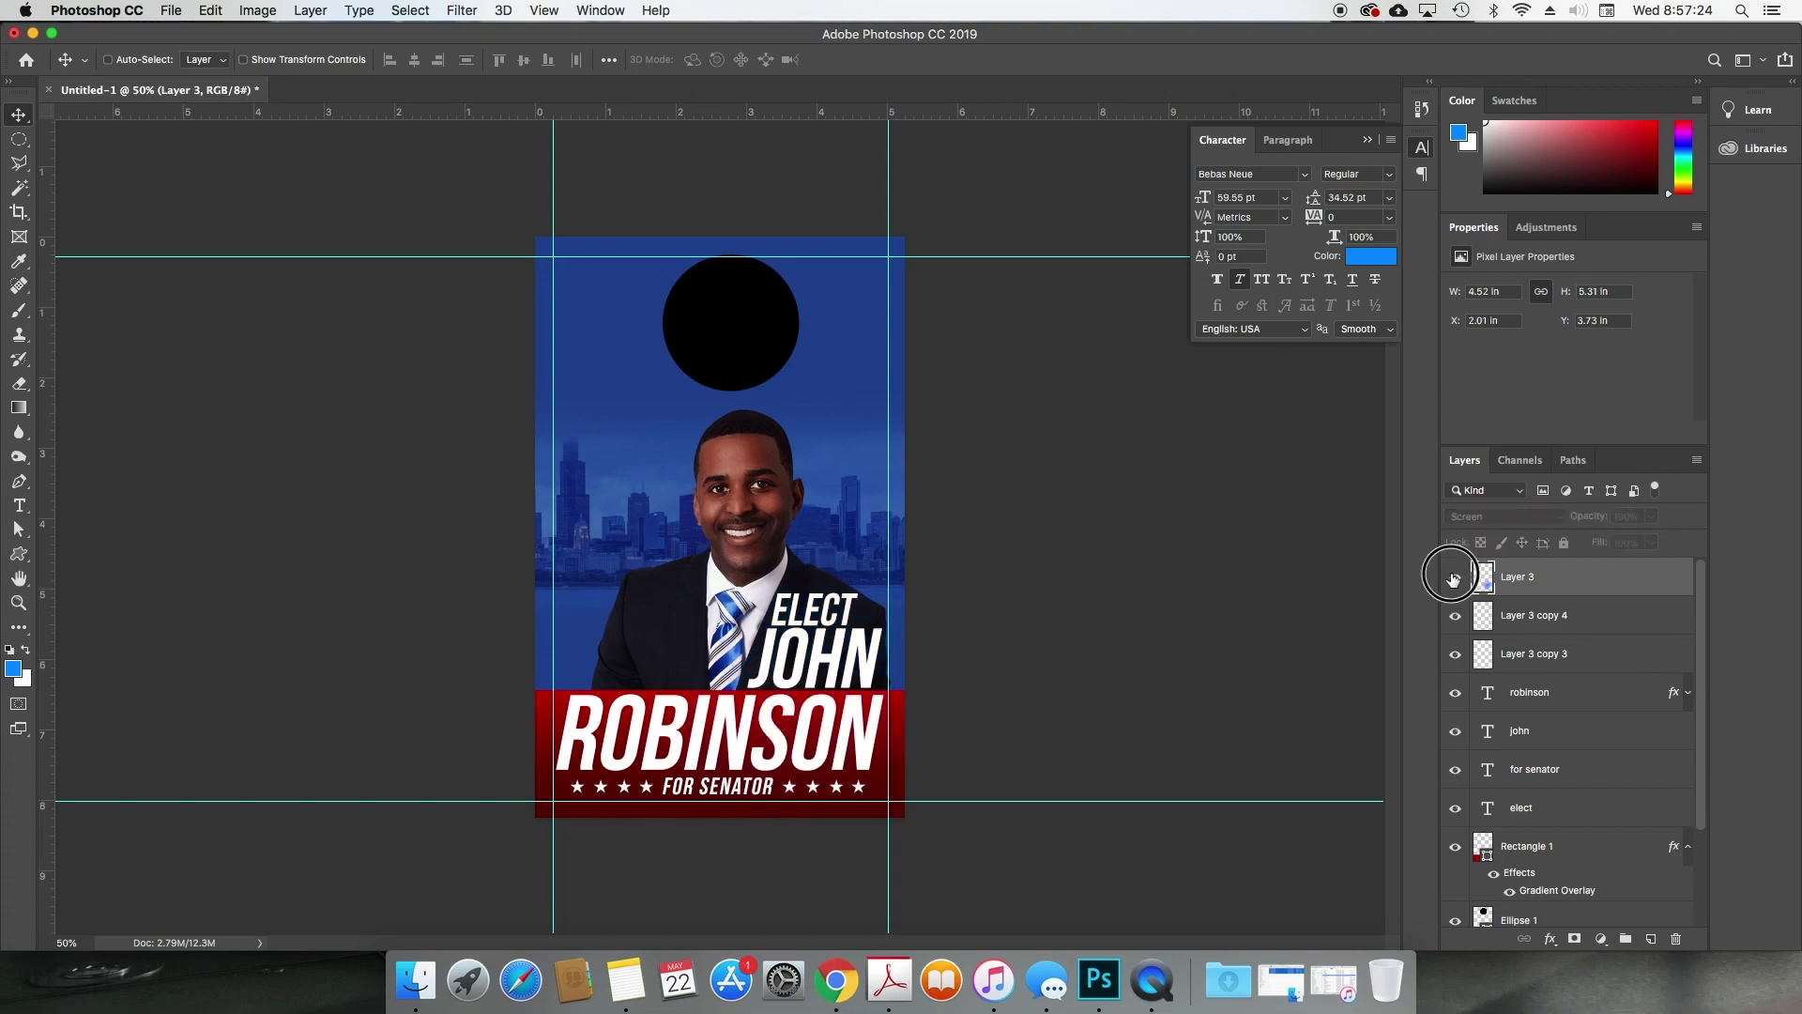
pyautogui.click(1454, 577)
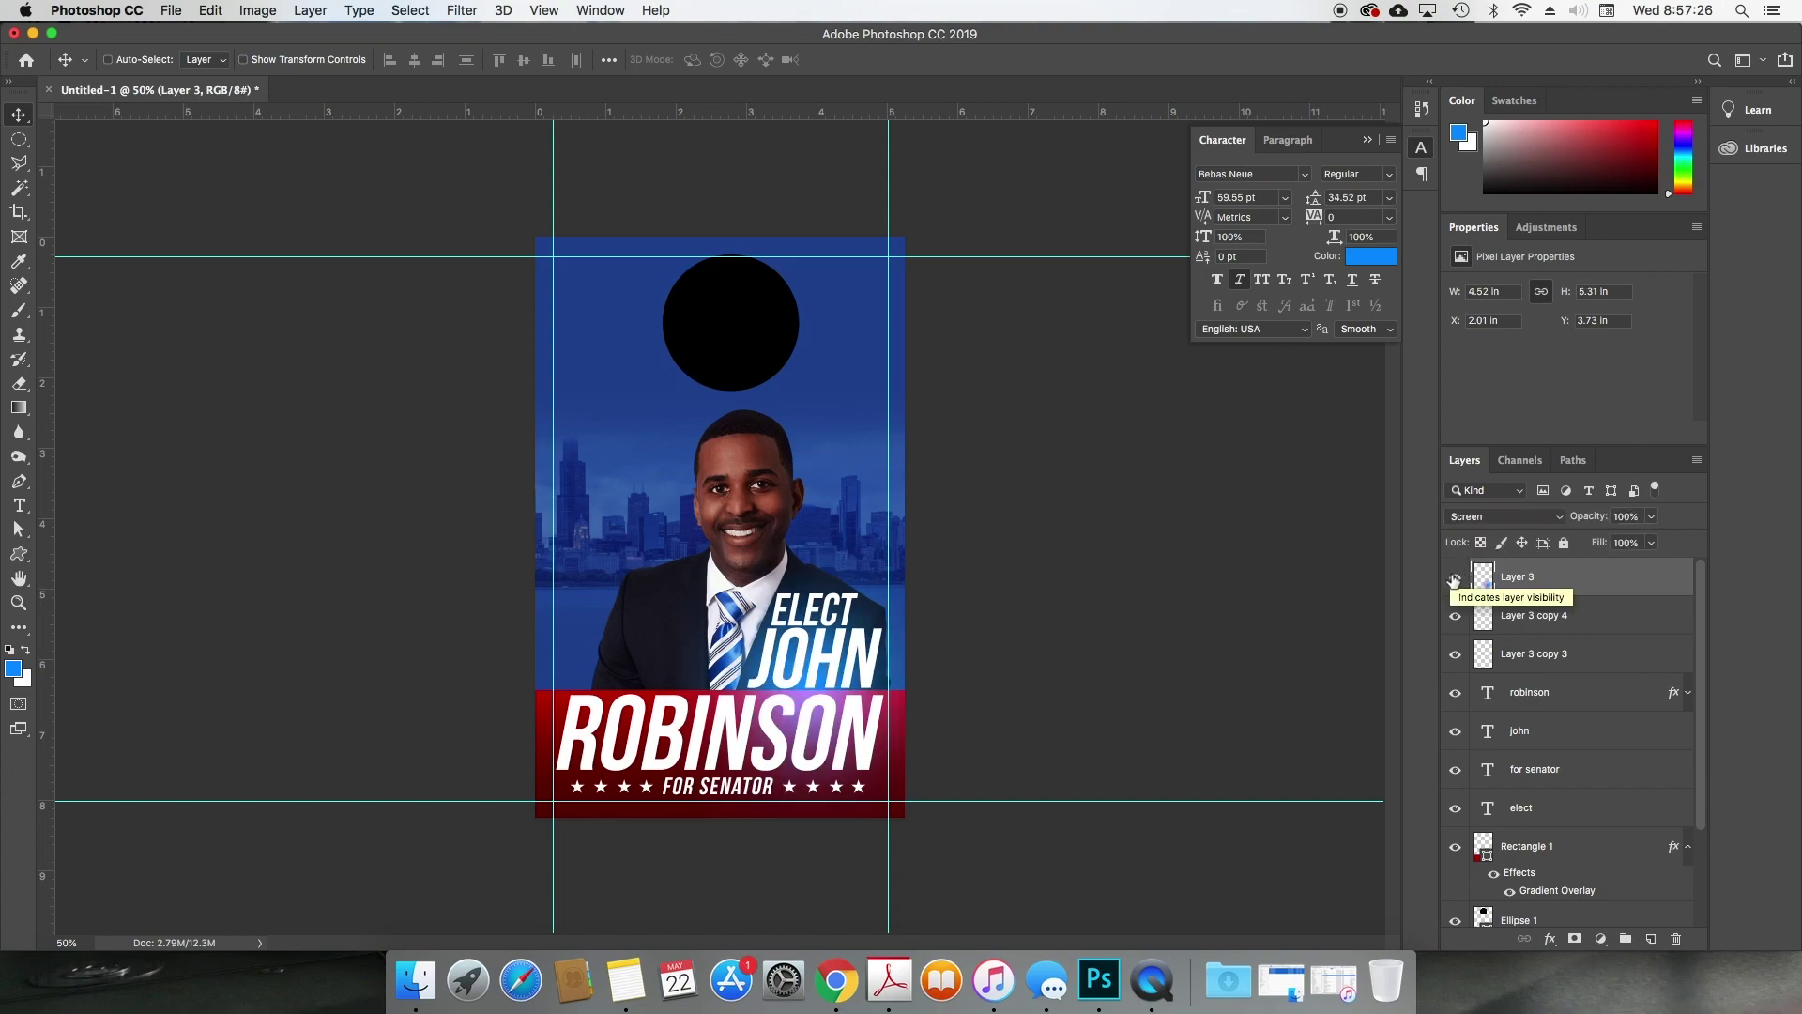
pyautogui.moveTo(966, 632); pyautogui.dragTo(970, 619)
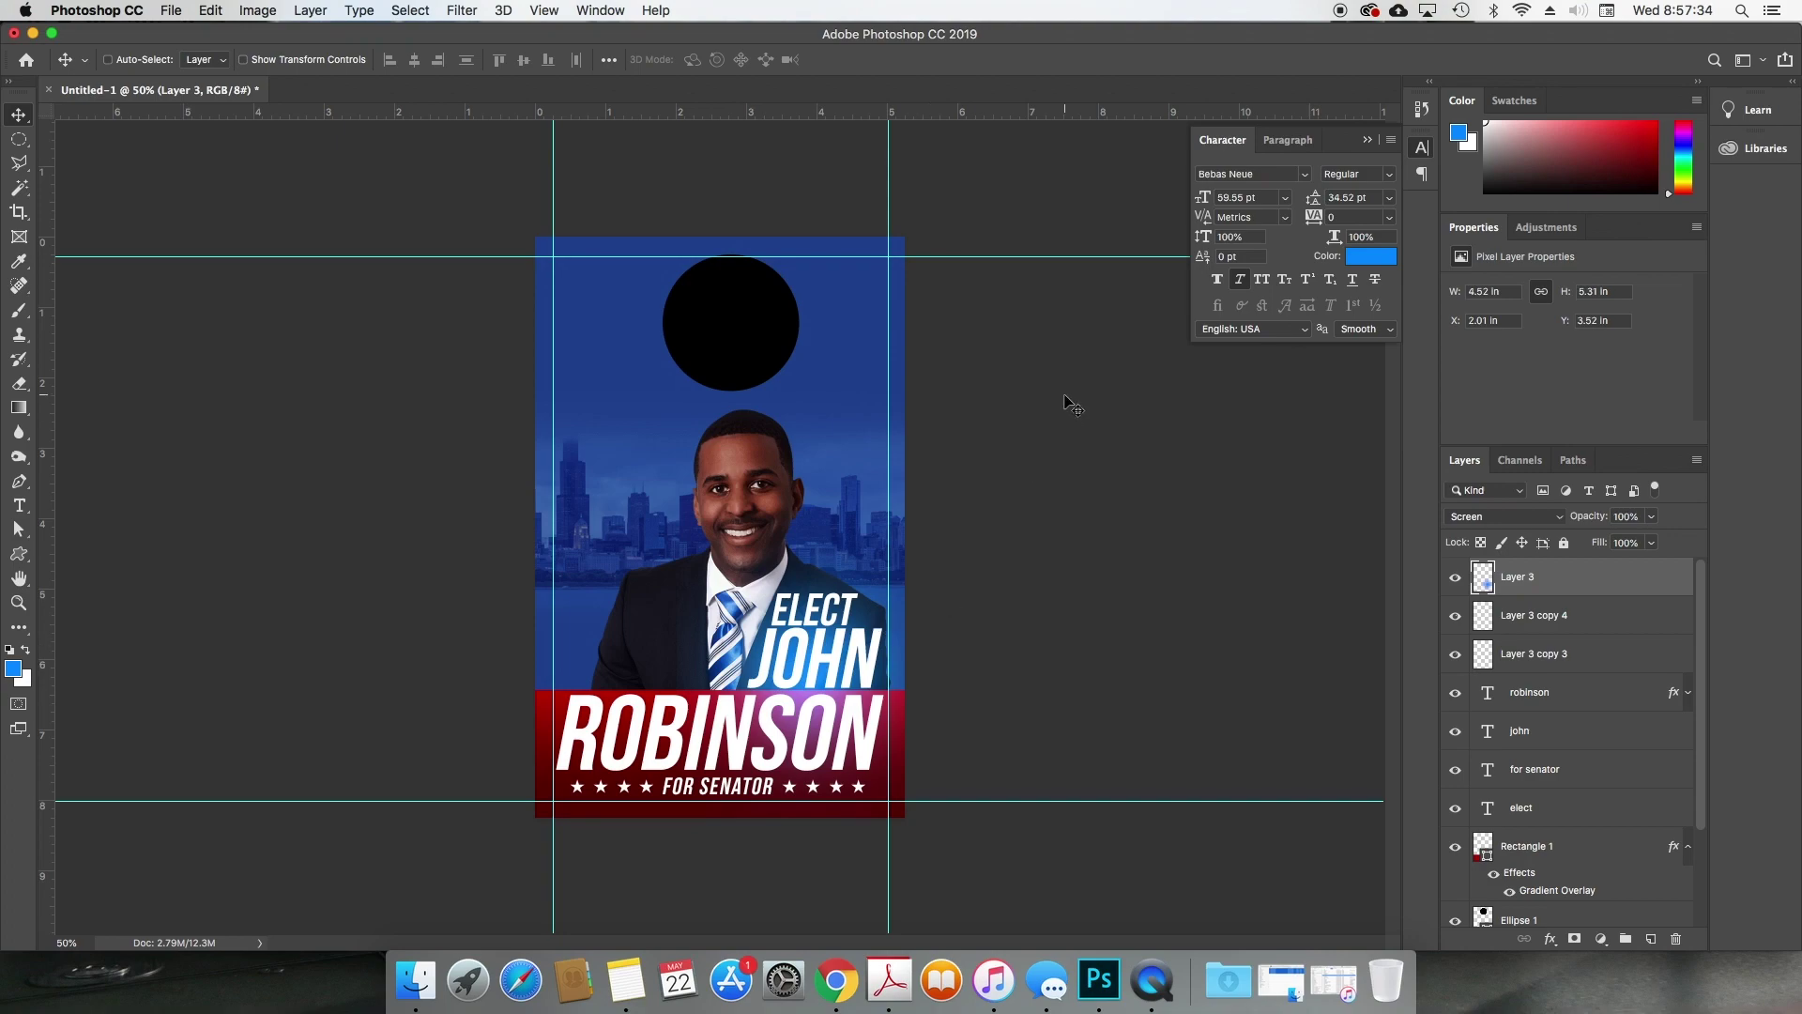
# Step: Convert the locked Background into an editable Layer 0
pyautogui.scroll(-3, 1577, 732)
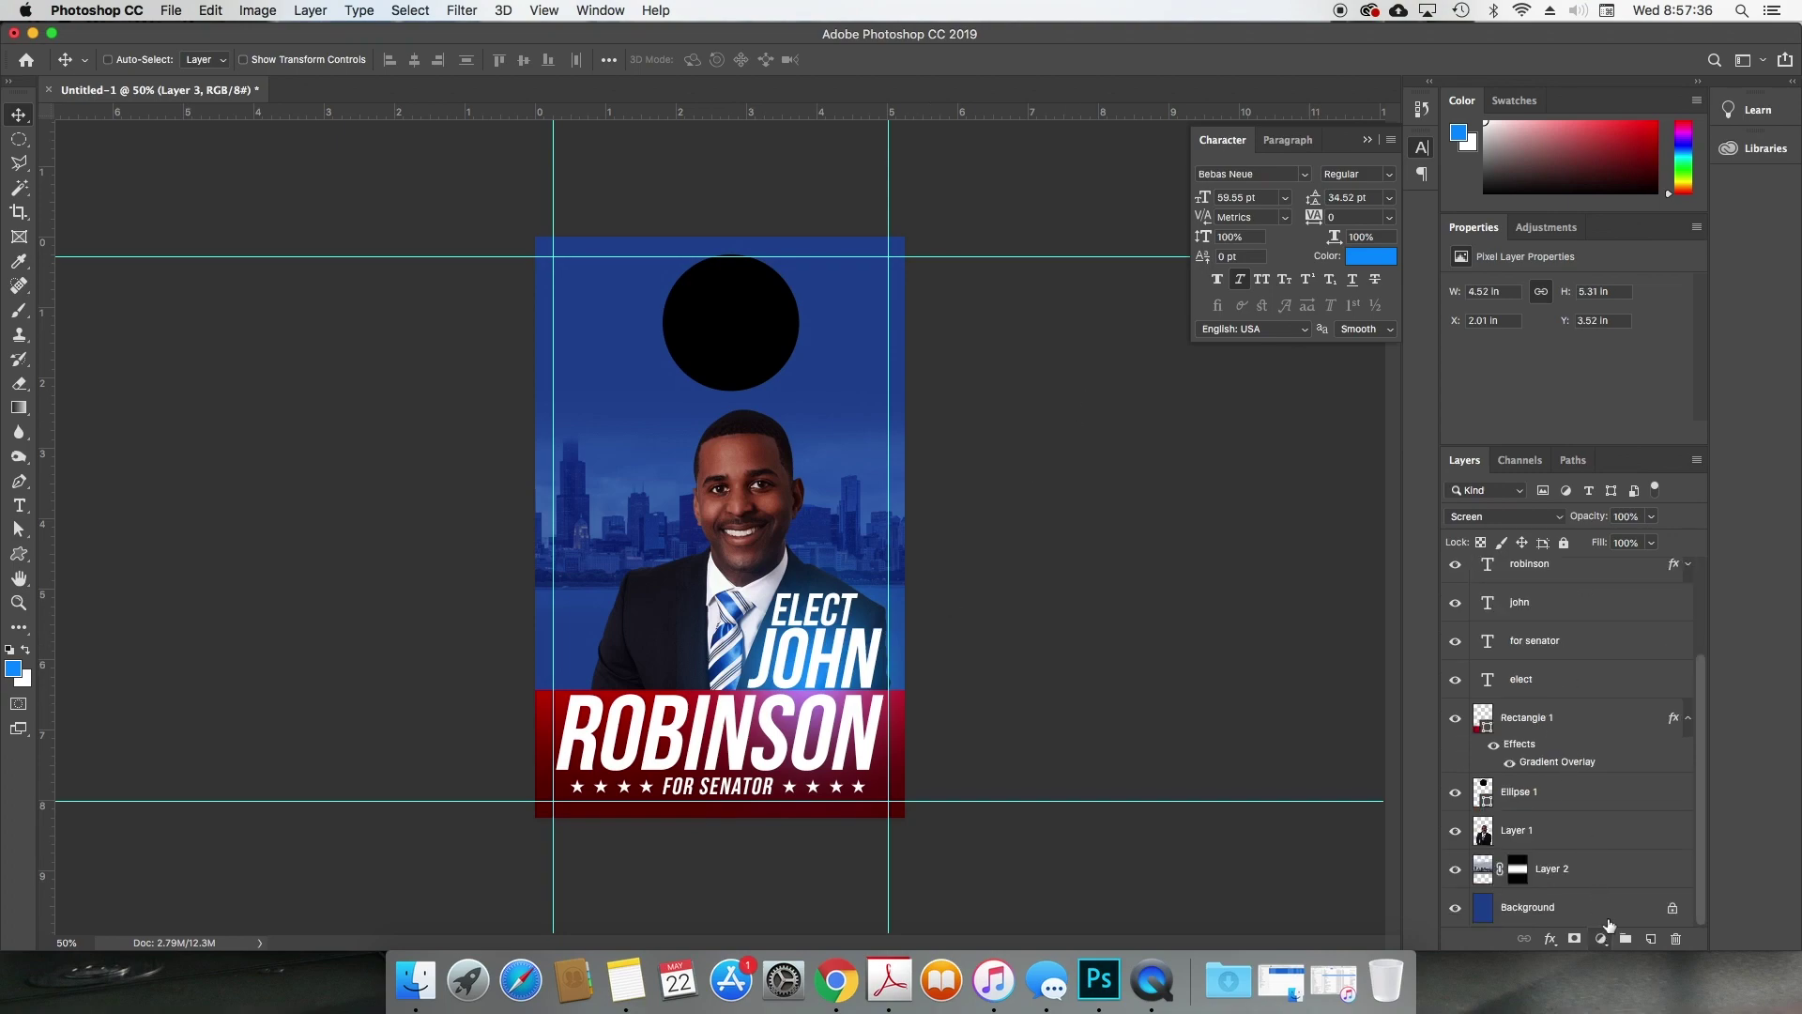
pyautogui.click(1615, 907)
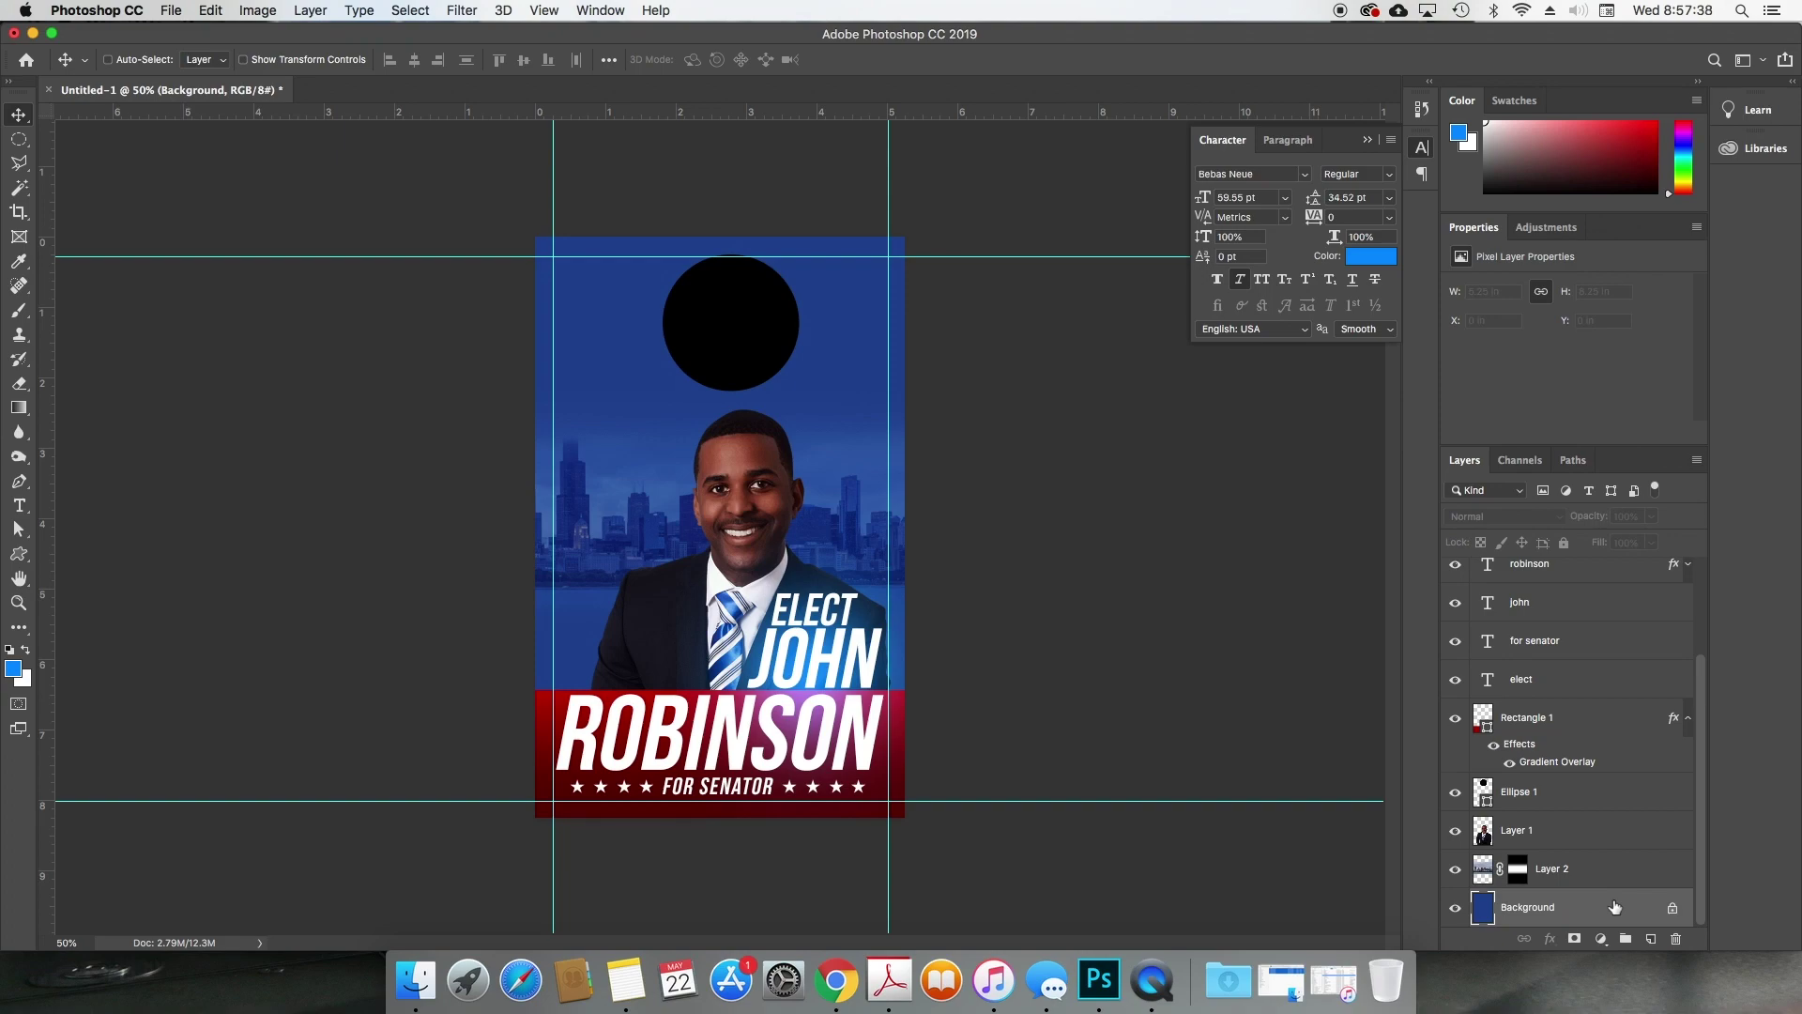
pyautogui.doubleClick(1615, 907)
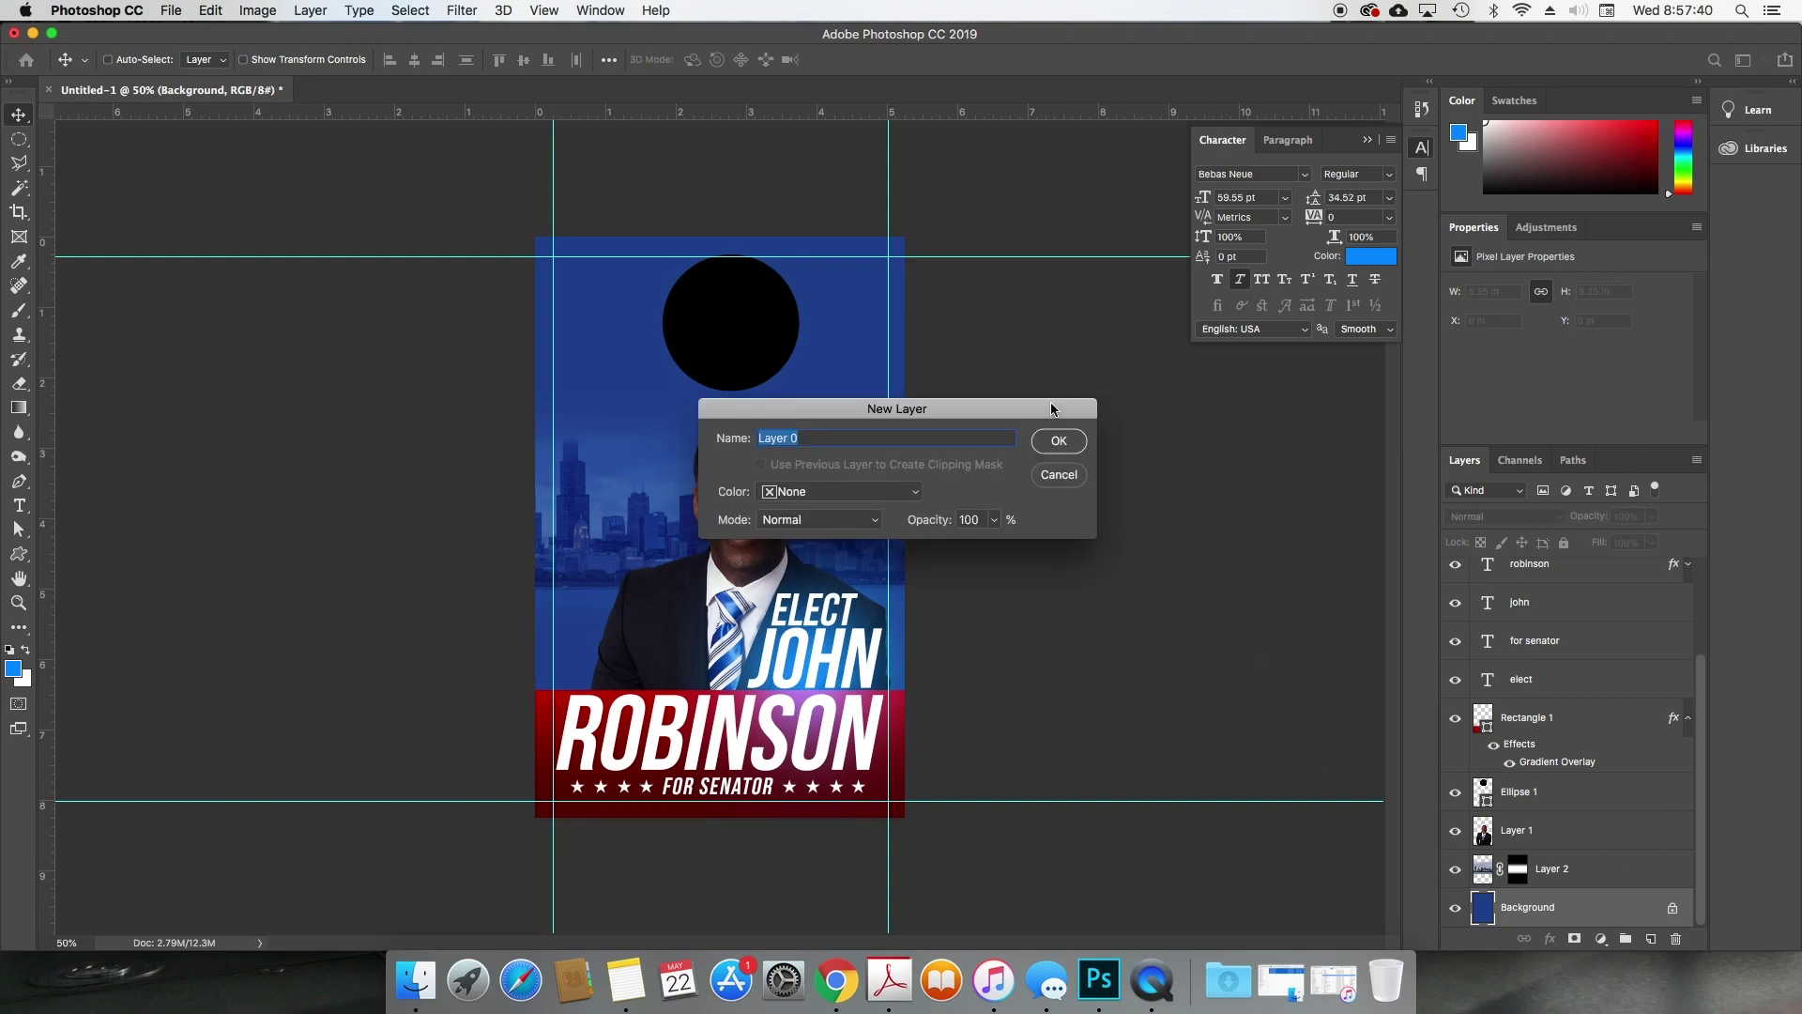
pyautogui.press('Return')
# Step: Give Layer 0 an Overlay Gradient Overlay at 90° and 69% scale
pyautogui.doubleClick(1585, 907)
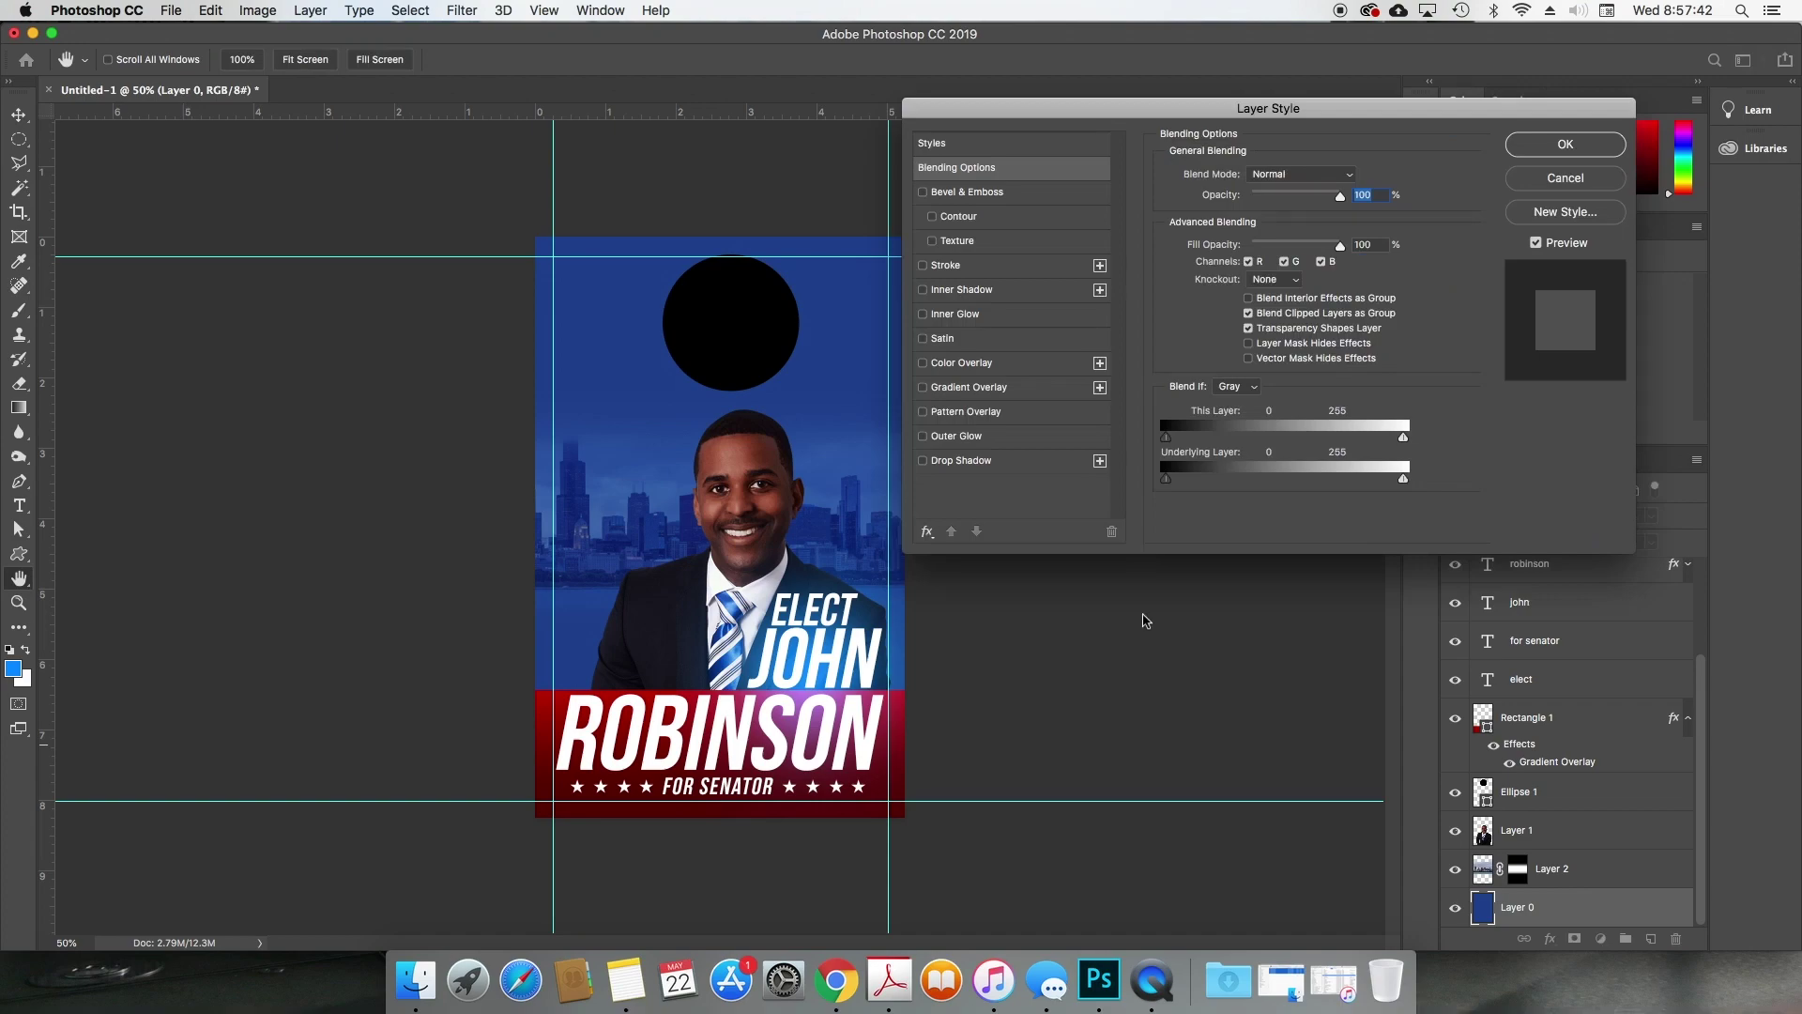
pyautogui.click(986, 387)
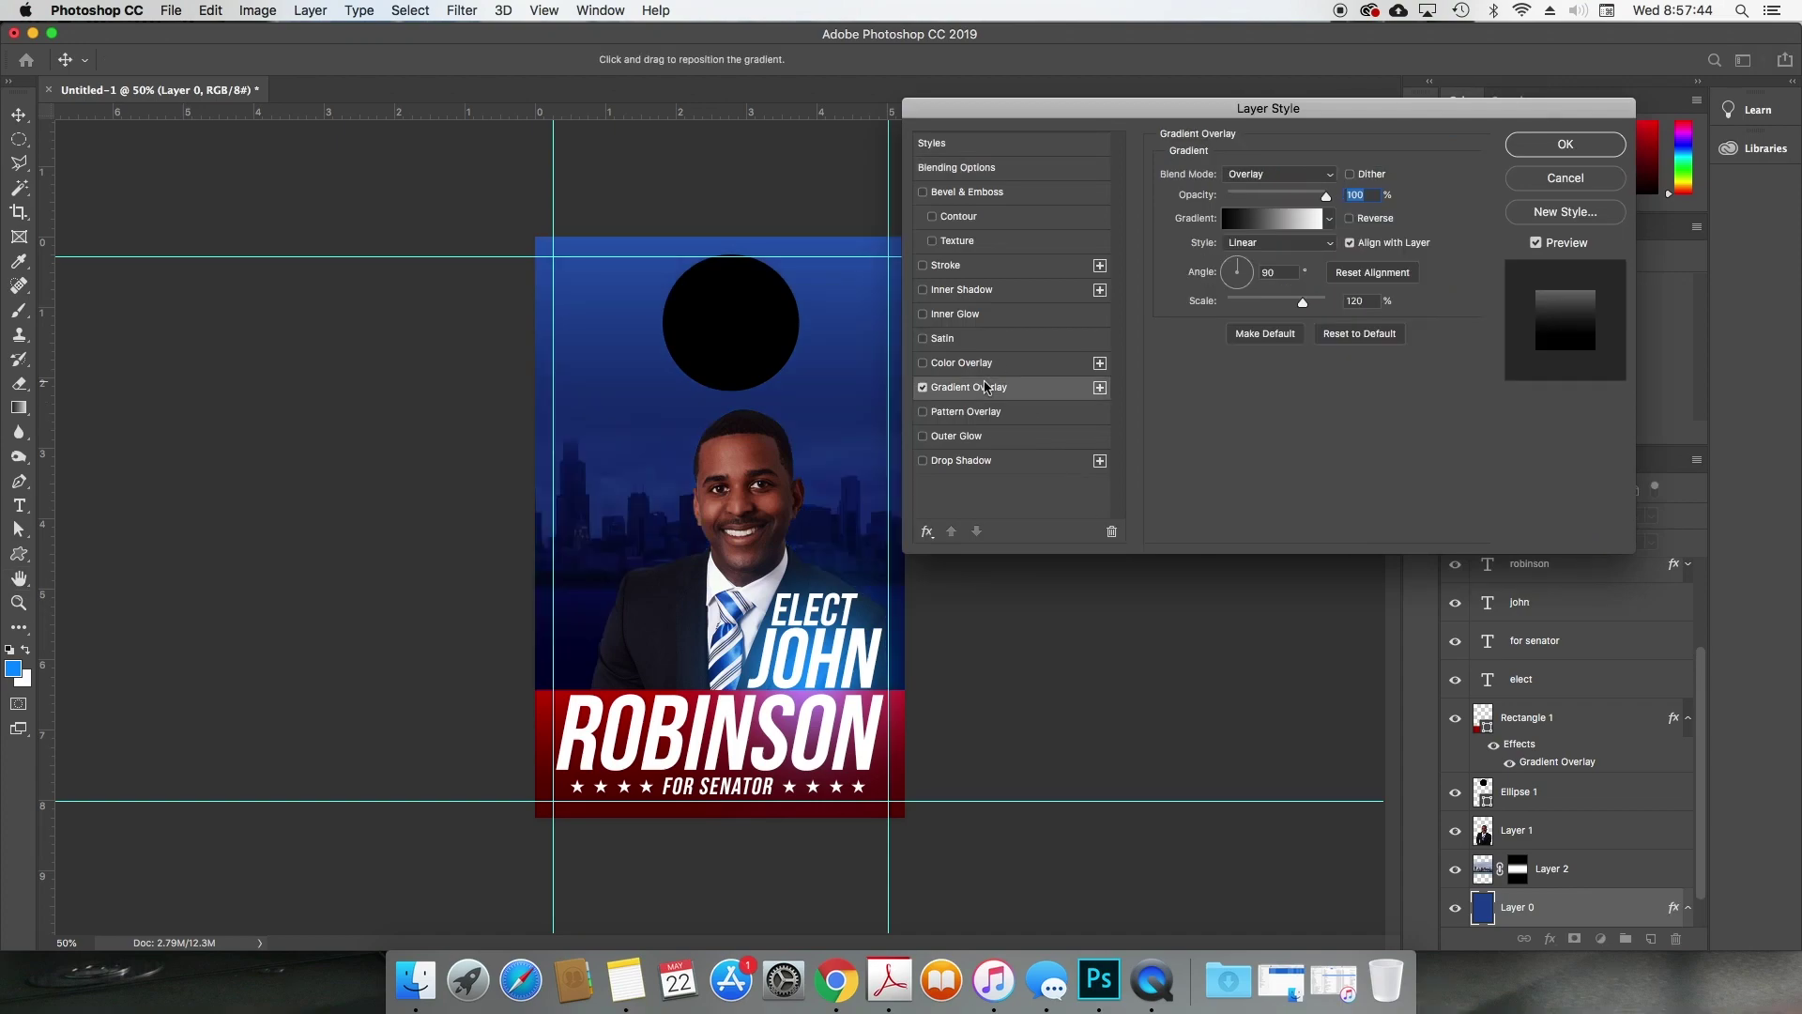
pyautogui.moveTo(655, 461)
pyautogui.mouseDown()
pyautogui.moveTo(644, 514)
pyautogui.moveTo(657, 460)
pyautogui.mouseUp()
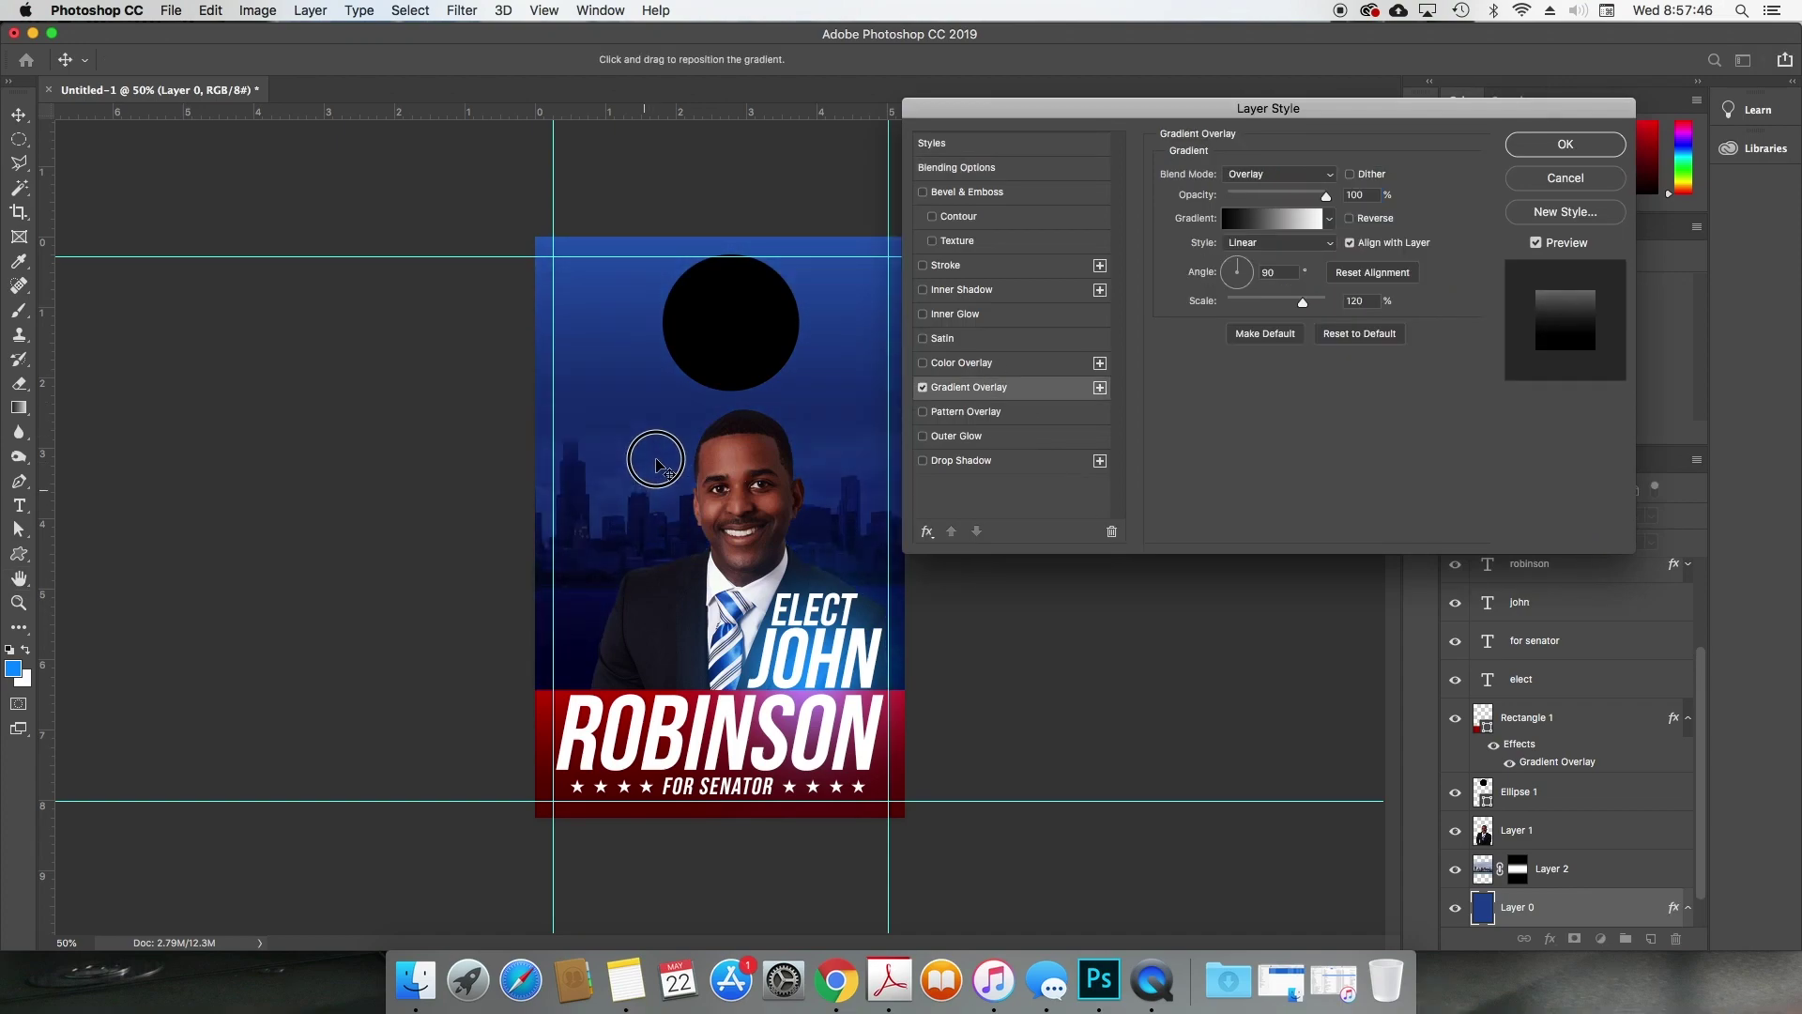
pyautogui.moveTo(1324, 196)
pyautogui.mouseDown()
pyautogui.moveTo(1297, 197)
pyautogui.moveTo(1326, 196)
pyautogui.mouseUp()
pyautogui.moveTo(1302, 303); pyautogui.dragTo(1264, 304)
pyautogui.moveTo(747, 423); pyautogui.dragTo(706, 527)
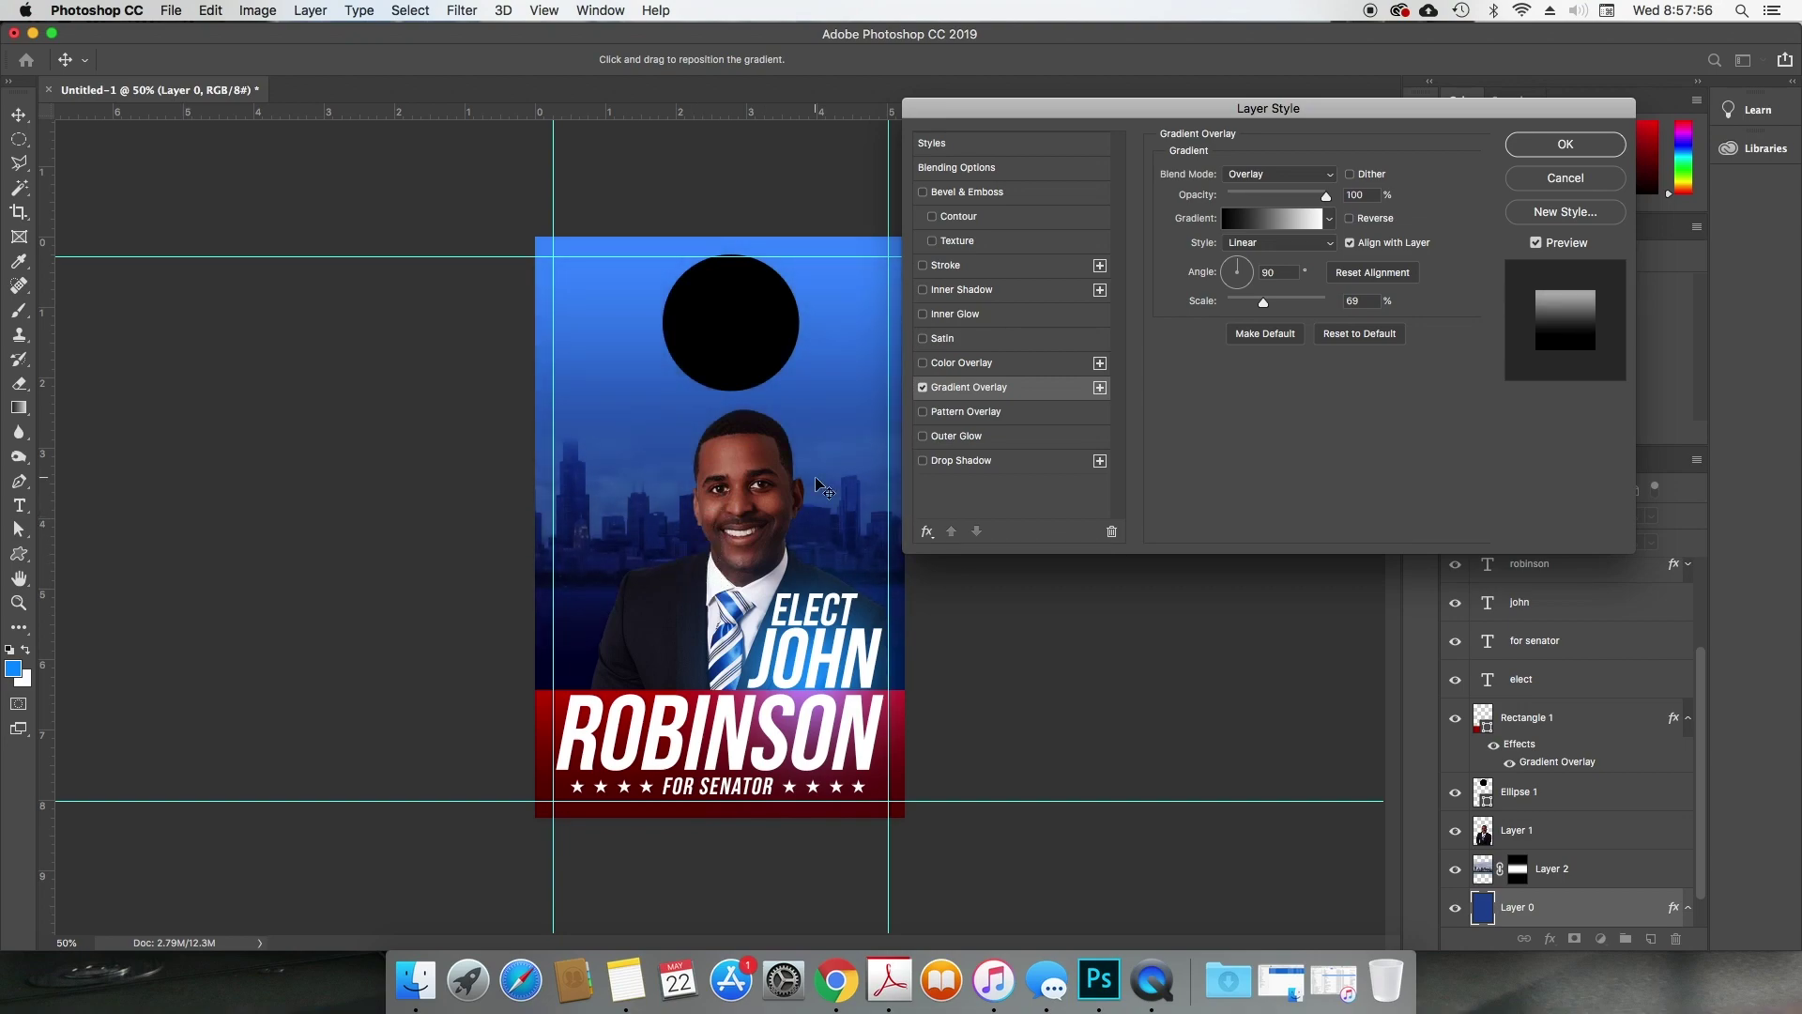
pyautogui.press('Return')
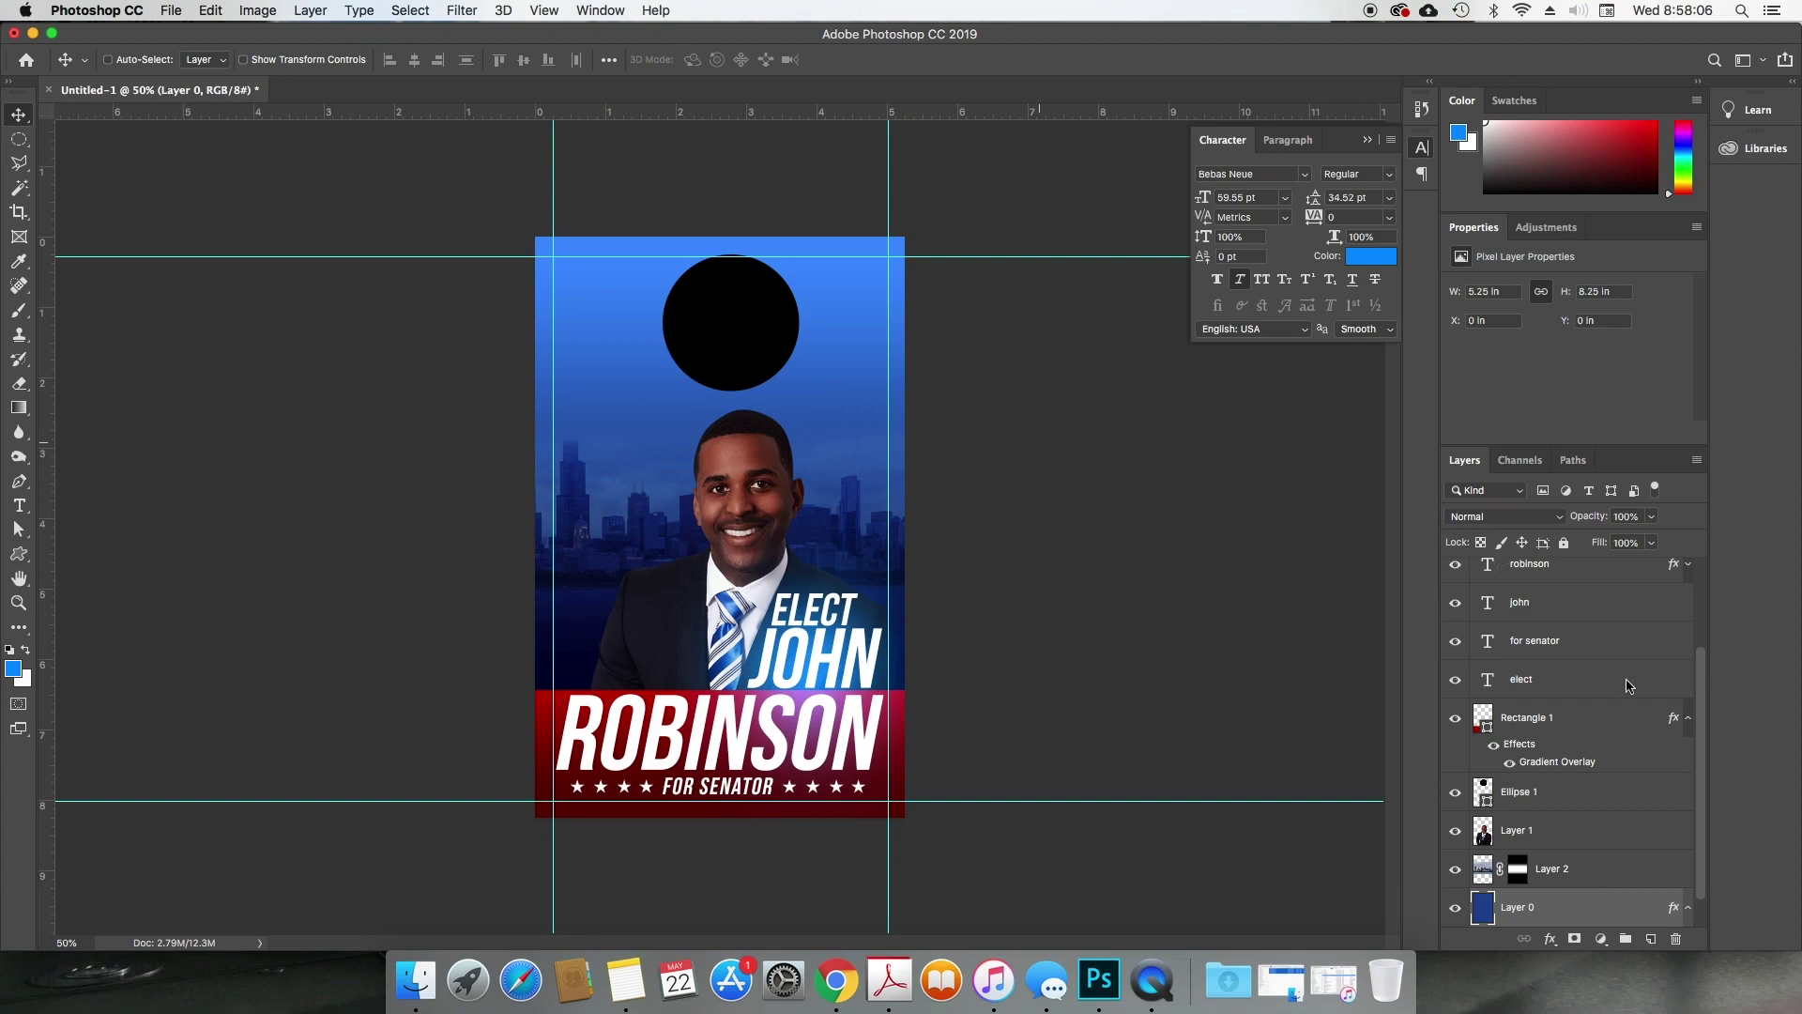
# Step: Turn off visibility of the Ellipse 1 layer so the black circle disappears
pyautogui.click(1455, 793)
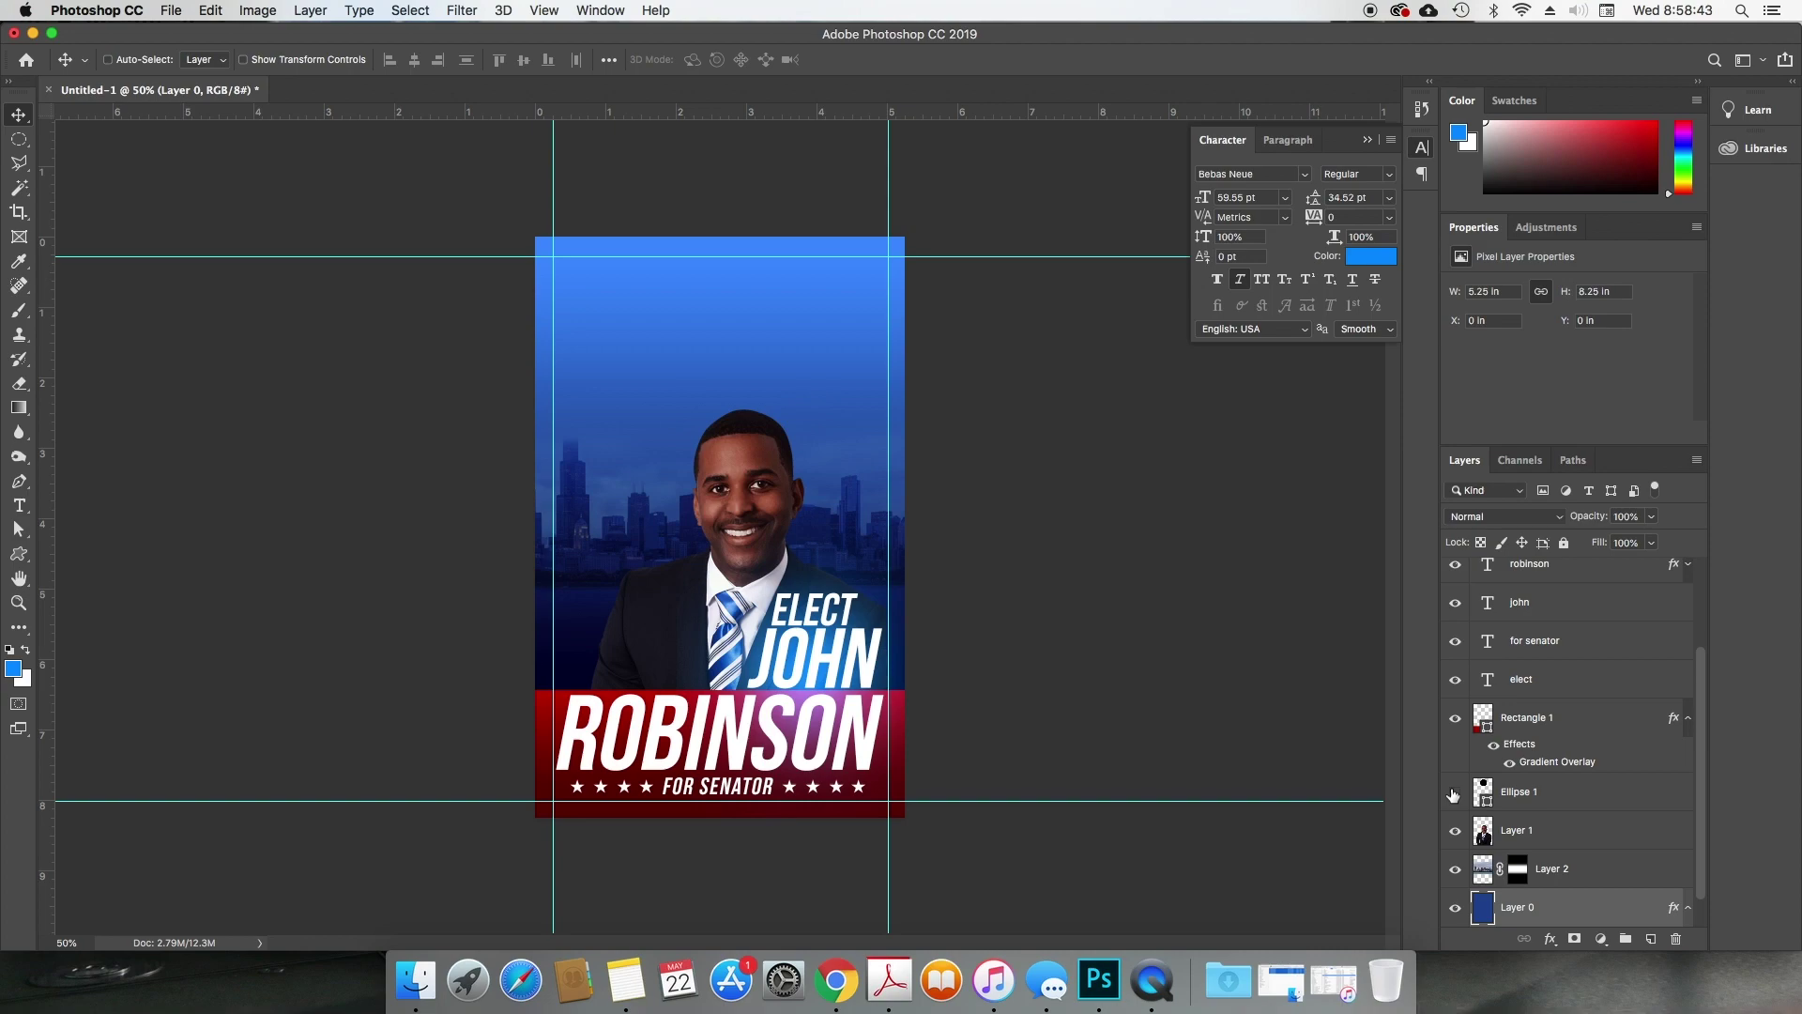
pyautogui.click(1455, 793)
pyautogui.press('super+shift+s')
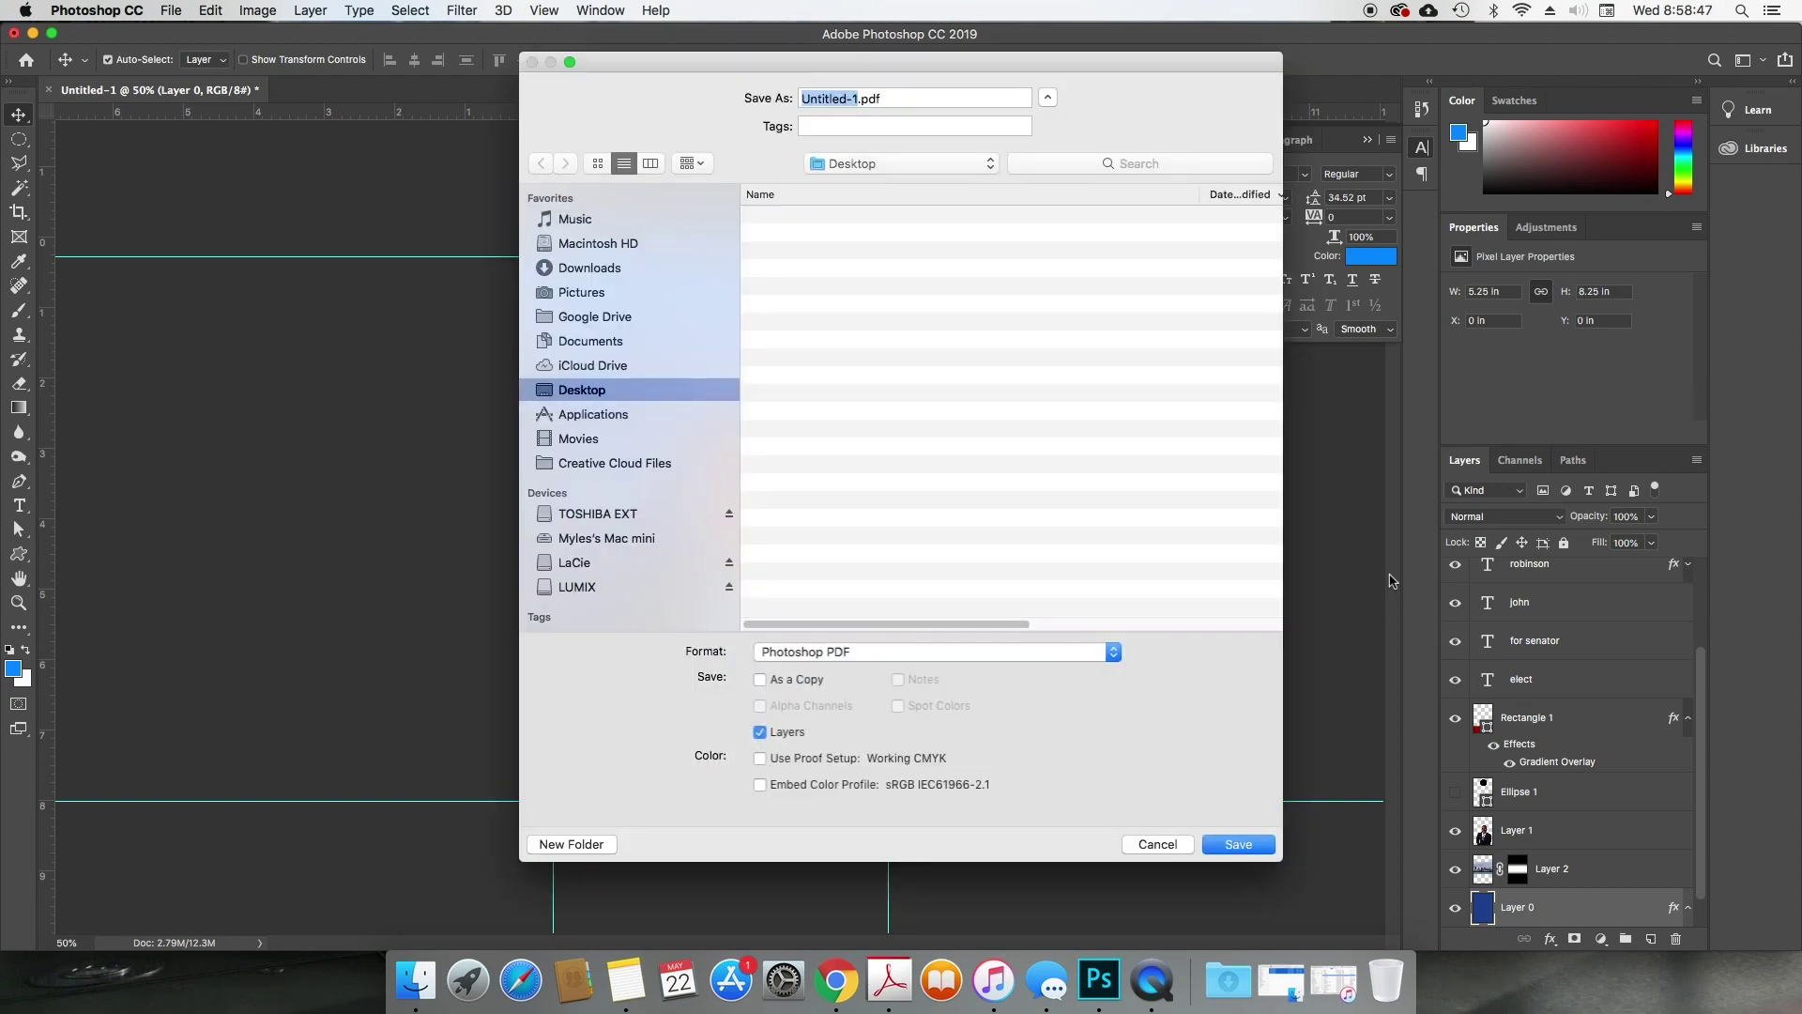
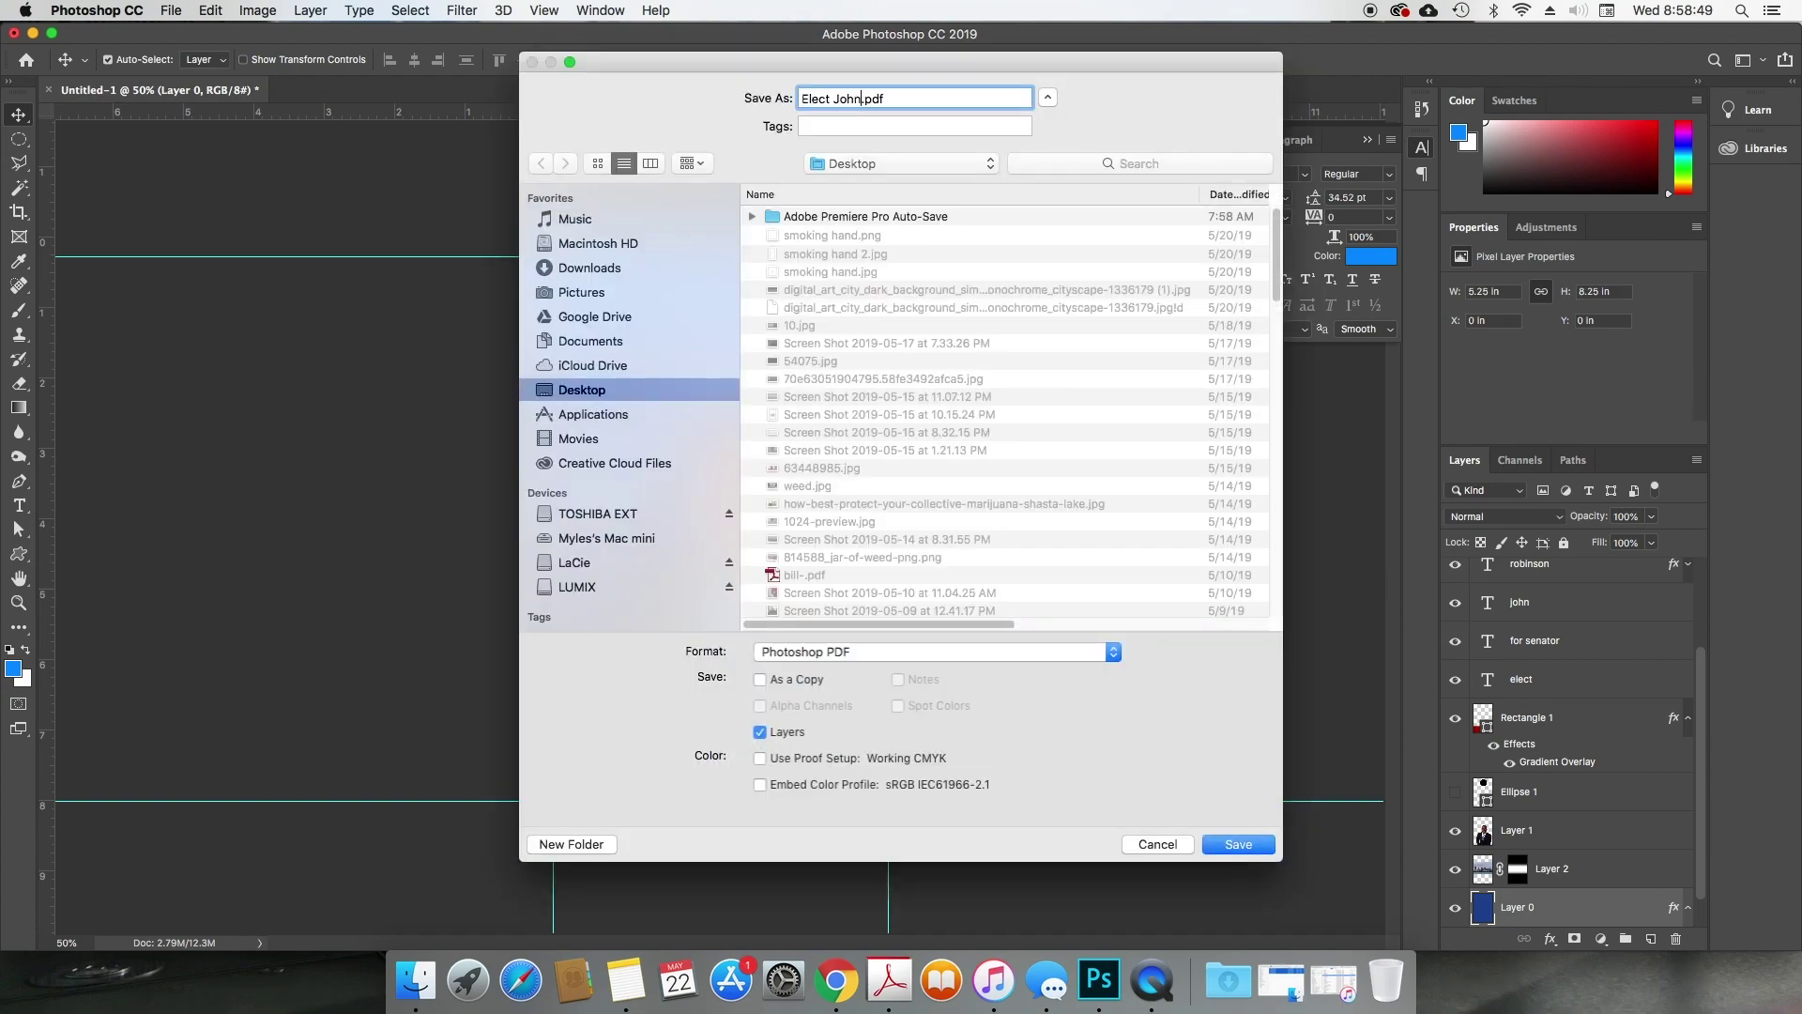
pyautogui.click(905, 166)
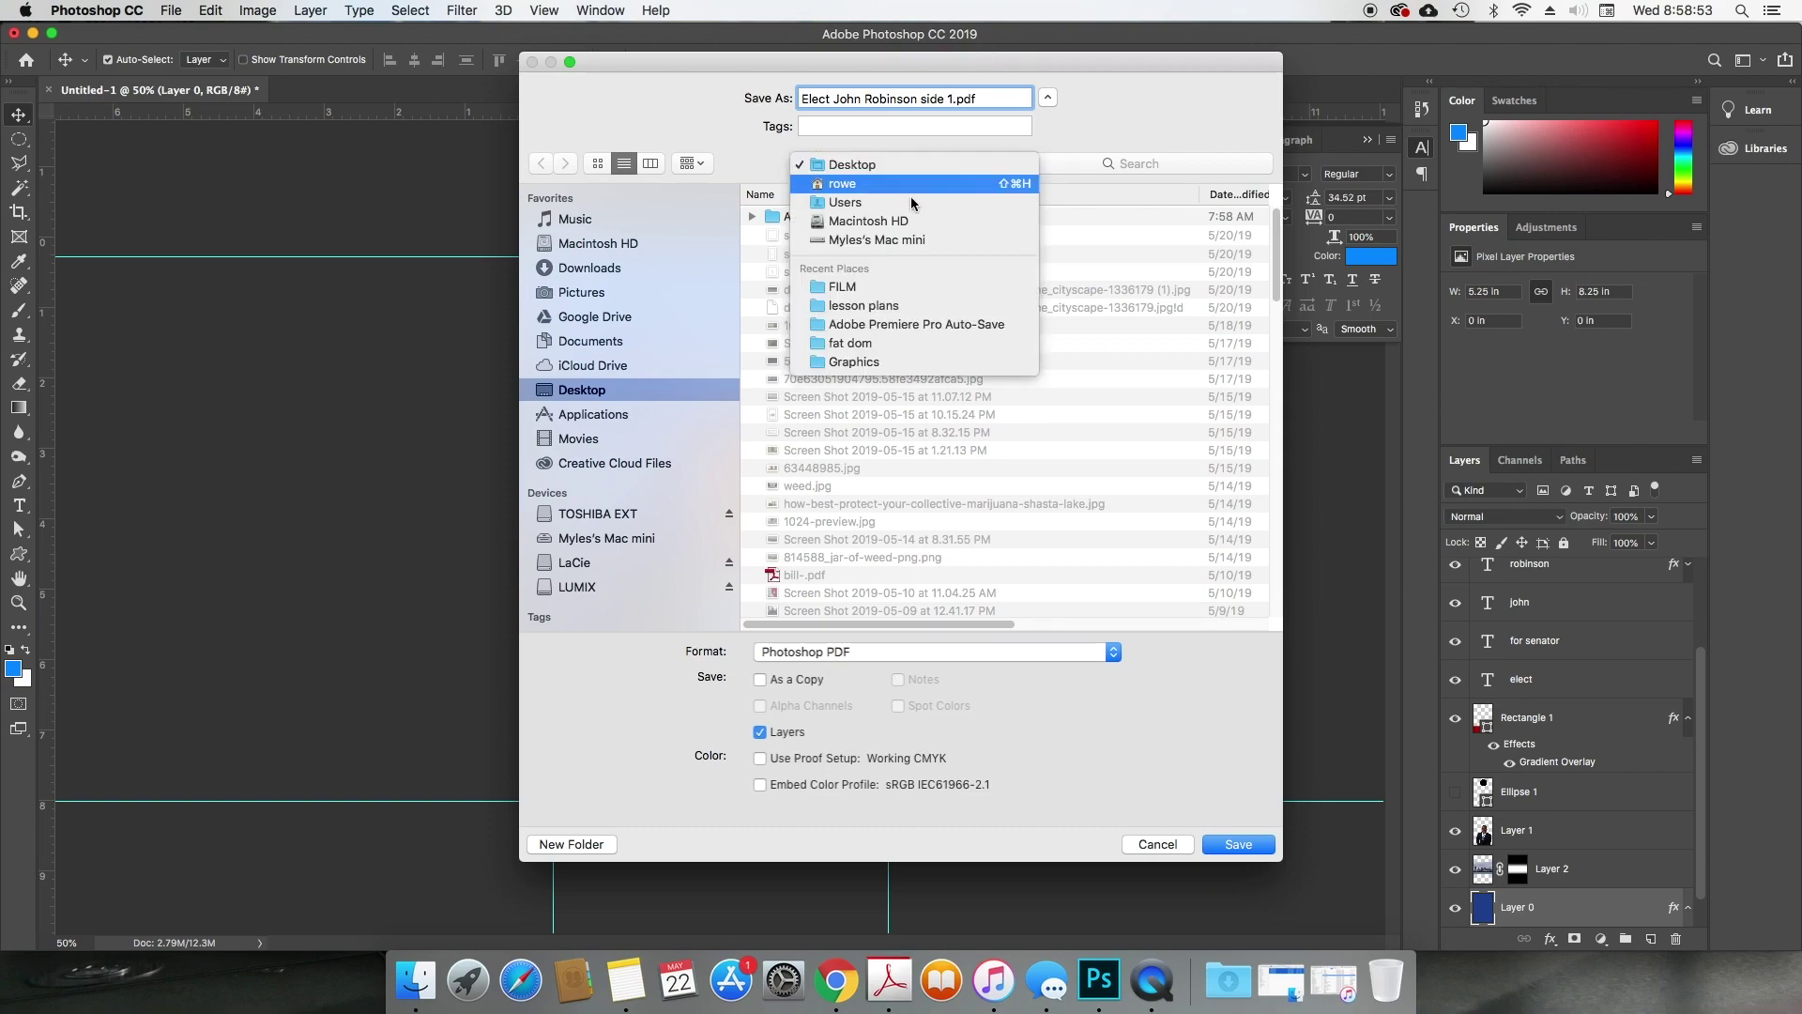
pyautogui.click(907, 362)
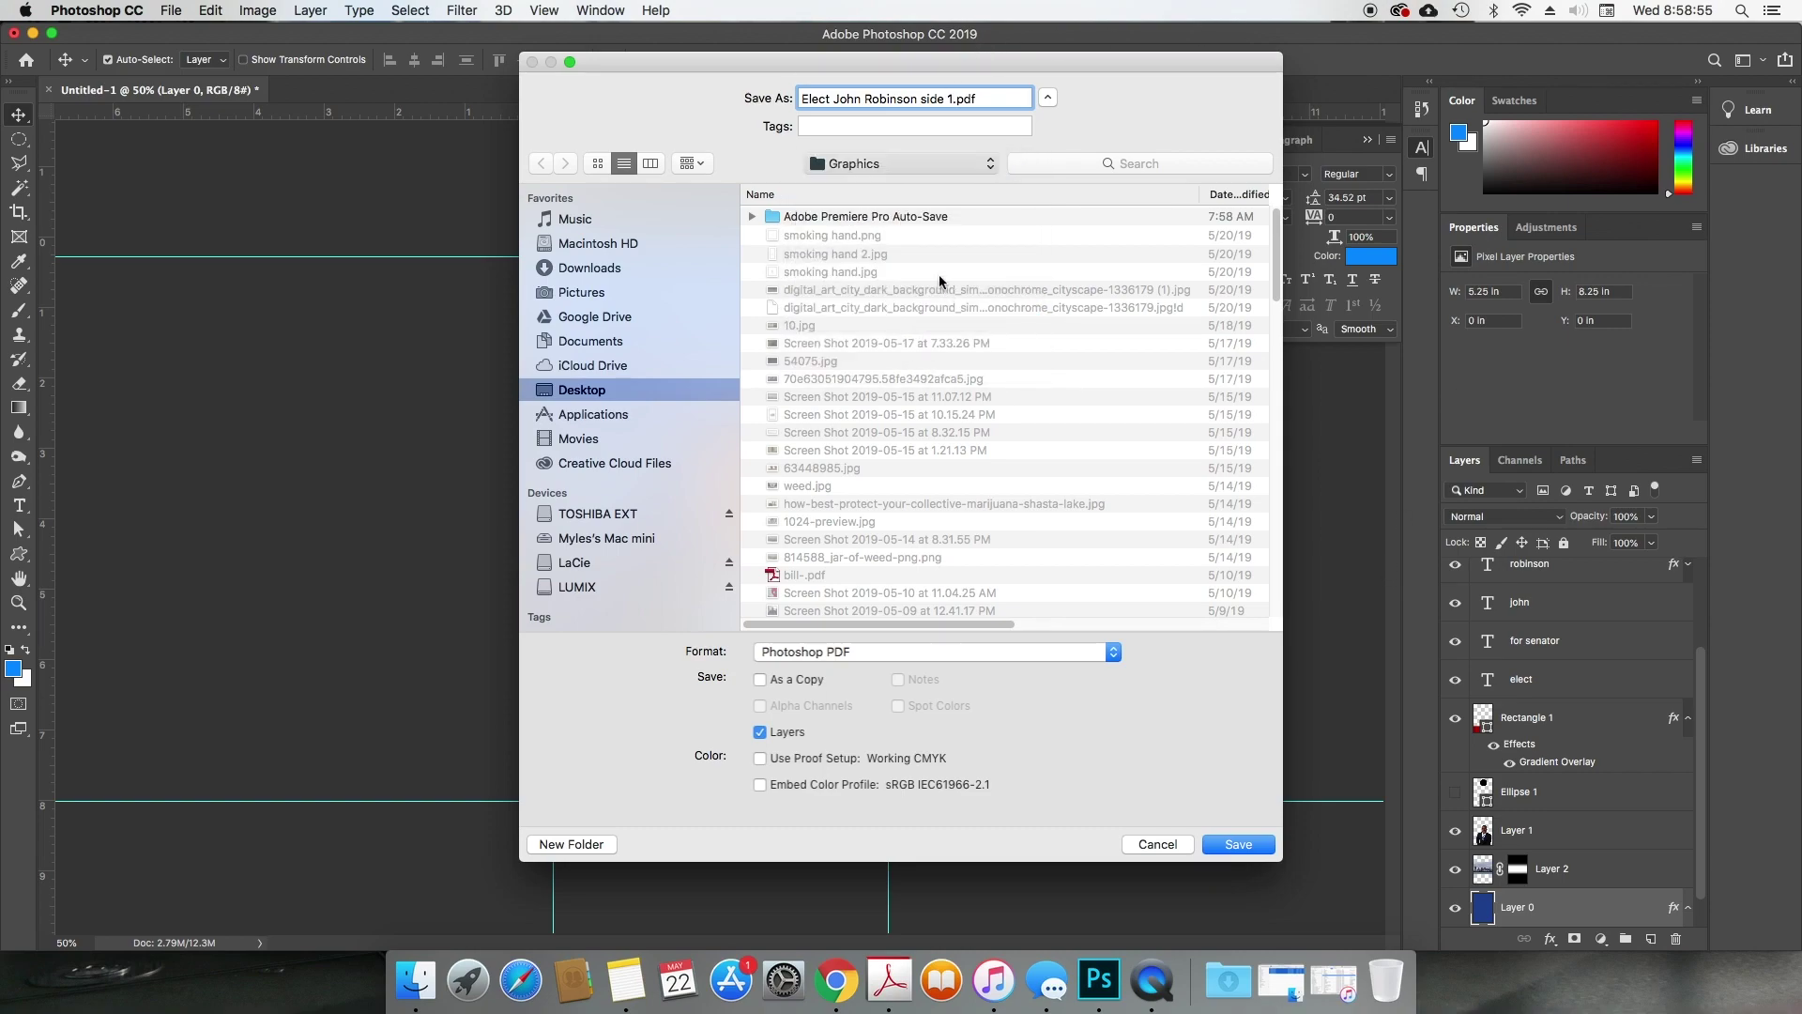
pyautogui.click(572, 845)
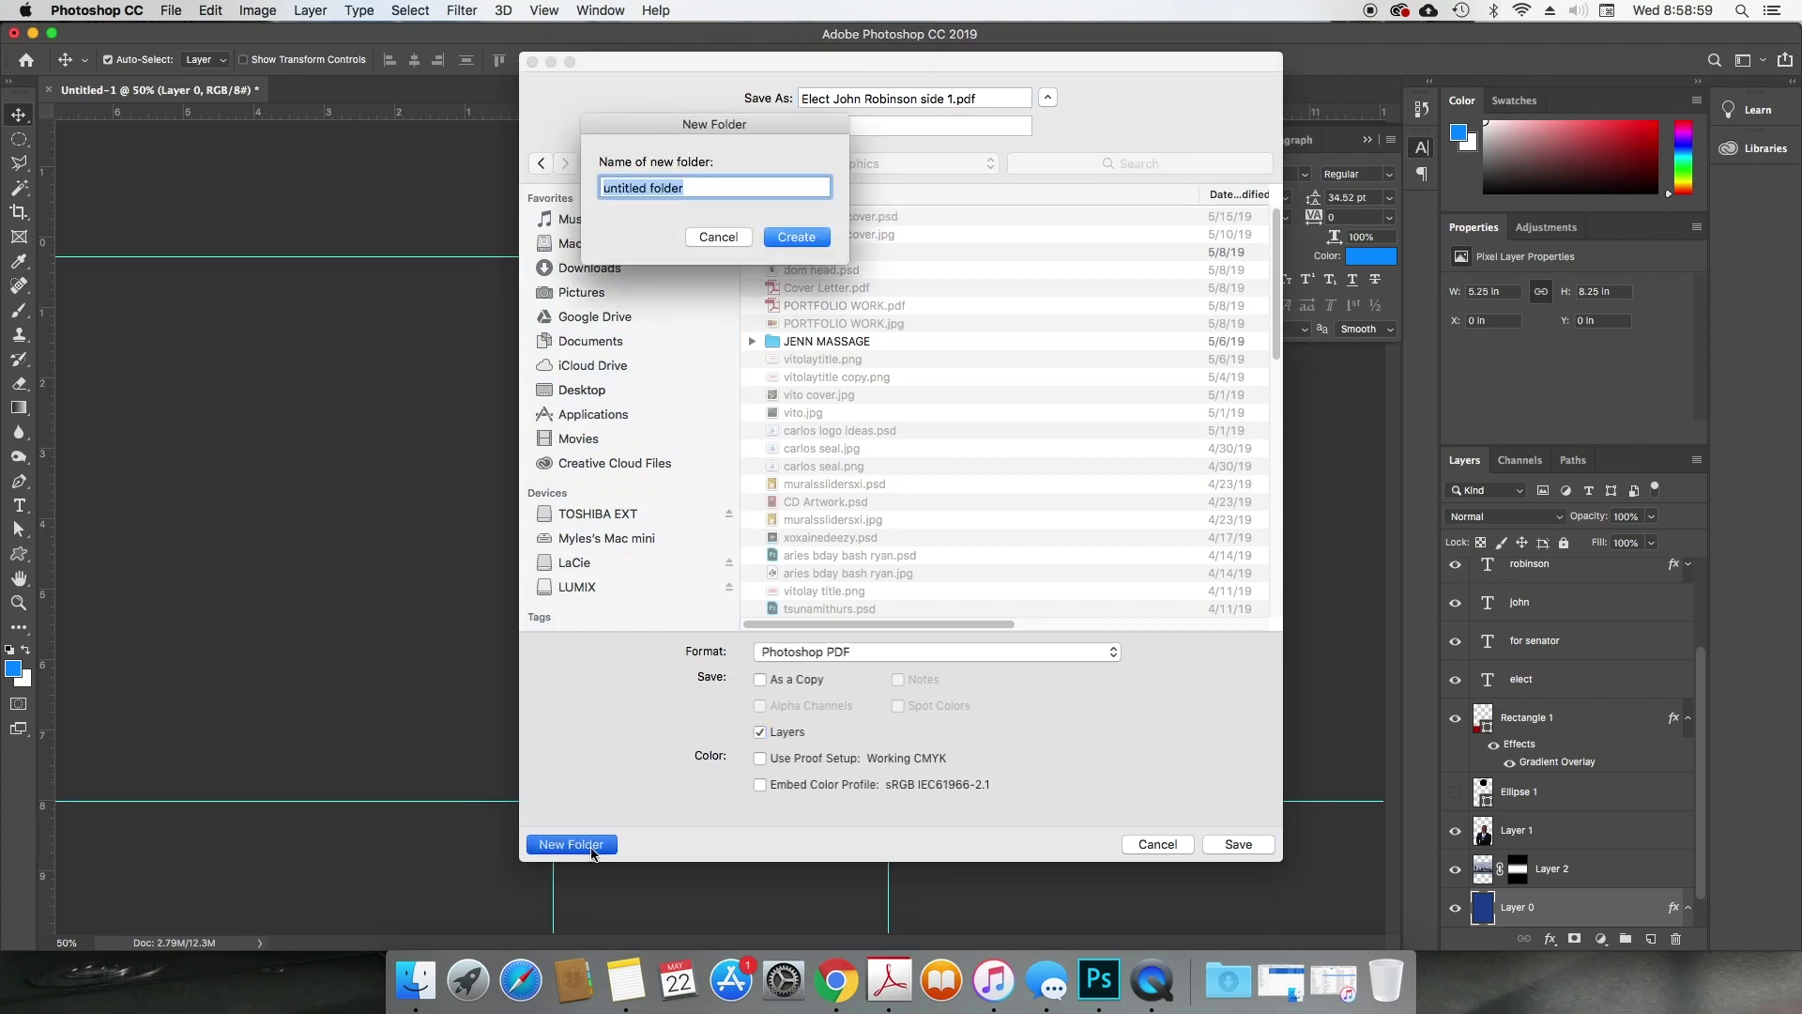
pyautogui.write('cam')
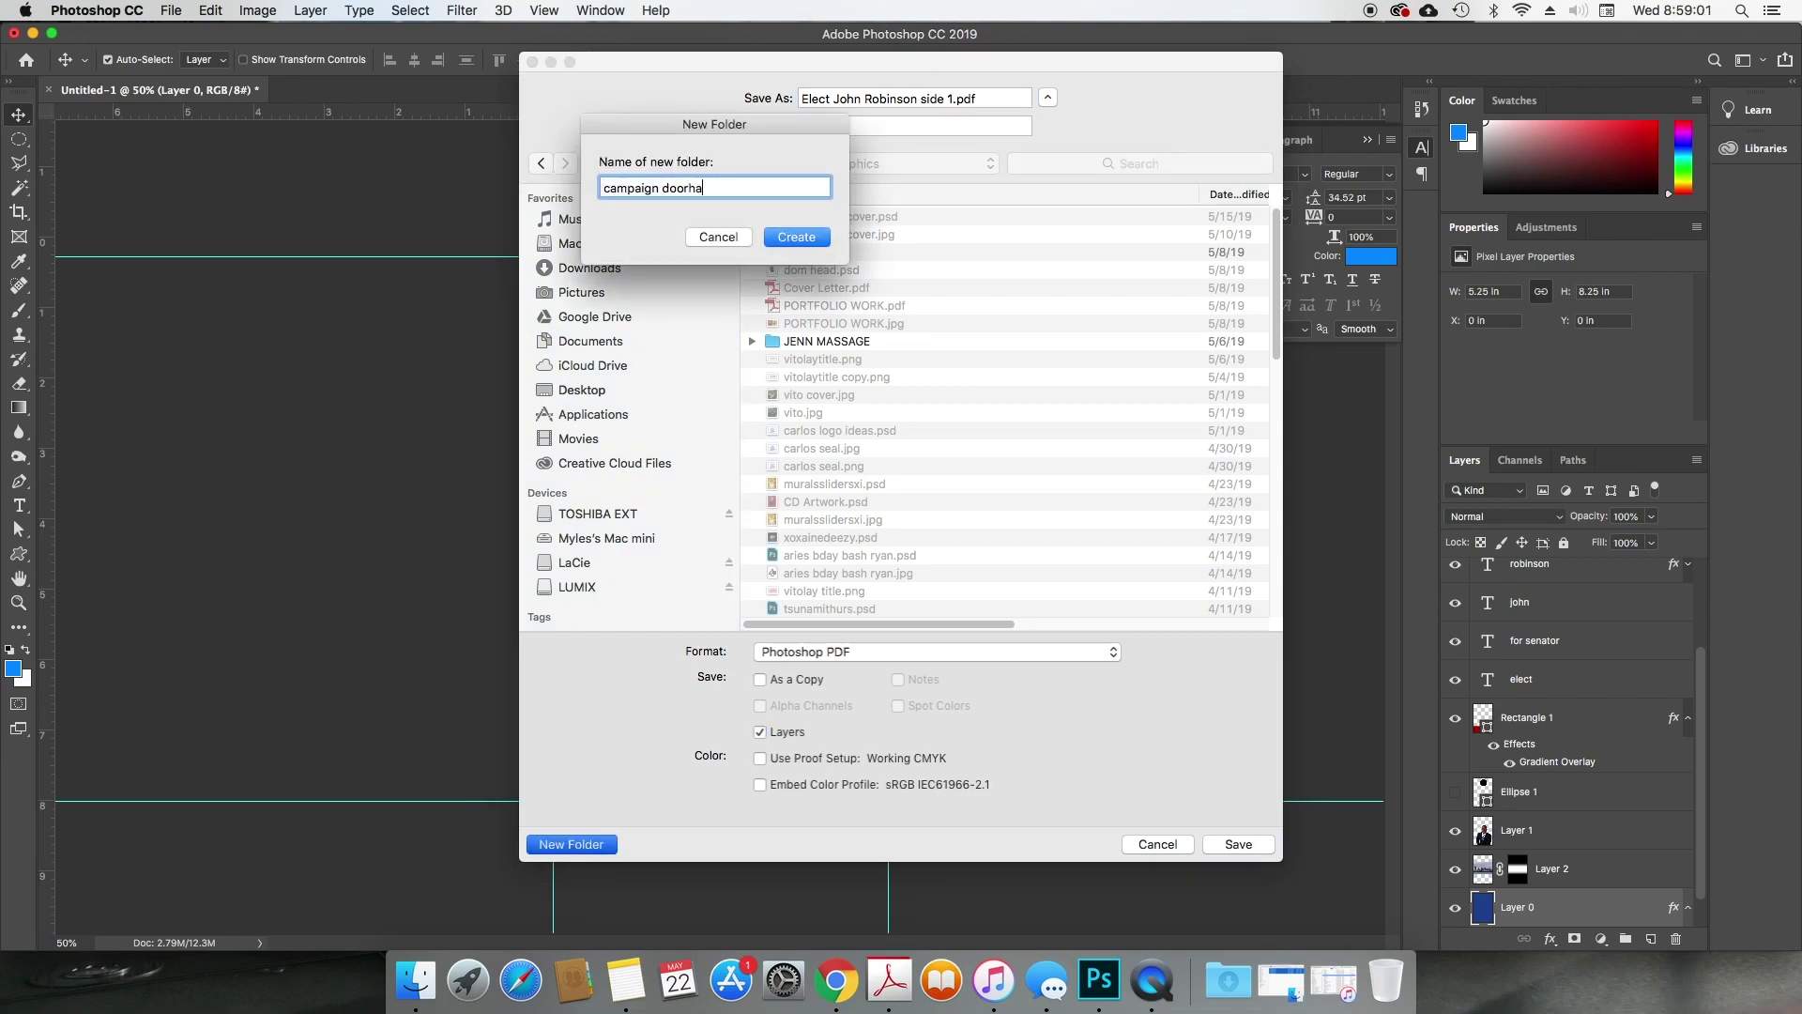
pyautogui.write('paign door hanger')
pyautogui.press('Return')
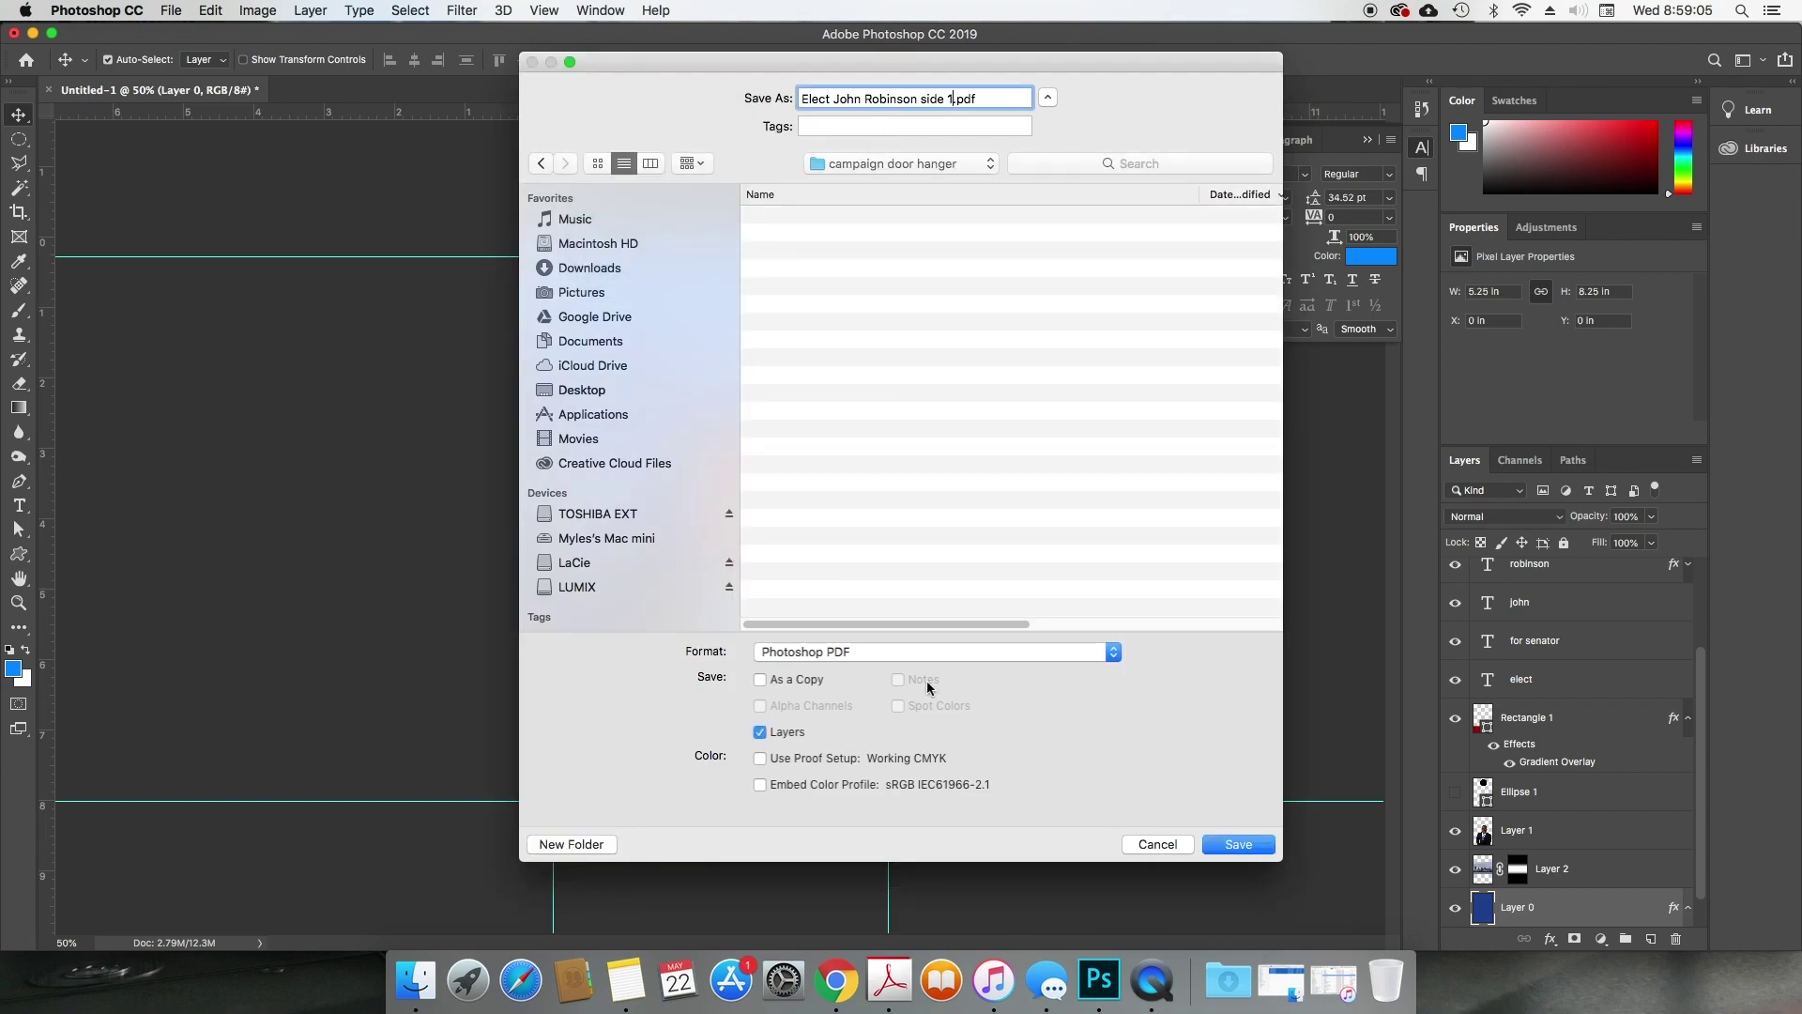
# Step: Save it as a Photoshop document instead of PDF, accepting the format options
pyautogui.click(900, 652)
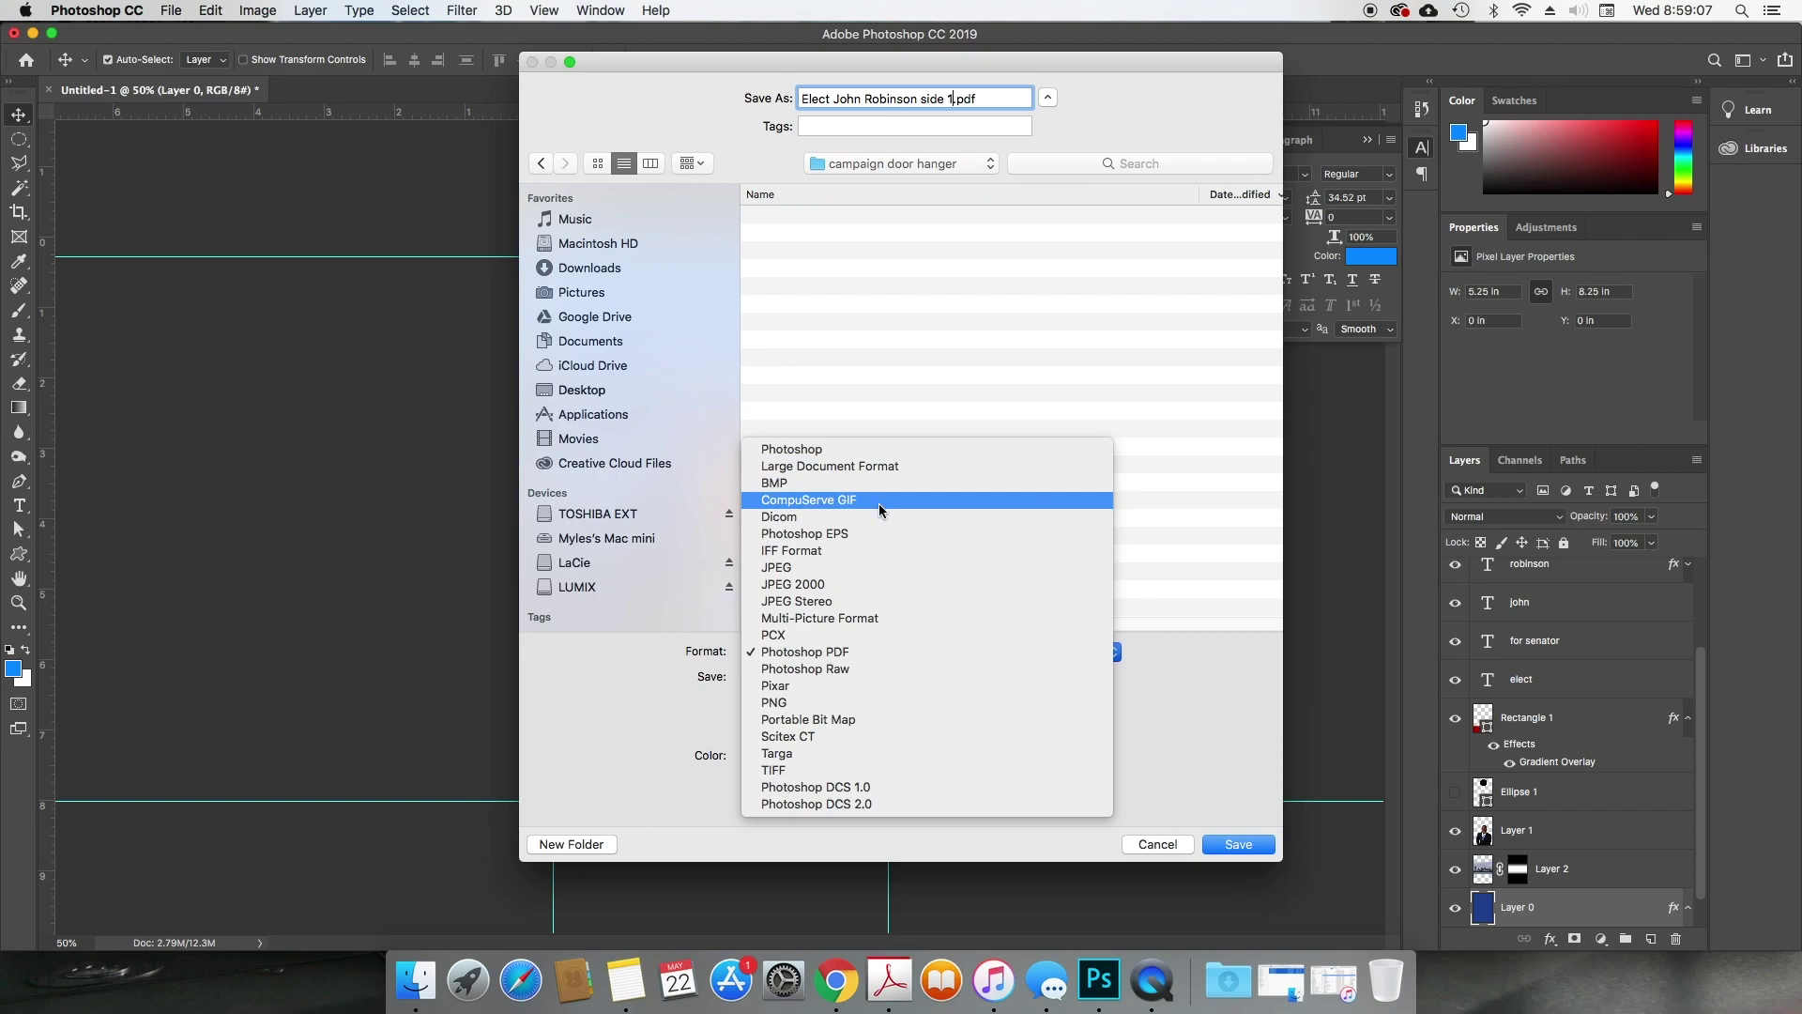
pyautogui.click(888, 450)
pyautogui.click(1222, 850)
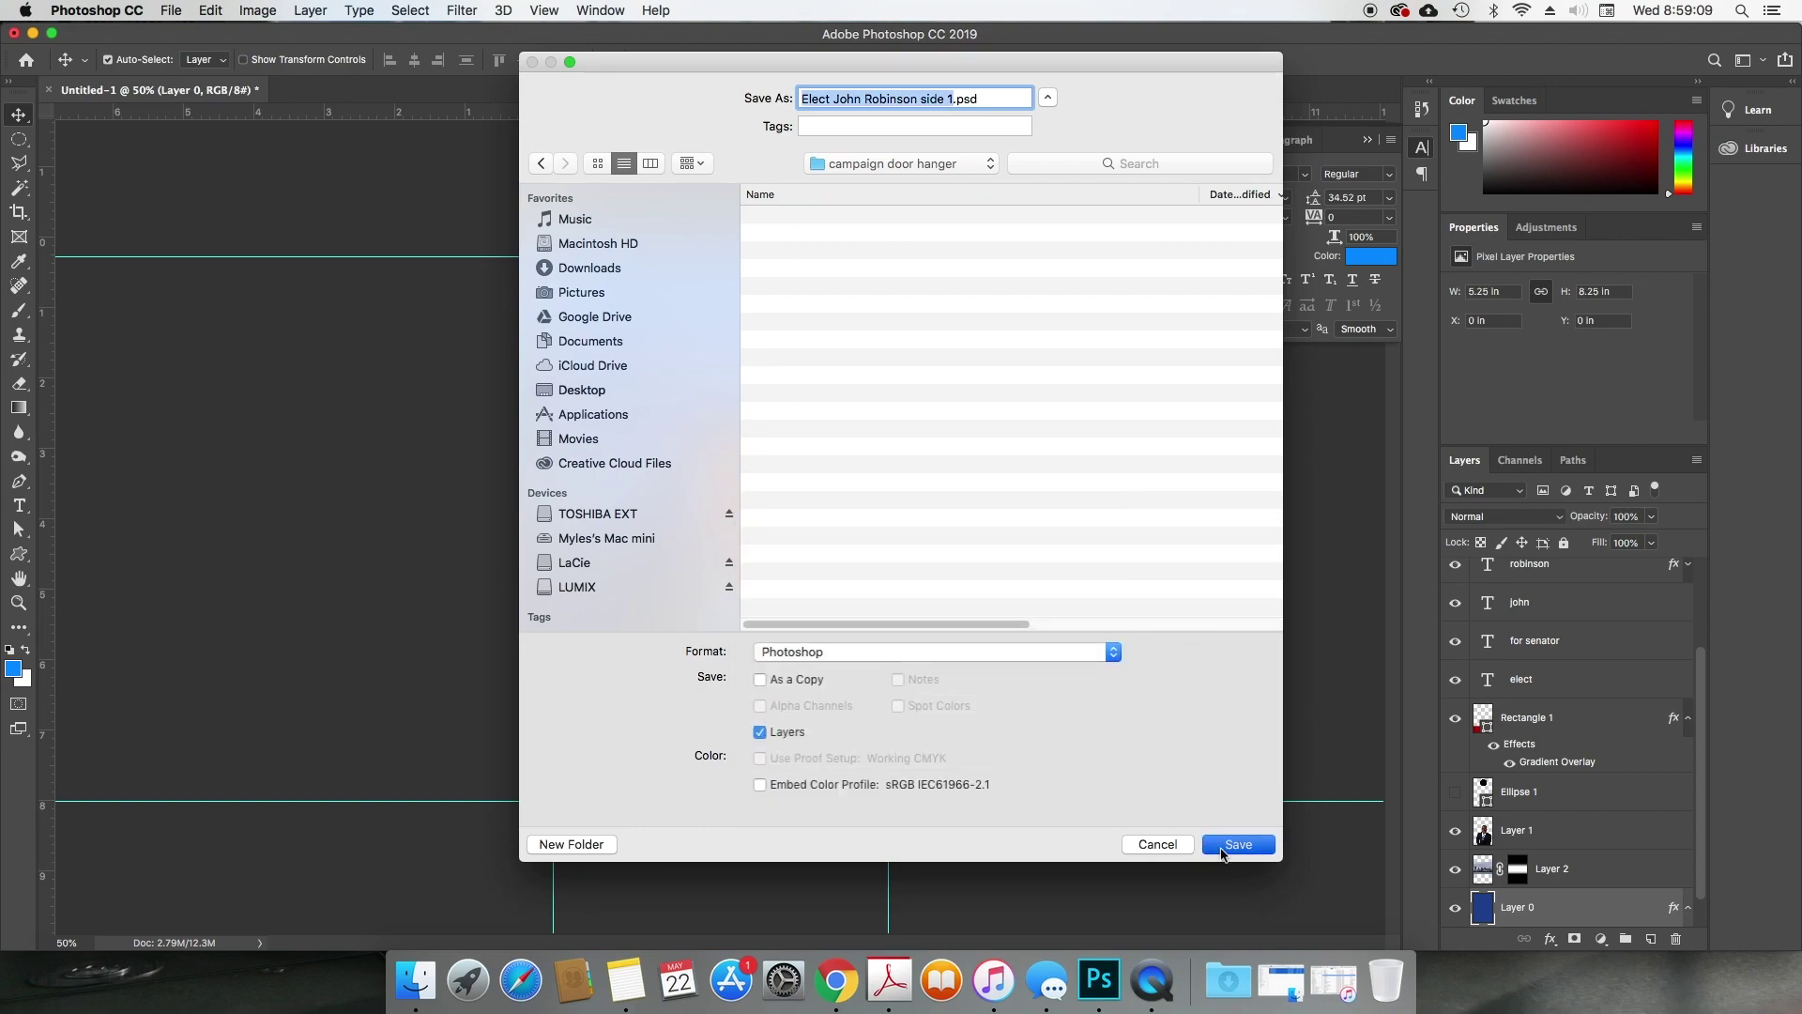
pyautogui.press('Return')
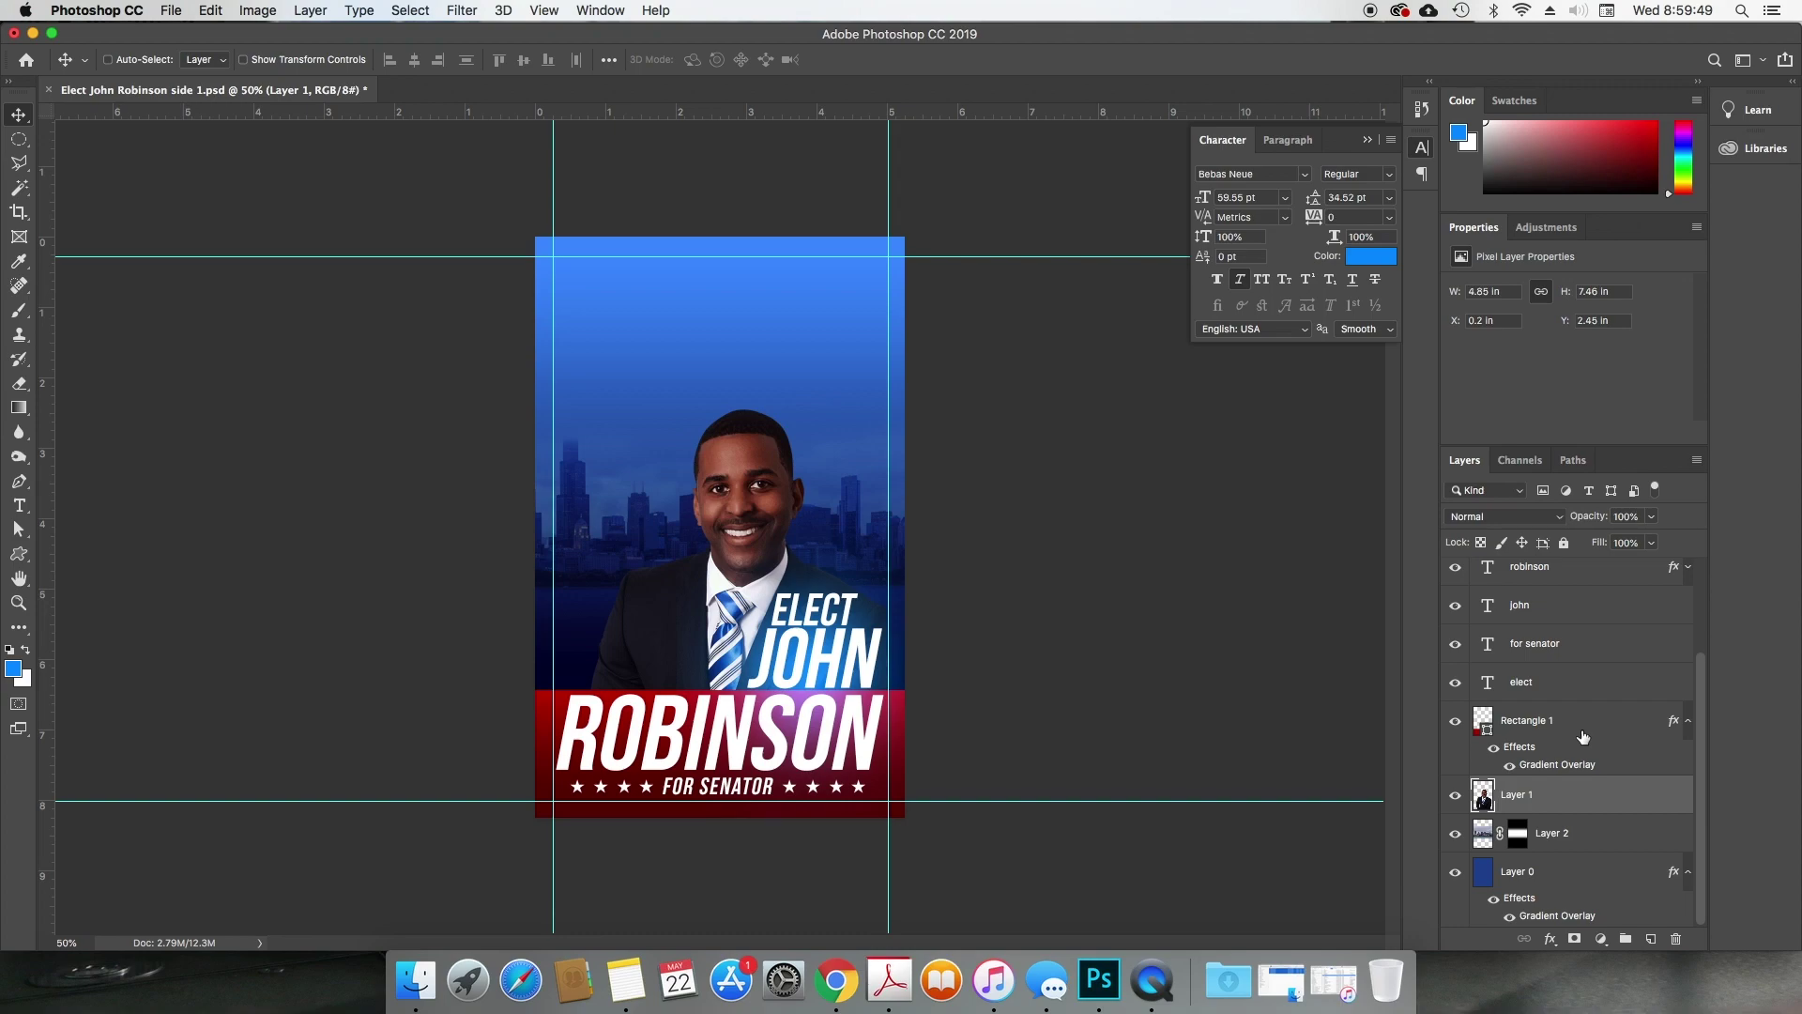
pyautogui.click(257, 10)
pyautogui.moveTo(268, 42)
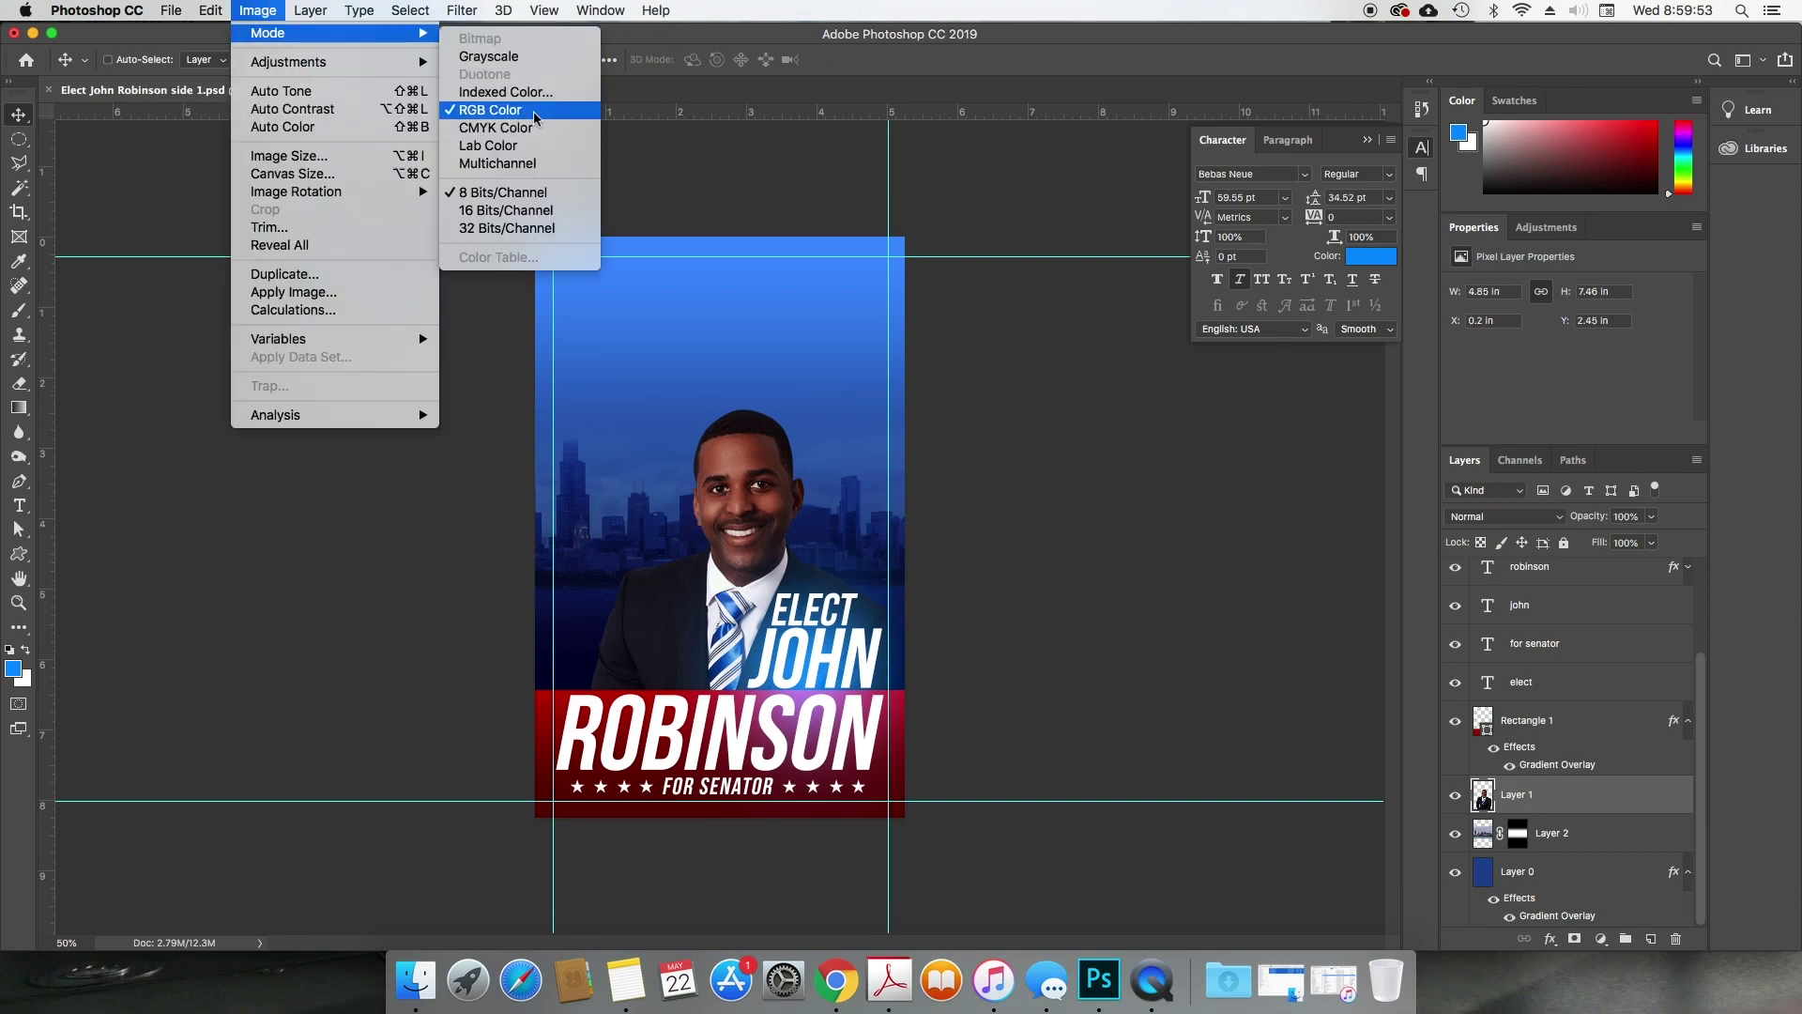
pyautogui.click(973, 454)
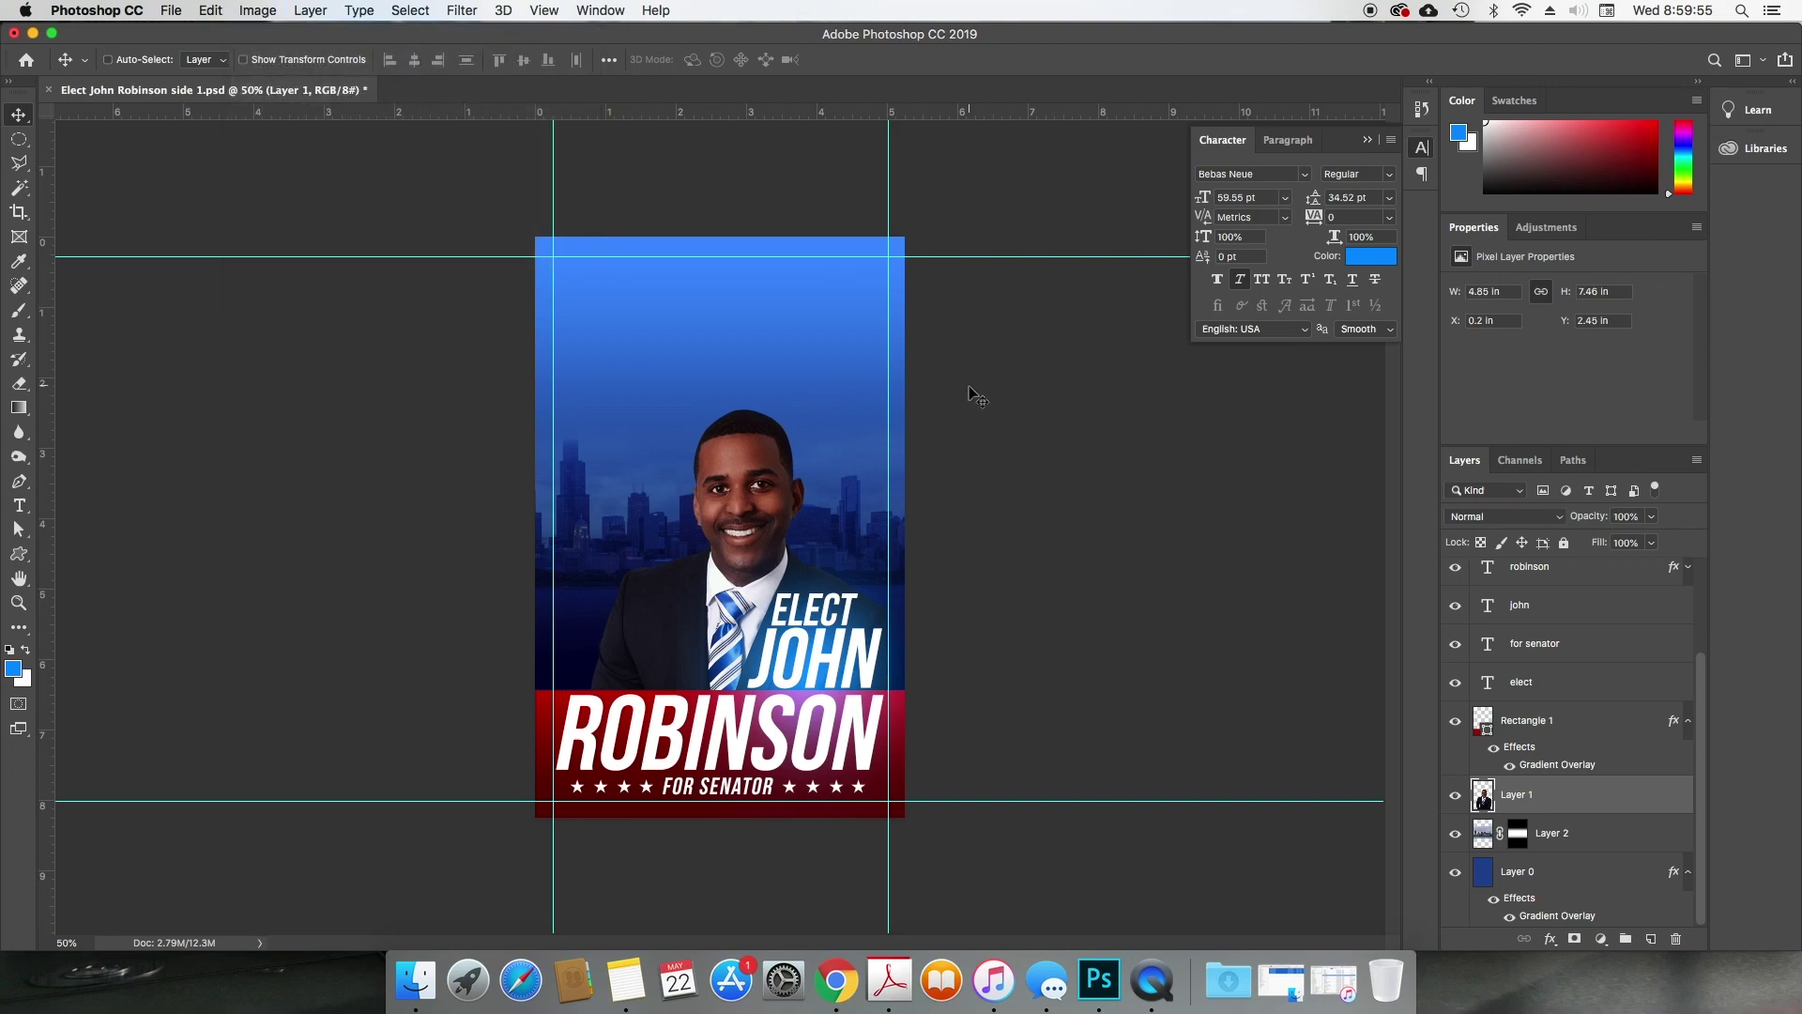
pyautogui.scroll(4, 1593, 729)
pyautogui.scroll(-4, 1593, 725)
pyautogui.click(257, 10)
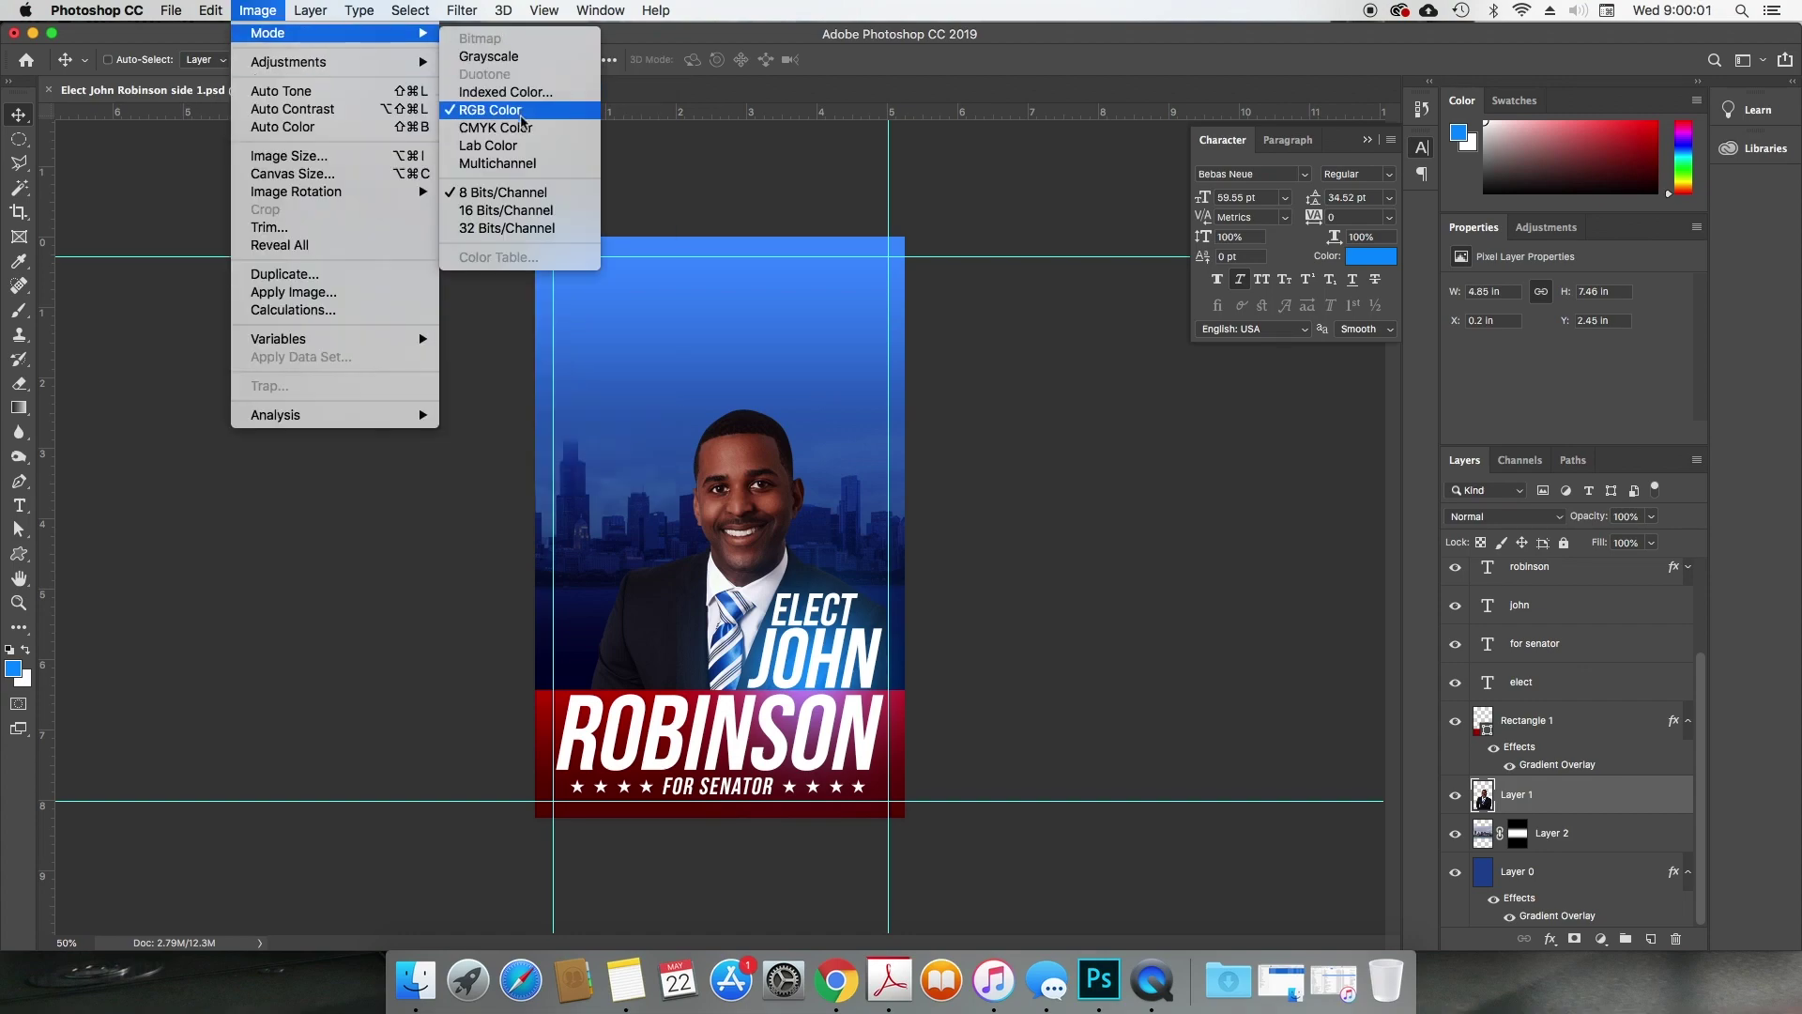
pyautogui.click(519, 127)
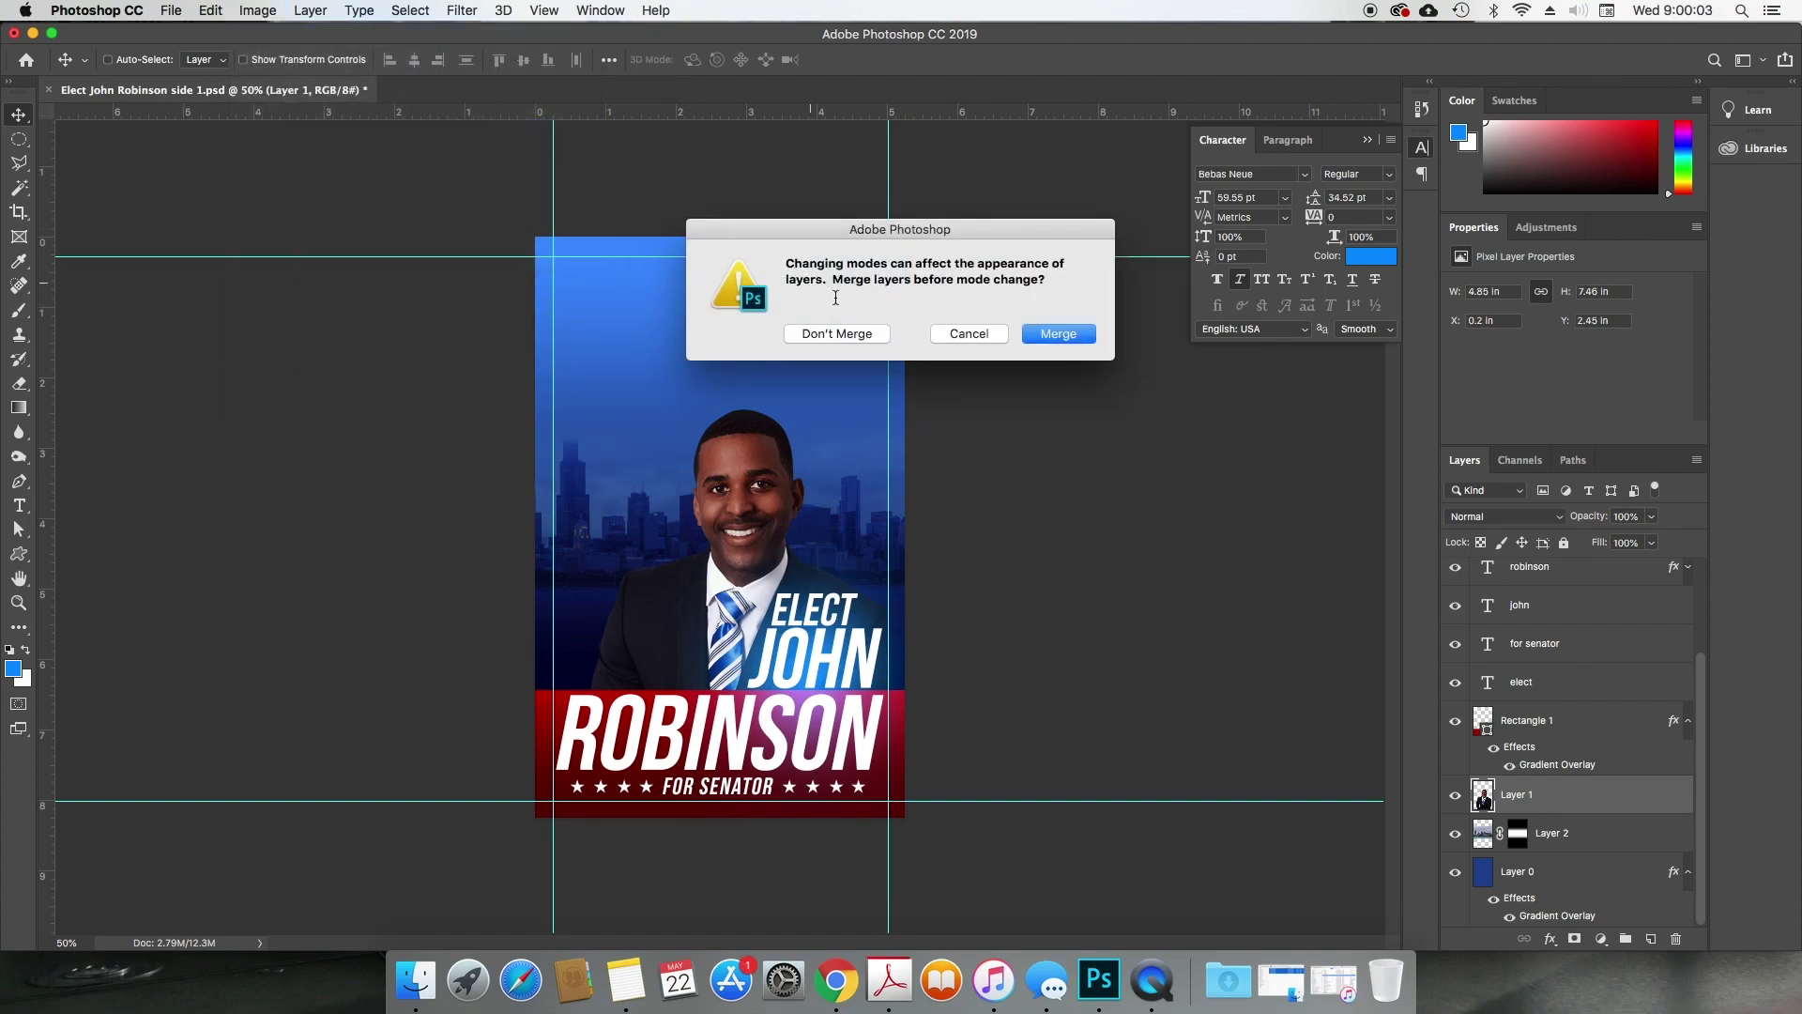
pyautogui.click(870, 334)
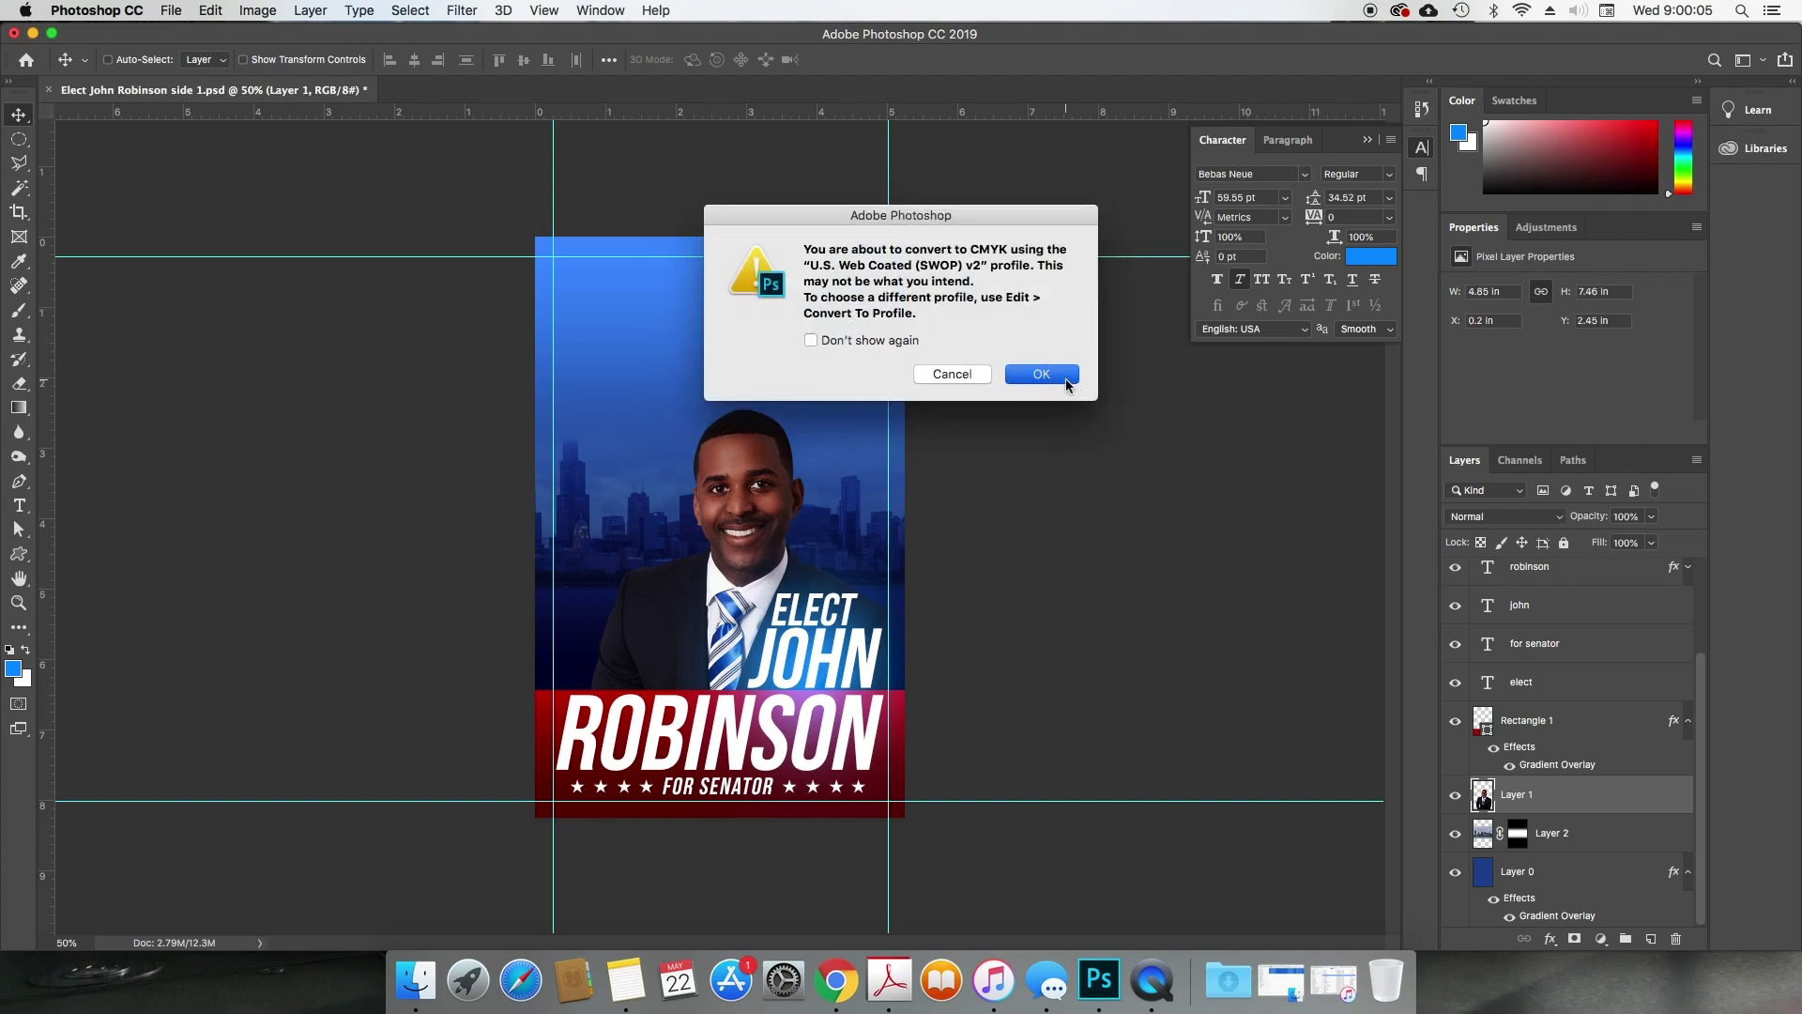
pyautogui.click(1069, 375)
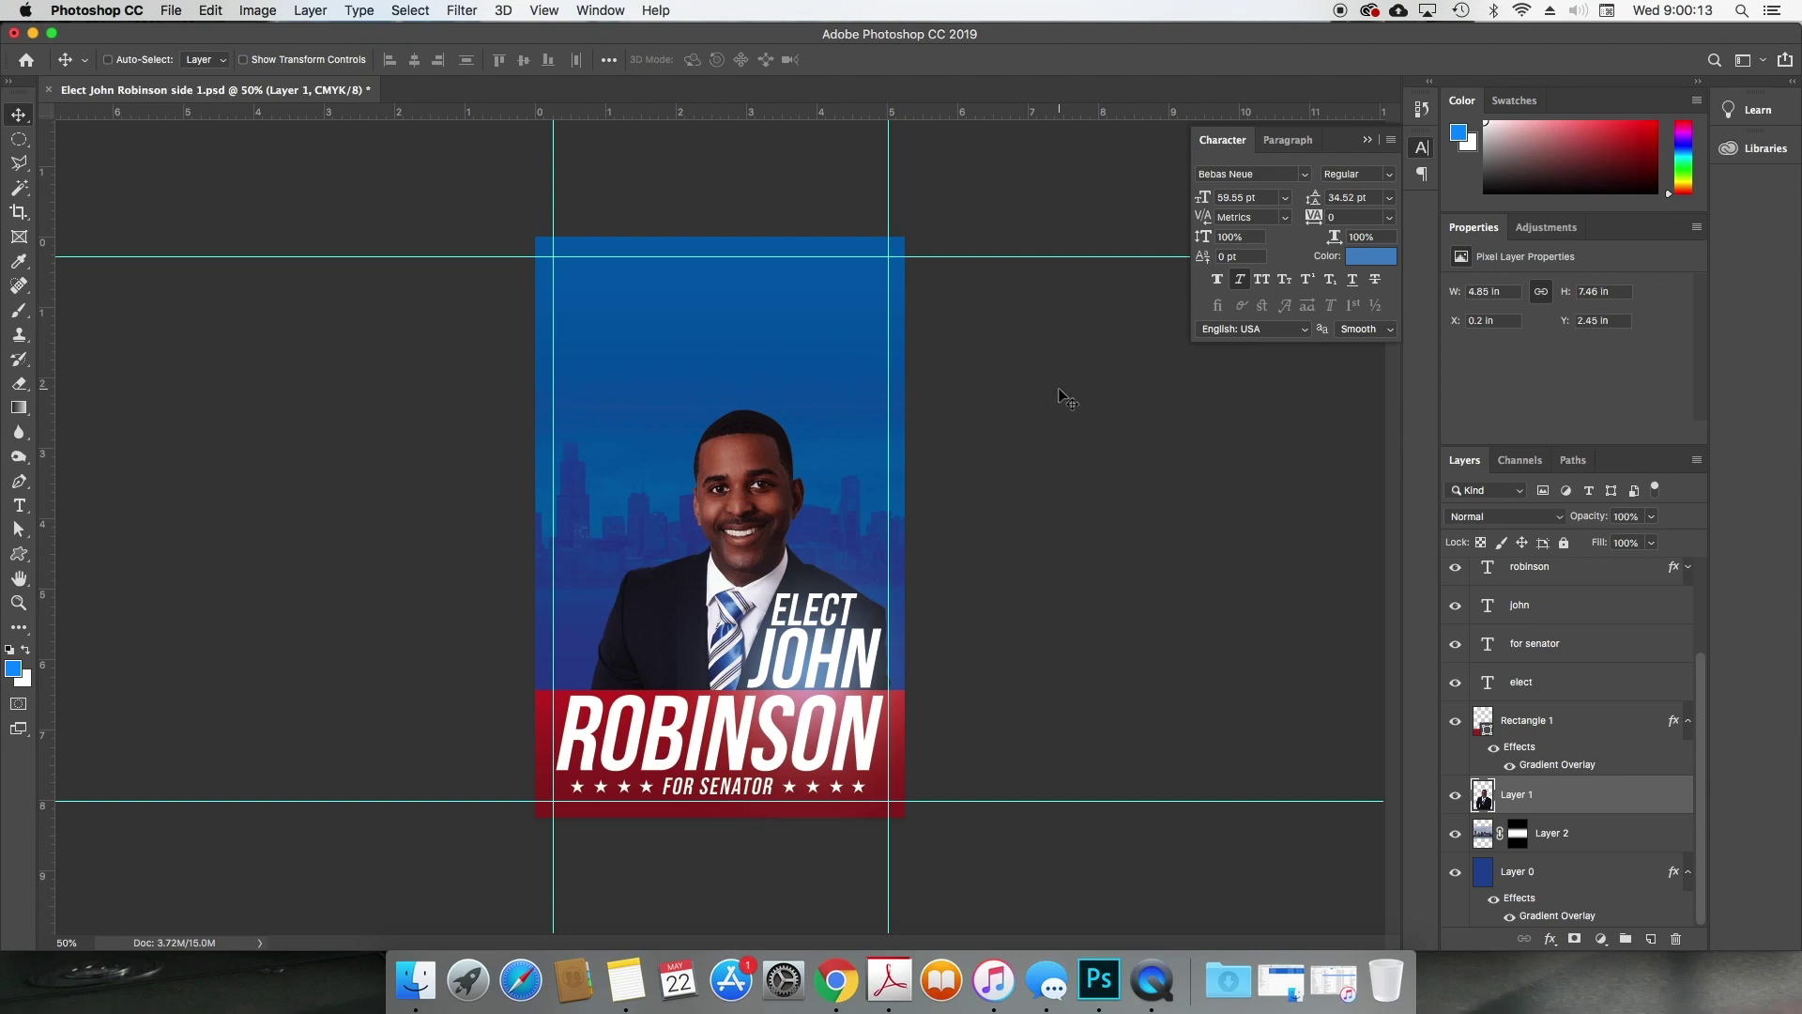
pyautogui.click(263, 11)
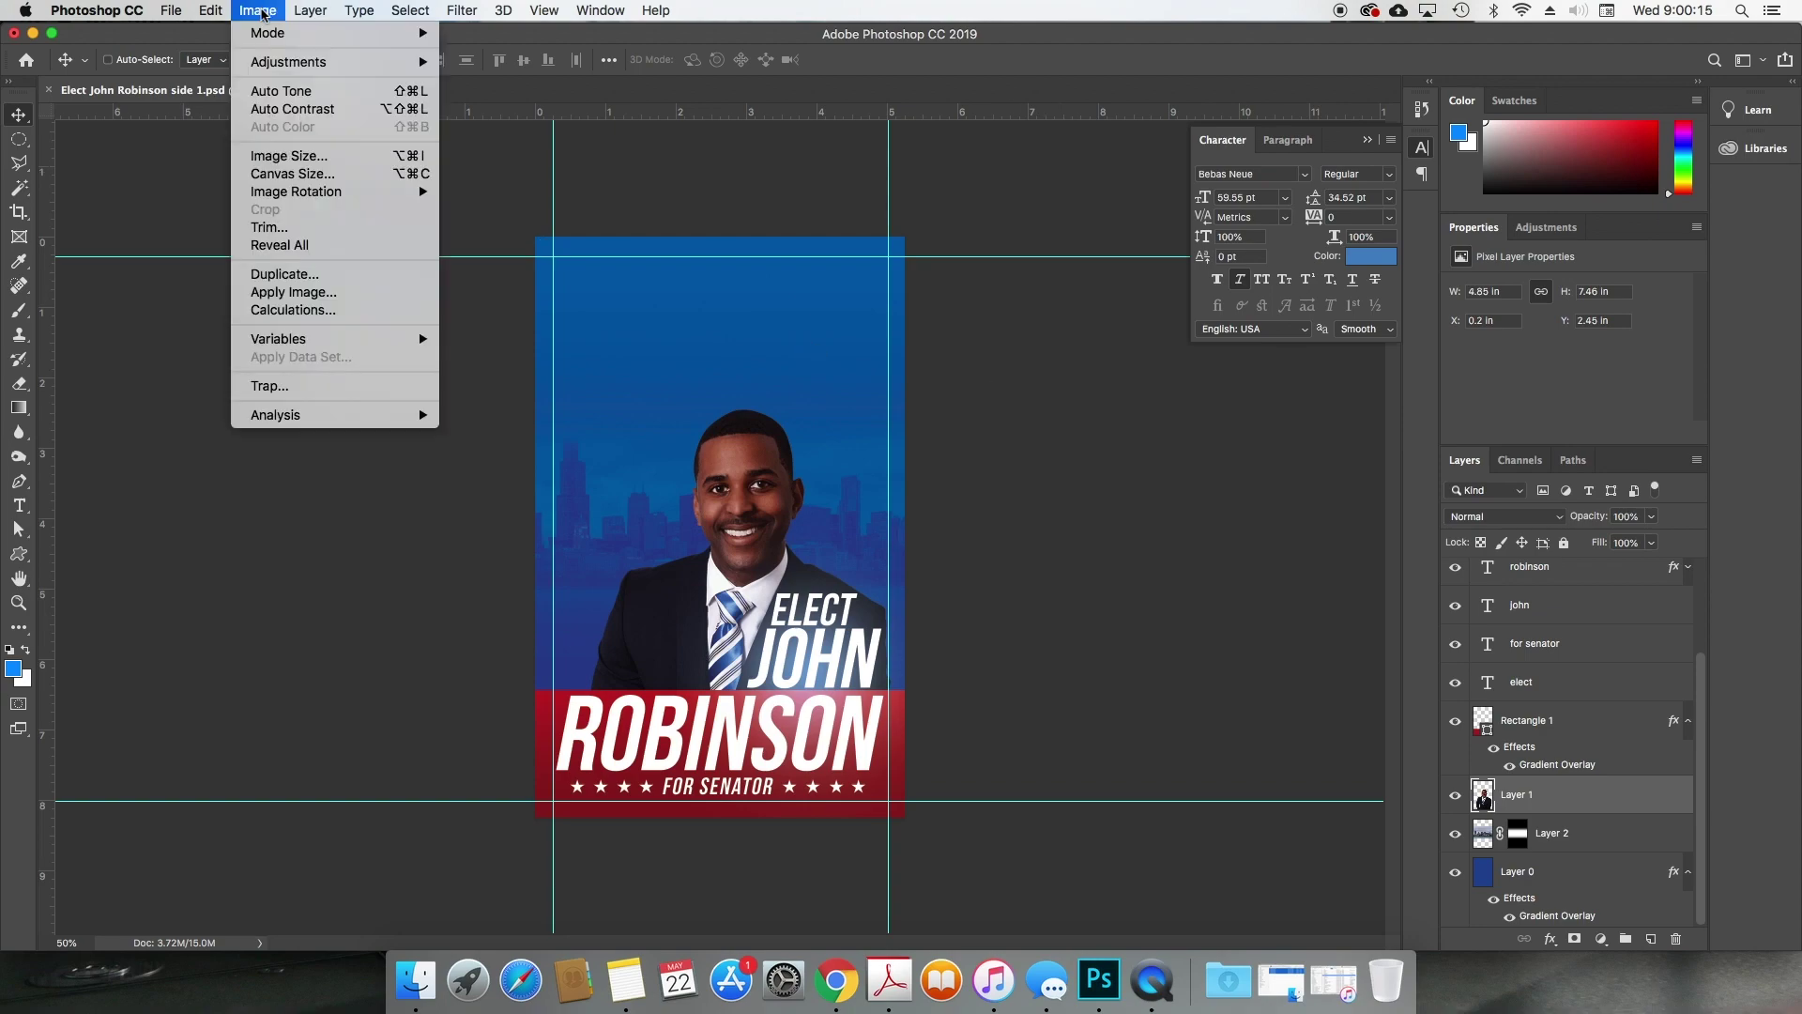
pyautogui.moveTo(268, 69)
pyautogui.moveTo(462, 11)
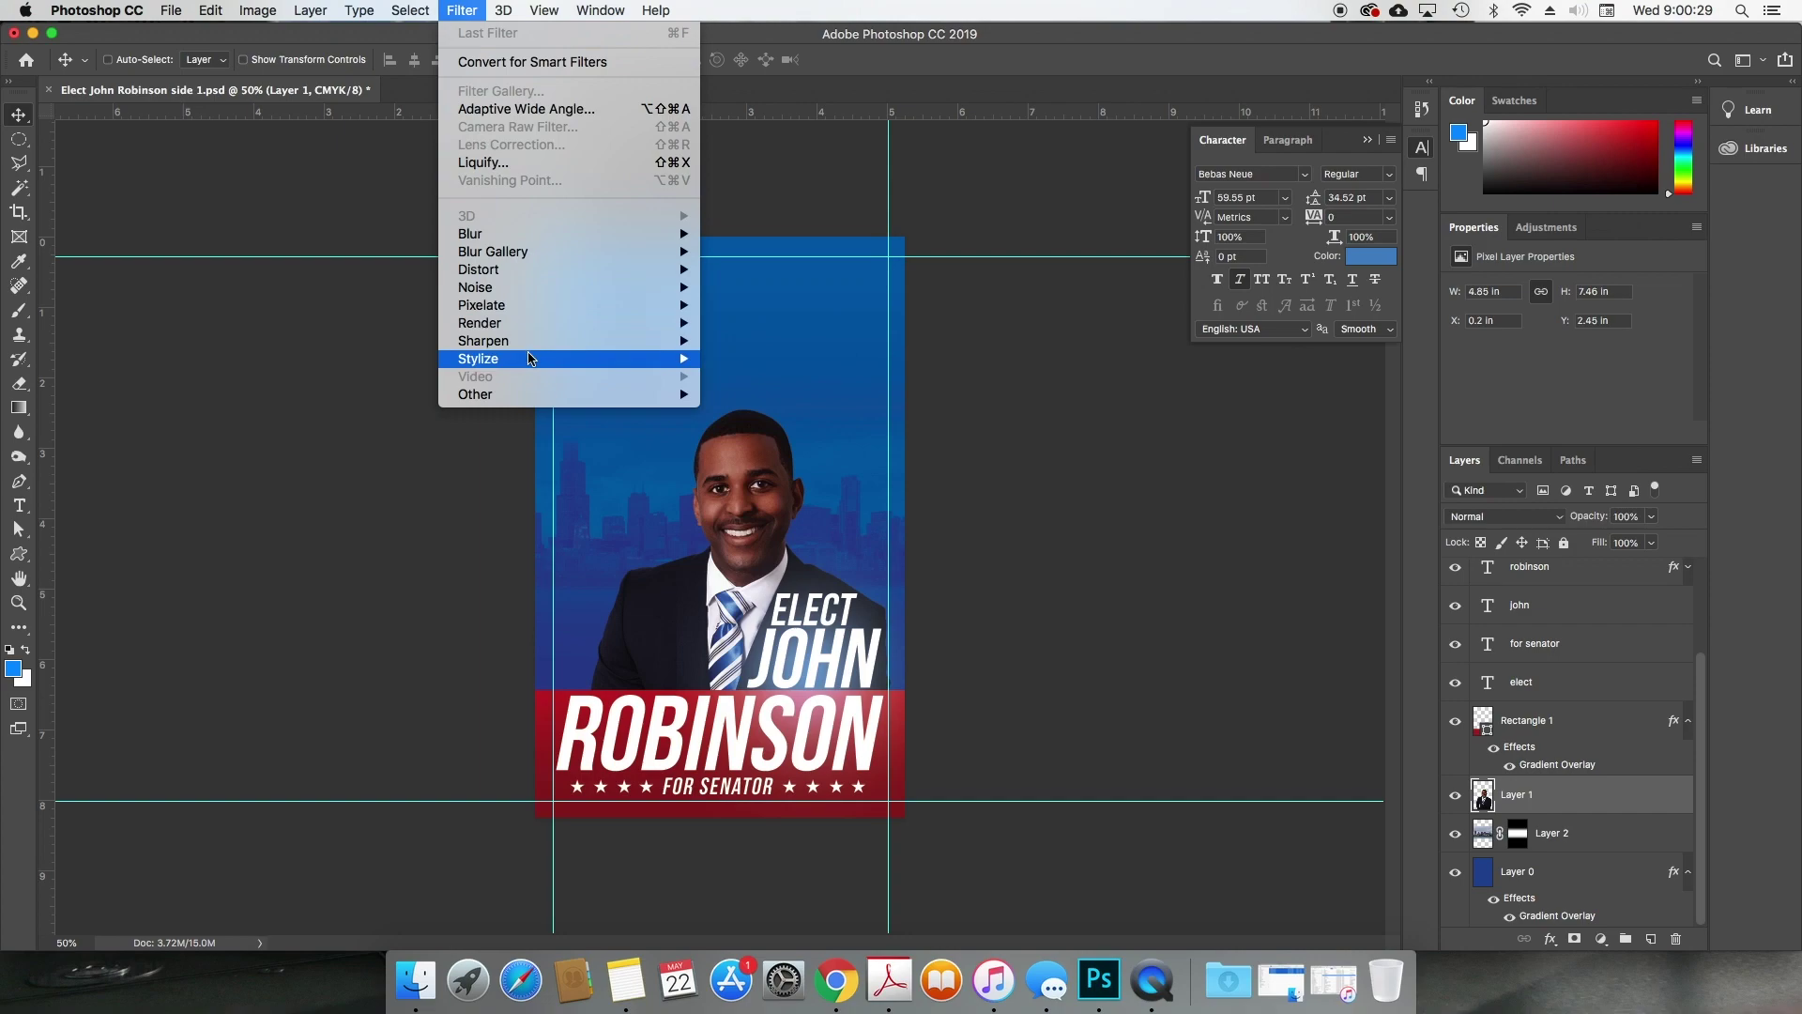
pyautogui.moveTo(579, 236)
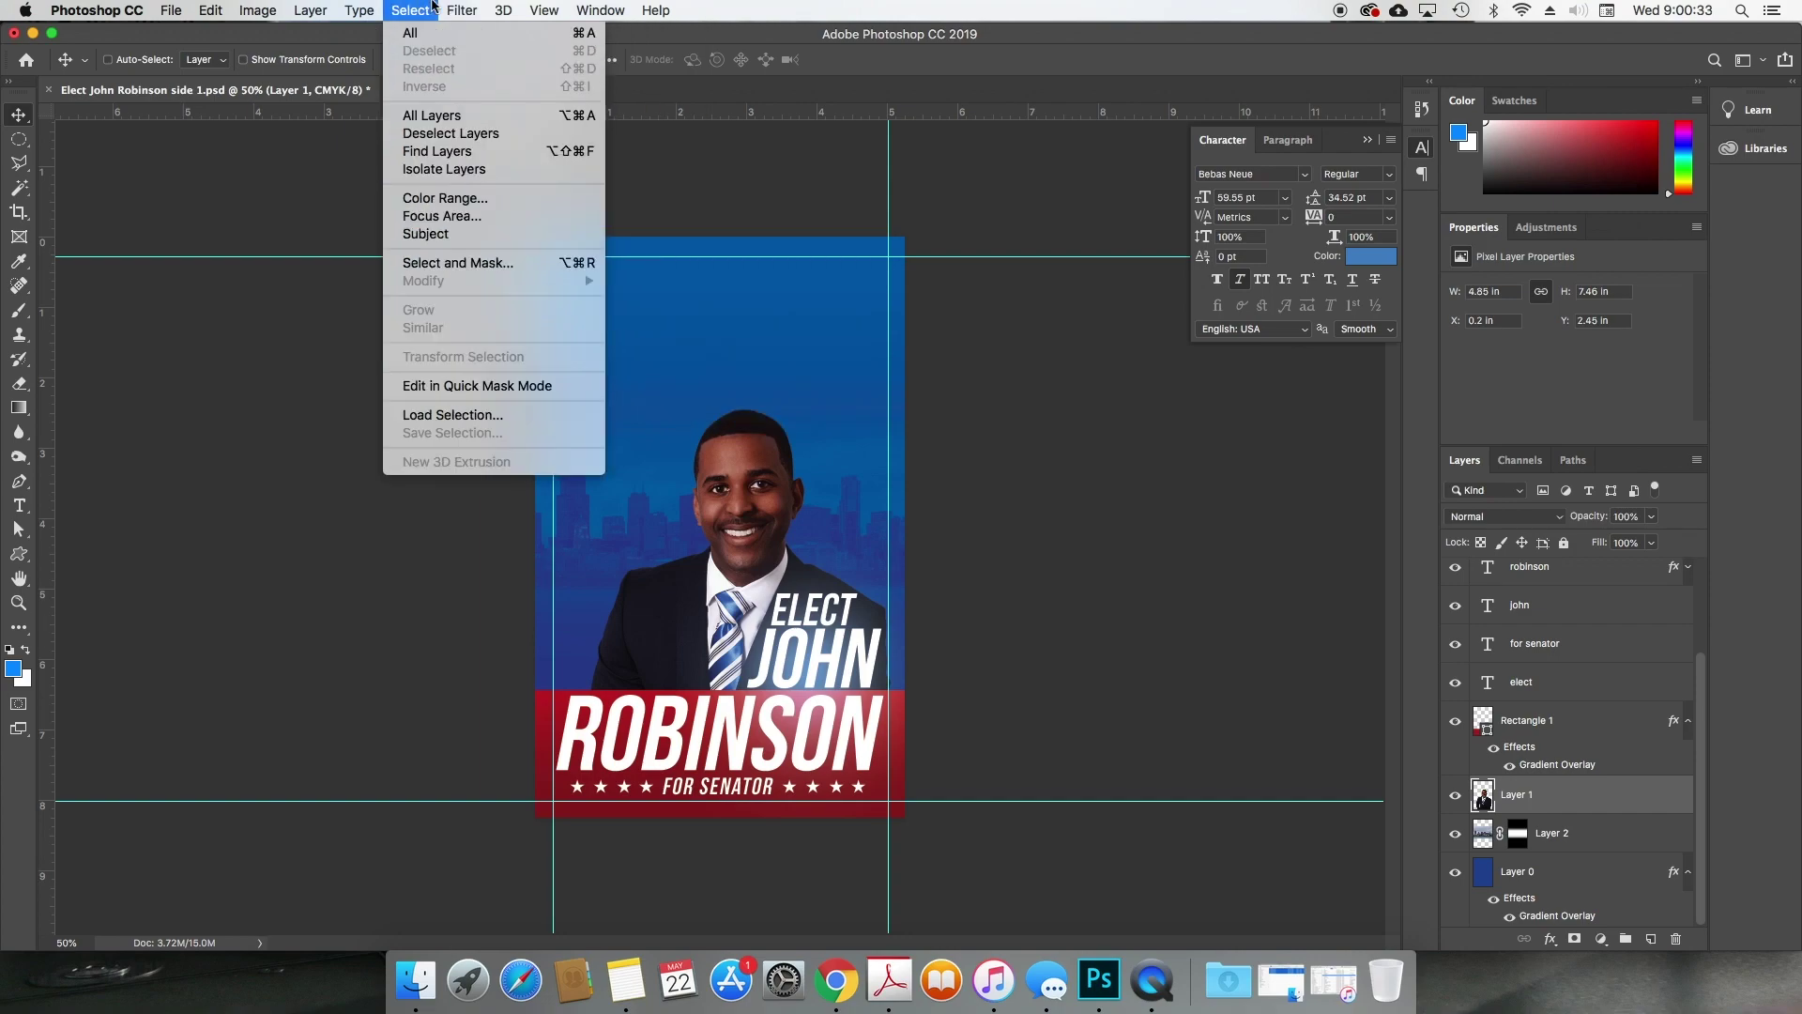
pyautogui.click(474, 5)
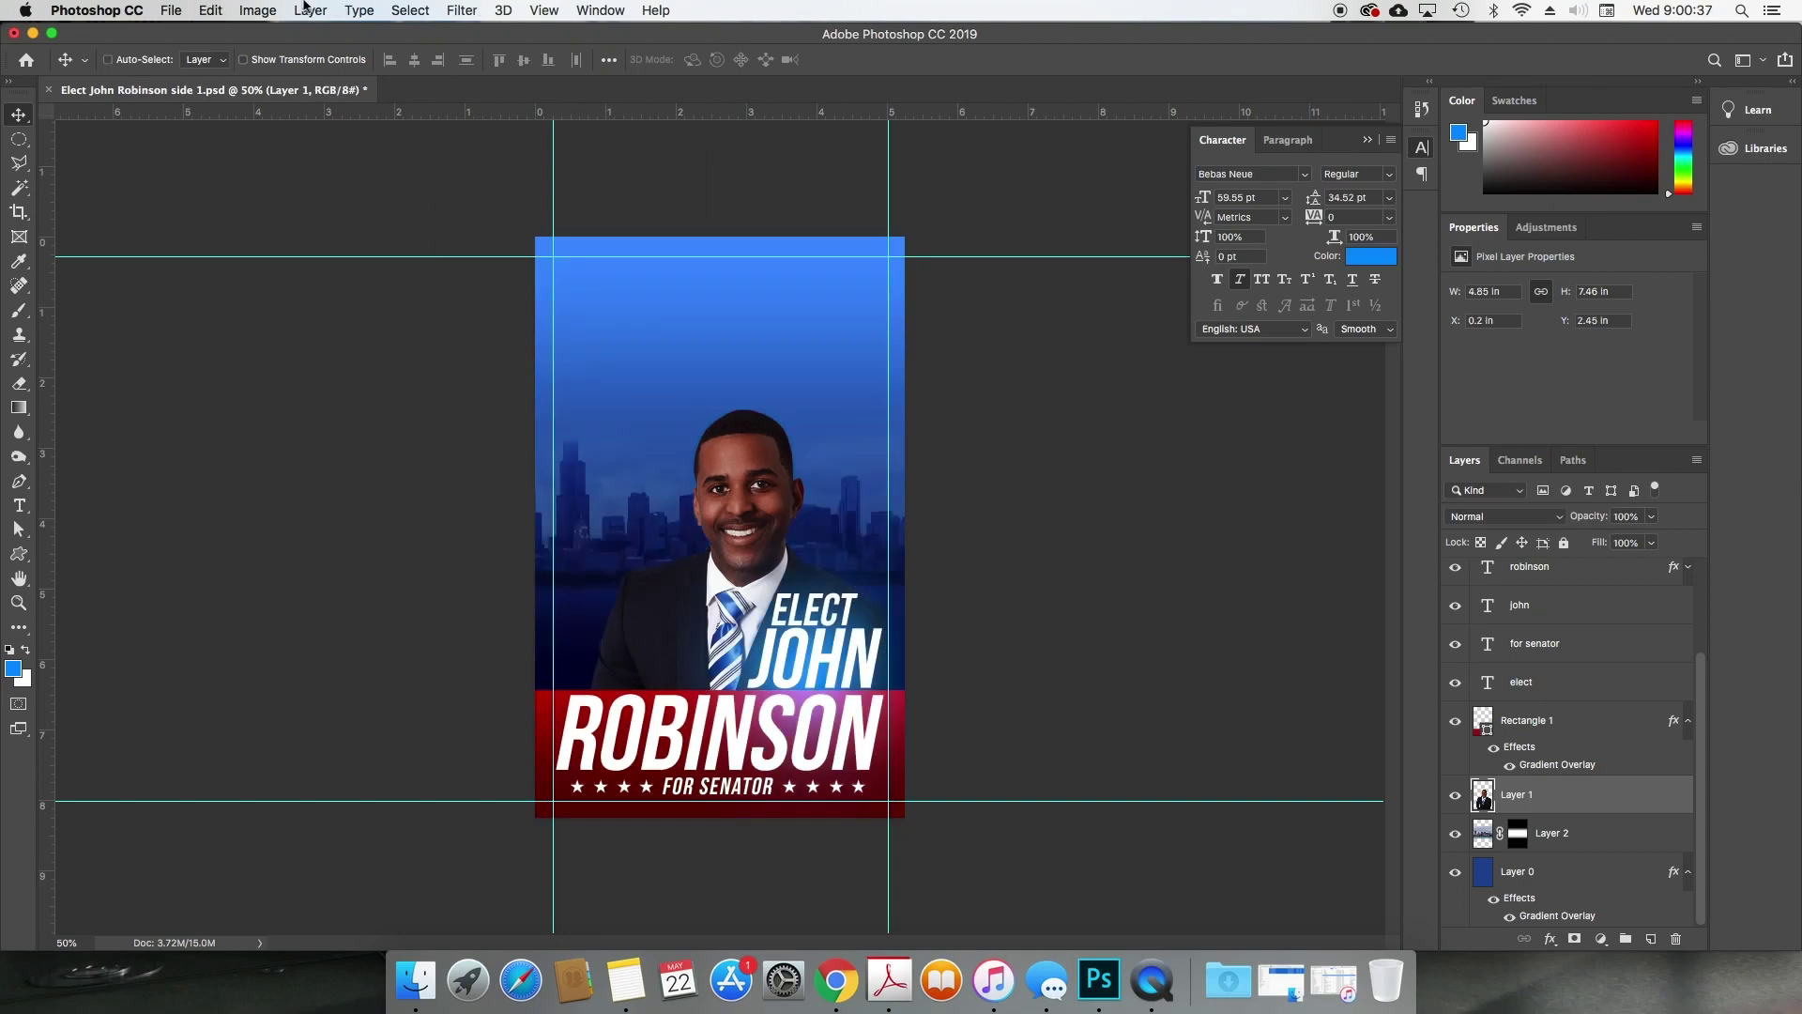
pyautogui.click(246, 10)
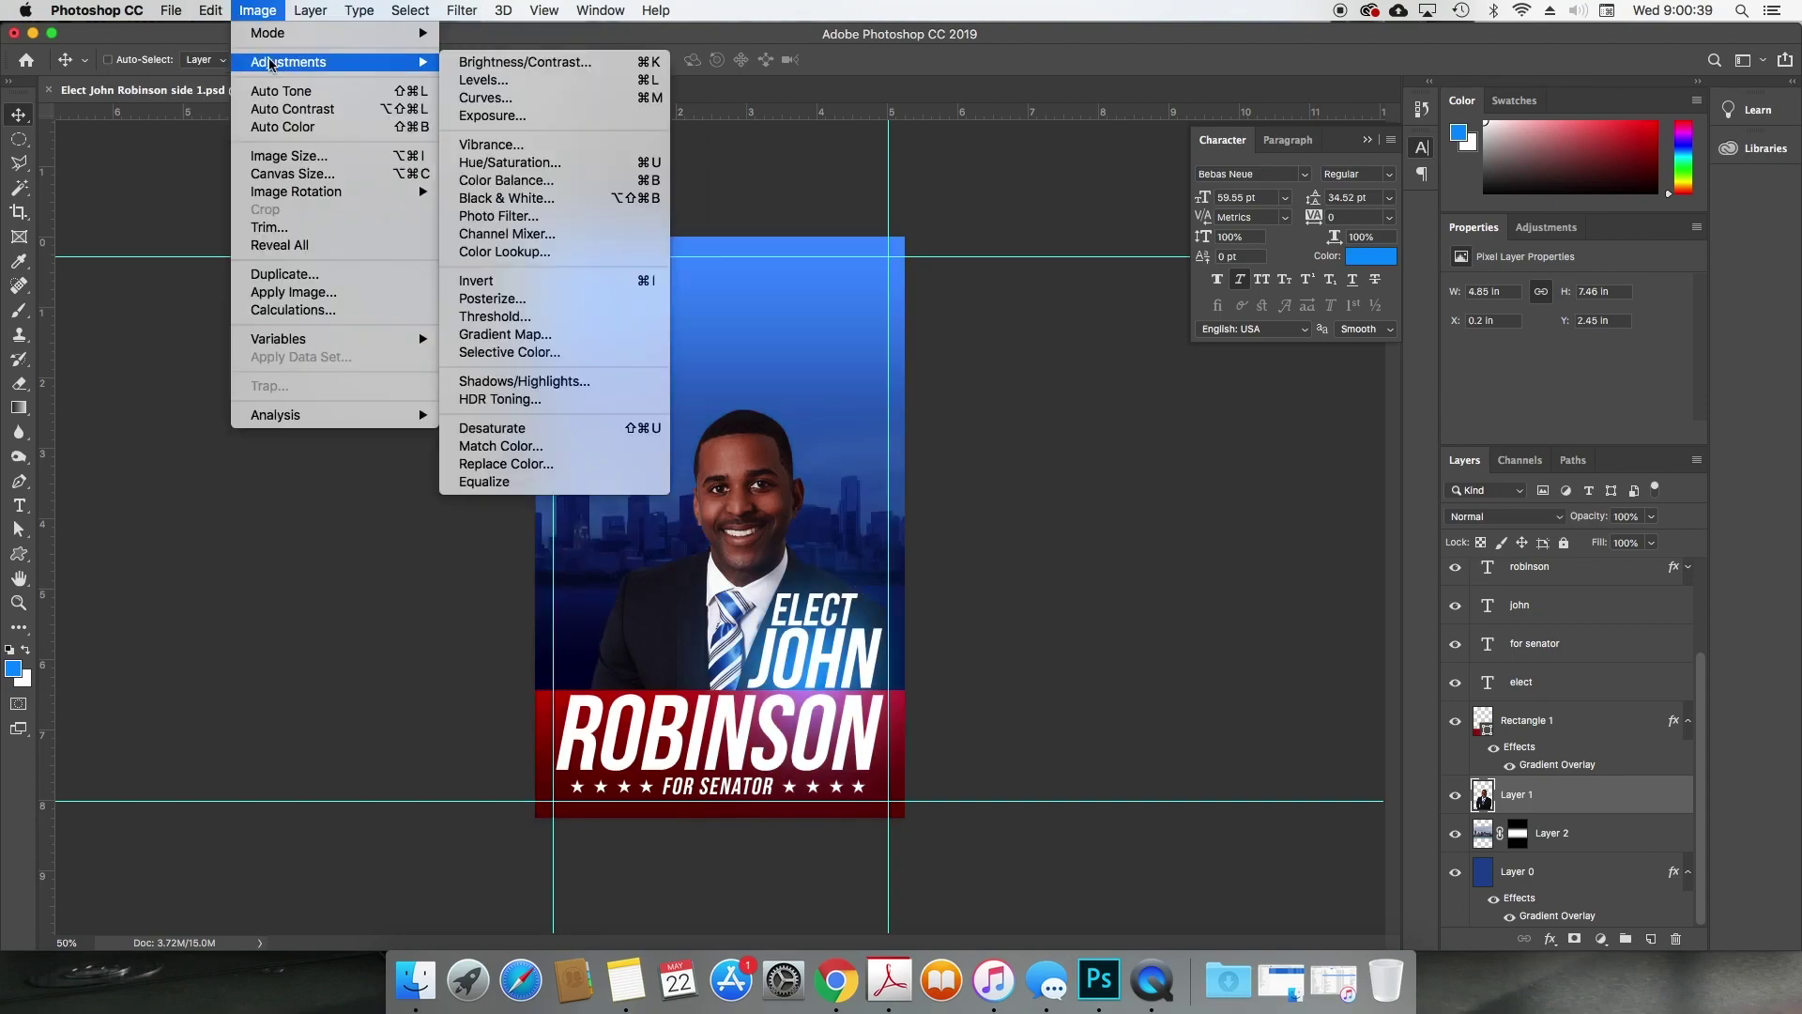
pyautogui.click(273, 7)
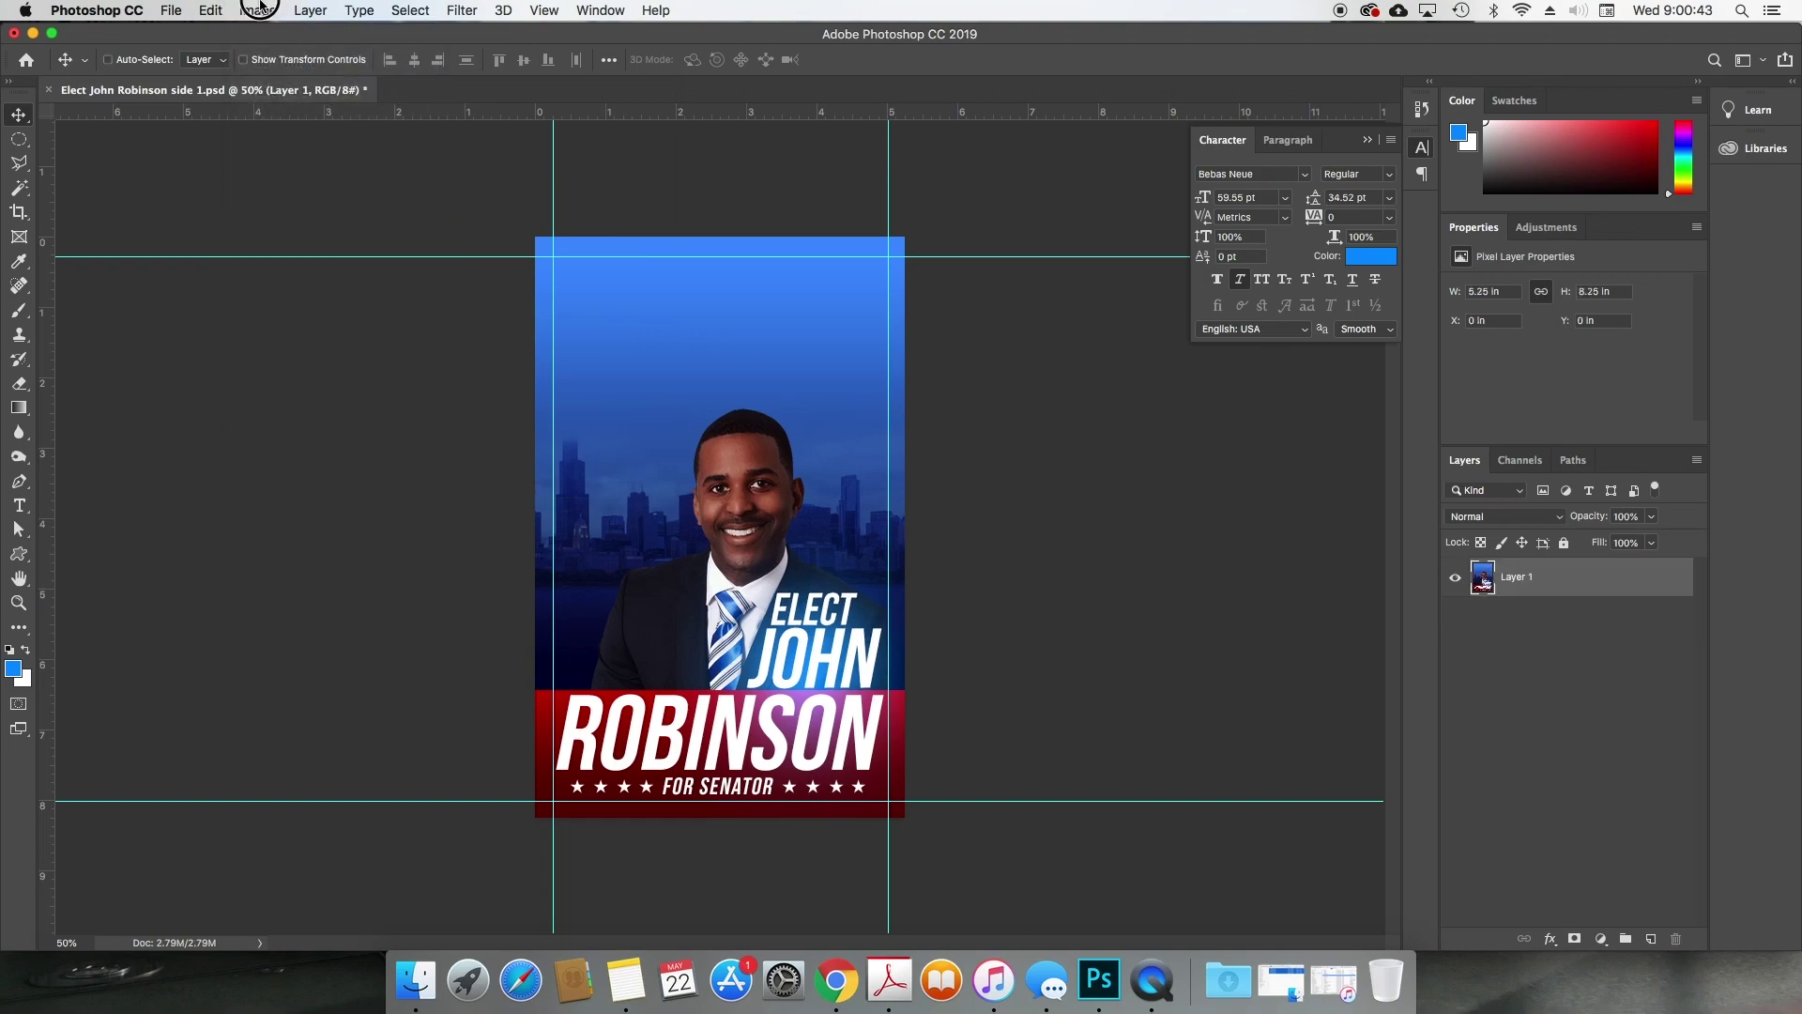
pyautogui.click(251, 10)
pyautogui.moveTo(279, 39)
pyautogui.click(498, 129)
pyautogui.click(1040, 374)
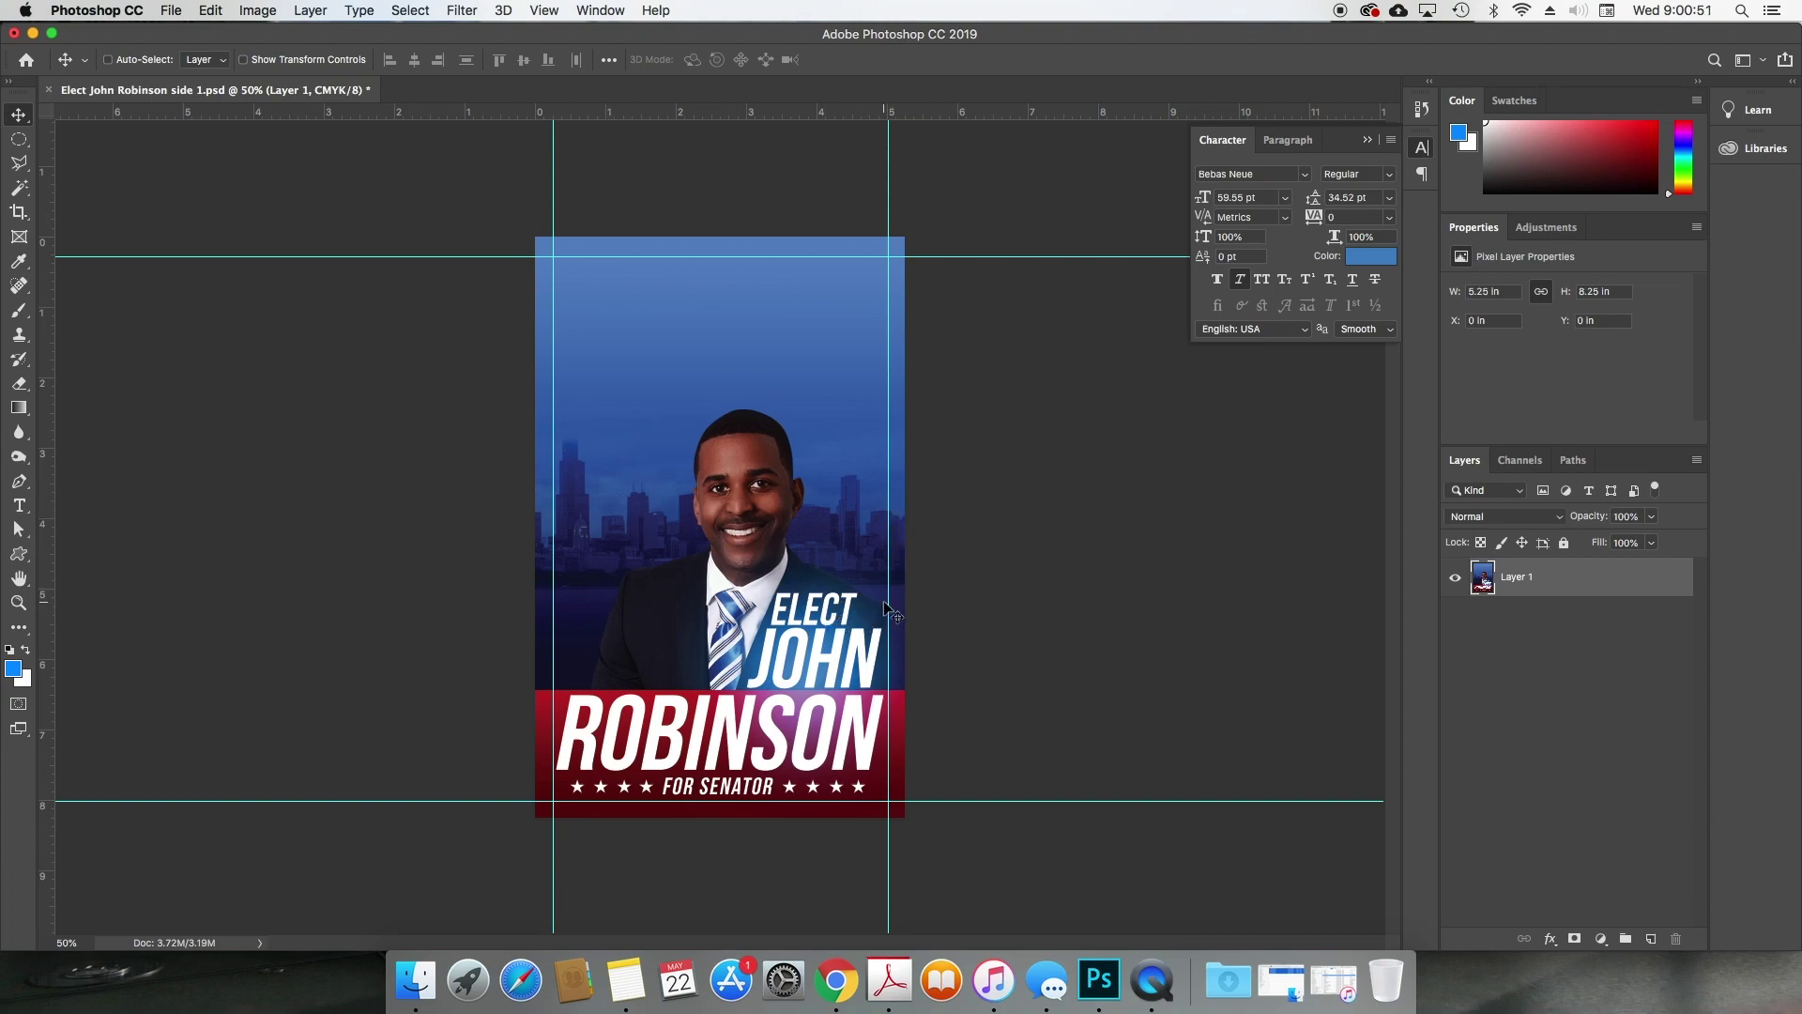
pyautogui.press('super')
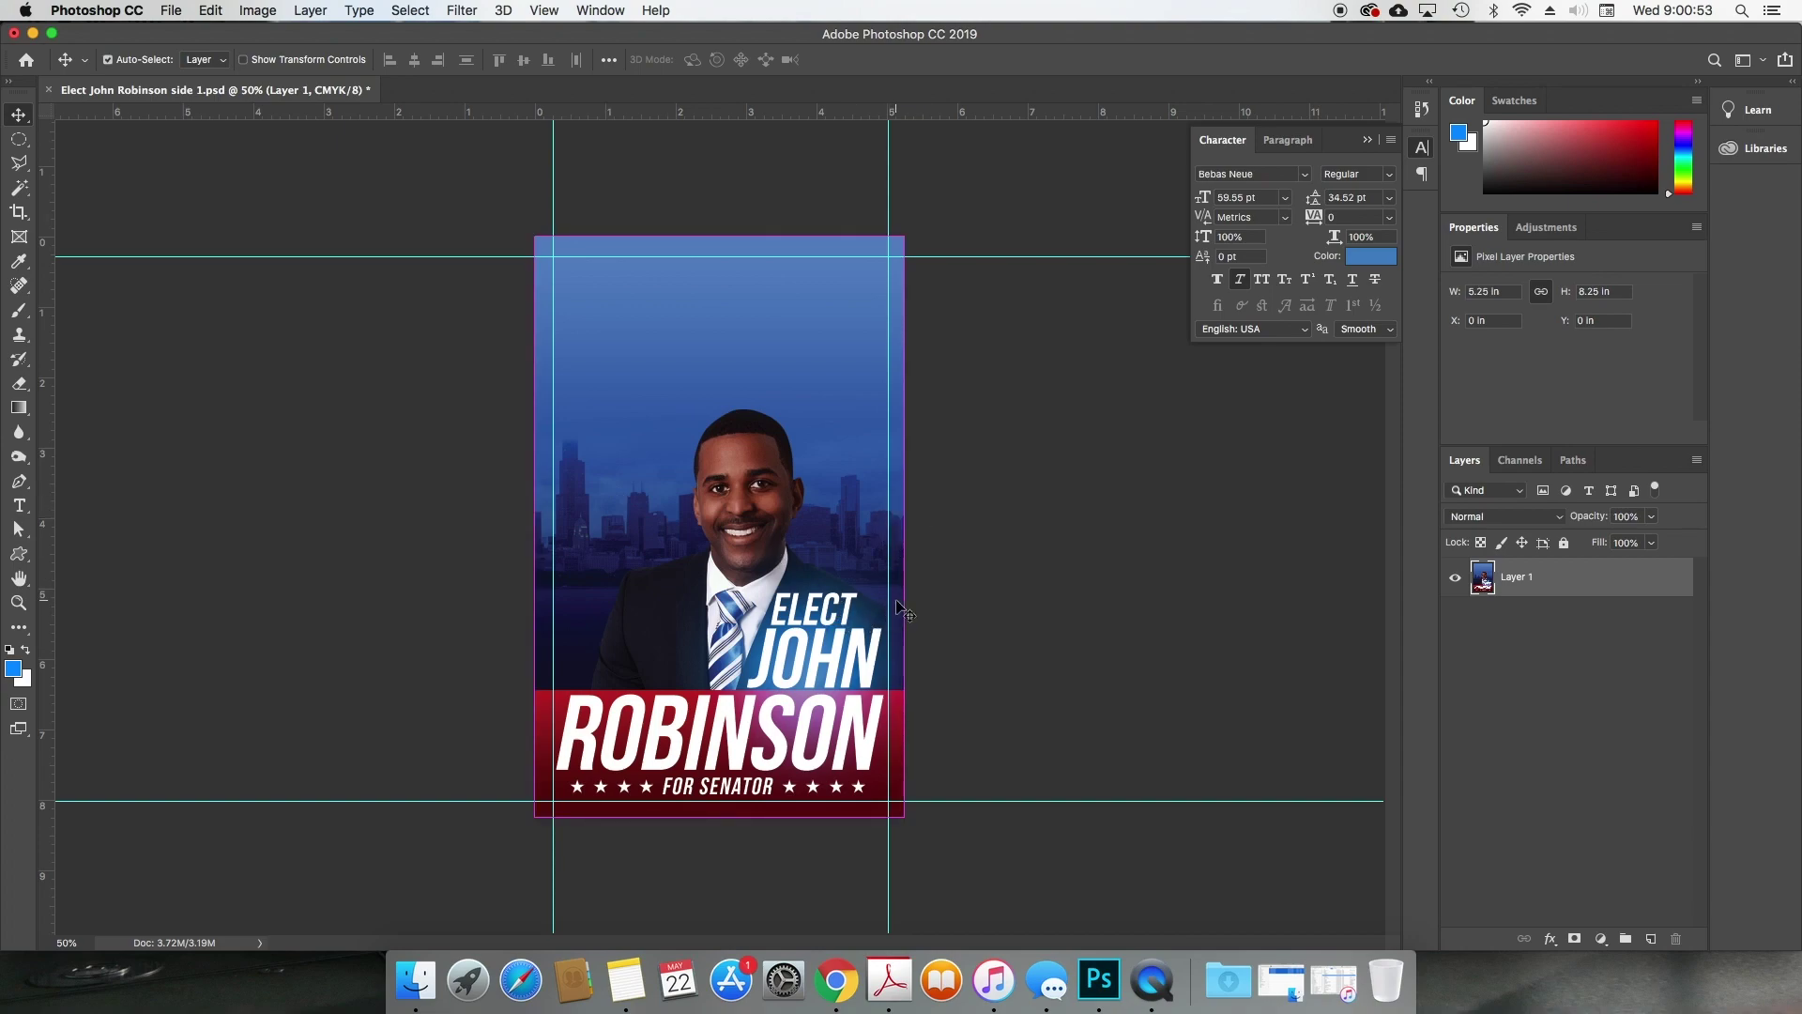
pyautogui.press('super+z')
pyautogui.press('super+z')
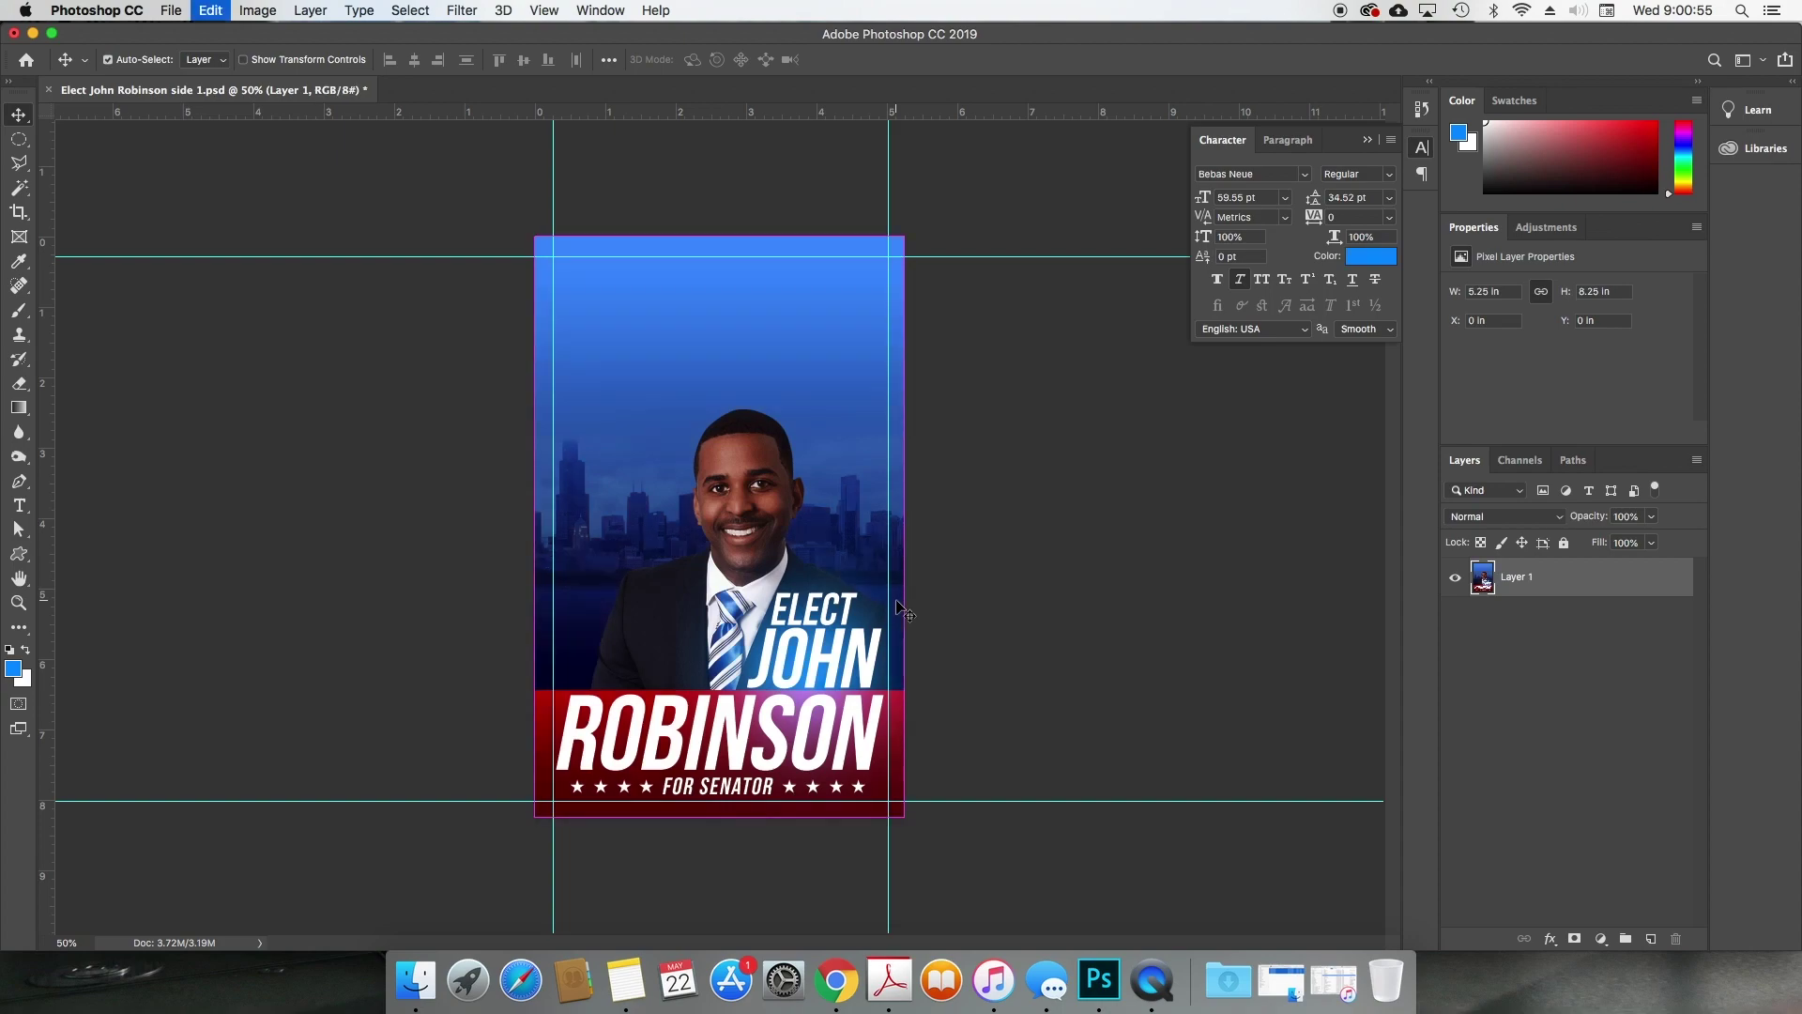
pyautogui.press('super')
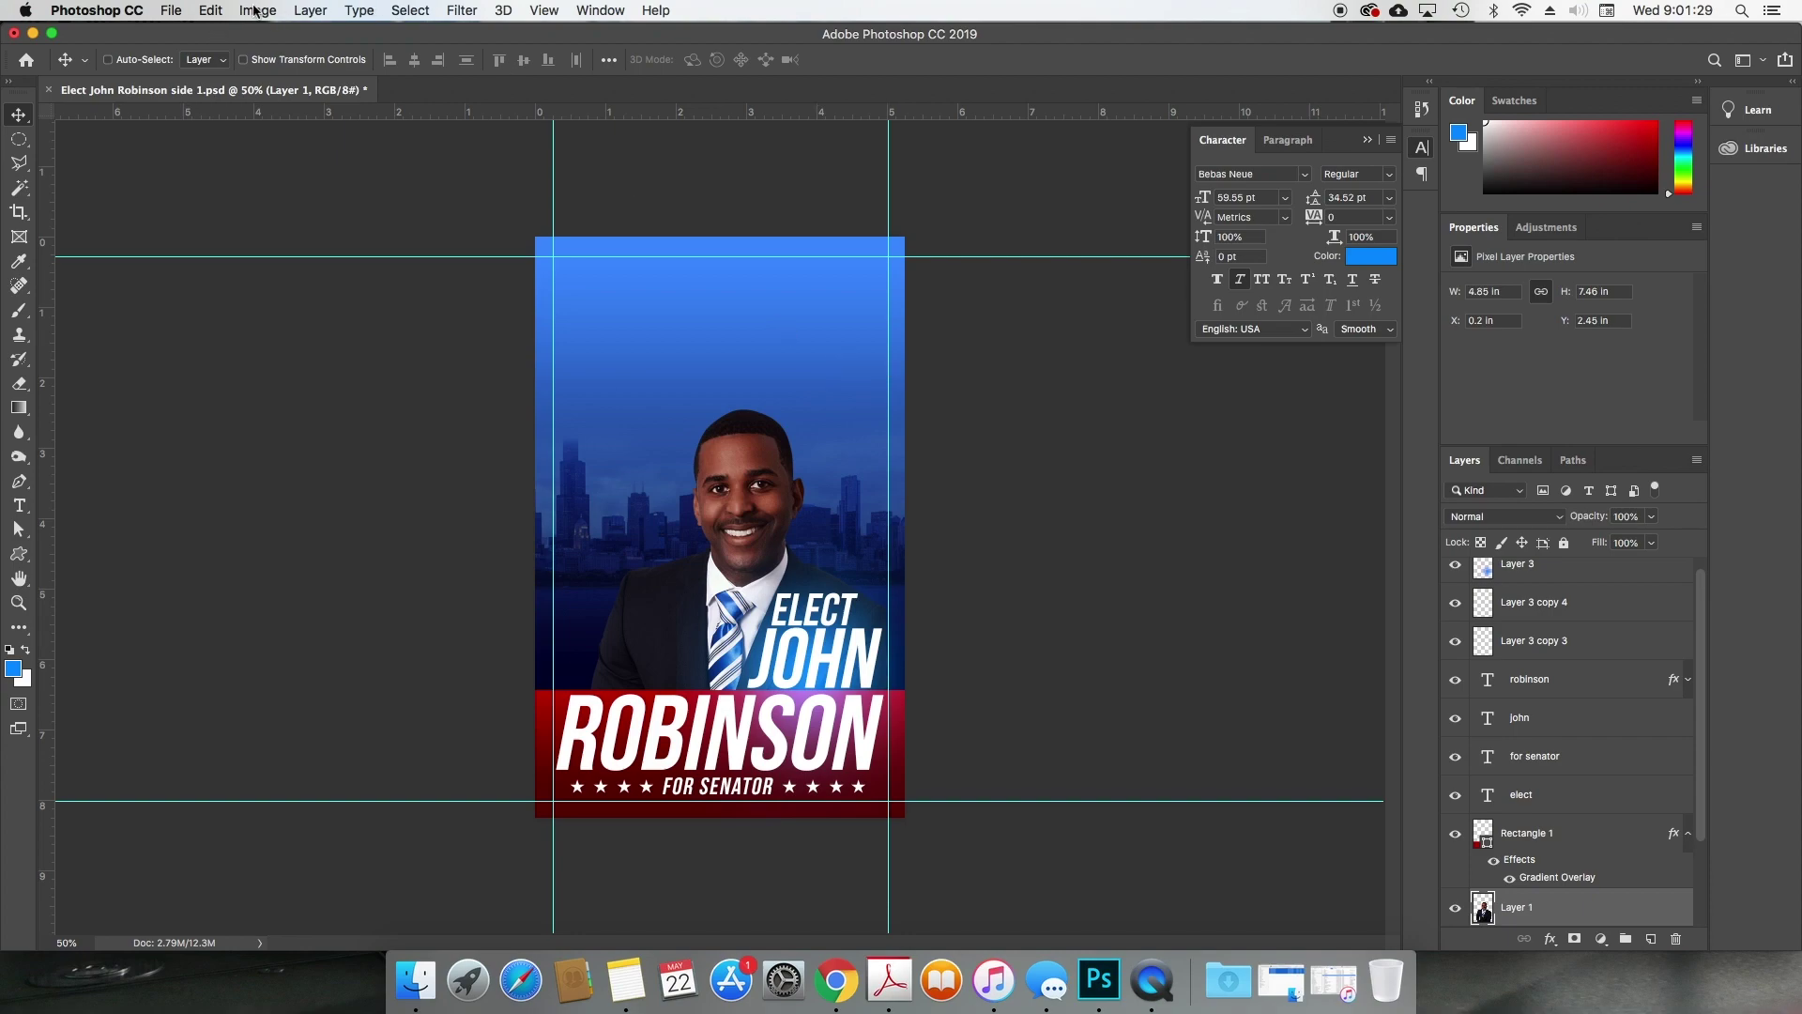
# Step: Scale the businessman photo down to about 2.66 × 4.09 in at the right edge above ELECT JOHN
pyautogui.click(172, 11)
pyautogui.click(172, 10)
pyautogui.scroll(1, 1558, 592)
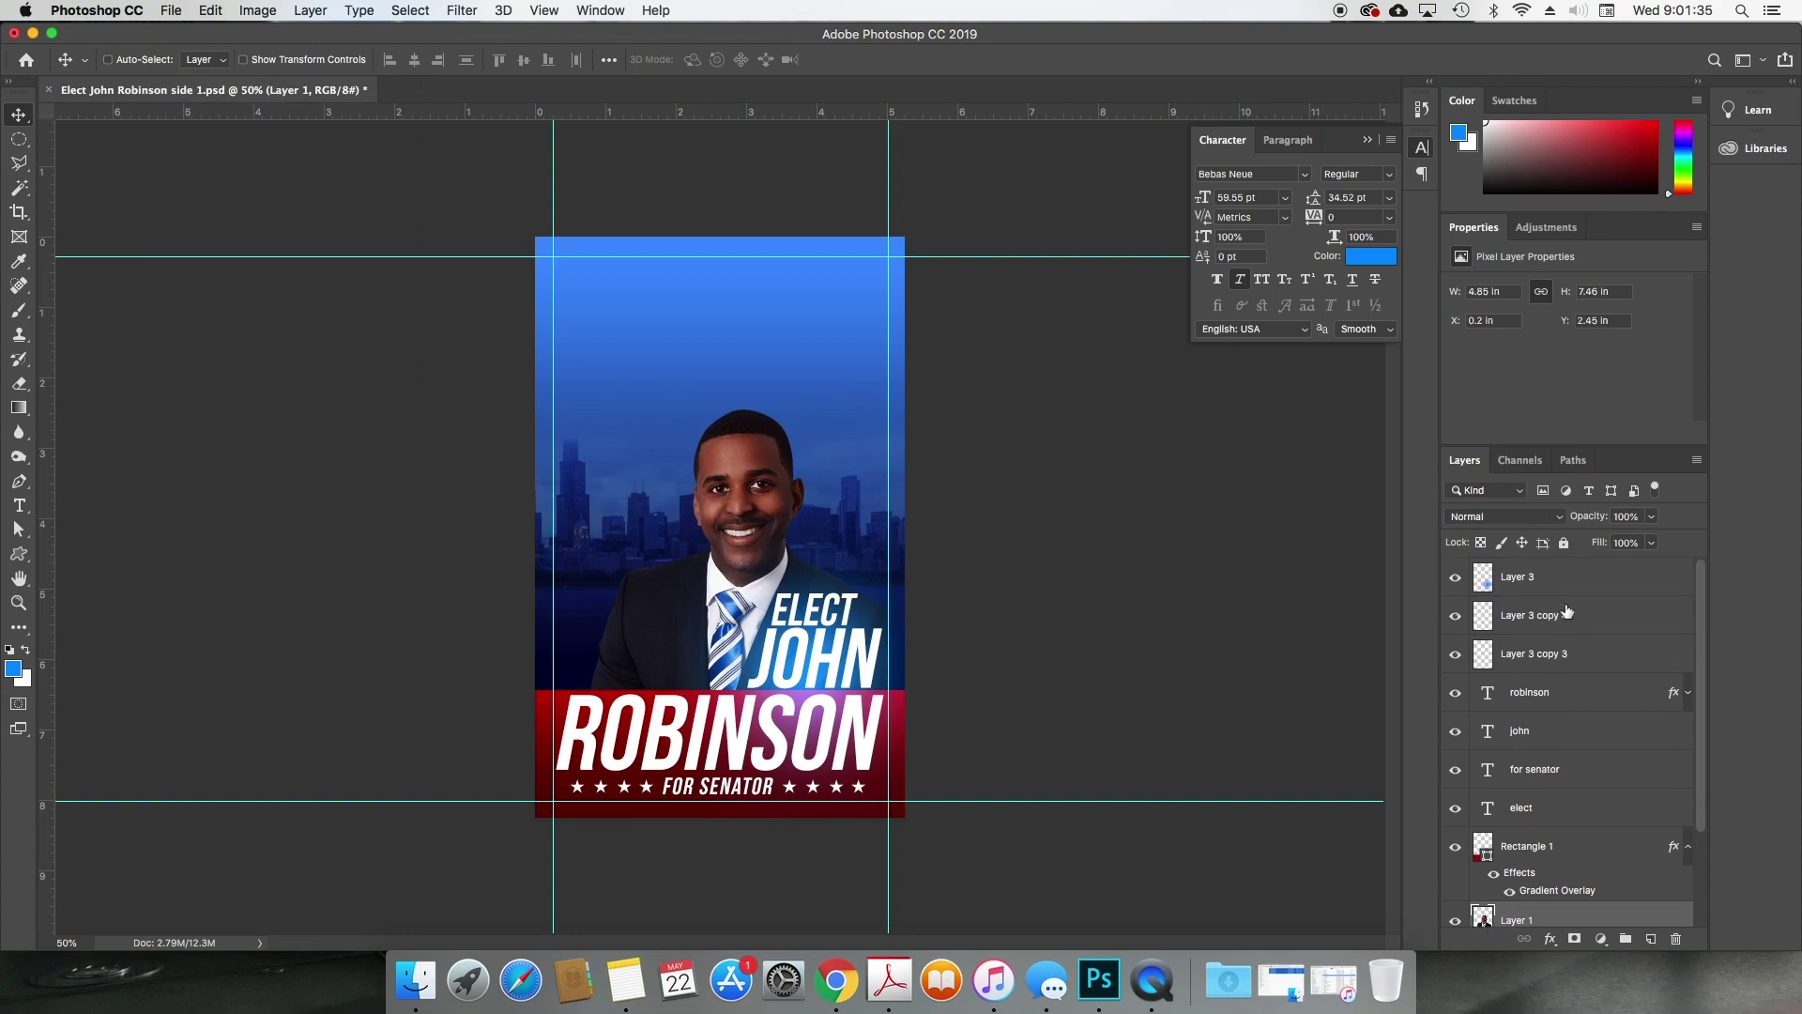
pyautogui.scroll(-5, 1566, 875)
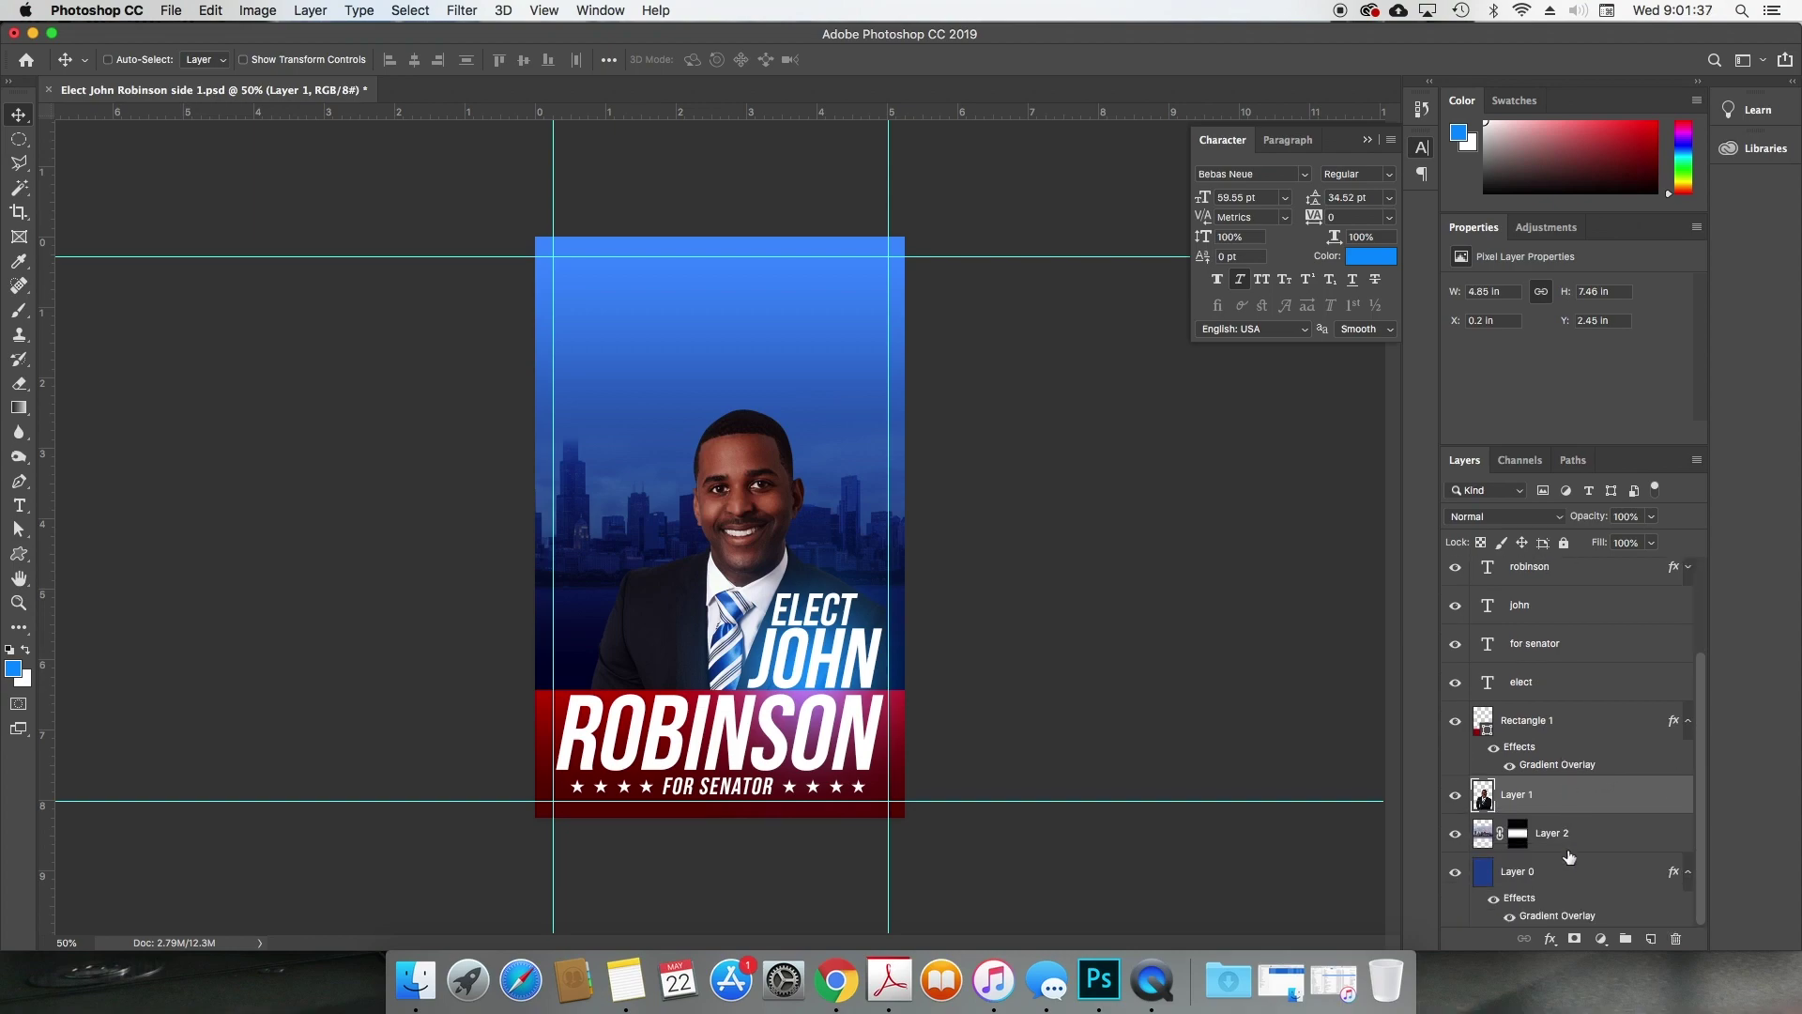
pyautogui.click(1456, 797)
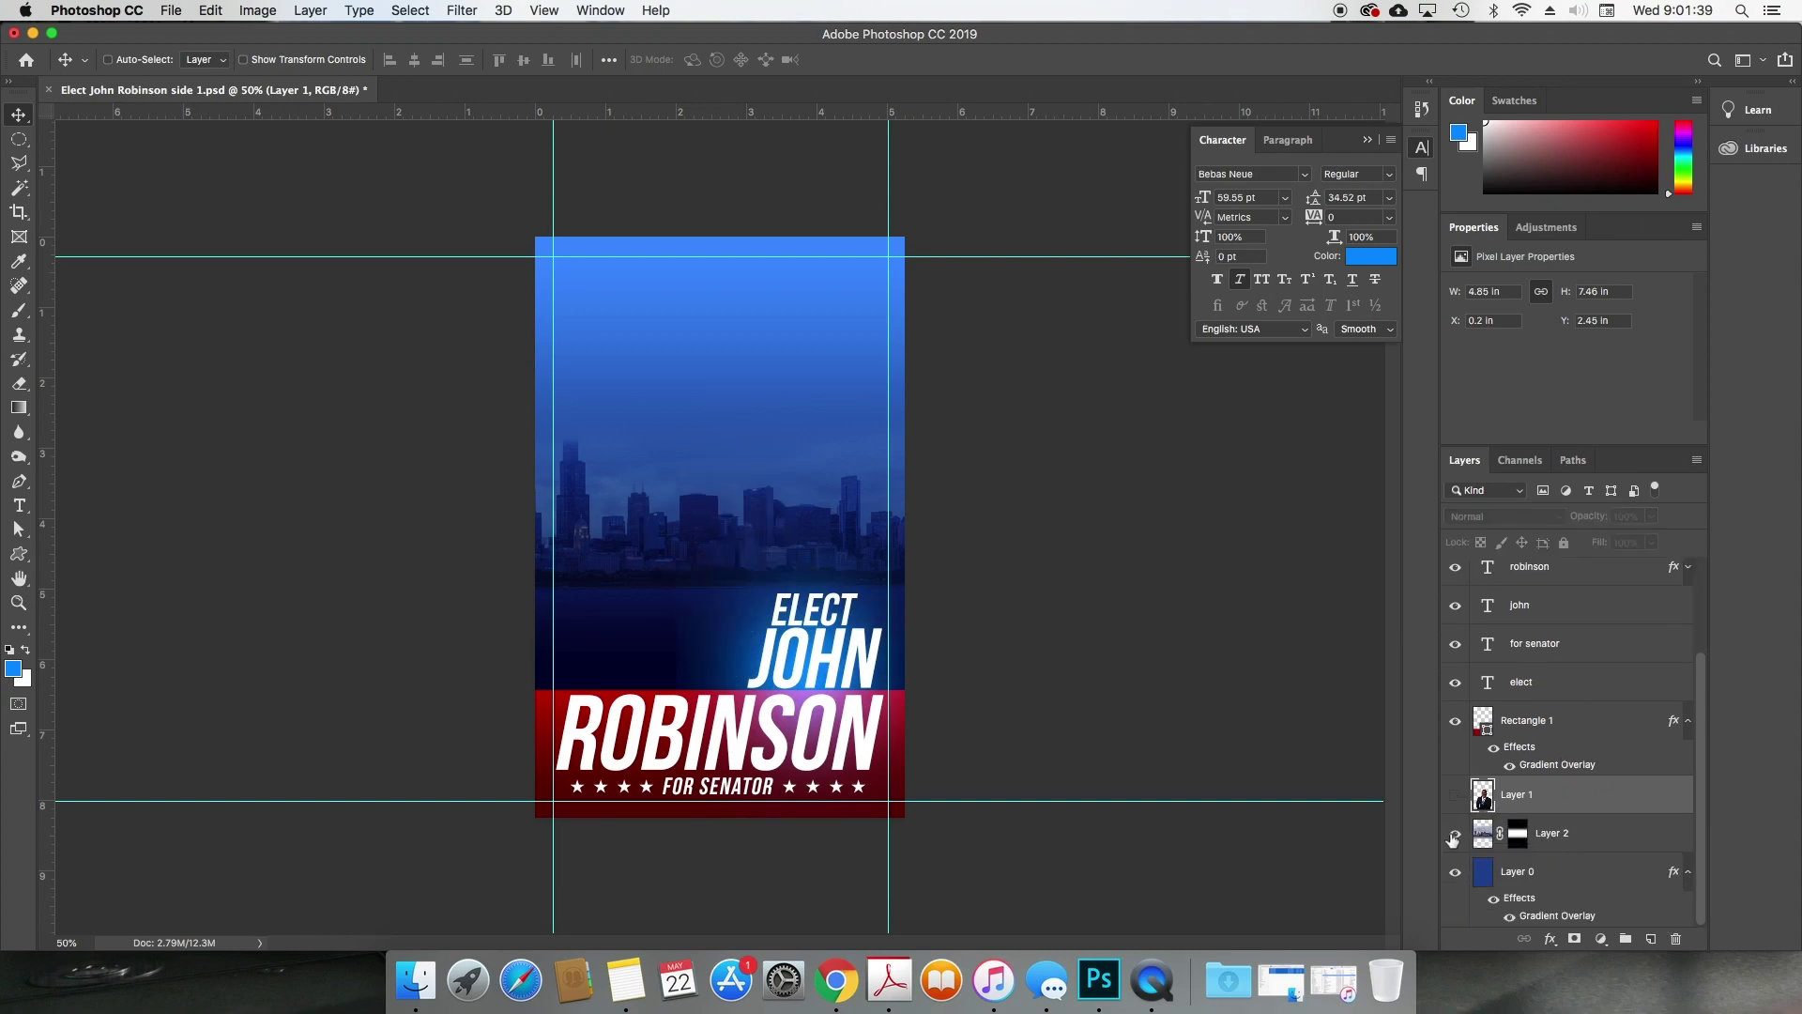
pyautogui.click(1455, 796)
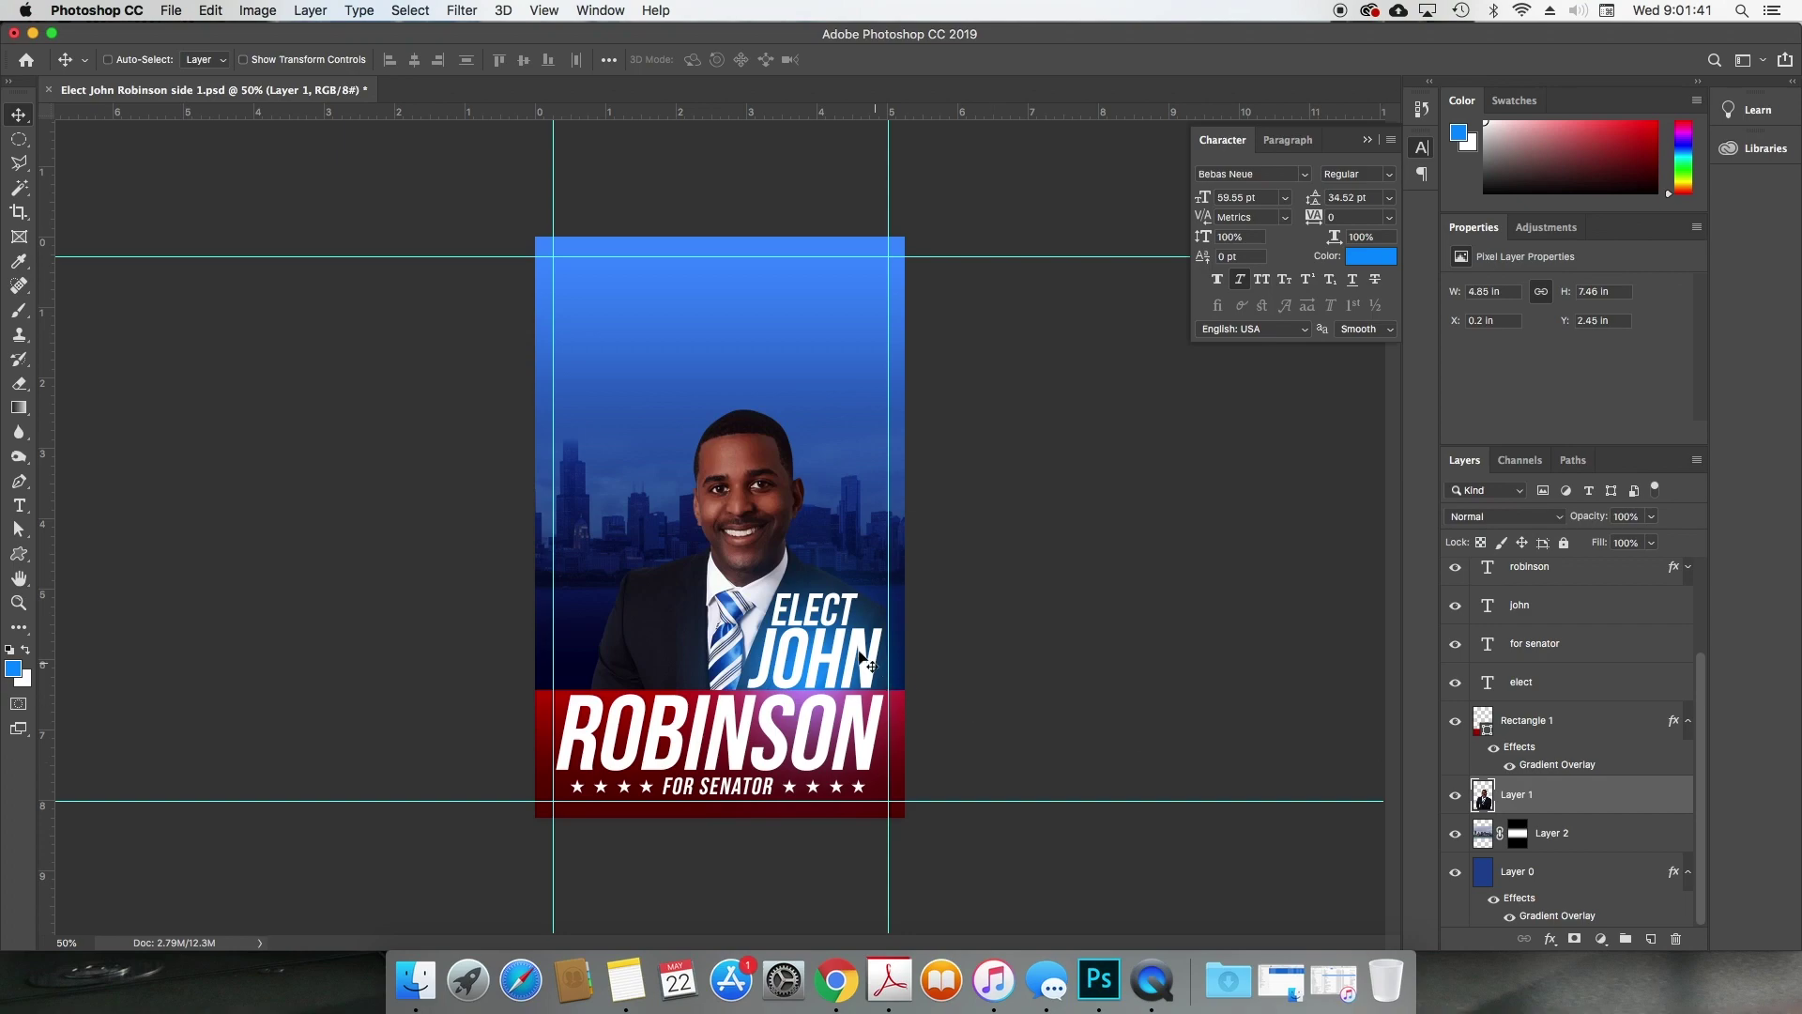
pyautogui.press('super+t')
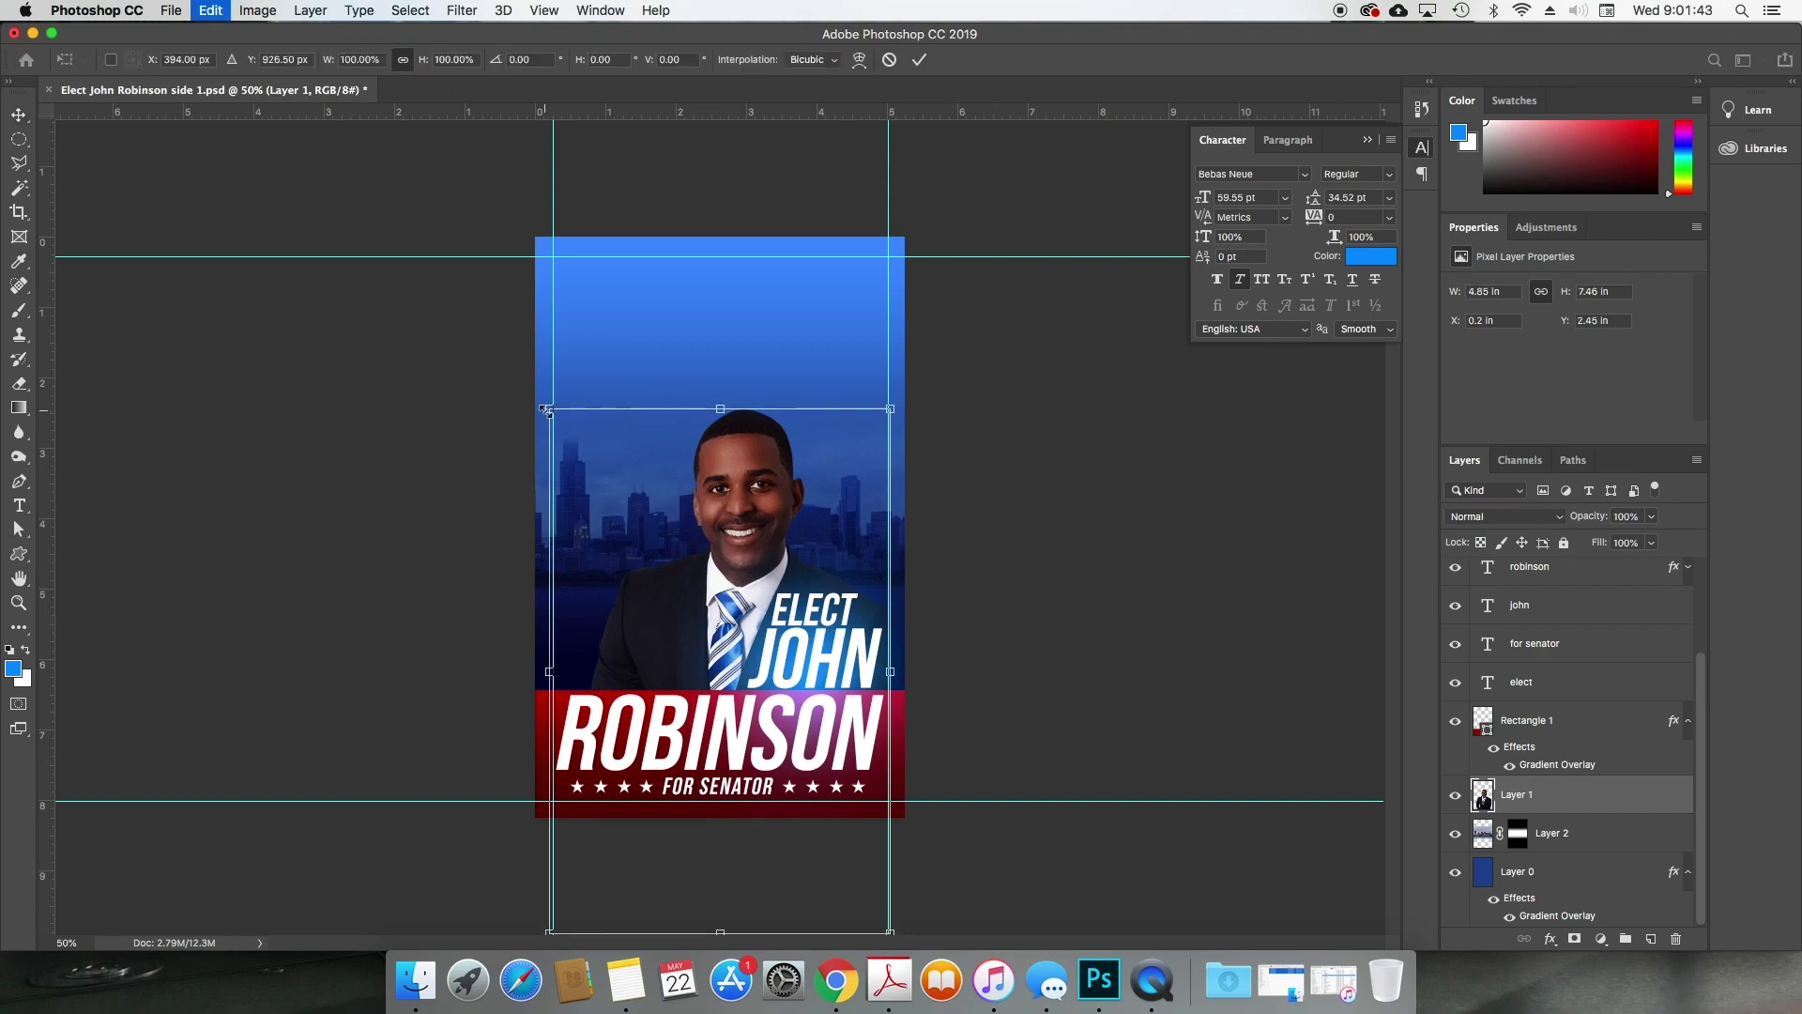
pyautogui.moveTo(544, 404); pyautogui.dragTo(870, 497)
pyautogui.press('Return')
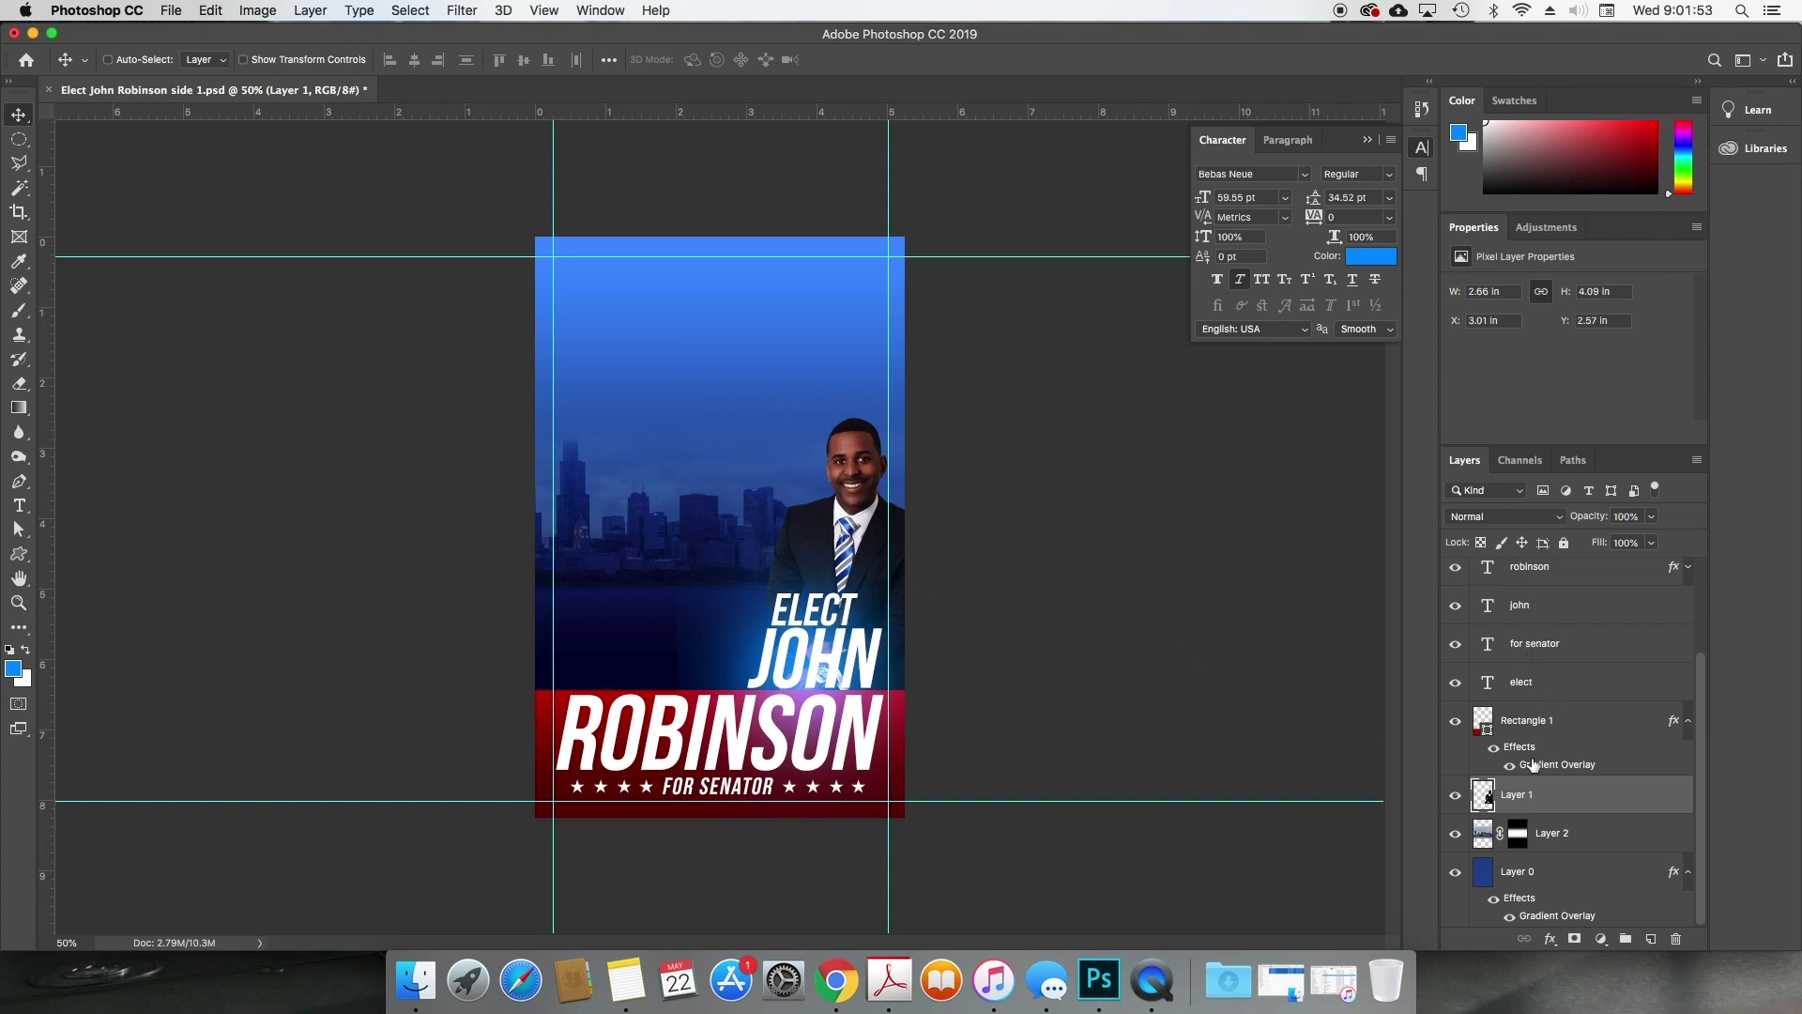
pyautogui.scroll(3, 1533, 764)
# Step: Hide the JOHN glow and add a 'PLACE TEXT HERE REGARDING' text box sized 23.55 pt
pyautogui.click(1456, 577)
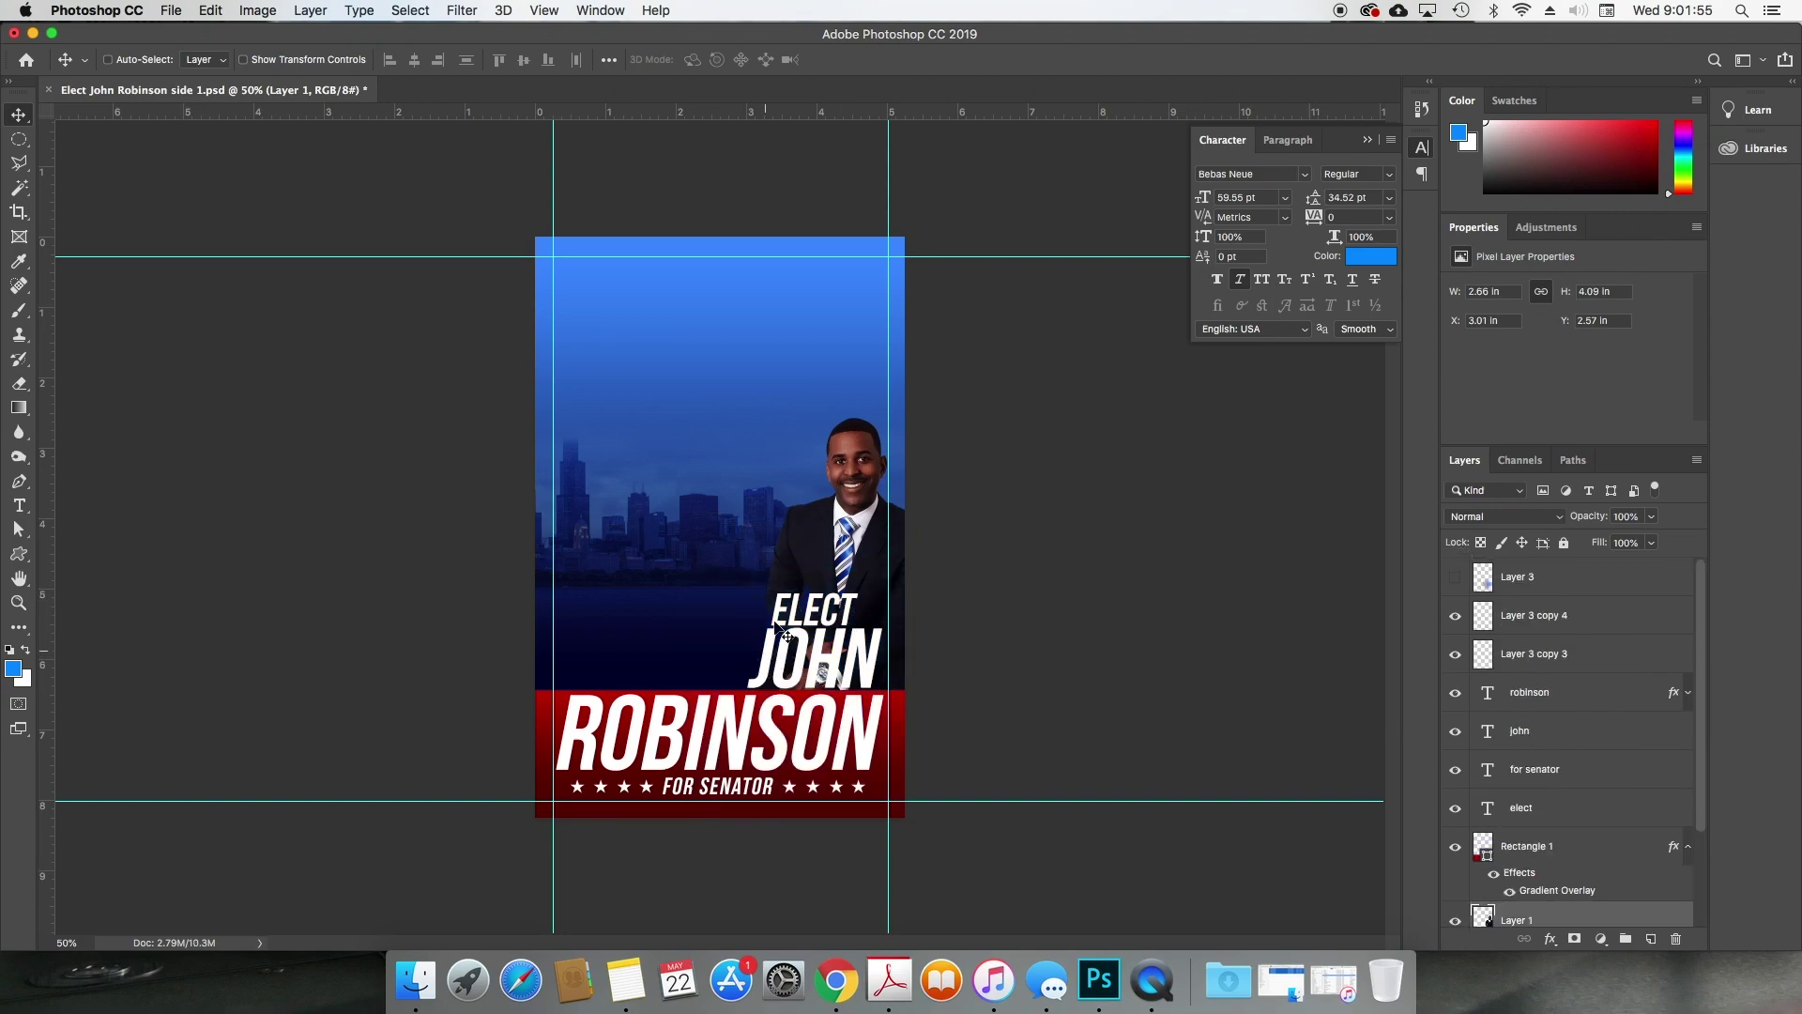
pyautogui.press('t')
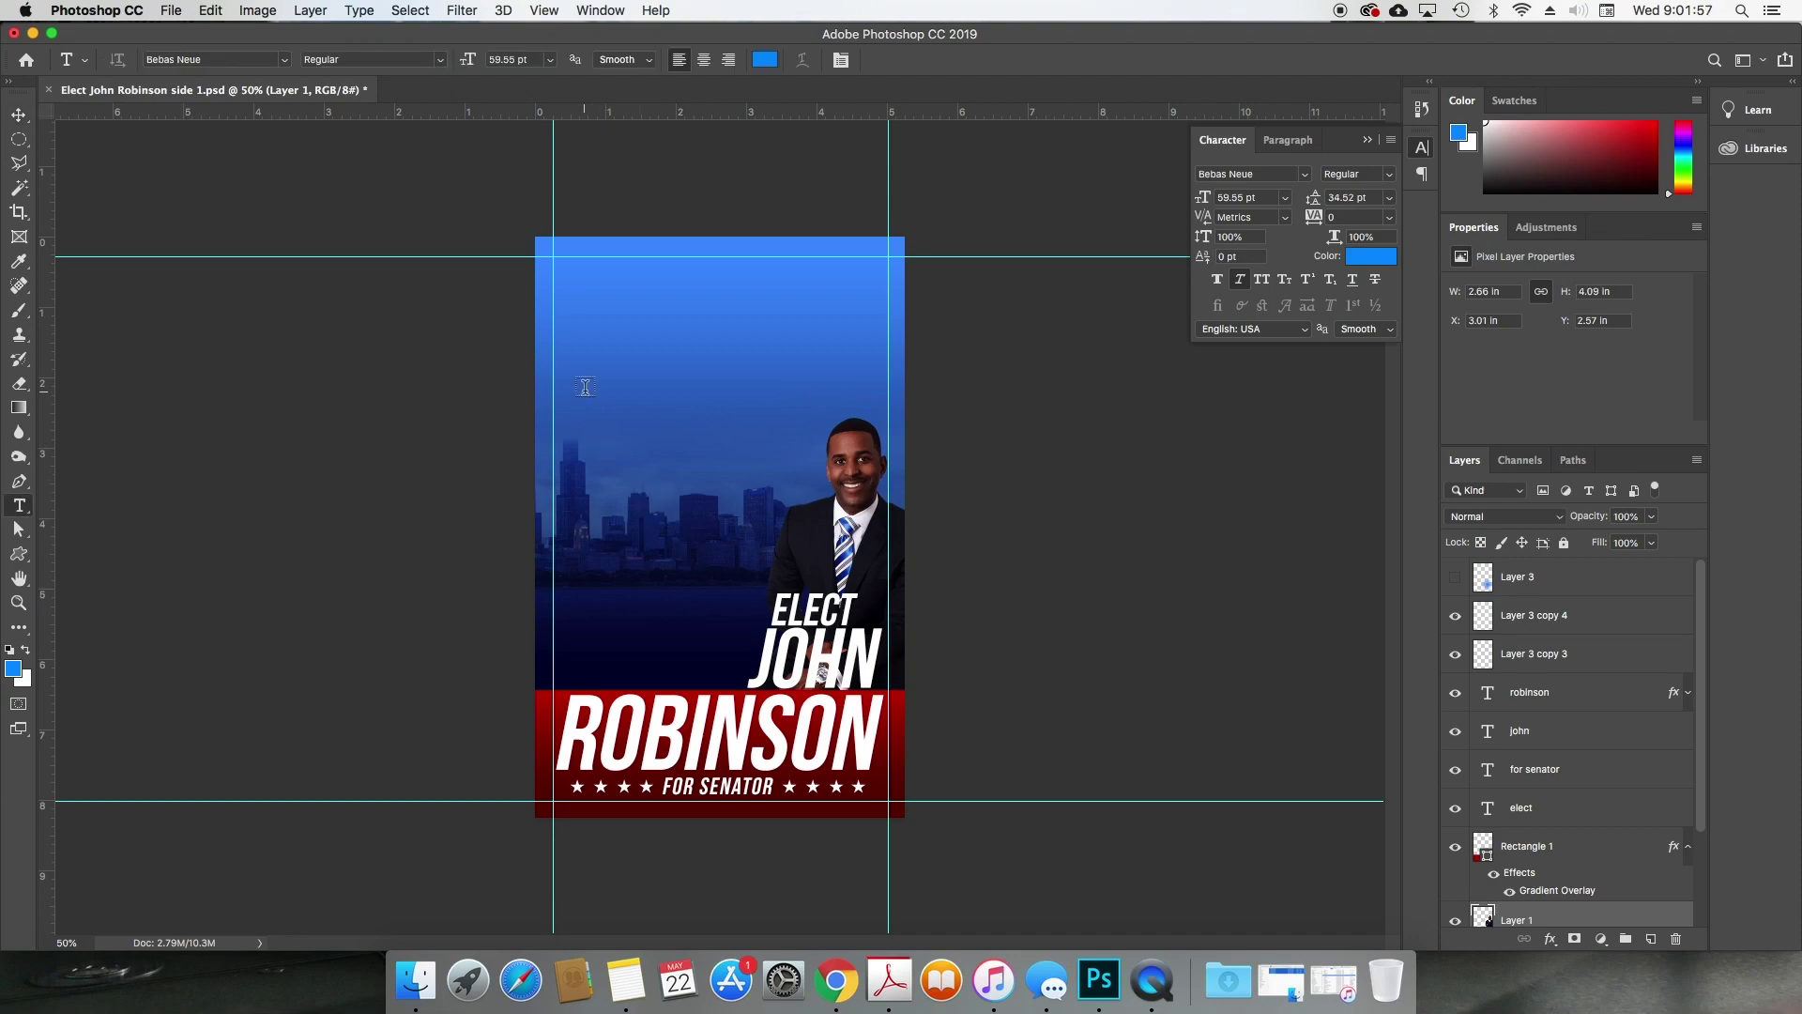
pyautogui.moveTo(570, 395); pyautogui.dragTo(742, 679)
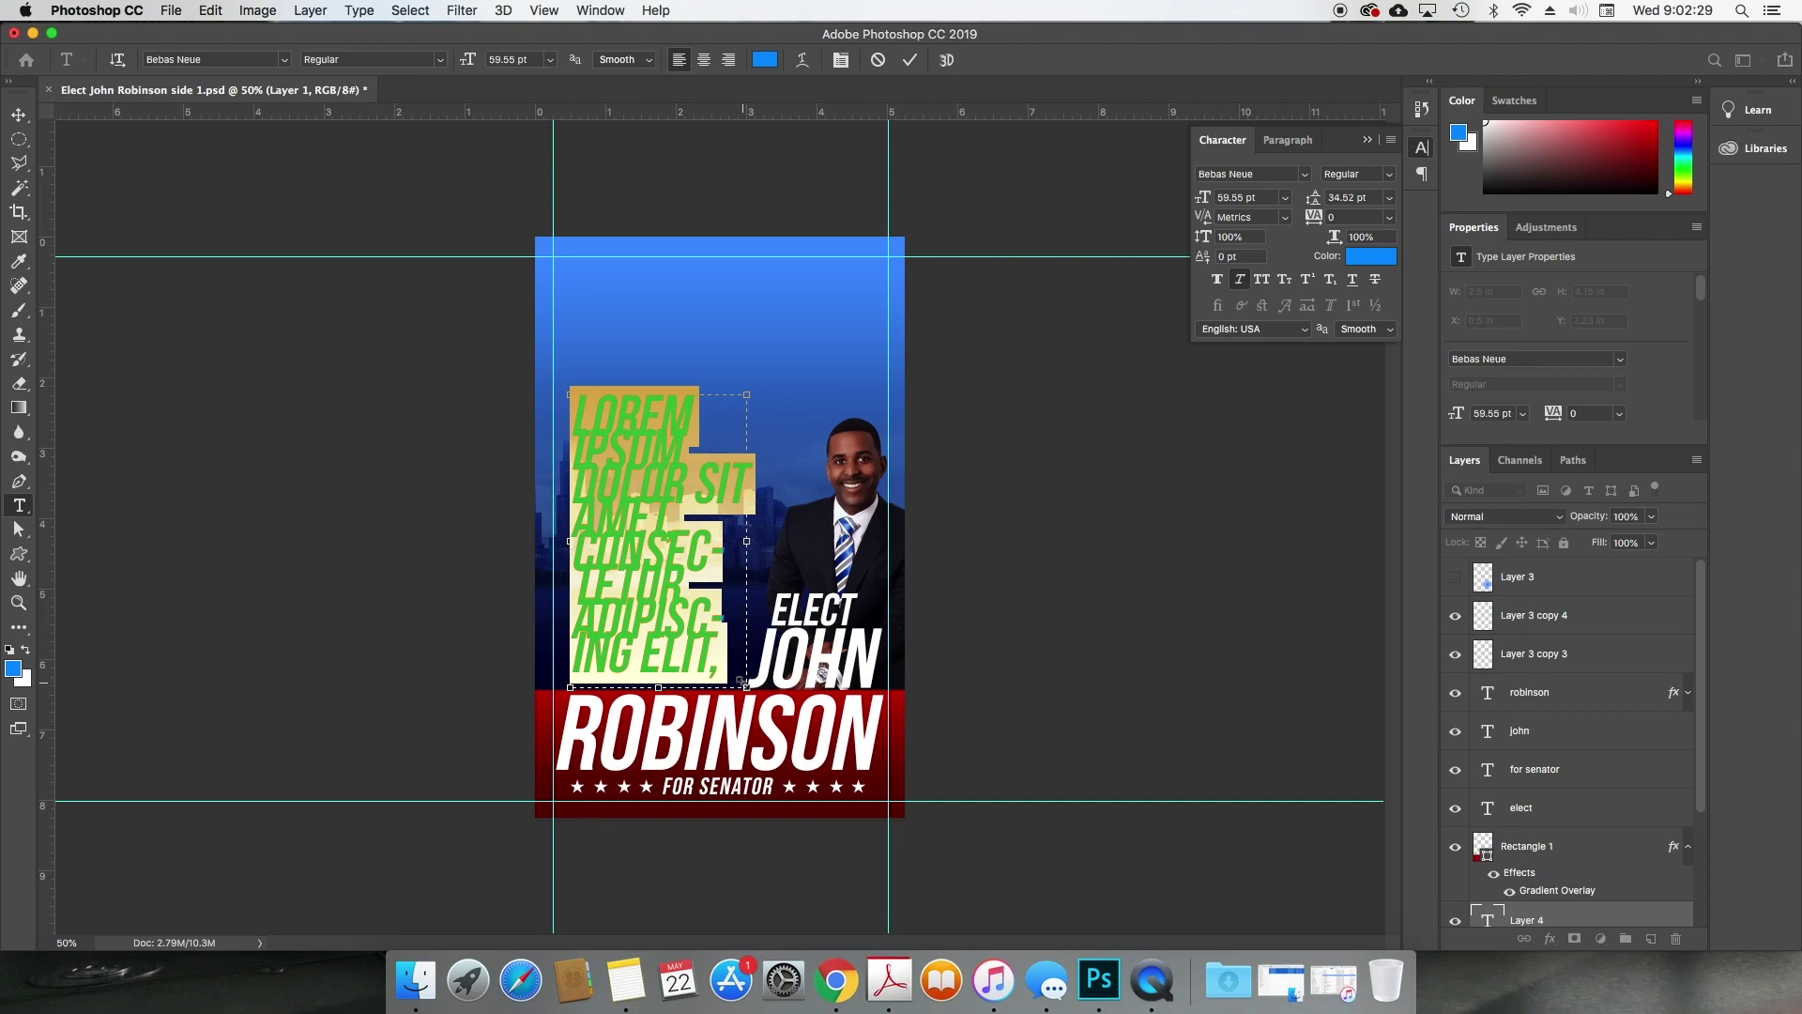
pyautogui.write('PLACE')
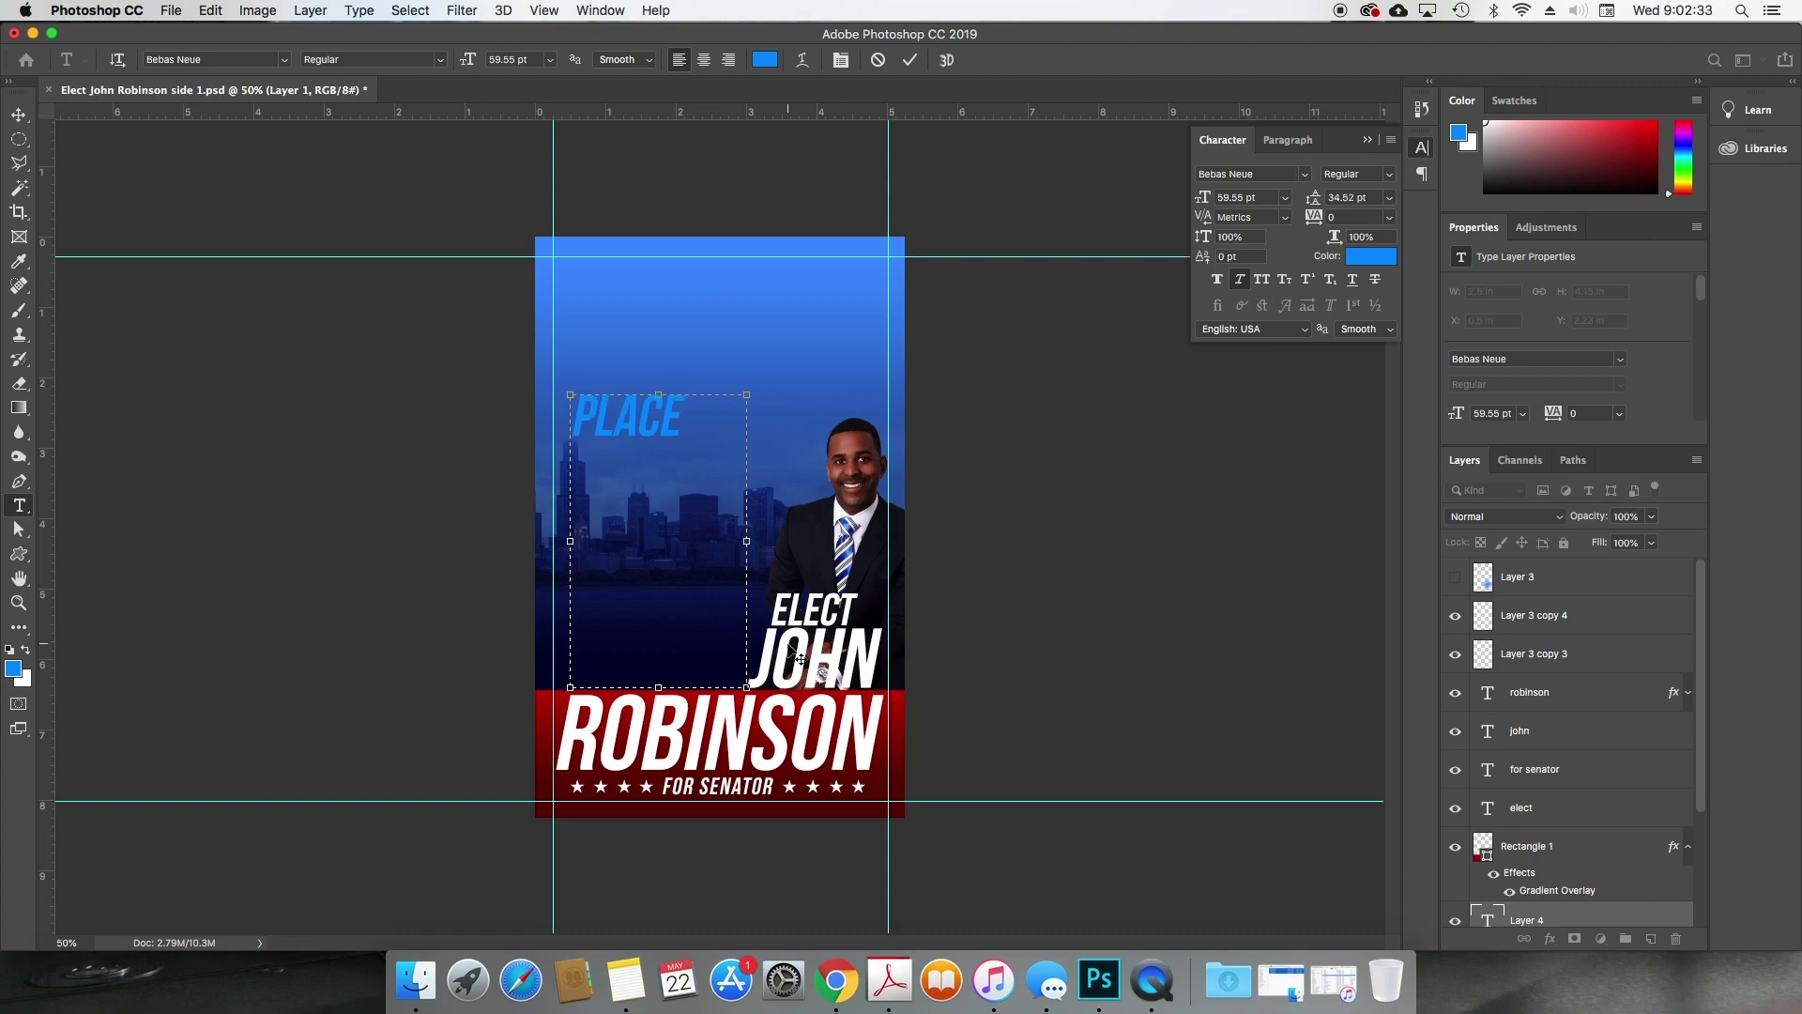
pyautogui.write(' TEXT HERE REGARD')
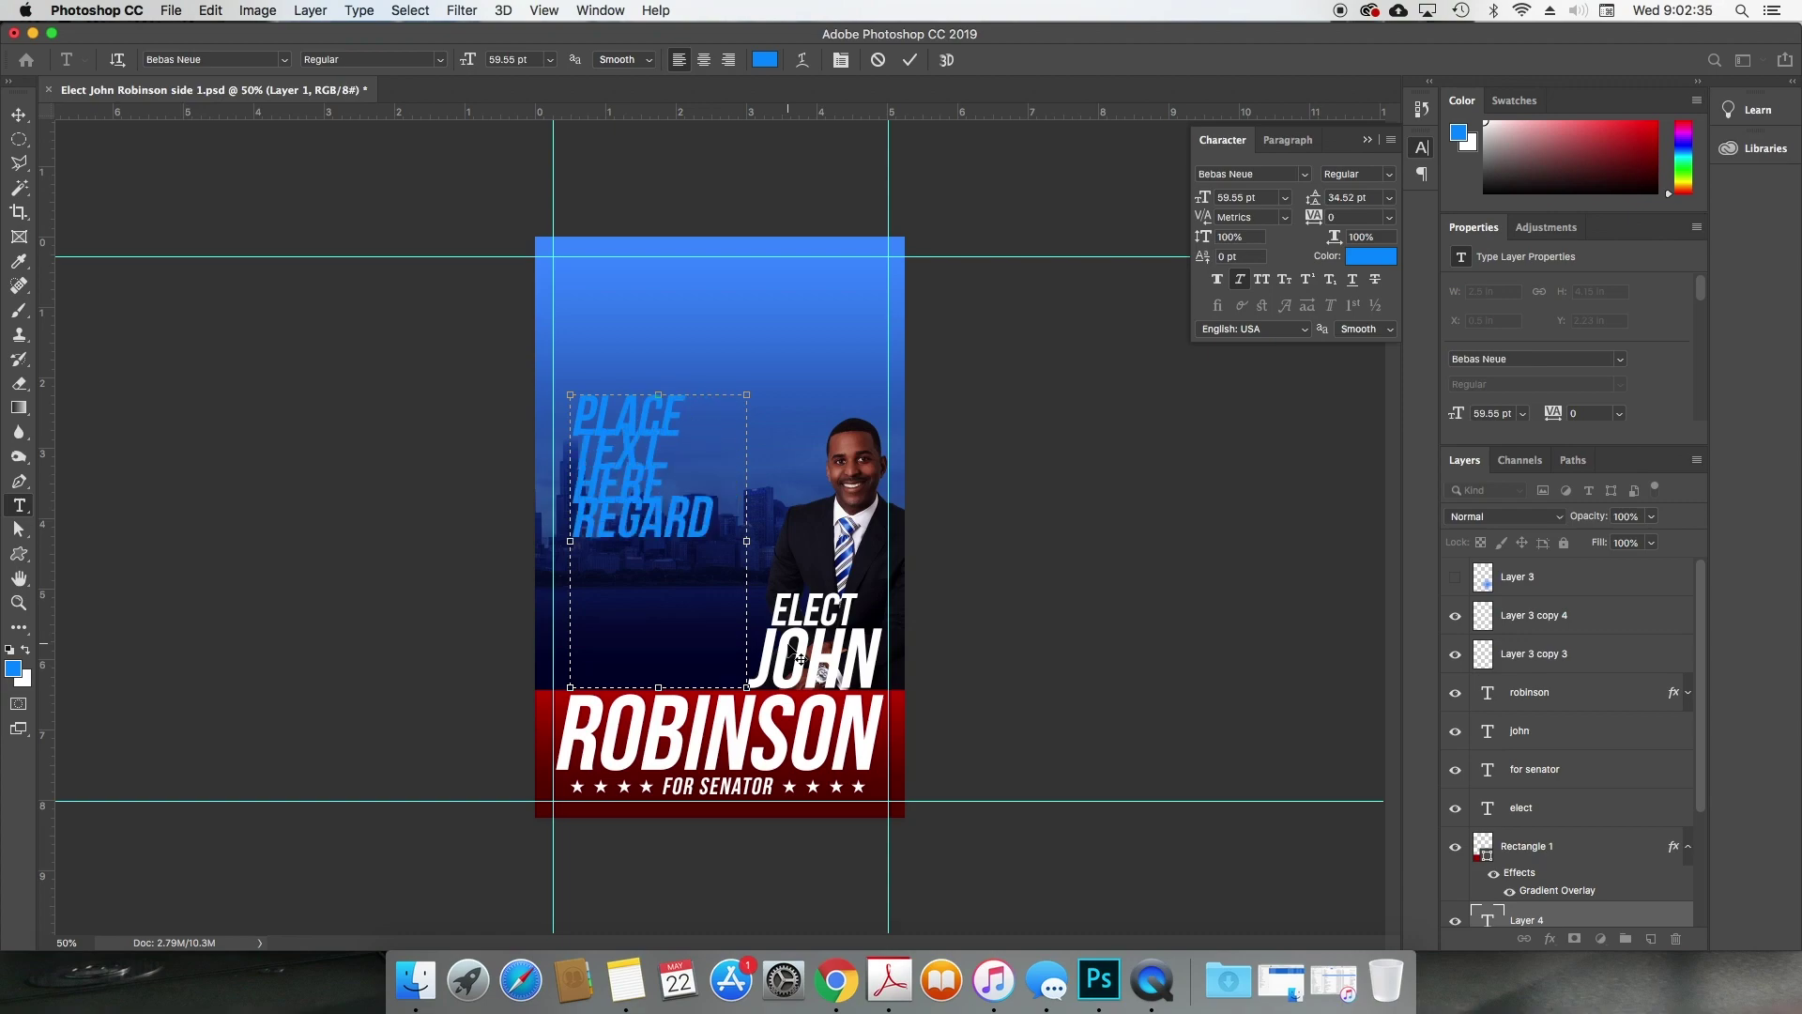
pyautogui.write('ING')
pyautogui.press('super+a')
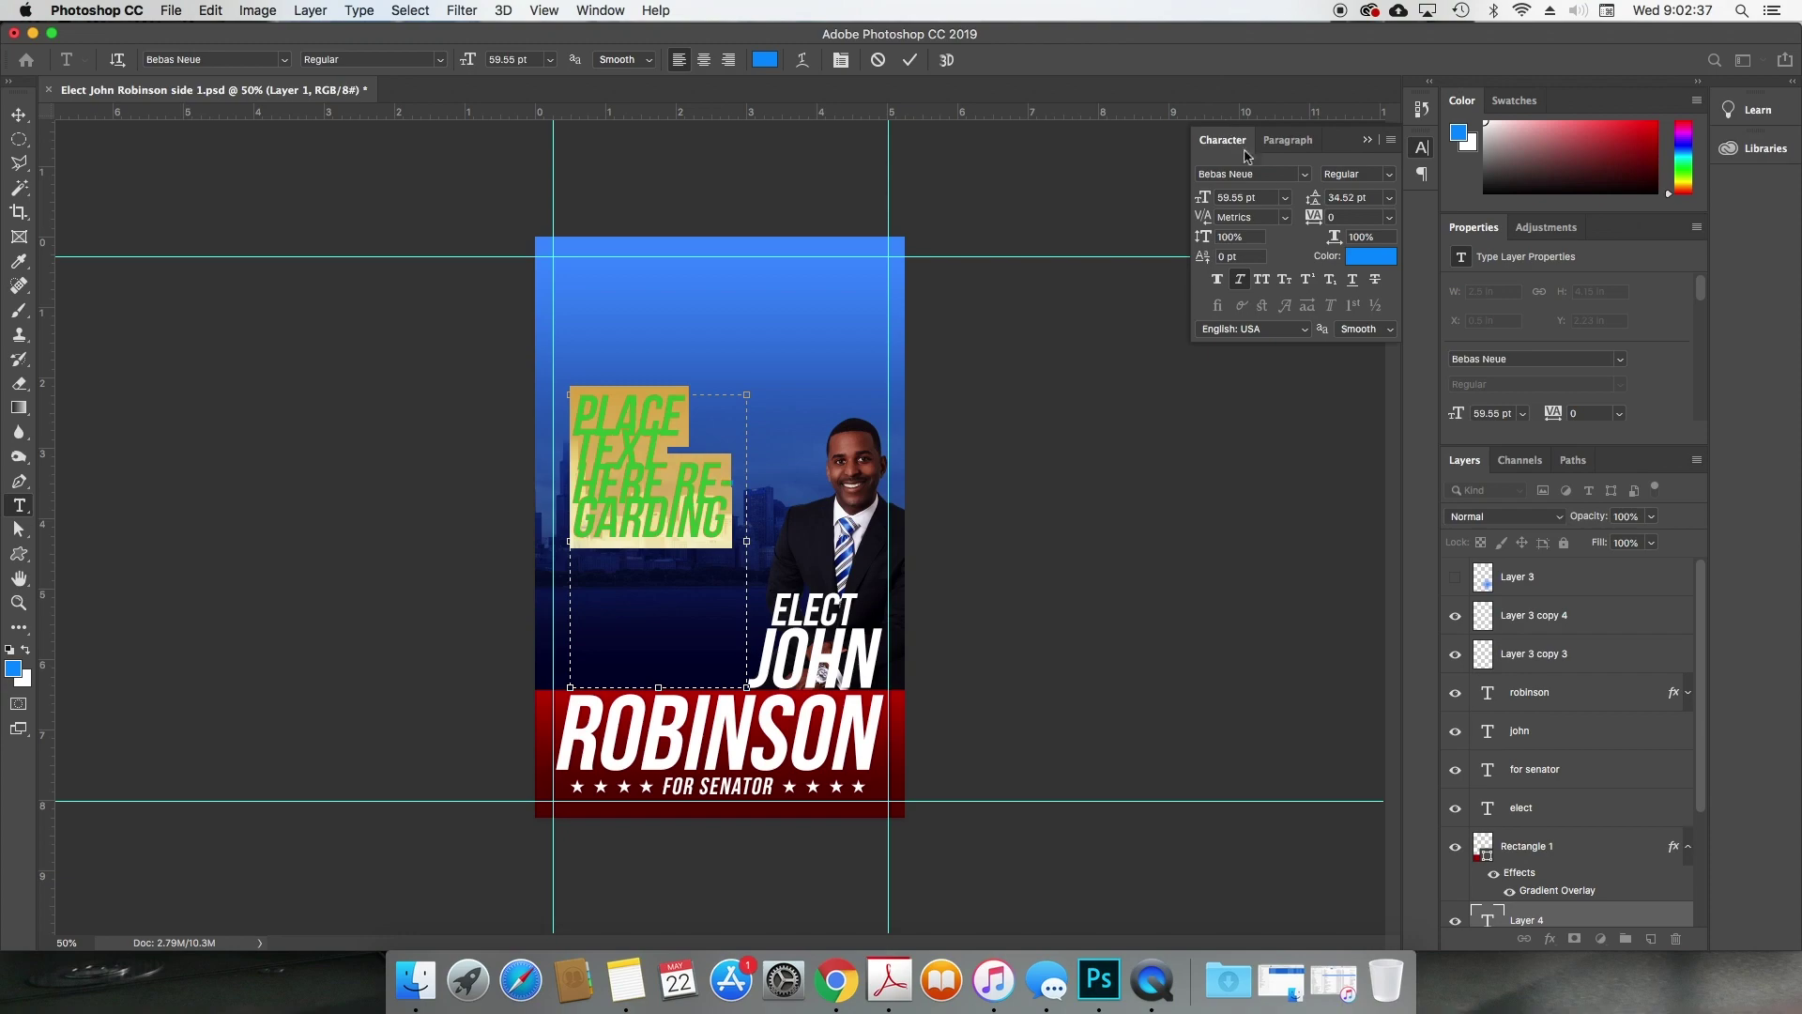
pyautogui.moveTo(1207, 199); pyautogui.dragTo(1171, 204)
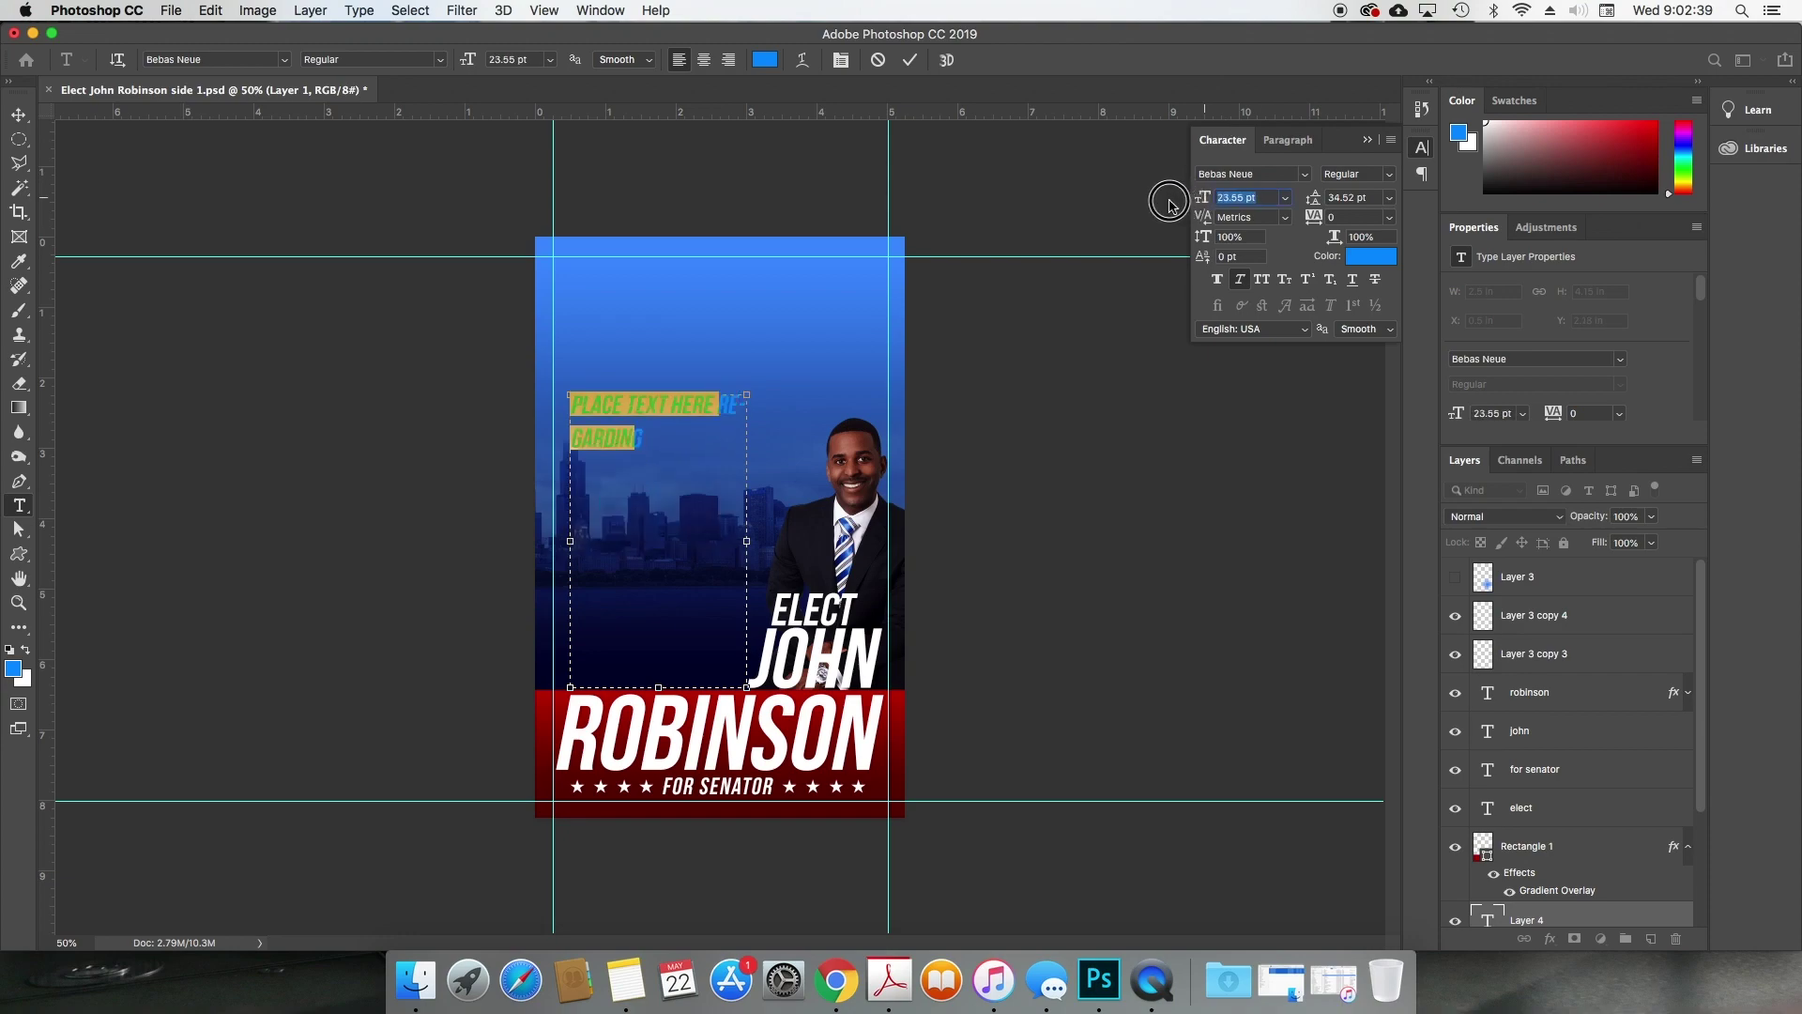
# Step: Make the placeholder white, add POLITICAL PLATFORM, and set 14.55 pt size with 15.52 pt leading
pyautogui.click(1371, 255)
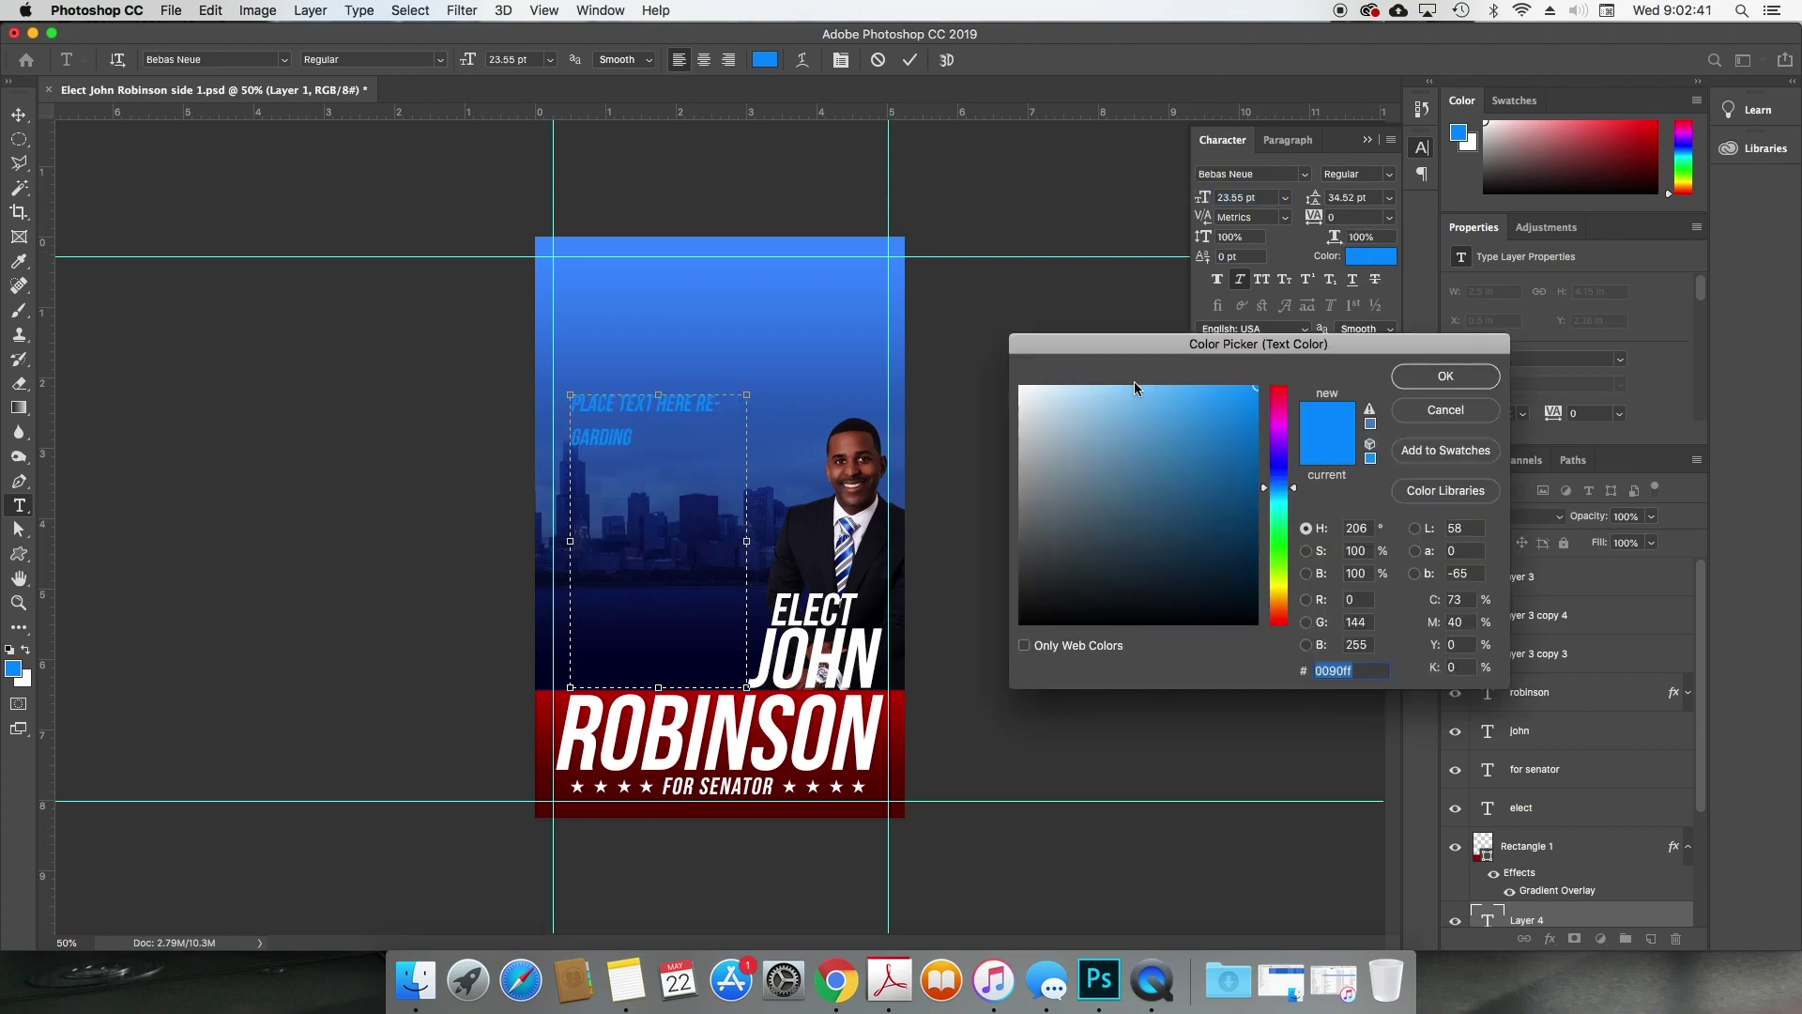
pyautogui.click(1039, 381)
pyautogui.click(1446, 376)
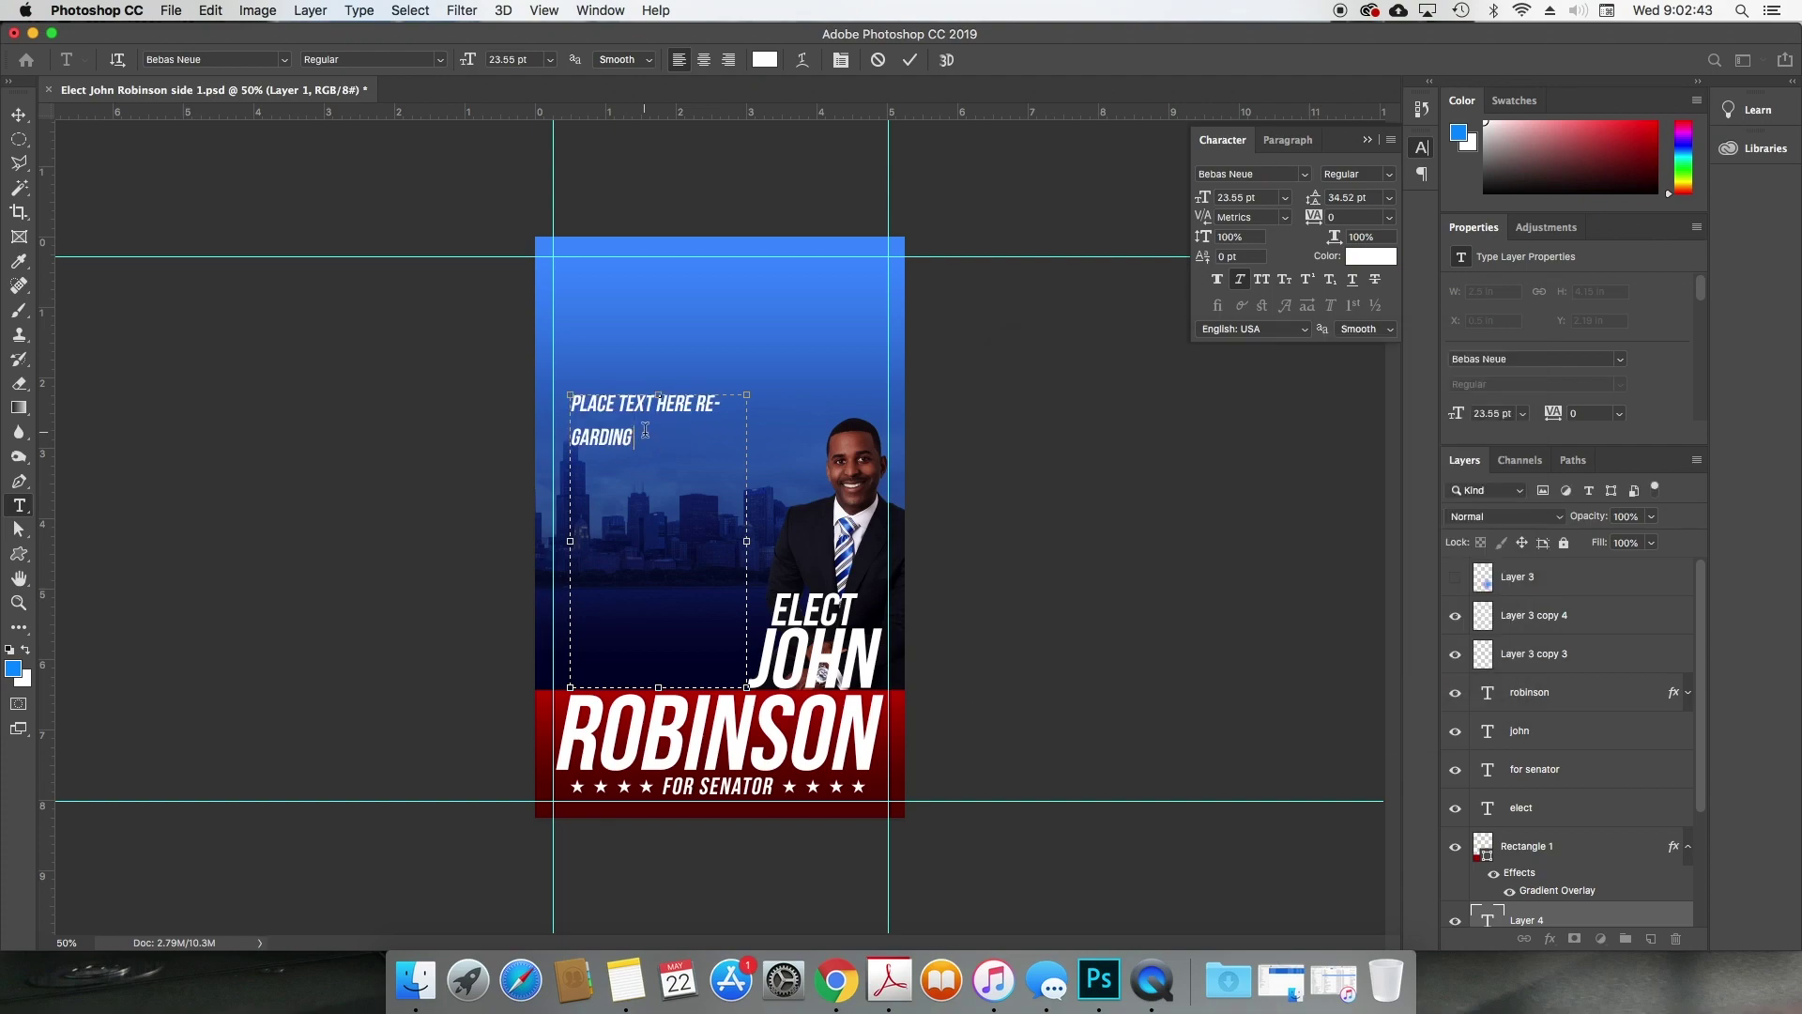
pyautogui.write('POLITICAL PLATF')
pyautogui.write('ORM')
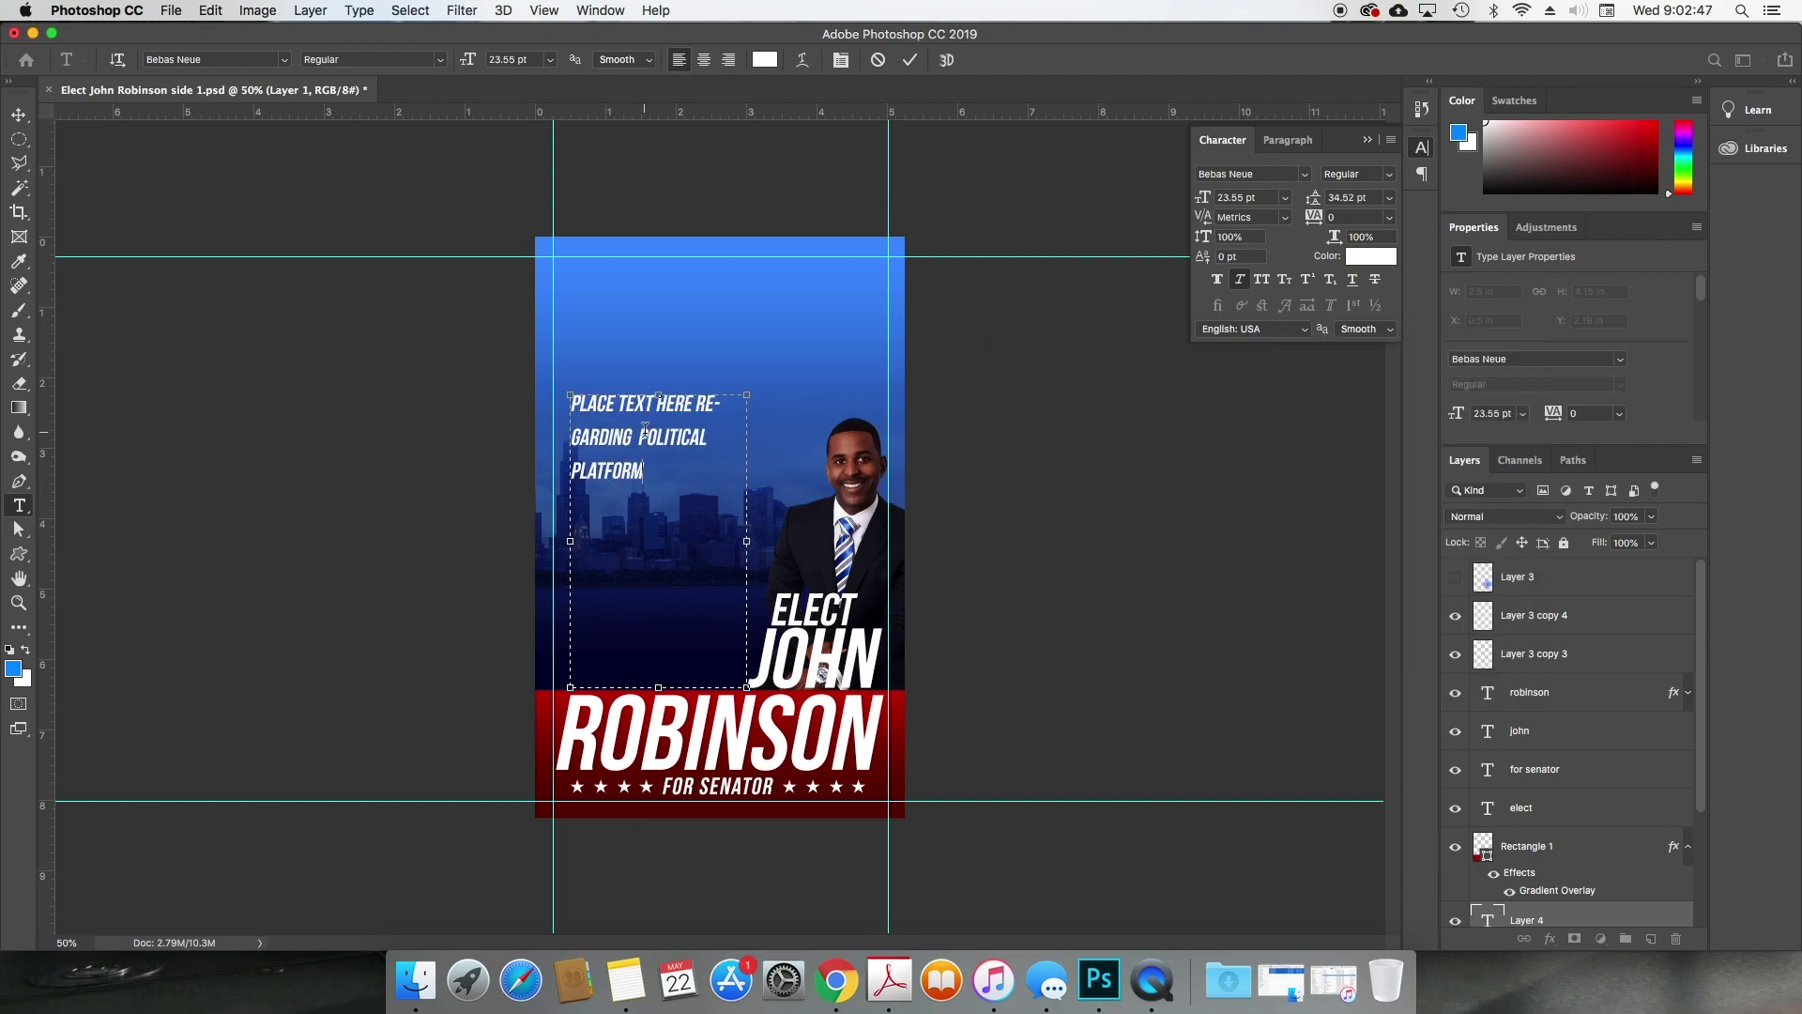
pyautogui.press('BackSpace')
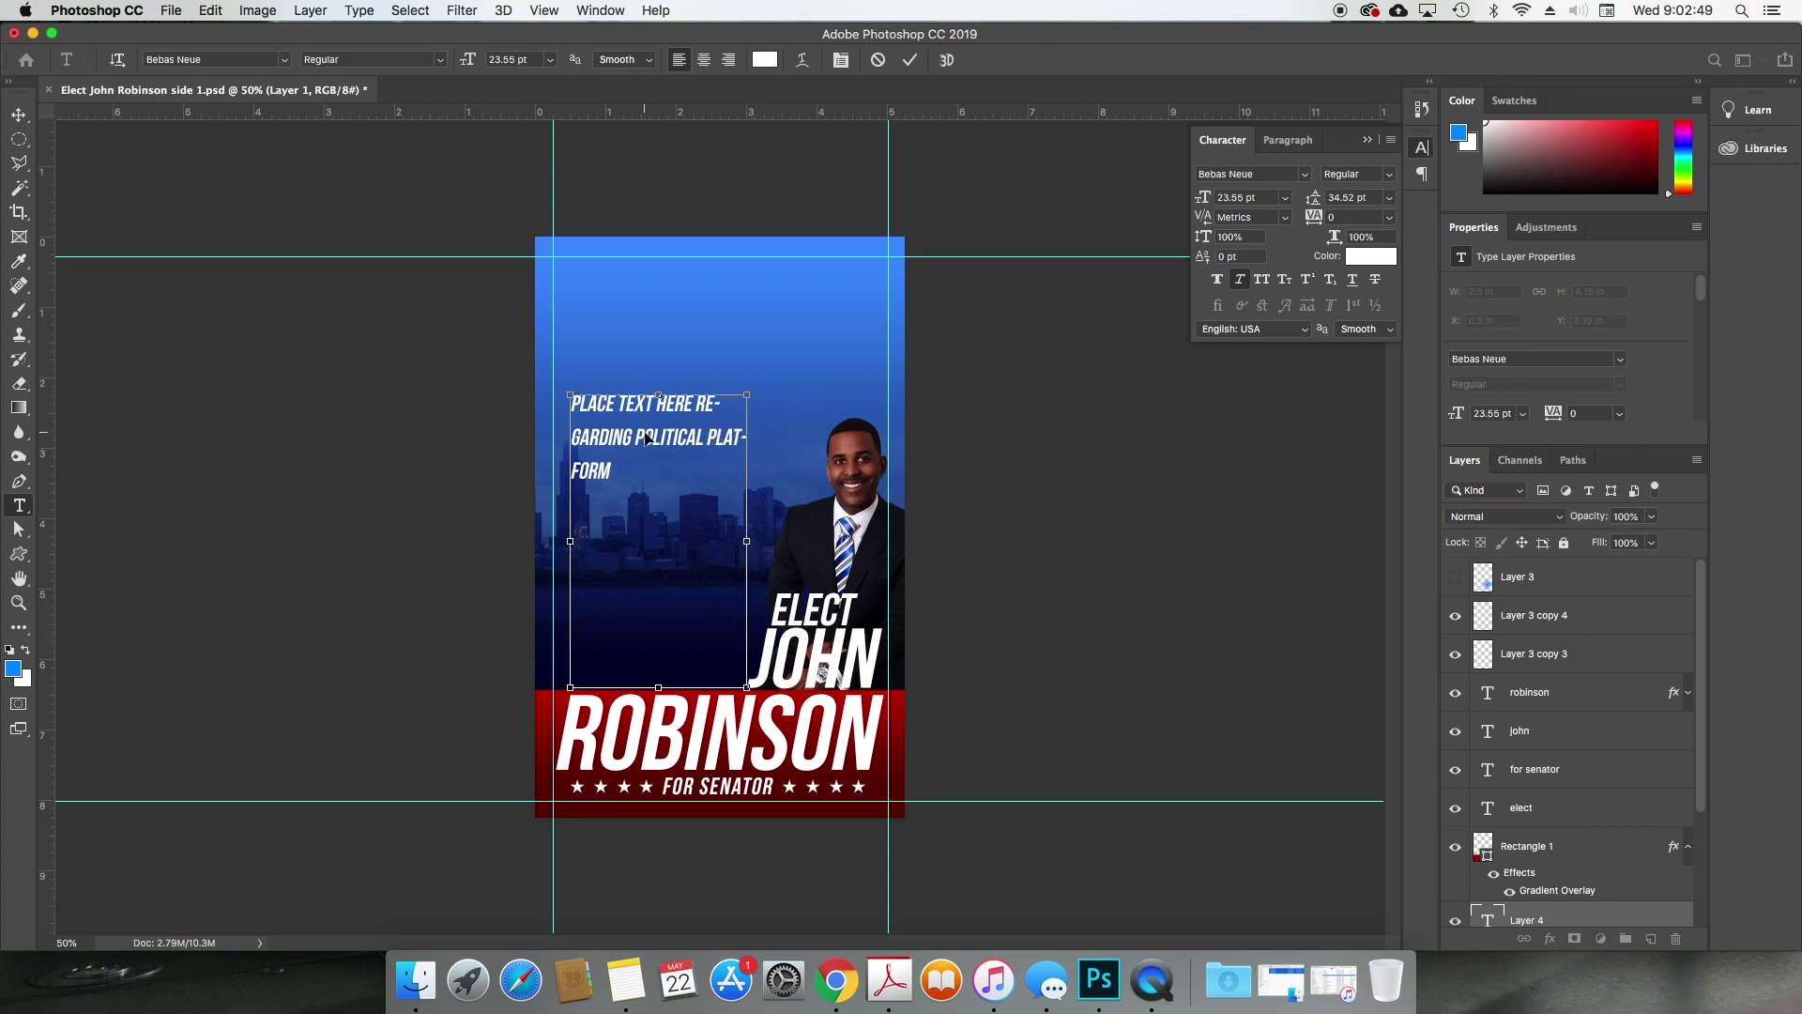
pyautogui.press('super+a')
pyautogui.moveTo(1203, 198); pyautogui.dragTo(1204, 204)
pyautogui.click(1223, 198)
pyautogui.press('Down')
pyautogui.press('Down')
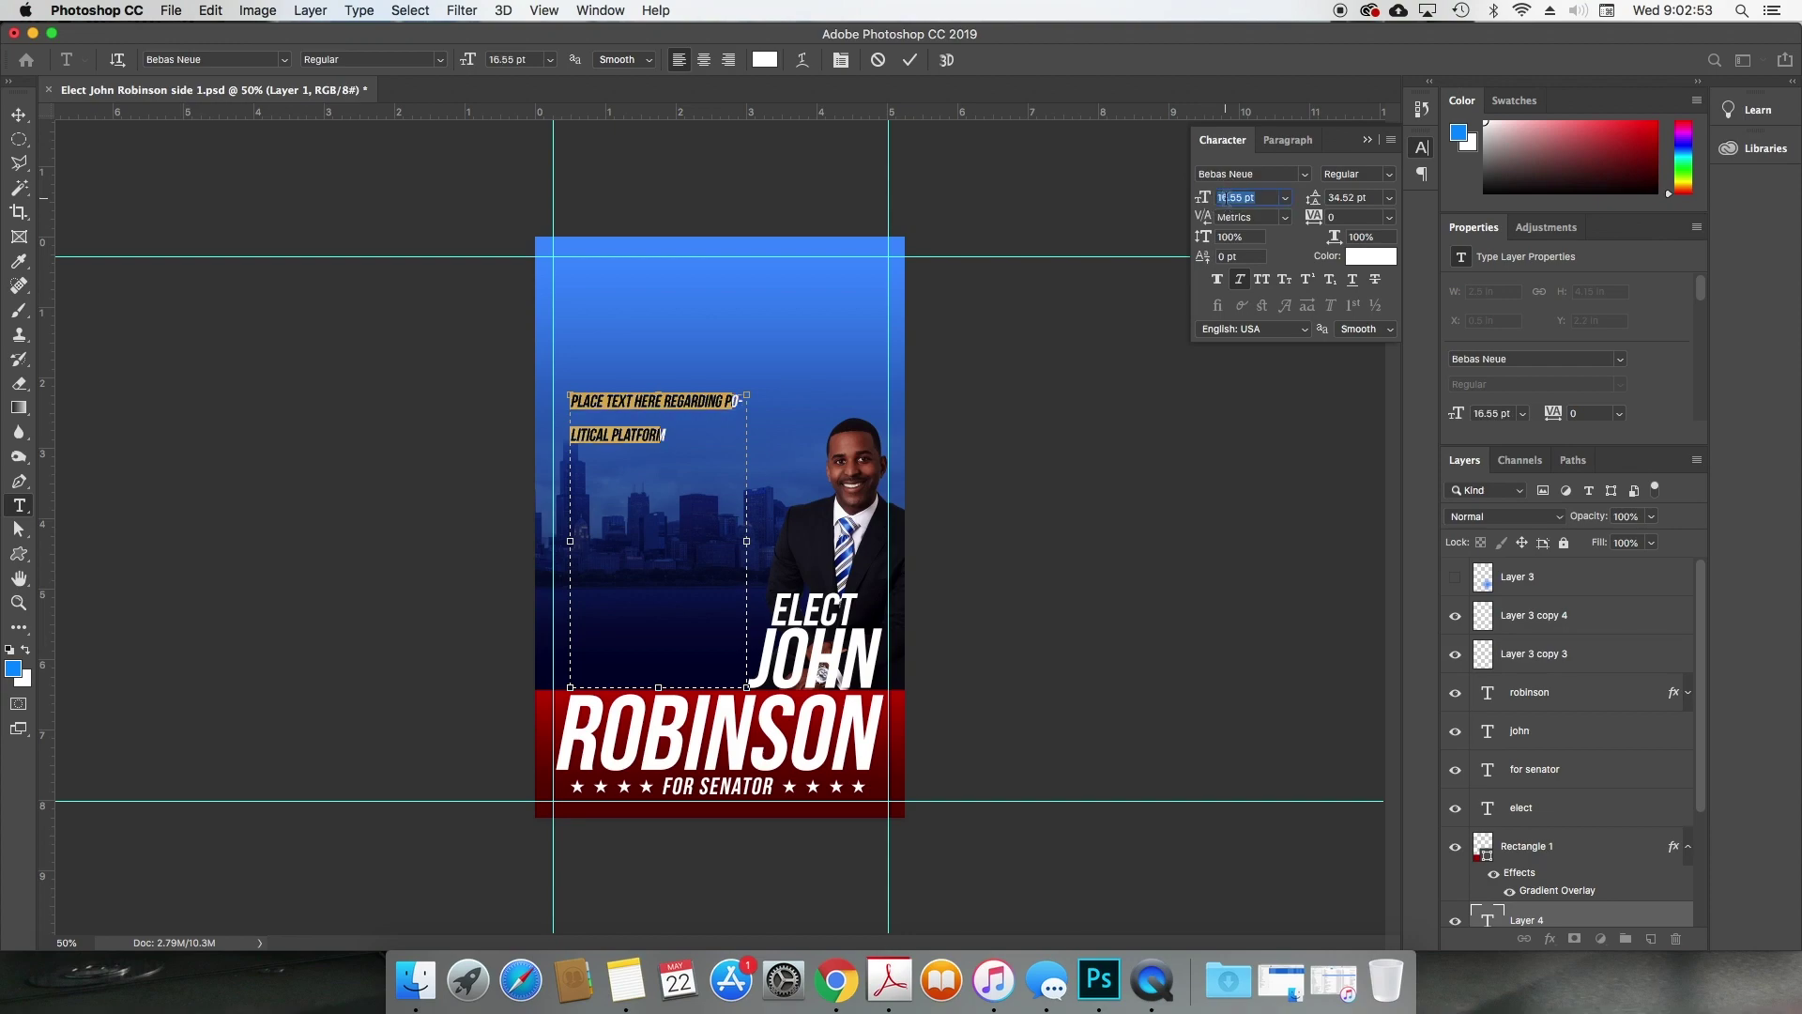
pyautogui.press('Down')
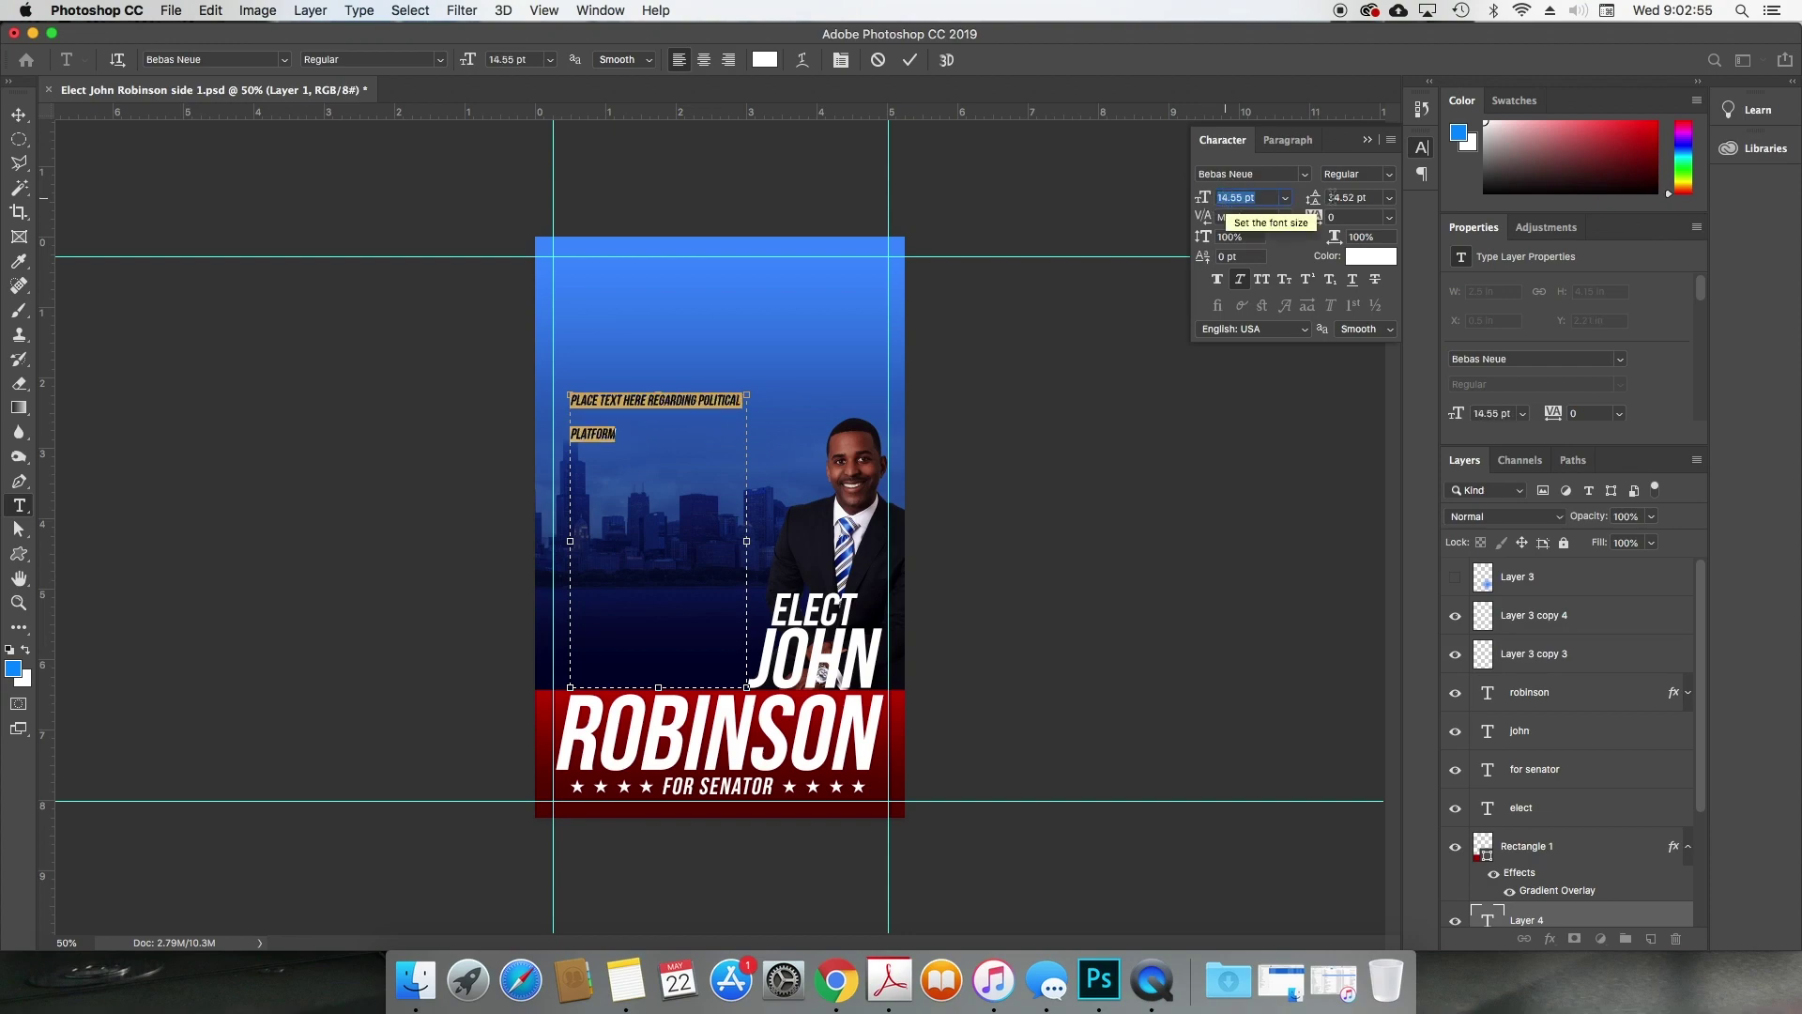
pyautogui.click(1315, 198)
pyautogui.moveTo(1316, 199); pyautogui.dragTo(1302, 198)
pyautogui.hotkey('shift', 'Tab')
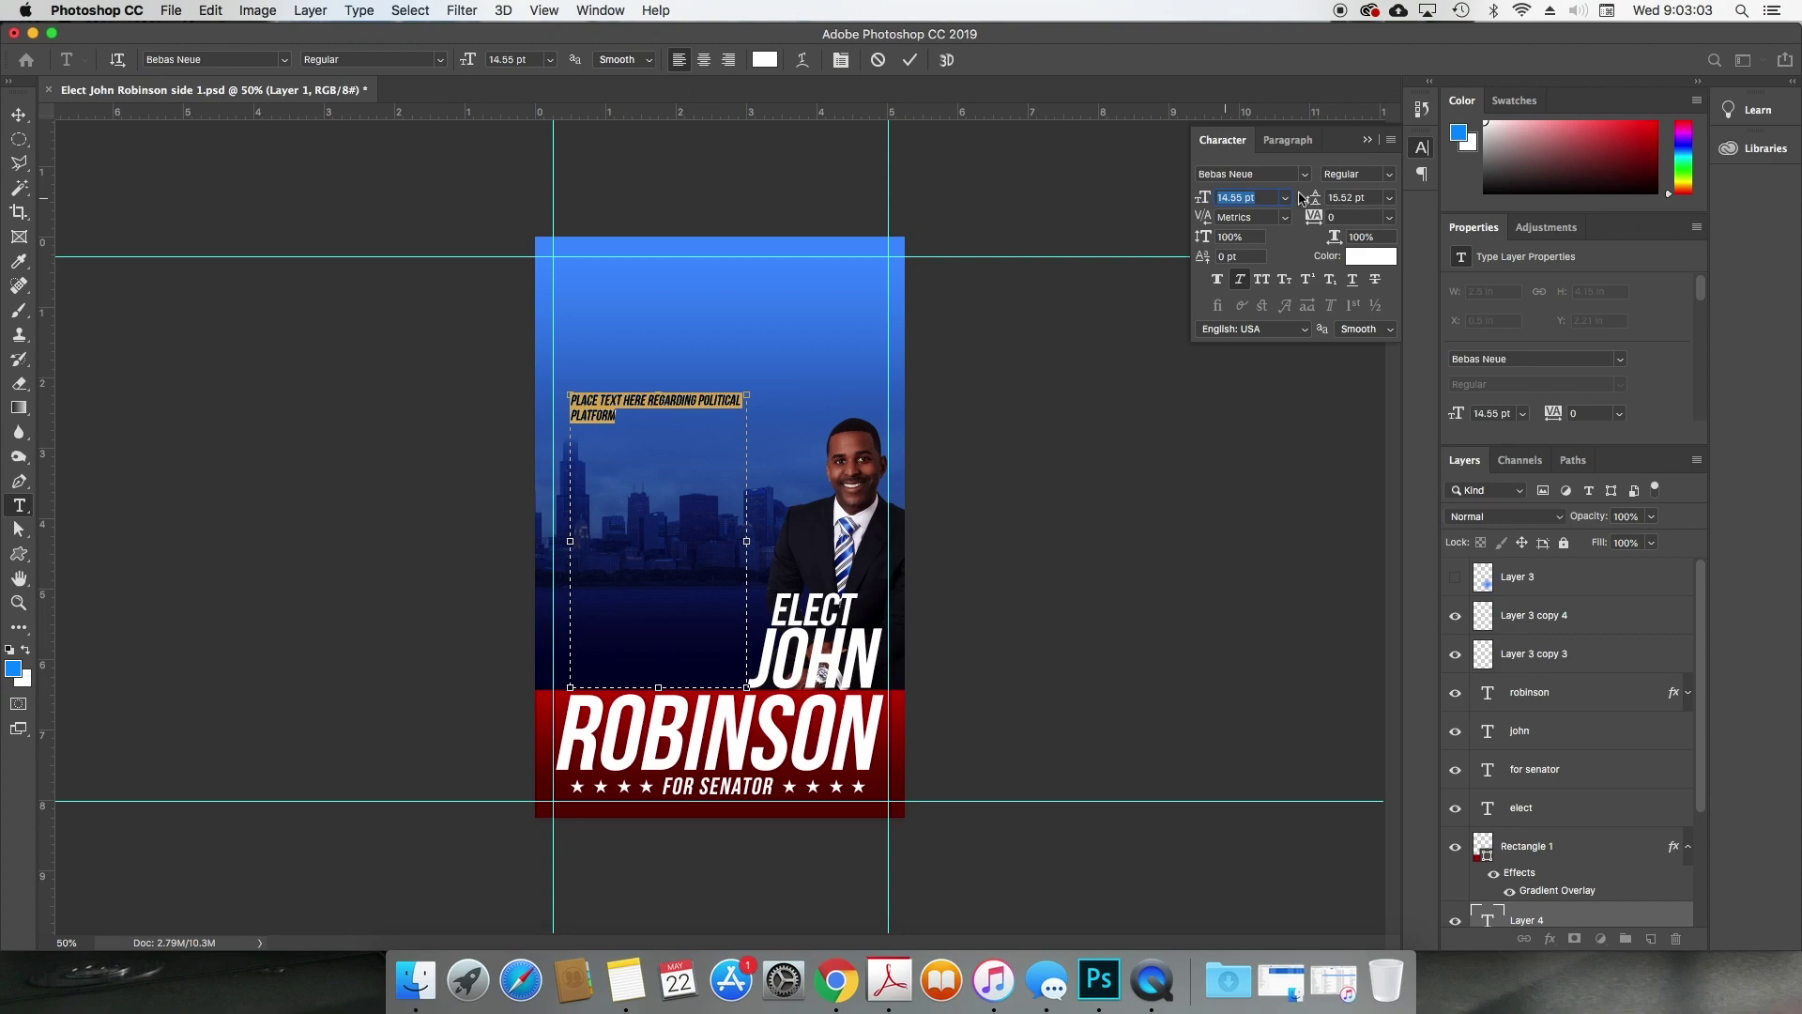
# Step: Append AND VALUES, switch to Arial Narrow without faux italic, at 12 pt
pyautogui.click(649, 416)
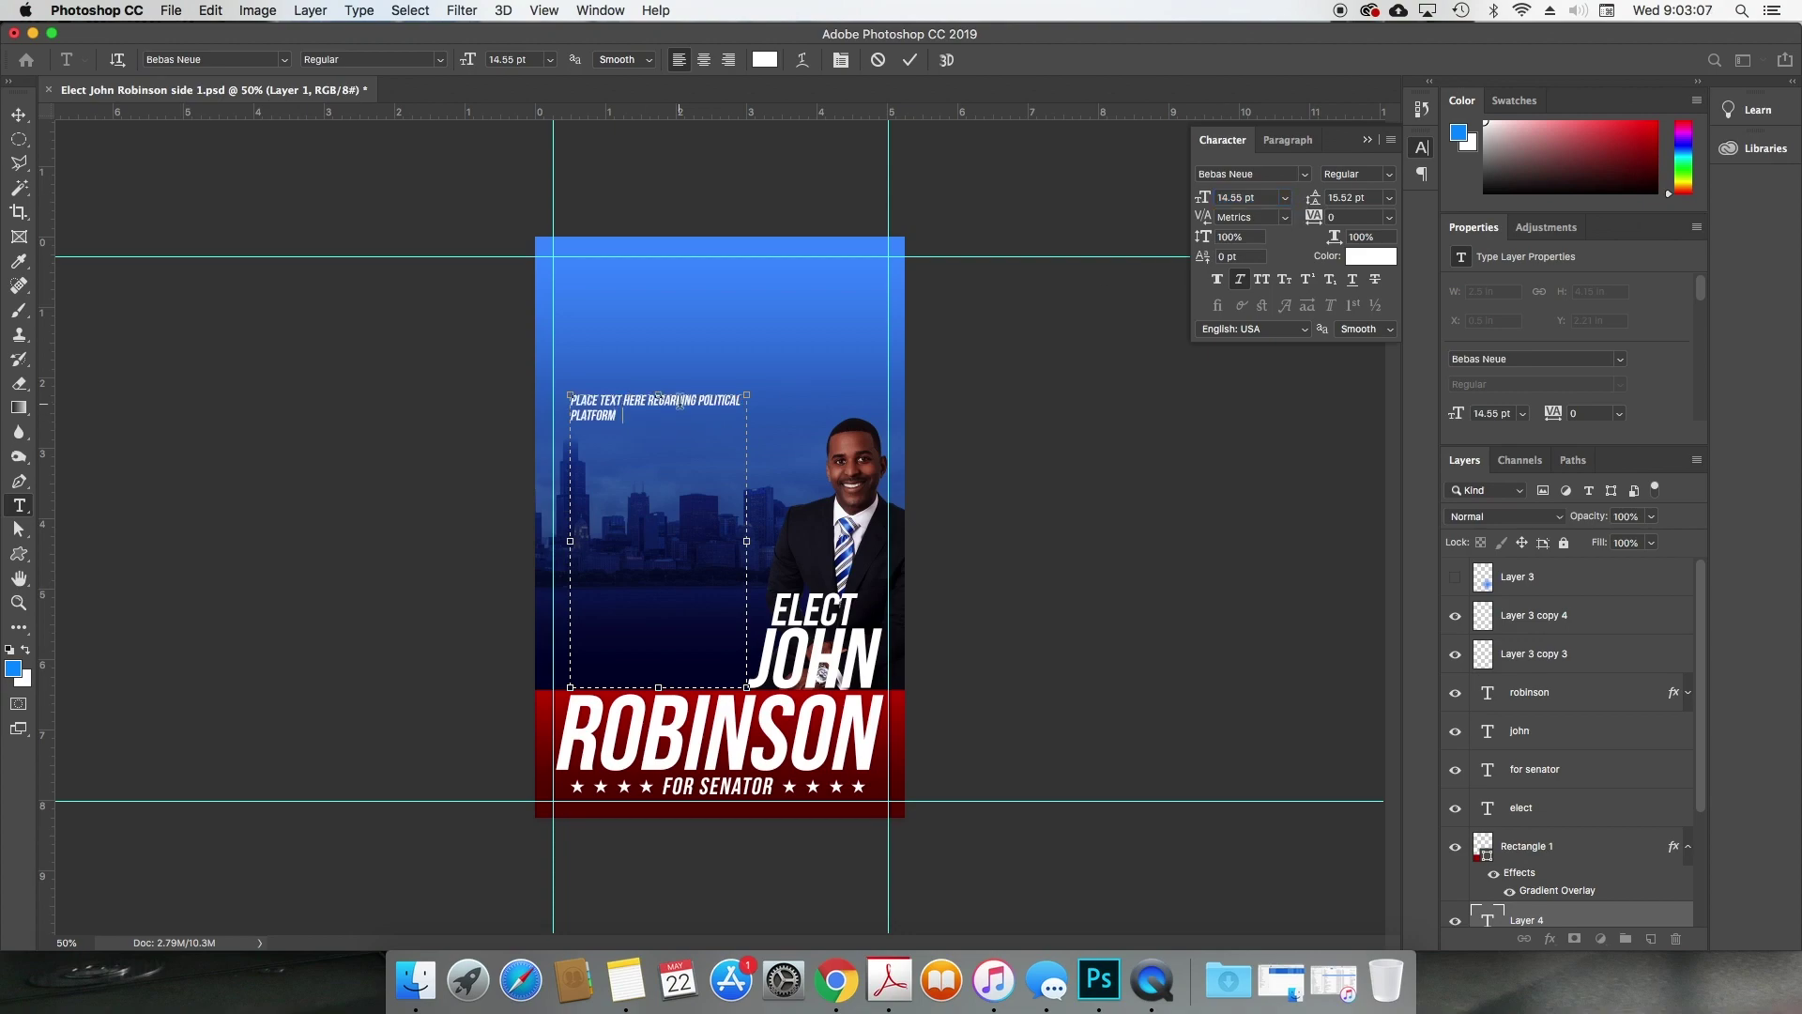
pyautogui.write('AND VALUES')
pyautogui.press('super+a')
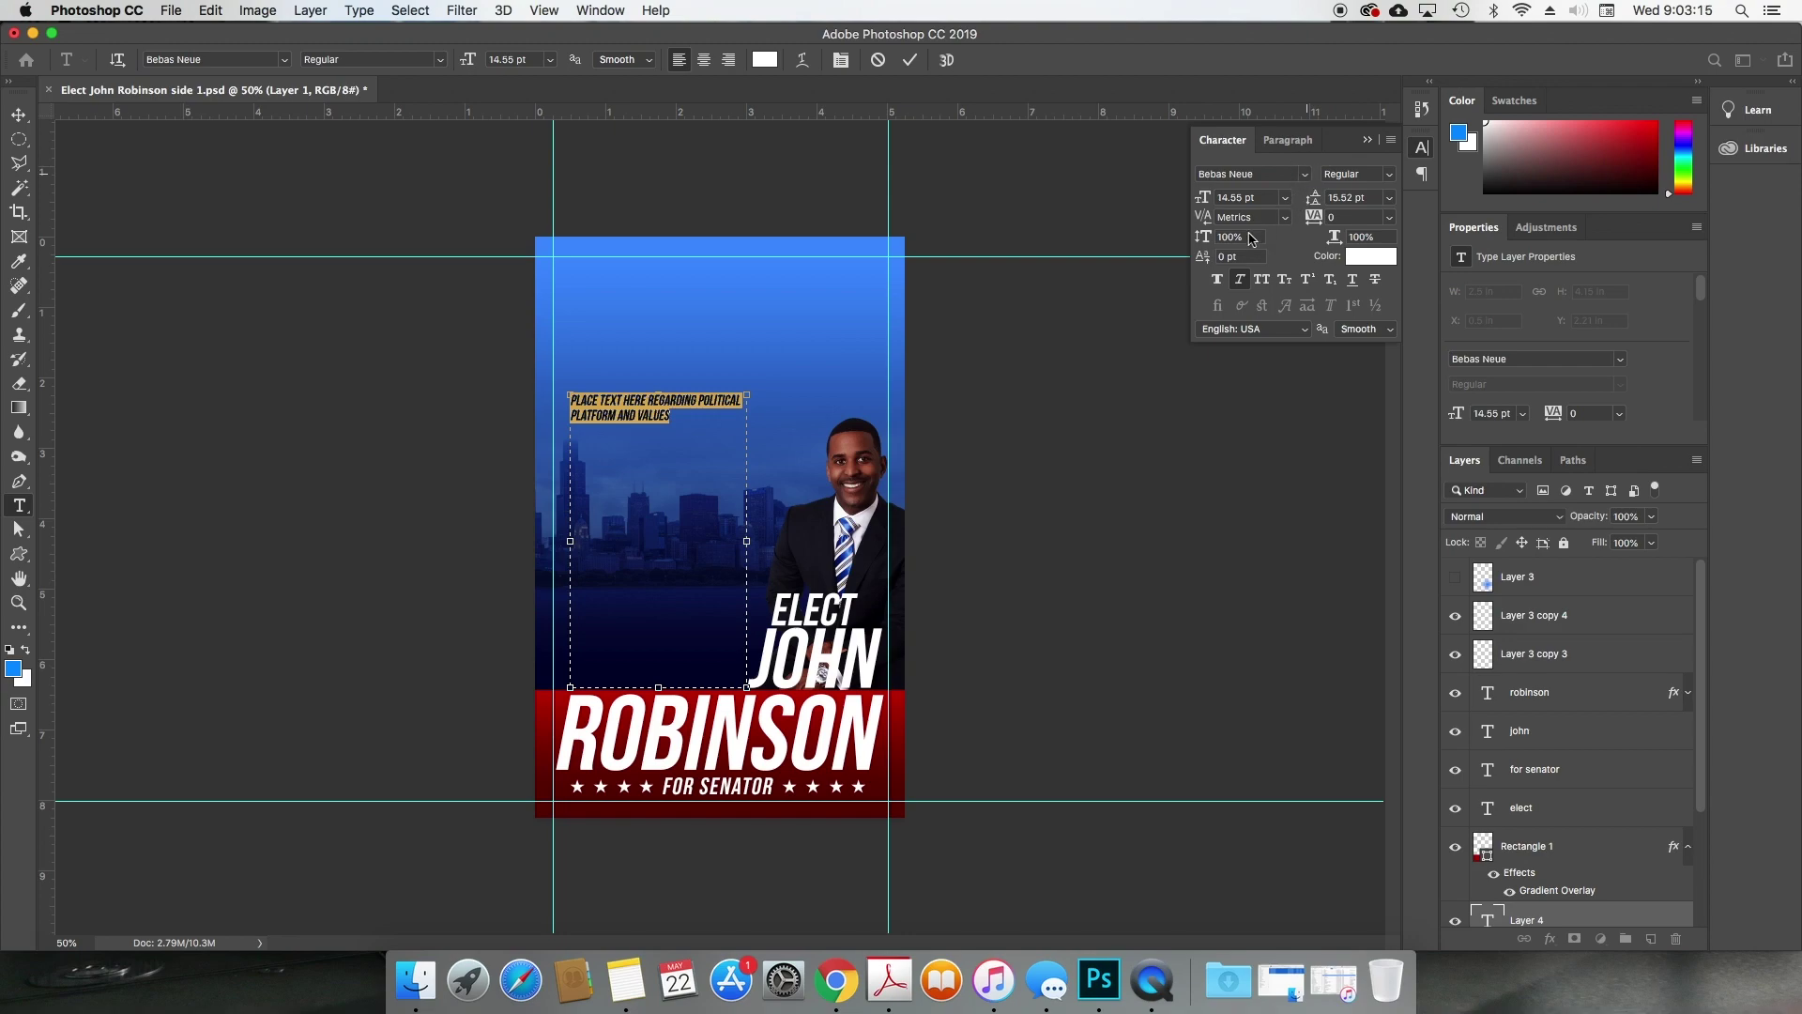
pyautogui.click(1304, 173)
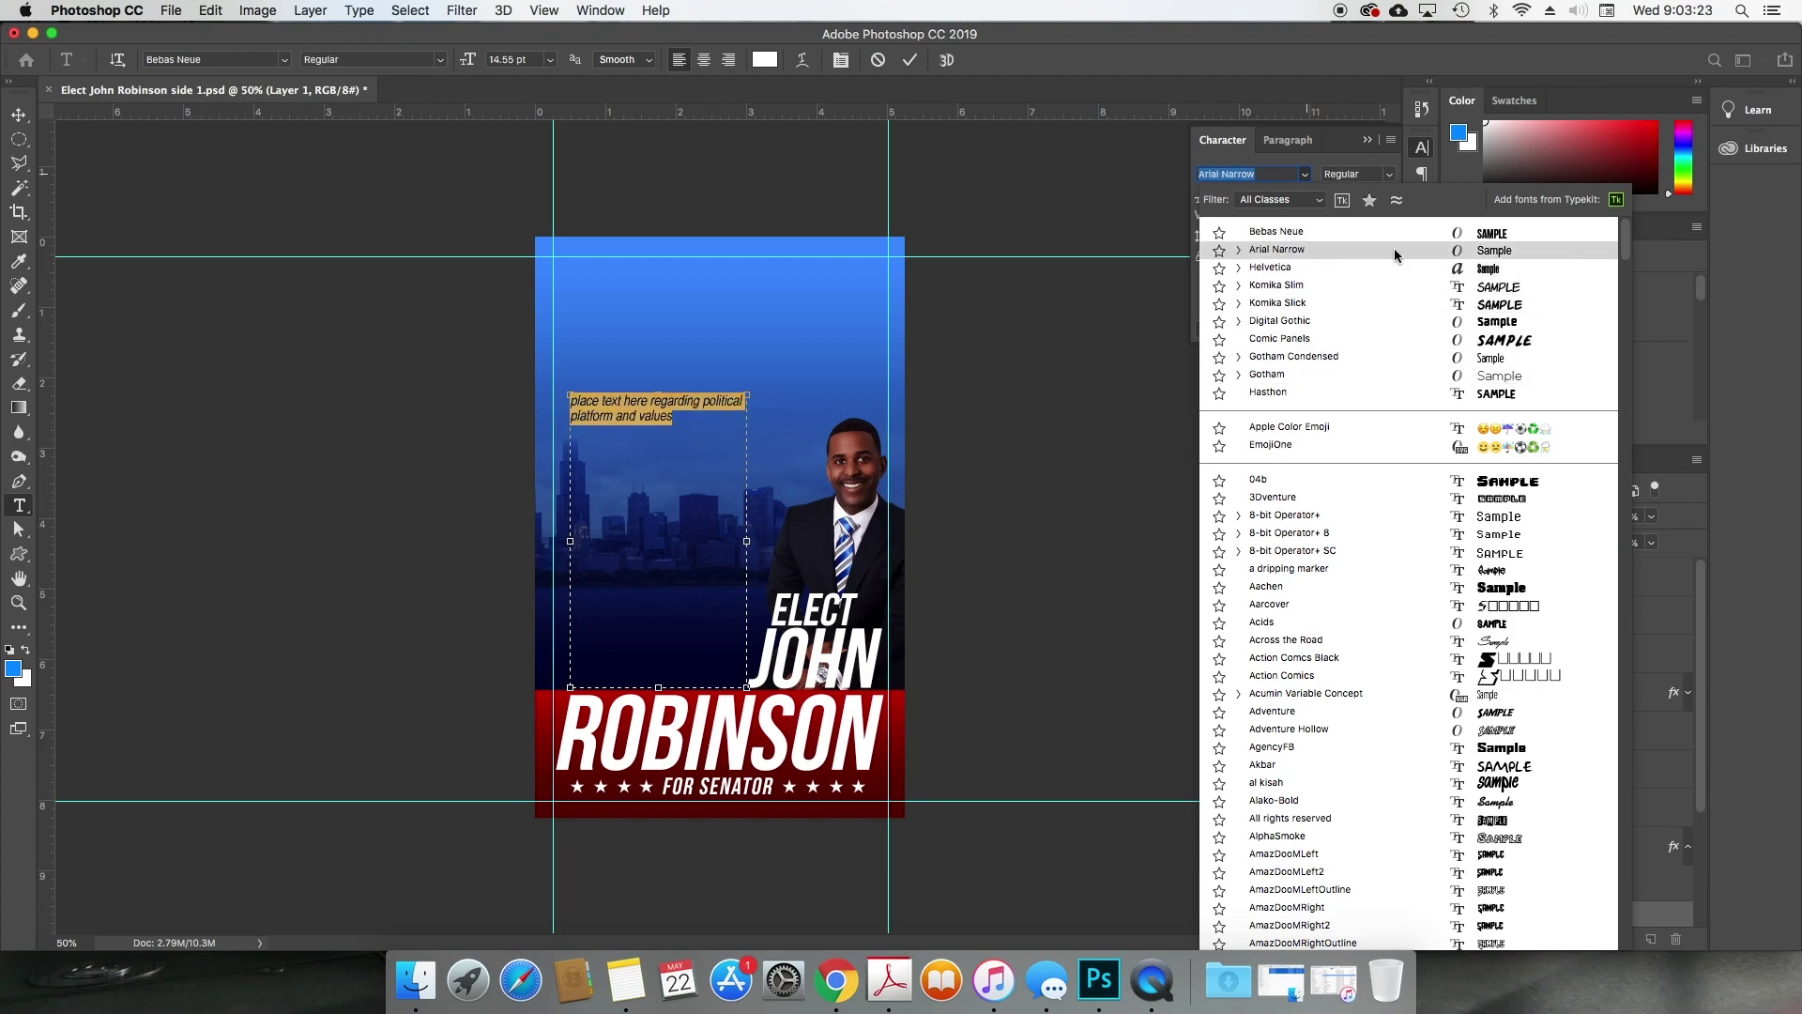
pyautogui.click(1394, 248)
pyautogui.click(1242, 280)
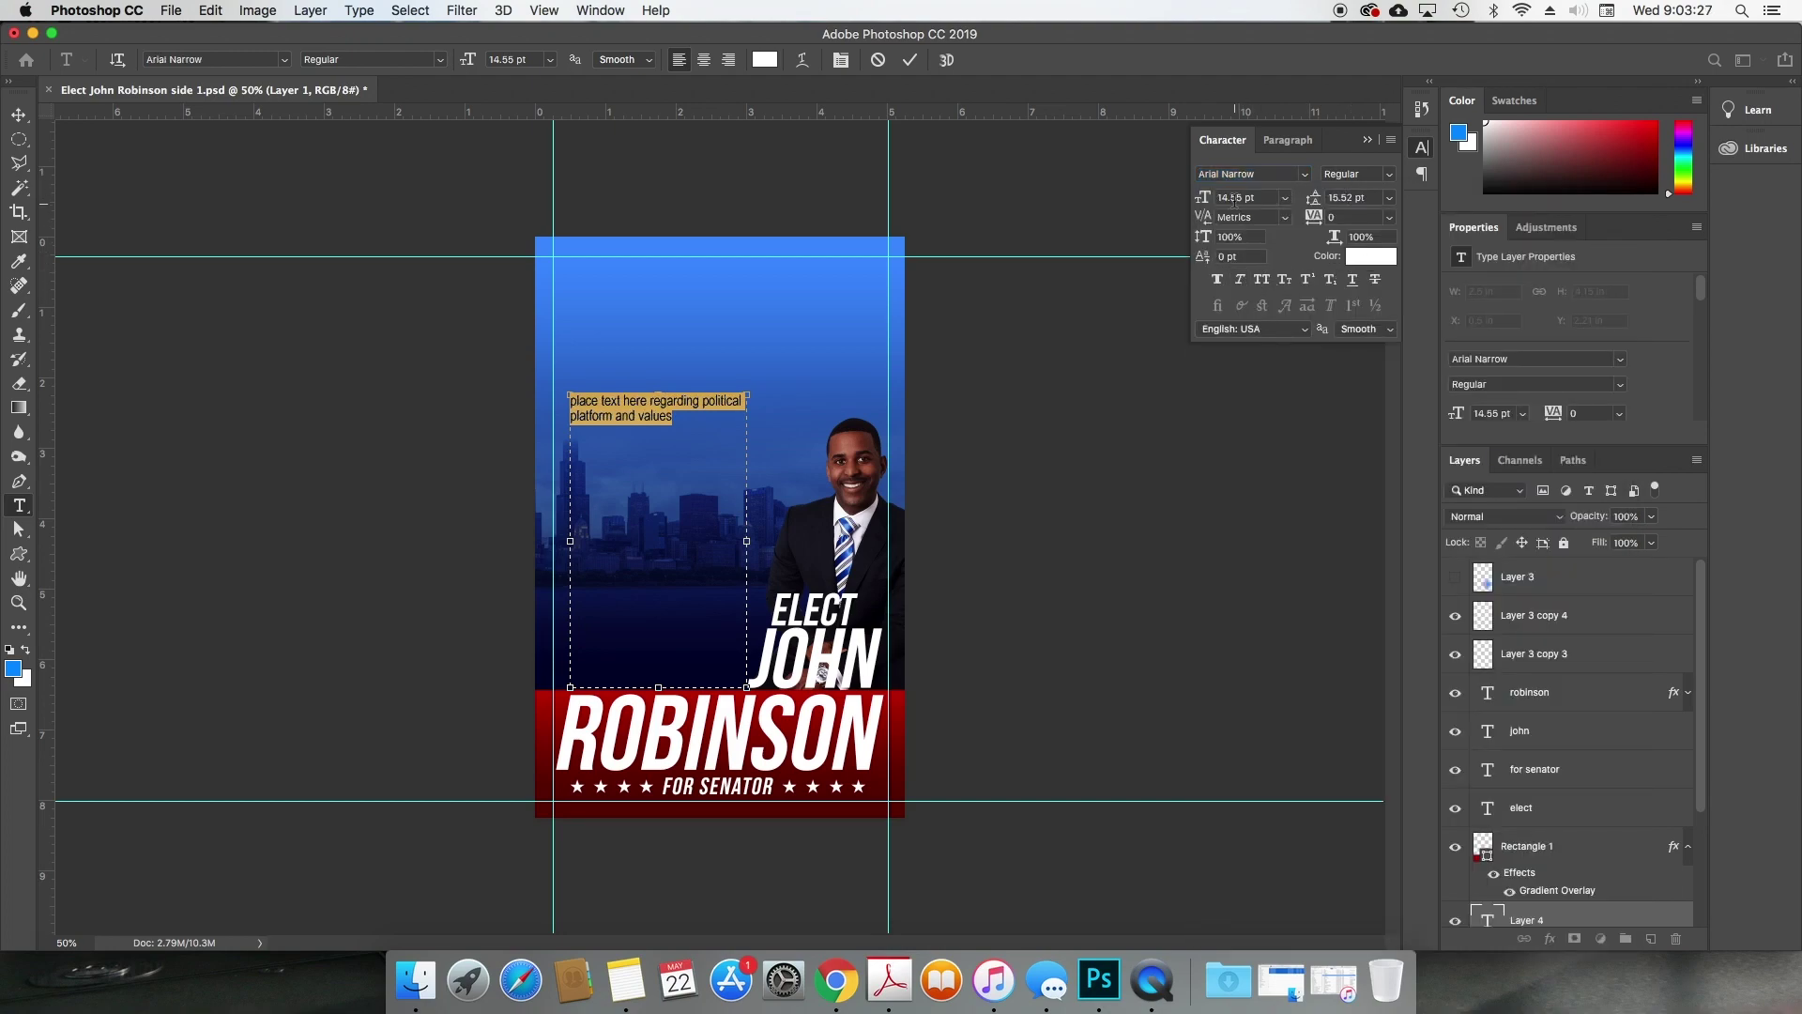
pyautogui.click(1235, 197)
pyautogui.press('Down')
pyautogui.press('Down')
pyautogui.press('Down')
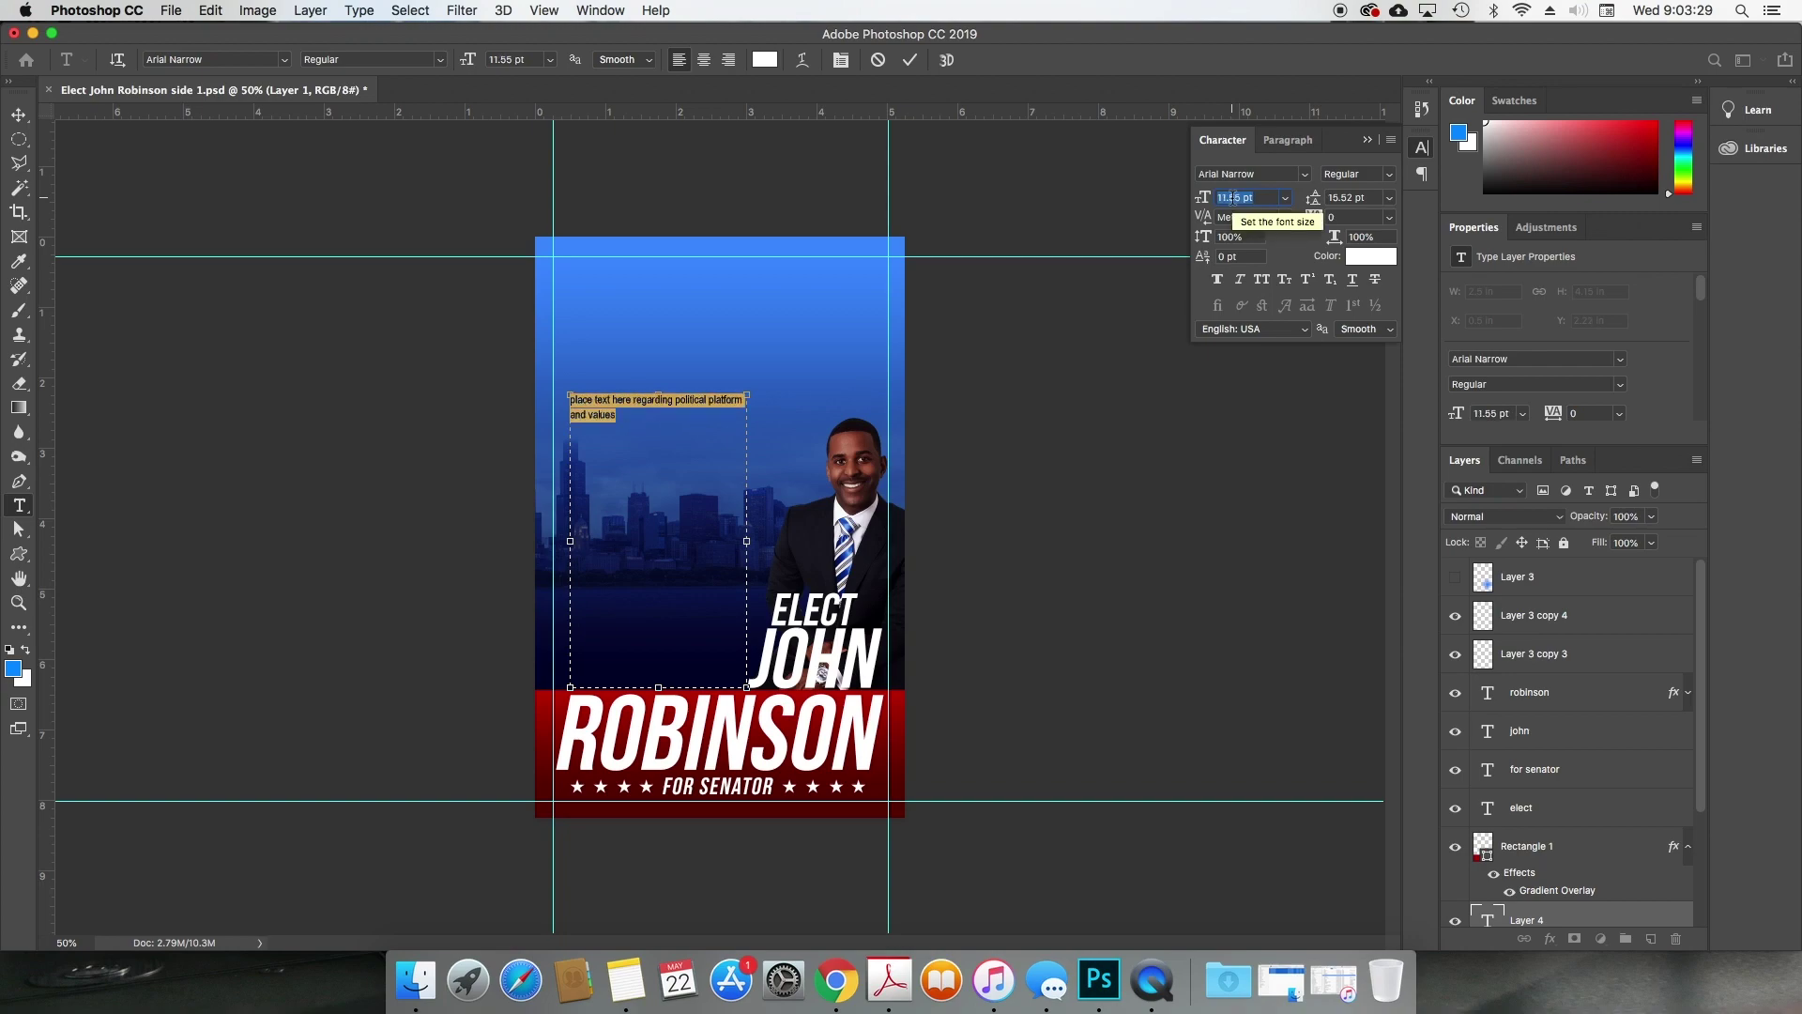
pyautogui.write('12')
pyautogui.press('Return')
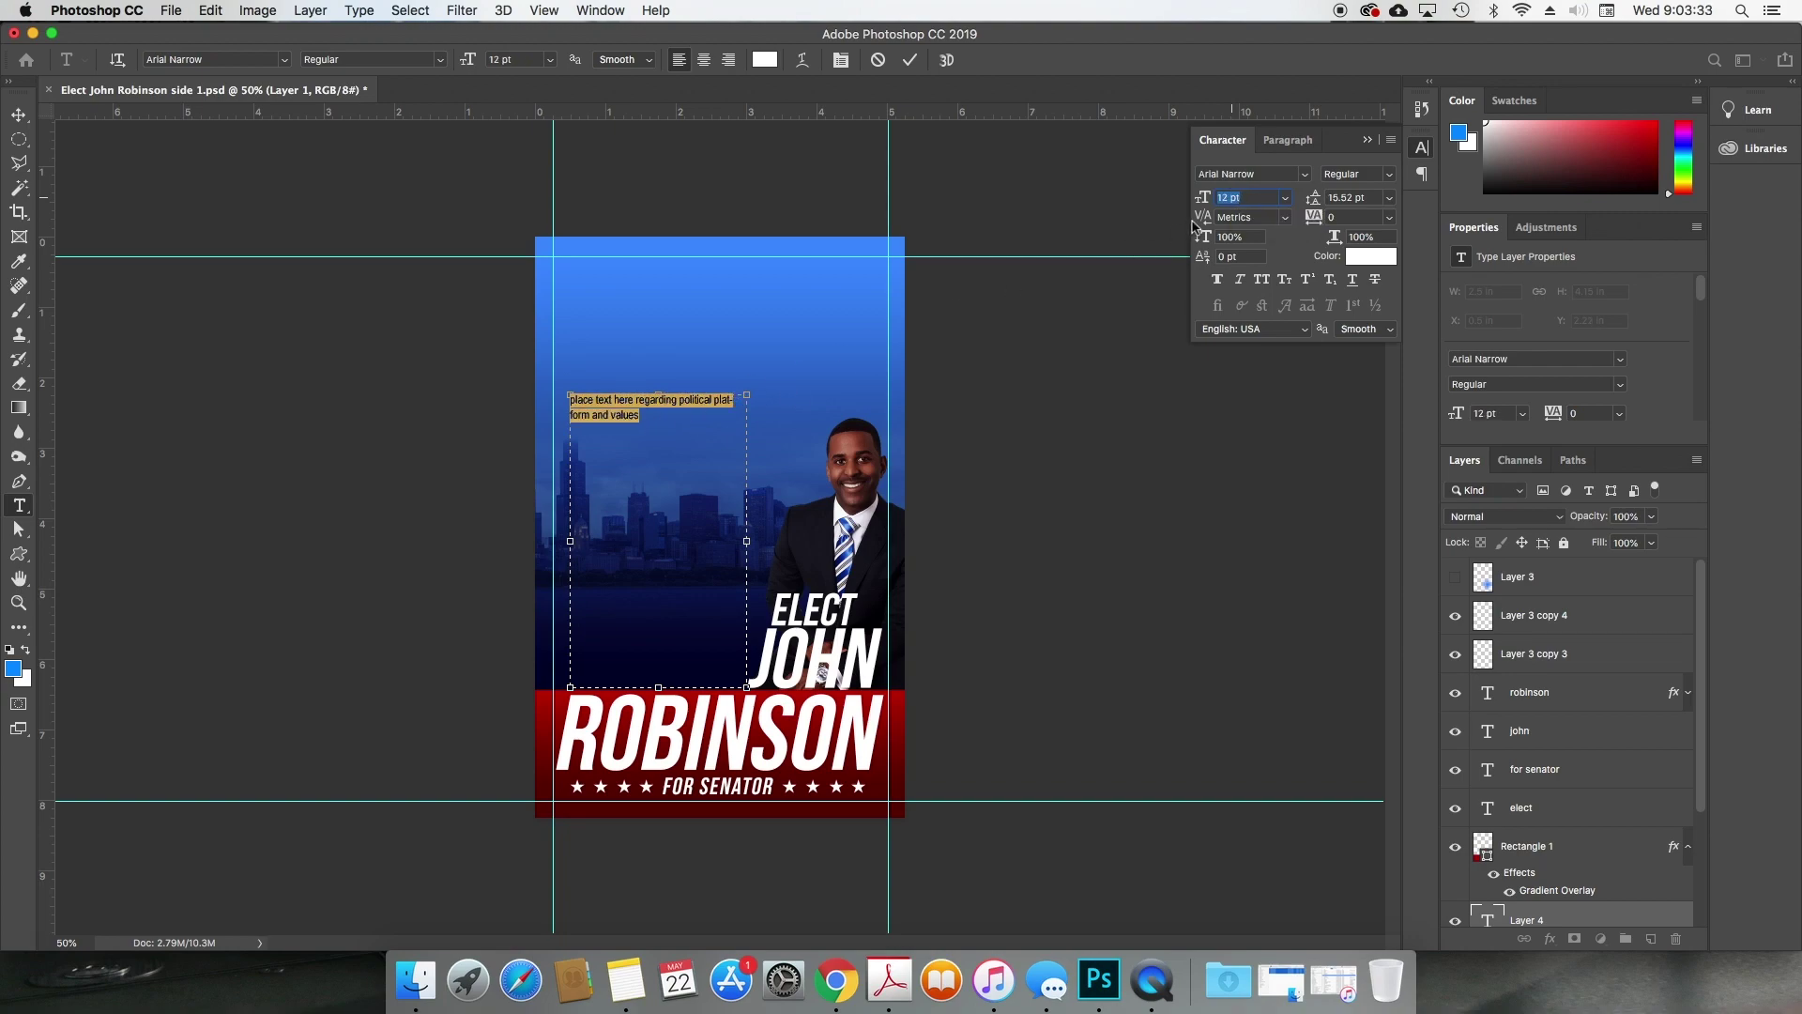
# Step: Change the placeholder paragraph's font to plain Arial
pyautogui.moveTo(650, 414); pyautogui.dragTo(566, 392)
pyautogui.click(686, 420)
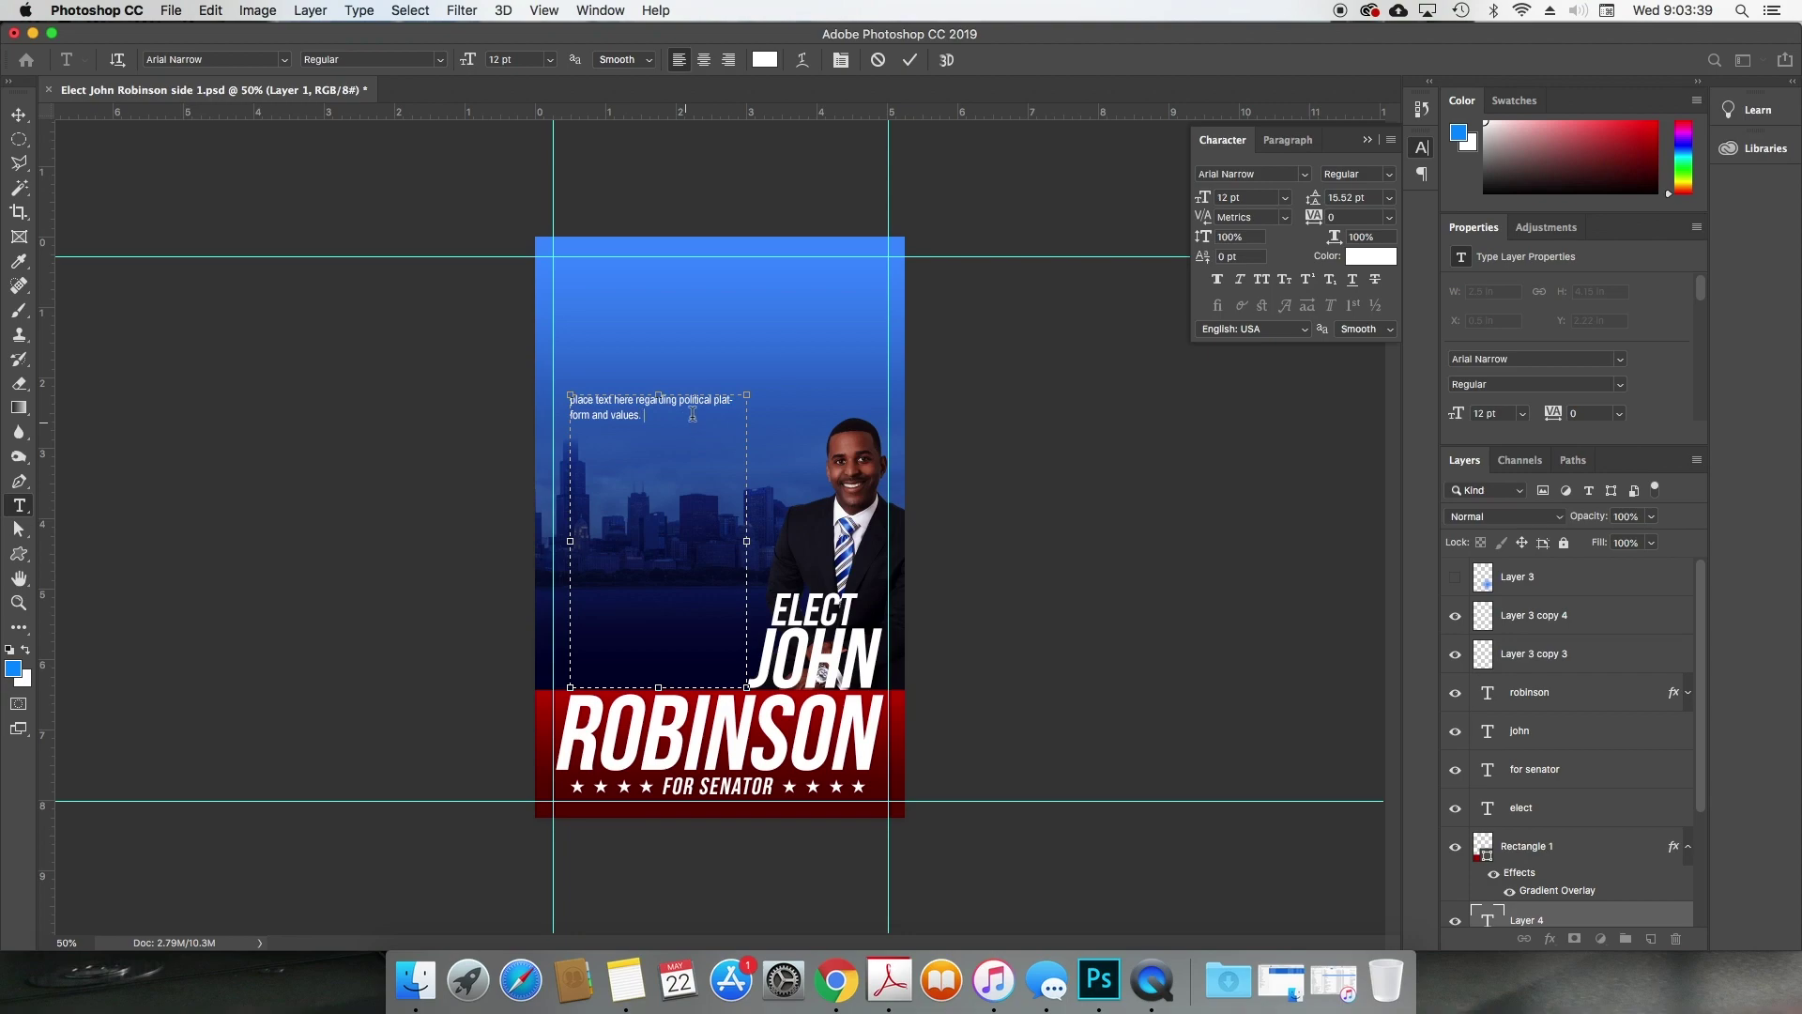
pyautogui.press('super+a')
pyautogui.click(1272, 174)
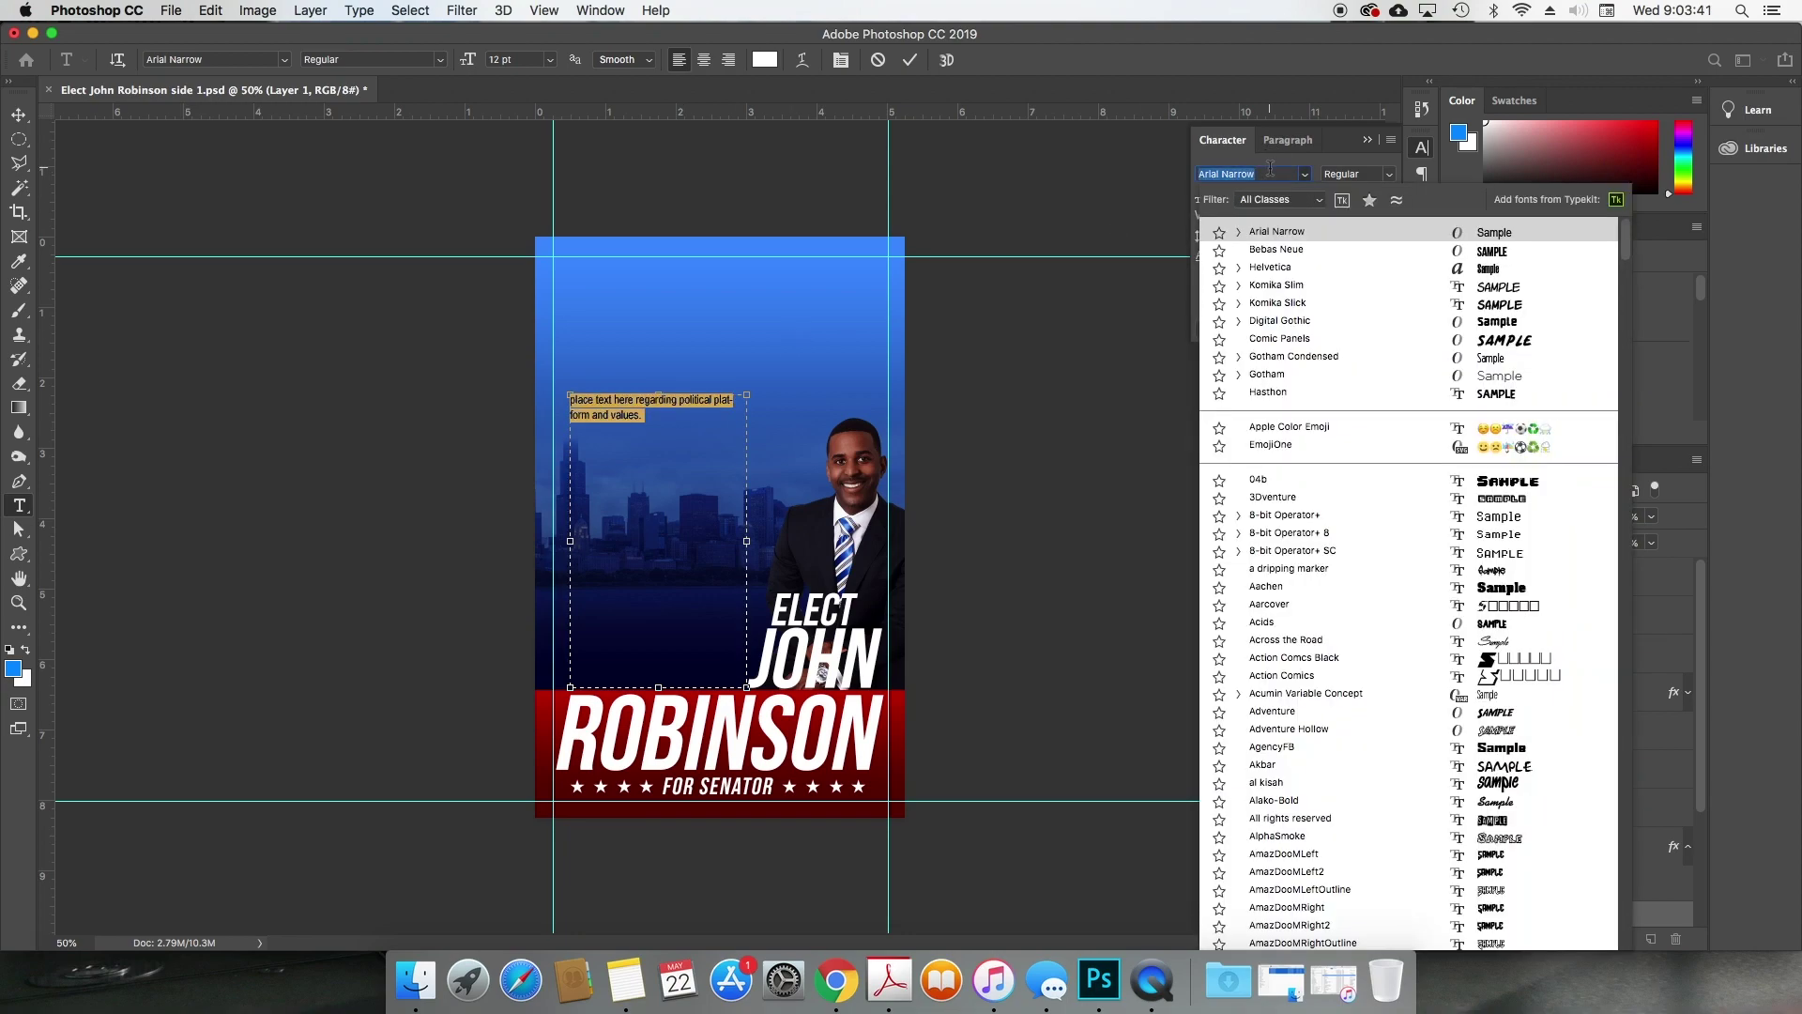
pyautogui.write('arial')
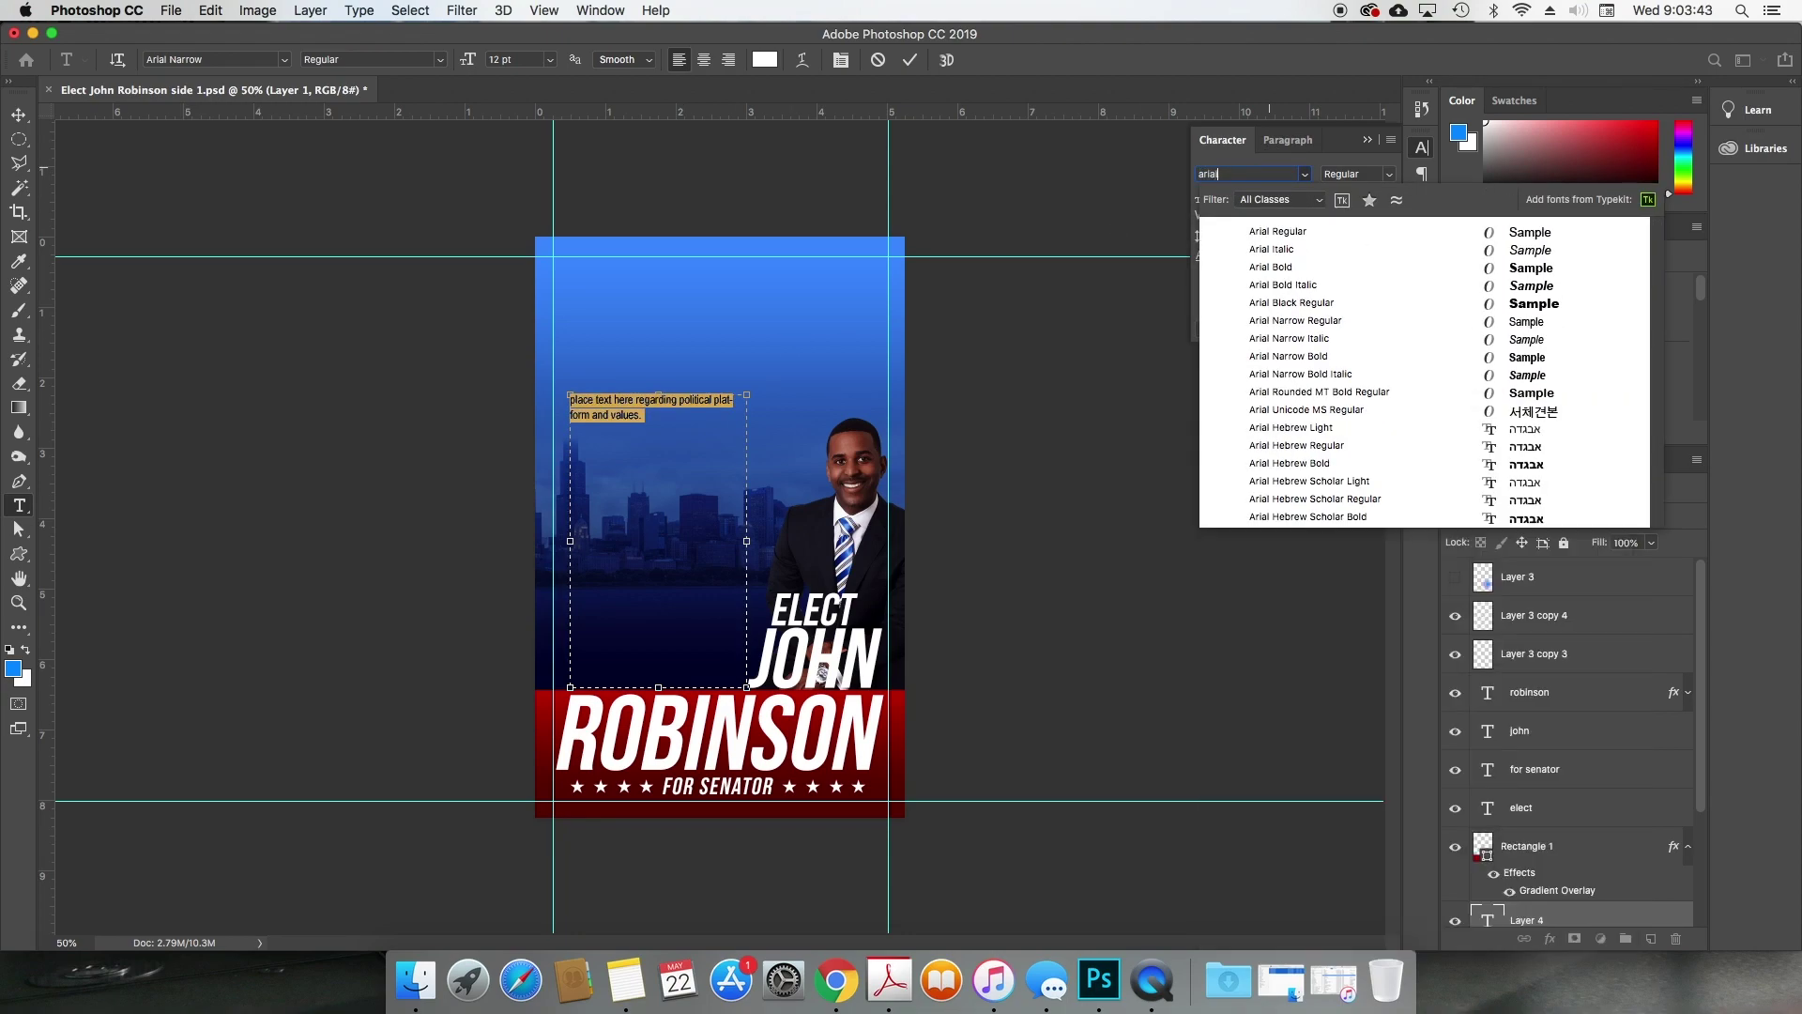
pyautogui.click(1269, 230)
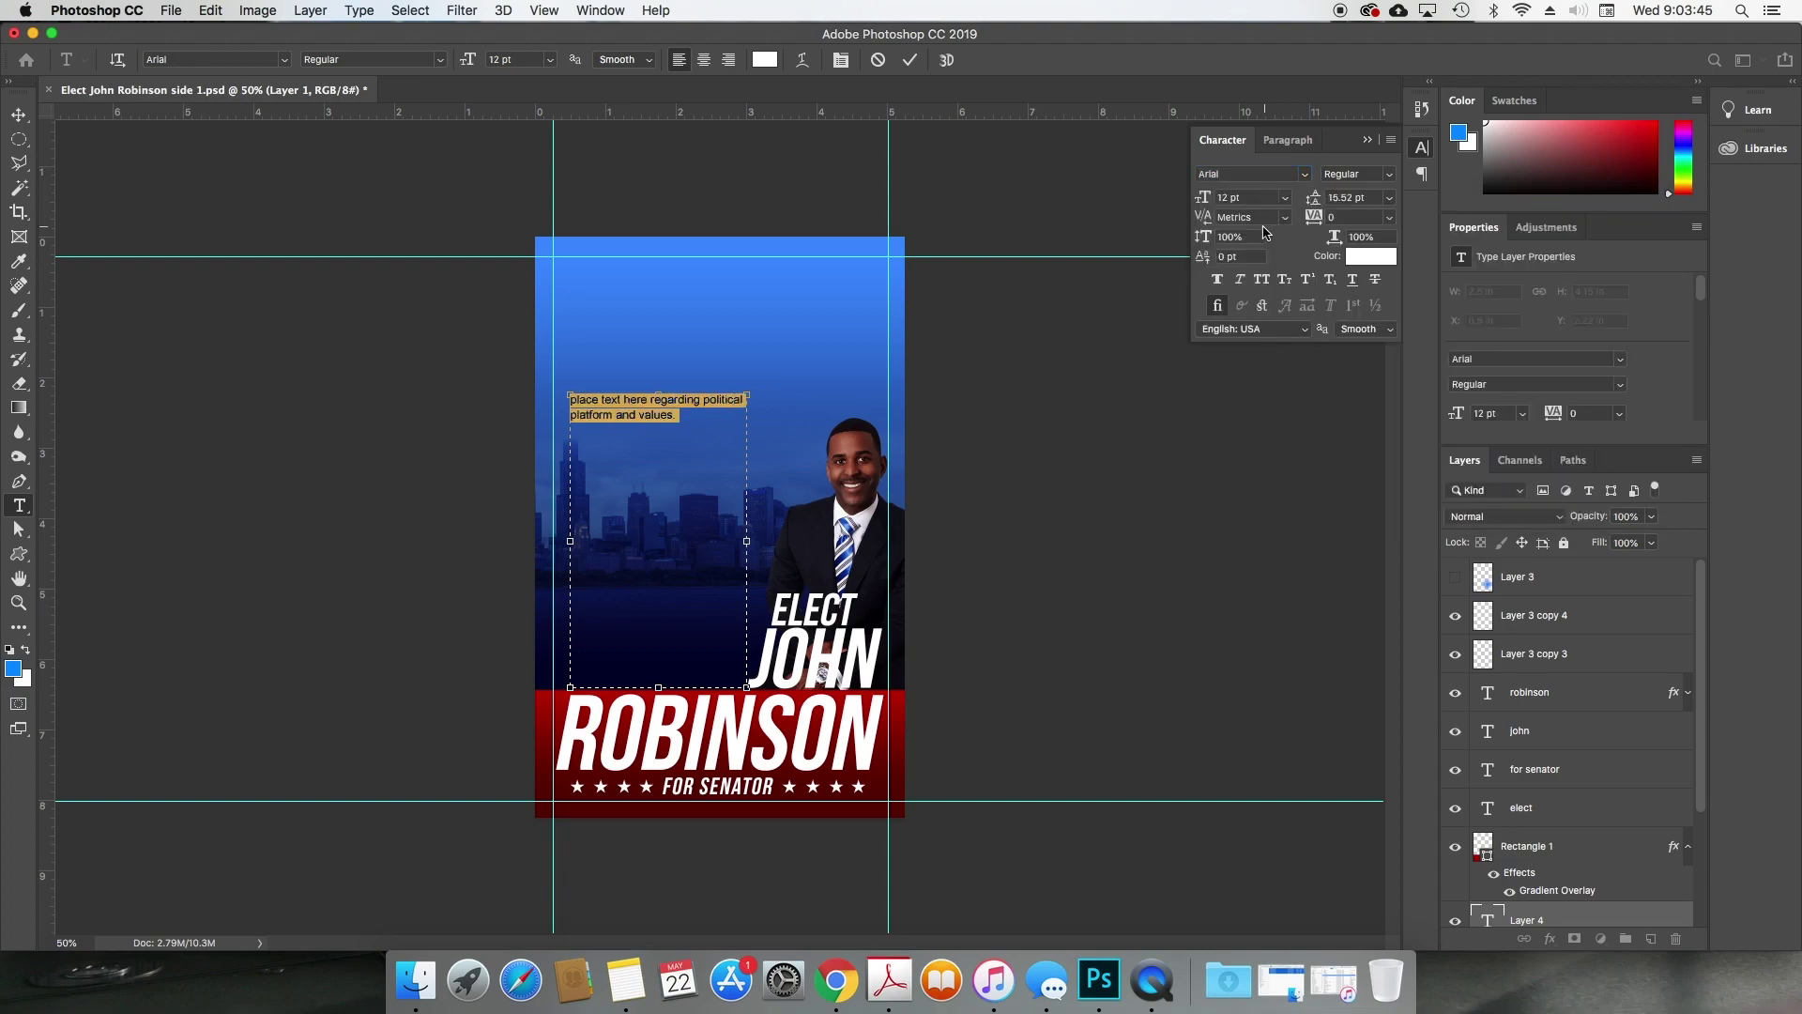
pyautogui.click(581, 401)
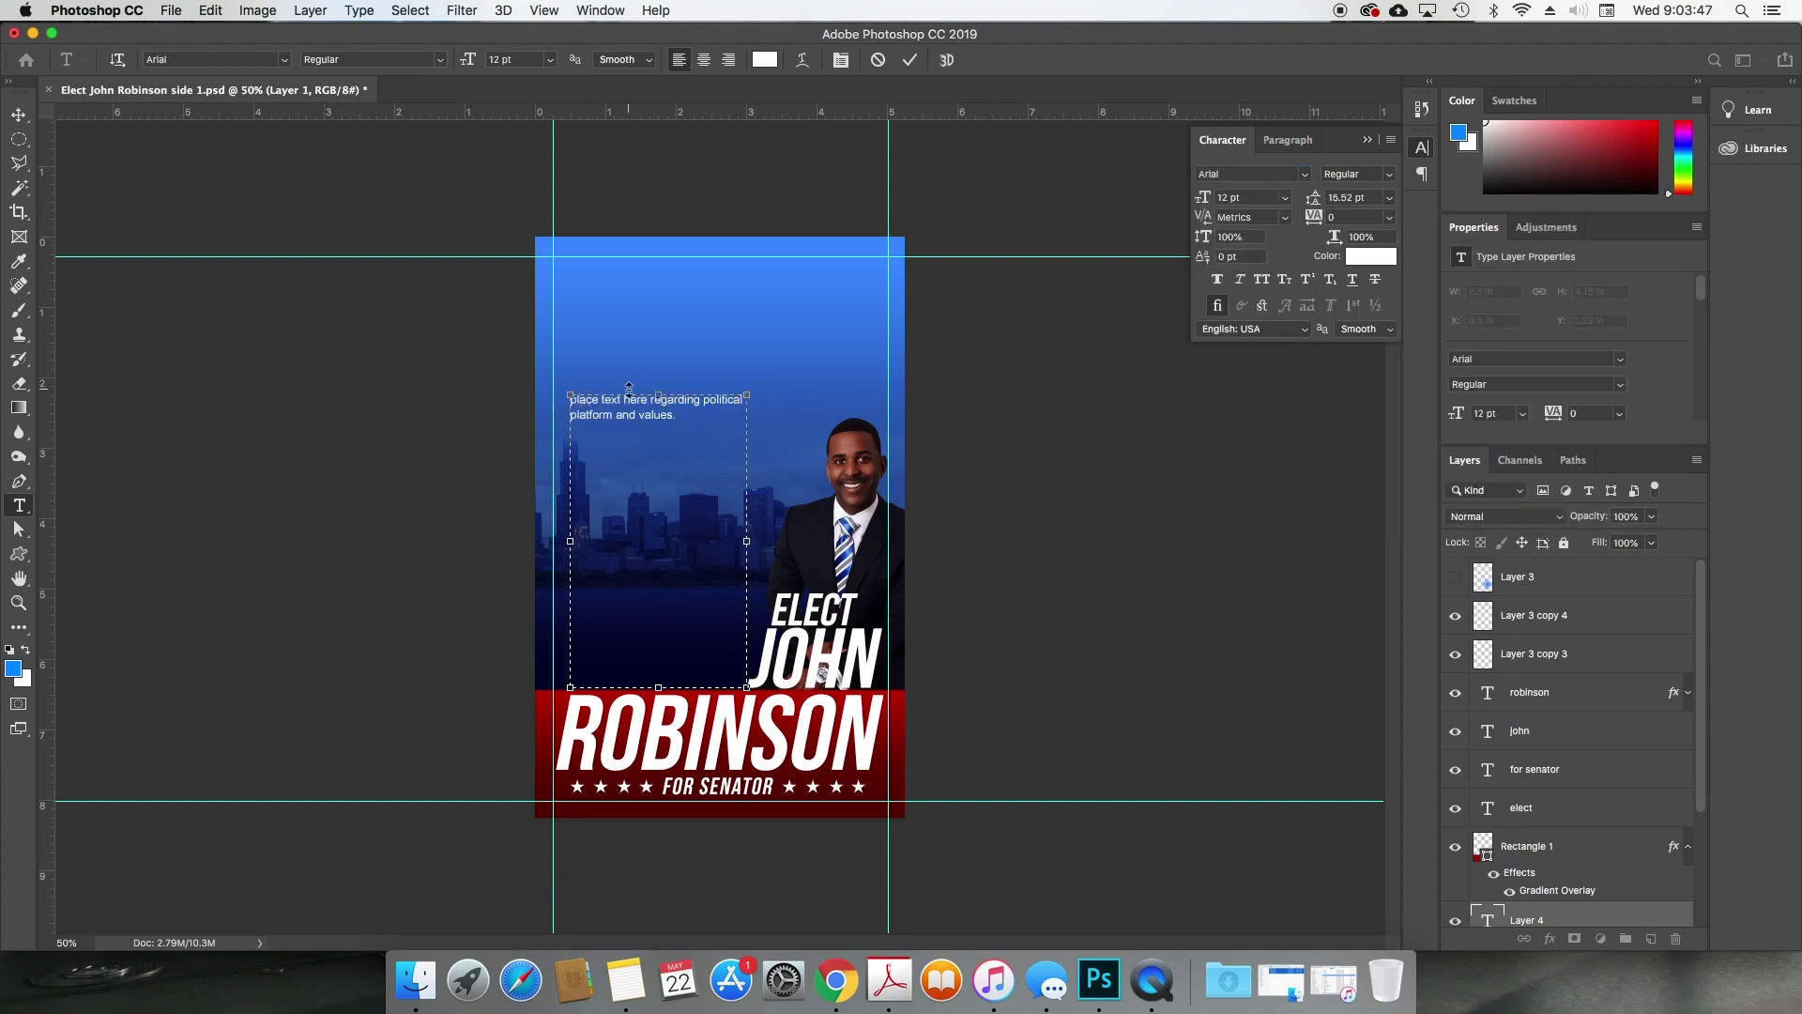
# Step: Copy the placeholder sentence and paste it repeatedly until the text box is full, then commit
pyautogui.write('P')
pyautogui.press('super+a')
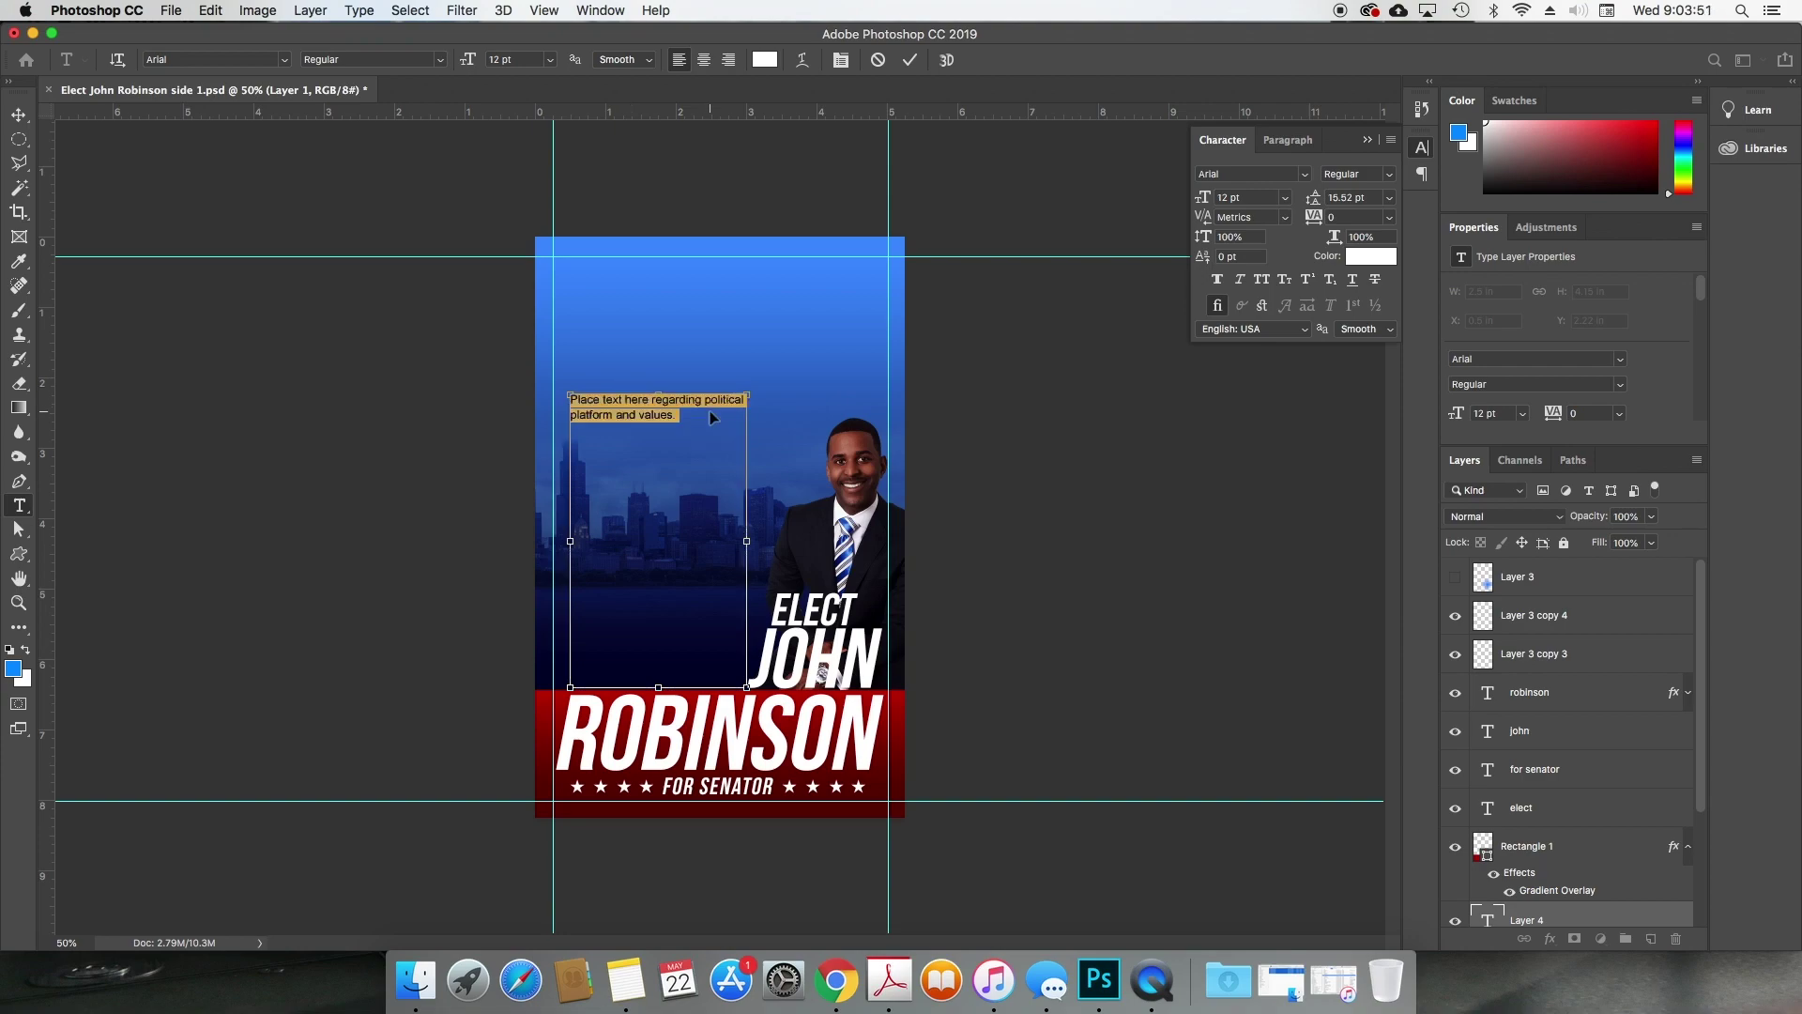
pyautogui.press('super+c')
pyautogui.press('Right')
pyautogui.press('super+v')
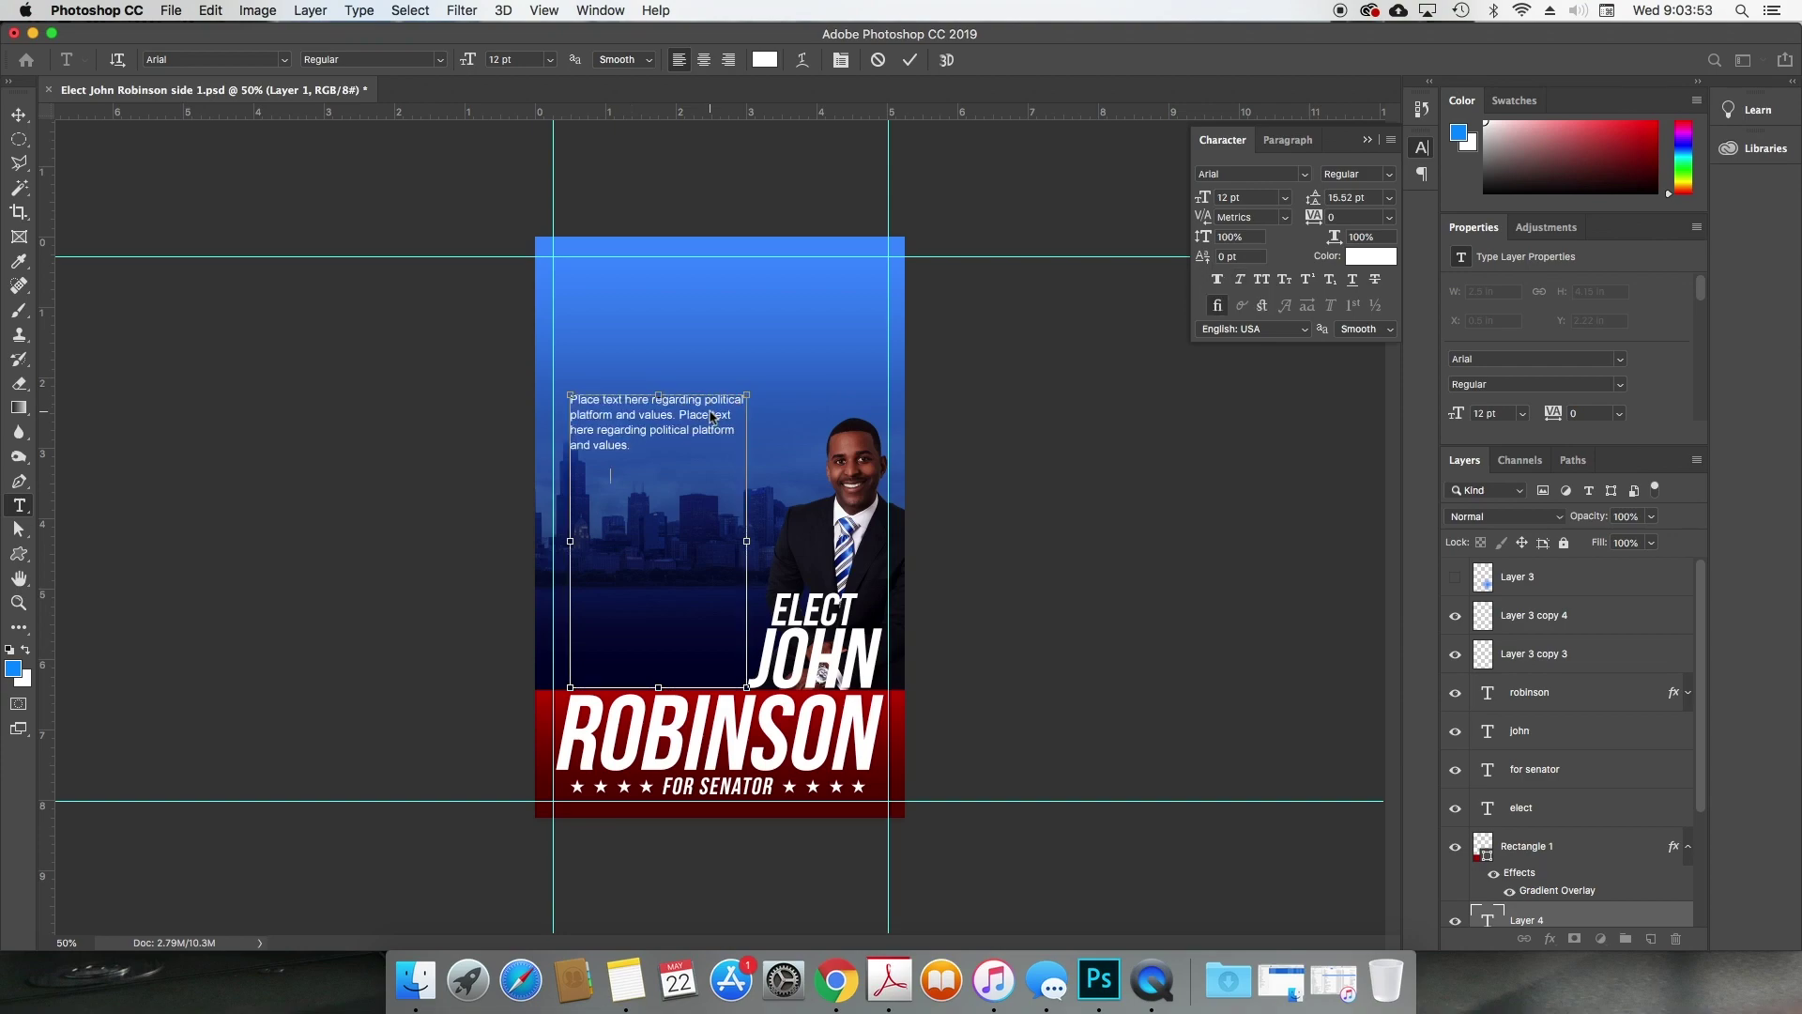
pyautogui.press('super+v')
pyautogui.press('super+v')
pyautogui.press('super+v')
pyautogui.press('super+v')
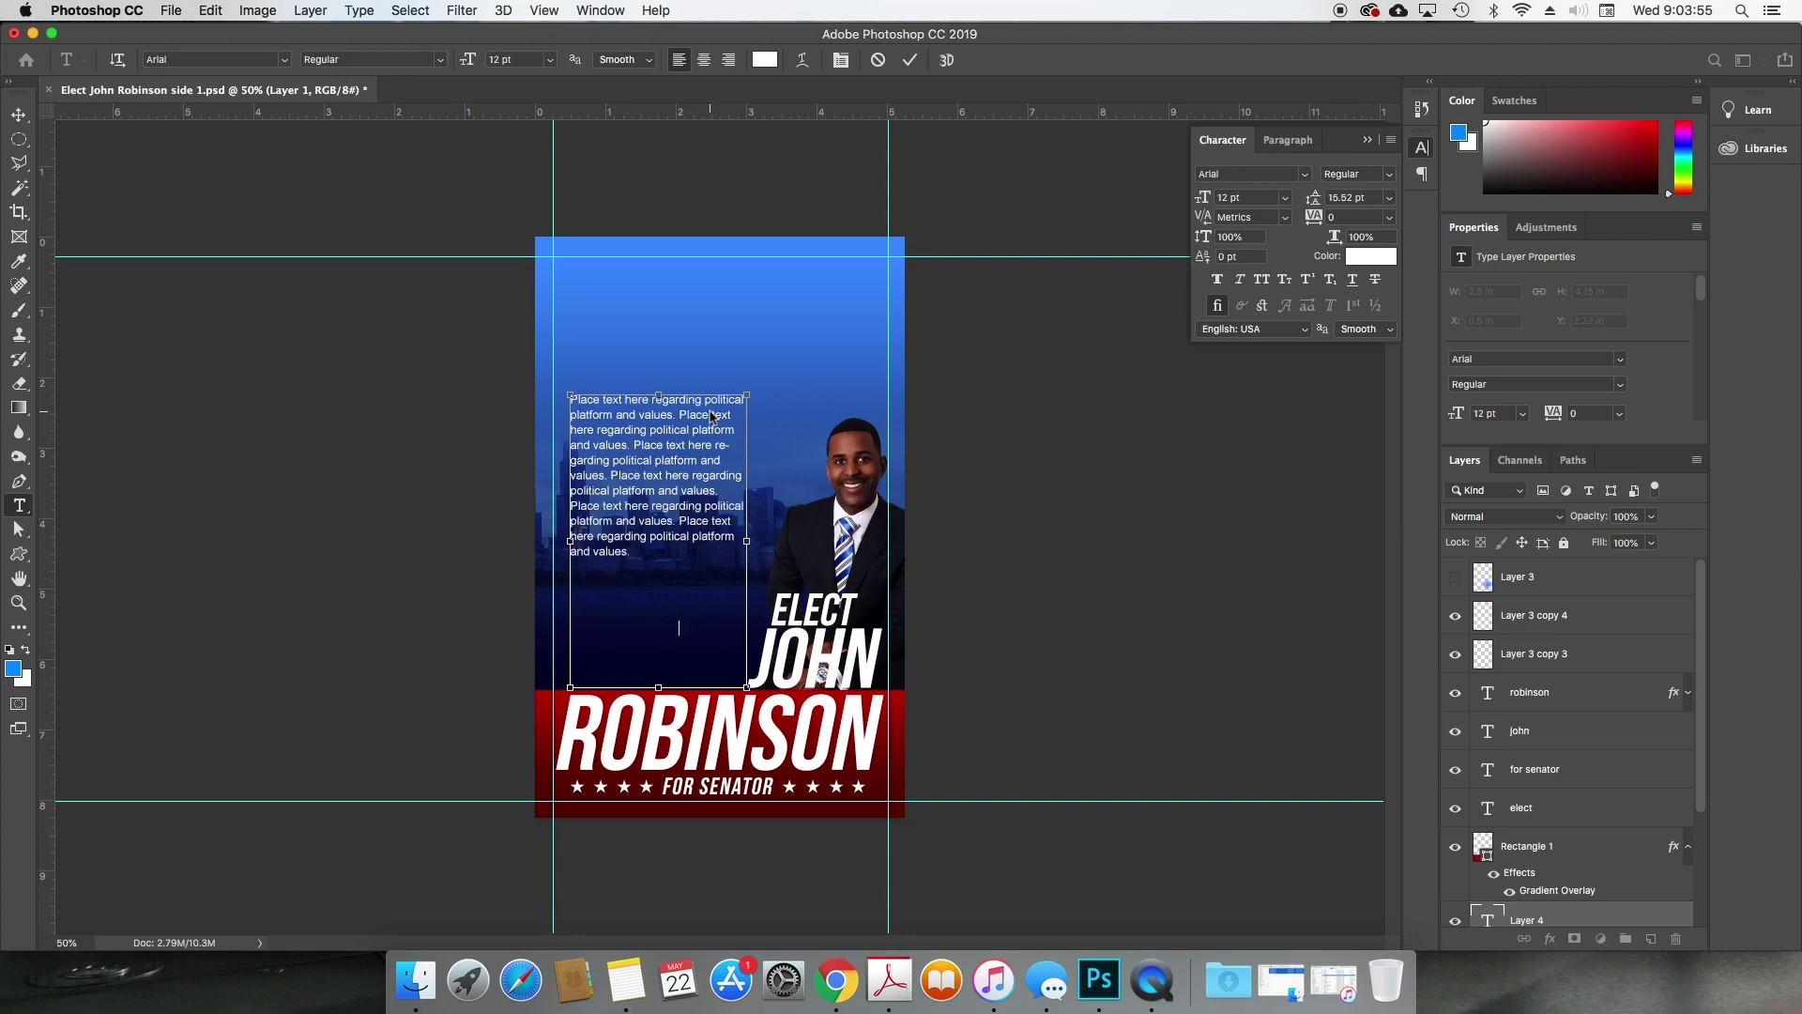
pyautogui.press('super+v')
pyautogui.press('super+v')
pyautogui.press('super+v')
pyautogui.press('super+v')
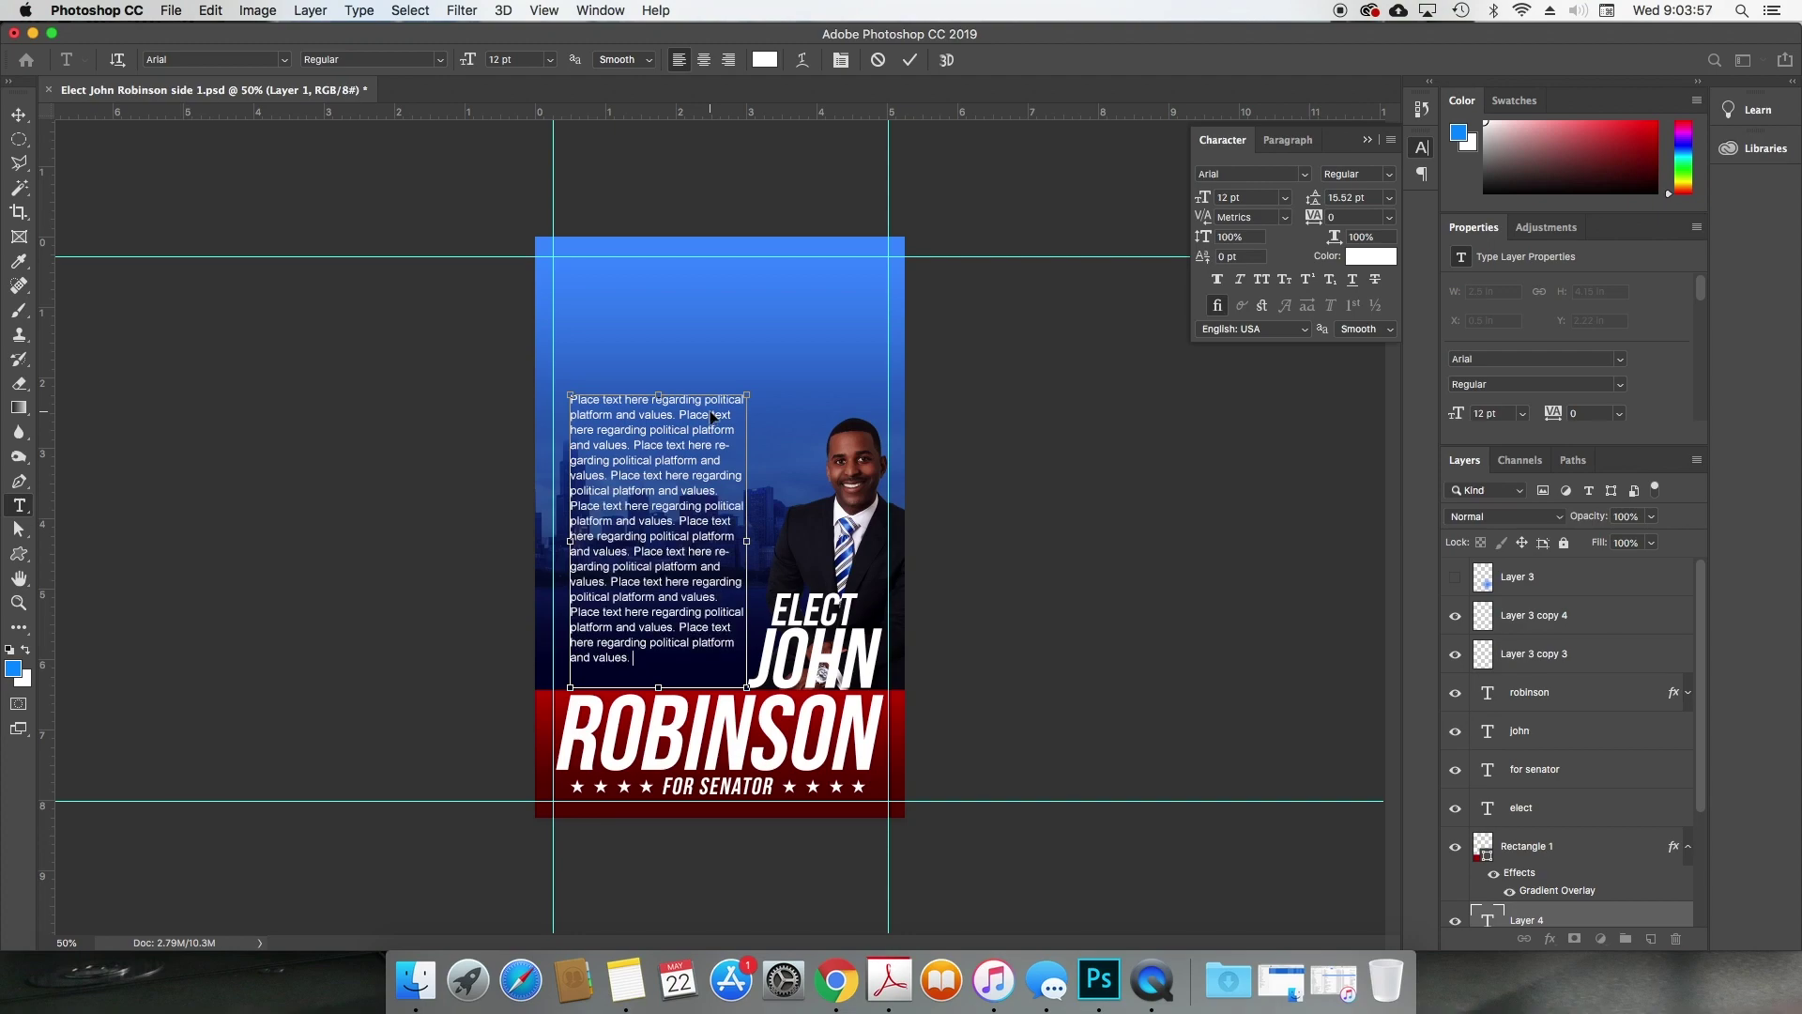
pyautogui.press('super+v')
pyautogui.press('super+Return')
pyautogui.press('v')
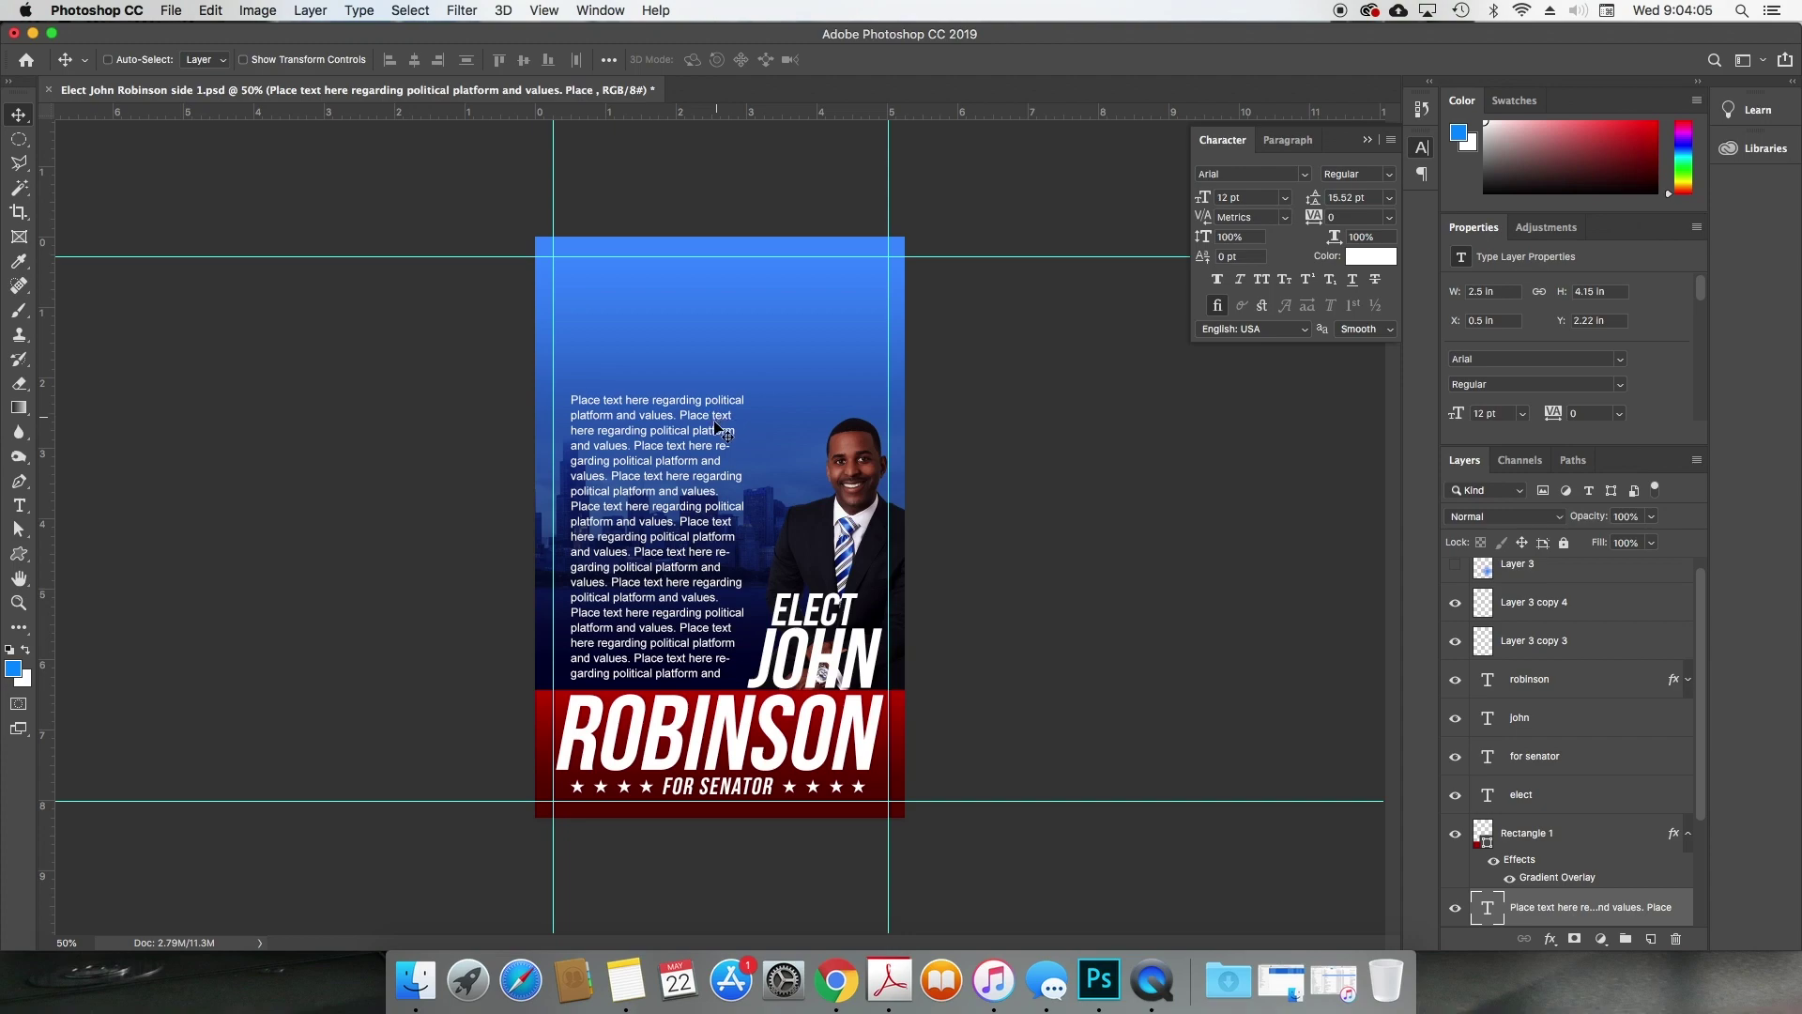
# Step: Replace the ROBINSON headline with VOTE NOVEMBER 7TH and shrink it to fit the red band
pyautogui.scroll(-4, 1497, 723)
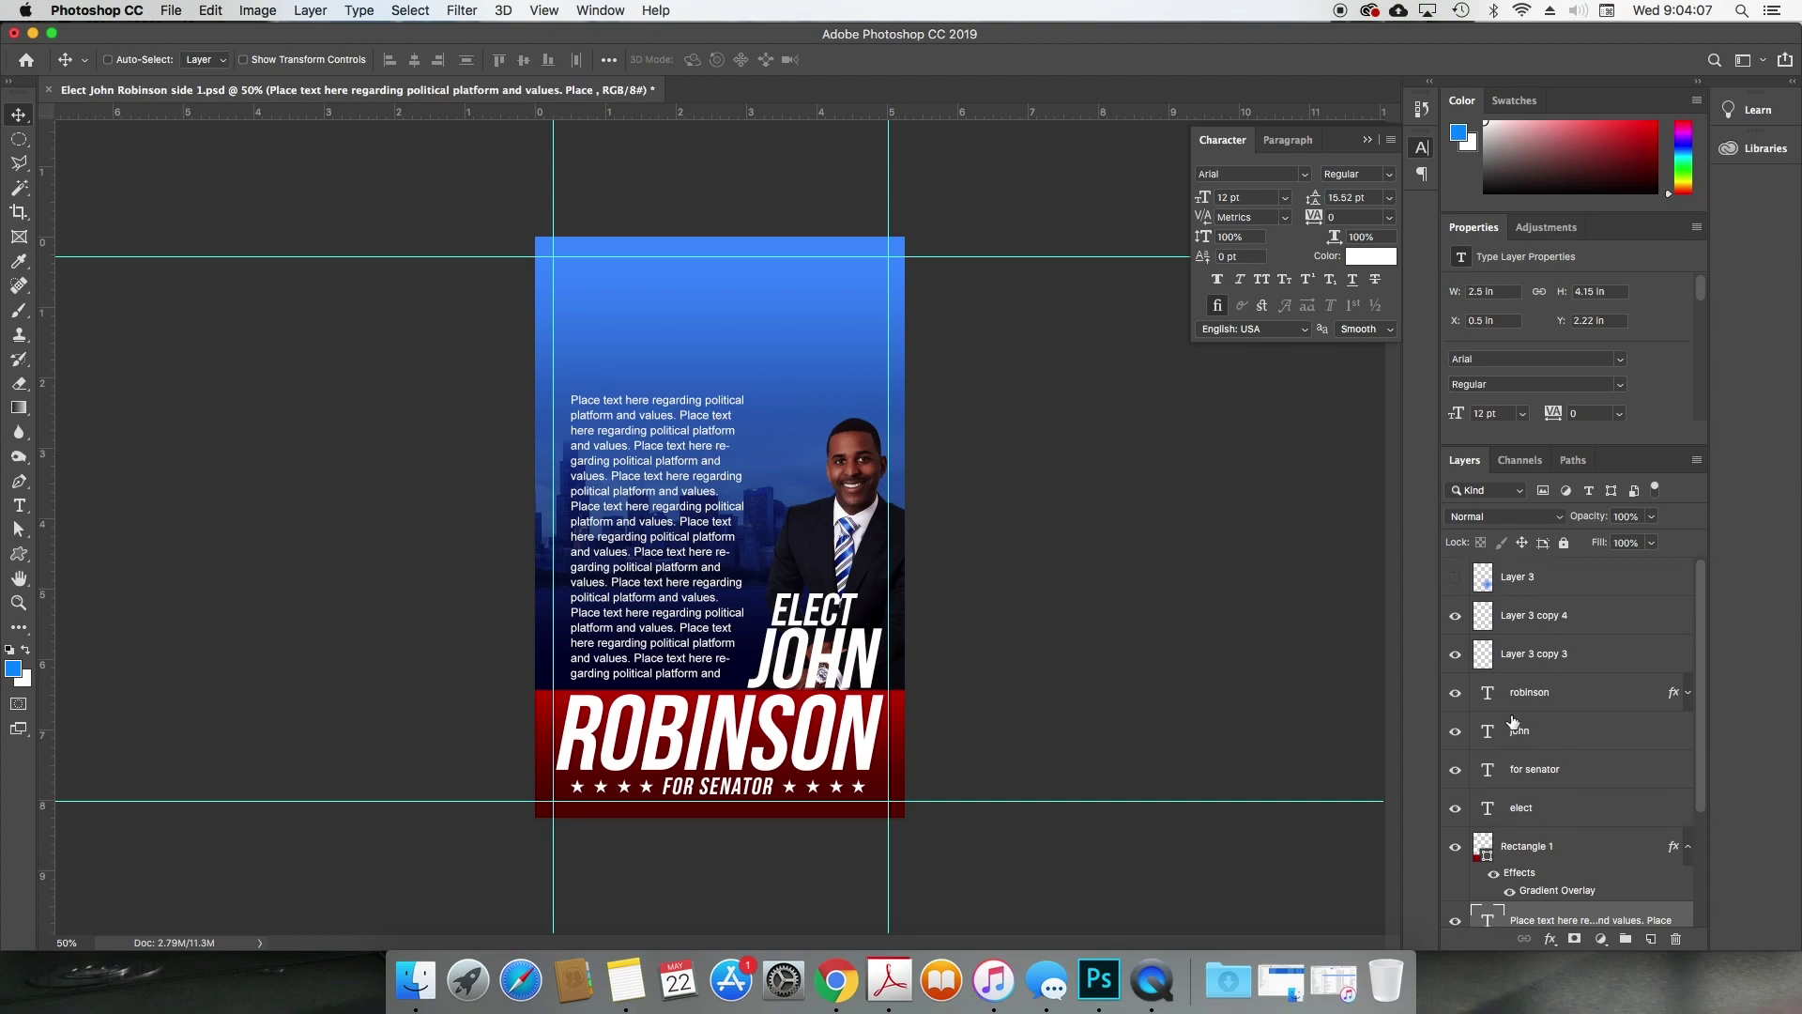
pyautogui.scroll(4, 1490, 723)
pyautogui.keyDown('super'); pyautogui.click(815, 612); pyautogui.keyUp('super')
pyautogui.keyDown('super'); pyautogui.click(831, 654); pyautogui.keyUp('super')
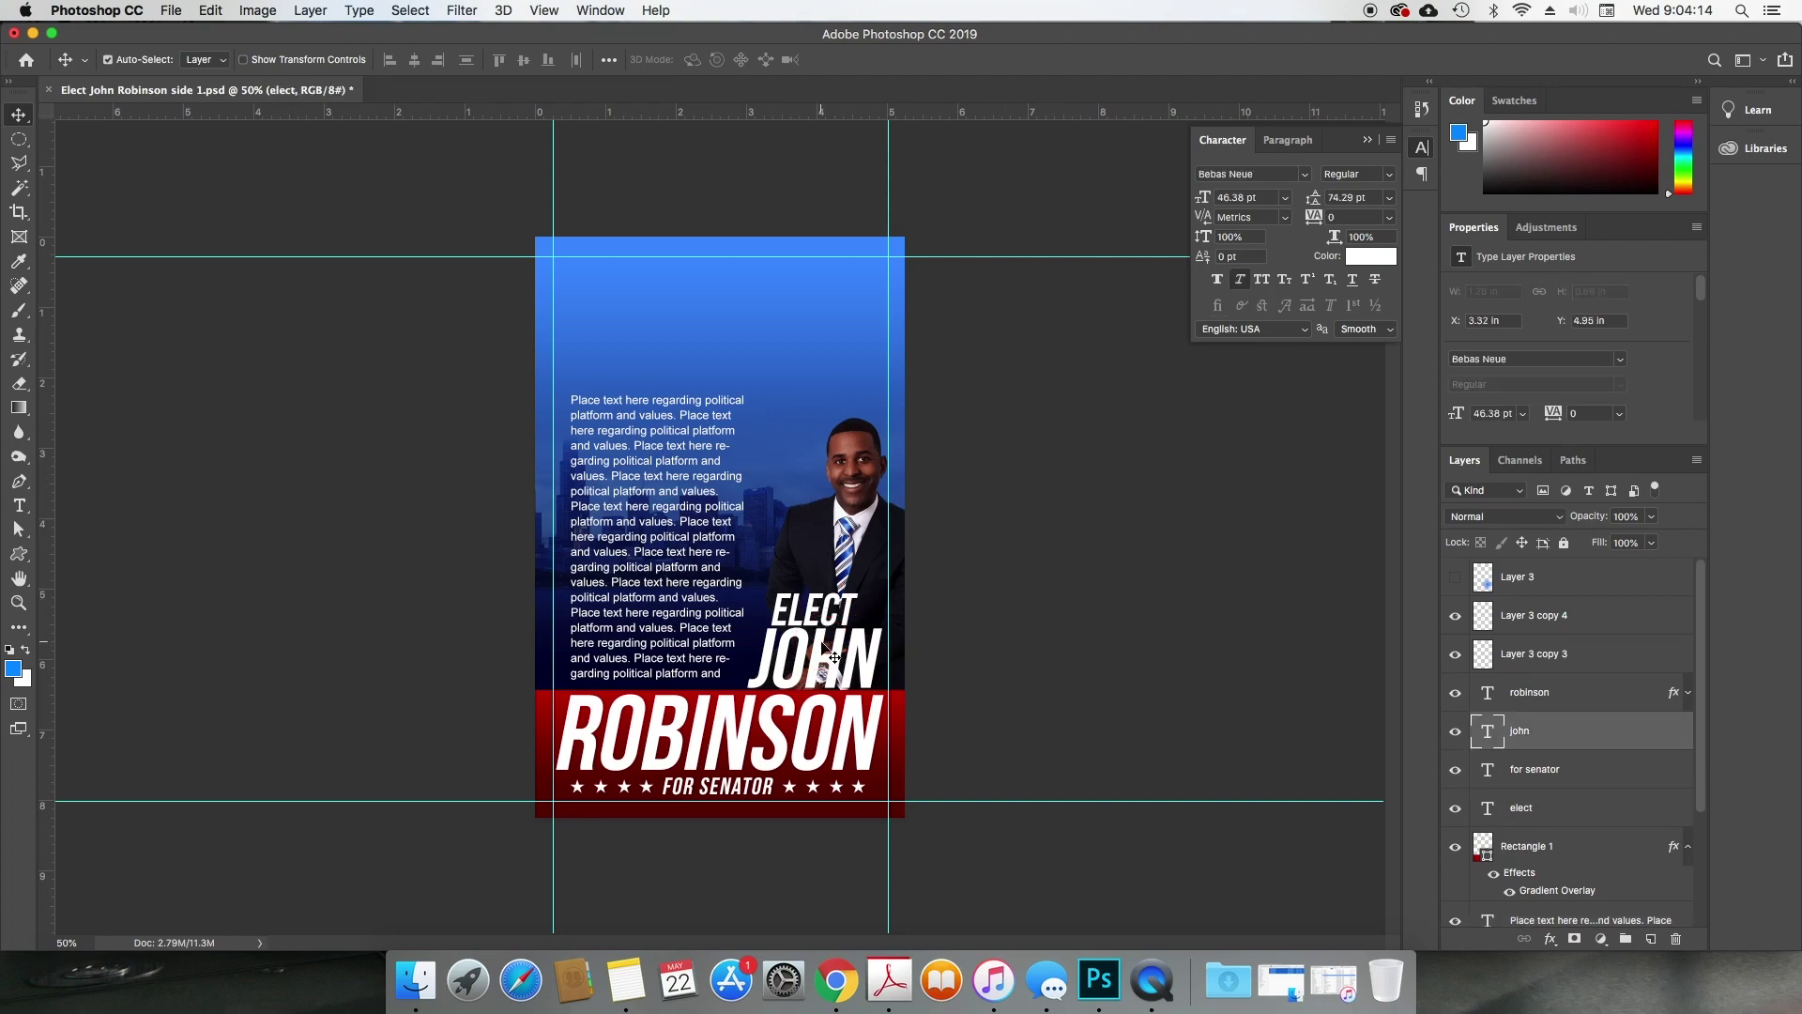
pyautogui.keyDown('super'); pyautogui.click(715, 753); pyautogui.keyUp('super')
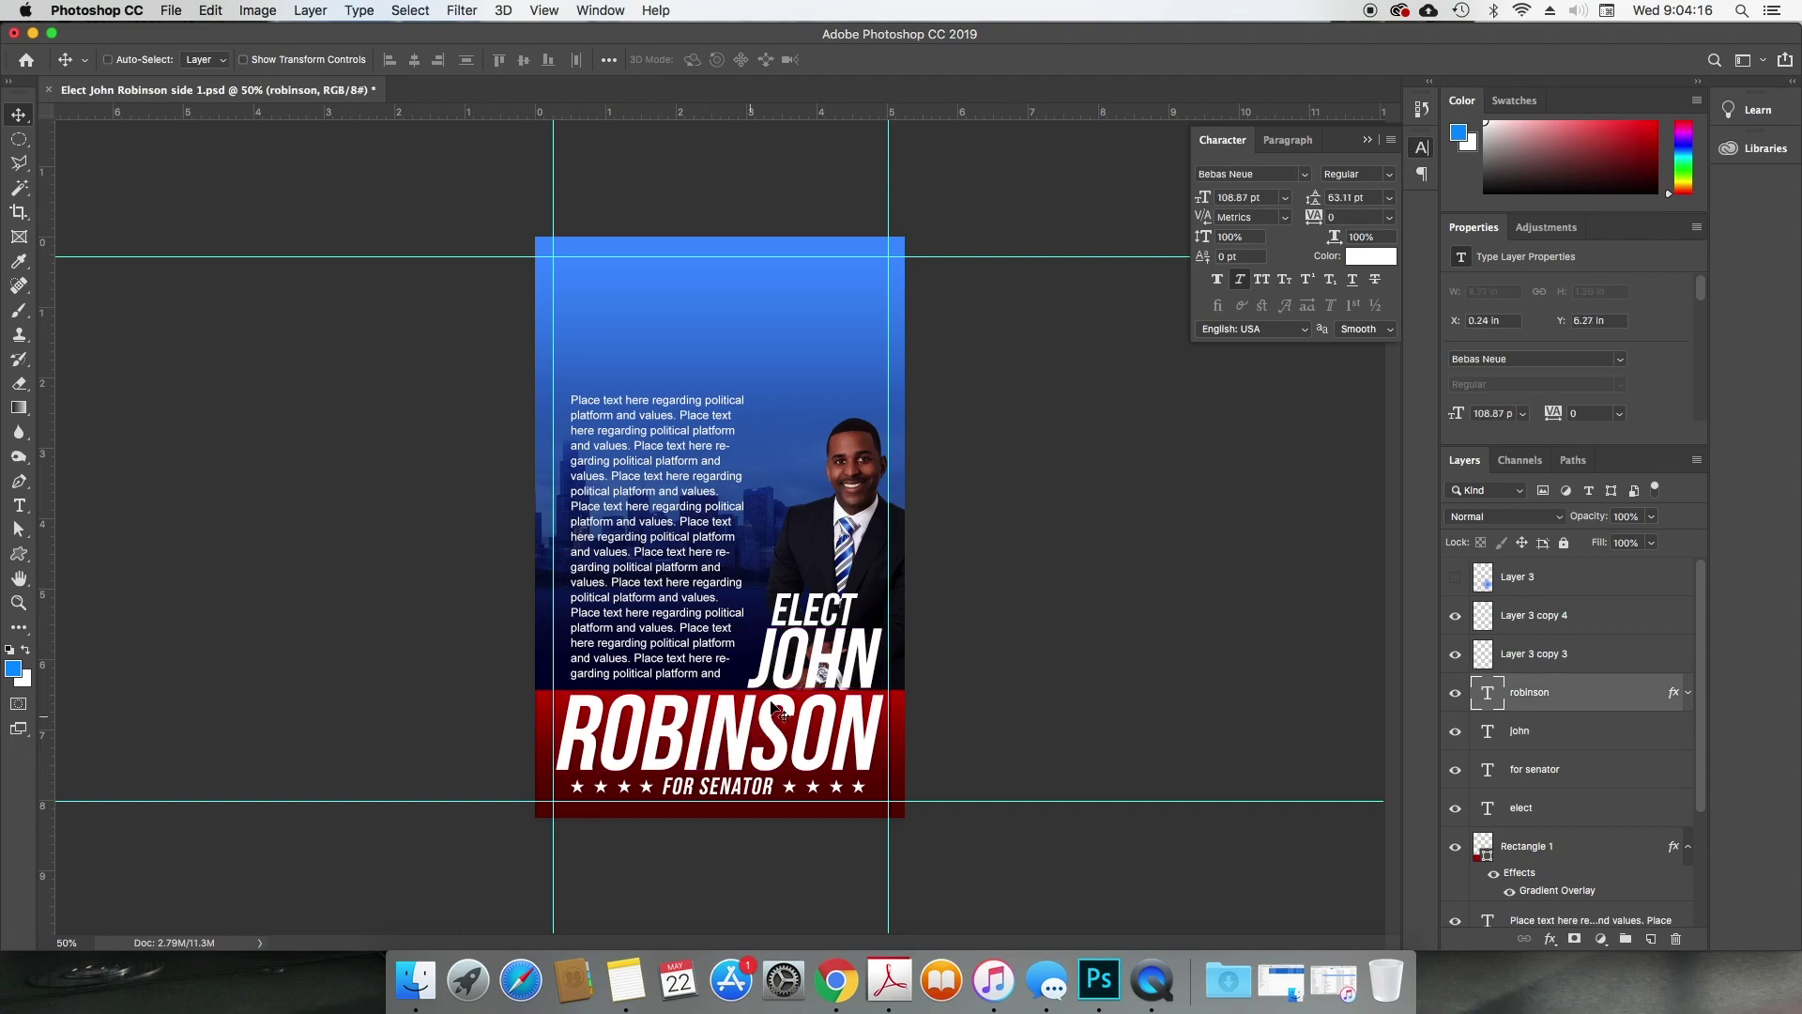
pyautogui.doubleClick(714, 731)
pyautogui.write('VO')
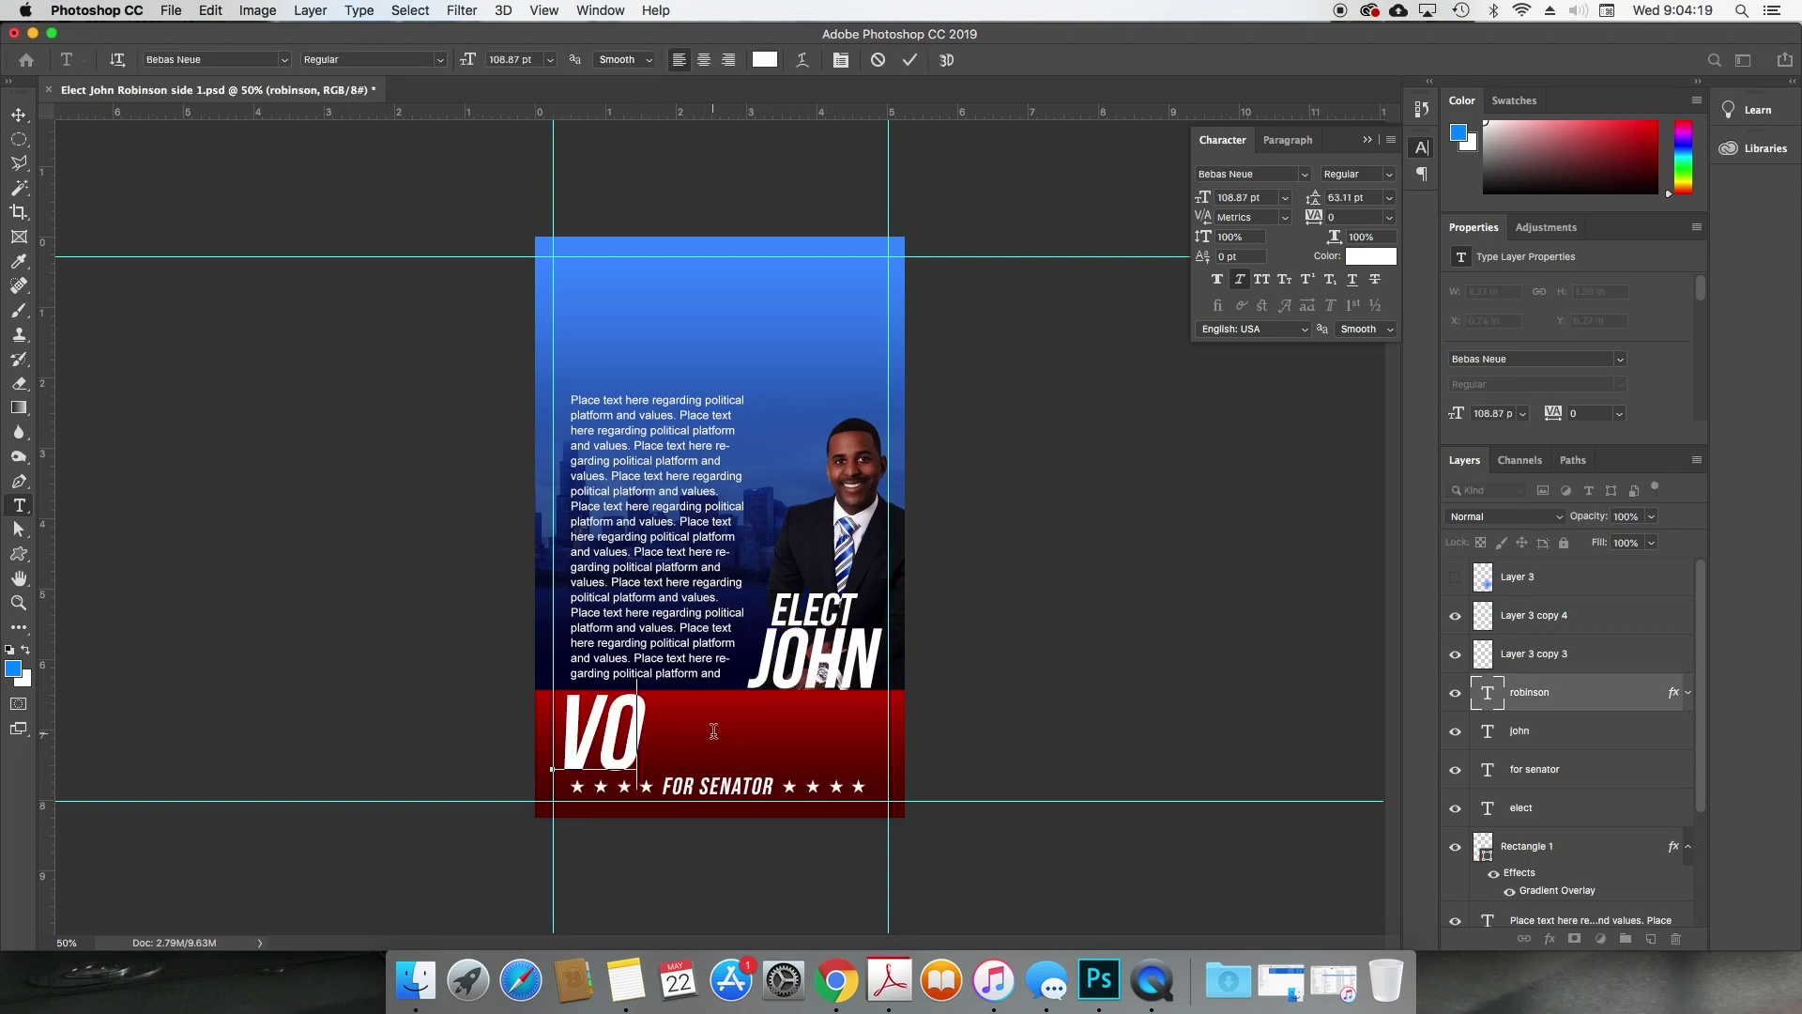
pyautogui.write('TE NOV')
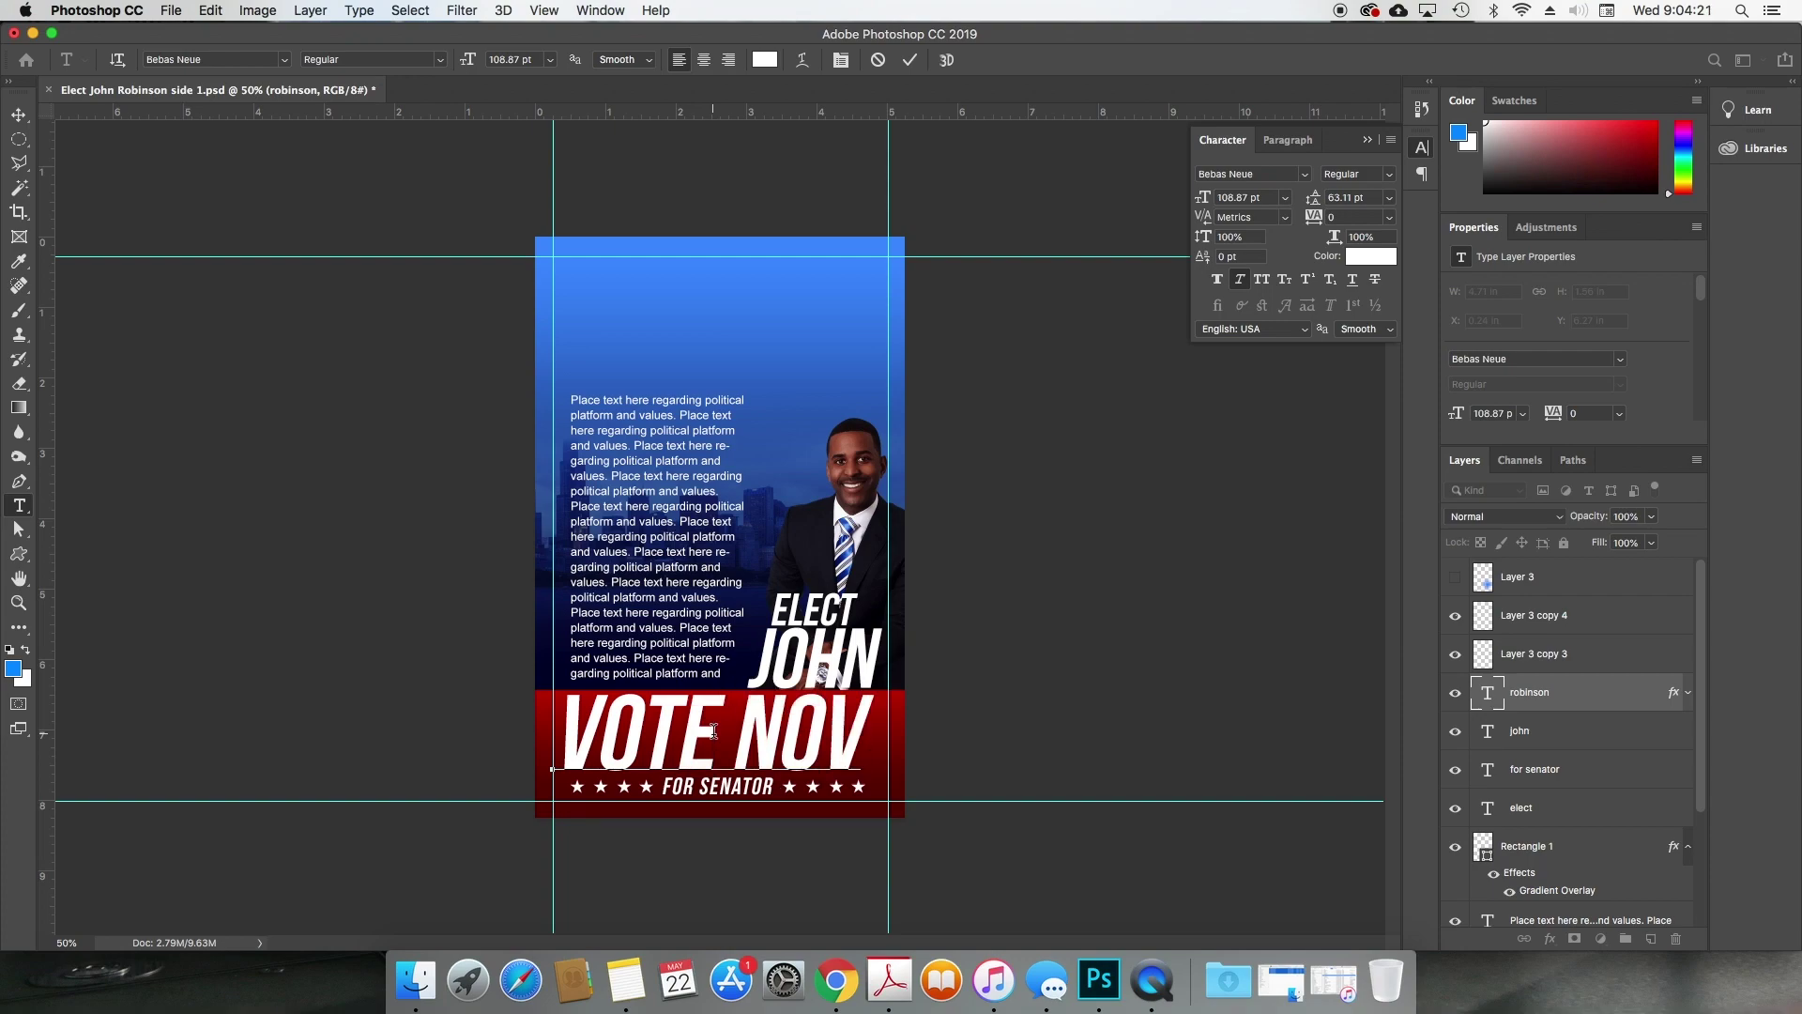
pyautogui.write('E')
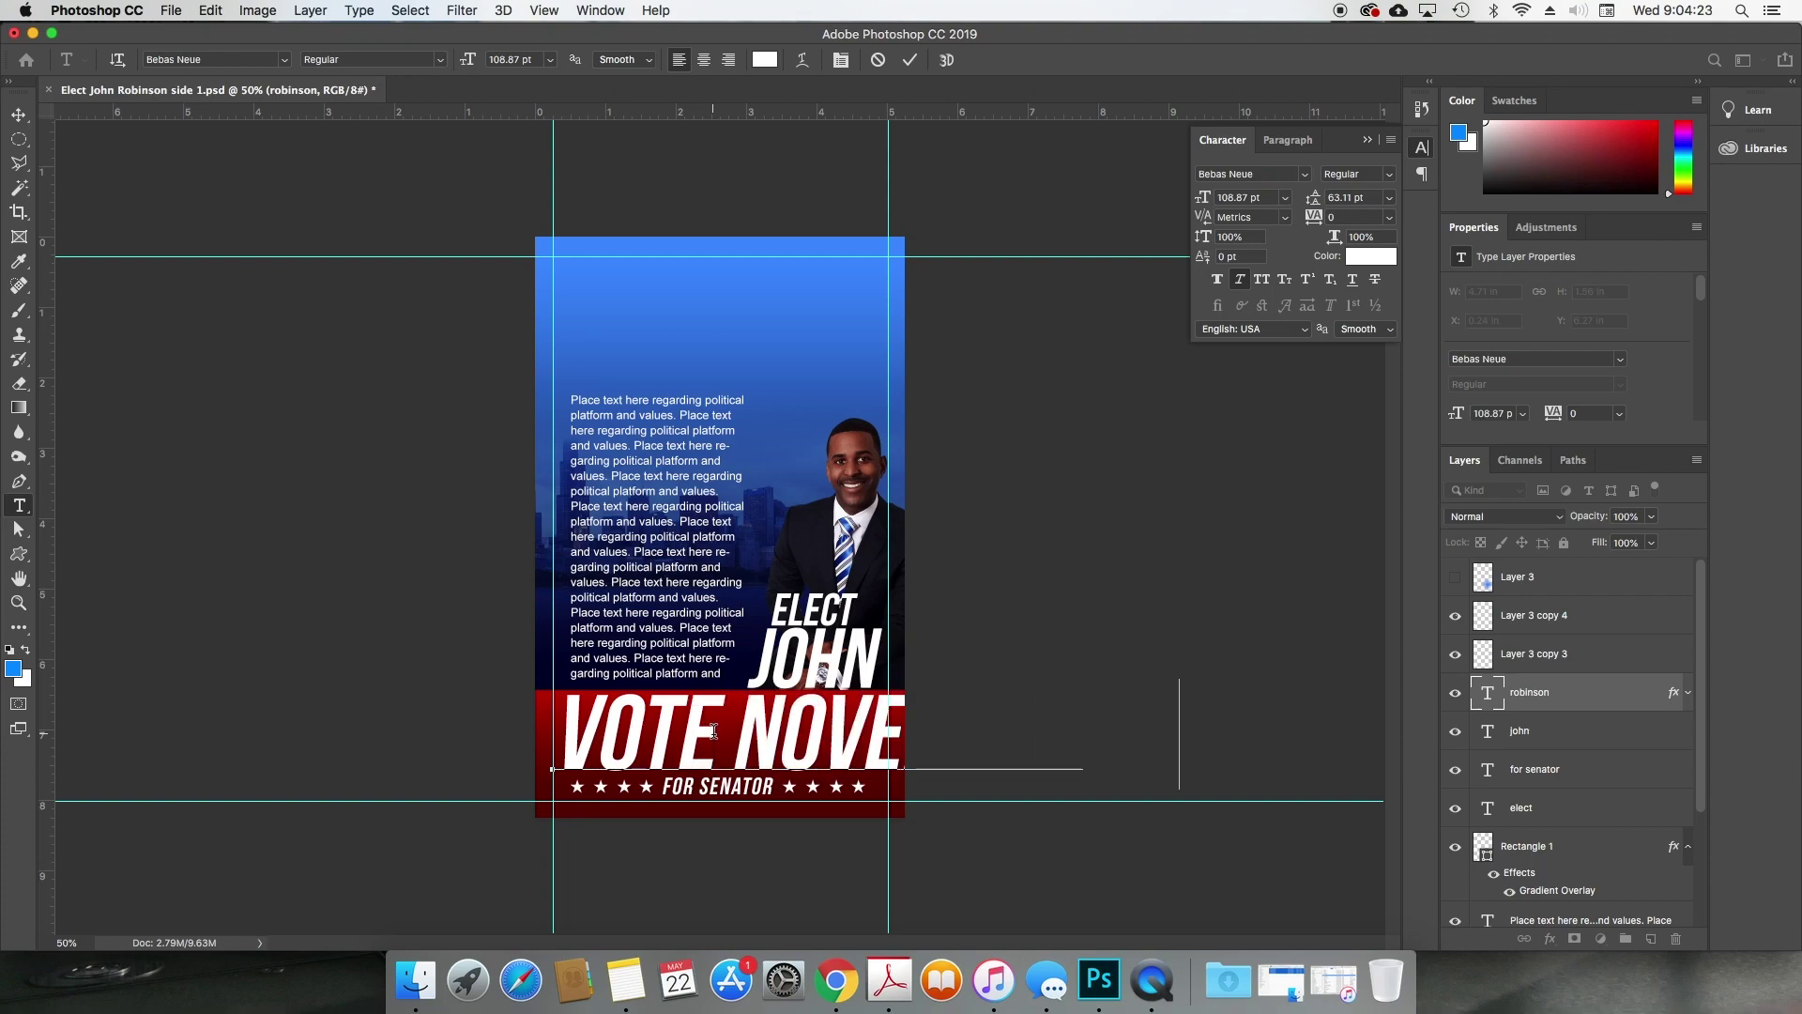
pyautogui.press('super+a')
pyautogui.moveTo(1206, 197); pyautogui.dragTo(1154, 205)
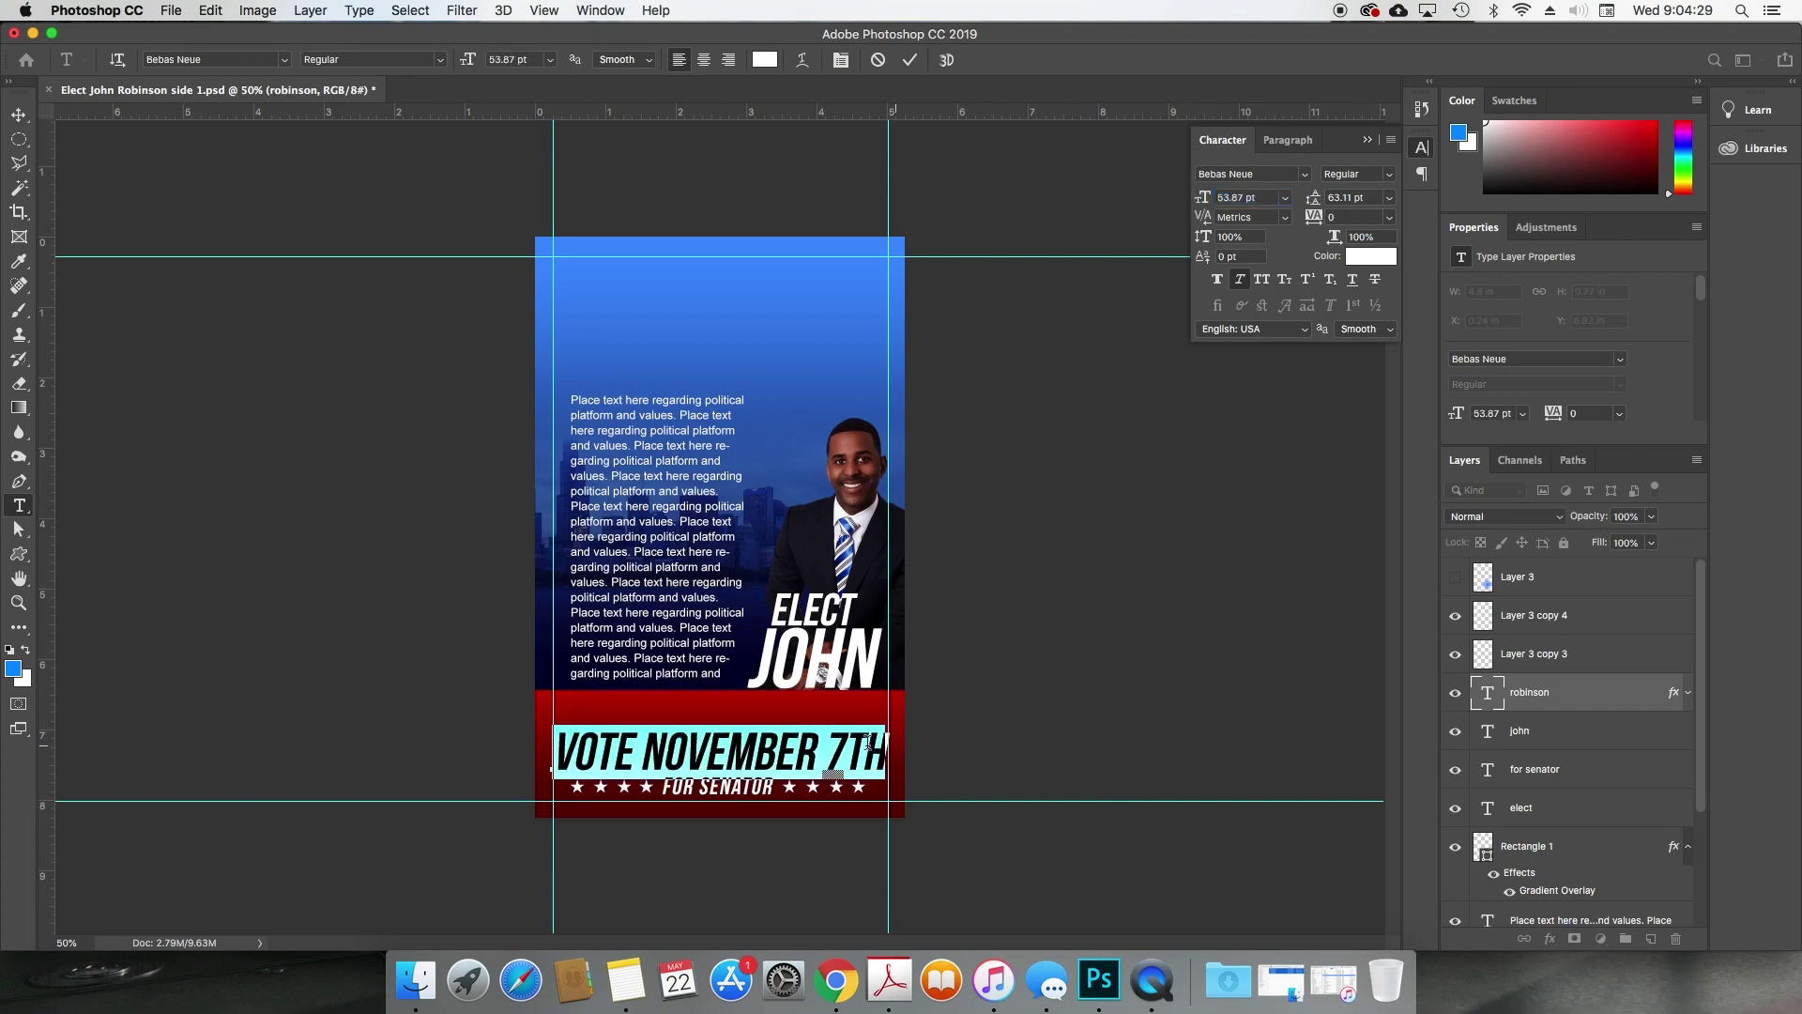
# Step: Make the TH superscript and widen the tracking on the 7 with 0 pt baseline shift
pyautogui.click(849, 756)
pyautogui.moveTo(849, 755); pyautogui.dragTo(950, 757)
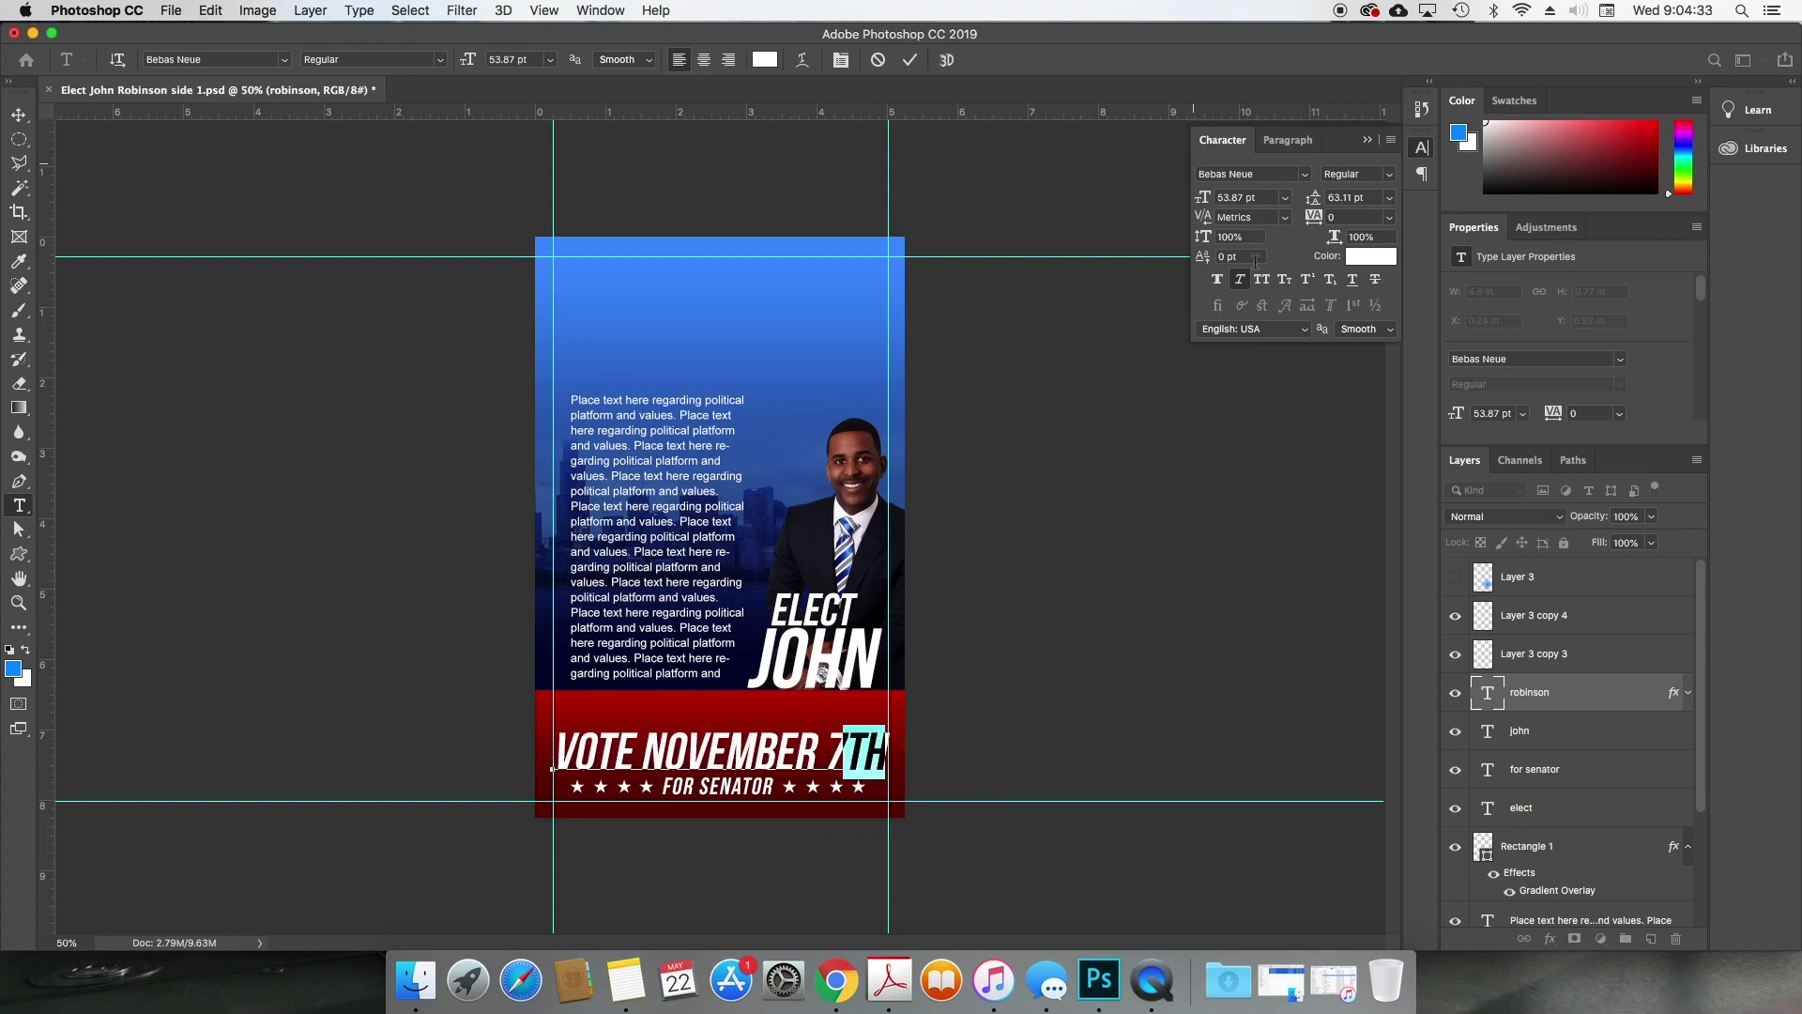
pyautogui.click(1308, 280)
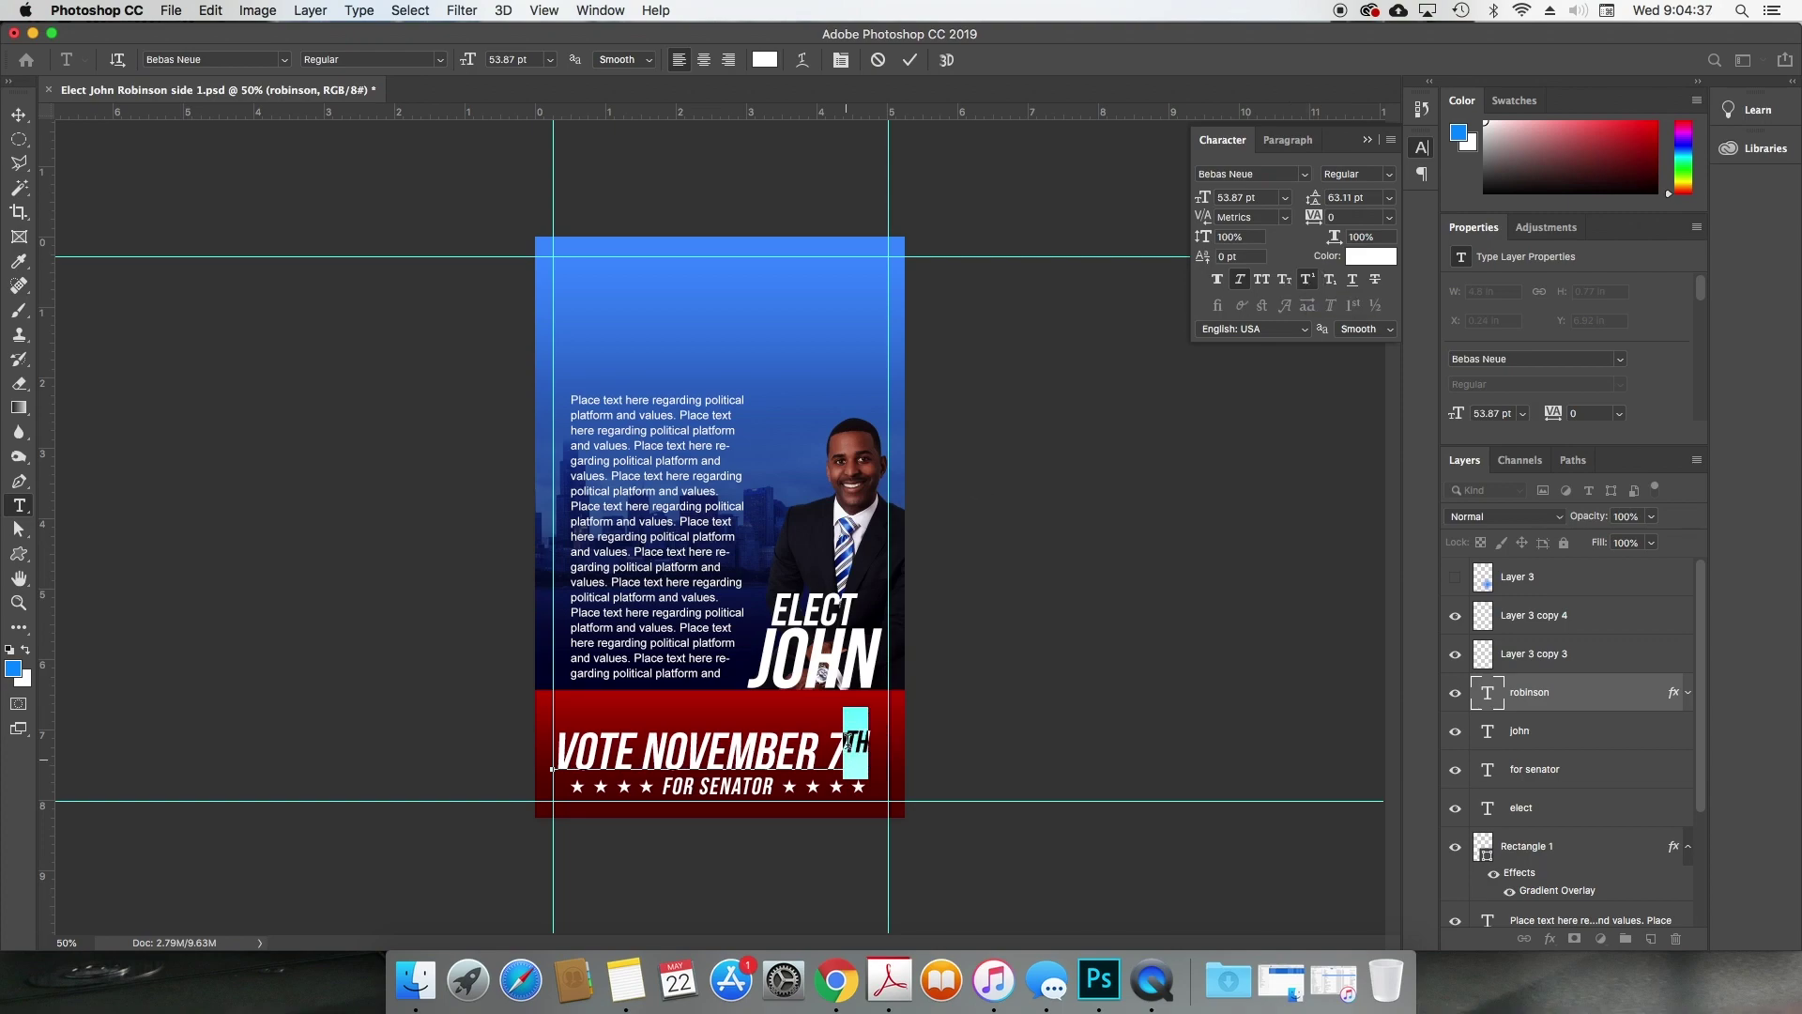
pyautogui.click(1249, 256)
pyautogui.press('Down')
pyautogui.press('Down')
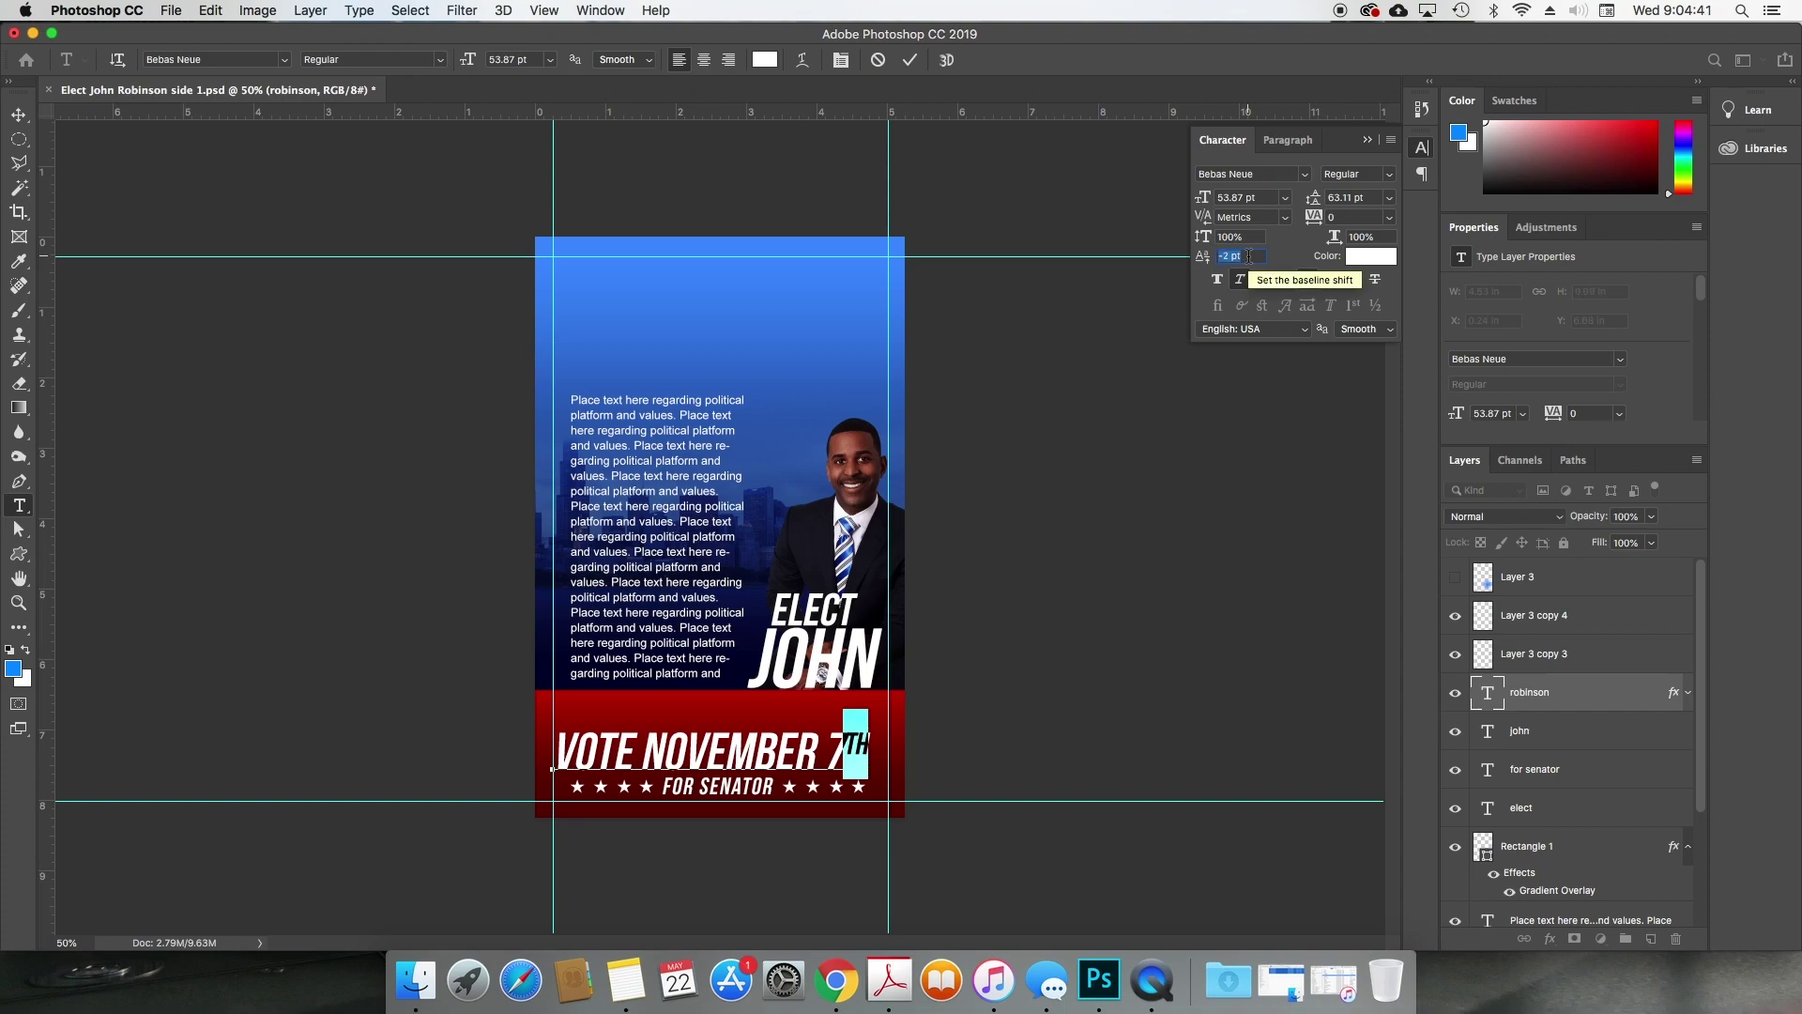
pyautogui.moveTo(841, 751); pyautogui.dragTo(823, 756)
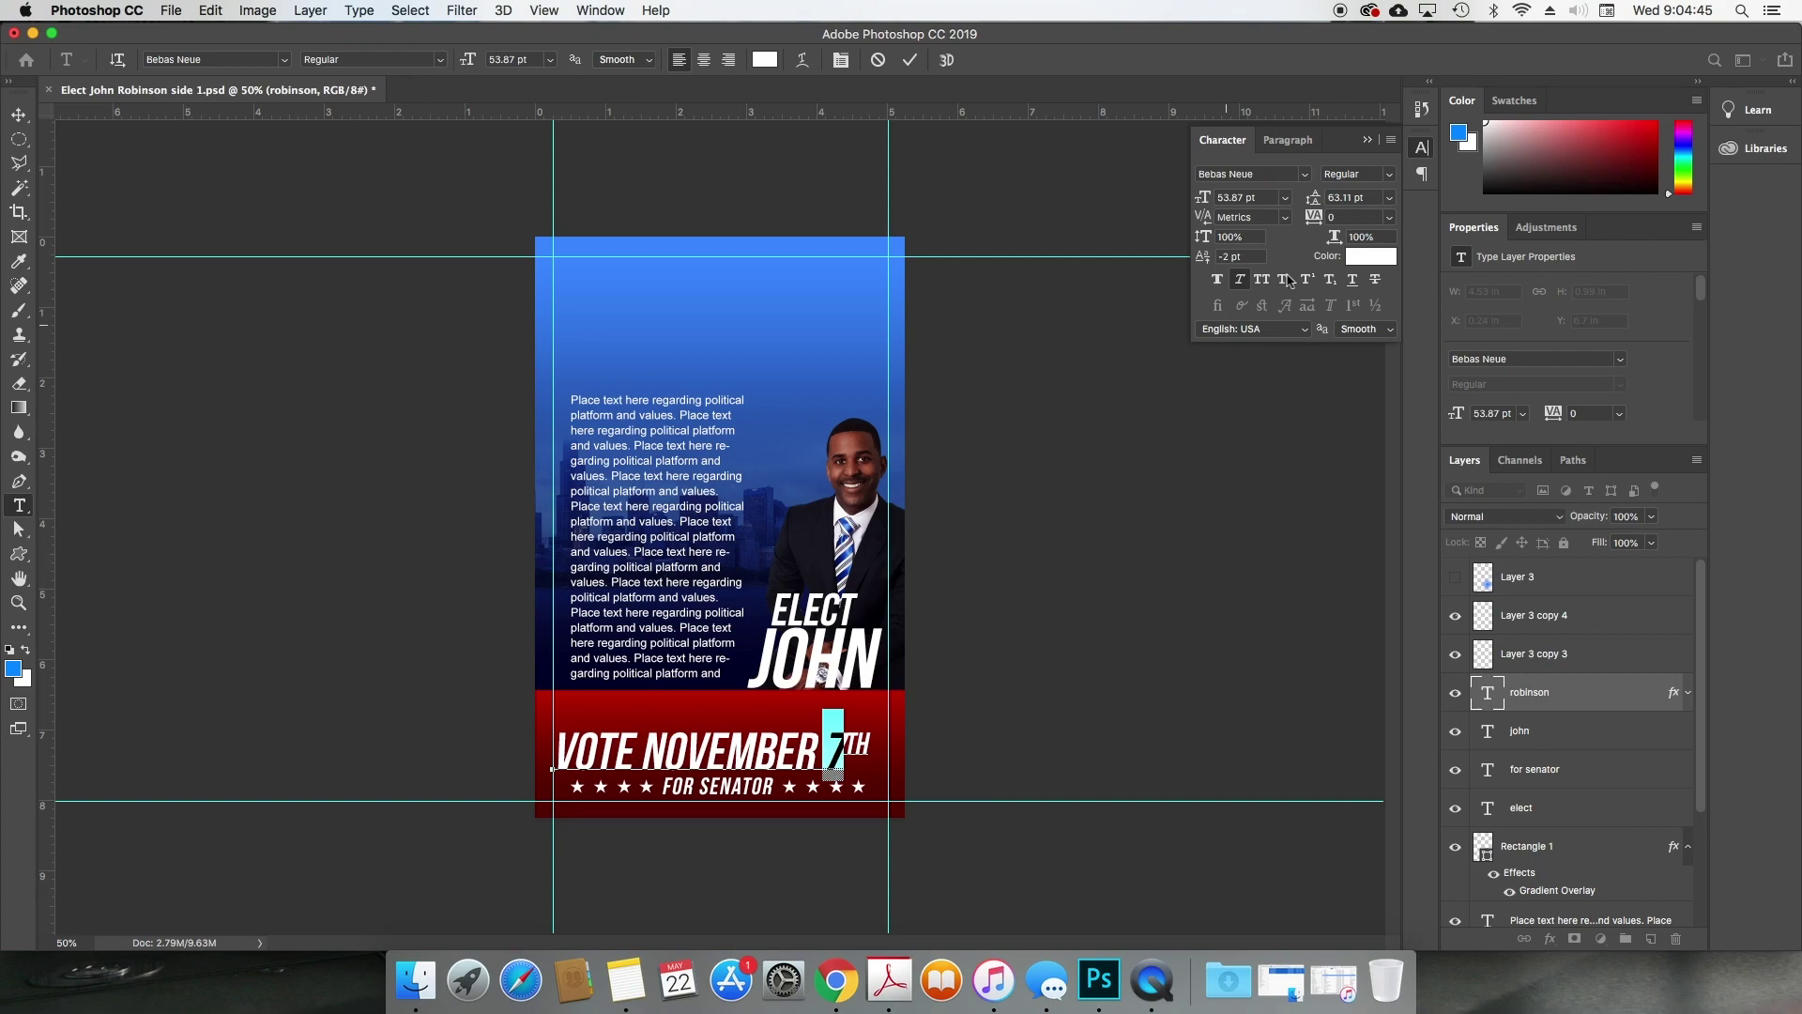
pyautogui.click(1334, 218)
pyautogui.hotkey('shift', 'Up')
pyautogui.hotkey('shift', 'Up')
pyautogui.hotkey('shift', 'Up')
pyautogui.hotkey('shift', 'Up')
pyautogui.hotkey('shift', 'Up')
pyautogui.hotkey('shift', 'Up')
pyautogui.hotkey('shift', 'Up')
pyautogui.hotkey('shift', 'Up')
pyautogui.hotkey('shift', 'Up')
pyautogui.hotkey('shift', 'Up')
pyautogui.doubleClick(1223, 256)
pyautogui.write('0')
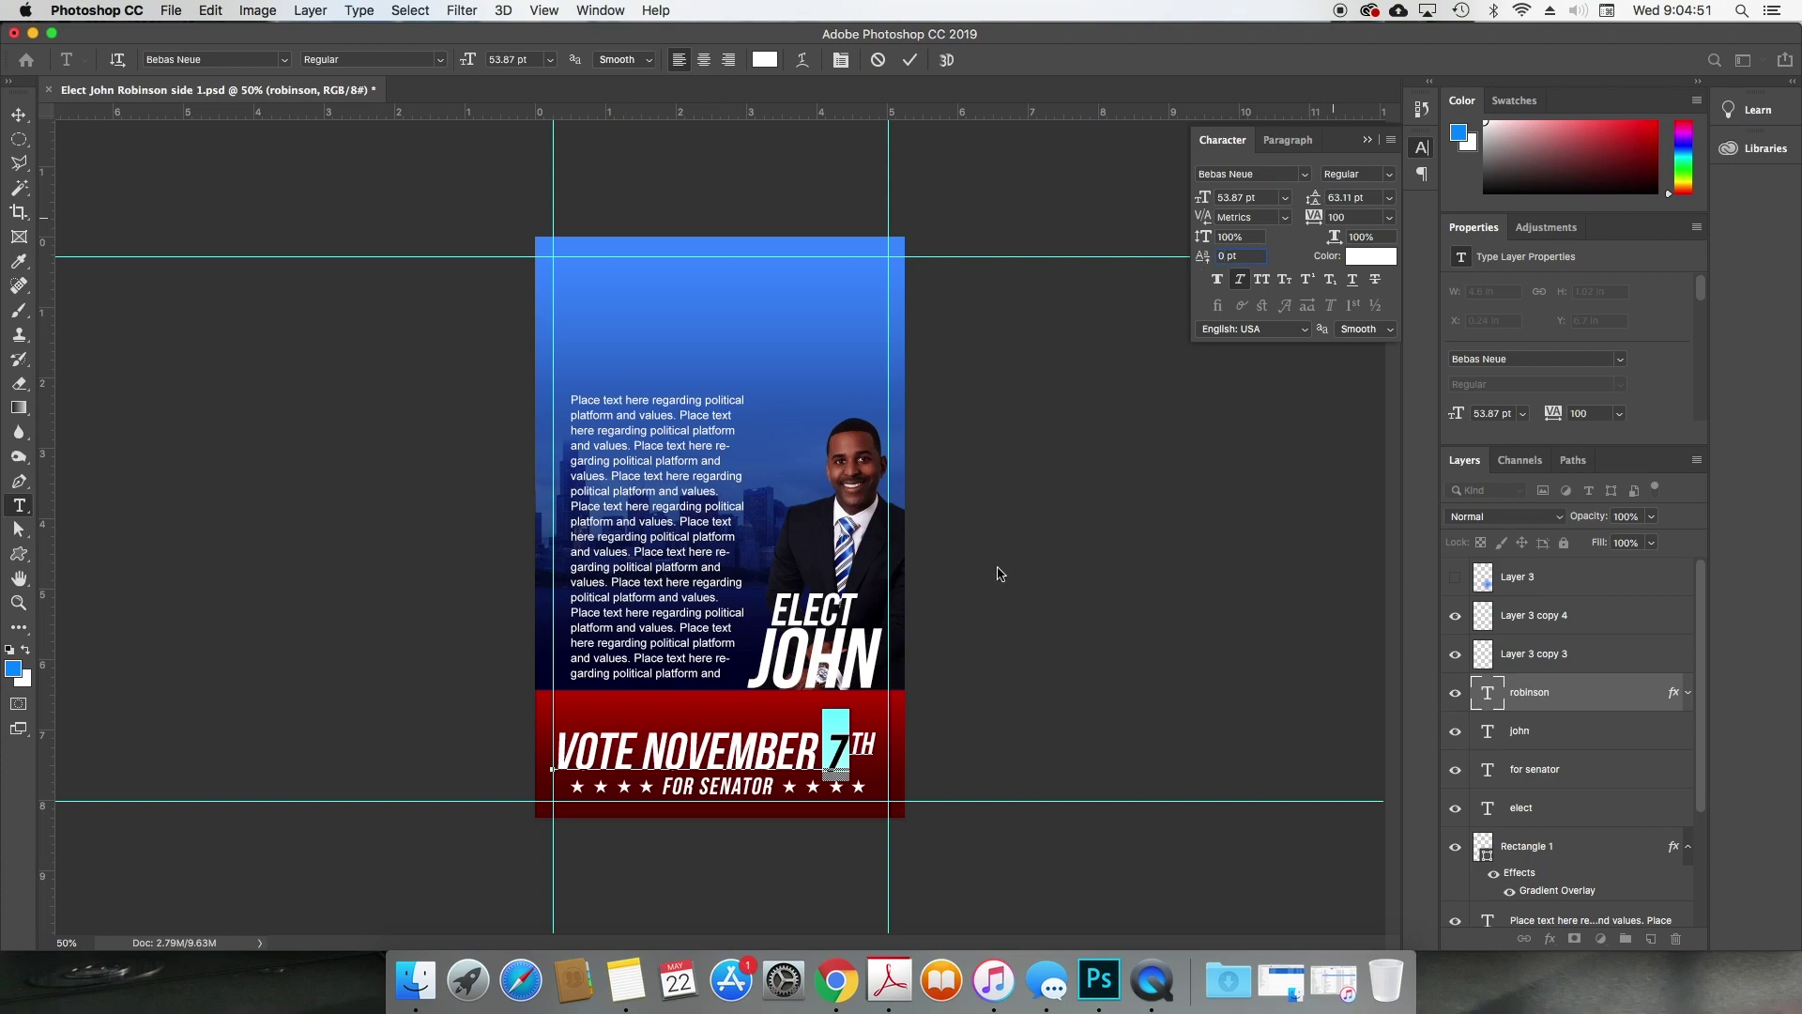
pyautogui.click(847, 747)
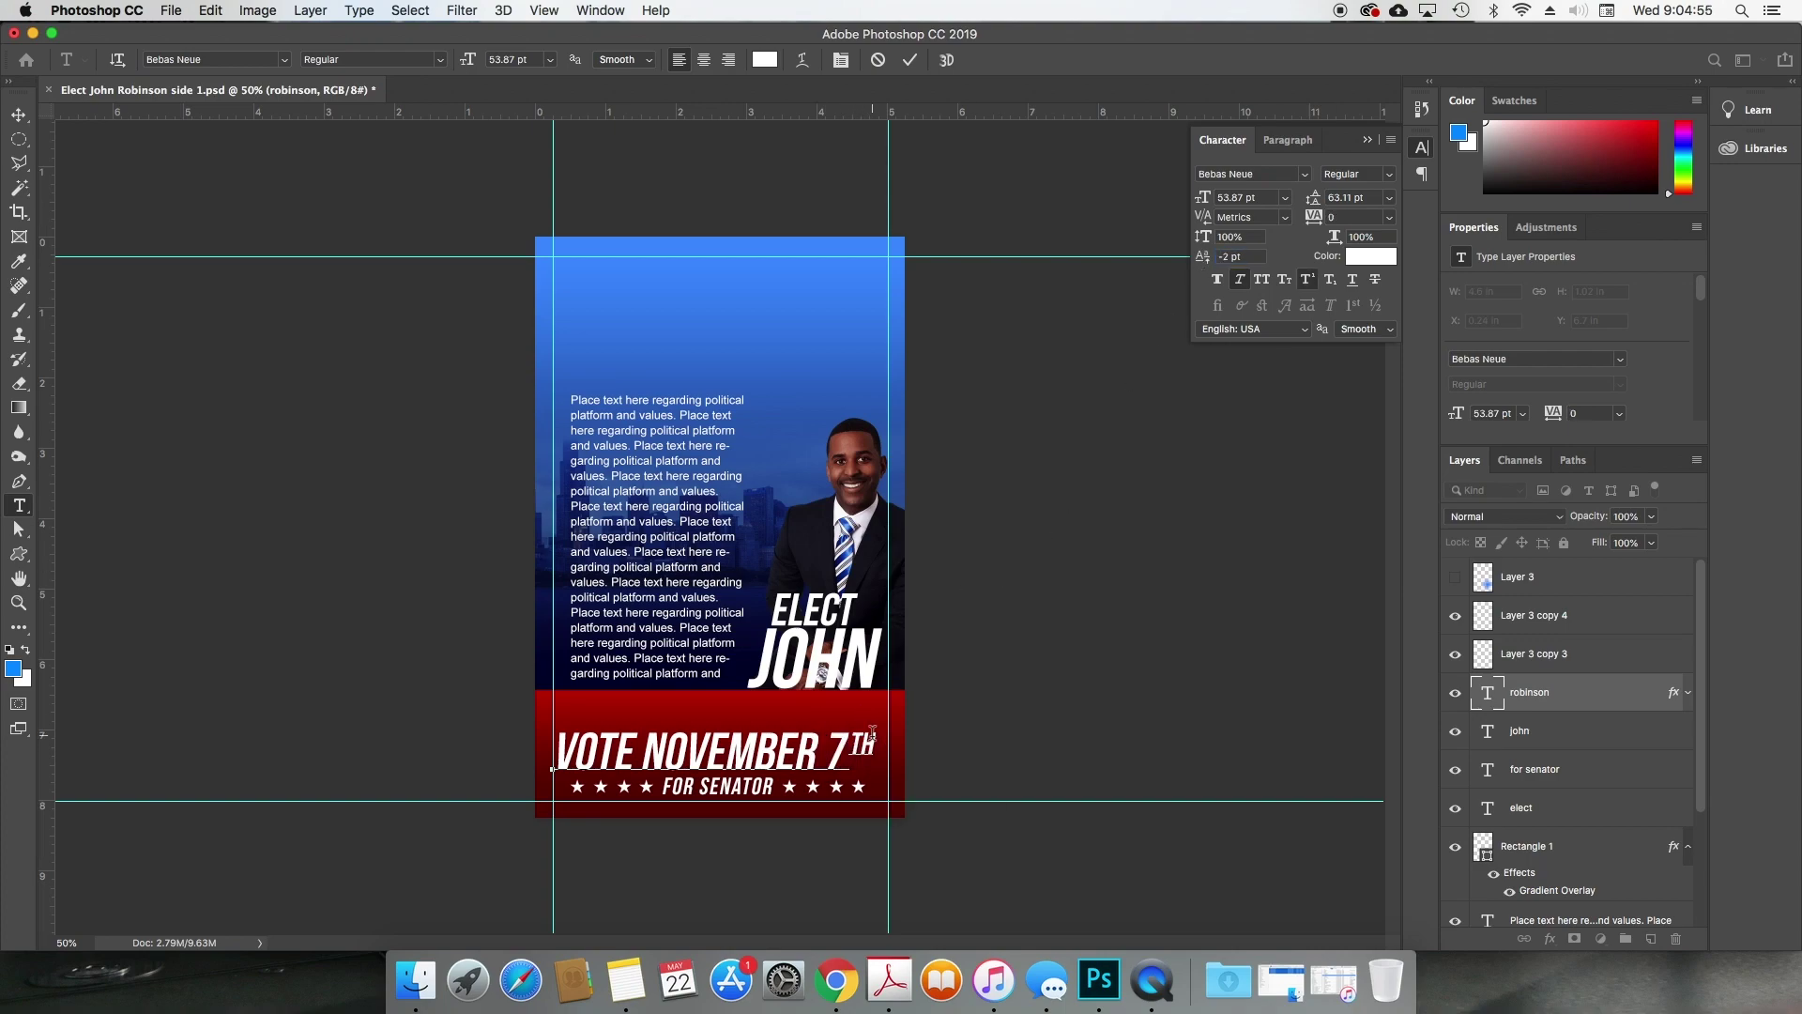
# Step: Commit the headline and move VOTE NOVEMBER 7TH up on the red band
pyautogui.press('Escape')
pyautogui.press('v')
pyautogui.moveTo(804, 769)
pyautogui.mouseDown()
pyautogui.moveTo(818, 742)
pyautogui.moveTo(796, 752)
pyautogui.mouseUp()
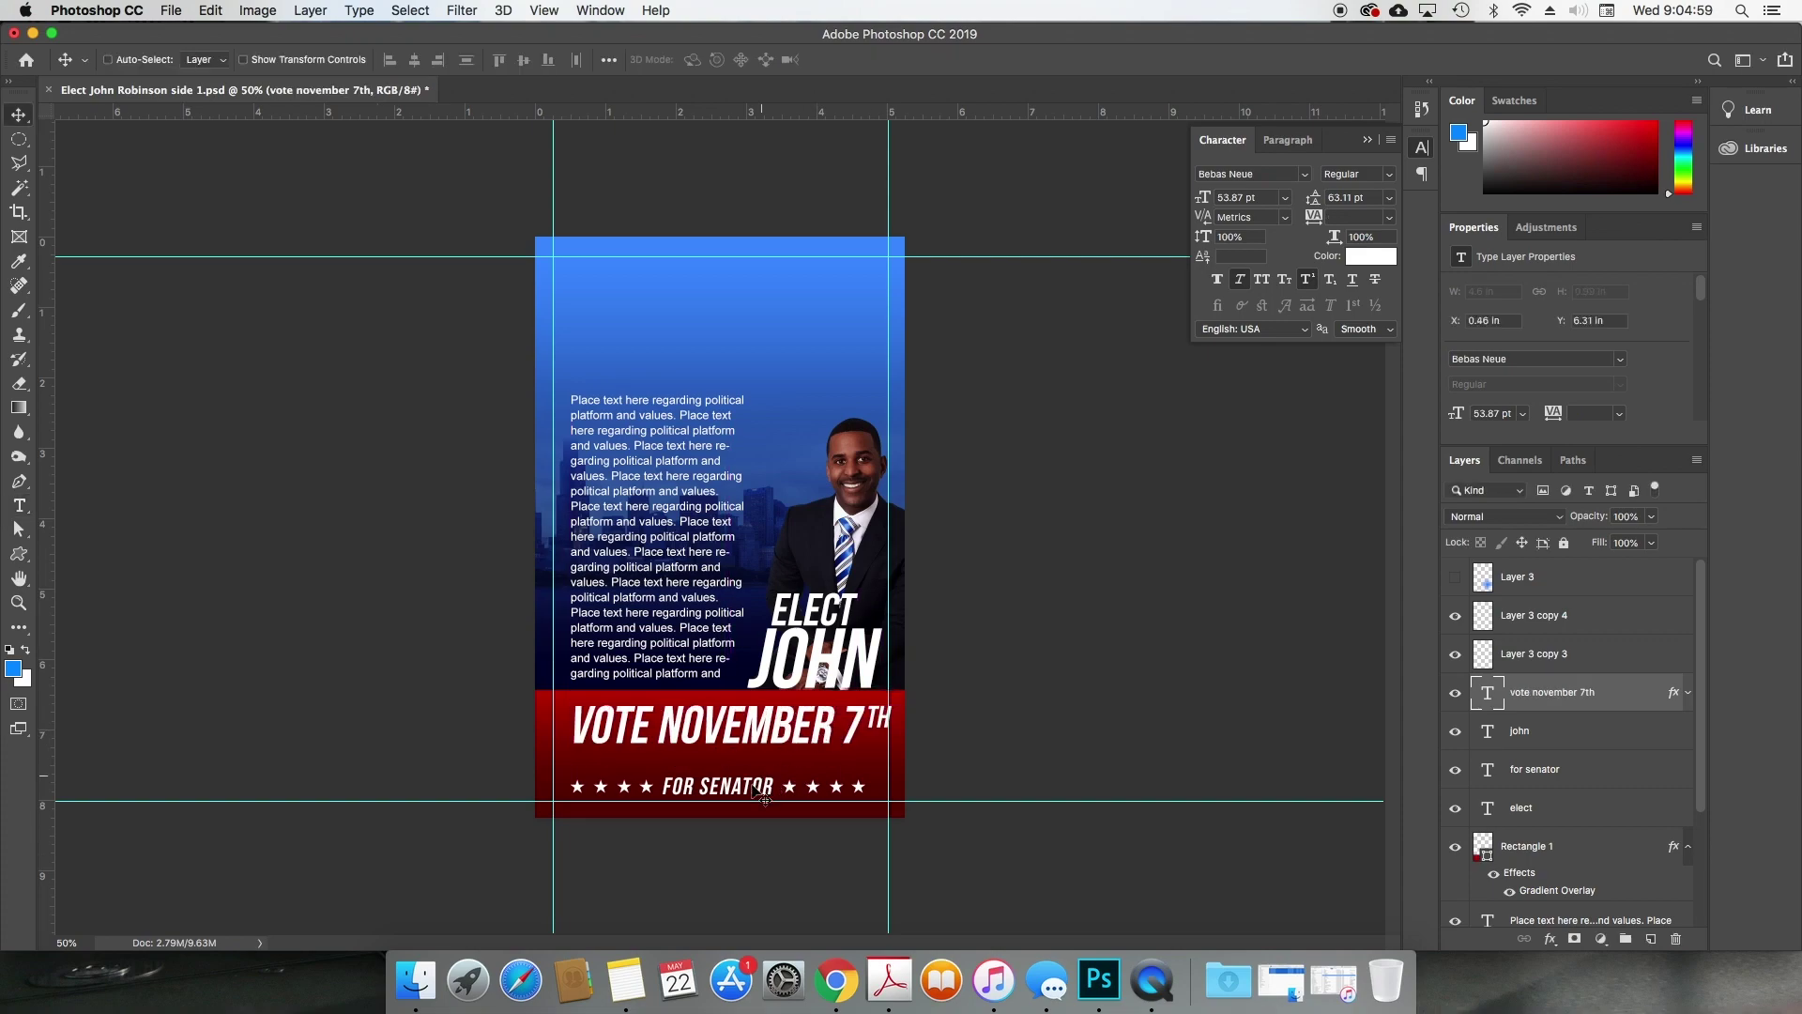
# Step: Hide FOR SENATOR and move the left stars beside the right stars into one row
pyautogui.keyDown('super'); pyautogui.click(763, 796); pyautogui.keyUp('super')
pyautogui.click(1455, 770)
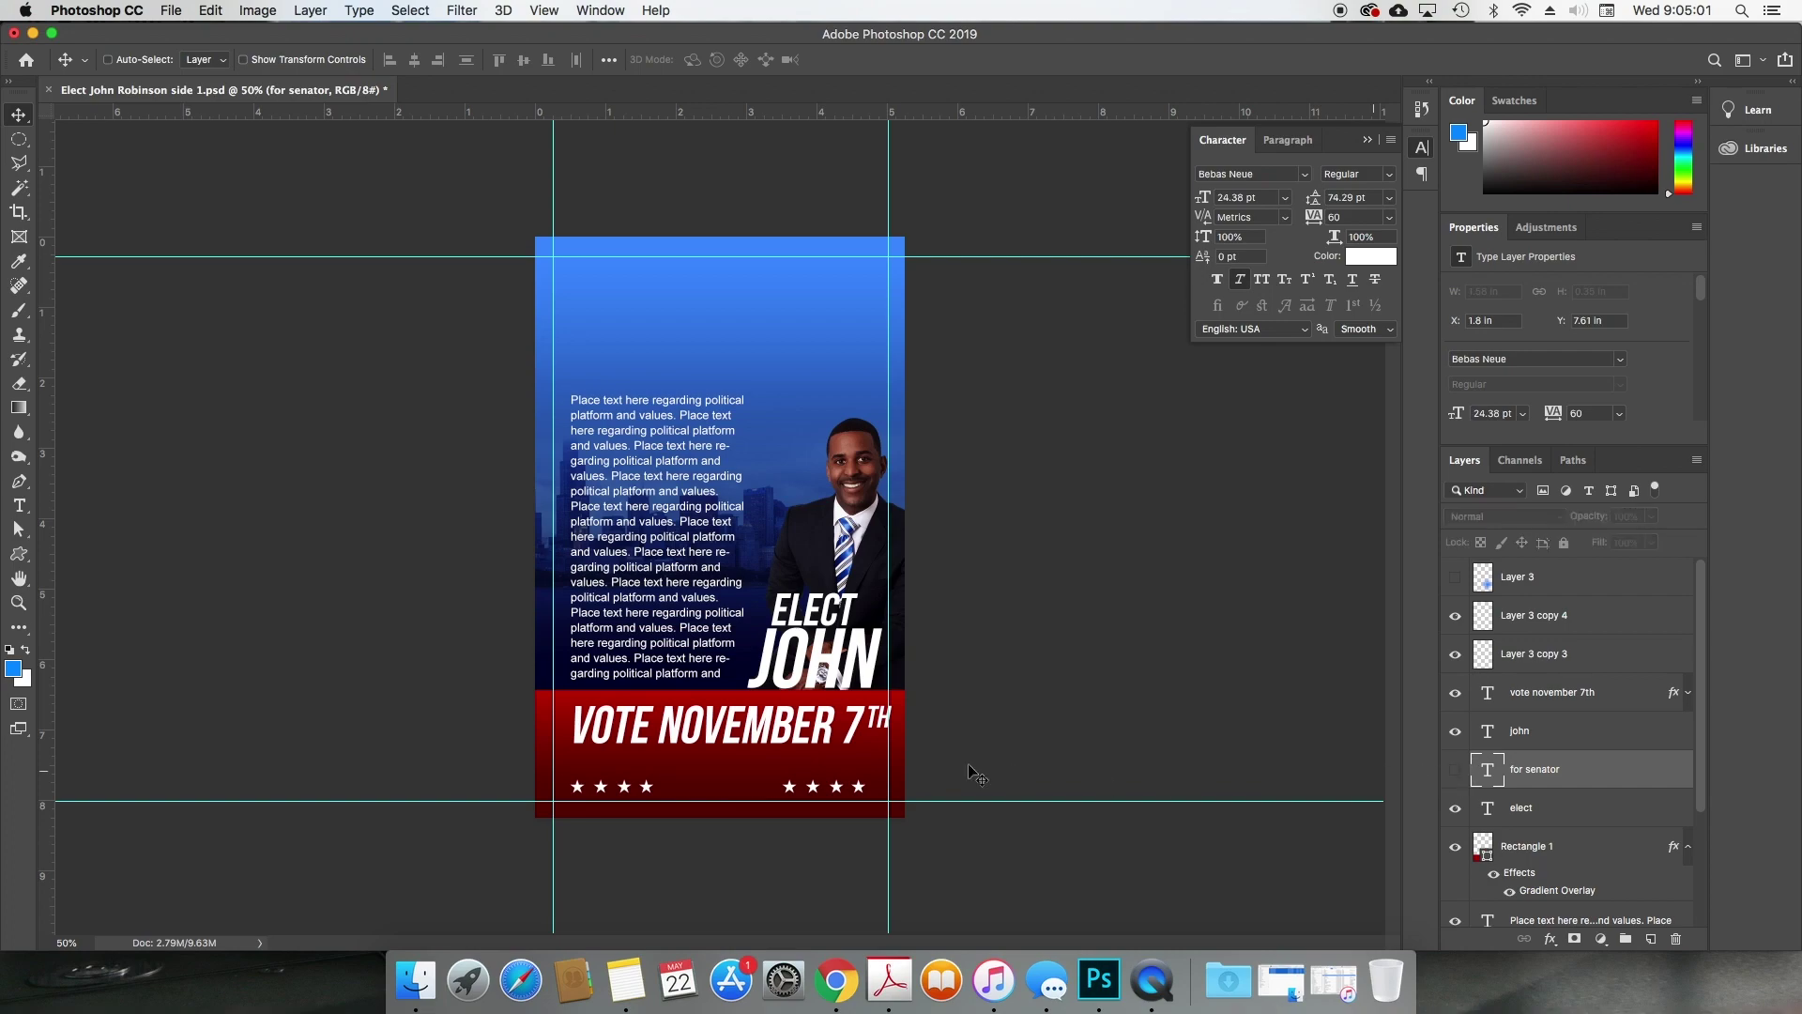
pyautogui.keyDown('super'); pyautogui.click(836, 796); pyautogui.keyUp('super')
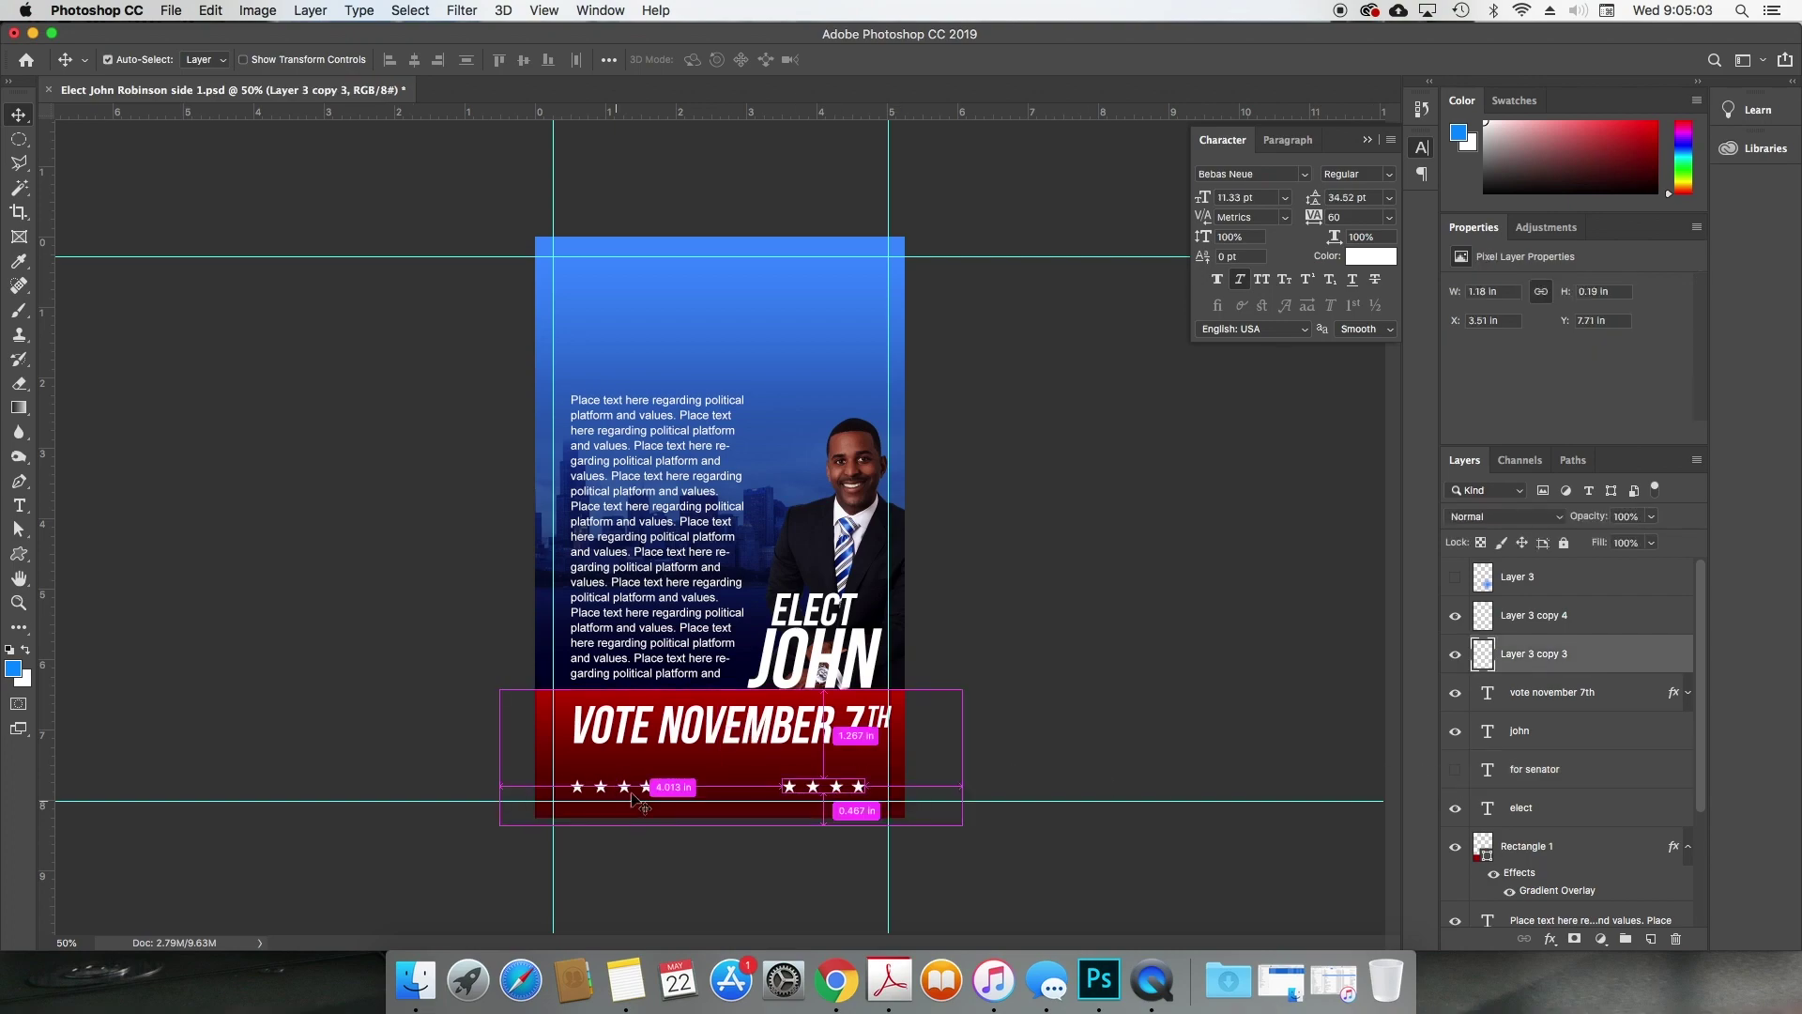
pyautogui.moveTo(648, 794); pyautogui.dragTo(796, 742)
pyautogui.keyDown('shift'); pyautogui.keyDown('super'); pyautogui.click(822, 796); pyautogui.keyUp('super'); pyautogui.keyUp('shift')
# Step: Delete the ELECT and JOHN text layers
pyautogui.click(855, 660)
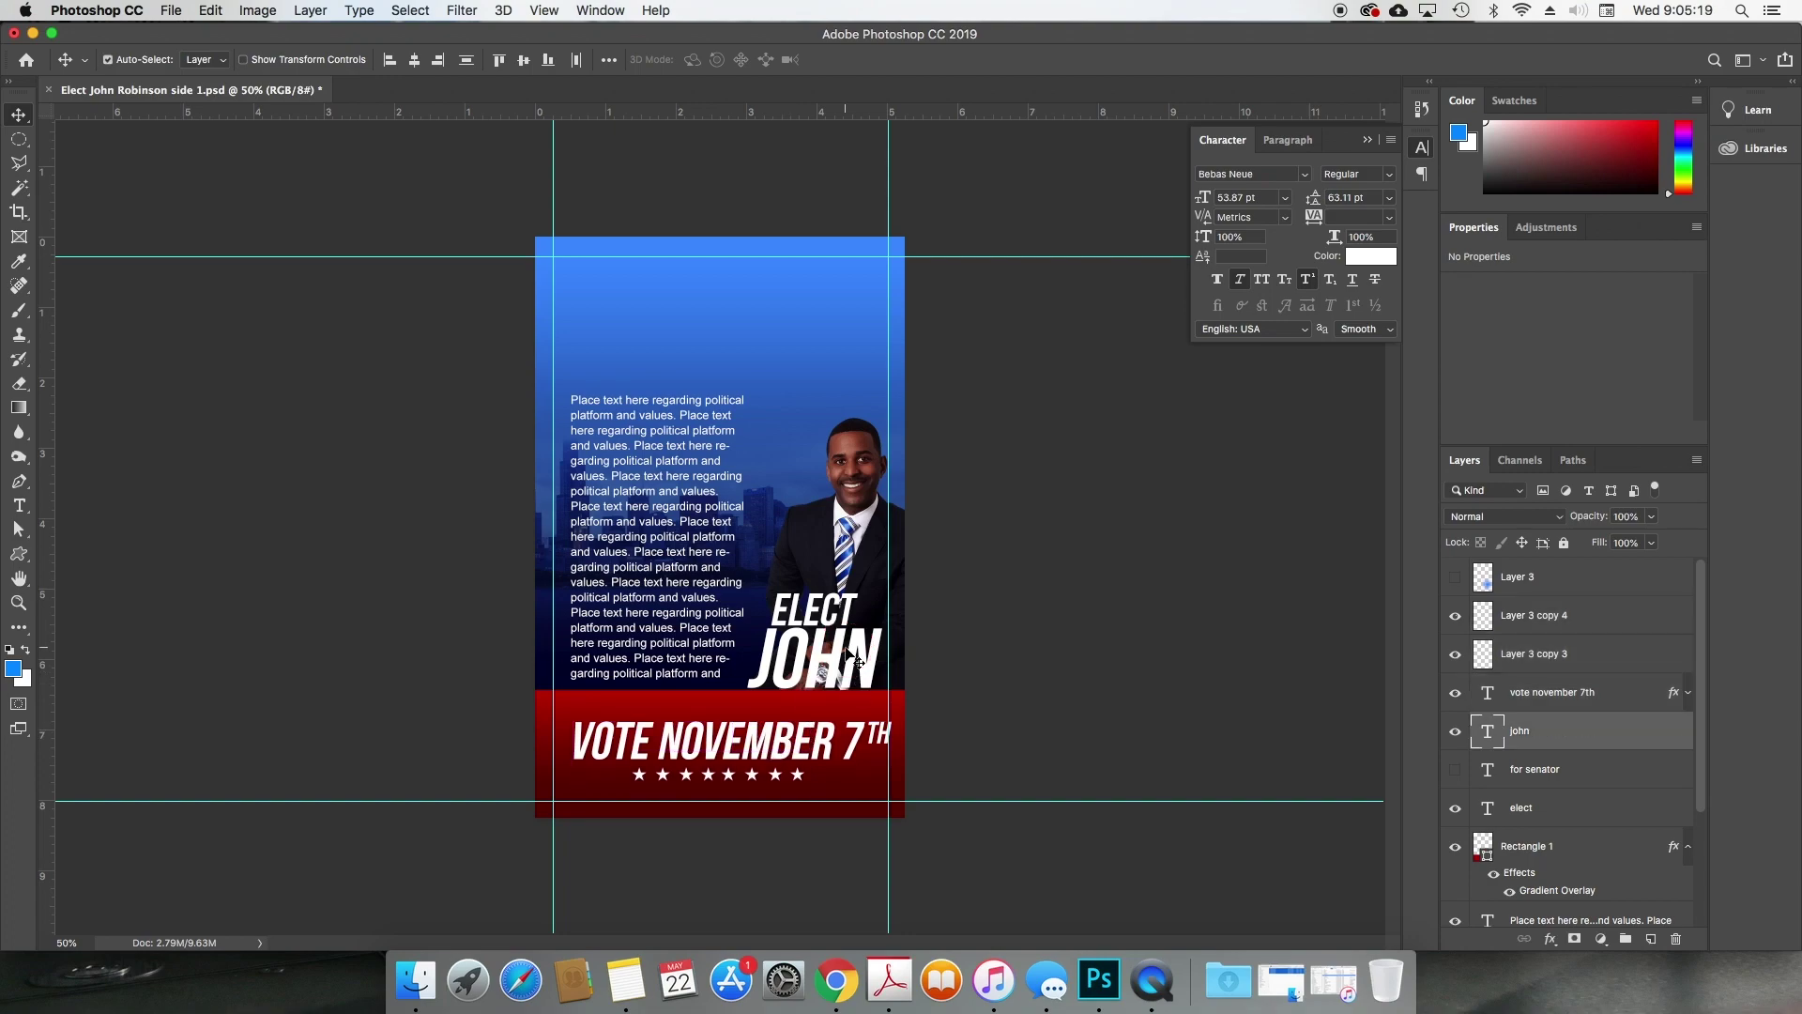
pyautogui.keyDown('shift'); pyautogui.keyDown('super'); pyautogui.click(830, 615); pyautogui.keyUp('super'); pyautogui.keyUp('shift')
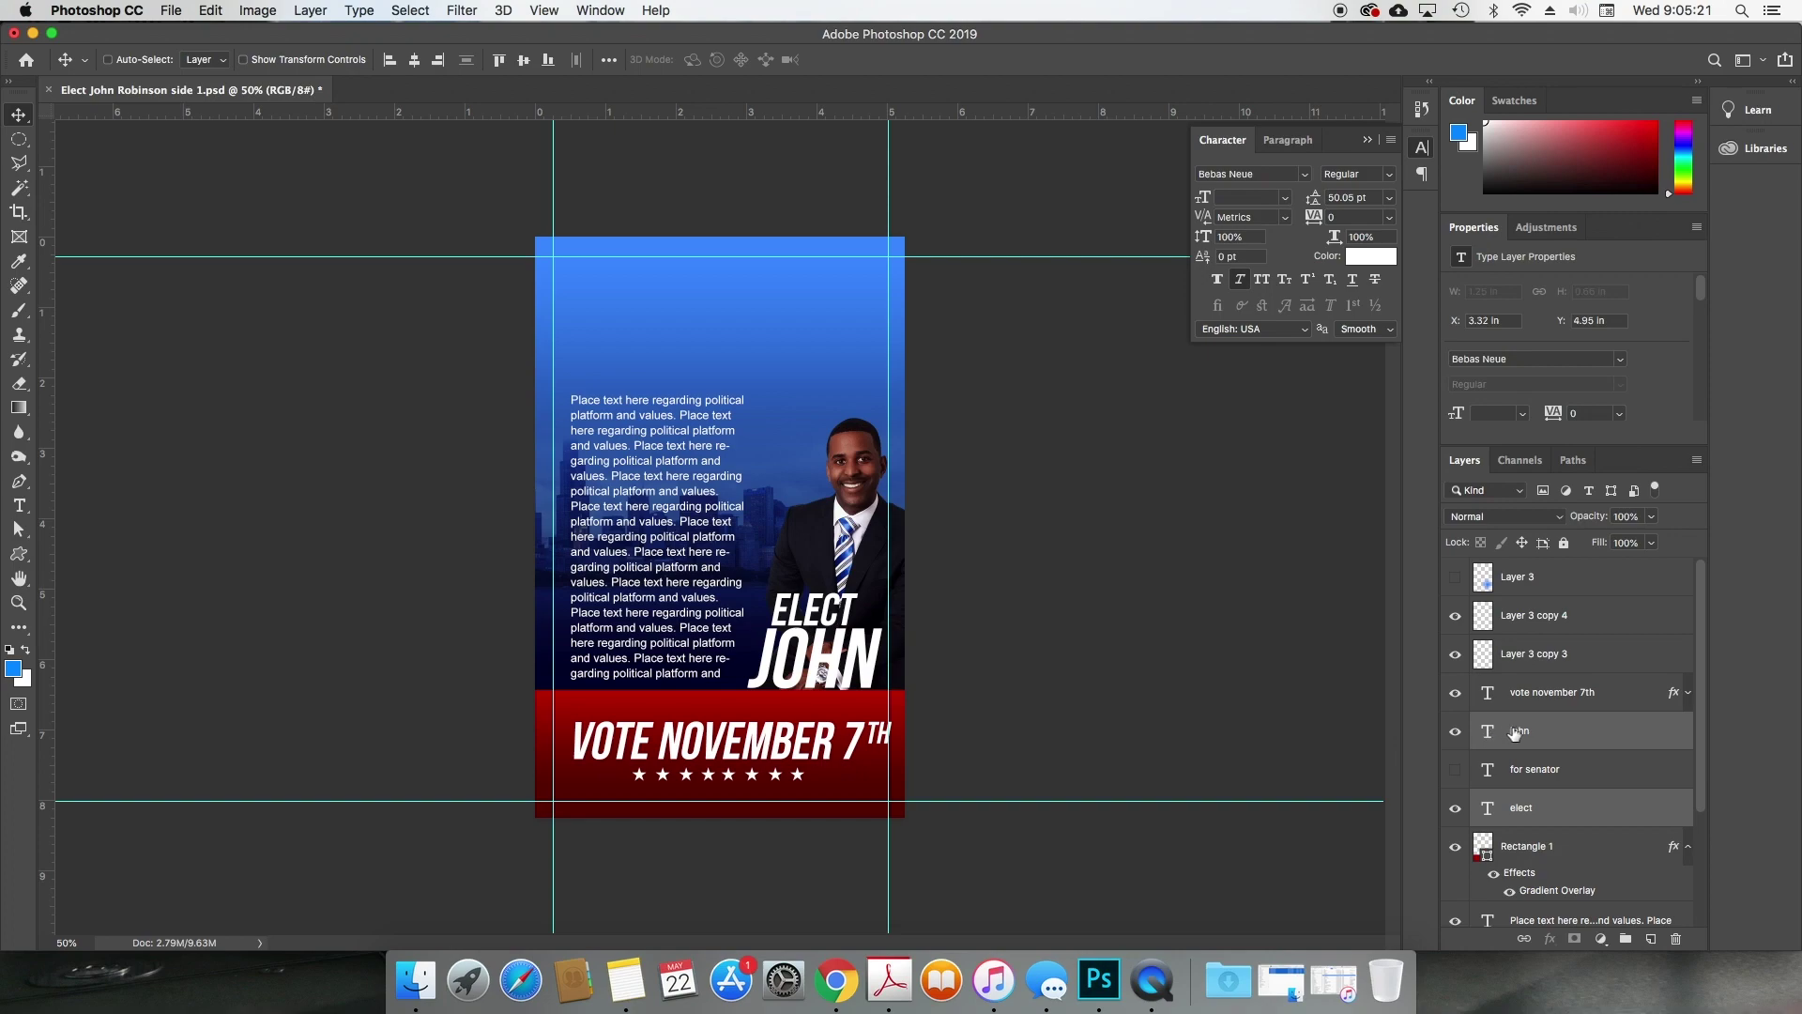
pyautogui.press('Delete')
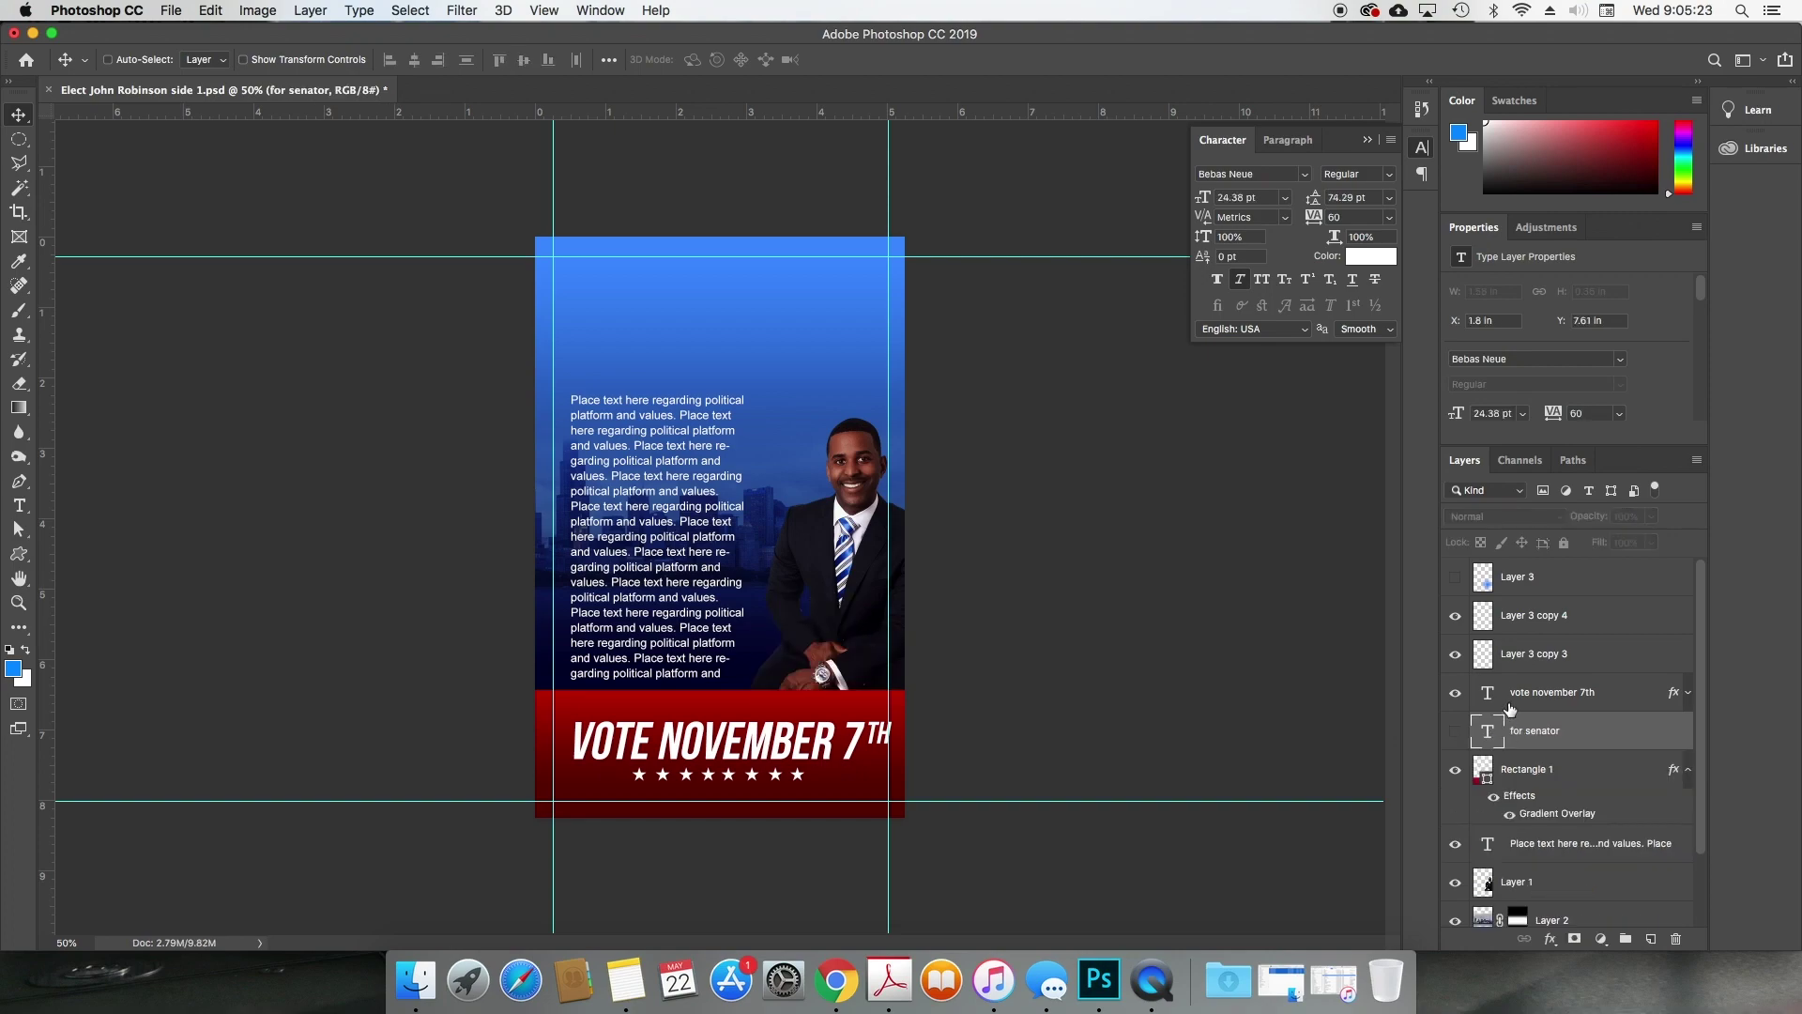
pyautogui.click(1510, 708)
pyautogui.press('super+j')
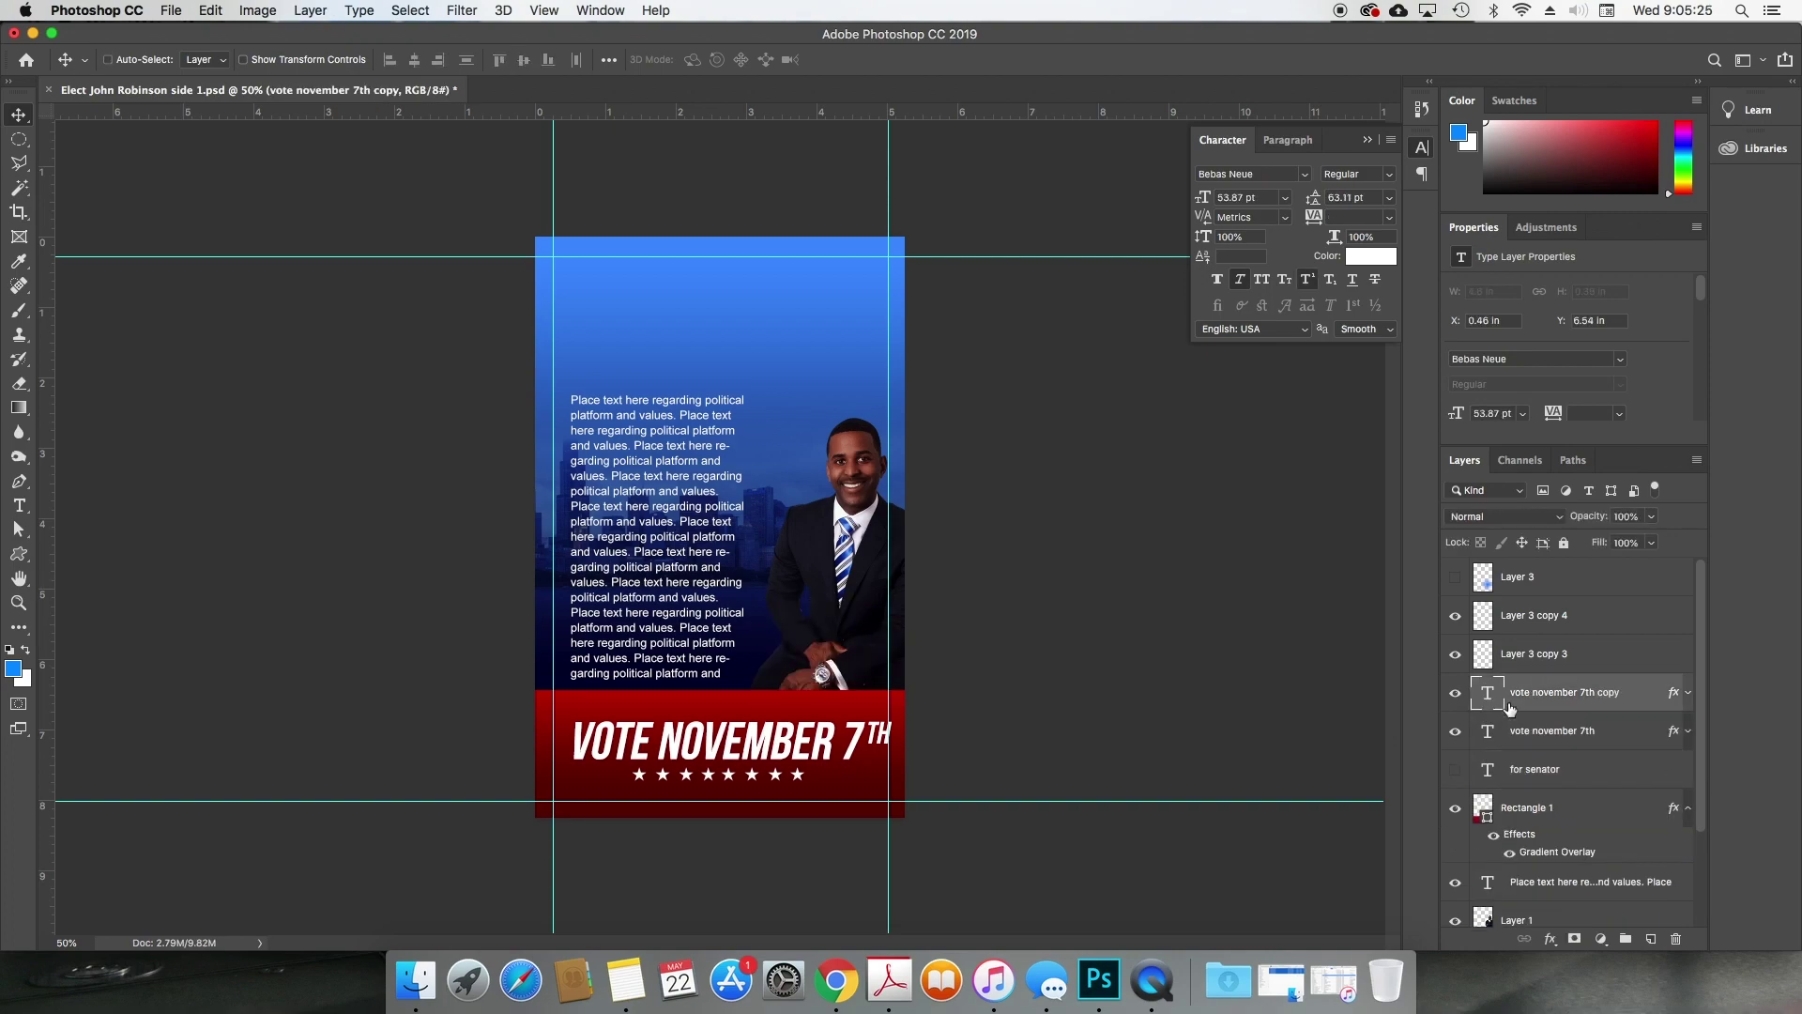
pyautogui.doubleClick(1488, 695)
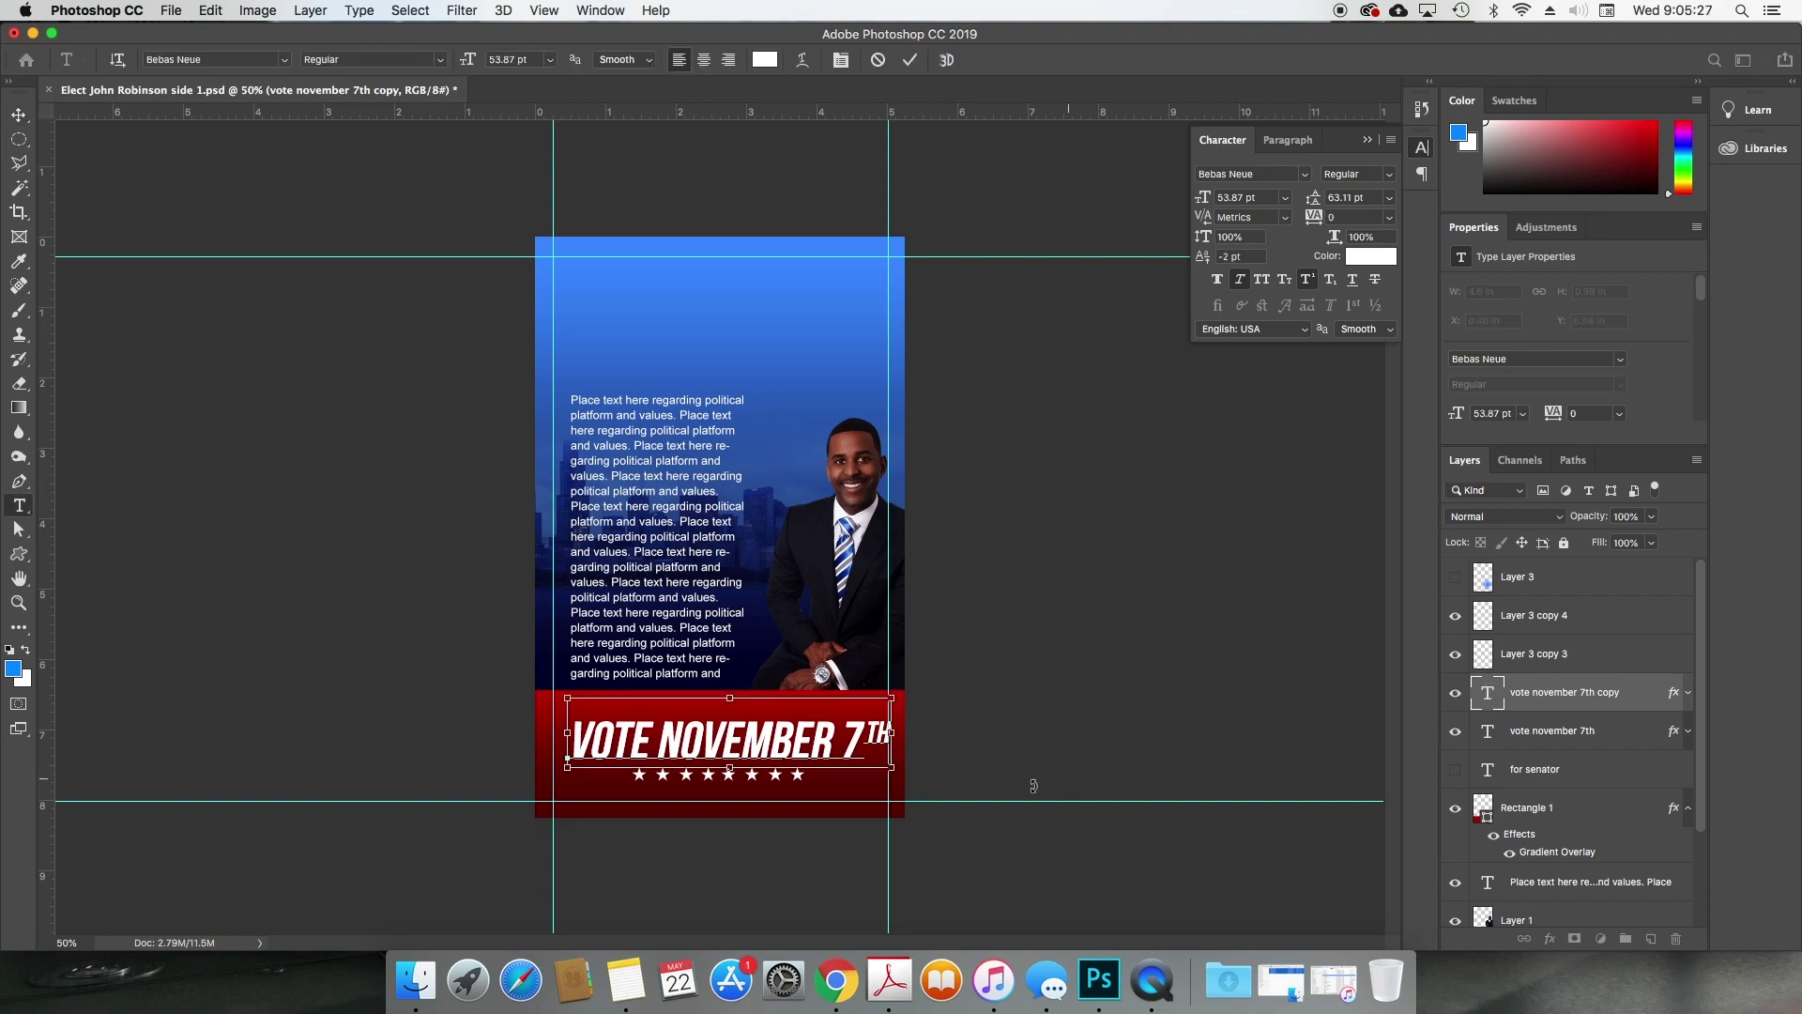
pyautogui.press('super+a')
pyautogui.moveTo(957, 768); pyautogui.dragTo(962, 755)
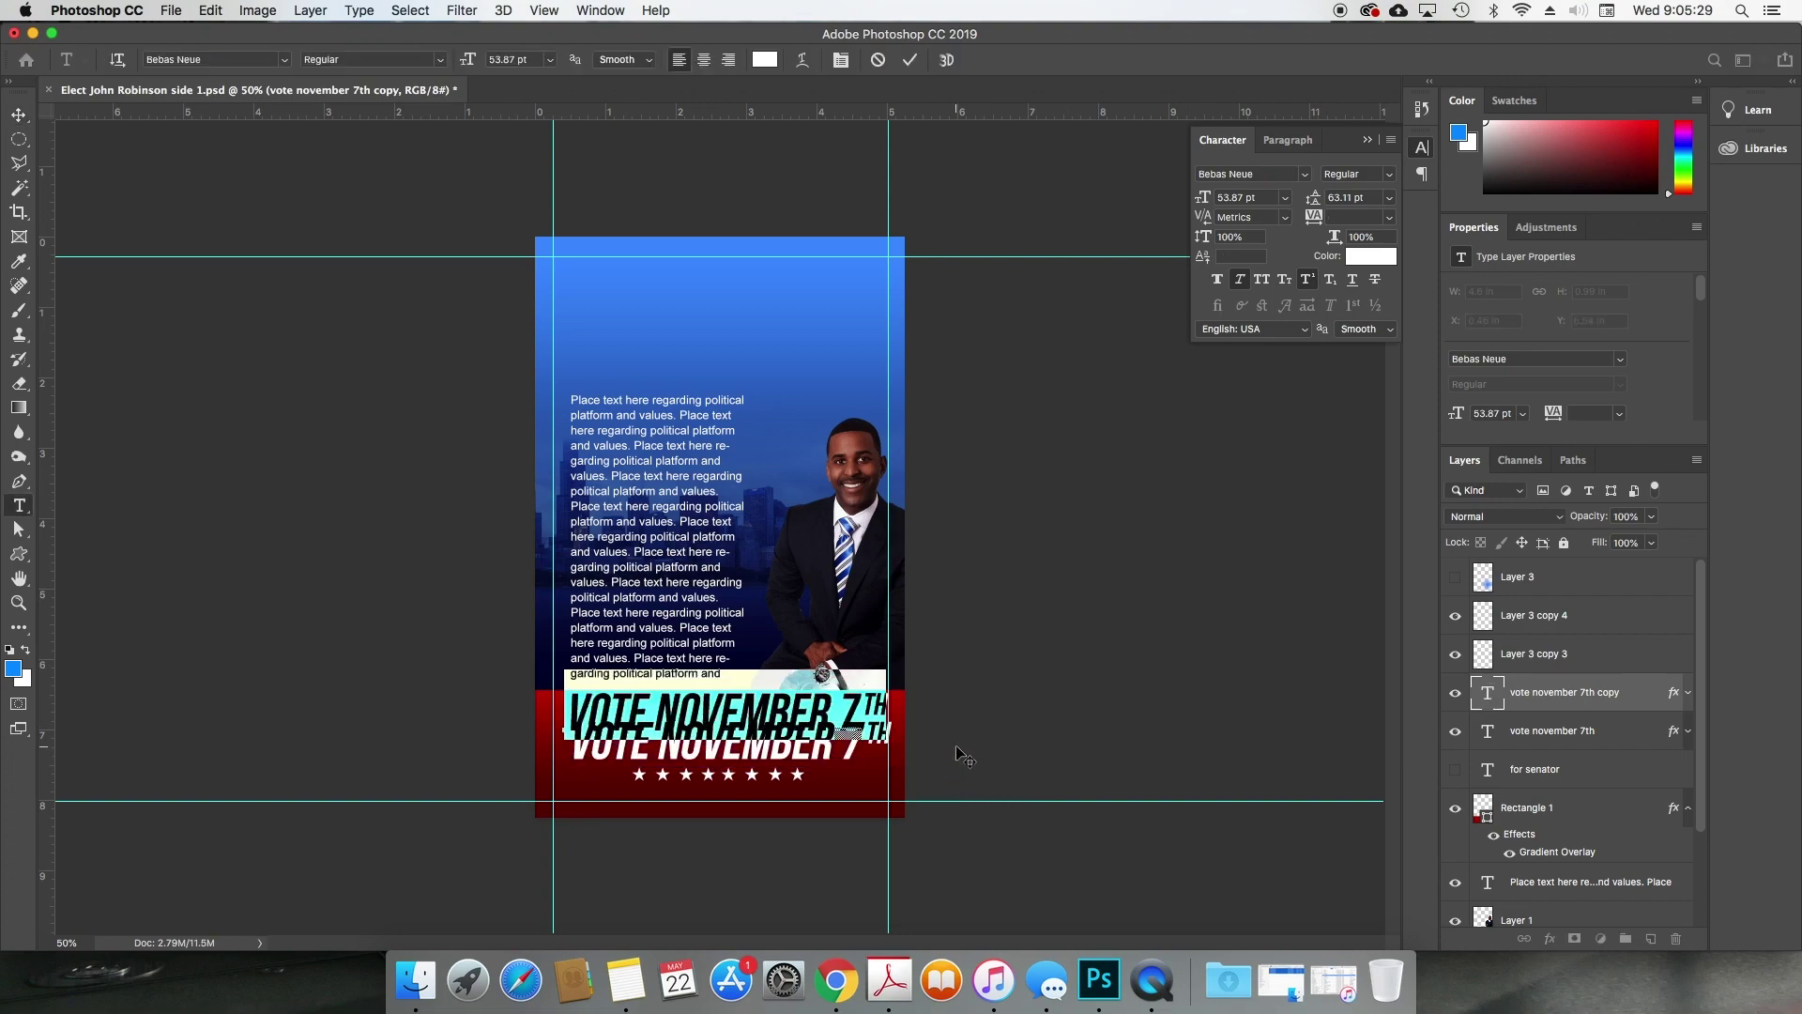
pyautogui.write('www')
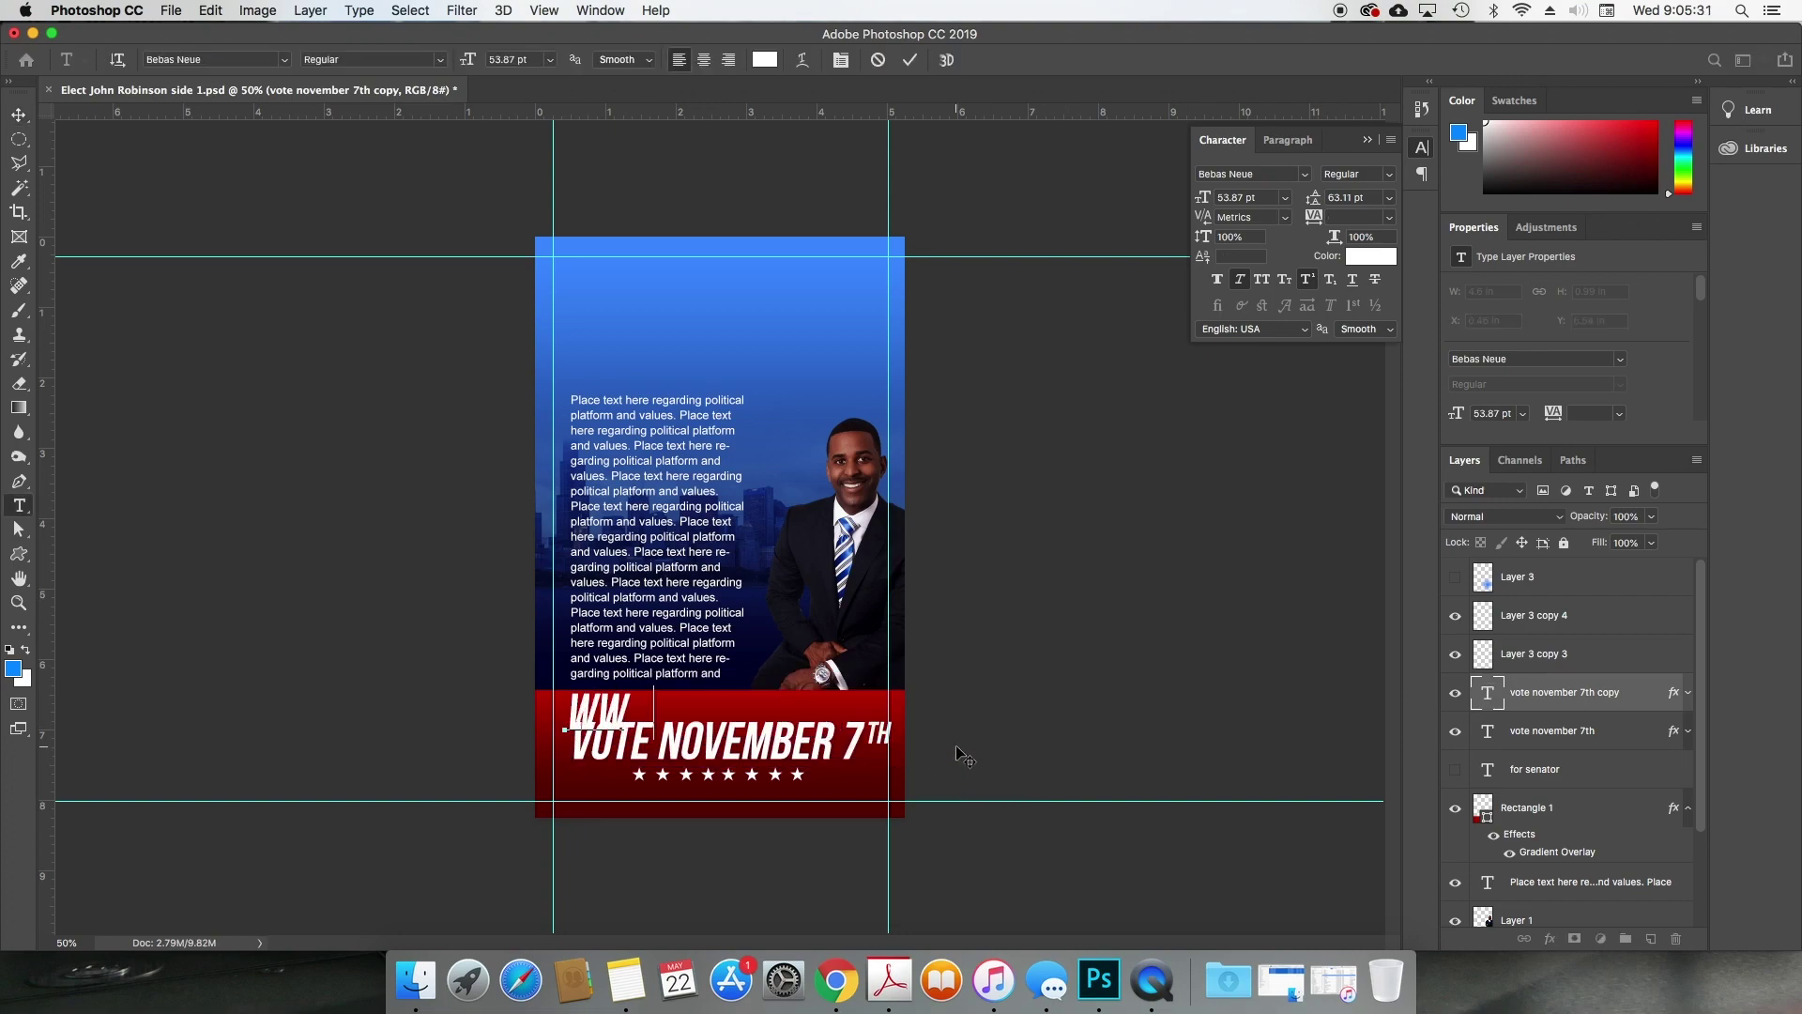
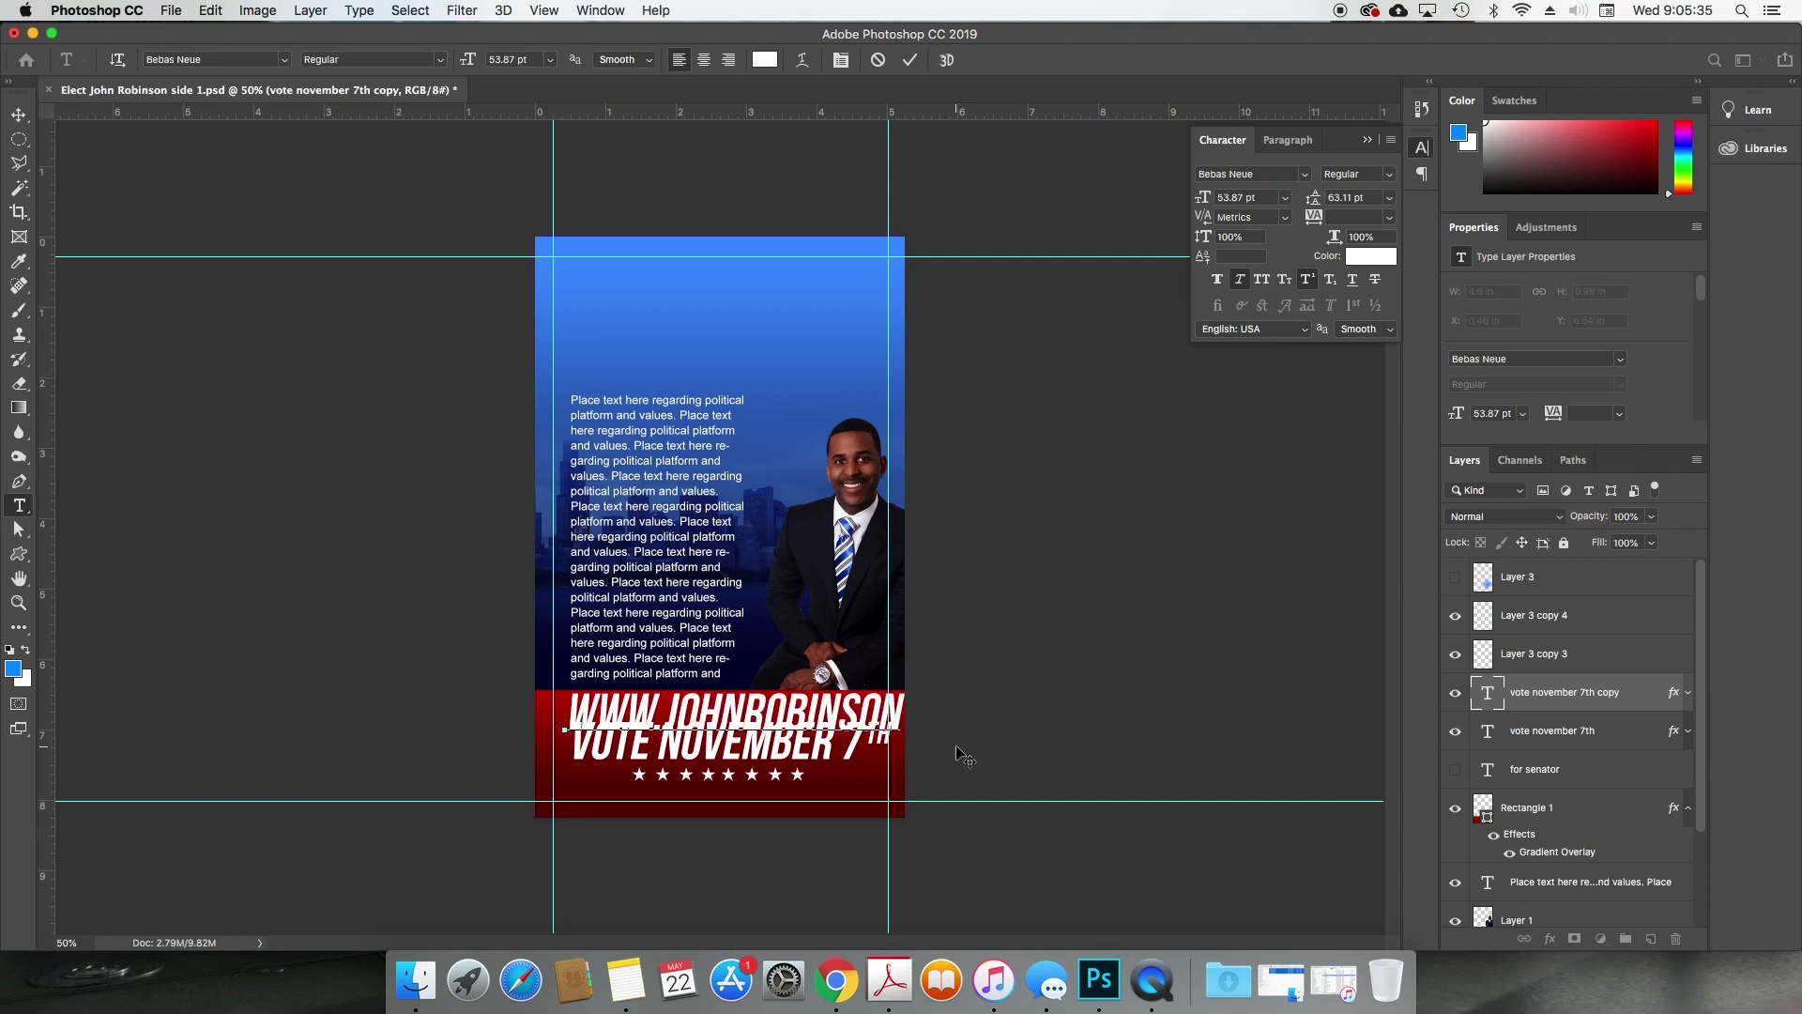
pyautogui.write('.')
pyautogui.write('elect')
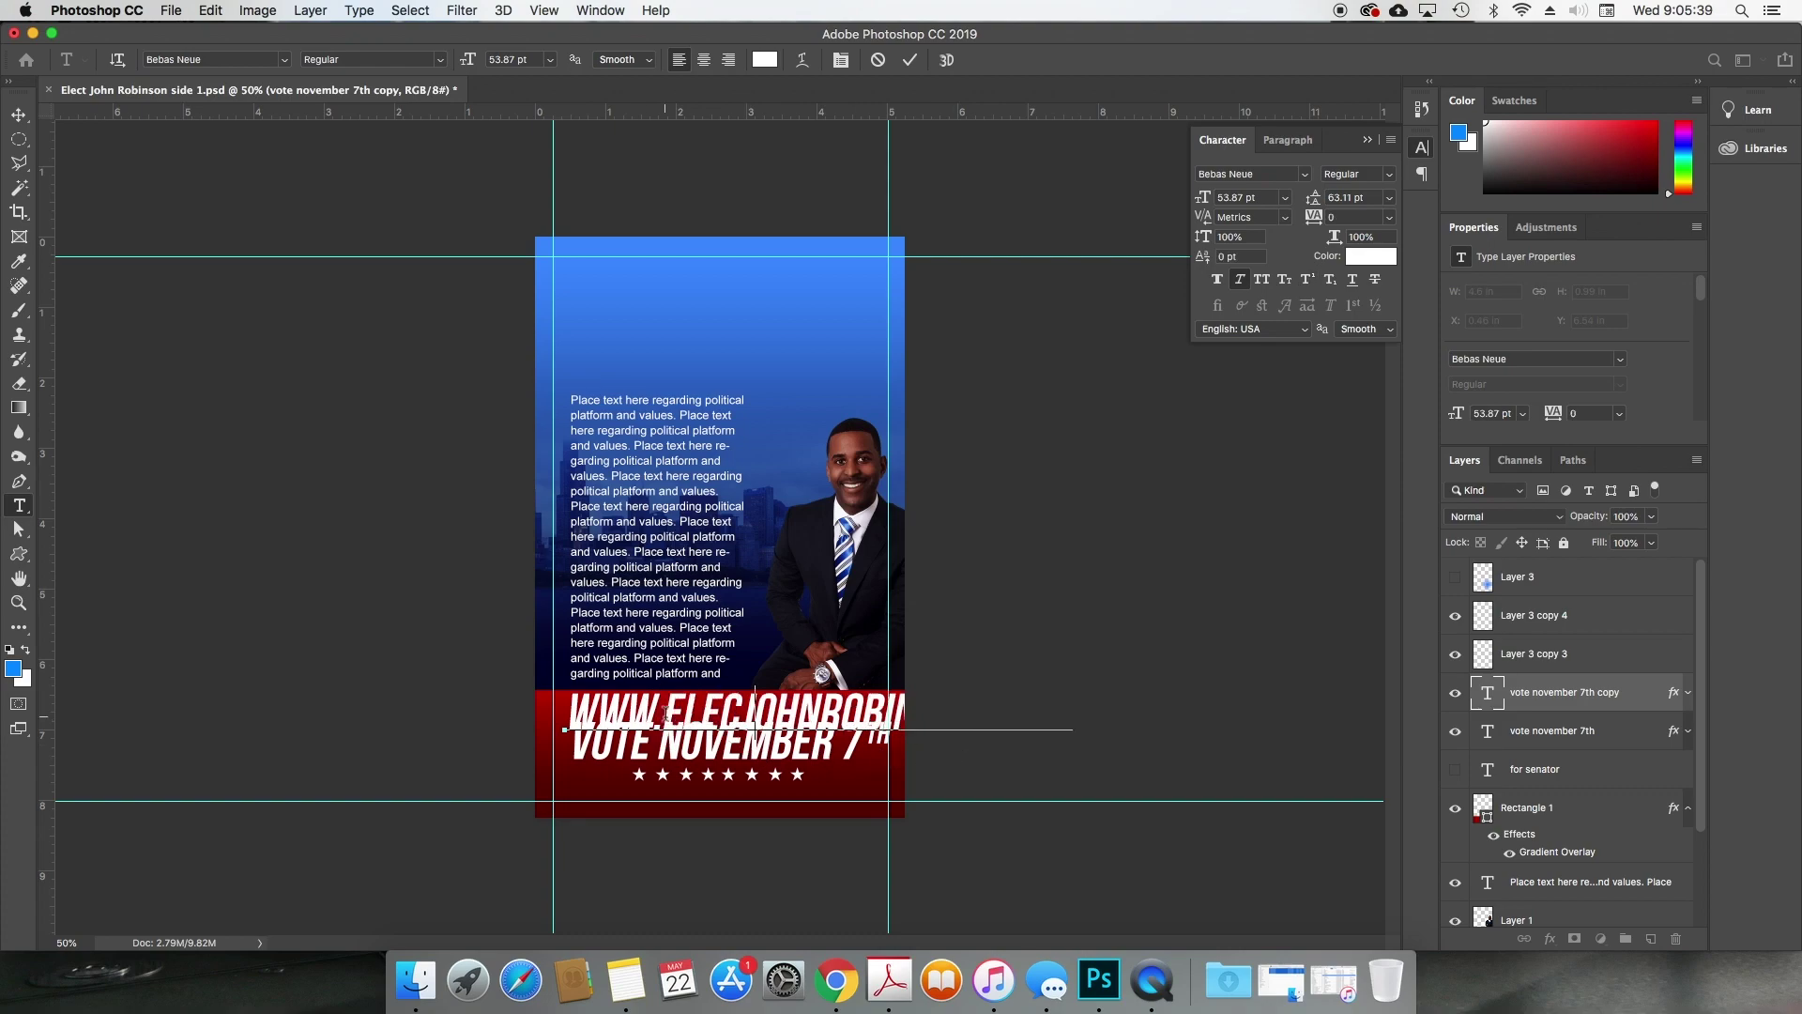
pyautogui.press('super+a')
pyautogui.moveTo(1203, 198); pyautogui.dragTo(1171, 195)
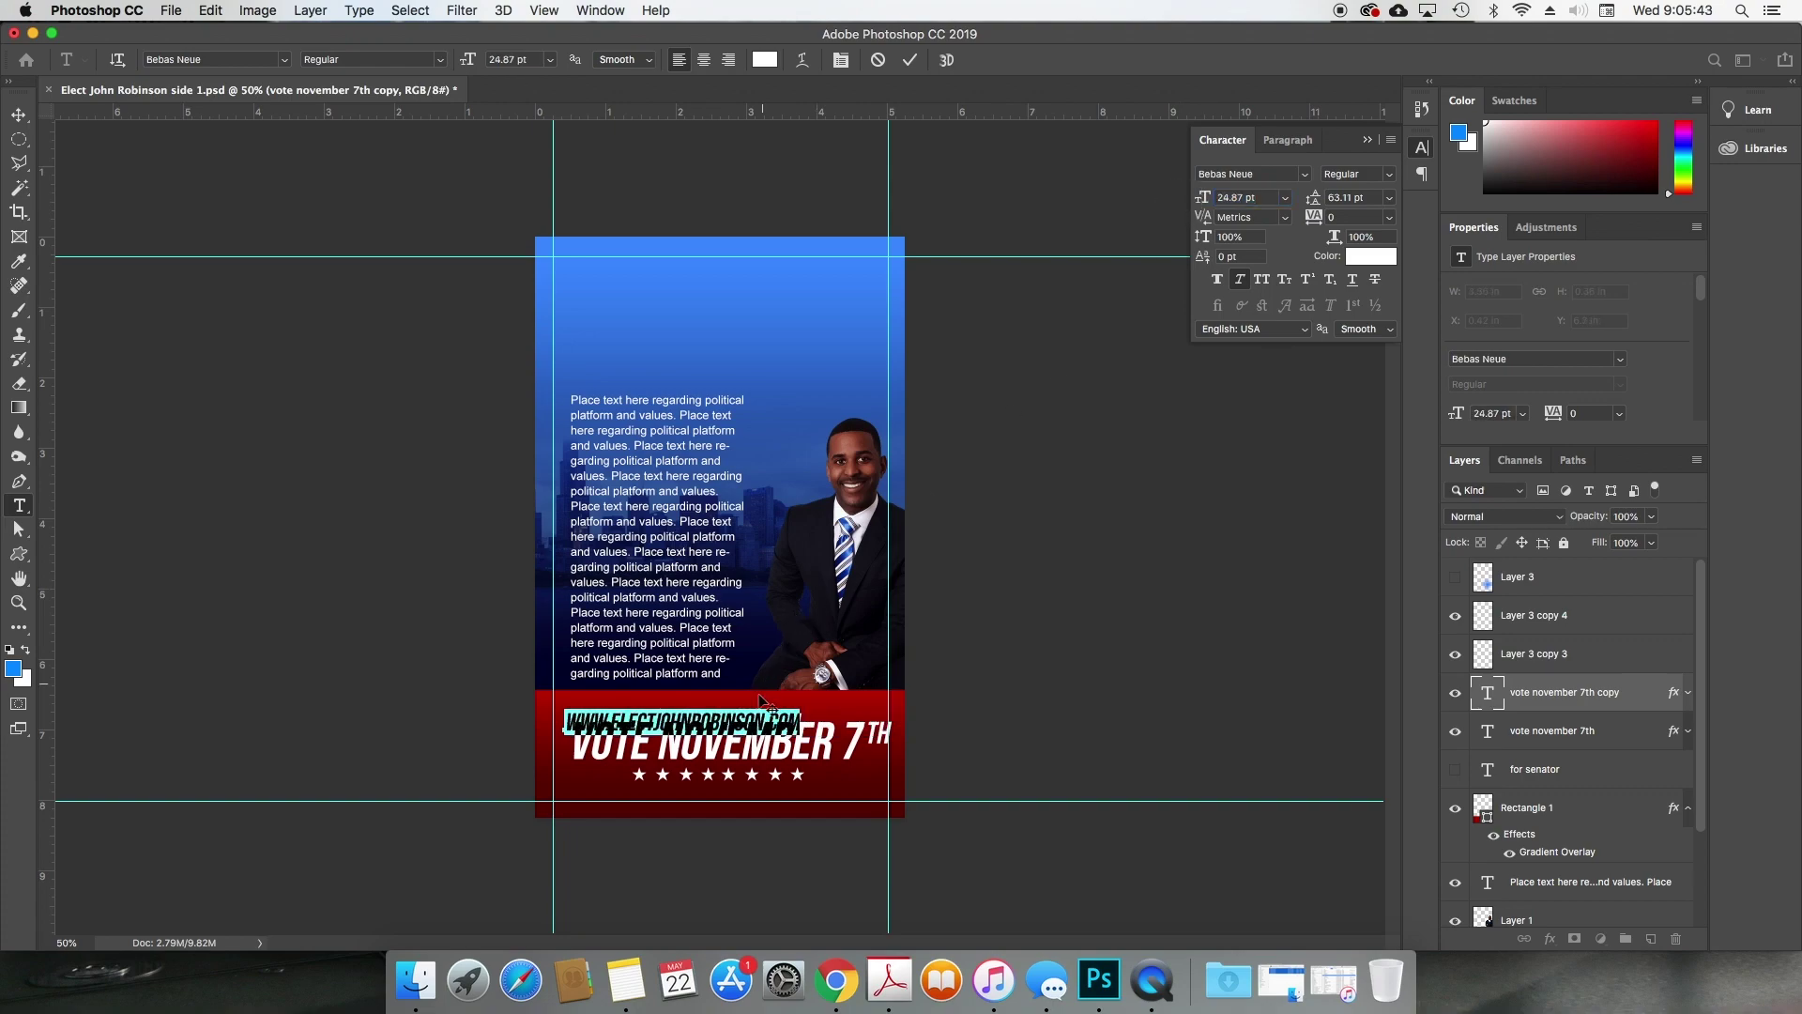
# Step: Position the URL line just above VOTE NOVEMBER 7TH with small nudges
pyautogui.moveTo(777, 682)
pyautogui.mouseDown()
pyautogui.moveTo(824, 695)
pyautogui.moveTo(810, 685)
pyautogui.mouseUp()
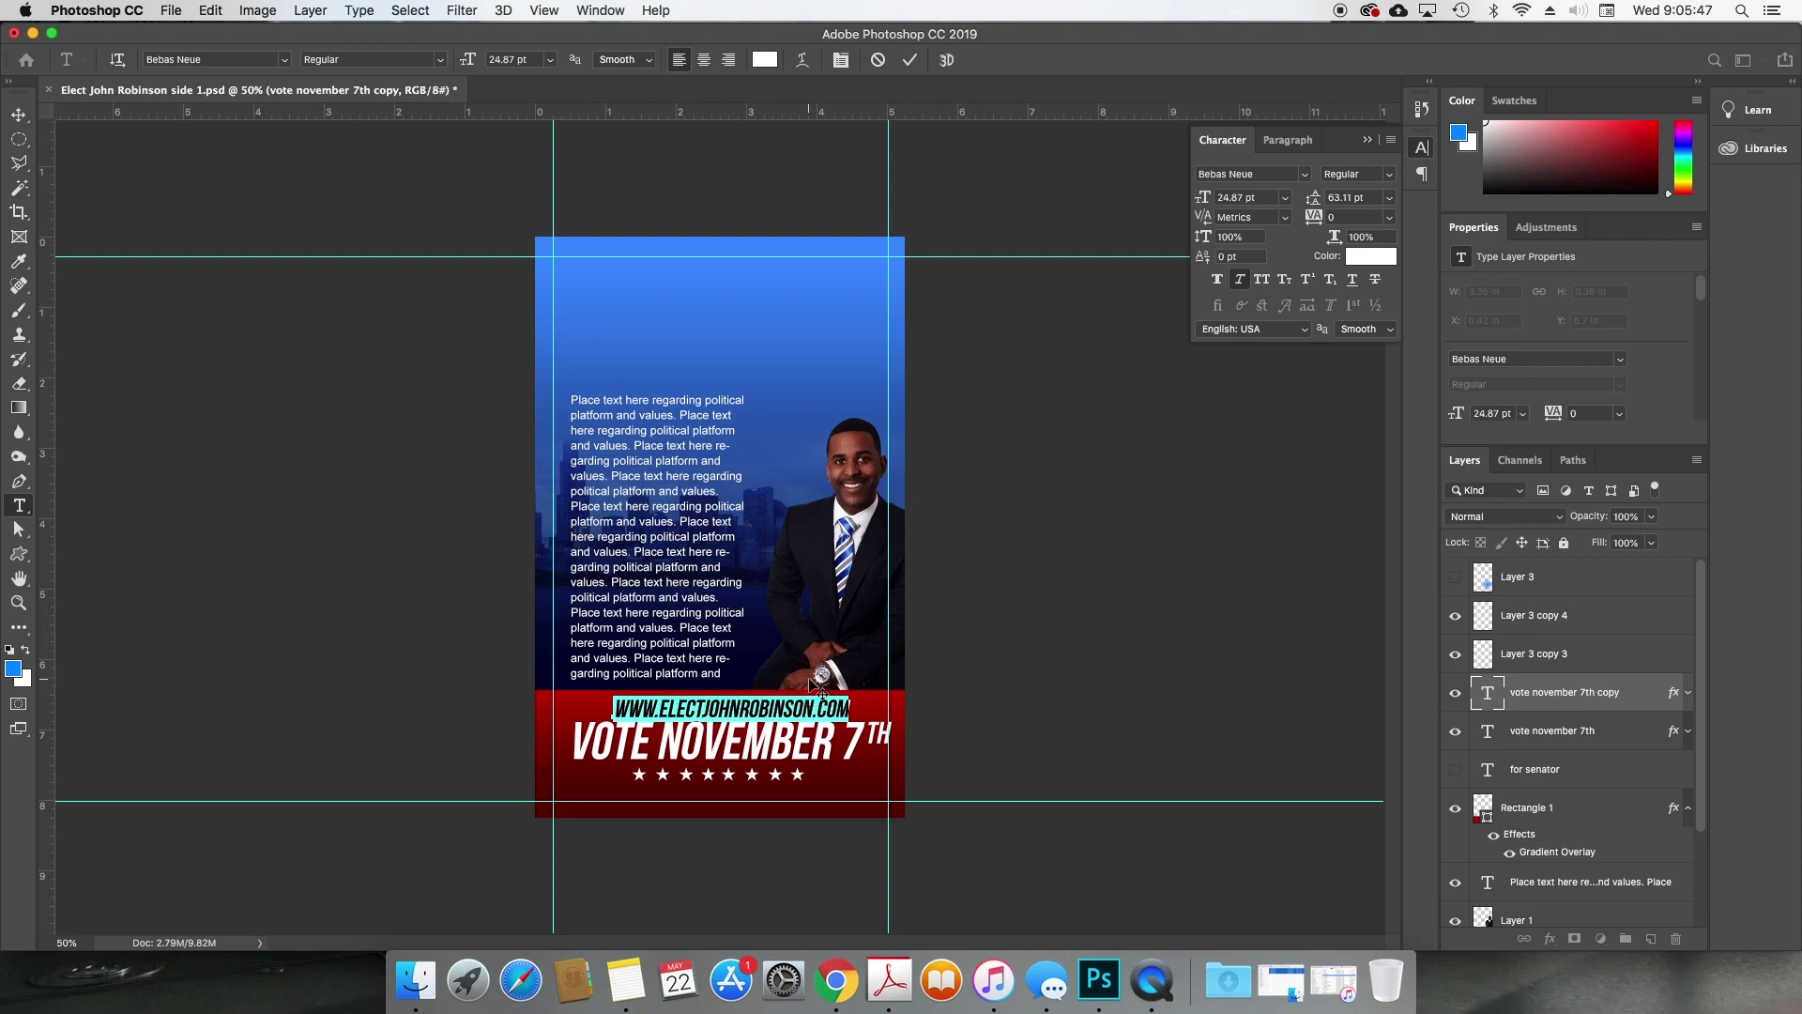
pyautogui.press('super+Return')
pyautogui.press('v')
pyautogui.hotkey('shift', 'Right')
pyautogui.hotkey('shift', 'Left')
pyautogui.hotkey('shift', 'Left')
pyautogui.hotkey('shift', 'Left')
pyautogui.press('Up')
pyautogui.press('Up')
pyautogui.press('Up')
pyautogui.press('Up')
pyautogui.press('Up')
pyautogui.press('Up')
pyautogui.press('Up')
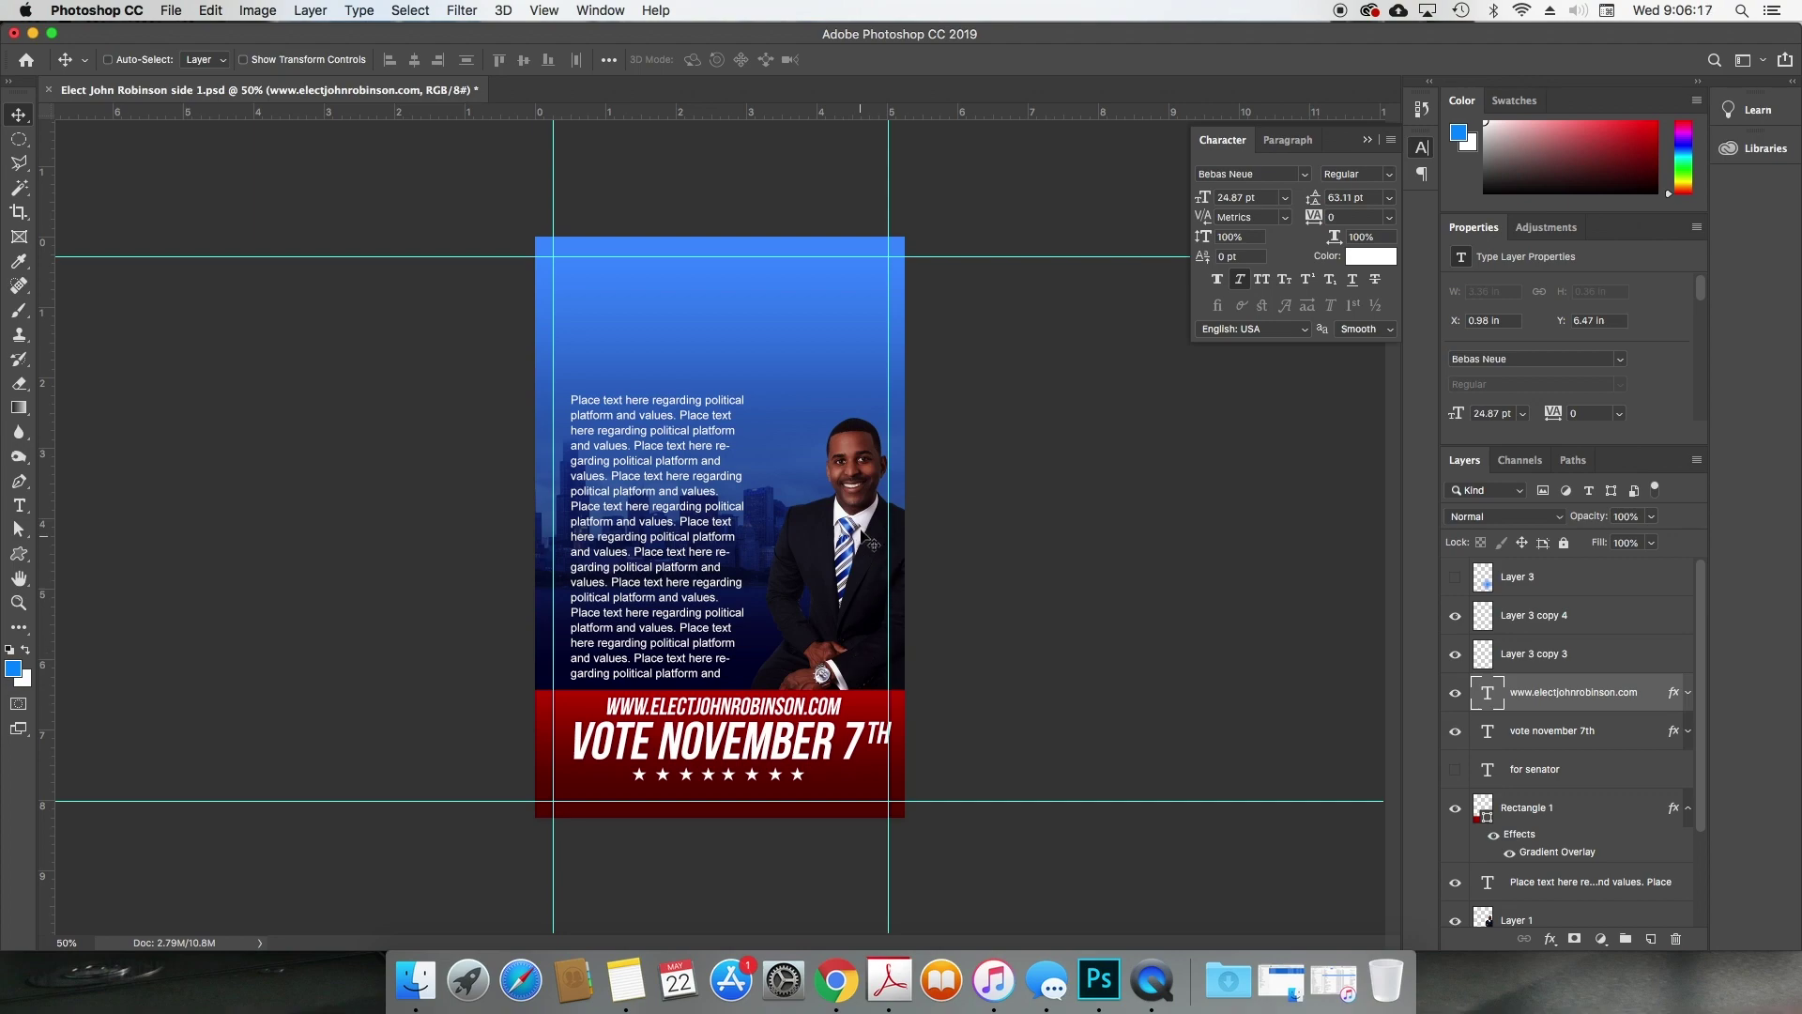
pyautogui.keyDown('super'); pyautogui.click(862, 535); pyautogui.keyUp('super')
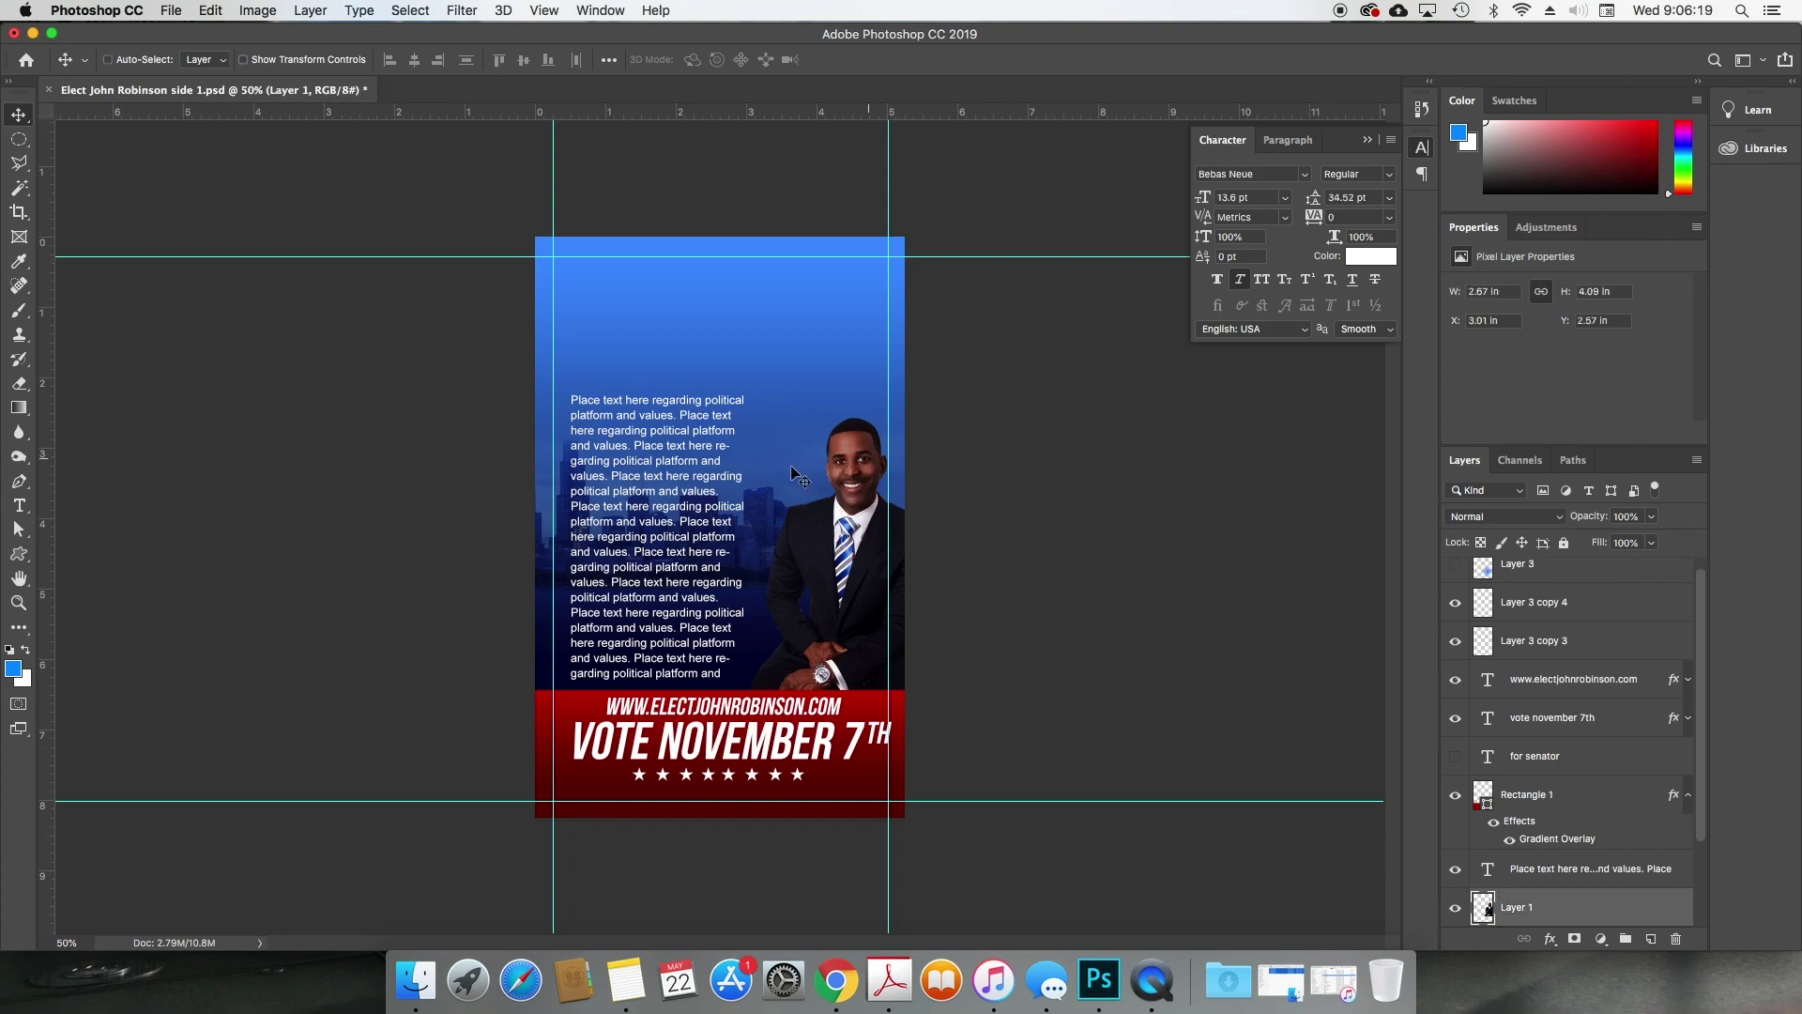
pyautogui.press('t')
pyautogui.click(670, 509)
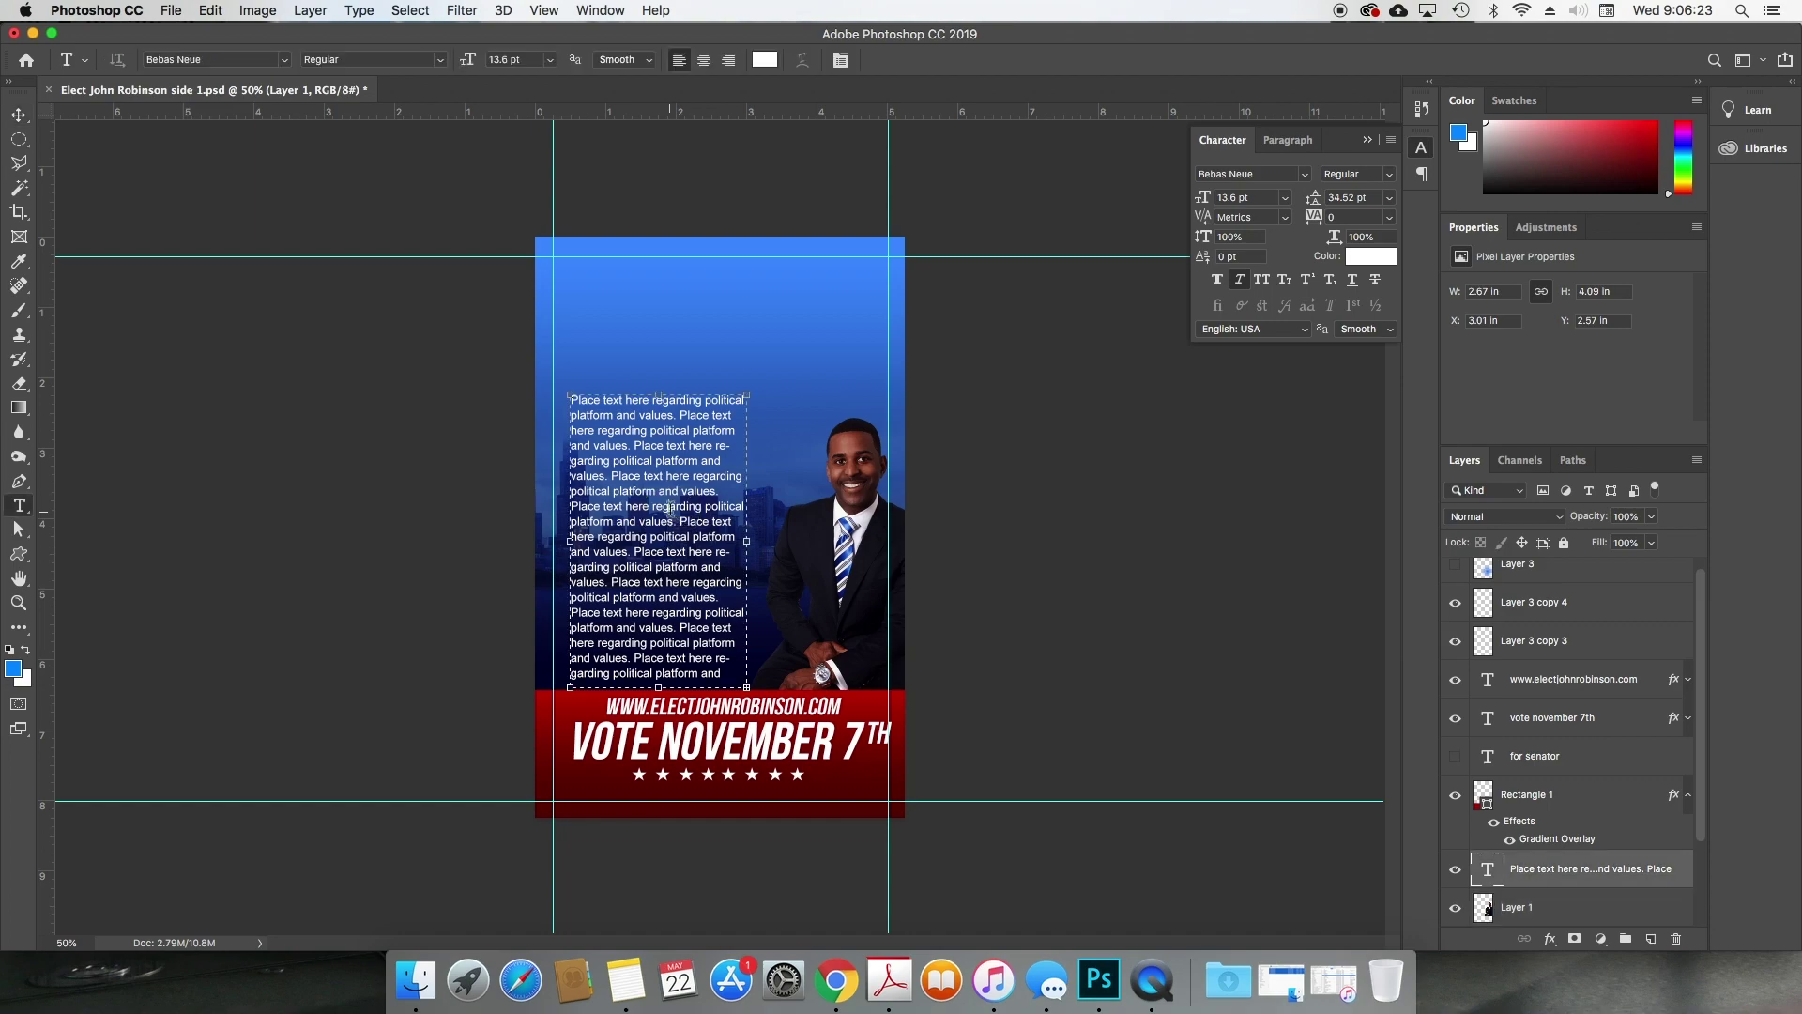
pyautogui.press('Escape')
pyautogui.press('v')
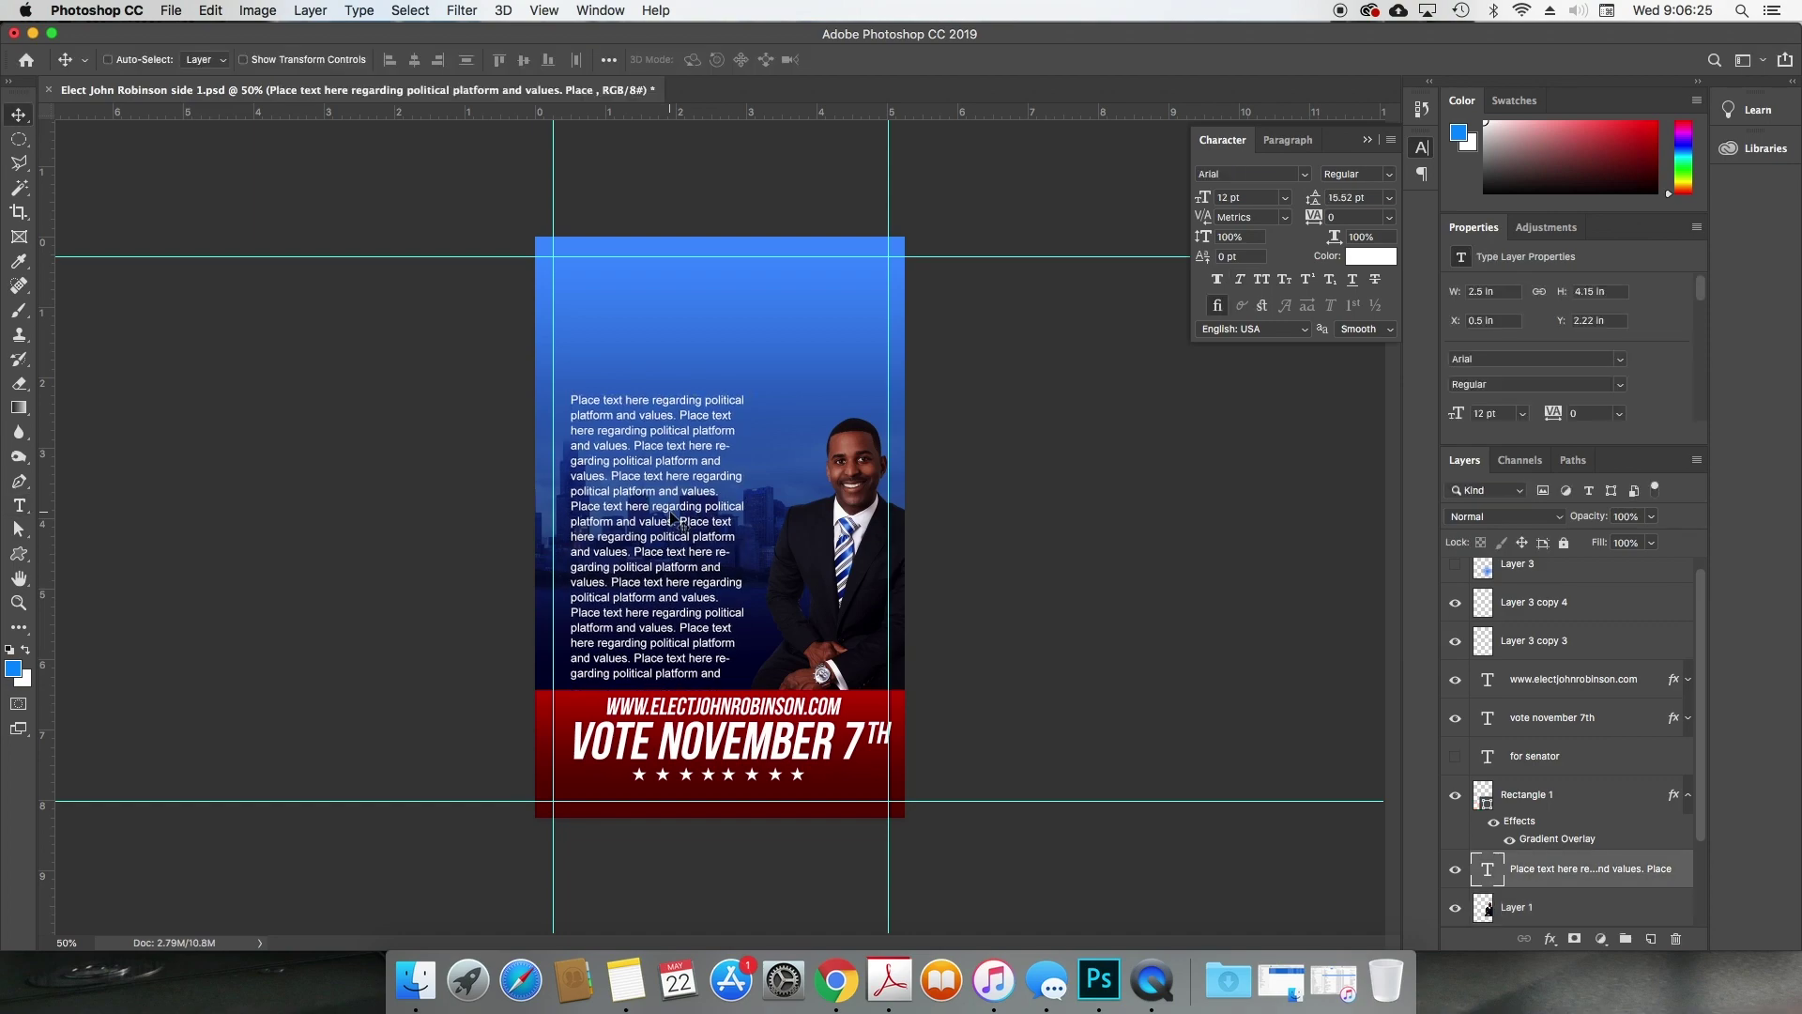